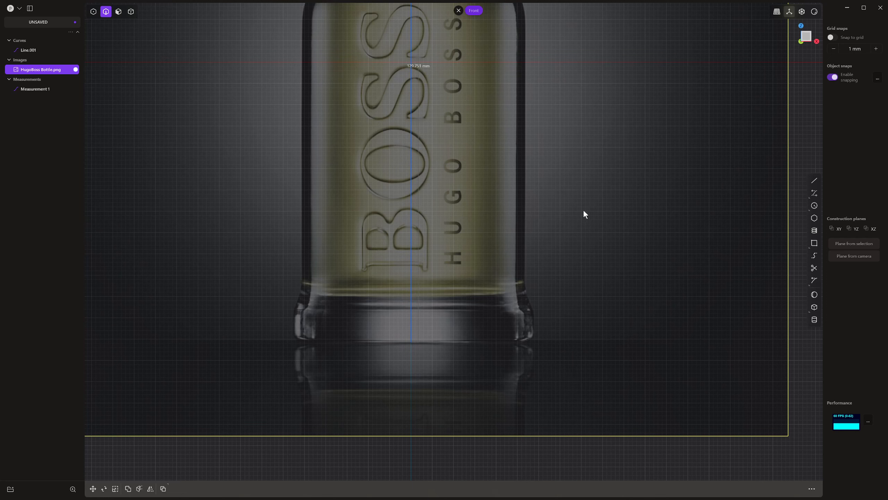
Draw a horizontal line about 25.9 mm long along the bottle's base, from the centre line's lower end to the right foot corner.
left_click(813, 181)
left_click(418, 343)
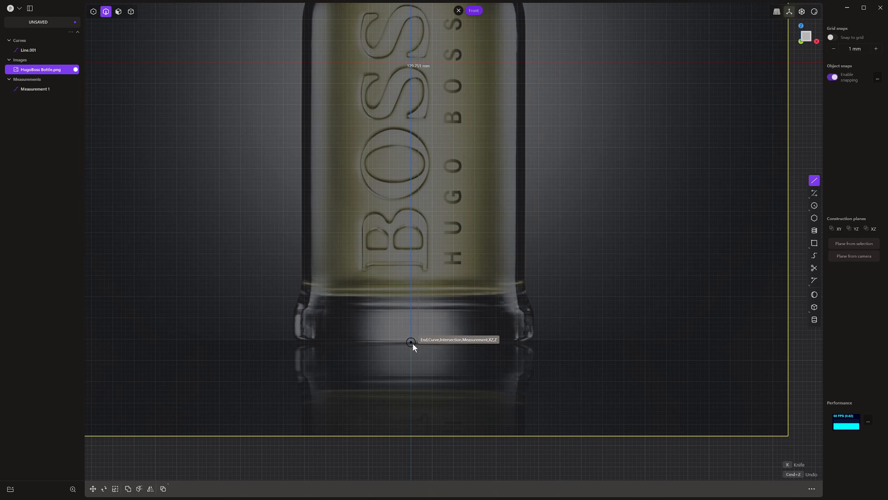
middle_click_drag(518, 347, 503, 355)
scroll(503, 356, "up", 10)
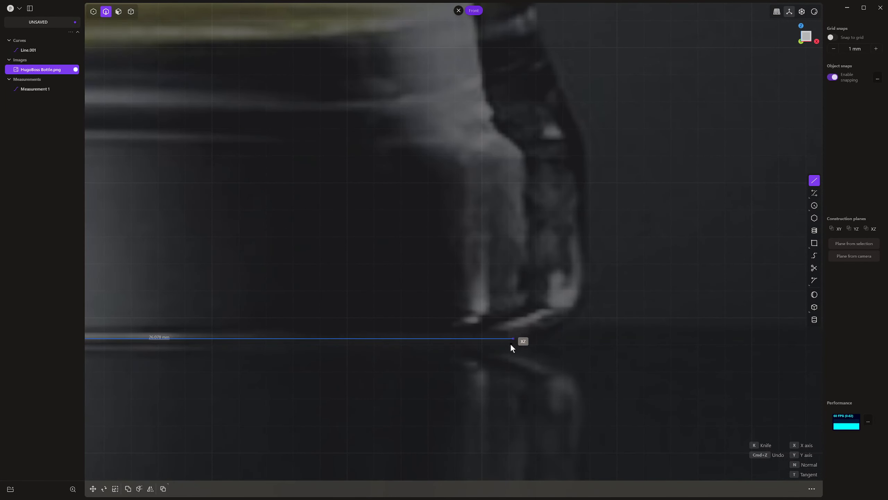
left_click(505, 342)
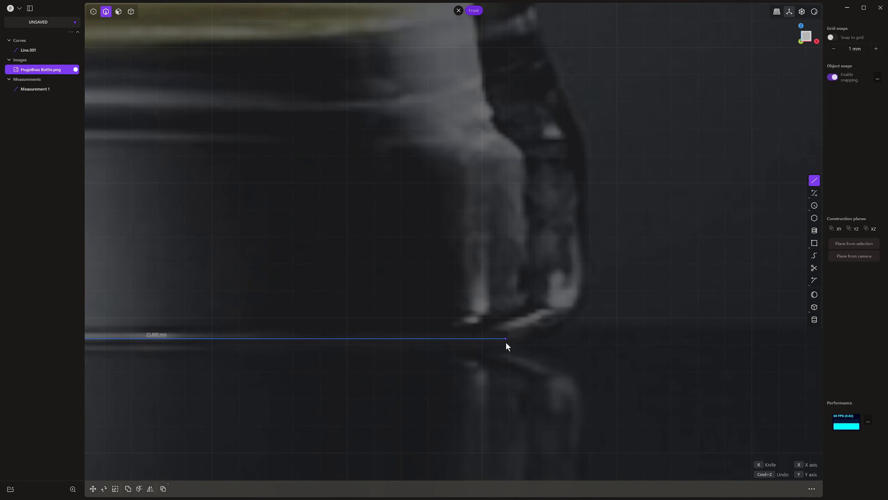
Start a control point curve at the base line's outer end and trace the flared foot up to the straight side.
left_click(817, 193)
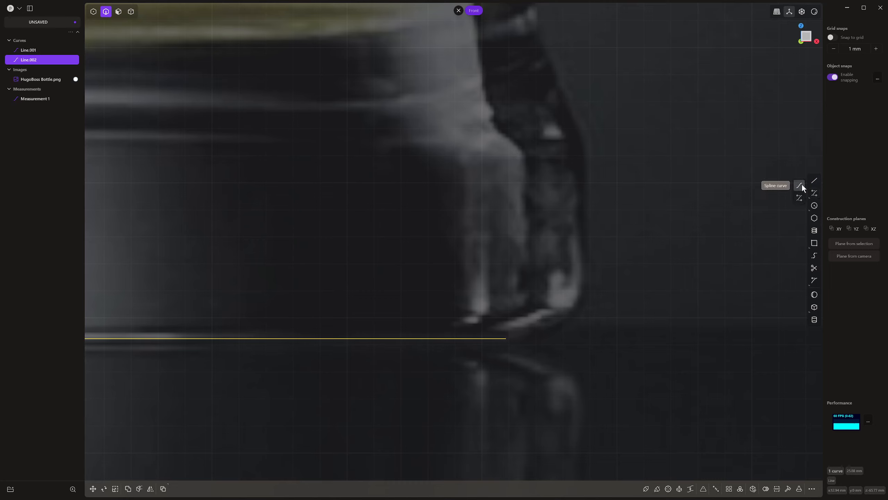
left_click(800, 197)
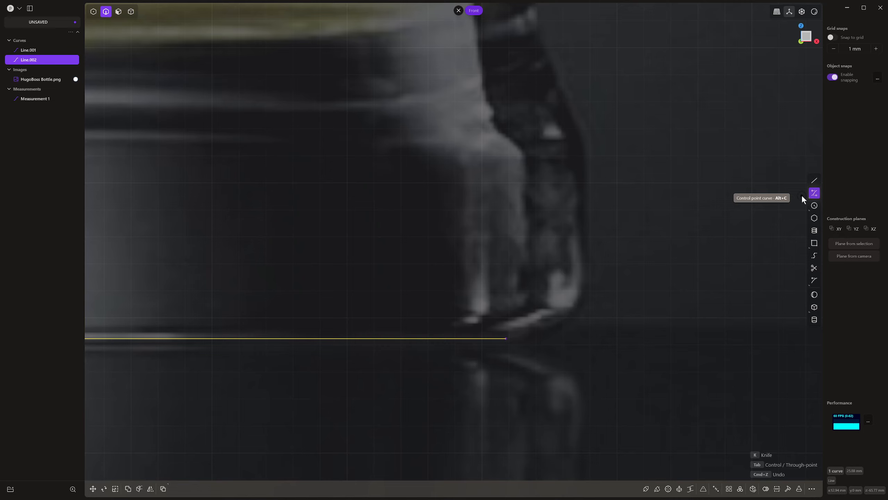
left_click(506, 338)
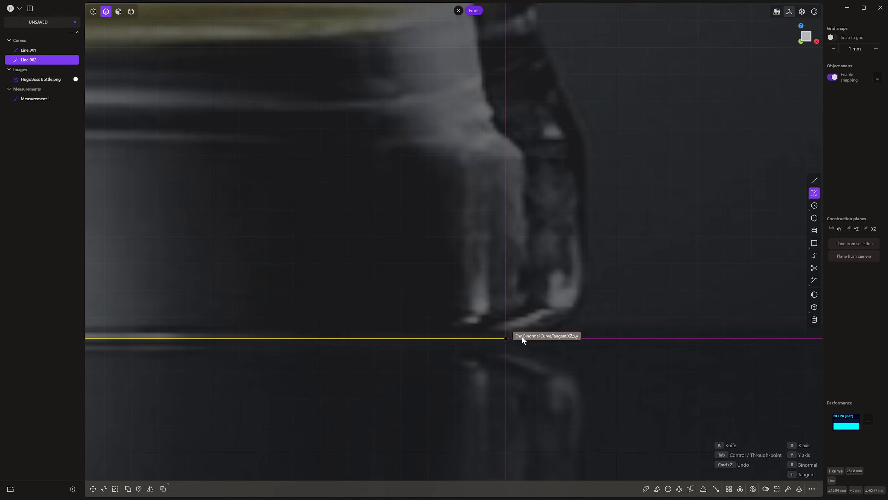
left_click(594, 300)
middle_click_drag(603, 247, 608, 328, "shift")
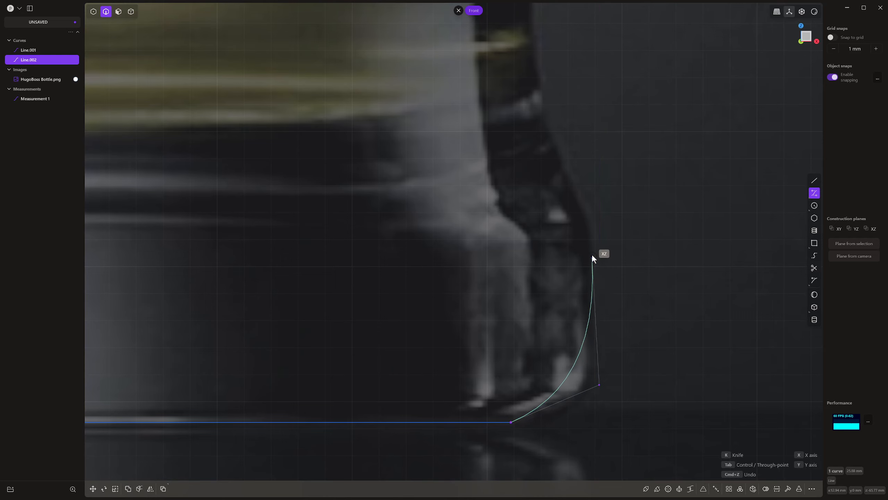
middle_click_drag(592, 232, 593, 363, "shift")
left_click(593, 364)
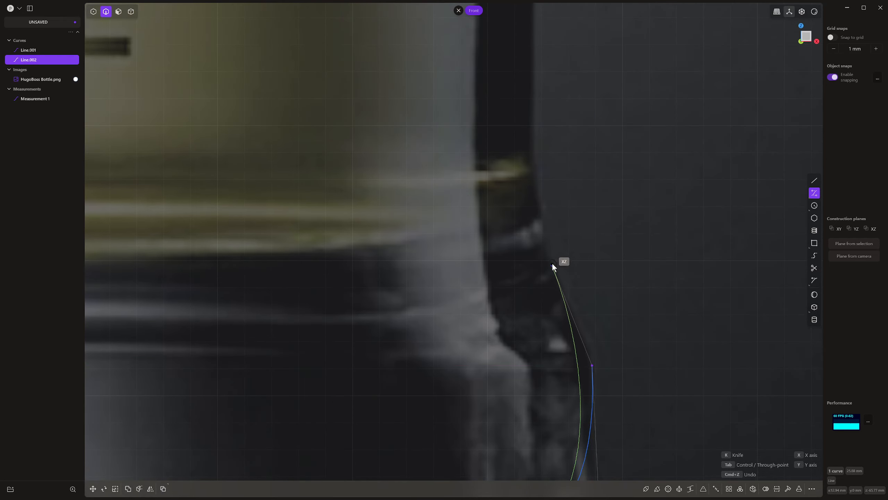
left_click(544, 241)
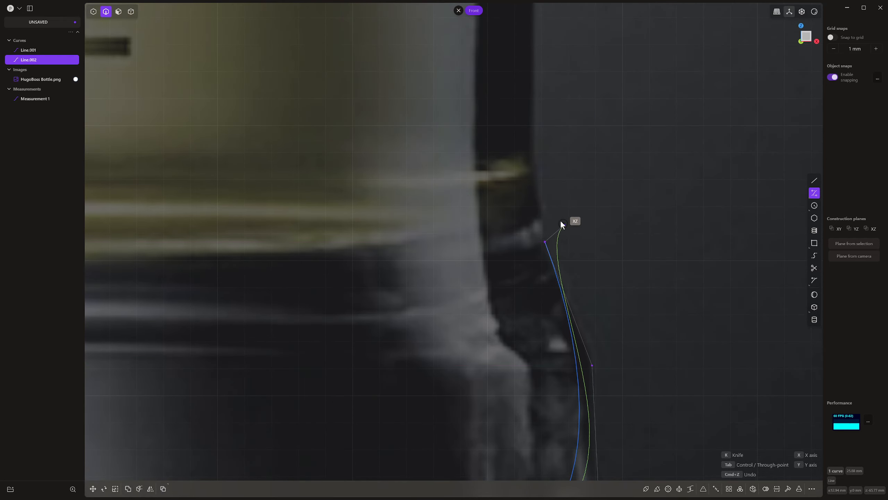
middle_click_drag(538, 205, 532, 254, "shift")
left_click(534, 225)
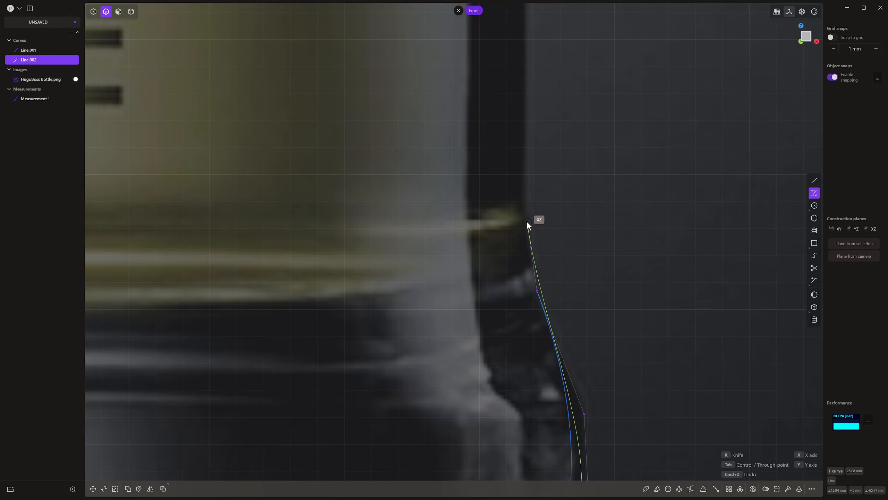
Extend the control point curve vertically along the bottle's straight side up to the start of the shoulder.
middle_click_drag(526, 220, 546, 447, "shift")
scroll(516, 242, "down", 3)
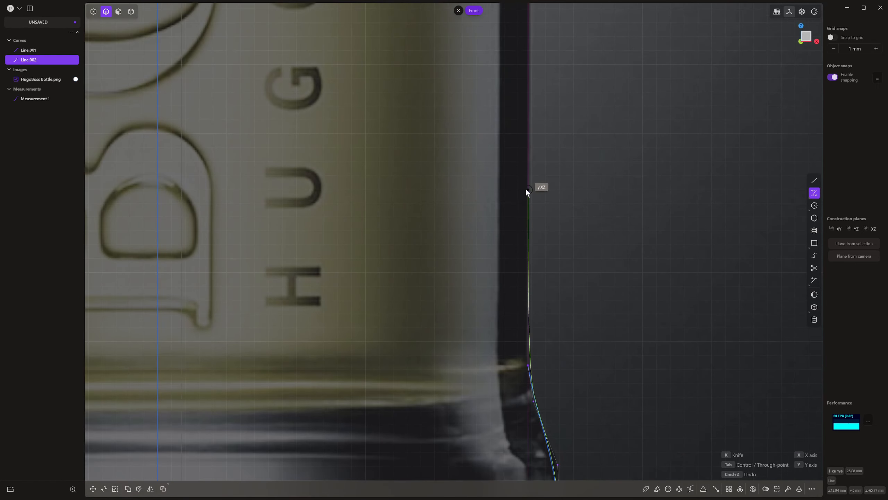
middle_click_drag(520, 43, 532, 196, "shift")
scroll(534, 170, "down", 3)
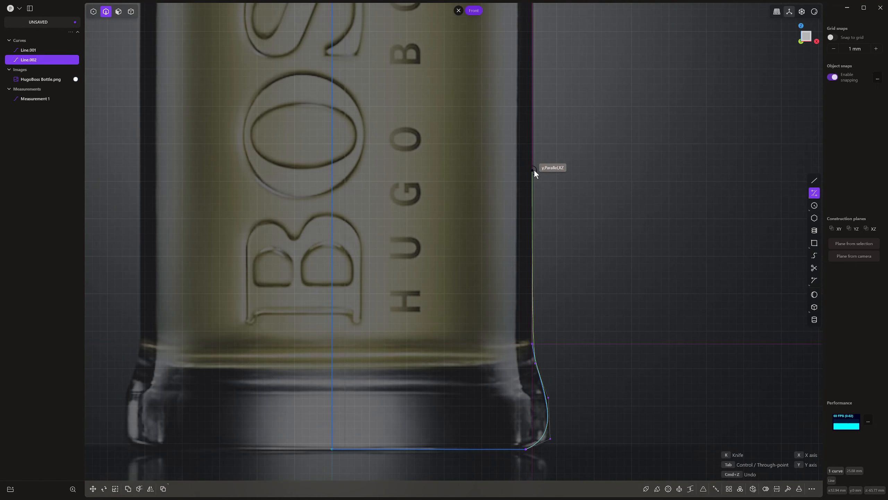
scroll(528, 210, "up", 1)
middle_click_drag(525, 252, 527, 211, "shift")
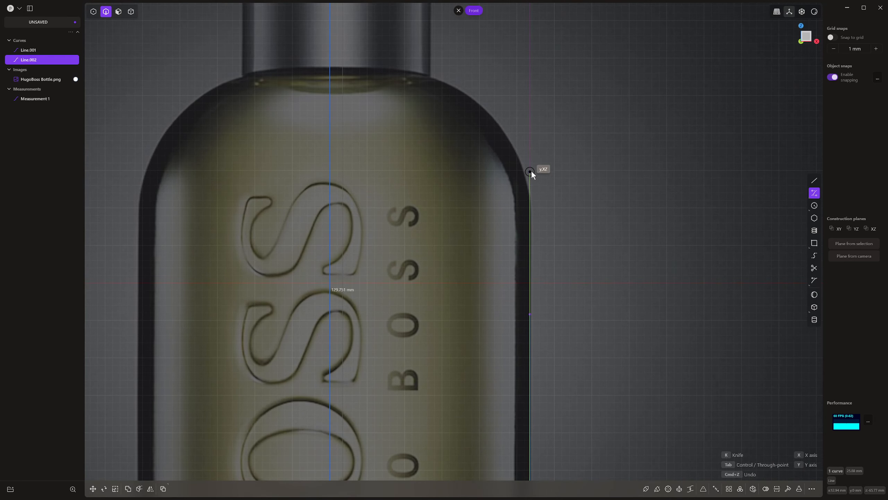
left_click(531, 159)
Trace the curve around the shoulder and finish it on the centre line at the base of the neck.
left_click(507, 138)
middle_click_drag(465, 111, 483, 144, "shift")
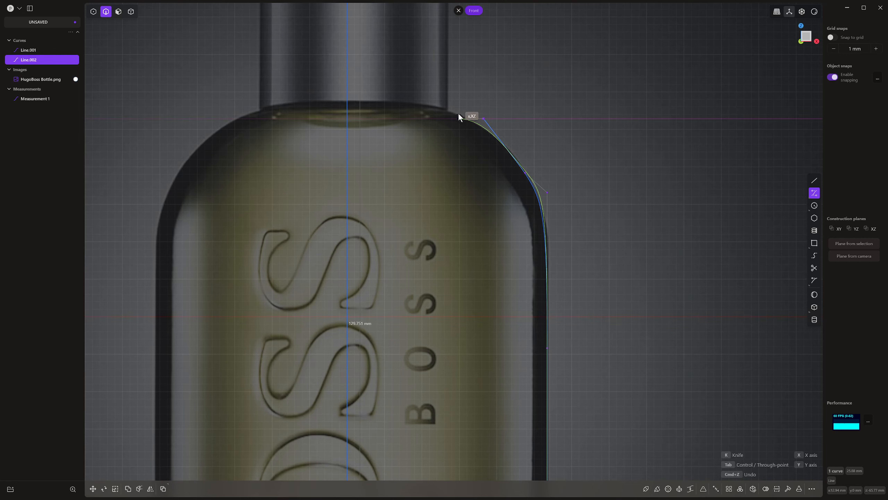
left_click(459, 115)
middle_click_drag(459, 115, 509, 185, "shift")
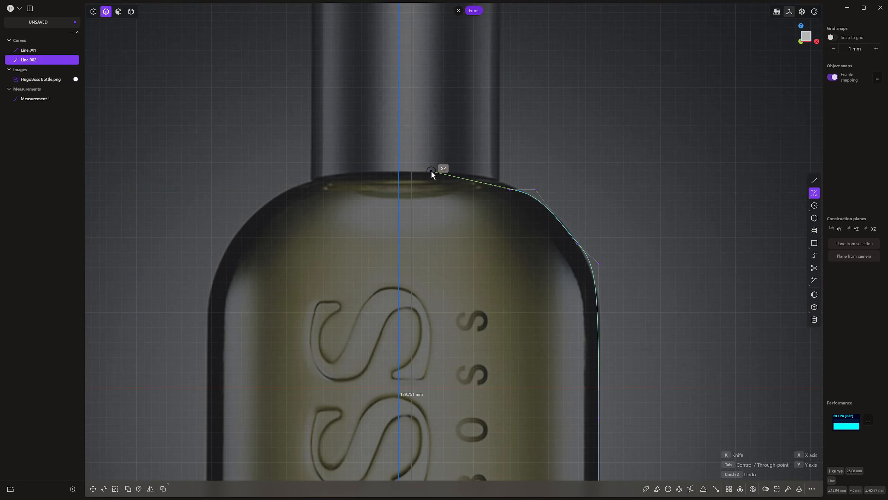
left_click(435, 170)
double_click(401, 172)
scroll(486, 194, "down", 3)
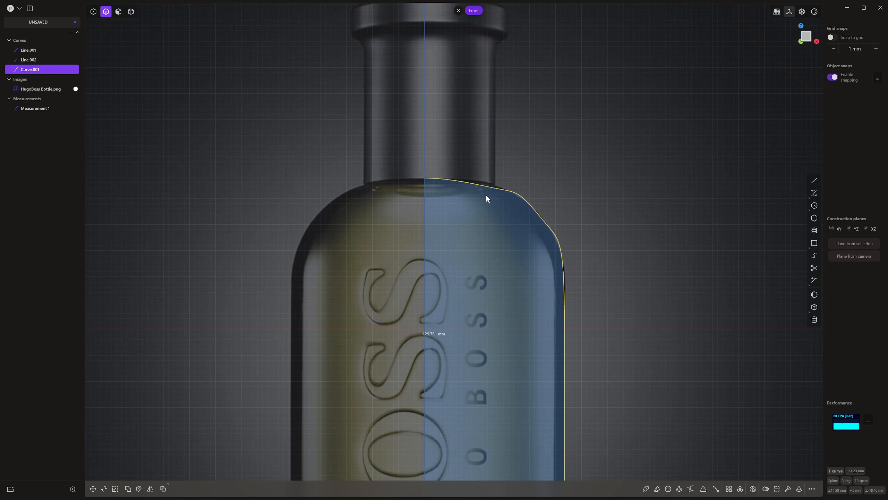
Delete the control point causing the kink in the upper shoulder and raise the neighbouring outer point about 0.86 mm.
scroll(486, 194, "up", 3)
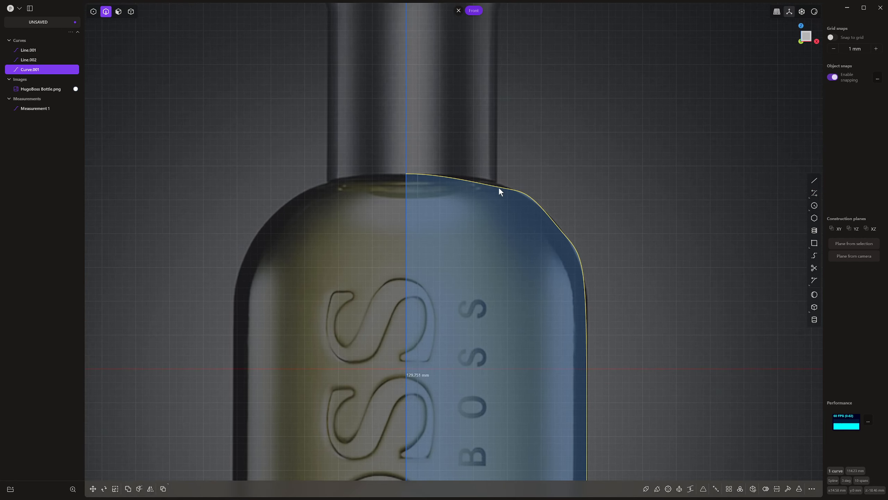
key("1")
left_click_drag(512, 202, 509, 202)
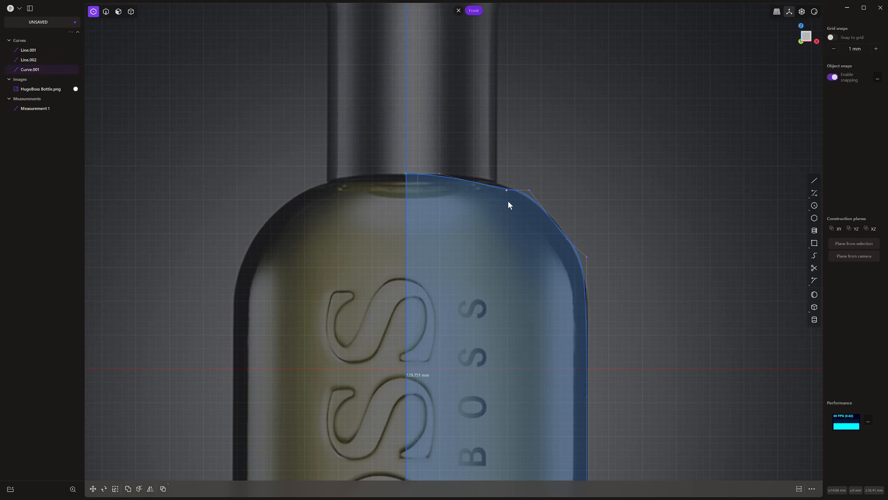
key("Delete")
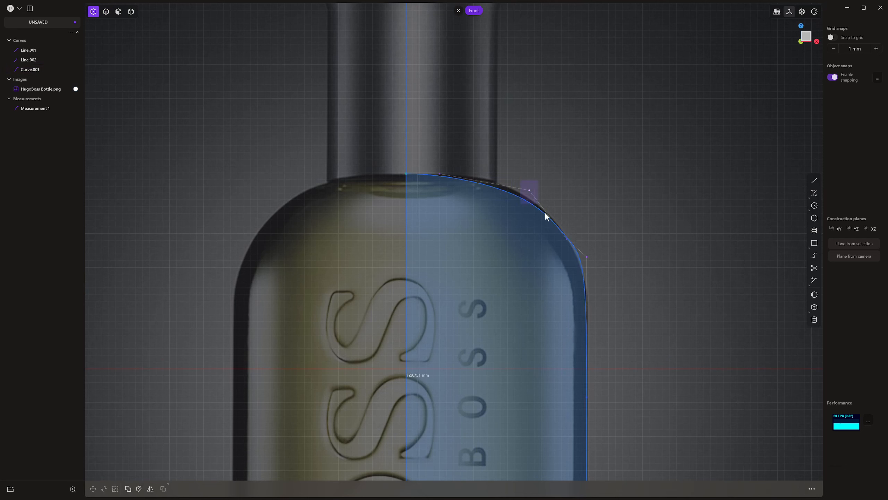
left_click(547, 211)
key("g")
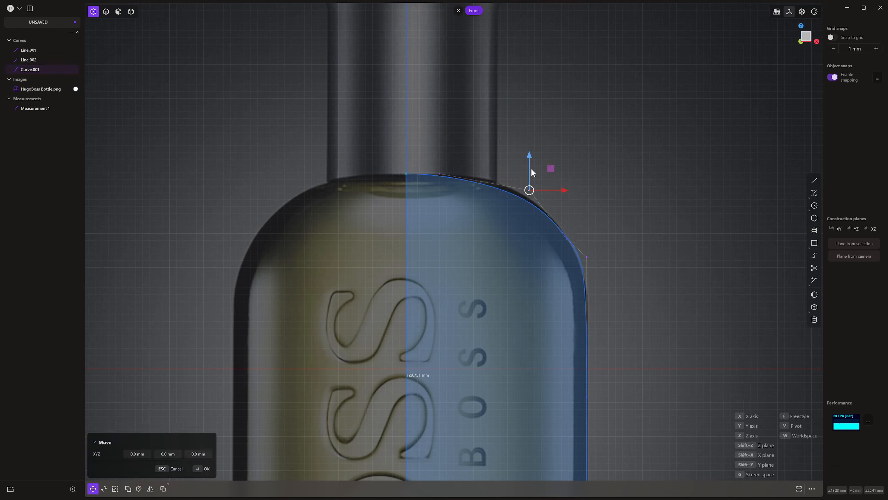
left_click_drag(530, 167, 530, 162)
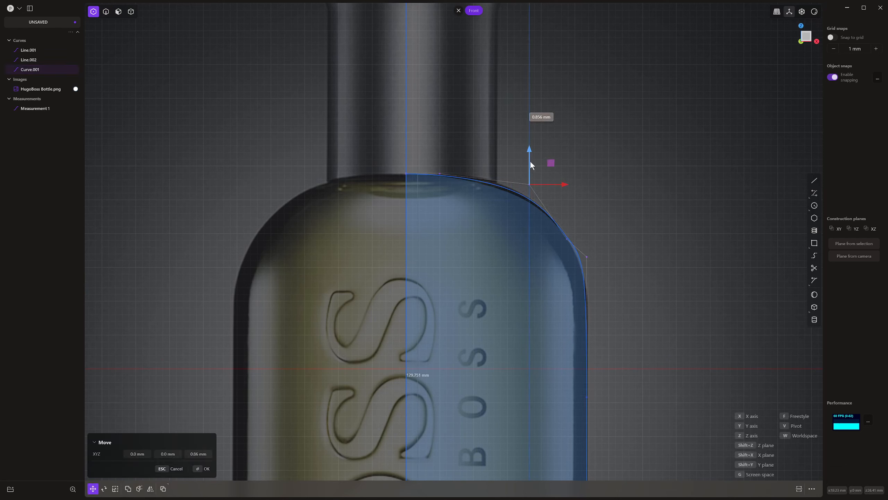
Move the control point beside the neck outward and slightly down so the curve follows the upper shoulder outline.
left_click(439, 174)
key("g")
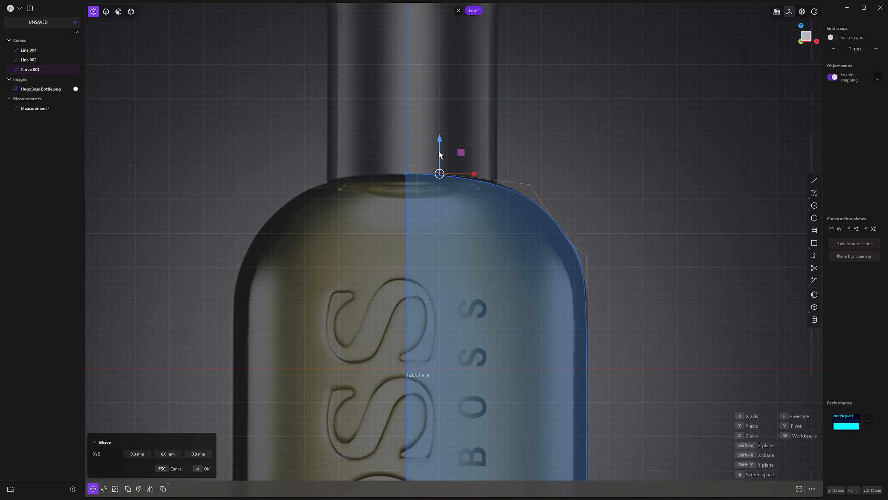
left_click_drag(470, 175, 508, 176)
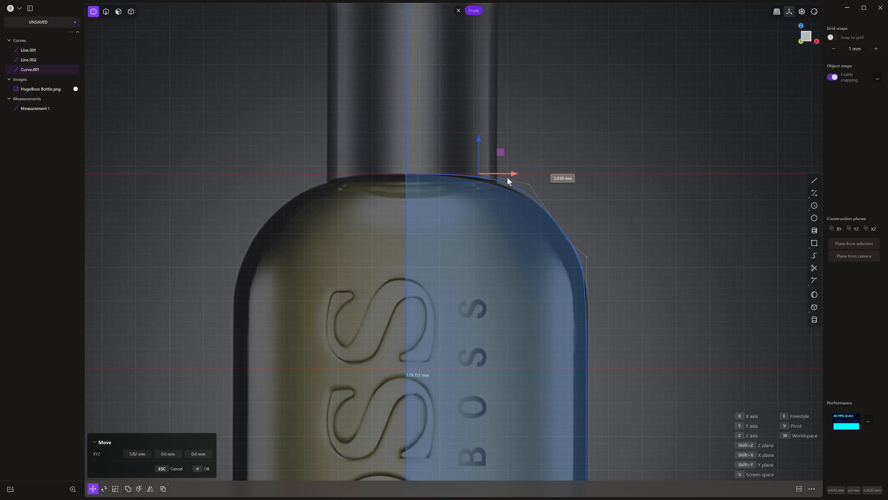
left_click_drag(481, 147, 478, 151)
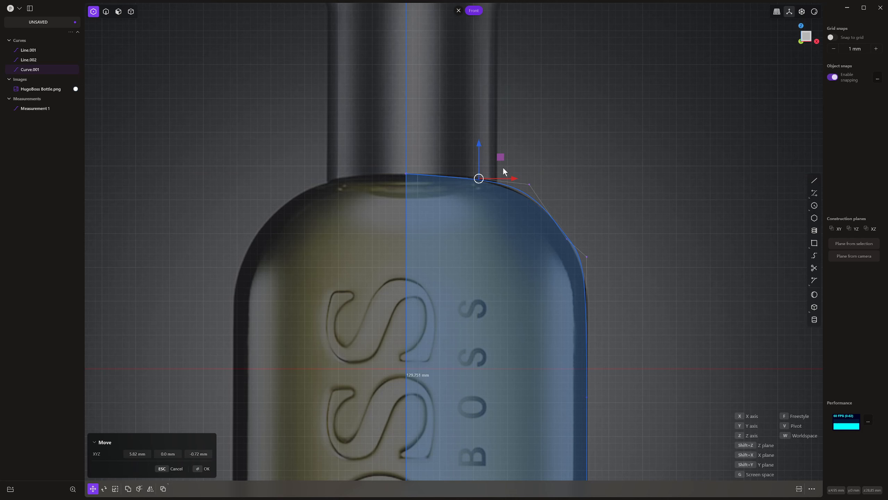
left_click_drag(508, 177, 476, 153)
key("Return")
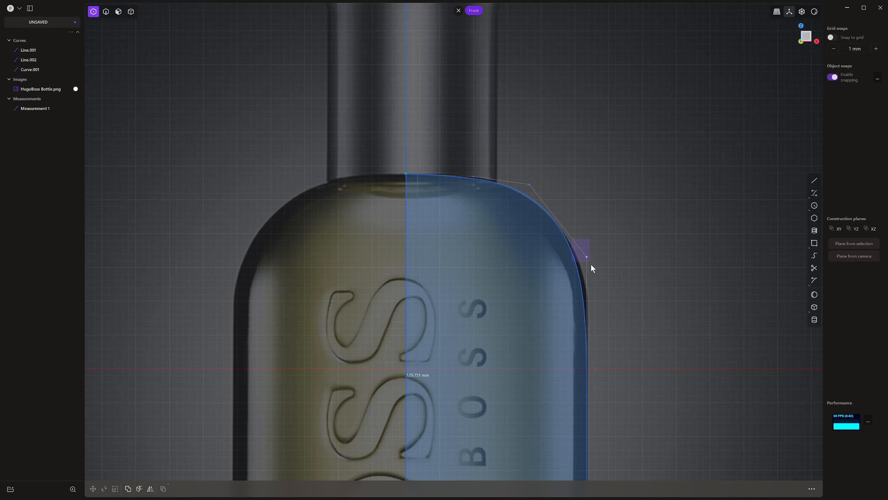
Move the control point at the outer shoulder outward by about 0.82 mm.
left_click_drag(591, 264, 618, 257)
key("g")
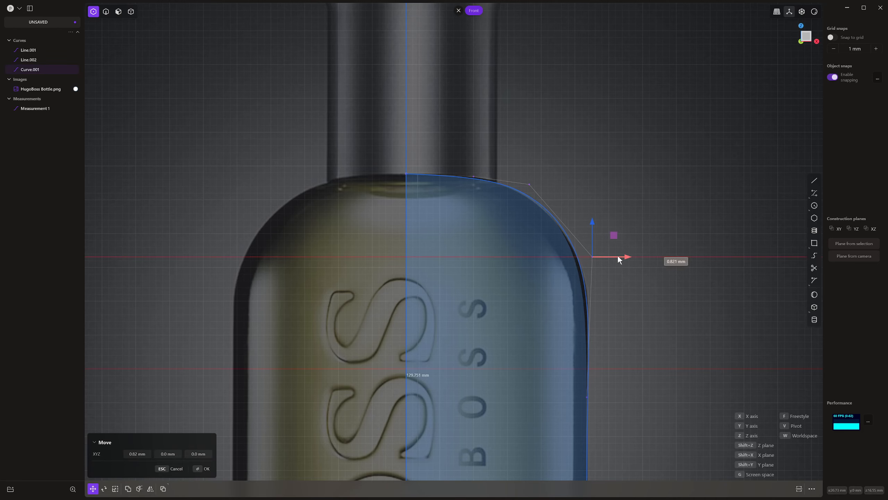
right_click(618, 257)
Nudge the profile's control points on the bottle's straight side horizontally to match the glass edge.
scroll(604, 312, "down", 11)
right_click_drag(608, 403, 558, 275)
scroll(554, 360, "up", 7)
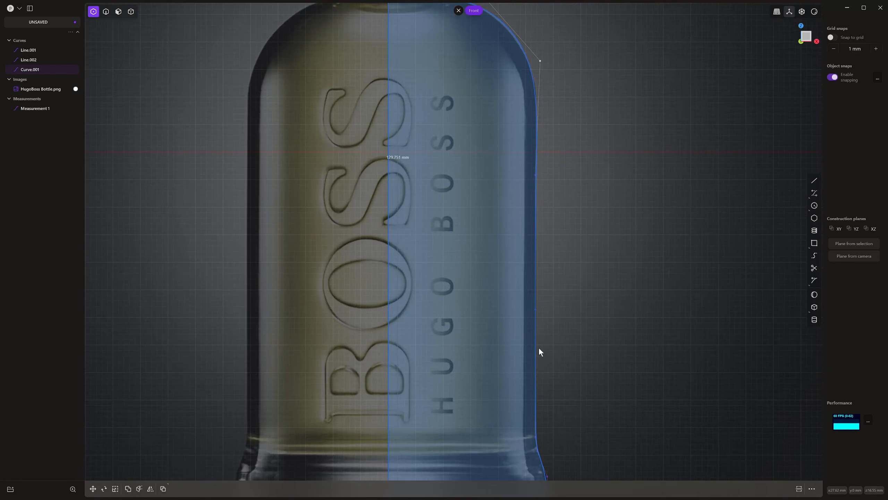
right_click_drag(538, 347, 528, 312)
scroll(534, 267, "down", 2)
scroll(521, 260, "up", 4)
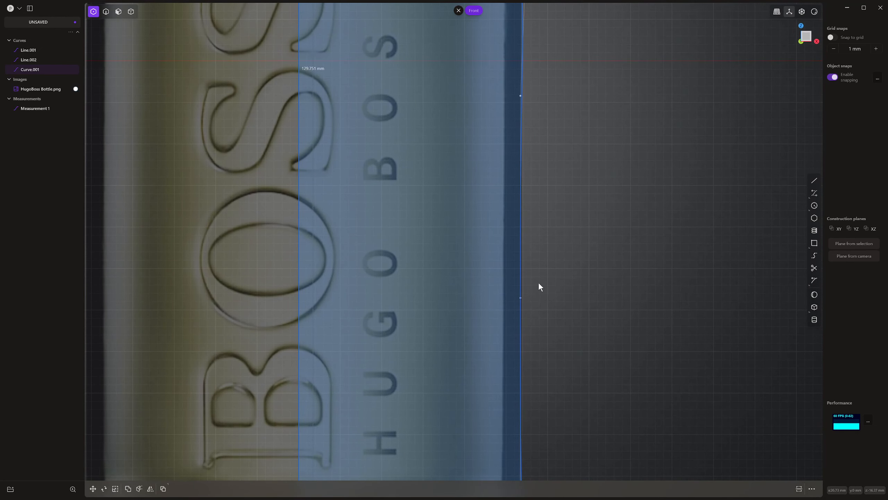
key("g")
left_click_drag(553, 197, 556, 197)
scroll(542, 287, "down", 1)
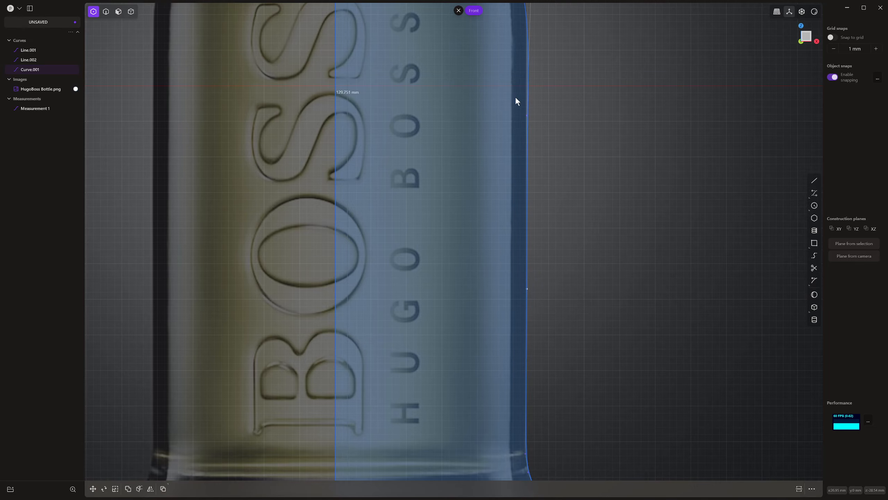
Raise the control point at the top of the foot flare about 0.57 mm and move the point above it outward about 0.07 mm.
scroll(530, 138, "down", 4)
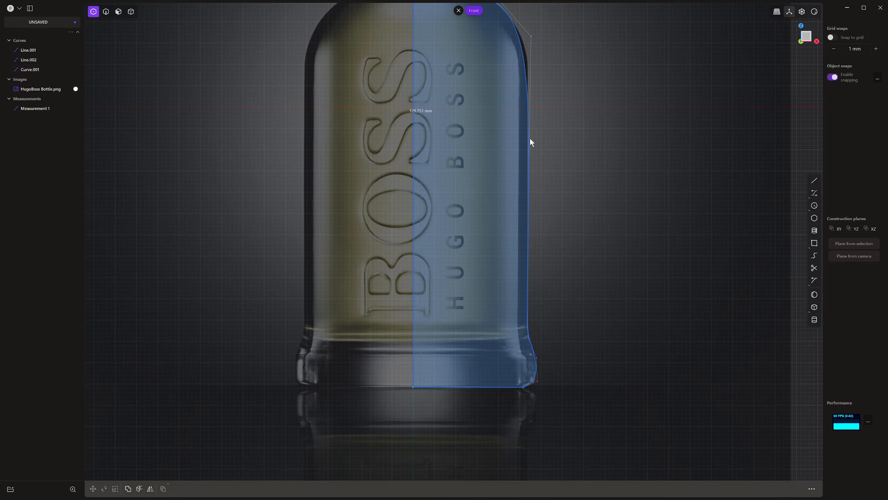
scroll(518, 180, "up", 6)
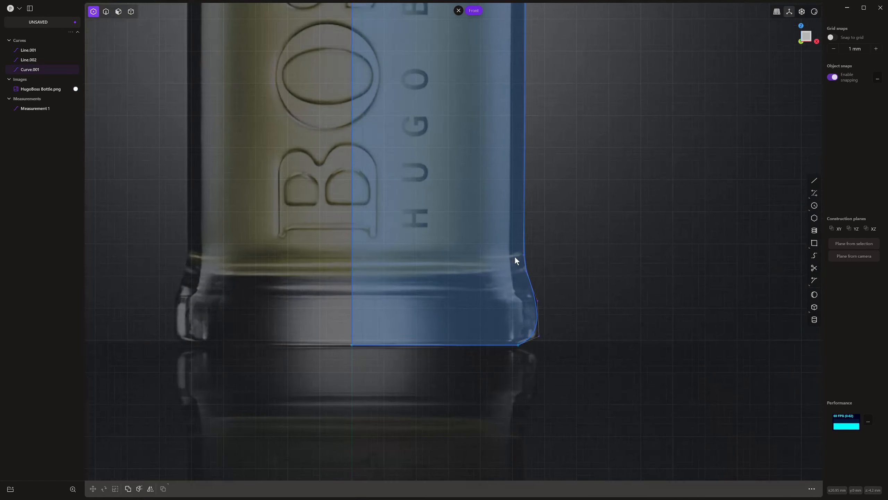
left_click(528, 298)
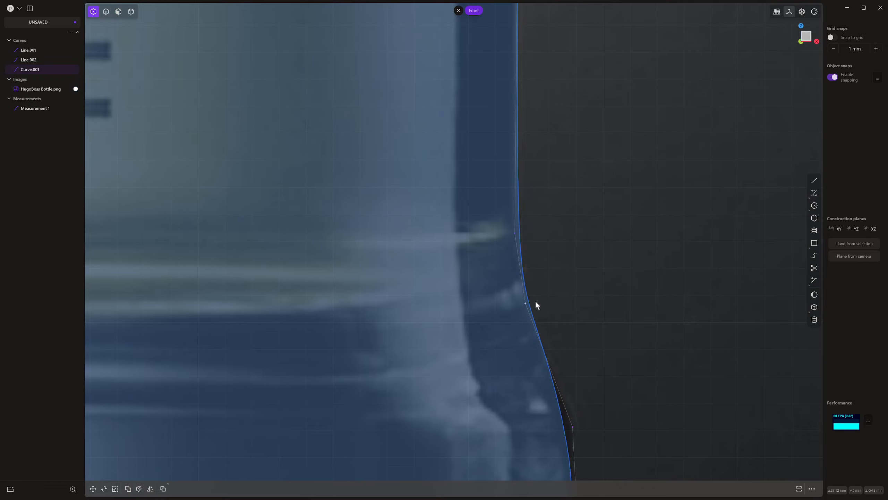
key("g")
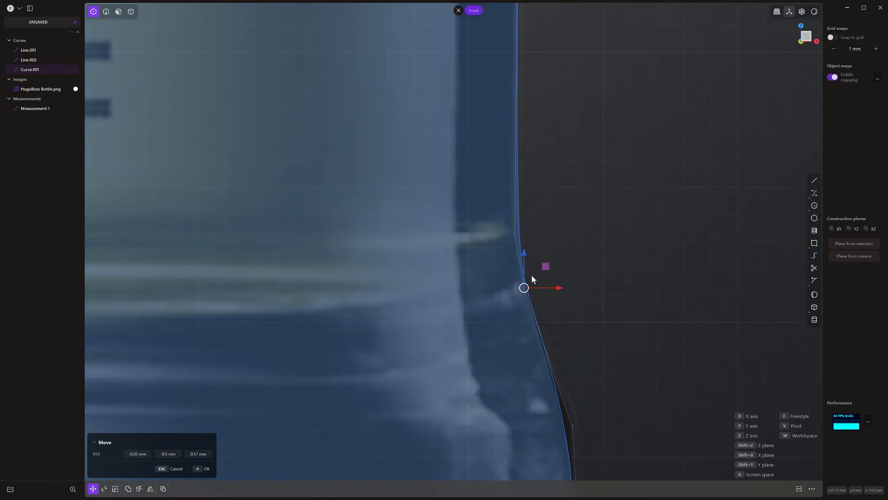
left_click(531, 274)
key("g")
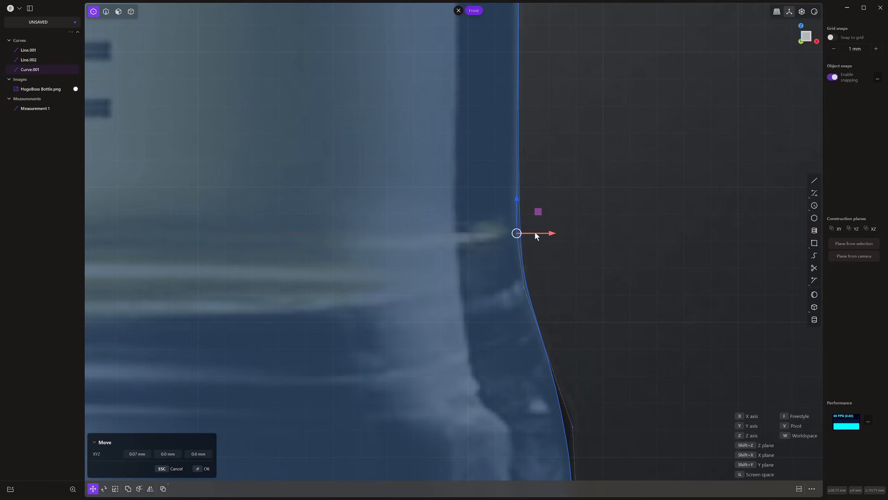
left_click(535, 232)
scroll(500, 219, "down", 3)
scroll(529, 299, "up", 2)
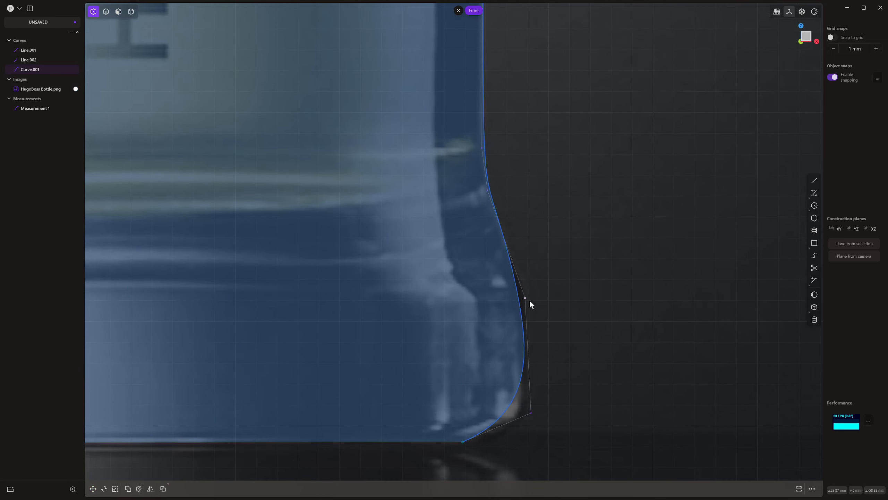
Move the control point beside the lower foot bulge outward along X by about 0.16 mm.
key("g")
key("x")
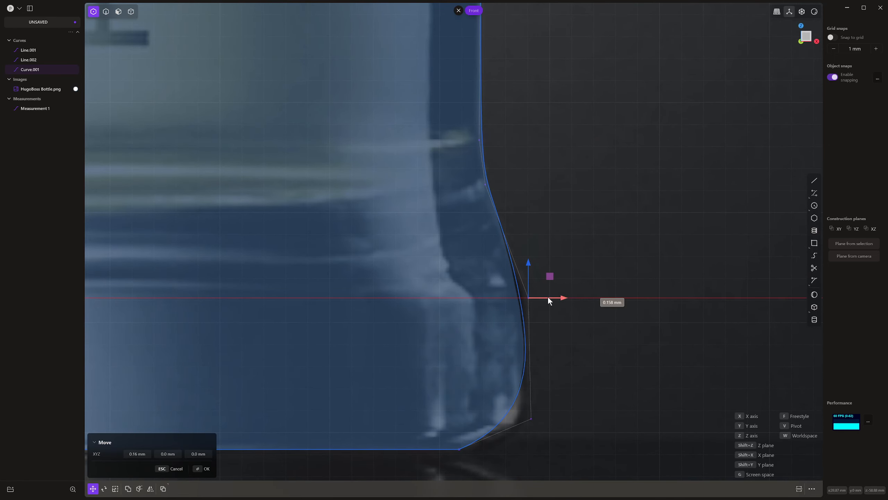
left_click(548, 297)
Move the control point at the foot's bottom corner about 0.52 mm outward and 1.23 mm down to match the glass edge.
left_click_drag(513, 389, 542, 431)
key("g")
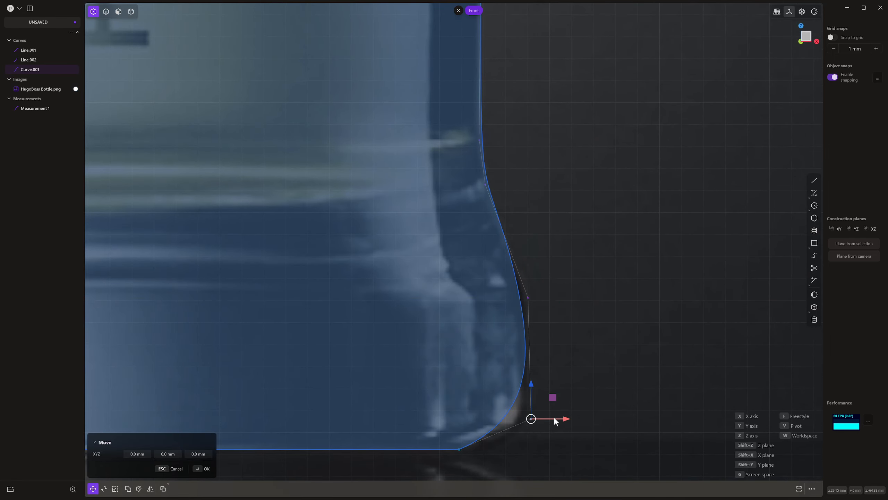
key("x")
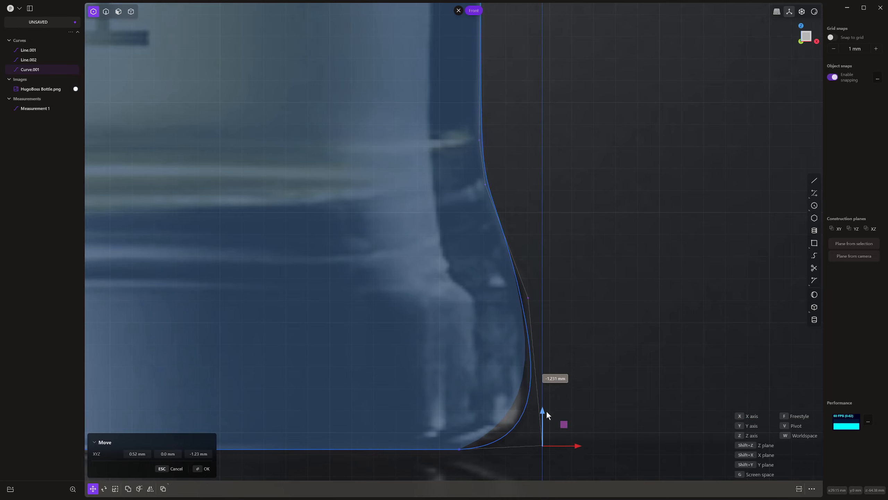
left_click(545, 409)
scroll(549, 401, "down", 3)
scroll(549, 385, "down", 5)
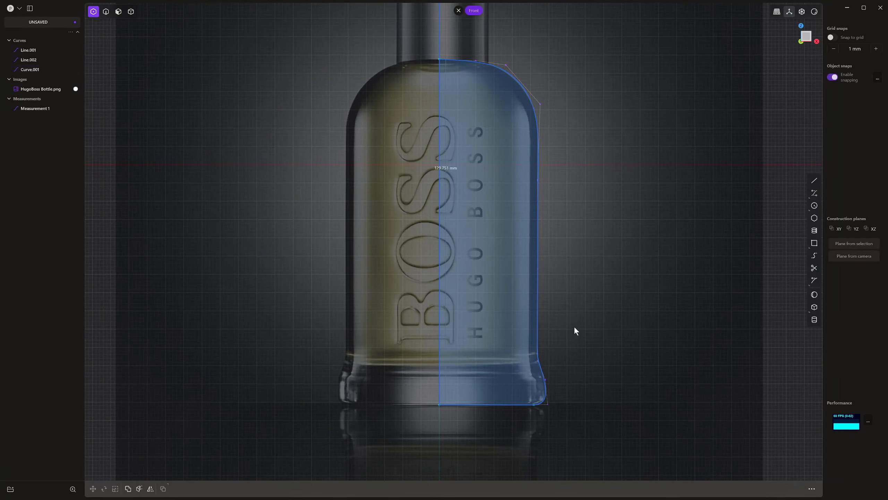
Join the curved half profile and the straight base line into a single curve.
scroll(486, 210, "up", 4)
middle_click_drag(480, 247, 466, 258)
key("3")
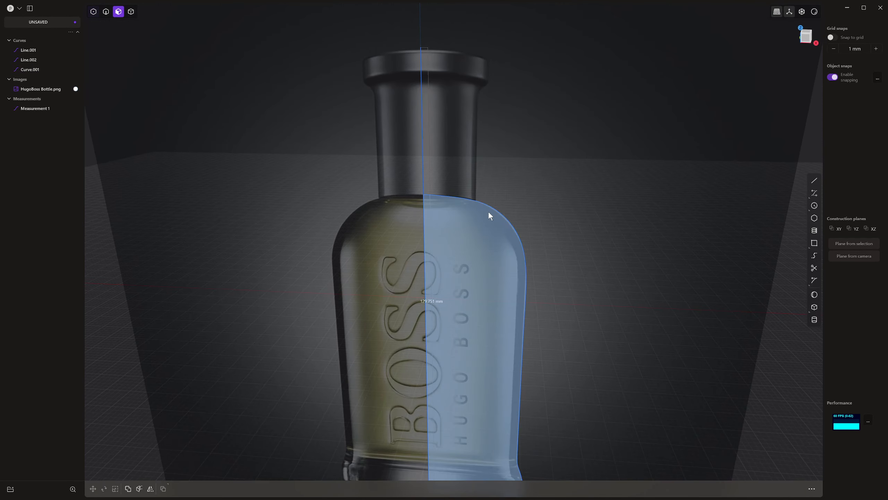
key("2")
left_click(496, 211)
scroll(497, 211, "down", 1)
middle_click_drag(490, 341, 463, 192, "shift")
left_click(460, 338, "shift")
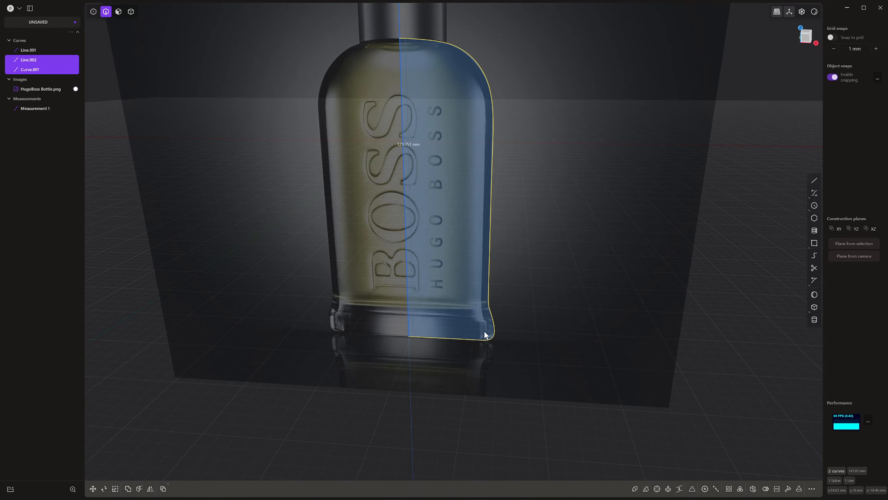
key("j")
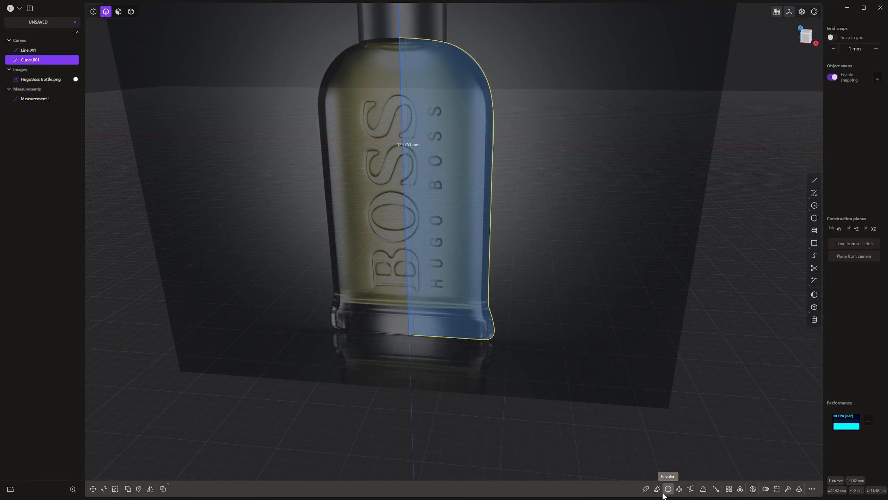
Revolve the joined half profile 360 degrees about the vertical Z axis through the base centre to form the bottle body.
left_click(672, 489)
scroll(402, 346, "up", 6)
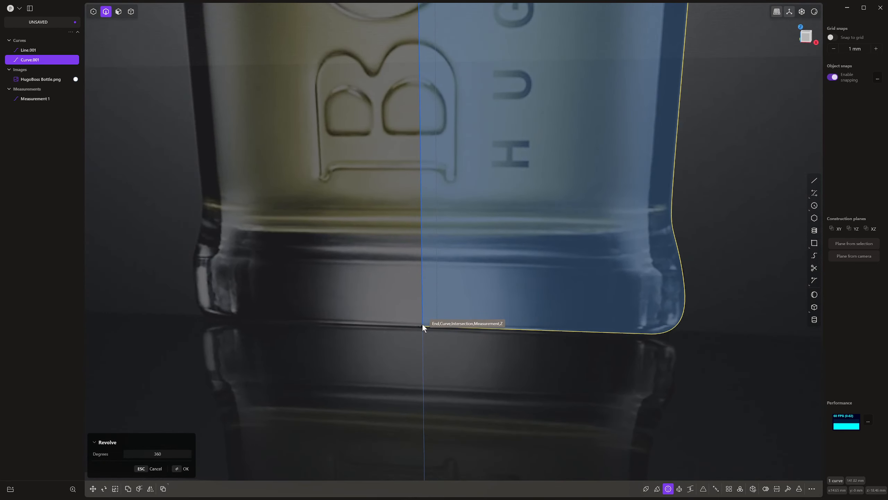
left_click(423, 325)
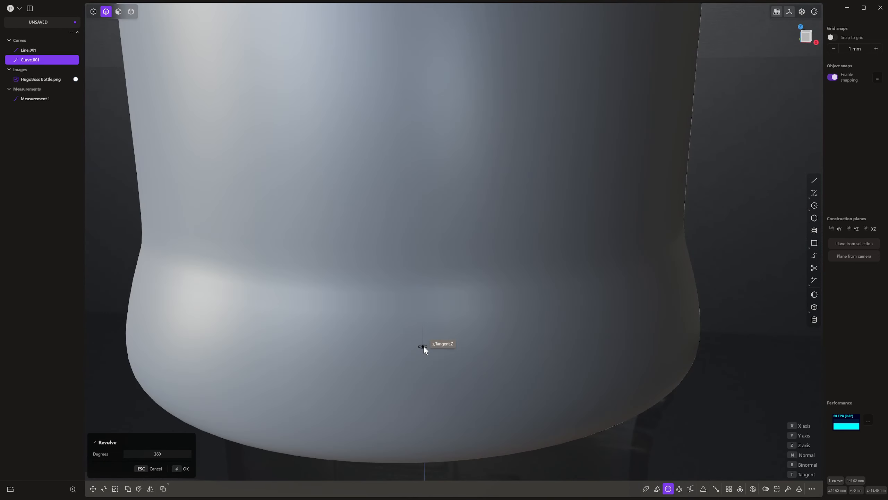
left_click(423, 346)
scroll(424, 345, "down", 8)
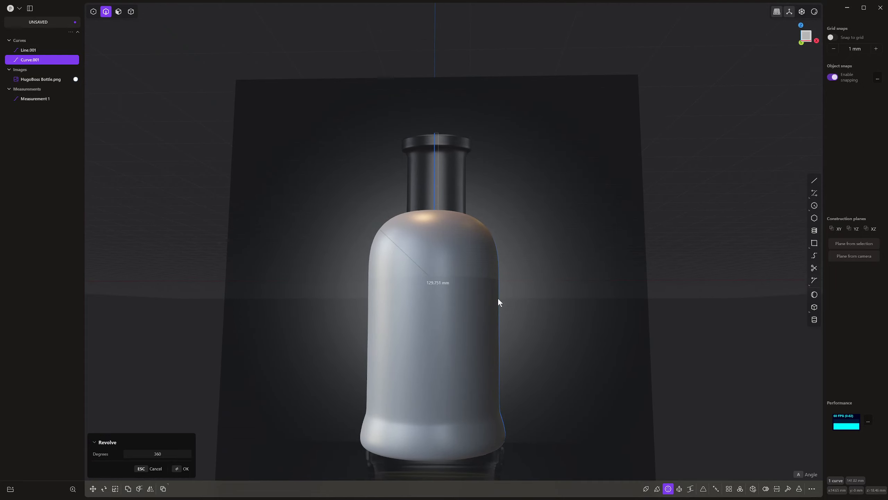
scroll(515, 230, "down", 5)
key("Return")
scroll(512, 263, "up", 6)
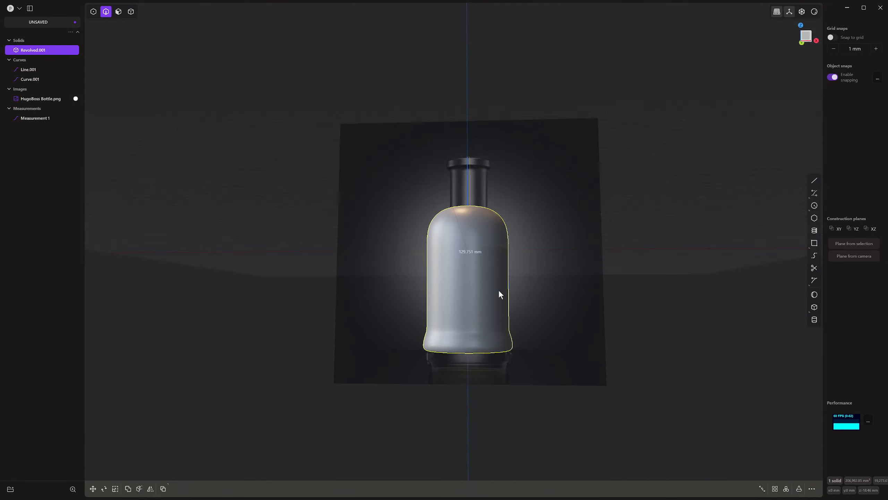
Hide the half-profile curve of the revolved bottle body.
middle_click_drag(499, 290, 477, 211)
scroll(479, 193, "up", 4)
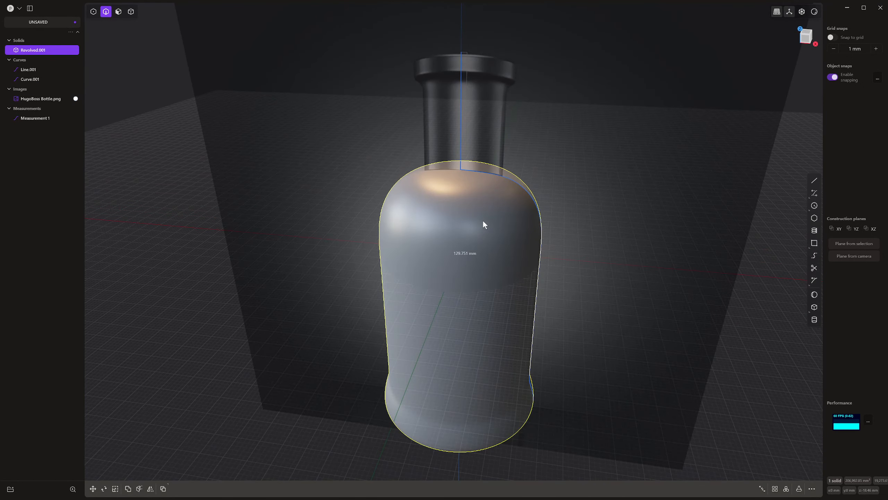
key("KP_7")
scroll(483, 221, "up", 4)
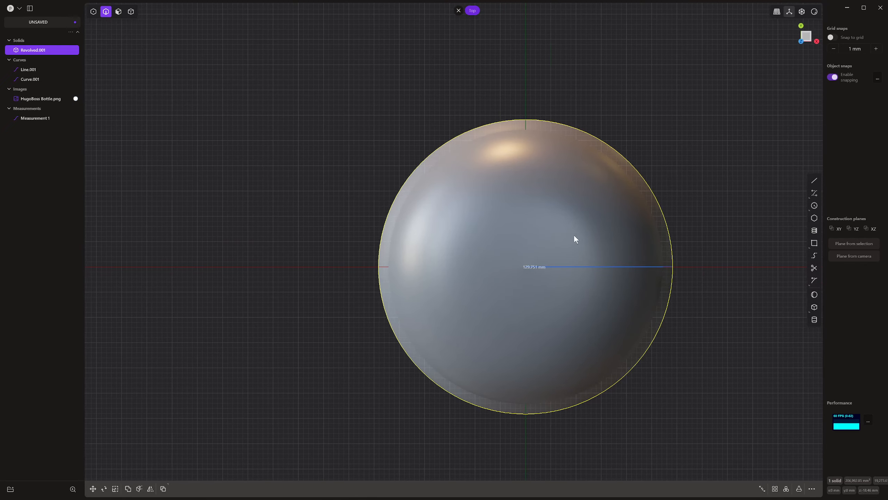
left_click(606, 266)
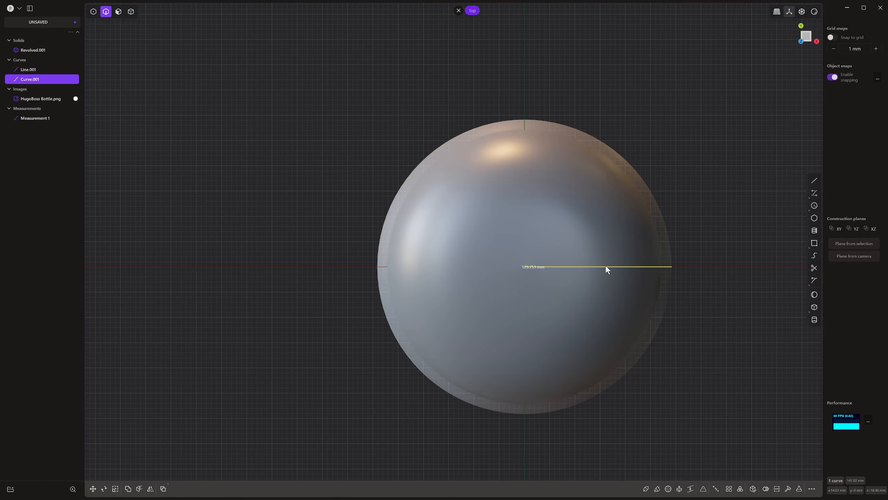
key("h")
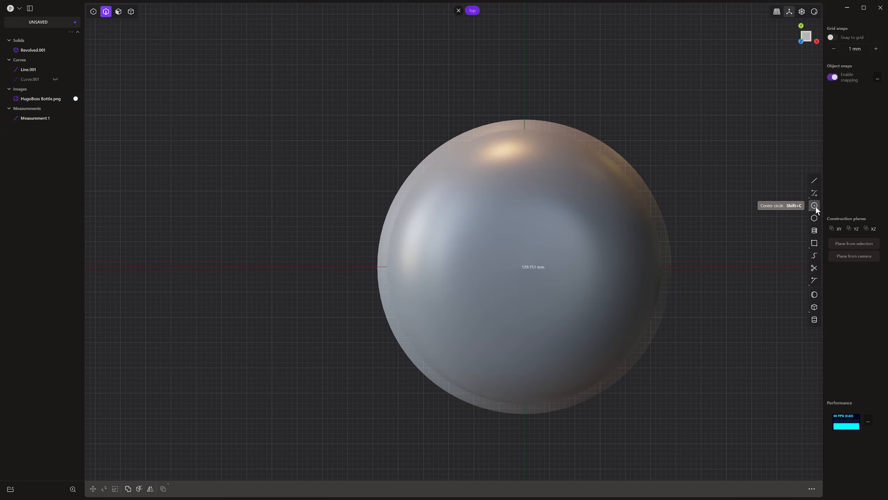
middle_click_drag(655, 297, 619, 223)
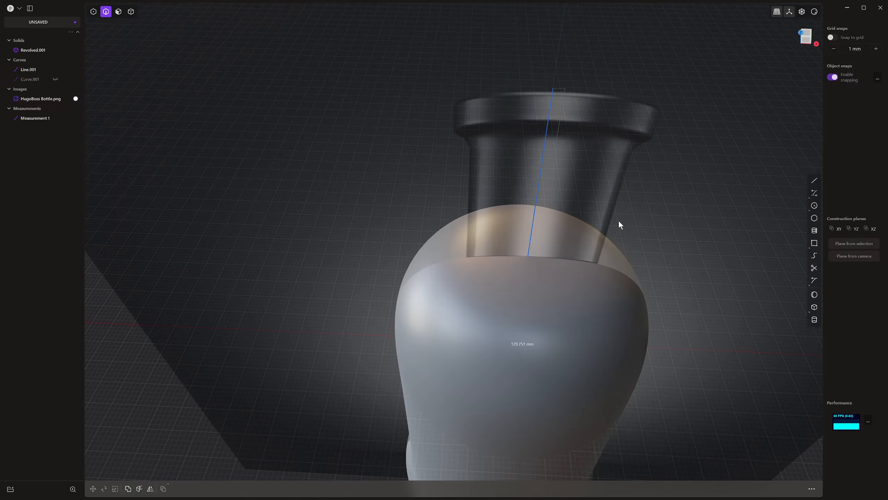
key("7")
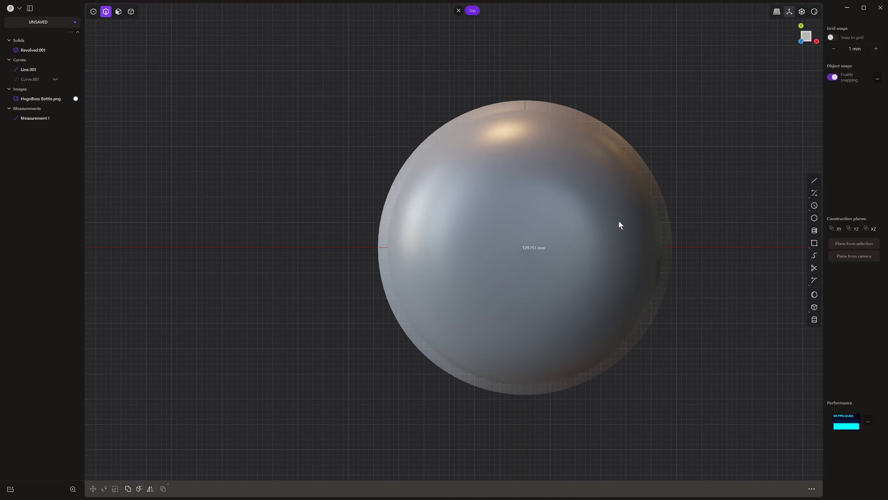
left_click(814, 206)
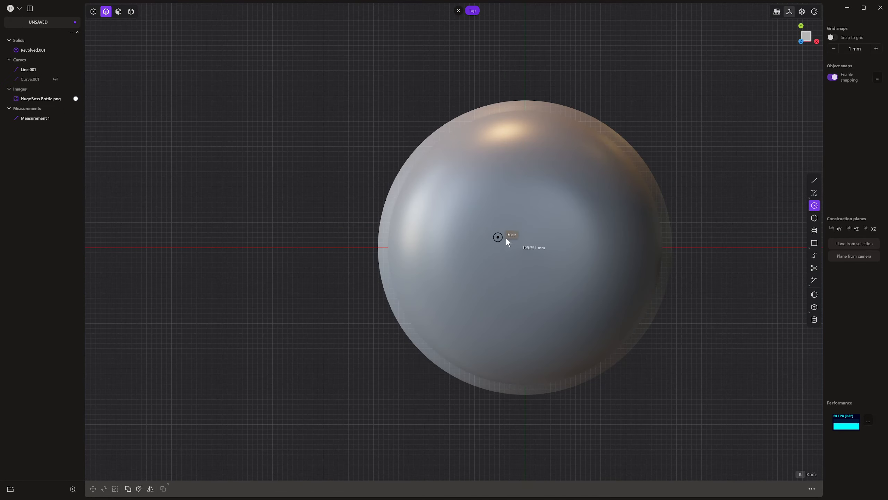
left_click(526, 247)
middle_click_drag(539, 267, 548, 194)
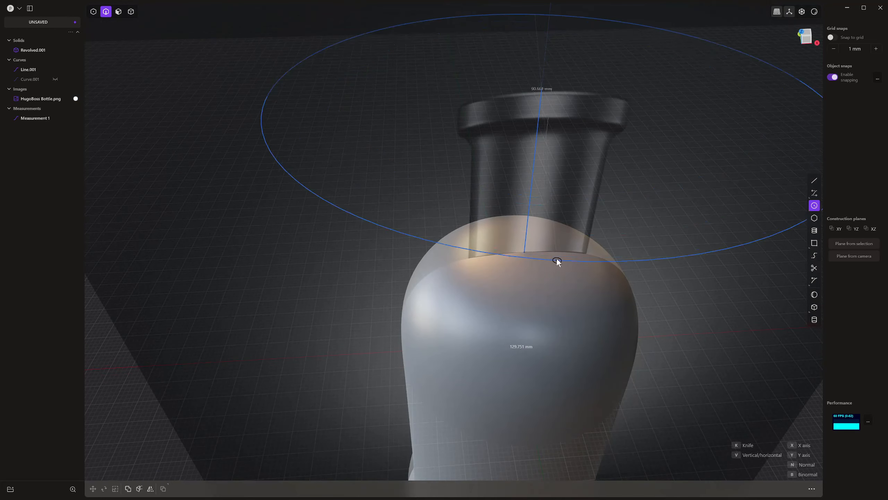
key("Escape")
Hide the vertical centre line and draw a centre circle on top of the bottle, sized to the cap's neck in the reference image.
left_click(539, 131)
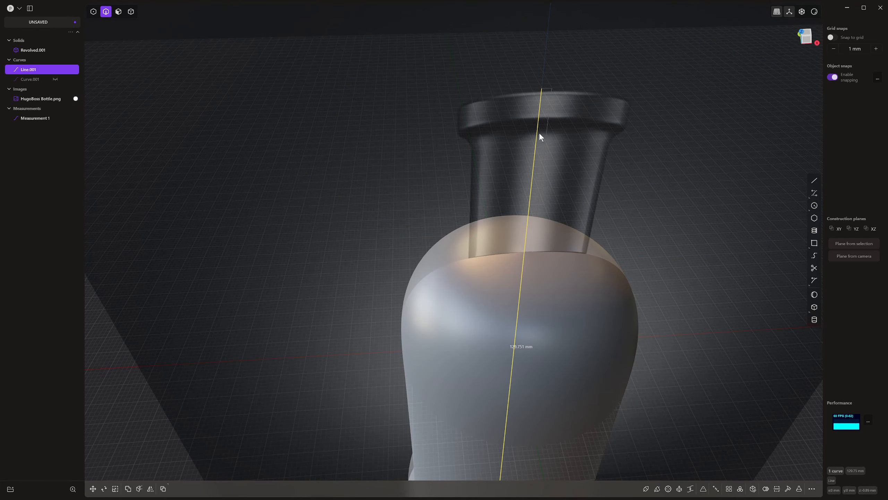
key("h")
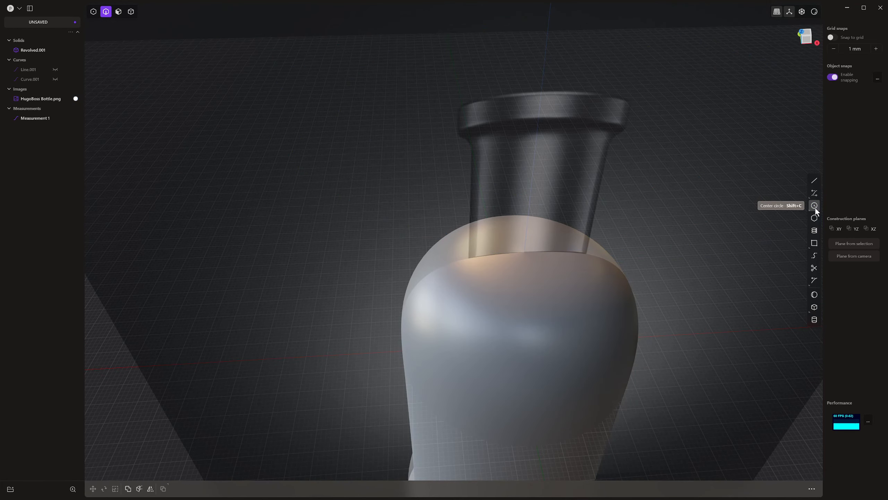
left_click(815, 206)
key("KP_7")
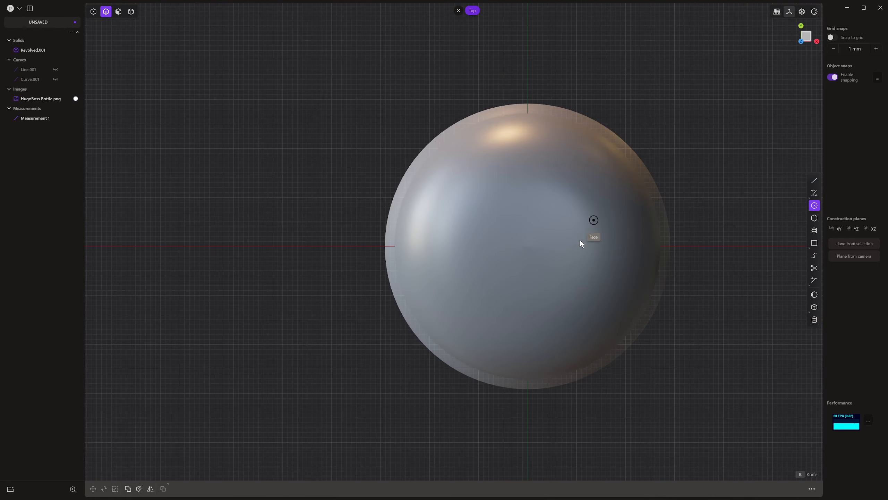
left_click(527, 247)
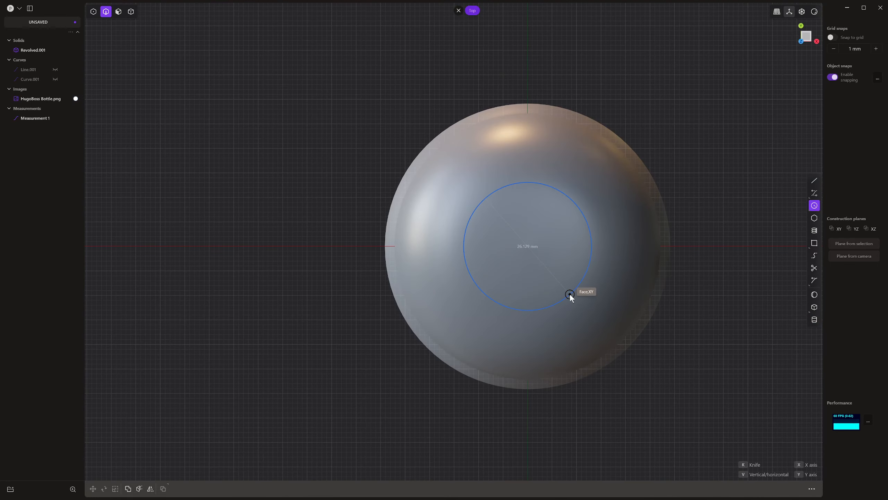
key("KP_1")
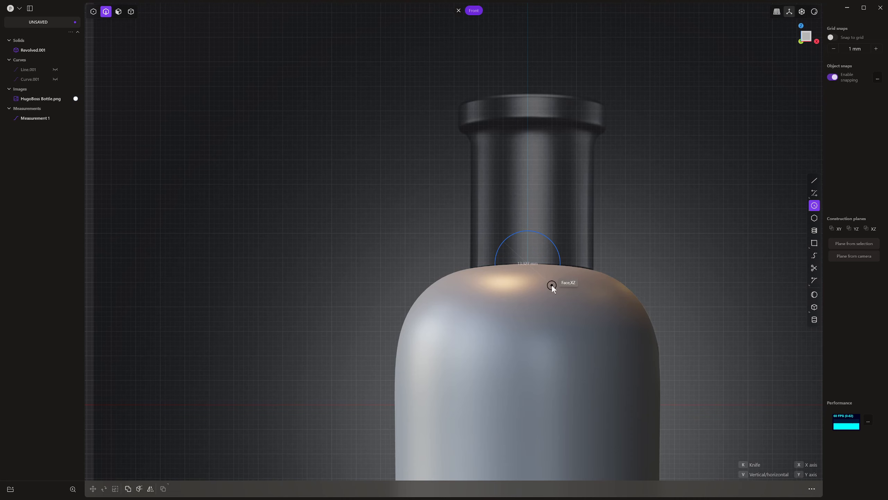
left_click(588, 263)
middle_click_drag(596, 206, 540, 289)
key("4")
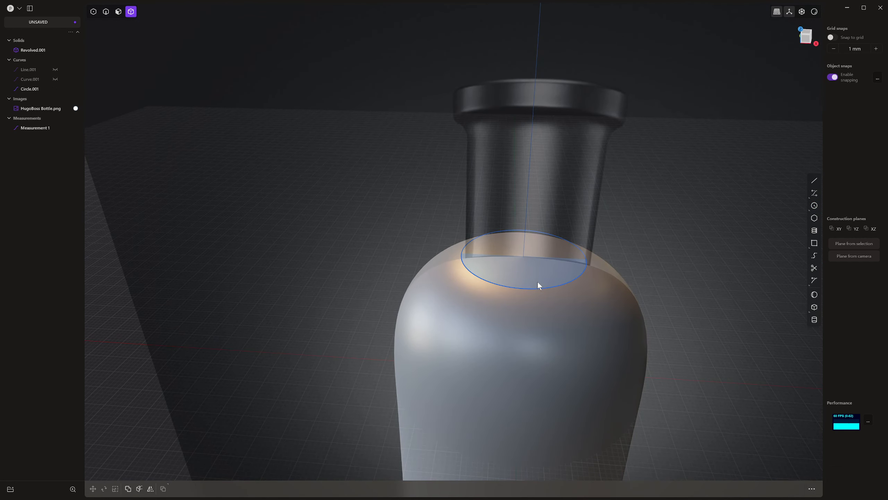
left_click(538, 281)
key("e")
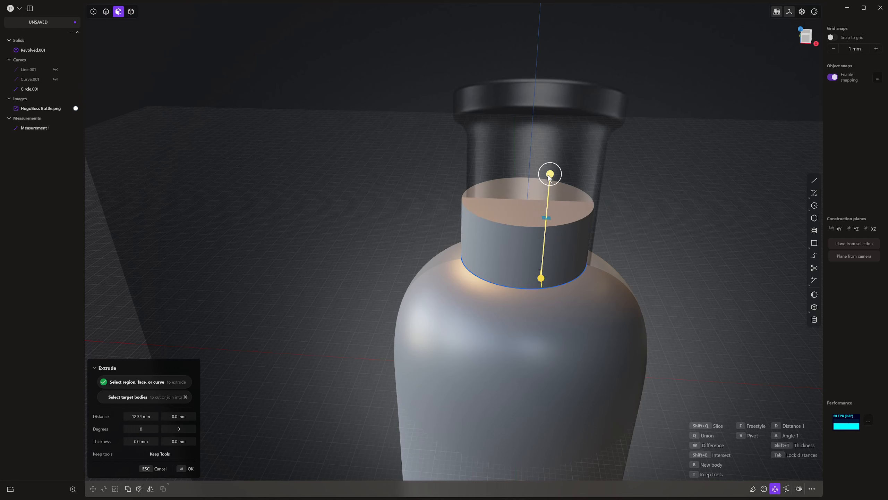
key("KP_1")
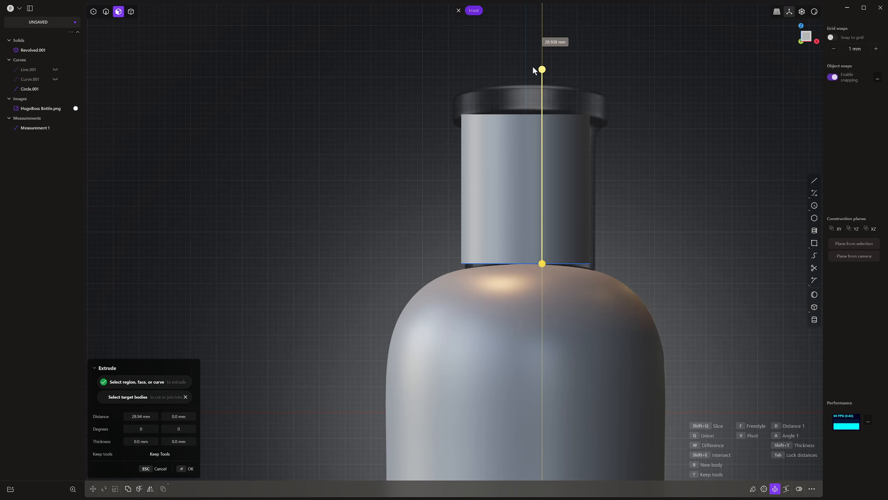
key("Escape")
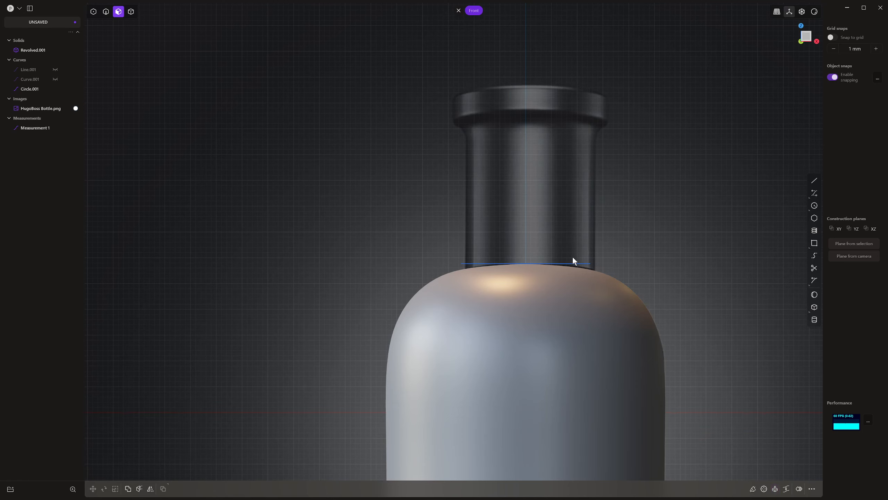
Extrude the circle's region upward about 27.59 mm to form the cap's neck up to the underside of the rim.
key("2")
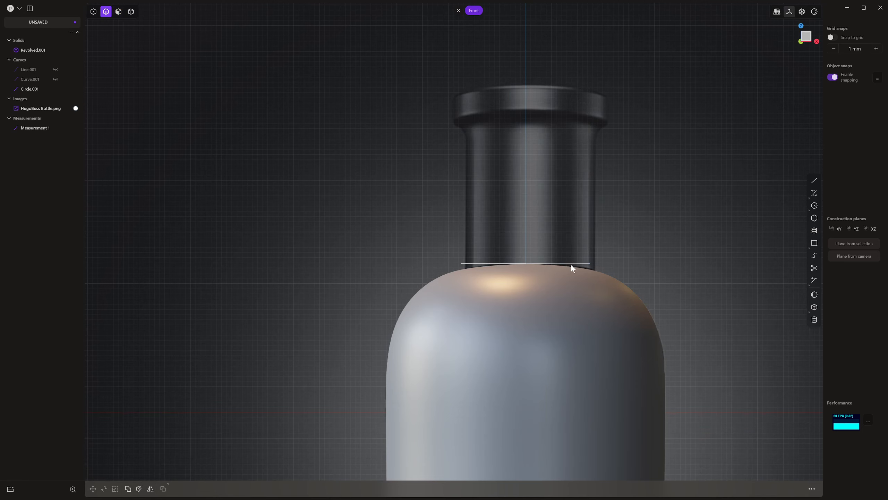
key("3")
middle_click_drag(573, 265, 569, 264)
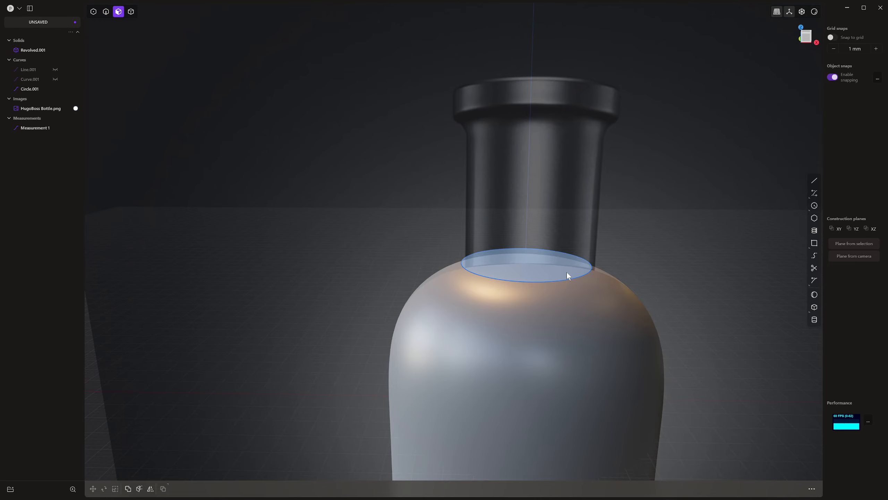
left_click(567, 272)
key("e")
key("KP_1")
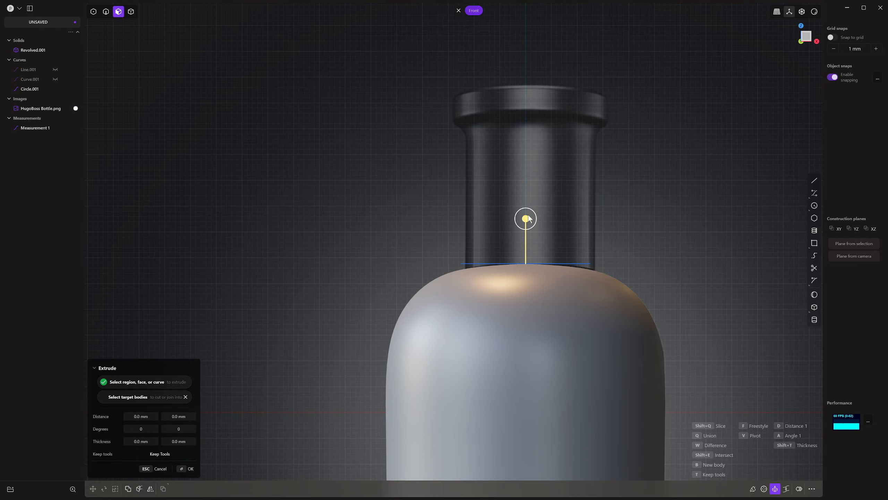
left_click_drag(526, 220, 541, 71)
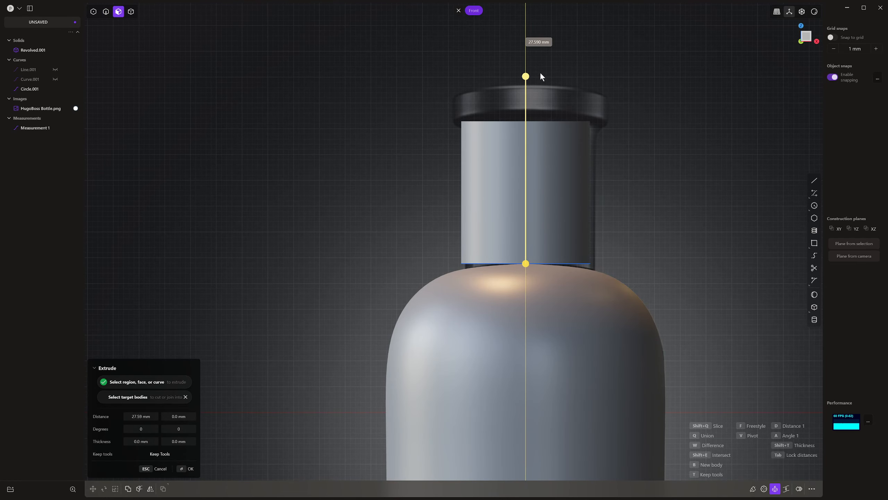
key("Return")
Delete the circle curve at the base of the extruded neck.
scroll(592, 235, "down", 3)
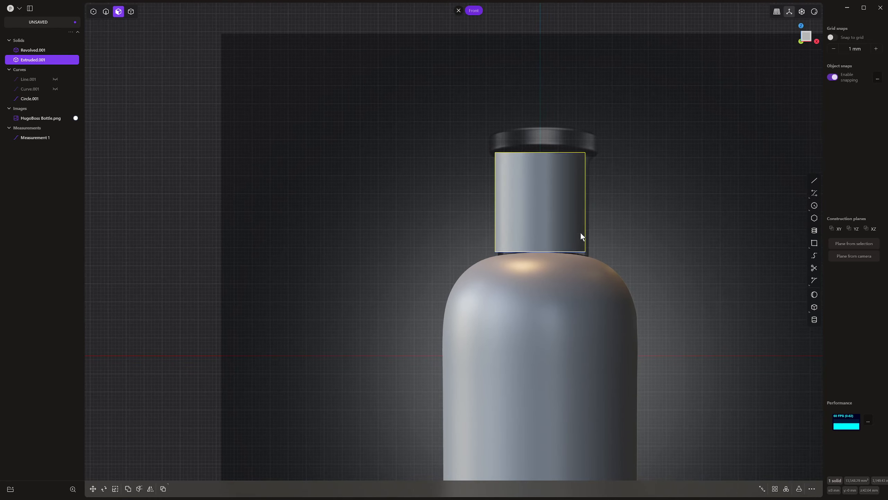
middle_click_drag(578, 254, 556, 225)
scroll(557, 261, "up", 4)
scroll(557, 261, "up", 2)
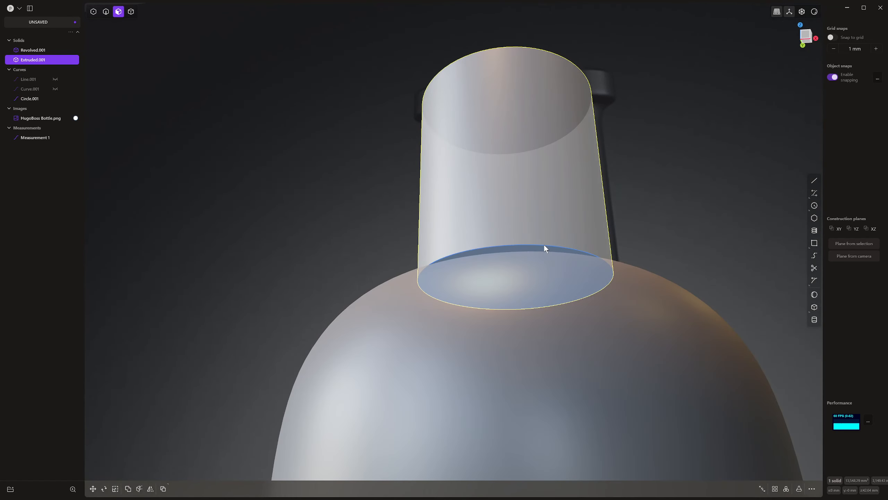
key("2")
left_click(545, 244)
key("x")
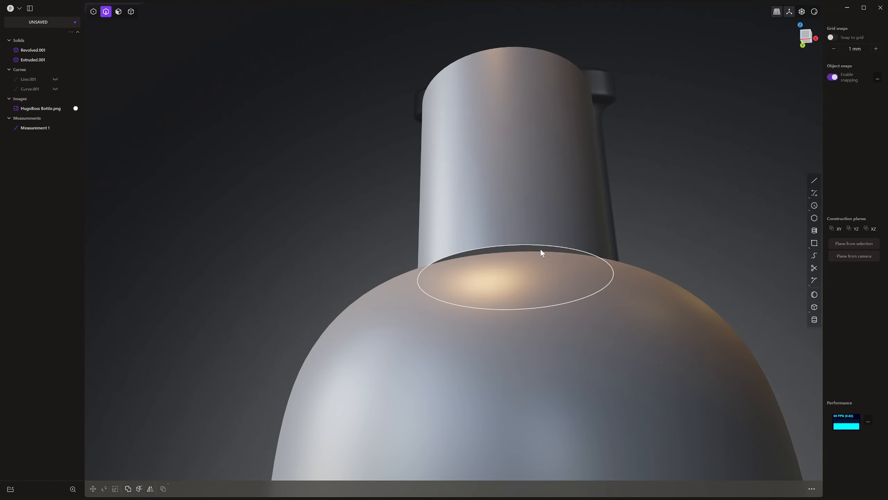
Offset the cap neck's bottom face downward so it reaches into the bottle's shoulder.
left_click(540, 245)
key("b")
key("3")
left_click(526, 248)
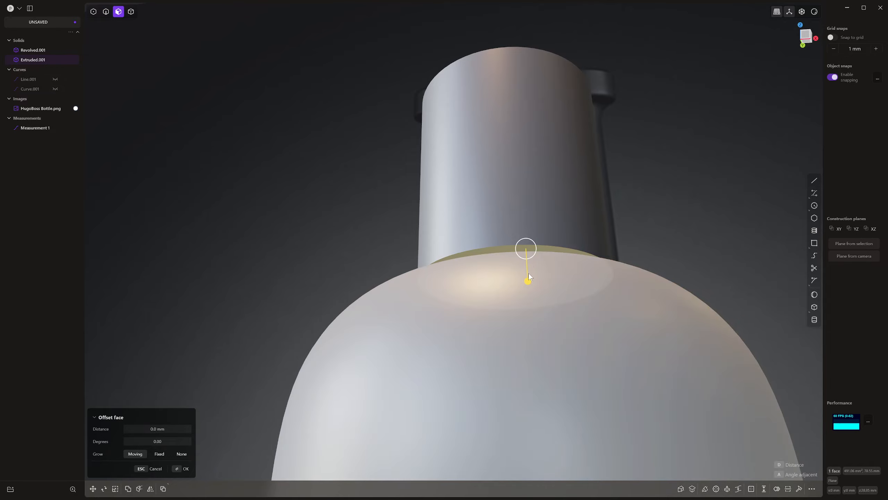
left_click_drag(528, 280, 528, 283)
scroll(552, 273, "down", 2)
middle_click_drag(552, 274, 596, 258)
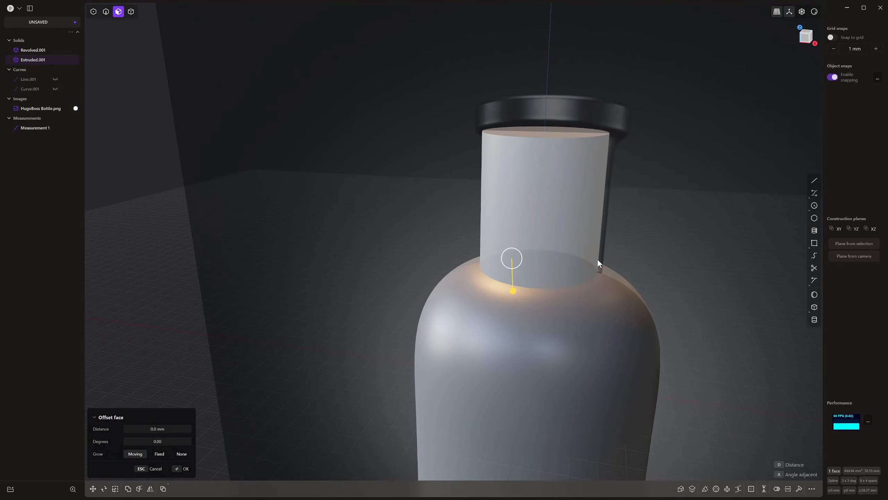
key("KP_1")
middle_click_drag(544, 153, 530, 165)
left_click(530, 138)
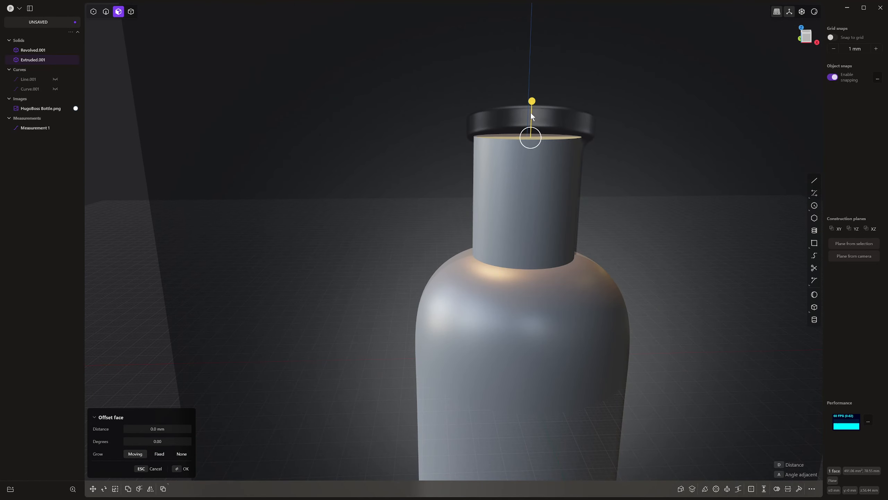
key("KP_1")
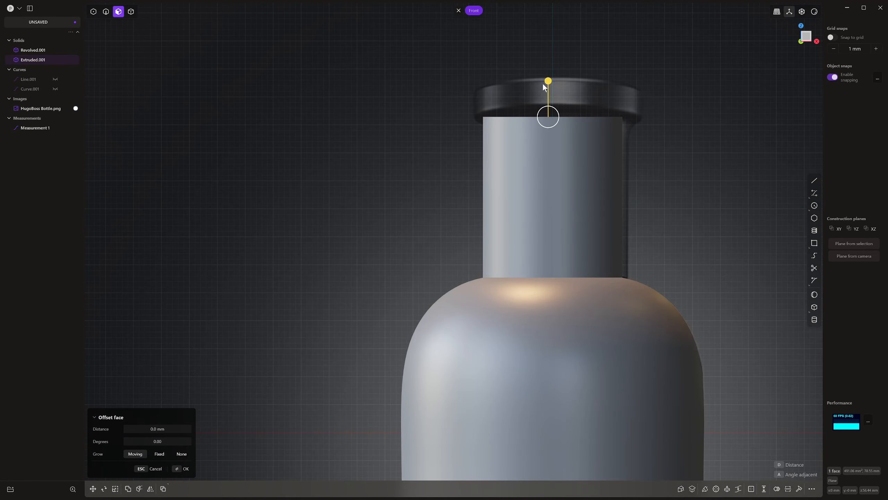
left_click_drag(548, 82, 554, 52)
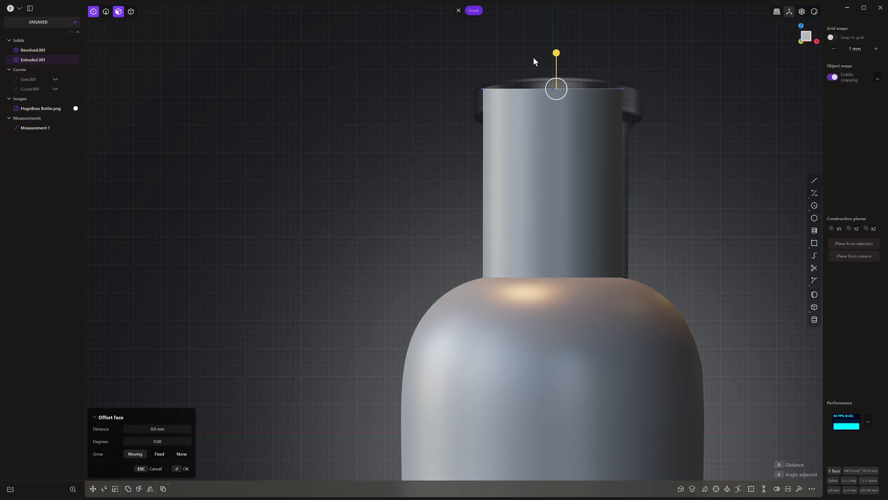
middle_click_drag(533, 57, 528, 96)
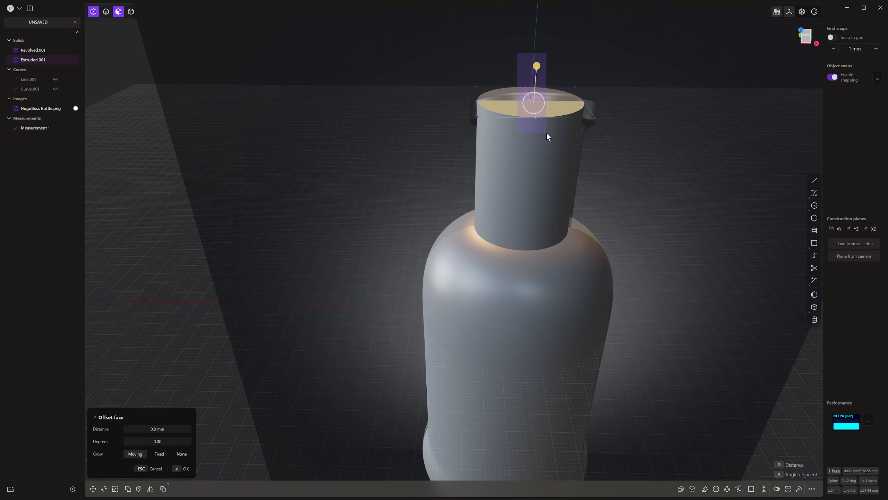
key("Escape")
key("ctrl+z")
key("ctrl+z")
key("ctrl+z")
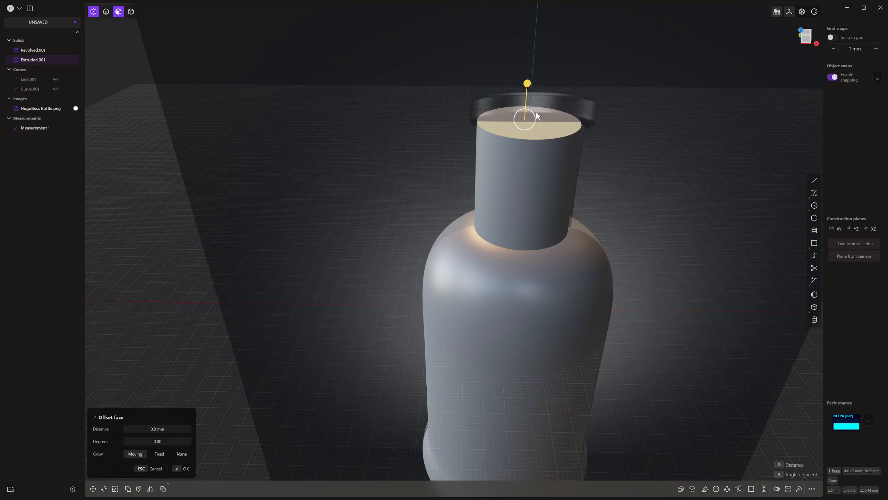
Draw a horizontal line about 3.5 mm long from the neck's top corner outward to the rim's edge in the reference image.
key("KP_1")
scroll(541, 92, "up", 8)
middle_click_drag(534, 107, 423, 132, "shift")
scroll(602, 163, "down", 1)
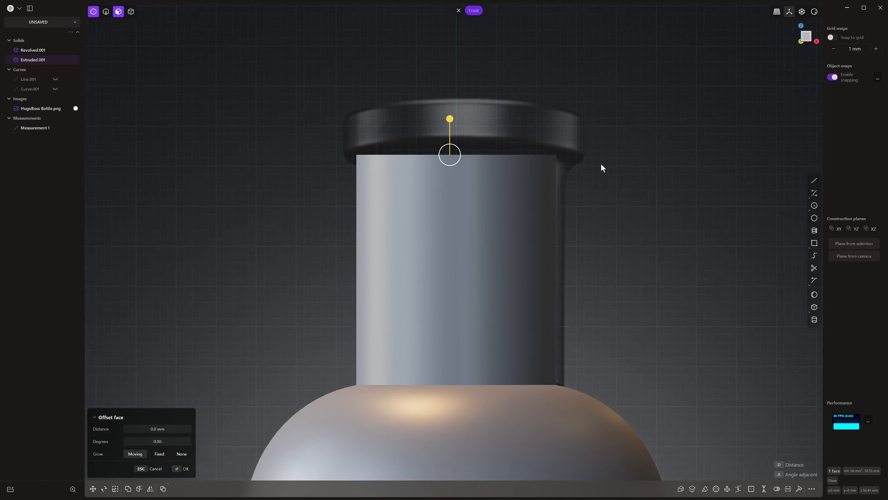
scroll(601, 165, "up", 3)
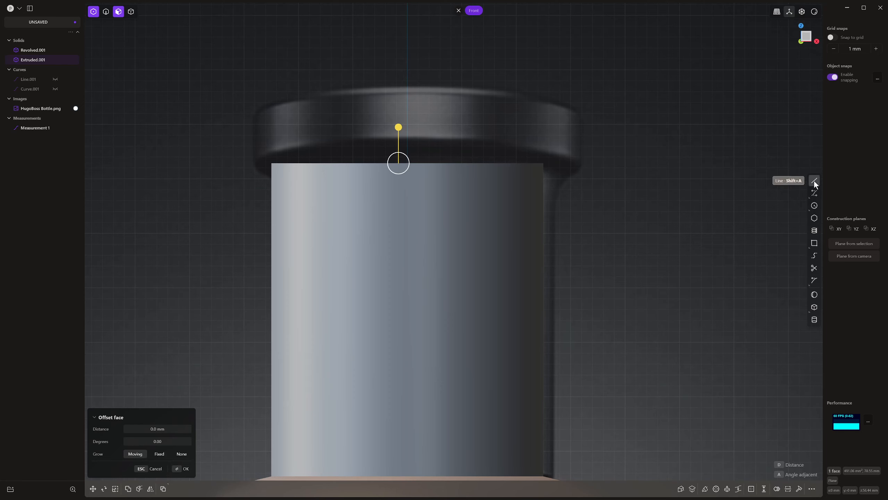
left_click(813, 180)
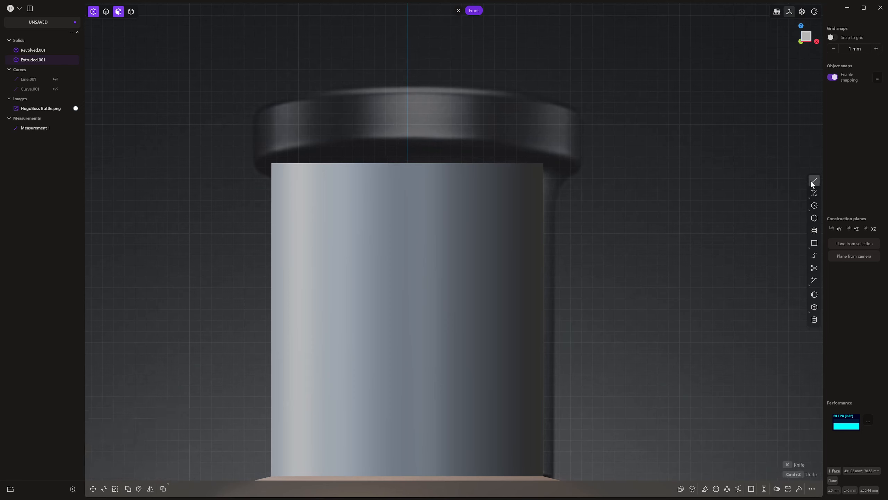
left_click(544, 164)
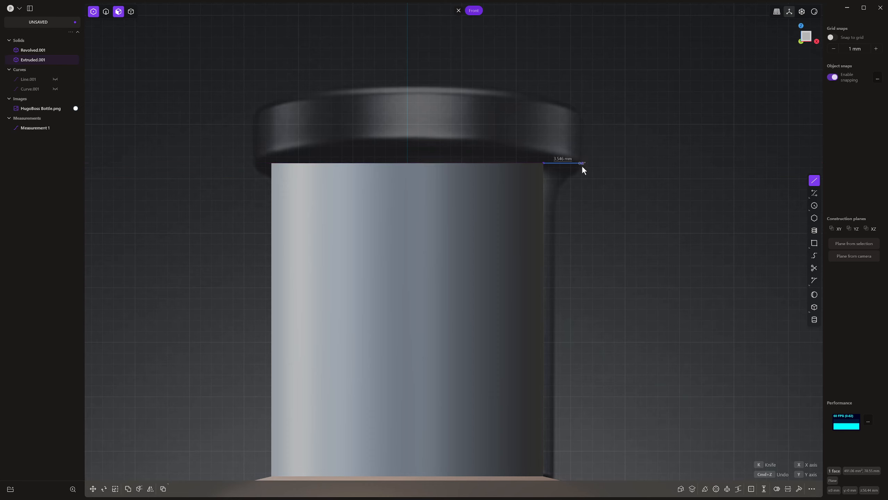
left_click(582, 166)
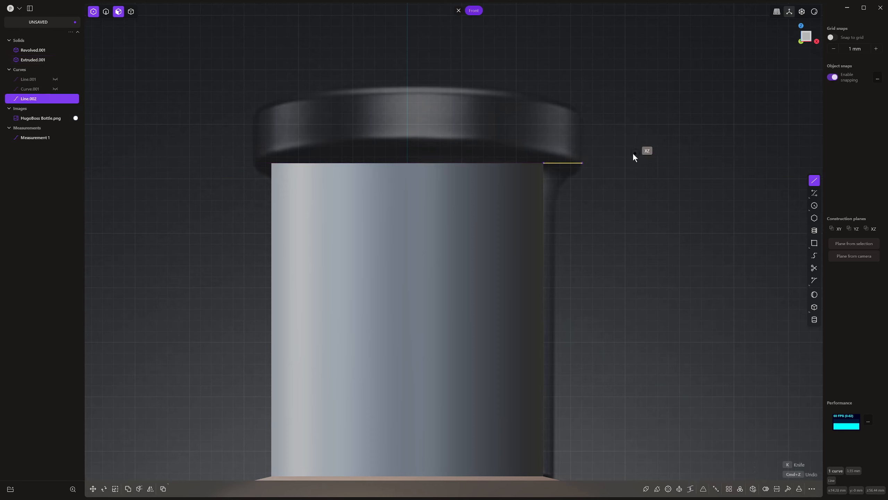
Draw a polyline from the line's outer end straight up the rim's side, finishing with a short inward-slanted segment at the upper corner.
left_click(583, 163)
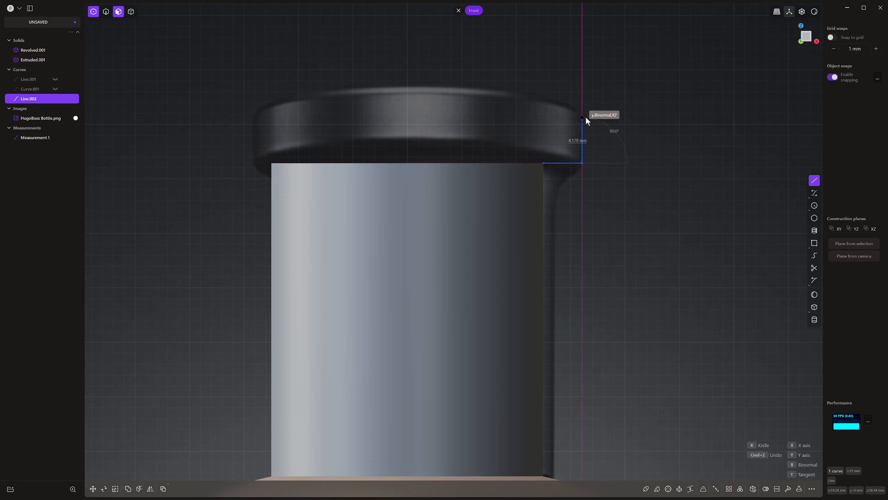
left_click(585, 115)
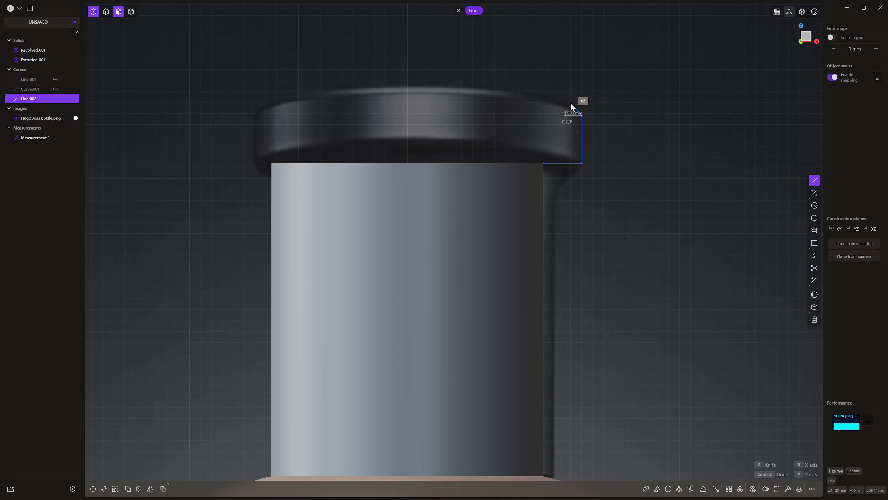
right_click(694, 134)
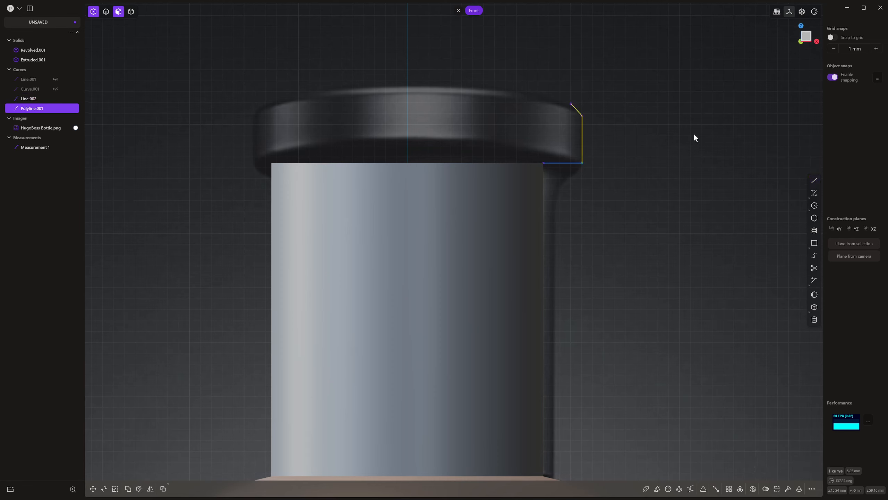
Draw a control-point curve from the slanted segment's end along the rim's domed top to the bottle's centre axis.
left_click(814, 193)
left_click(571, 103)
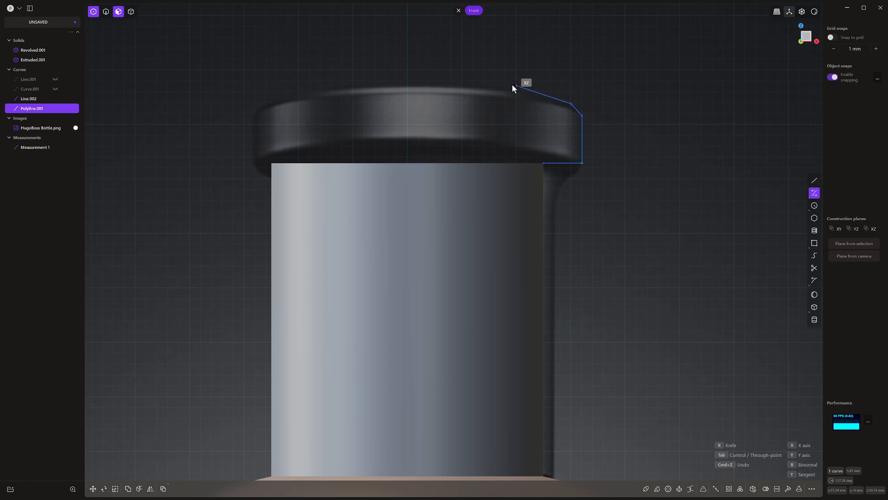
left_click(478, 81)
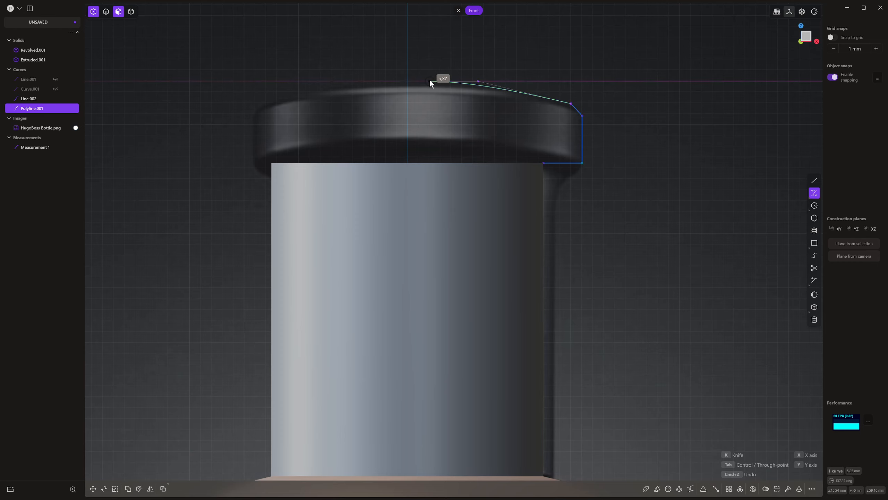
left_click(408, 82)
right_click(408, 82)
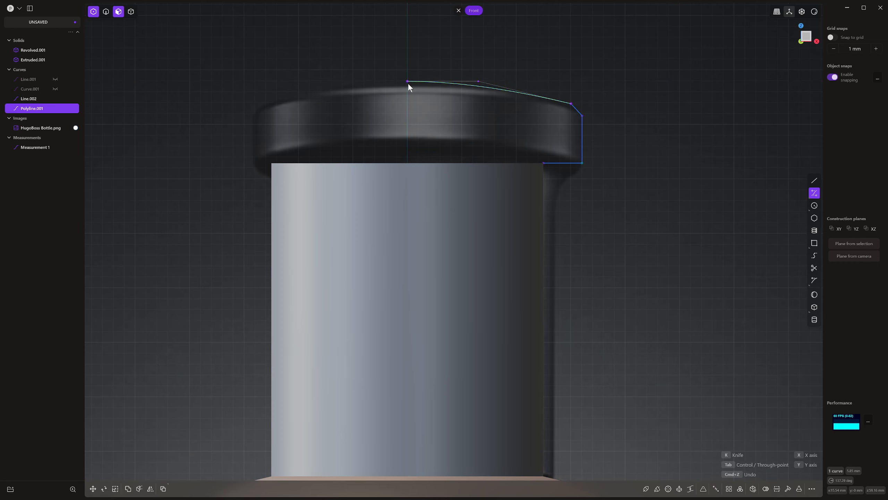
Join the horizontal line, the polyline and the domed top curve into one rim profile curve.
middle_click_drag(451, 106, 481, 125)
key("2")
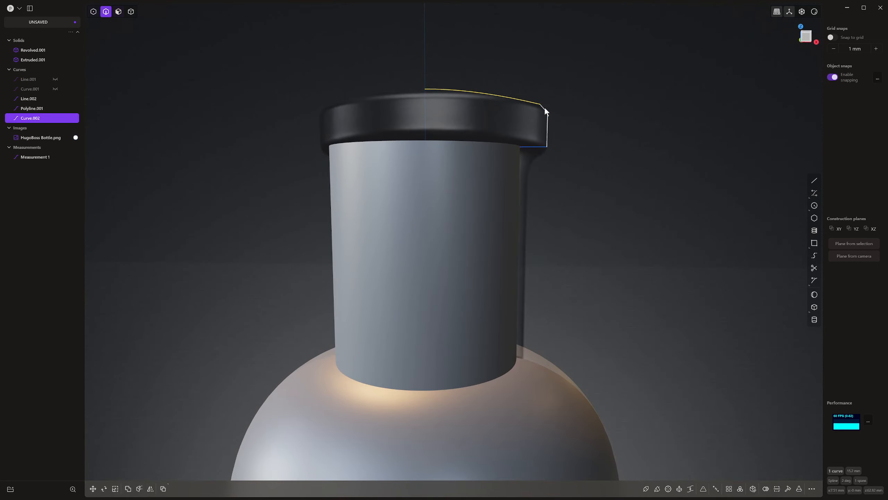
left_click(544, 108, "shift")
left_click(541, 147, "shift")
middle_click_drag(540, 149, 511, 150)
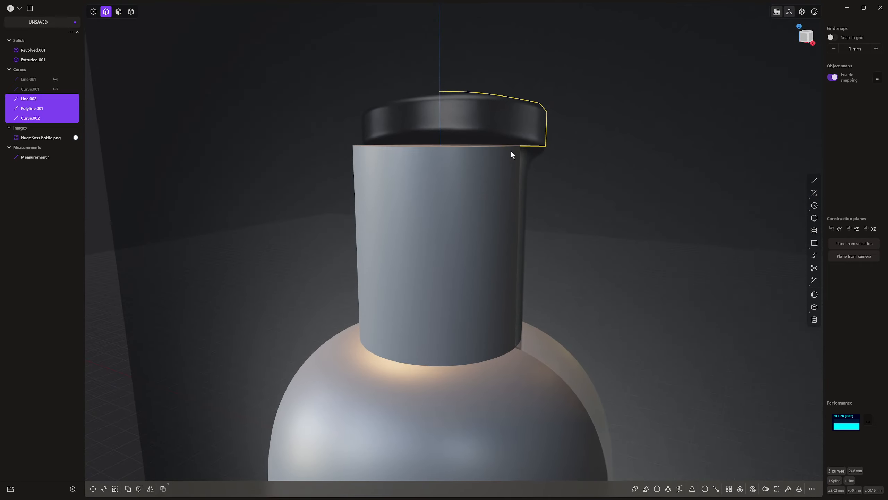
scroll(551, 144, "up", 3)
scroll(553, 149, "up", 1)
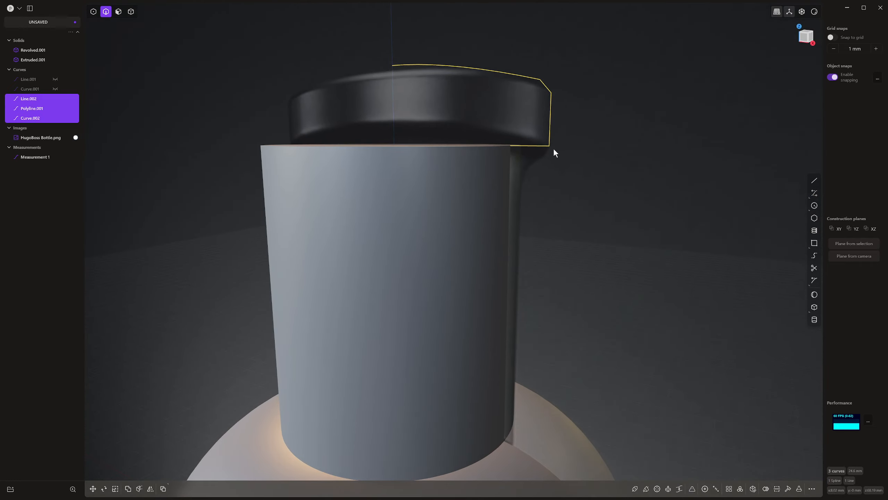
key("j")
middle_click_drag(554, 148, 576, 142)
key("1")
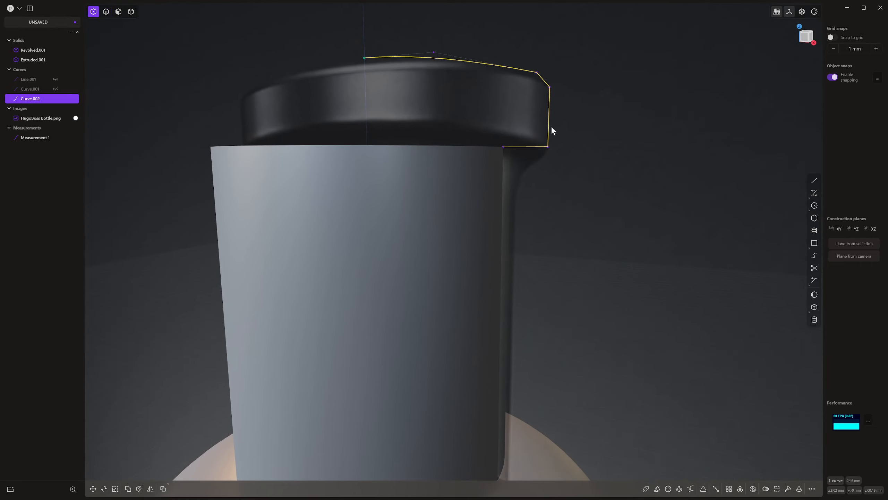
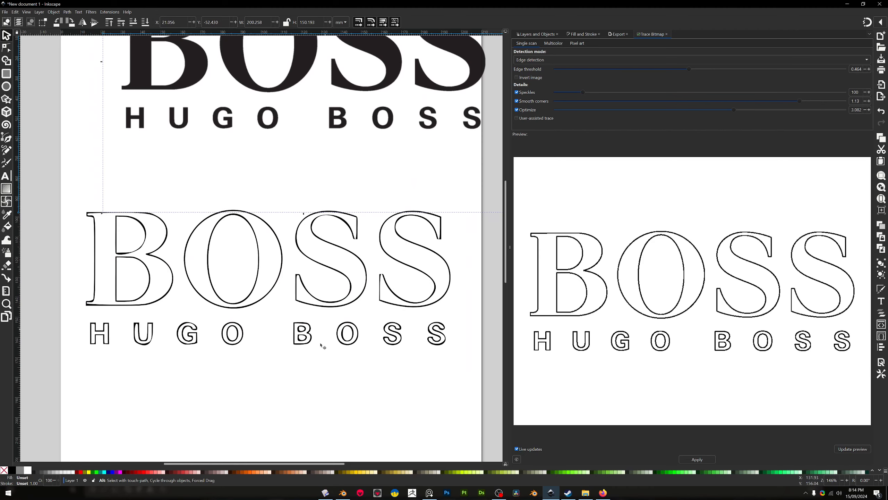
In Inkscape, check the traced BOSS outline up close, move the original logo image off the page and select the traced path.
scroll(323, 341, "up", 5, "ctrl")
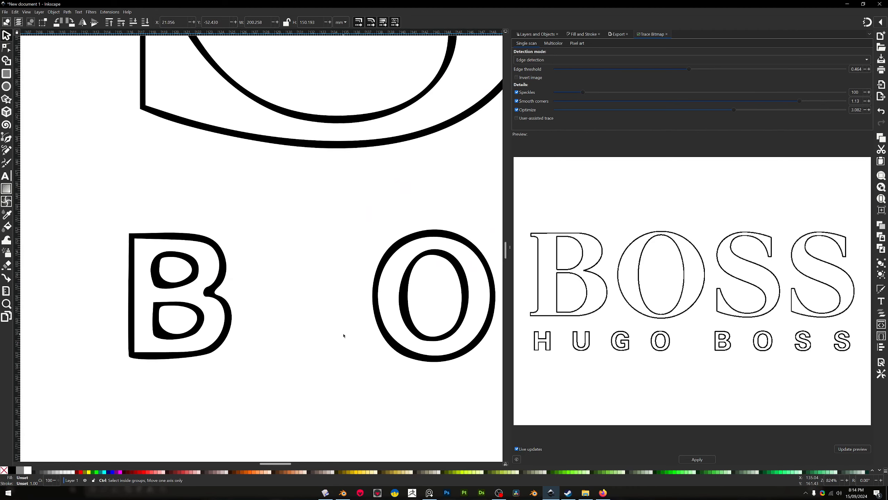
scroll(343, 335, "down", 6, "ctrl")
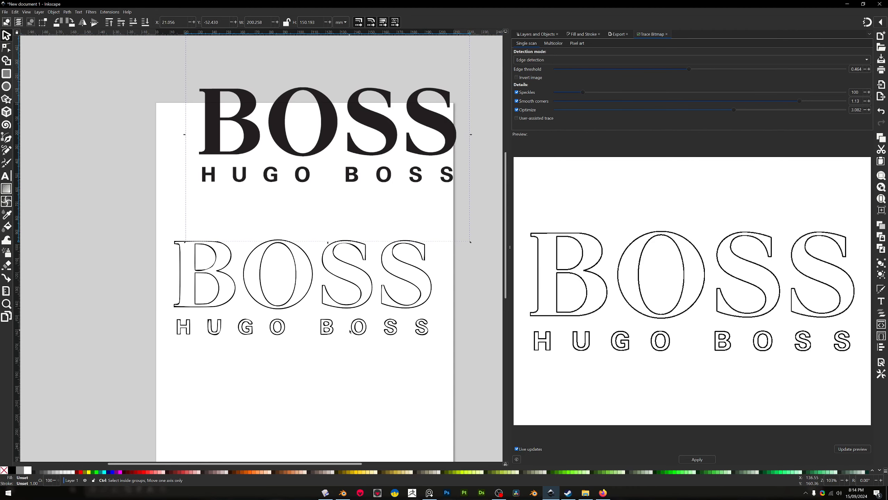
scroll(350, 332, "up", 3, "ctrl")
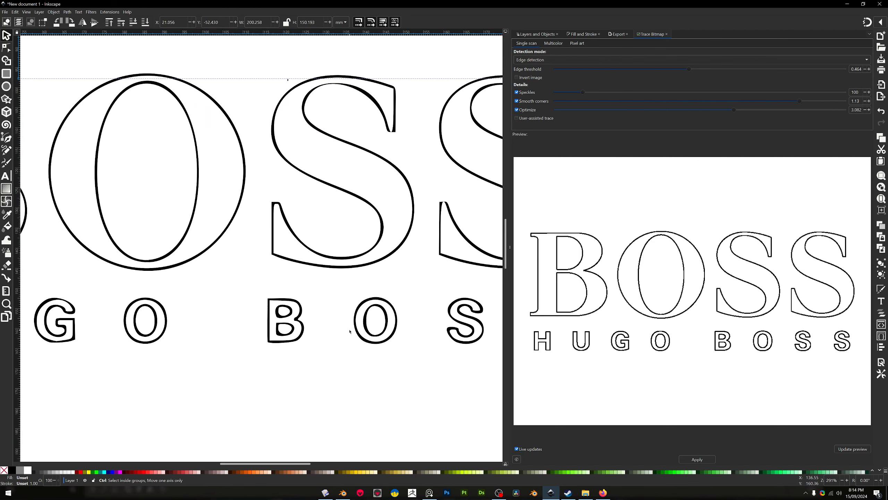
scroll(350, 331, "down", 6, "ctrl")
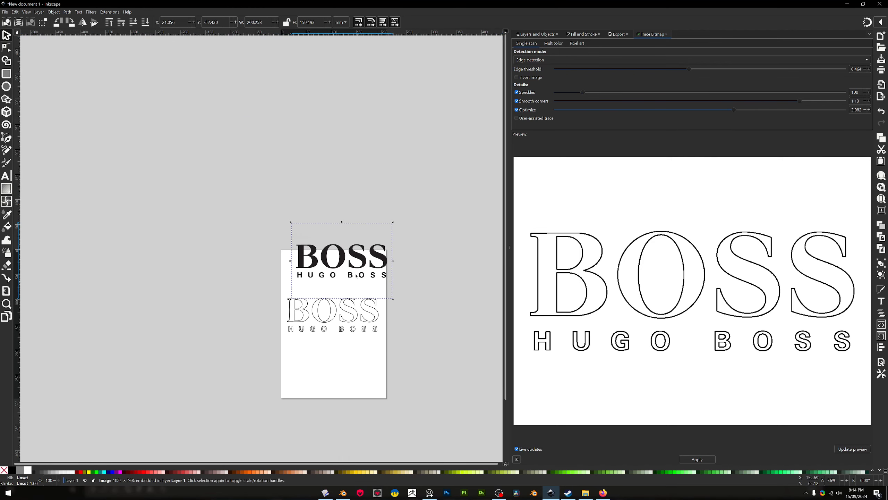
left_click_drag(352, 262, 525, 245)
left_click(293, 307)
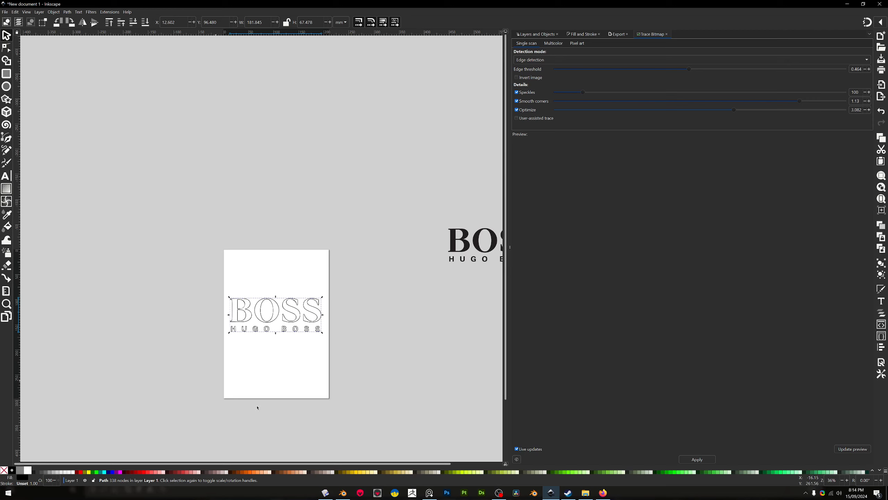
Close the Inkscape document without saving and return to the bottle model in Plasticity.
left_click(880, 4)
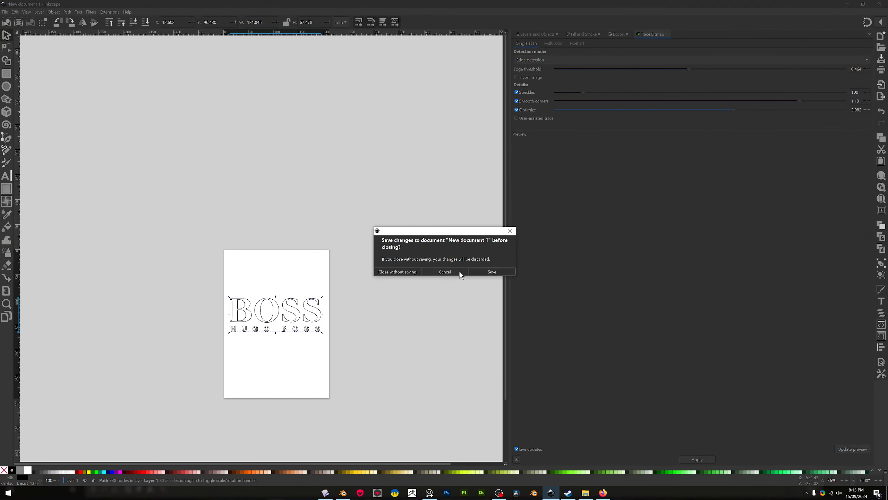
left_click(408, 273)
Make the material of the Lid and Glass solids fully opaque.
middle_click_drag(675, 211, 523, 178, "shift")
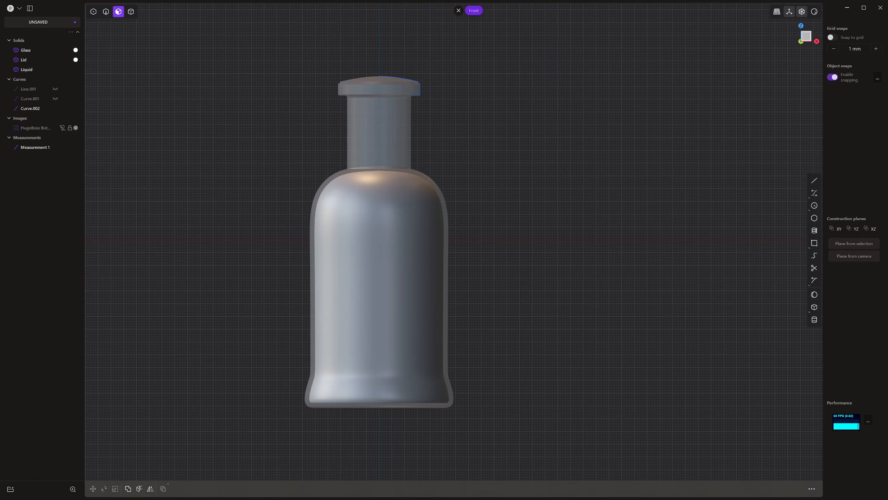
middle_click_drag(653, 275, 591, 280)
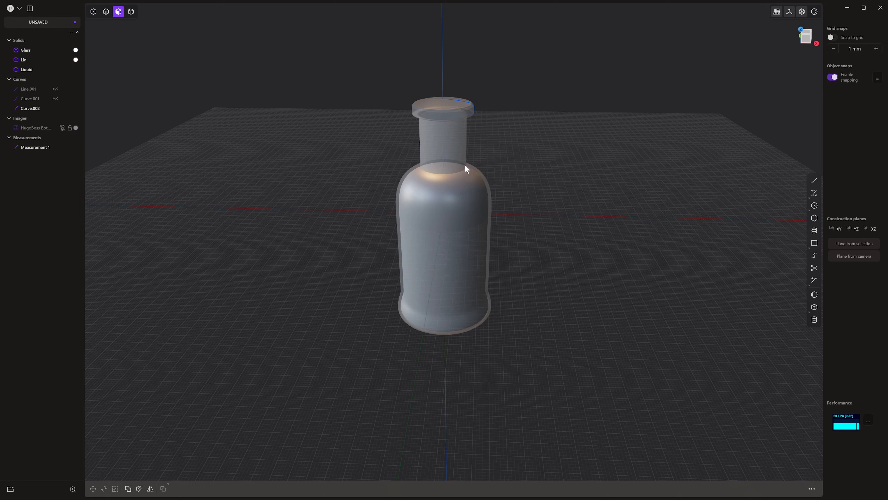
left_click(444, 147)
key("o")
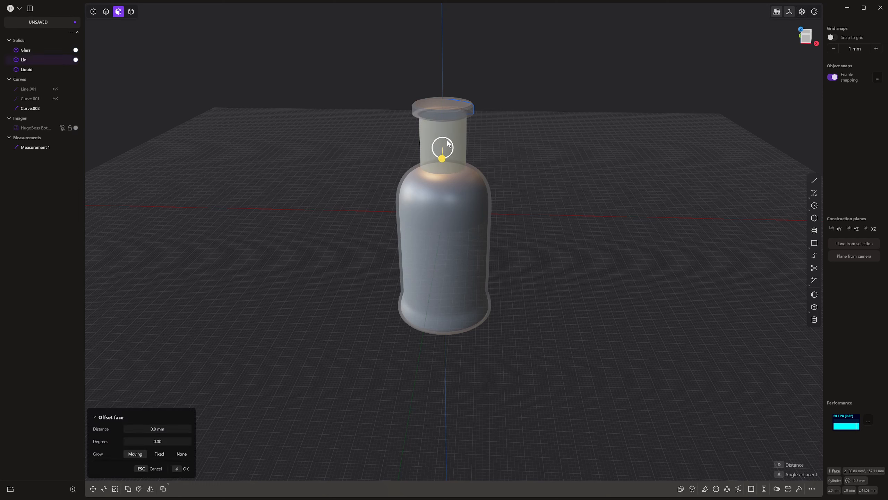
key("4")
key("Escape")
left_click(446, 119)
left_click(460, 196, "shift")
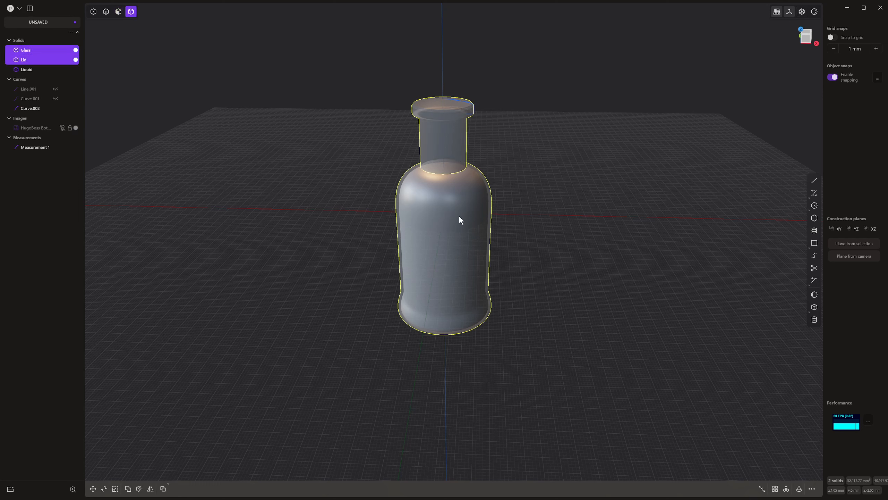
key("m")
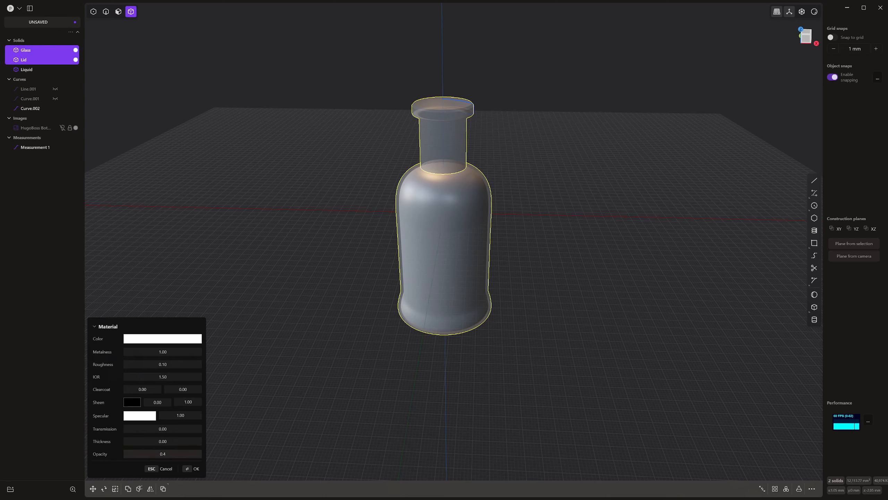
key("Return")
middle_click_drag(432, 320, 448, 301)
key("KP_1")
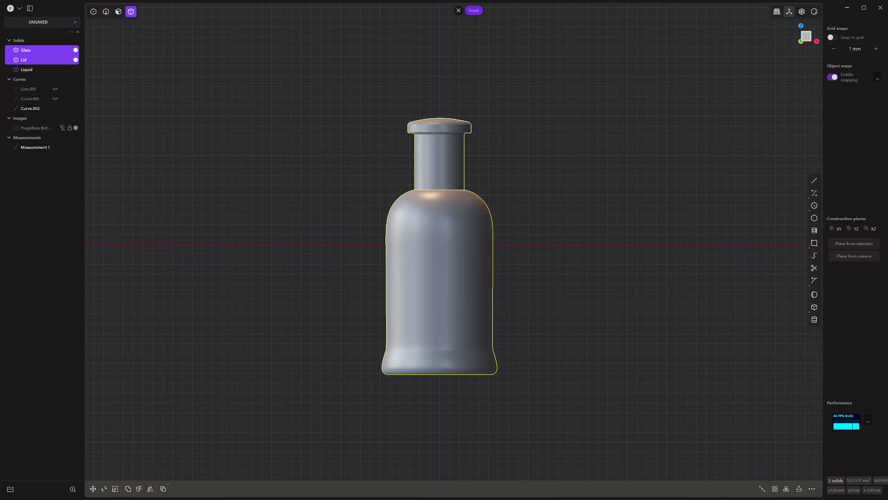
Import the traced BOSS logo file into the scene using millimetres as the unit.
left_click_drag(887, 189, 595, 380)
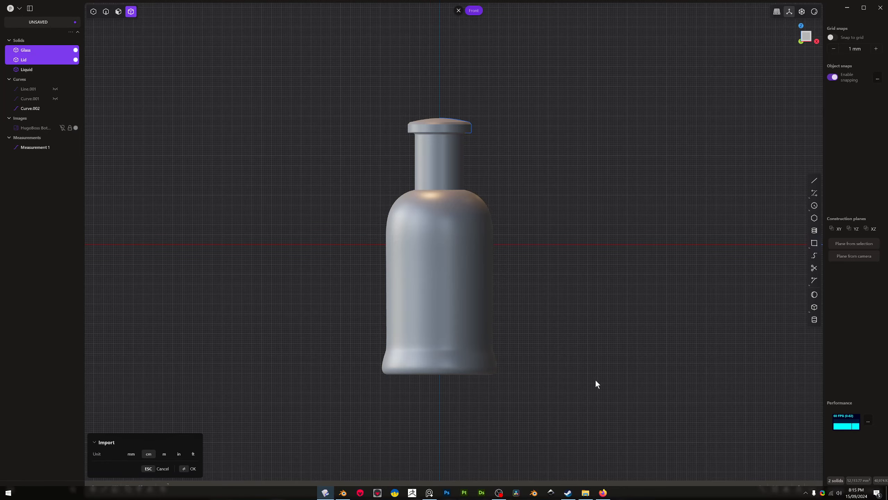
scroll(581, 363, "down", 3)
middle_click_drag(580, 363, 565, 394)
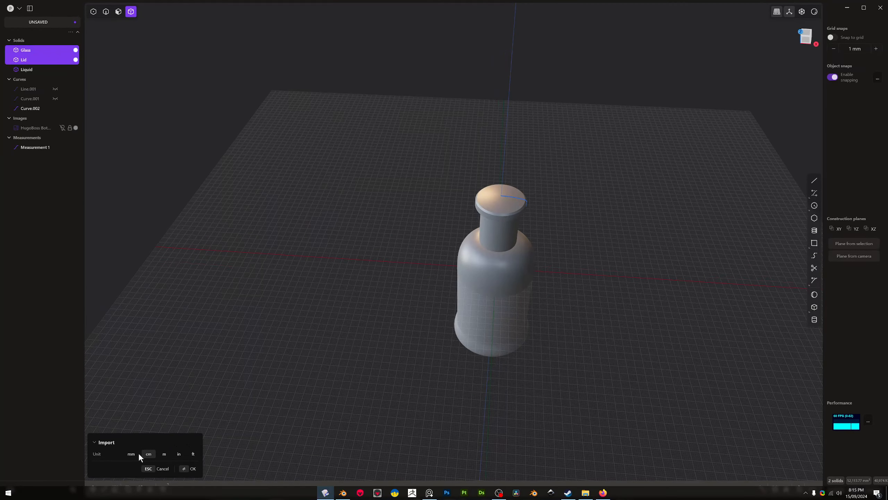
left_click(130, 453)
scroll(581, 358, "down", 5)
scroll(607, 377, "up", 8)
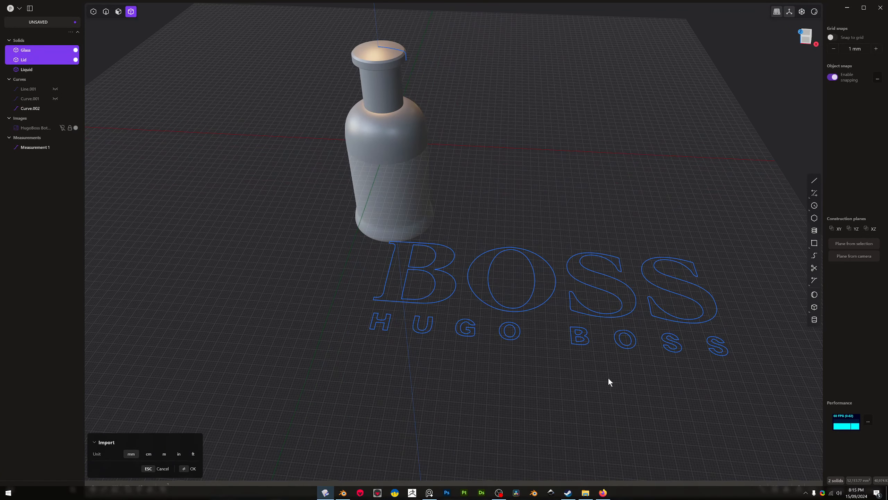
key("Return")
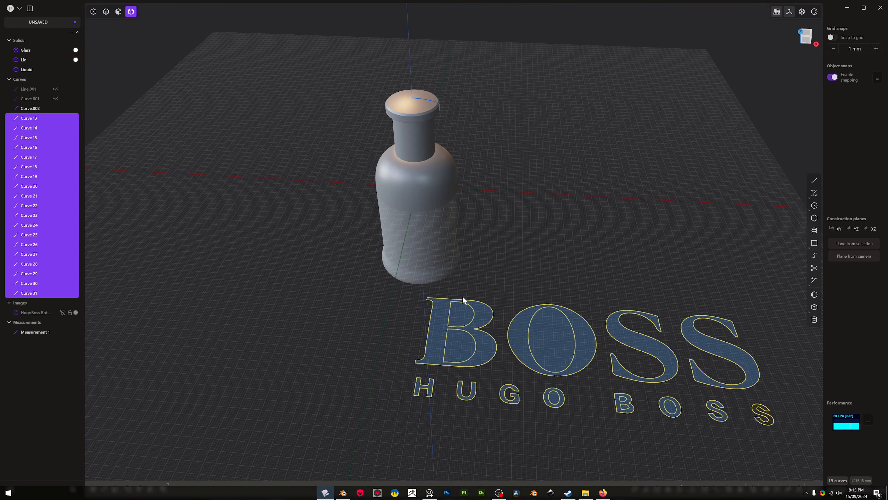
Rotate the imported logo curves 90° about the X axis, and 90° about the negative Y axis to stand the lettering vertically.
scroll(515, 338, "down", 2)
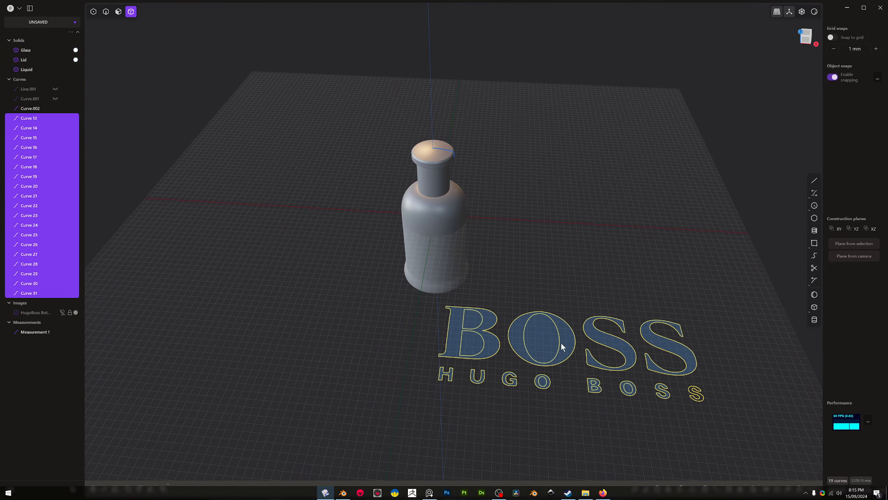
type("rx90")
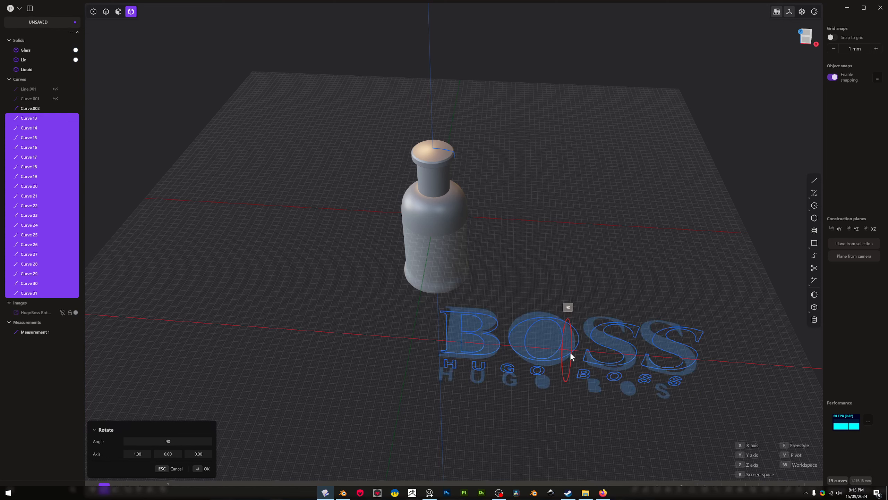
key("Return")
key("Escape")
key("r")
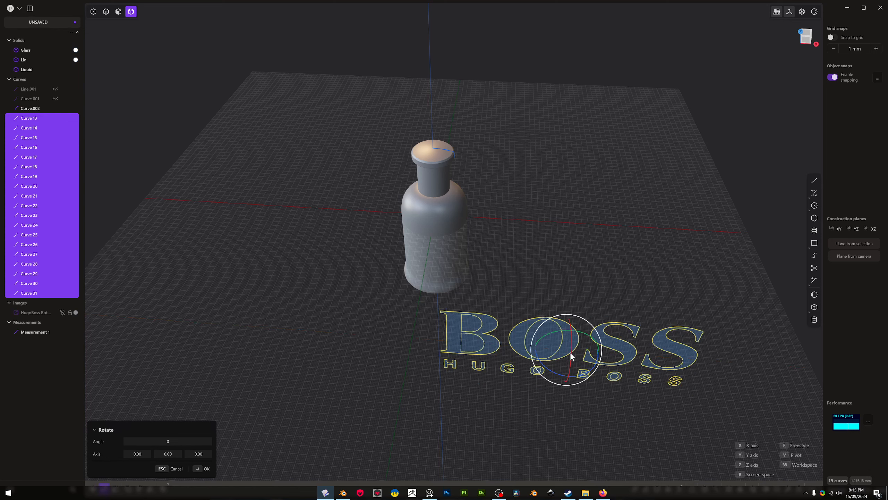
type("y90")
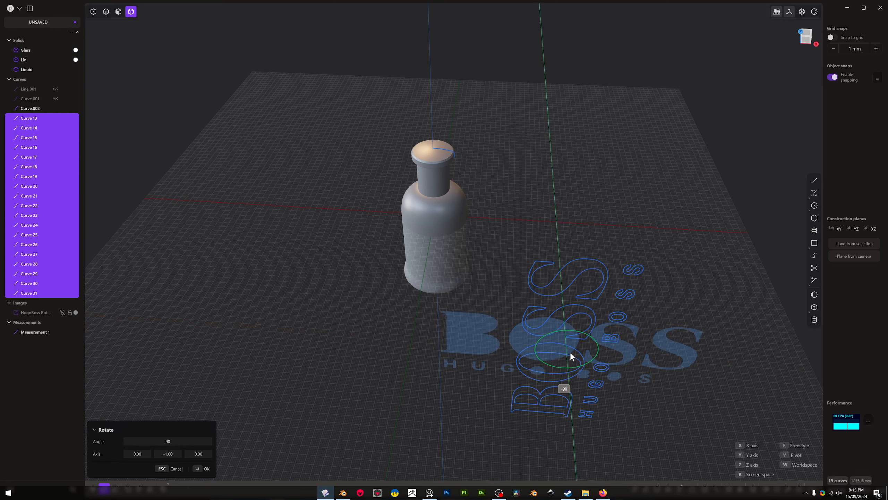
key("Return")
middle_click_drag(656, 274, 598, 281)
key("g")
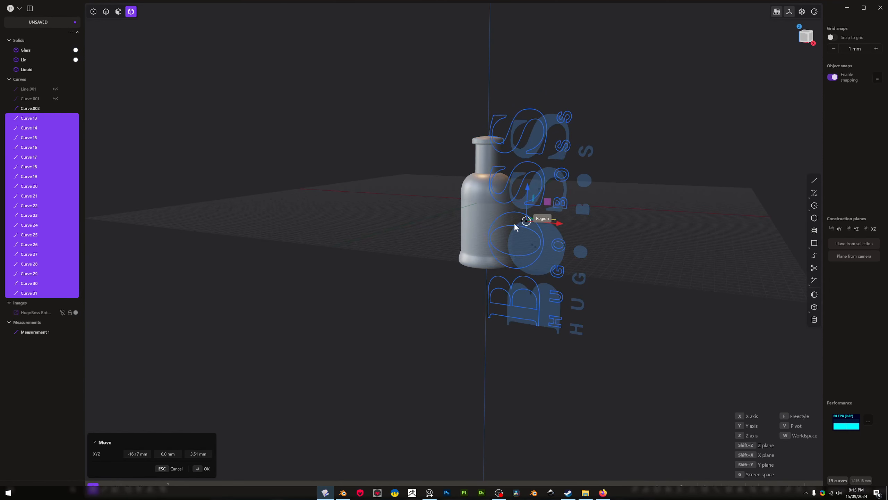
left_click(483, 207)
scroll(537, 227, "up", 2)
key("KP_1")
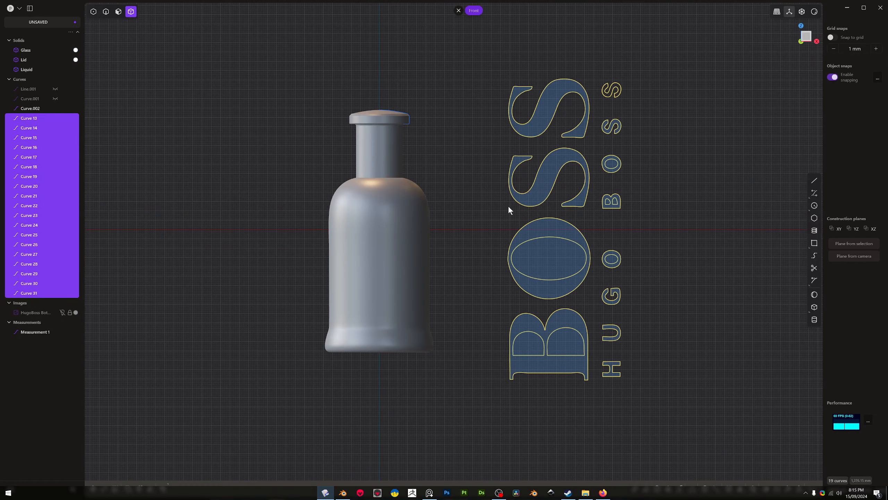
key("g")
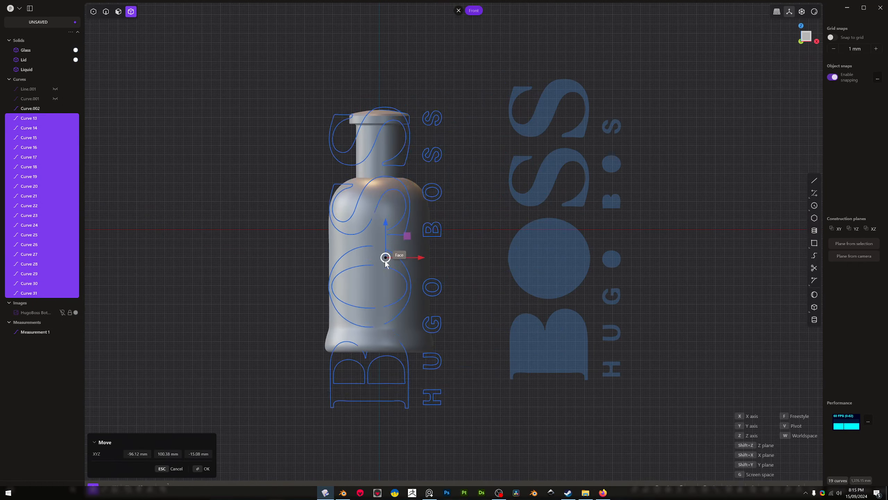
left_click(485, 203)
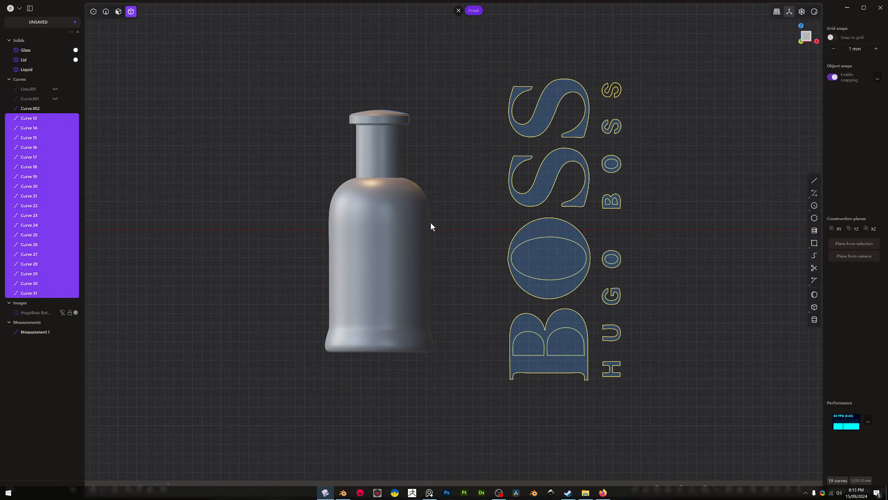
scroll(388, 234, "up", 1)
left_click(387, 232)
scroll(481, 199, "down", 3)
left_click_drag(496, 61, 635, 438)
key("2")
left_click_drag(481, 60, 668, 414)
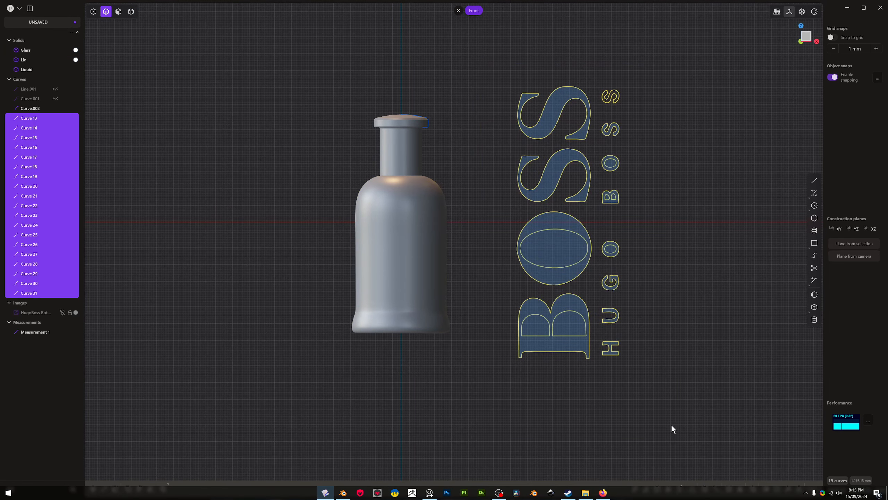
key("g")
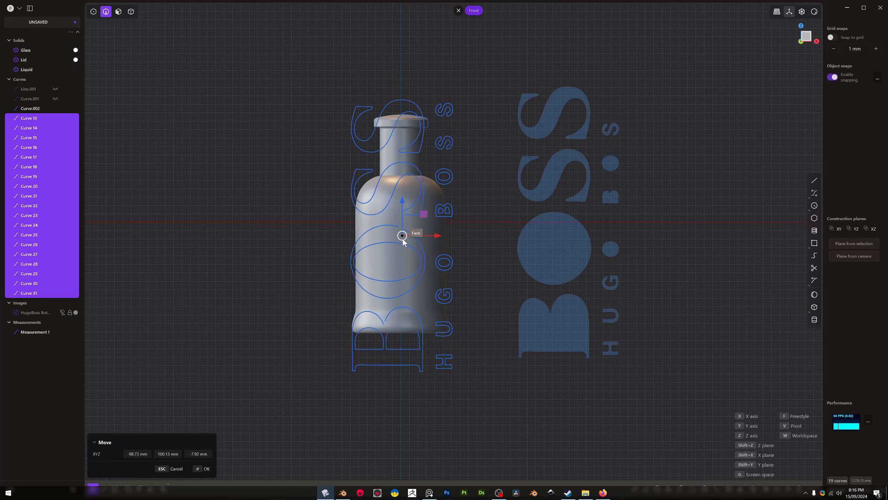
key("Escape")
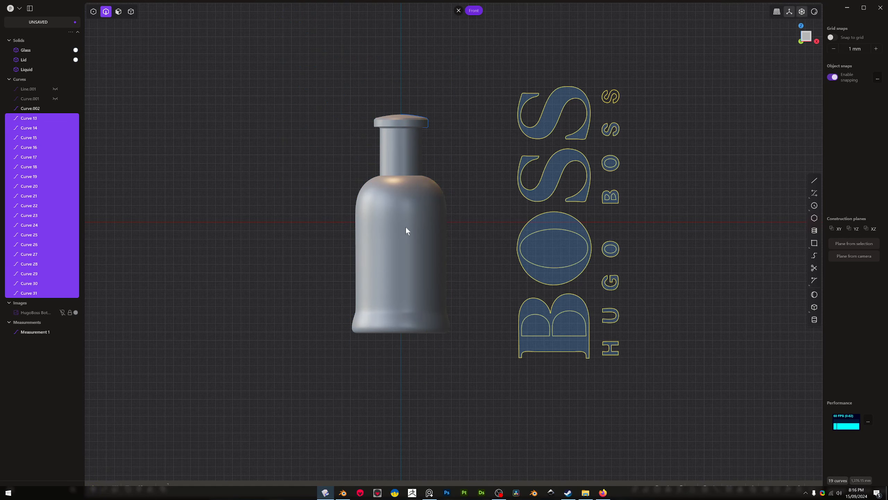
Reselect all the logo curves and move them onto the front face of the glass body, near its vertical centre line.
key("4")
left_click(413, 210)
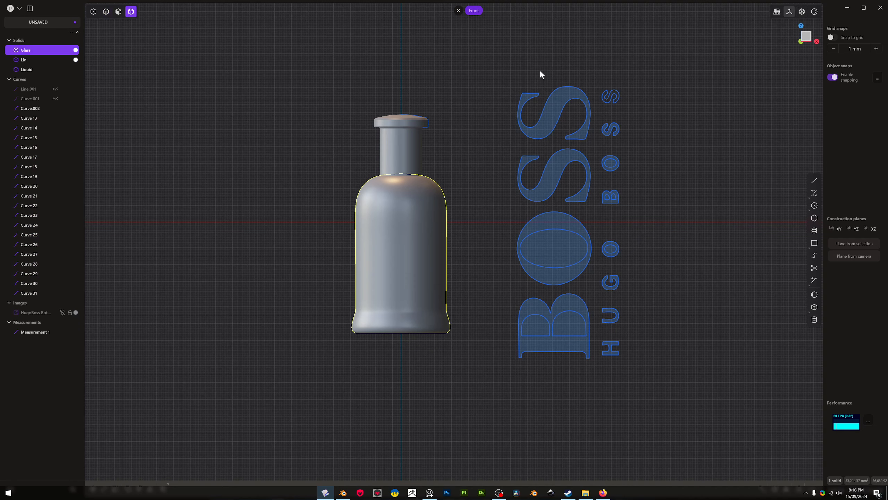
key("2")
left_click_drag(487, 51, 655, 395)
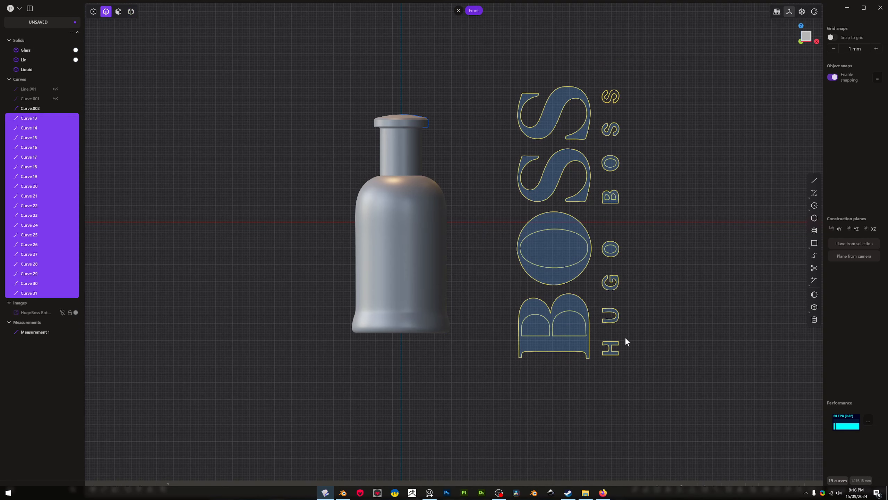
key("g")
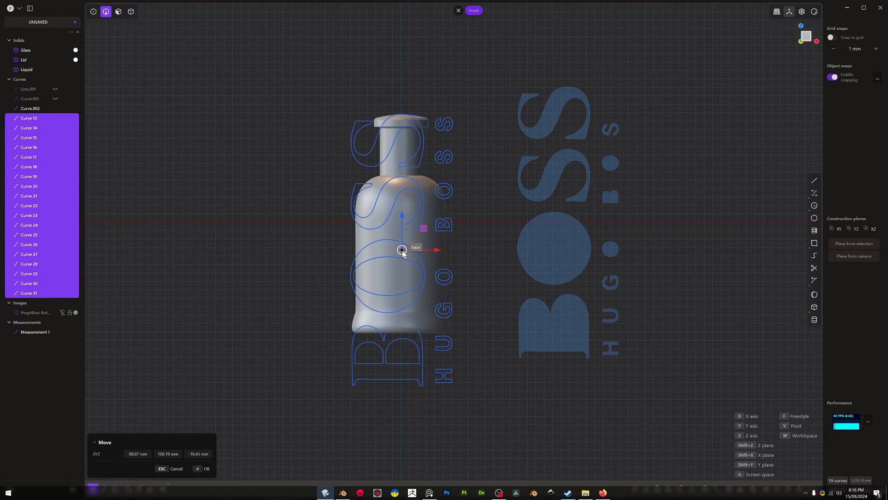
left_click(403, 251)
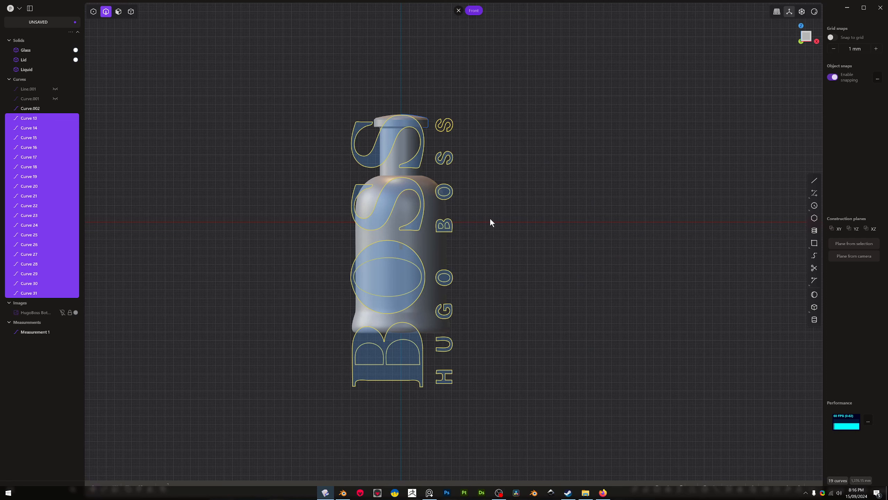
Scale the logo uniformly to about 0.44 so it fits the bottle's front, and shift it slightly in the negative X direction.
key("s")
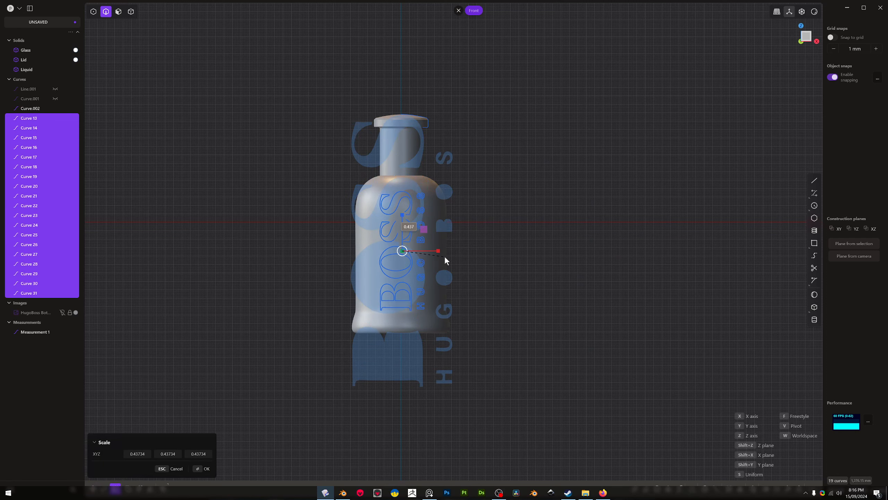
left_click(446, 258)
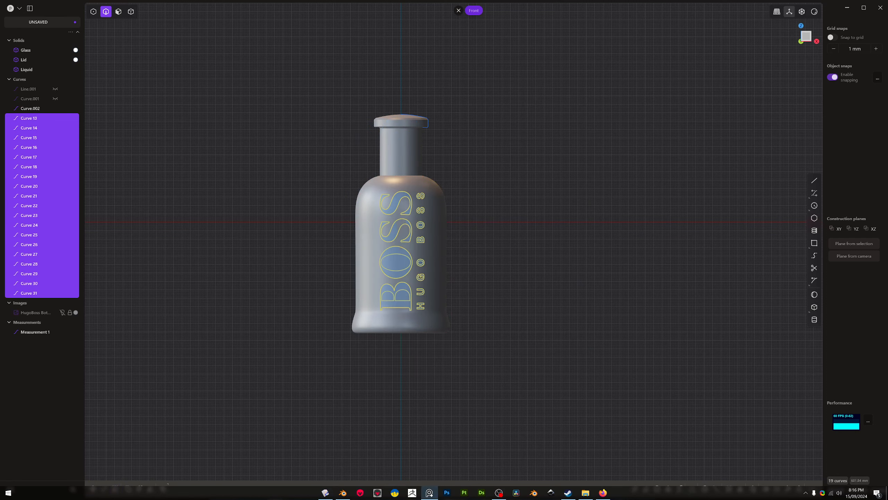
scroll(399, 265, "up", 5)
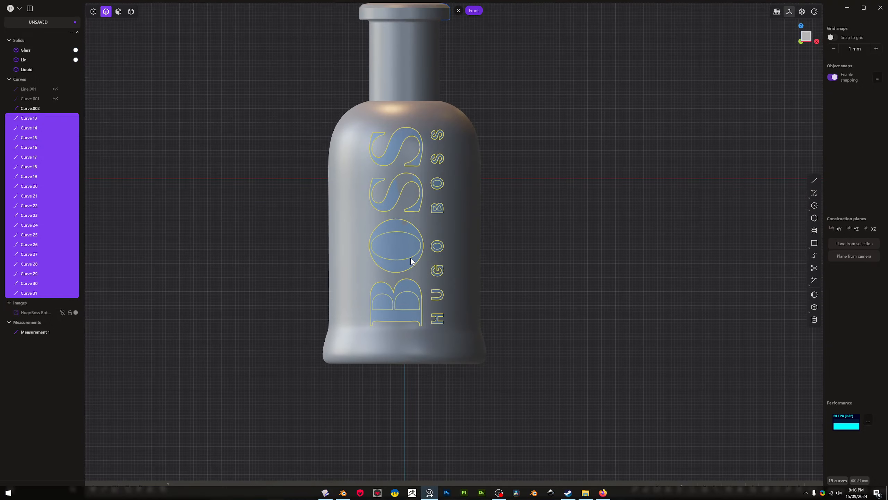
middle_click_drag(412, 228, 415, 201, "shift")
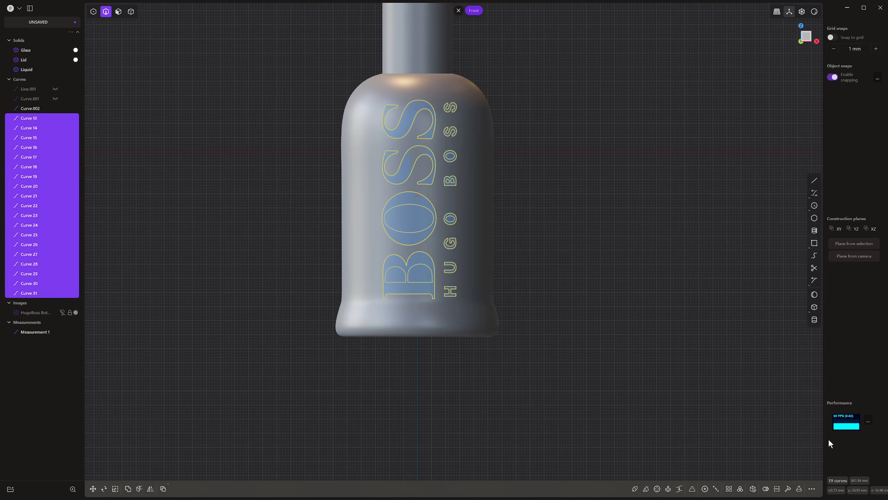
key("g")
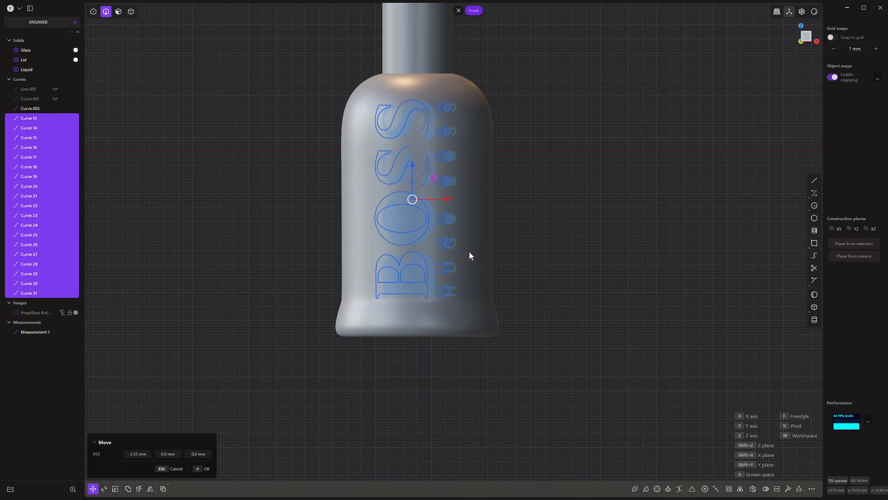
left_click(473, 253)
Move the logo curves about 15 mm along the negative Y axis, away from the front of the bottle.
middle_click_drag(482, 257, 578, 197)
key("g")
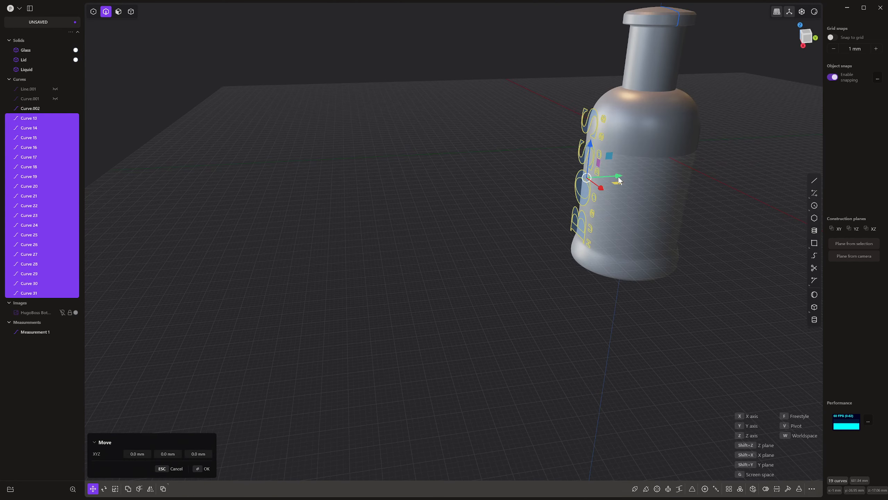
left_click_drag(618, 181, 593, 182)
right_click(592, 181)
Examine the edges and corners of the logo letters up close and their placement in front of the bottle.
scroll(573, 157, "up", 10)
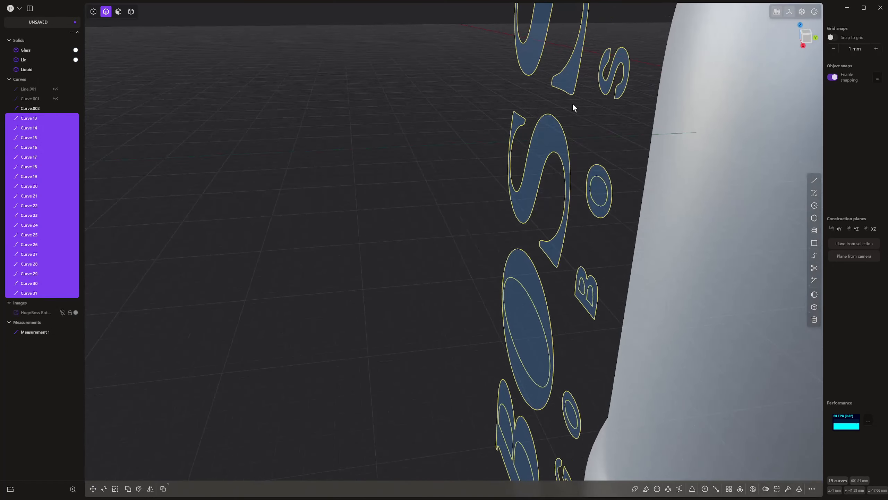
middle_click_drag(571, 102, 675, 113)
scroll(591, 101, "up", 3)
middle_click_drag(586, 97, 566, 228, "shift")
scroll(340, 329, "up", 10)
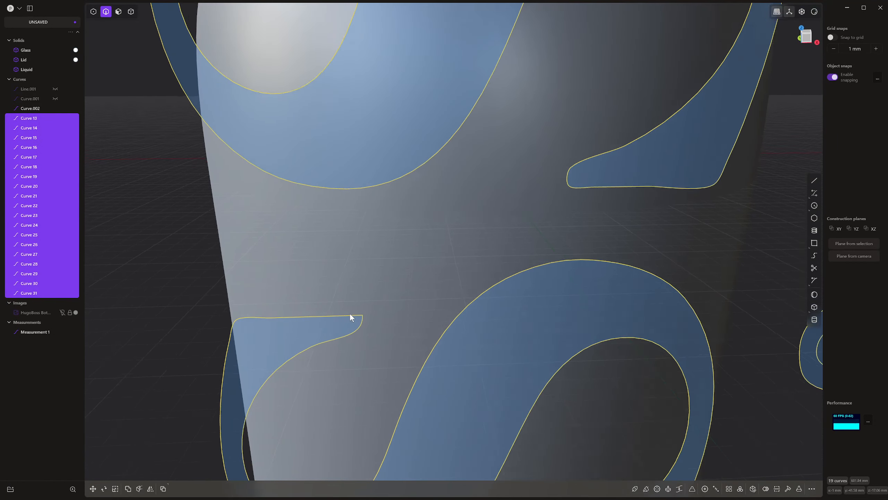
scroll(364, 329, "down", 8)
middle_click_drag(401, 340, 408, 326)
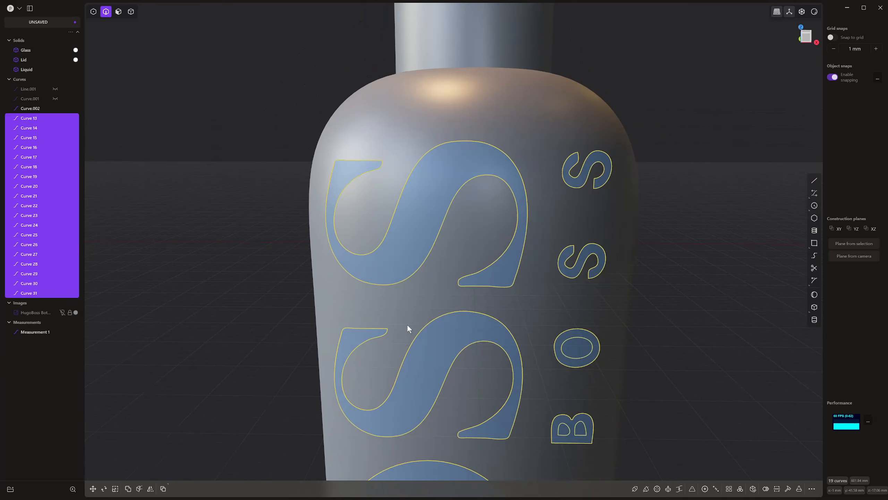
scroll(515, 327, "down", 6)
middle_click_drag(488, 242, 519, 331)
Start Rebuild Curve on all the logo curves and inspect the control points of the Refit method on the S letters.
key("f")
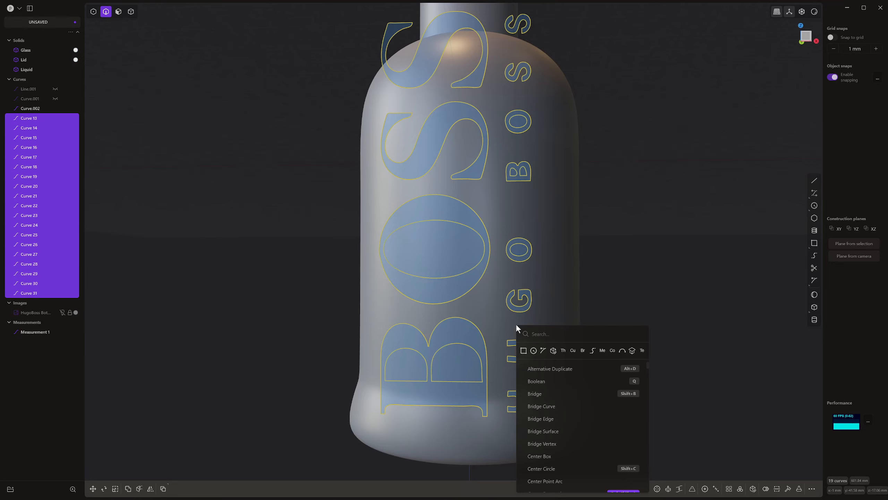
type("reb")
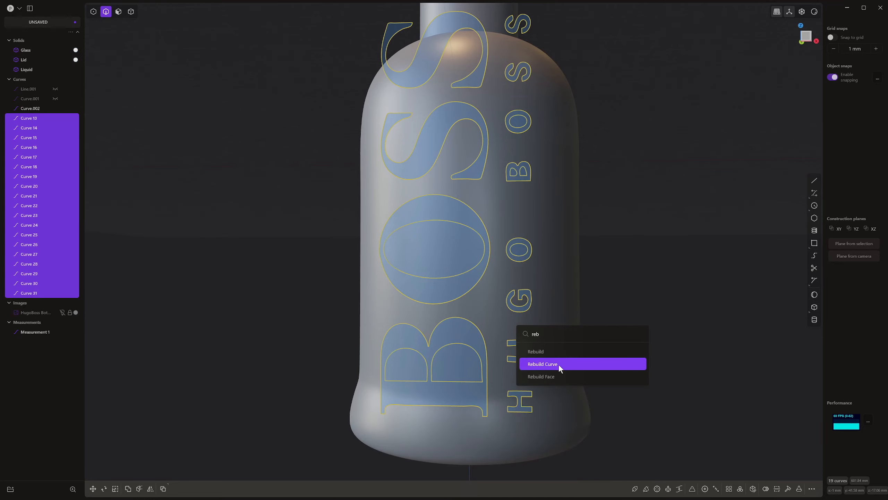
left_click(559, 365)
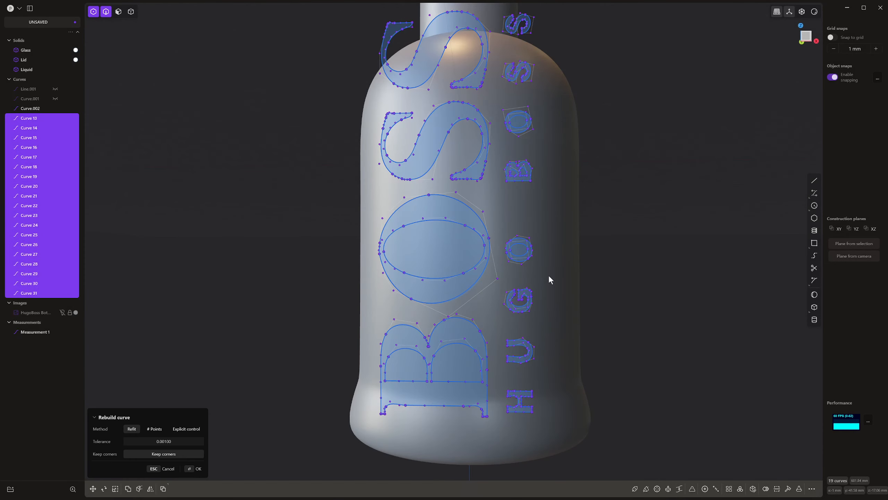
middle_click_drag(486, 260, 472, 368, "shift")
scroll(462, 79, "up", 3)
scroll(462, 79, "up", 5)
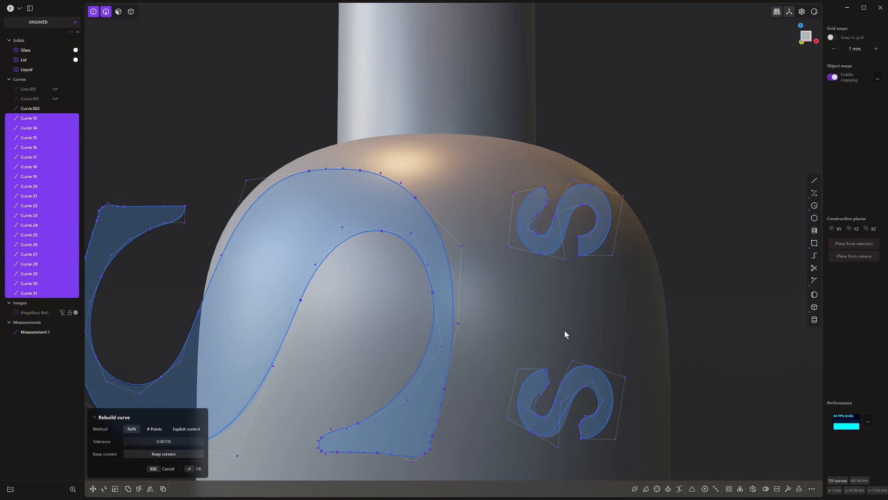
middle_click_drag(565, 331, 574, 230, "shift")
scroll(520, 385, "down", 2)
scroll(521, 386, "down", 2)
middle_click_drag(410, 421, 426, 344, "shift")
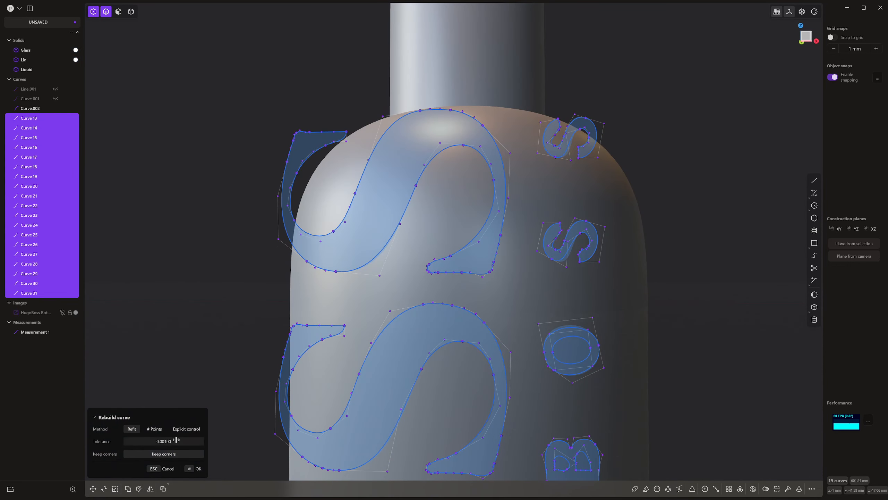
Switch the curve rebuild to the number-of-points method with 200 points and check the resulting outlines of the S letters.
left_click(158, 430)
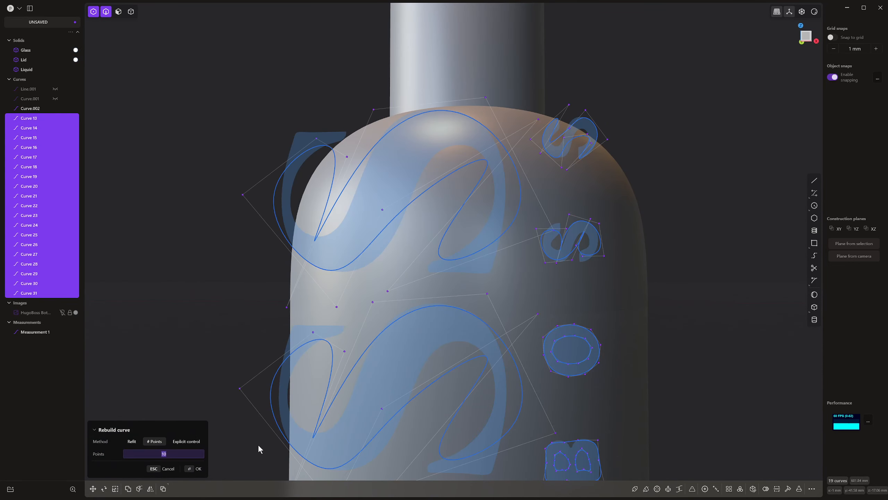
type("2000")
key("Return")
scroll(420, 360, "down", 2)
middle_click_drag(457, 341, 650, 357, "shift")
scroll(500, 299, "up", 2)
scroll(499, 300, "up", 2)
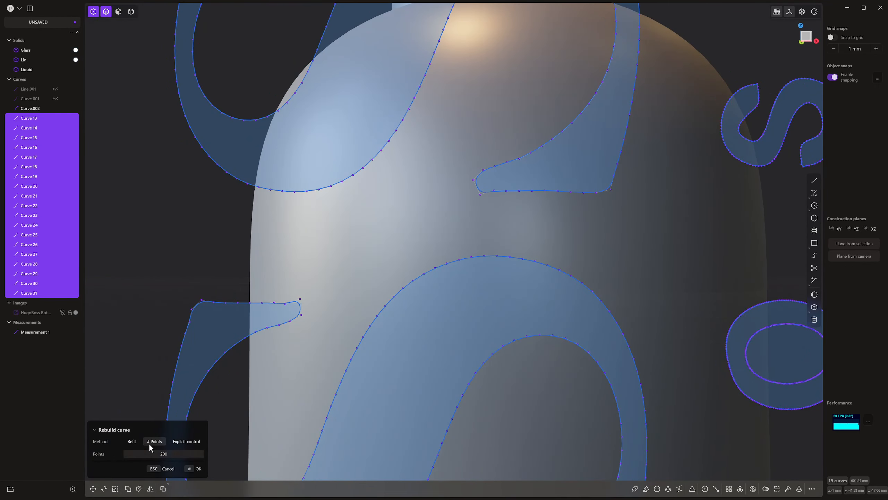
Set the rebuild to 100 points and check the shape of the large S letters.
left_click(168, 453)
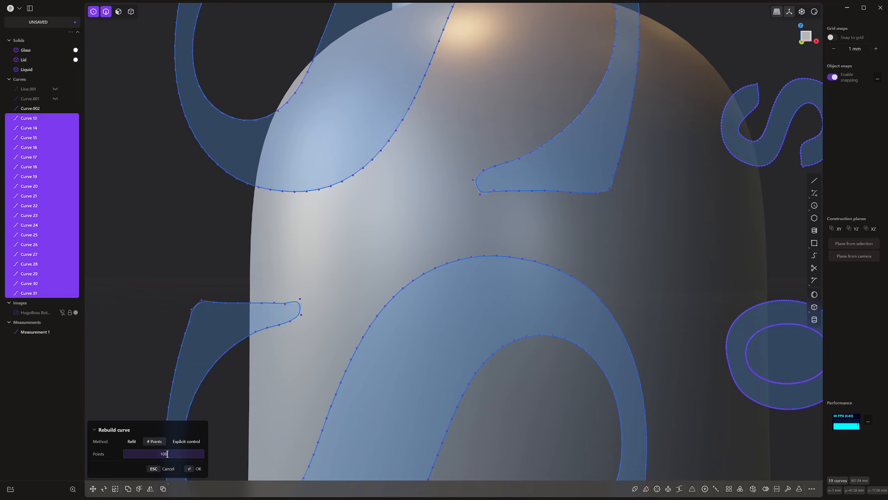
key("Return")
scroll(279, 354, "down", 3)
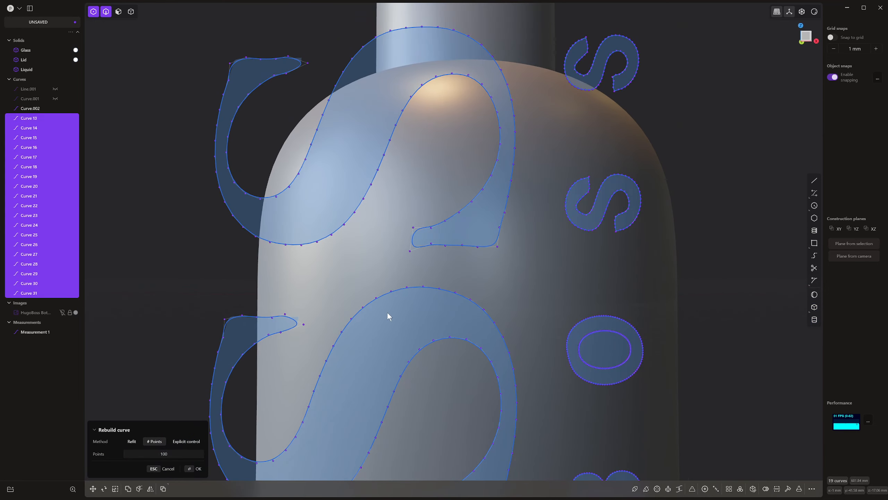
scroll(387, 313, "down", 1)
middle_click_drag(458, 383, 462, 331, "shift")
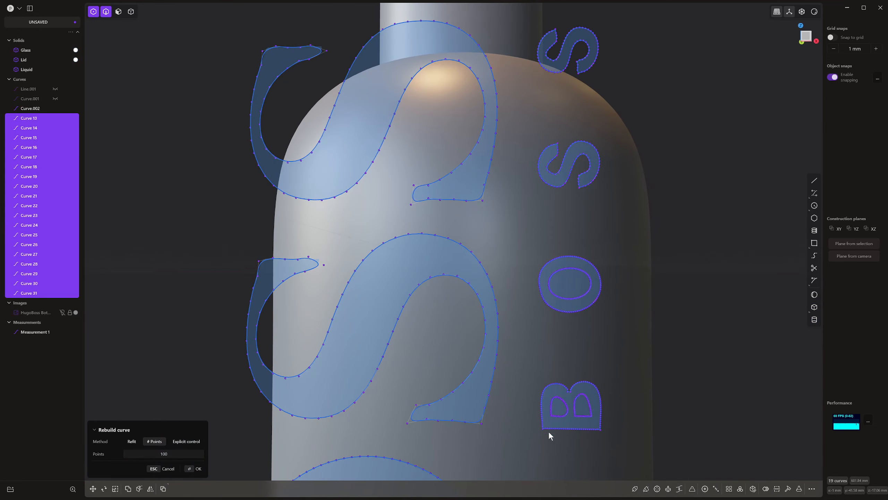
middle_click_drag(549, 432, 434, 364, "shift")
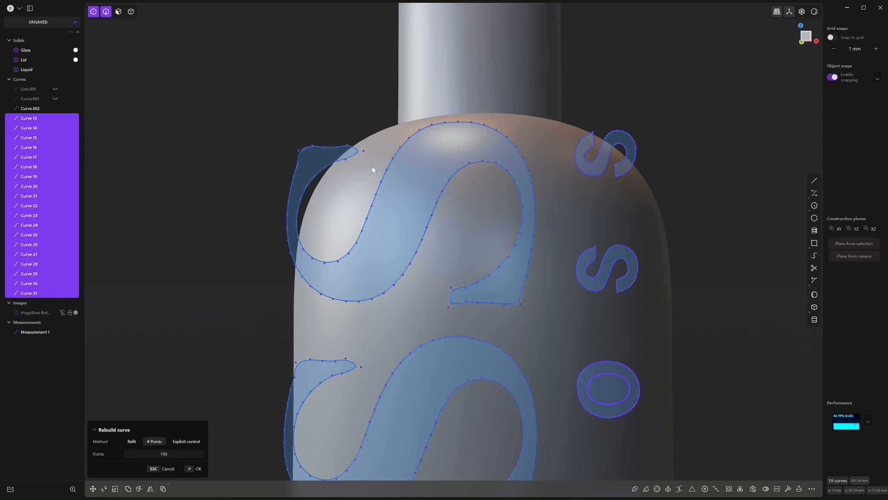
scroll(440, 398, "down", 5)
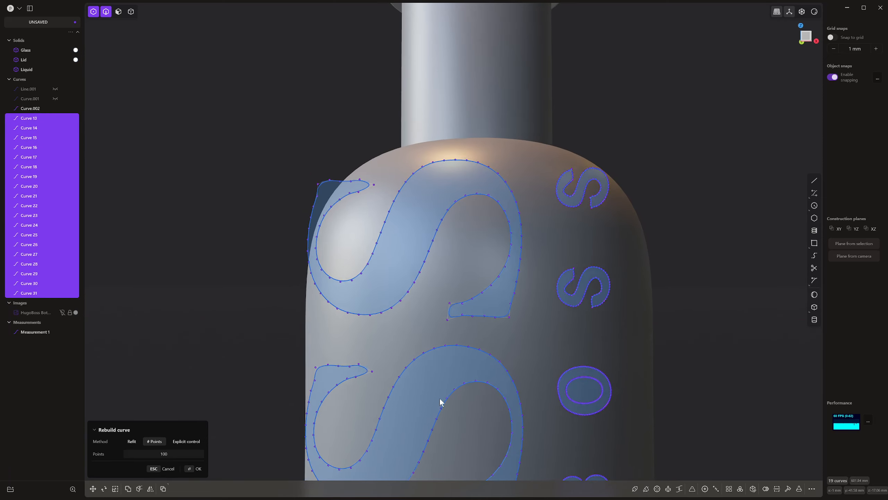
middle_click_drag(440, 398, 462, 337, "shift")
Set the rebuild to 75 points and apply it to all the logo curves.
left_click(186, 452)
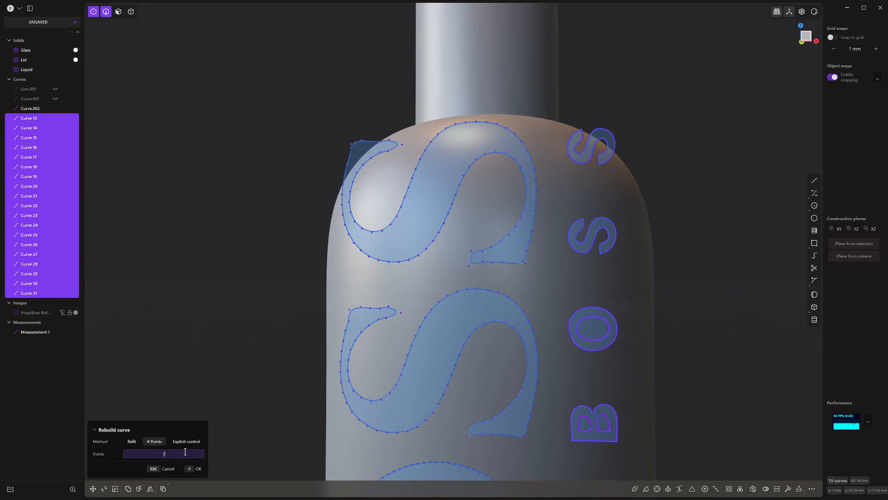
middle_click_drag(307, 462, 519, 422)
scroll(518, 418, "up", 10)
scroll(476, 375, "down", 7)
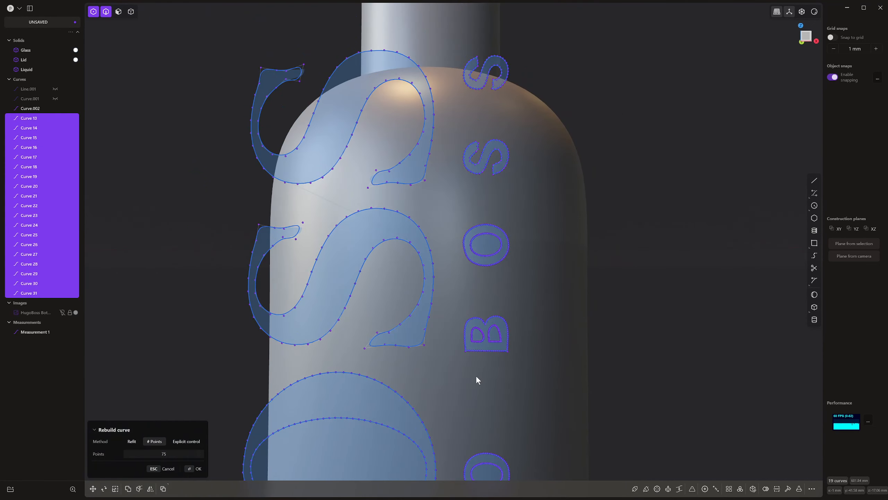
middle_click_drag(475, 375, 472, 354, "shift")
scroll(567, 338, "up", 1)
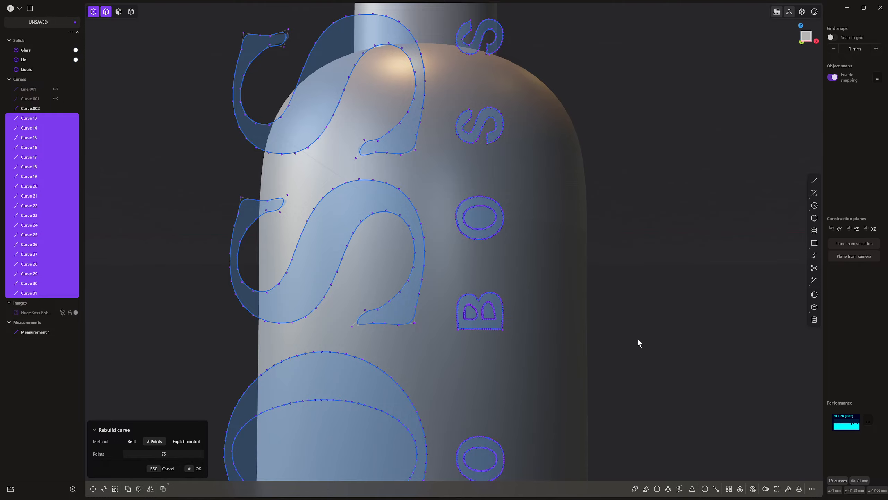
key("Return")
Examine the rebuilt outlines of the large BOSS and small HUGO BOSS letters along the bottle.
scroll(504, 335, "down", 2)
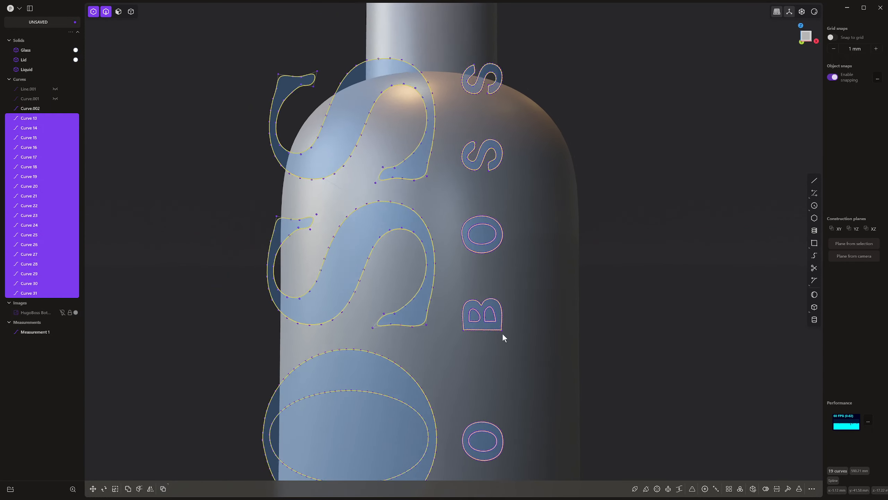
scroll(502, 335, "down", 3)
middle_click_drag(505, 407, 500, 289, "shift")
scroll(494, 392, "up", 1)
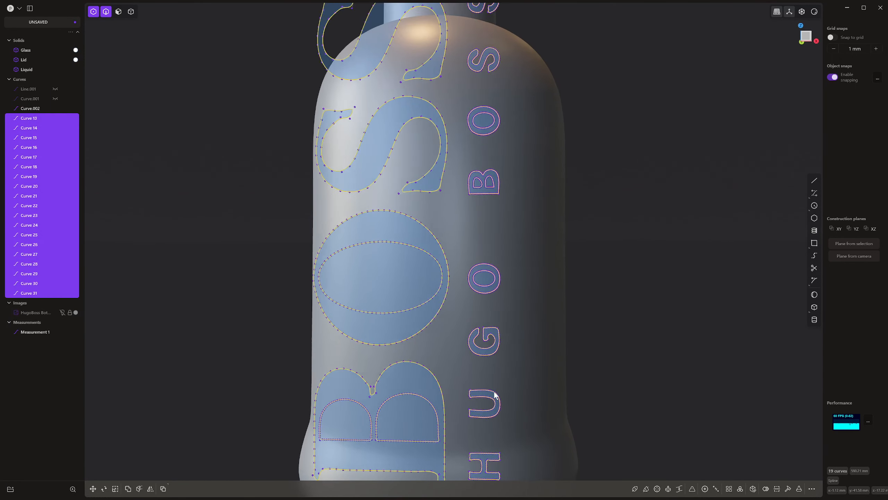
scroll(469, 397, "up", 8)
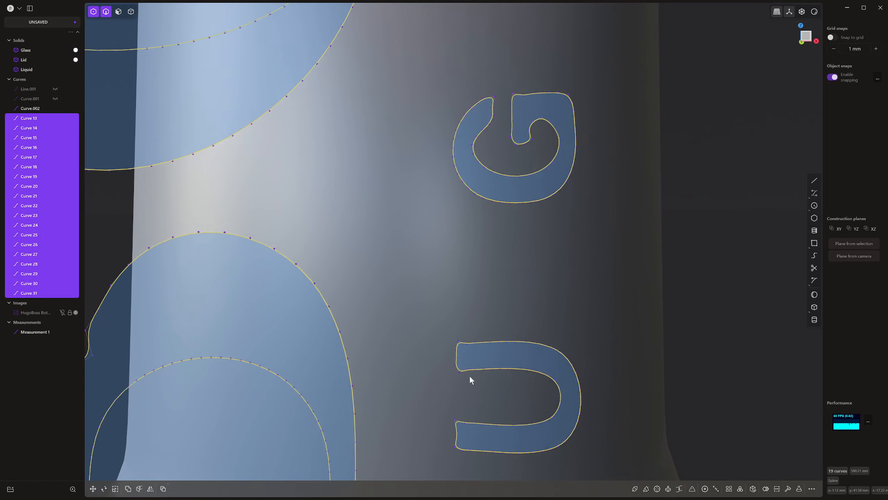
scroll(470, 376, "down", 10)
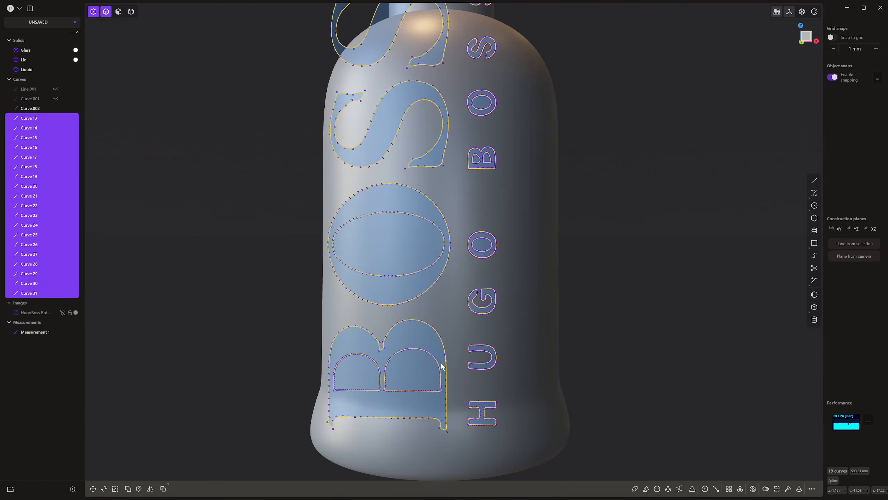
middle_click_drag(441, 366, 424, 341)
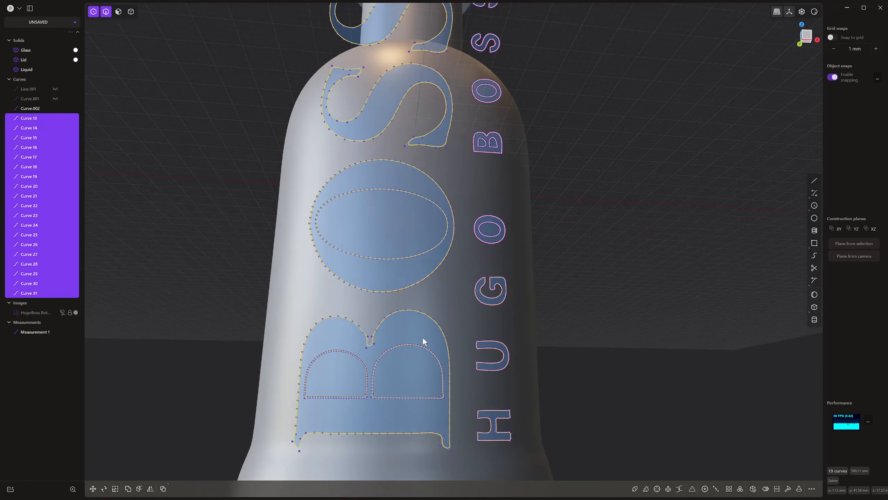
scroll(422, 341, "down", 6)
Imprint the logo curves onto the glass body from the front view with the Vector method.
key("1")
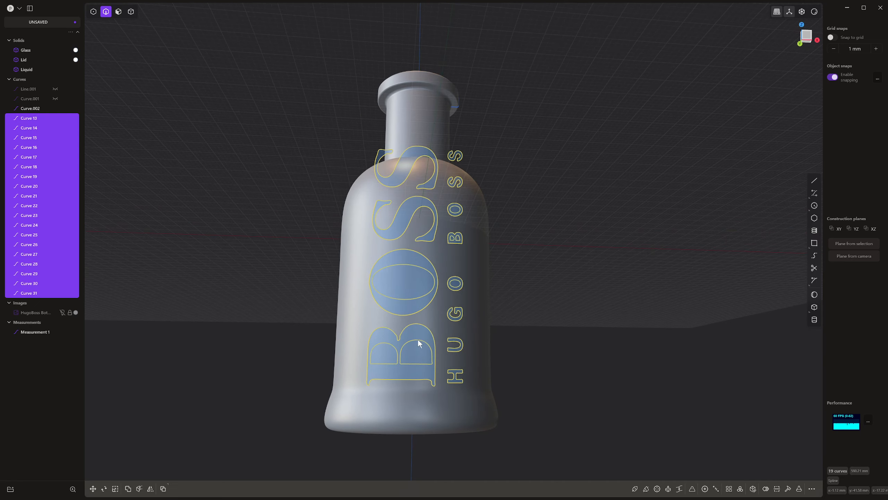
key("KP_1")
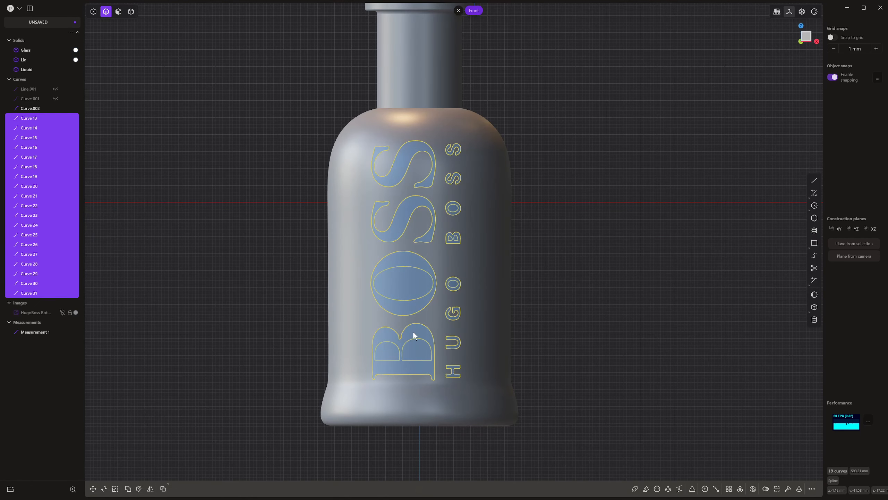
key("shift+i")
left_click(467, 220)
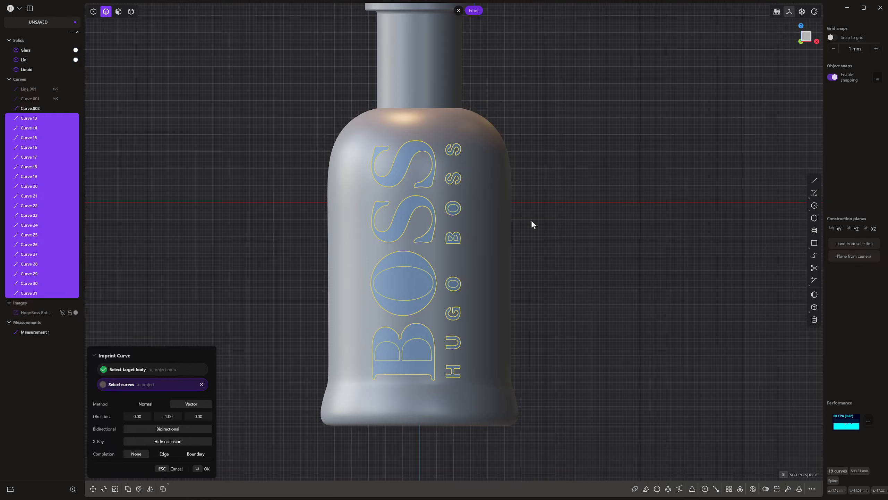
middle_click_drag(531, 219, 483, 191)
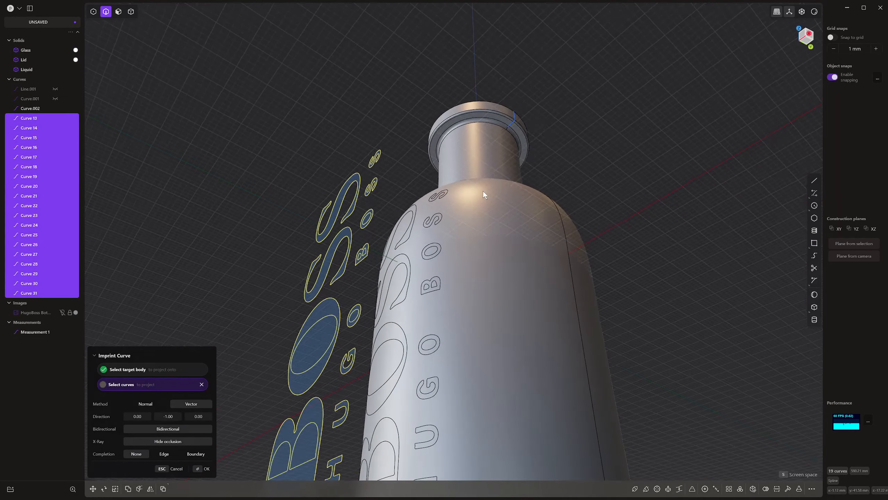
scroll(431, 393, "up", 5)
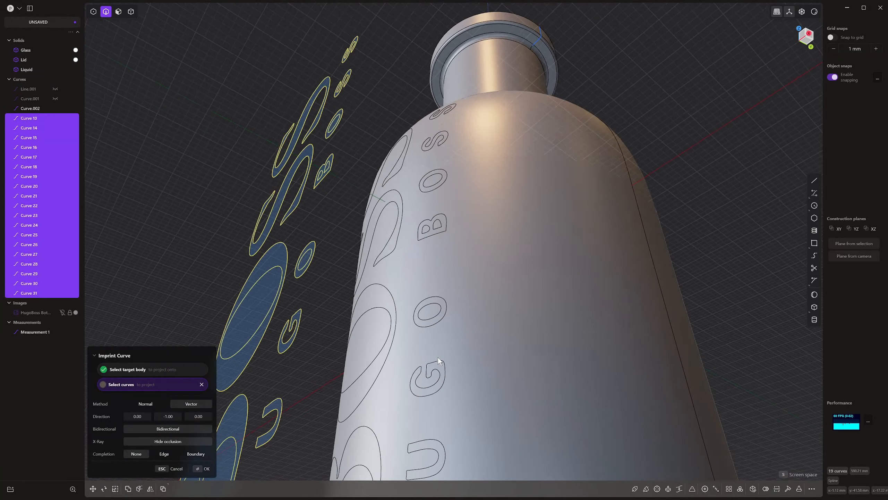
scroll(438, 356, "down", 6)
key("Return")
Group the flat logo curves in front of the bottle under the name Logo Curves and hide the group.
left_click(441, 287)
middle_click_drag(441, 287, 379, 247)
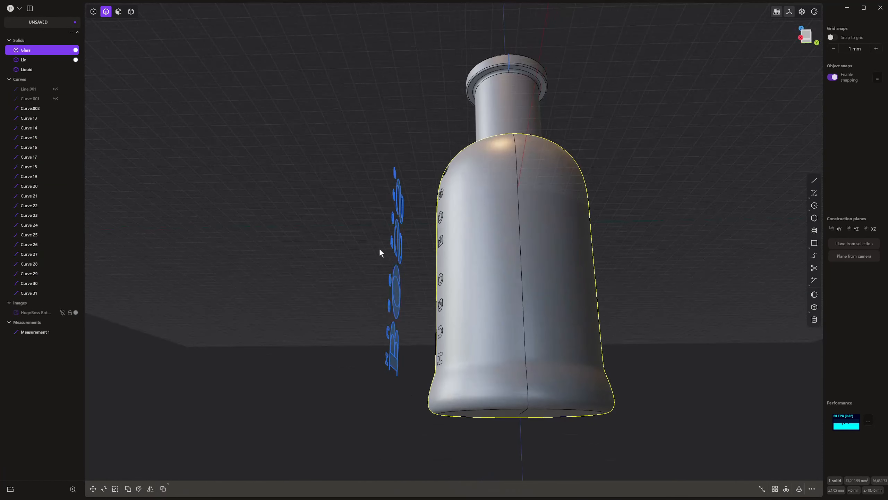
left_click_drag(366, 160, 407, 399)
mouse_move(407, 399)
middle_mouse_down()
mouse_move(420, 400)
mouse_move(409, 414)
middle_mouse_up()
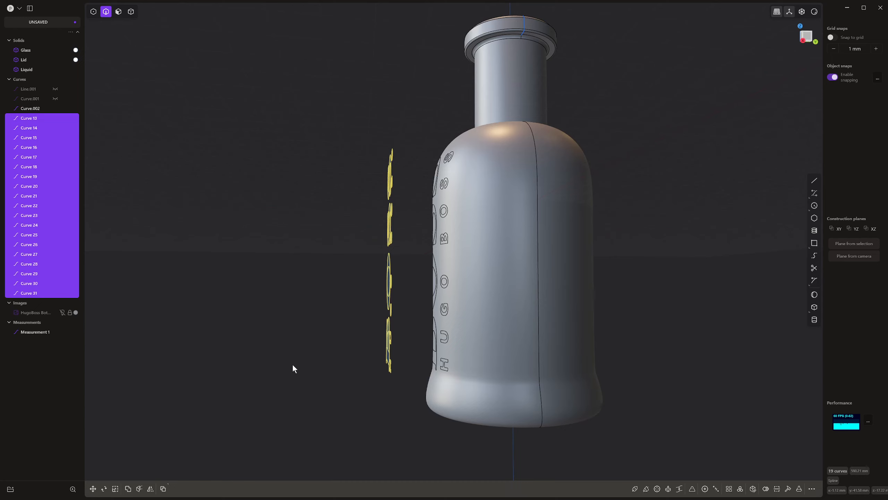
key("ctrl+g")
double_click(29, 41)
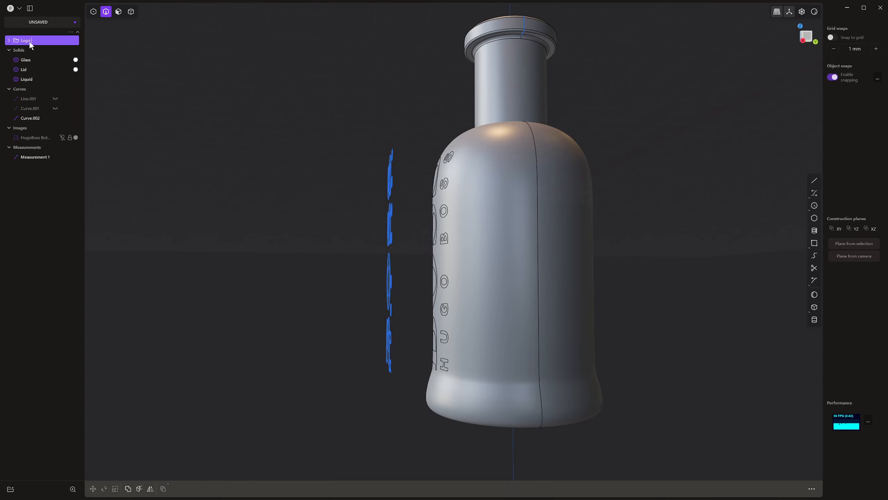
type("Logo Curves")
key("Return")
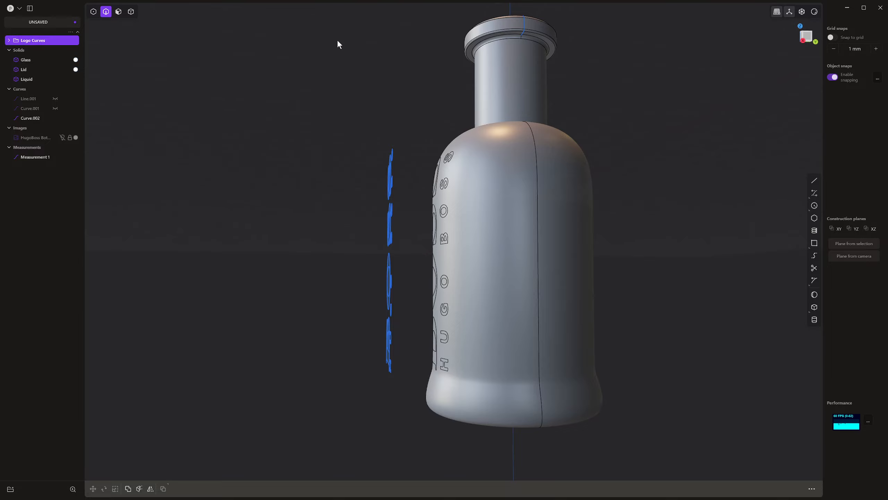
left_click(55, 40)
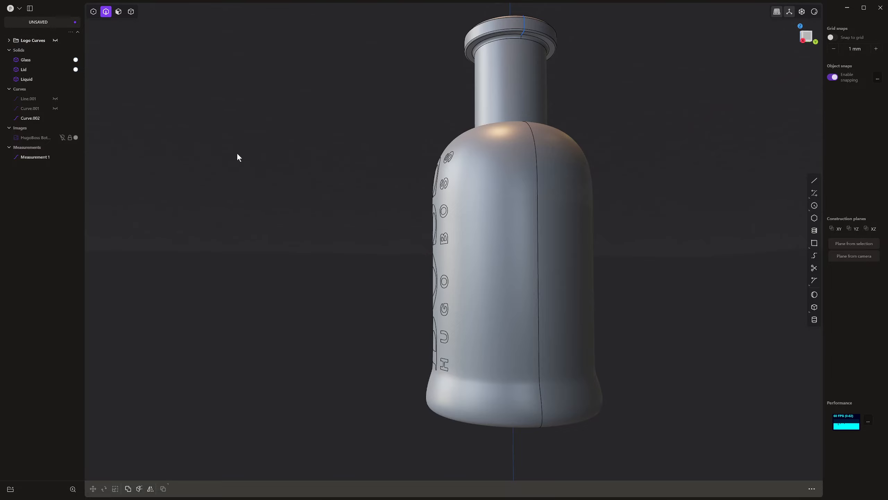
Offset the imprinted faces of the four large BOSS letters outward to raise them from the glass.
middle_click_drag(237, 153, 491, 253)
scroll(438, 271, "up", 5)
scroll(421, 379, "down", 1)
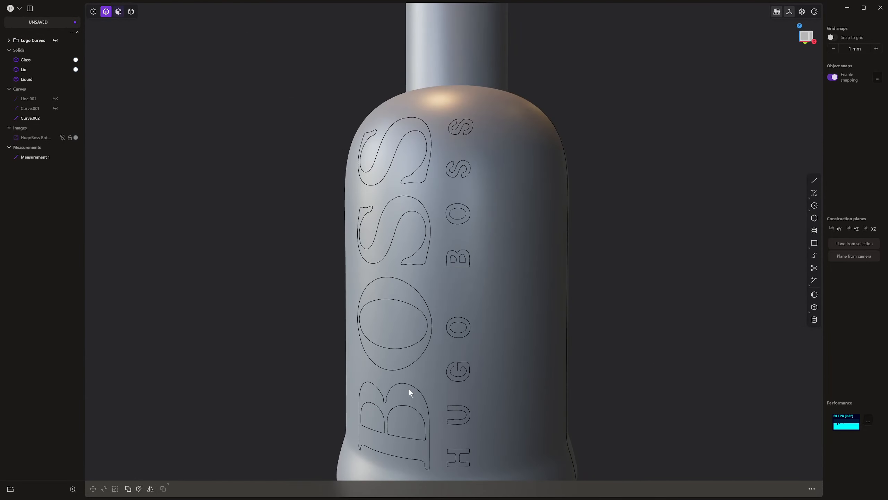
key("3")
left_click(404, 394)
left_click(394, 358, "shift")
left_click(392, 219, "shift")
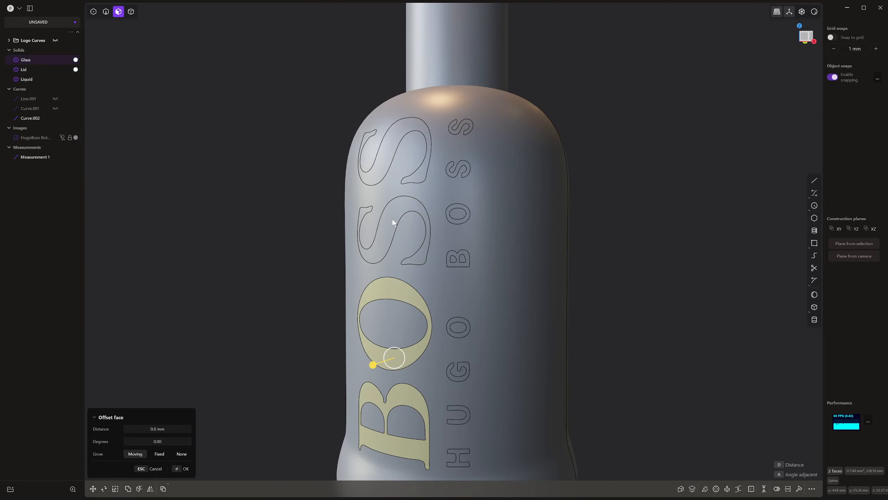
left_click(397, 161, "shift")
middle_click_drag(397, 161, 357, 167)
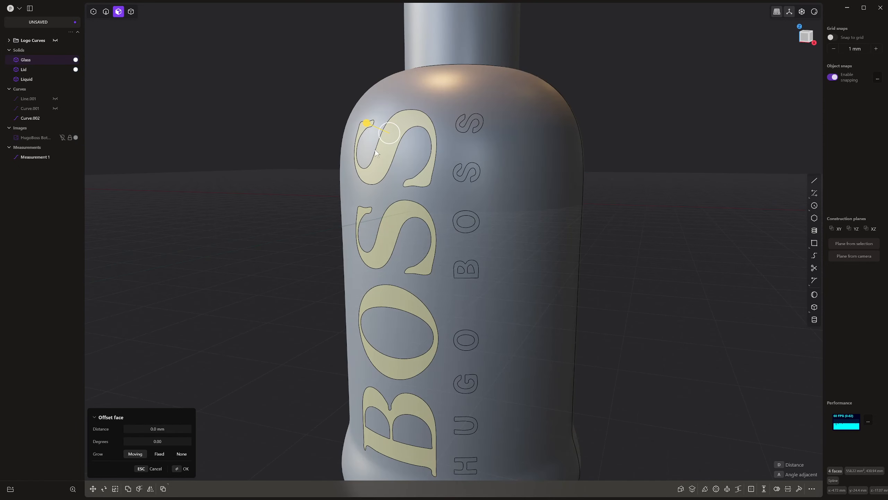
left_click_drag(365, 123, 361, 123)
key("Return")
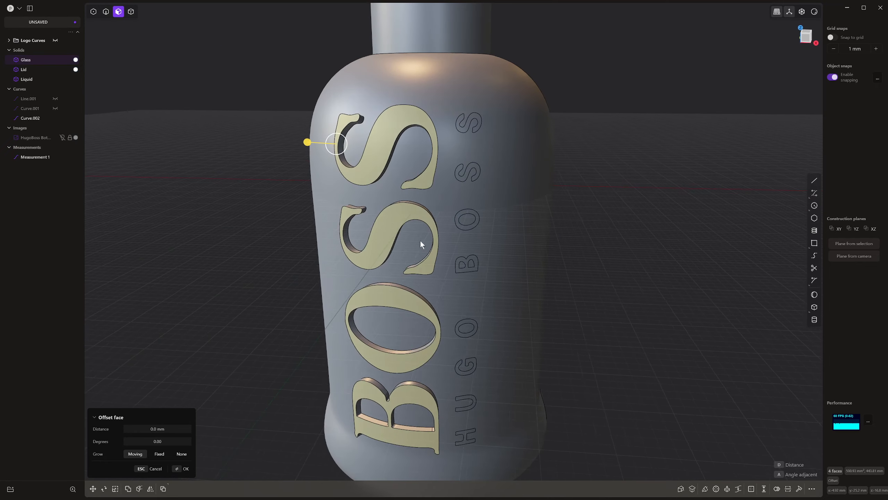
Select the outer front edges of the raised letters B, O, S and S for a fillet.
middle_click_drag(420, 241, 611, 168)
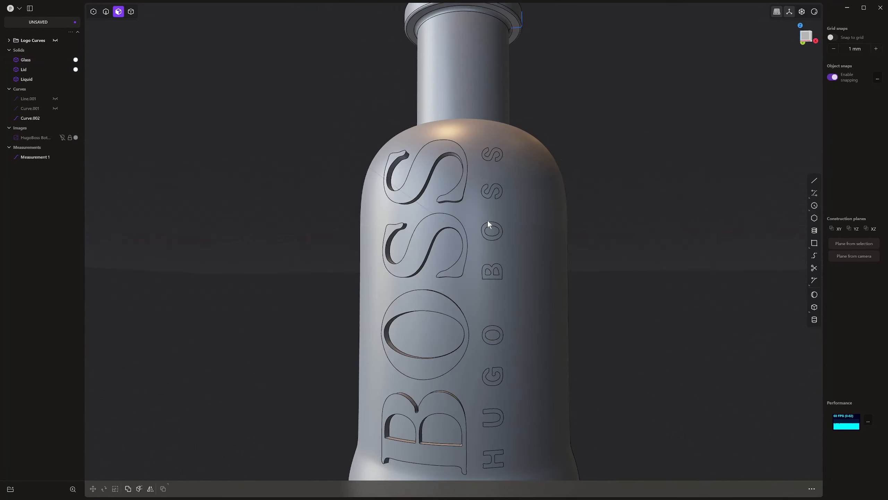
middle_click_drag(487, 222, 459, 295)
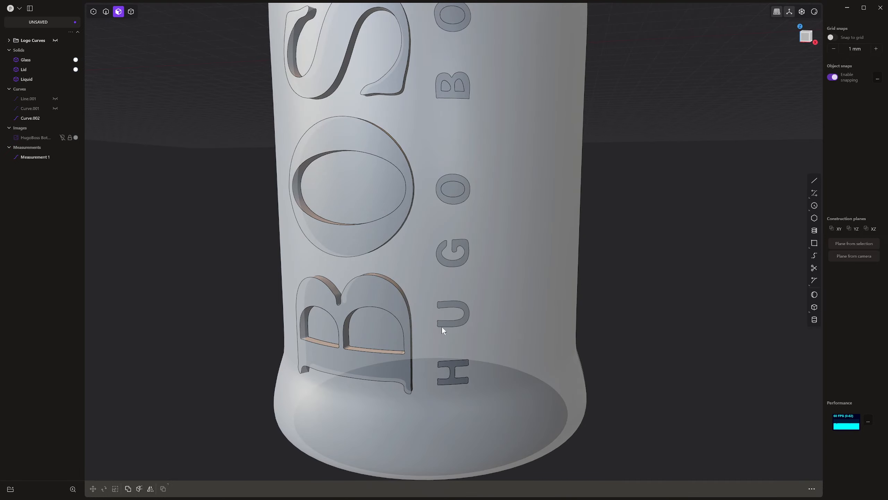
key("2")
left_click(349, 281)
key("f")
scroll(351, 261, "up", 3)
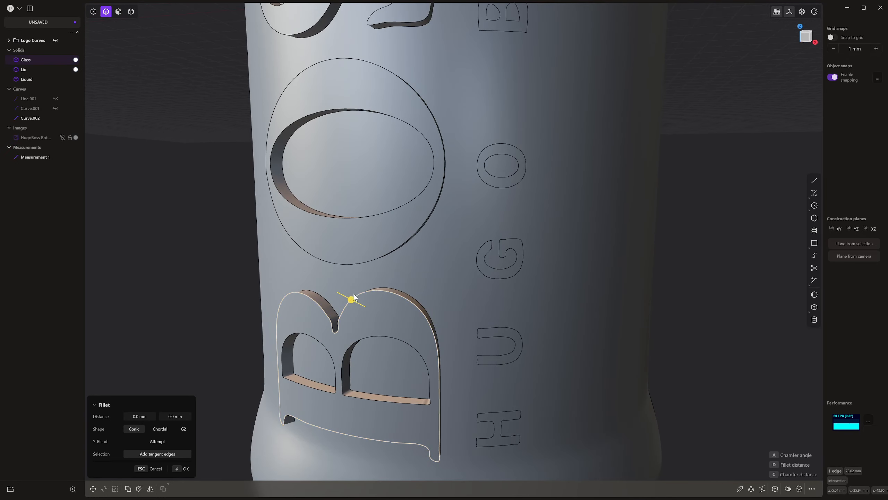
left_click(374, 265)
middle_click_drag(396, 207, 370, 310)
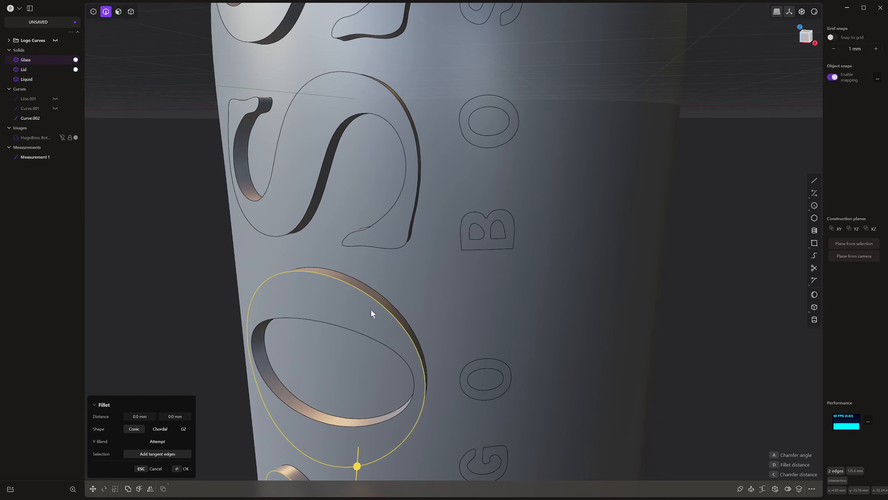
left_click(319, 176)
middle_click_drag(341, 167, 375, 210)
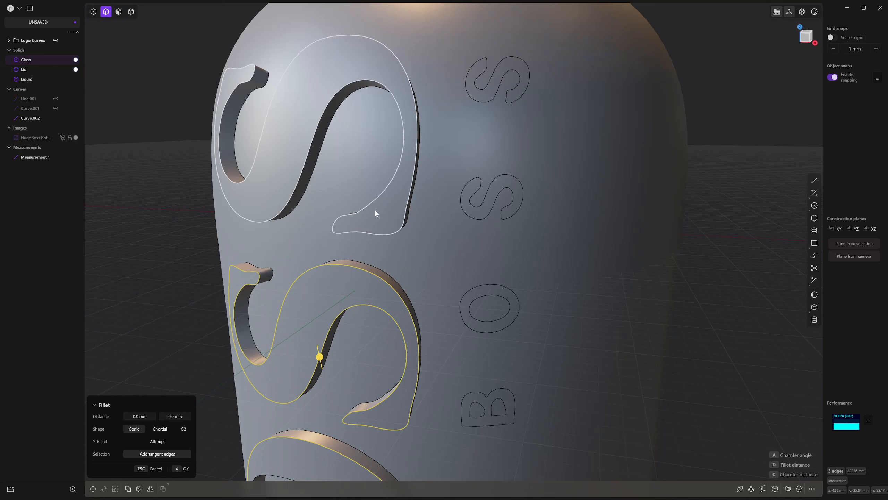
left_click(358, 80)
Try a fillet of about 0.54 mm on the outer front edges of the four BOSS letters.
left_click_drag(358, 81, 360, 86)
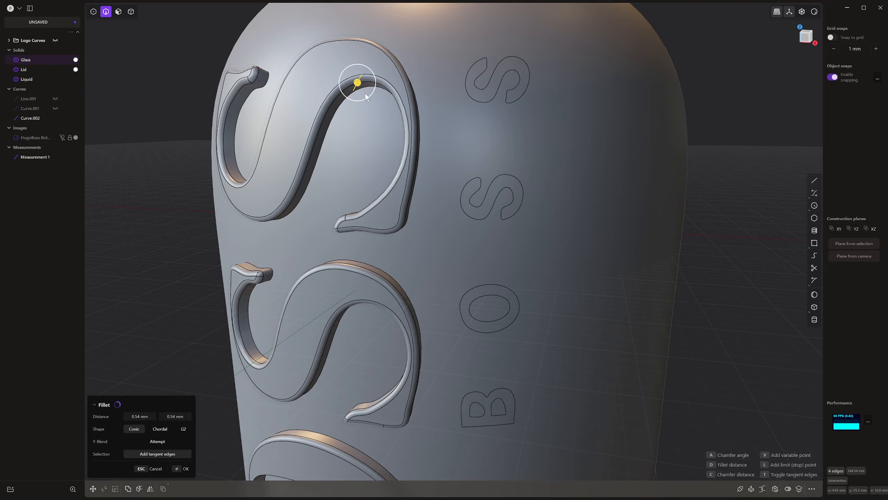
scroll(356, 105, "down", 10)
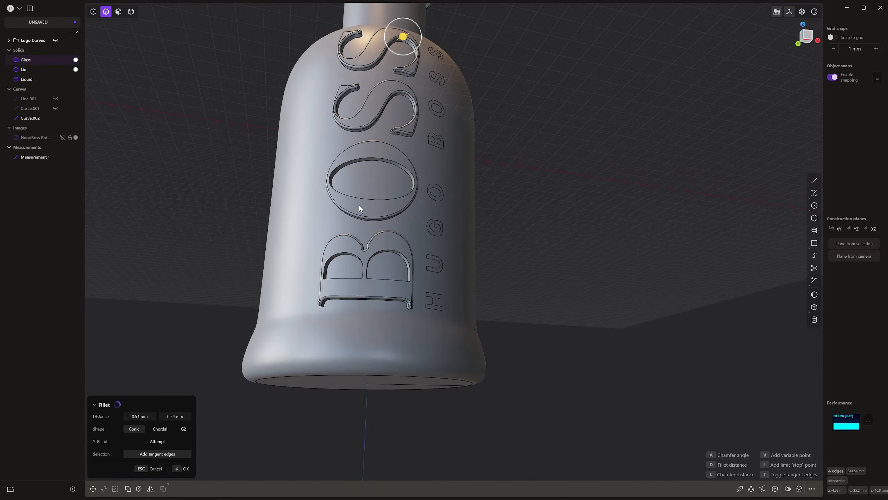
key("Return")
scroll(353, 209, "up", 5)
middle_click_drag(350, 164, 304, 319)
middle_click_drag(362, 223, 349, 268)
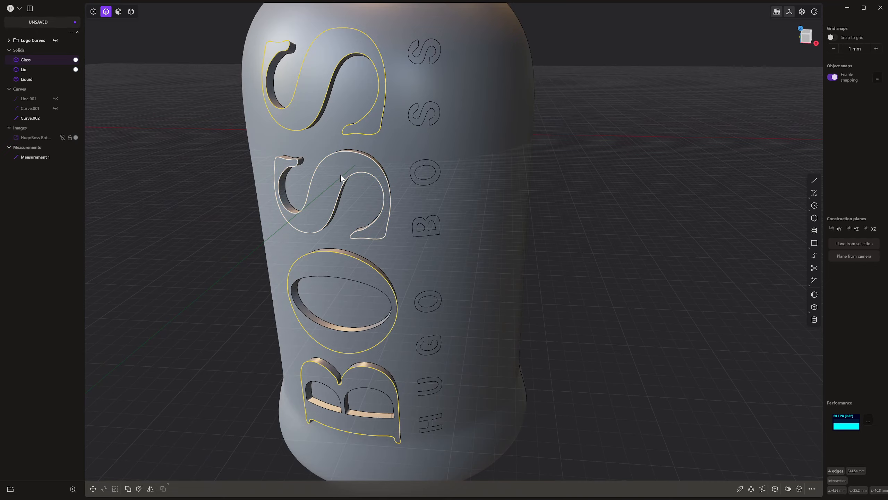
Fillet the outer front edges of the four raised BOSS letters by about 0.24 mm.
scroll(340, 177, "up", 3)
key("b")
scroll(340, 164, "up", 5)
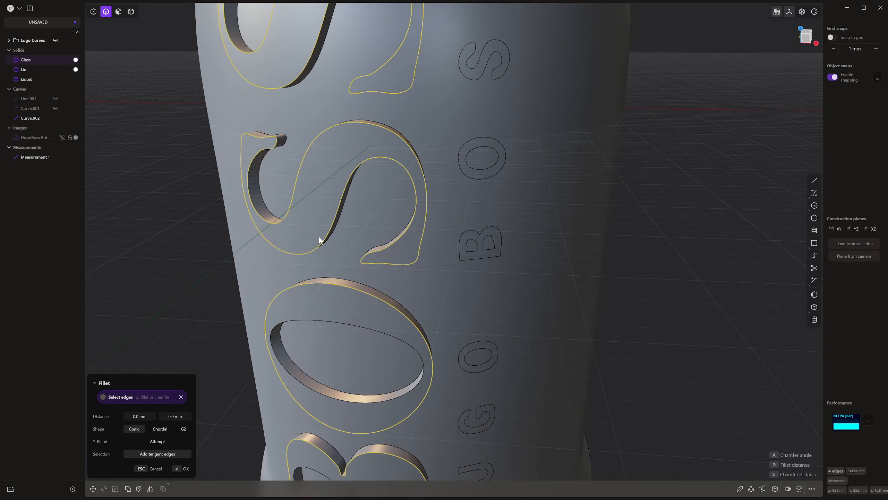
scroll(338, 324, "down", 5)
scroll(339, 324, "down", 1)
middle_click_drag(335, 101, 319, 212, "shift")
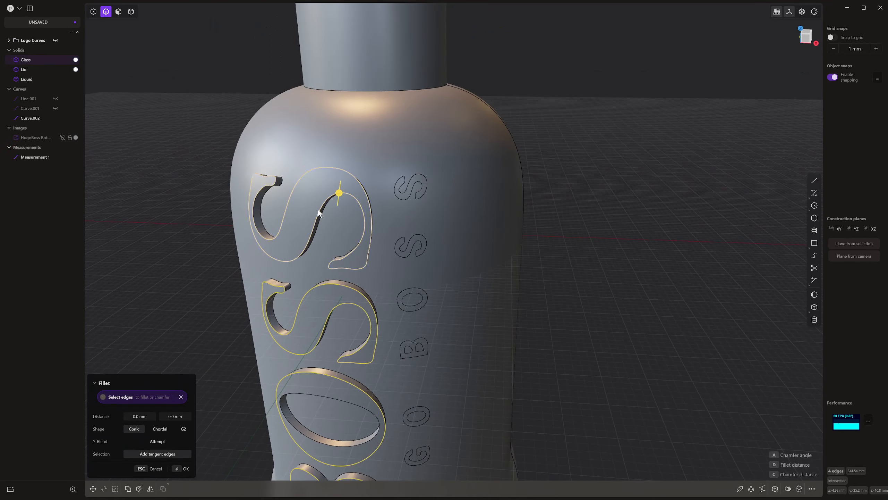
scroll(319, 212, "up", 6)
middle_click_drag(371, 159, 363, 223, "shift")
left_click_drag(355, 237, 356, 238)
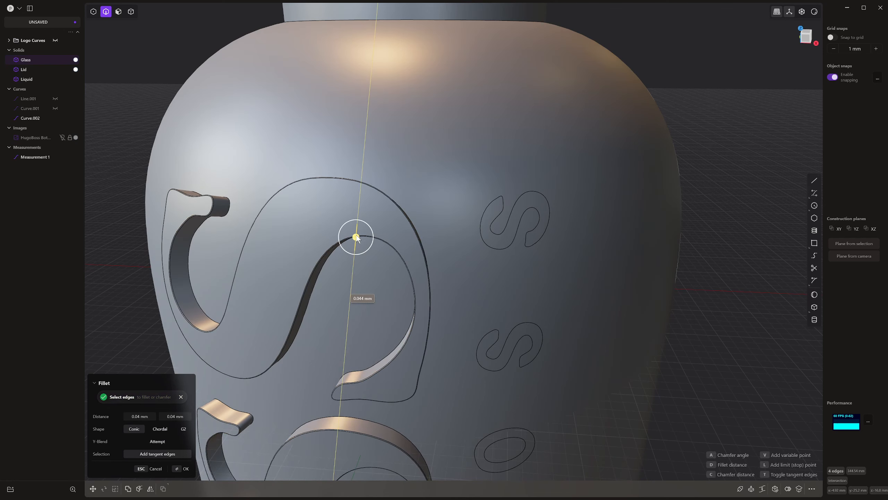
left_click_drag(358, 237, 360, 239)
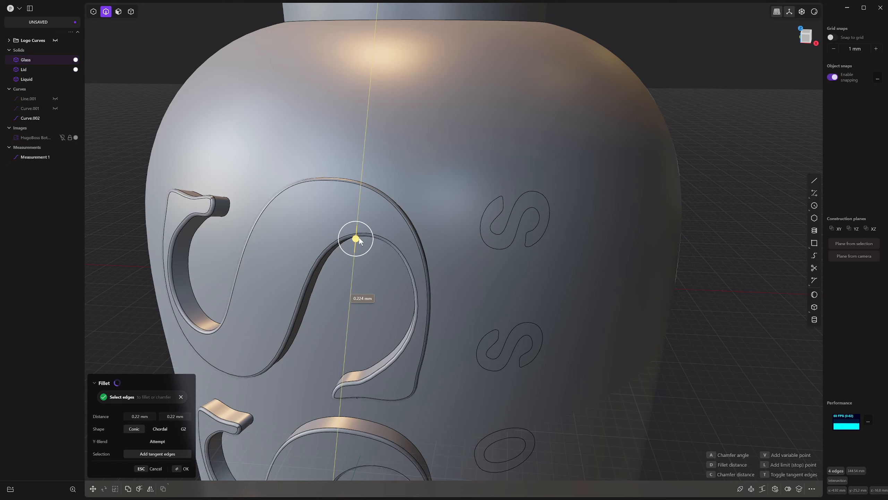
left_click_drag(360, 241, 360, 242)
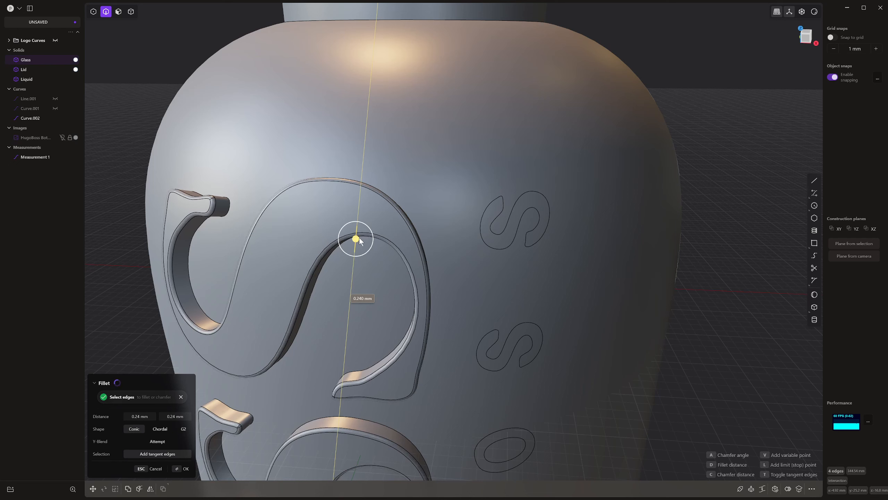
middle_click_drag(360, 241, 477, 216)
key("Return")
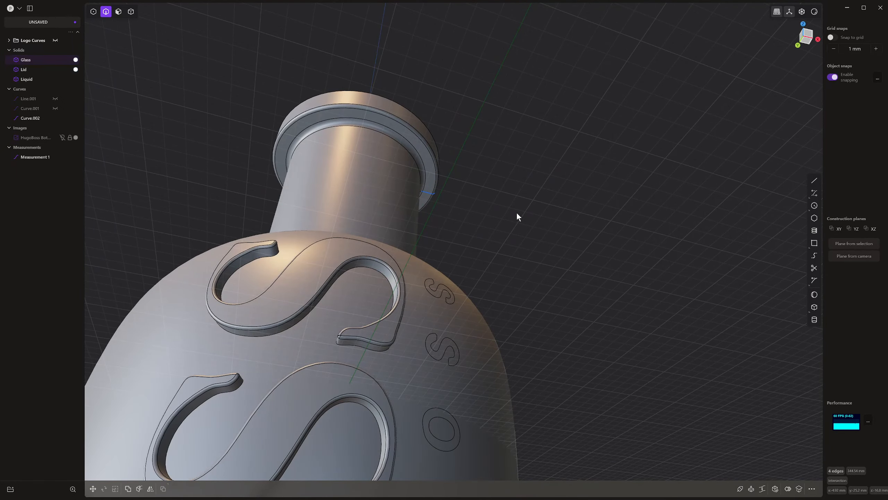
Try a fillet of about 0.41 mm on the outer base edges where the four BOSS letters meet the glass.
scroll(483, 252, "down", 5)
double_click(473, 289)
middle_click_drag(473, 289, 398, 228, "shift")
scroll(415, 280, "up", 5)
left_click(439, 285)
key("b")
middle_click_drag(438, 290, 440, 325)
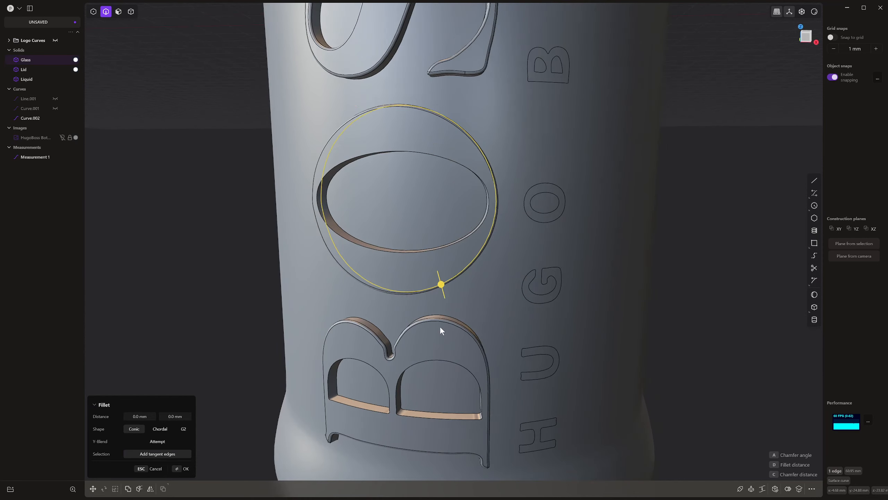
left_click(457, 313)
middle_click_drag(461, 136, 387, 351, "shift")
left_click(415, 221)
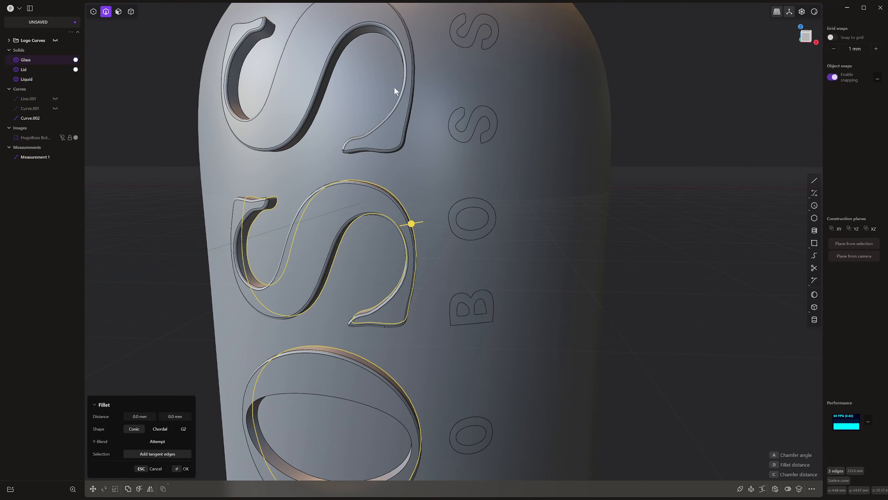
left_click(415, 104)
left_click_drag(415, 104, 418, 105)
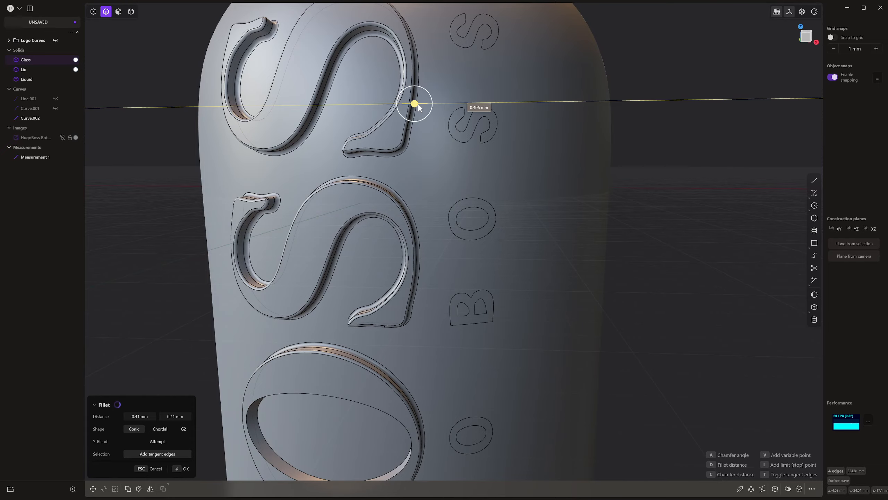
scroll(418, 107, "down", 5)
middle_click_drag(420, 109, 395, 99)
key("Escape")
Try a fillet of about 0.88 mm on the base edge of the uppermost S alone.
scroll(427, 151, "up", 2)
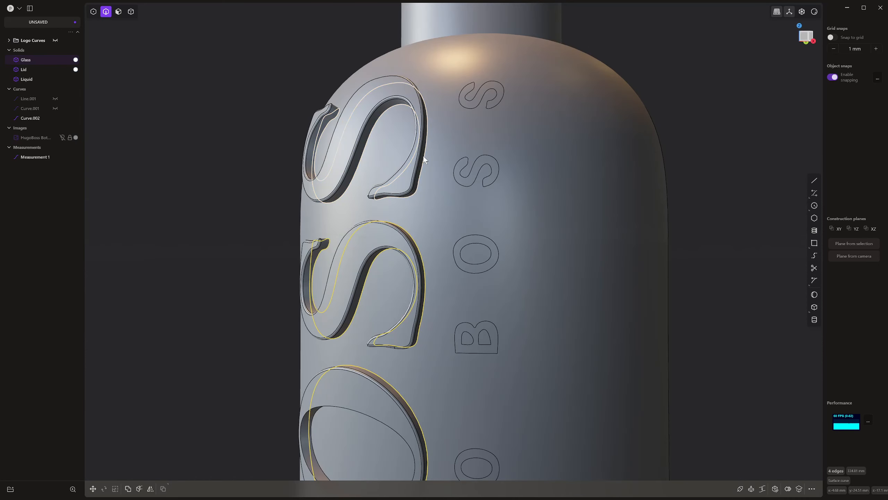
key("f")
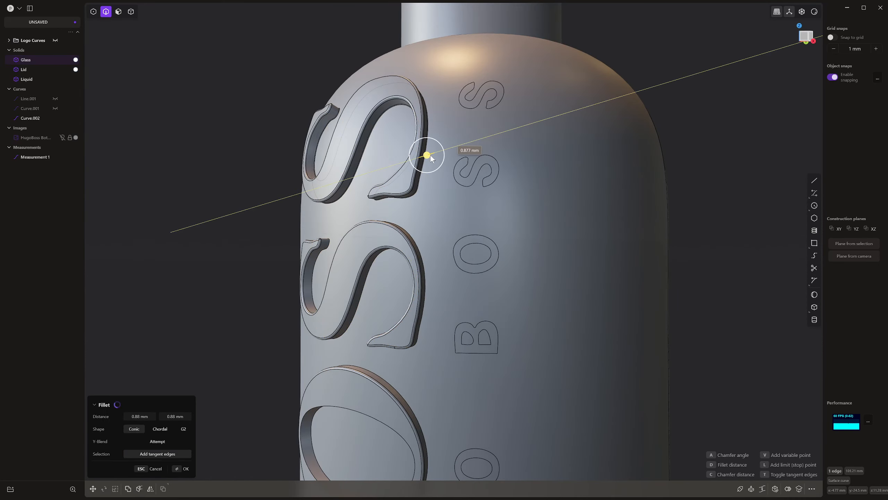
key("Escape")
Fillet the base edges of both S letters, the O's outer and inner outlines, and the B's outer outline by about 0.73 mm.
scroll(414, 223, "up", 3)
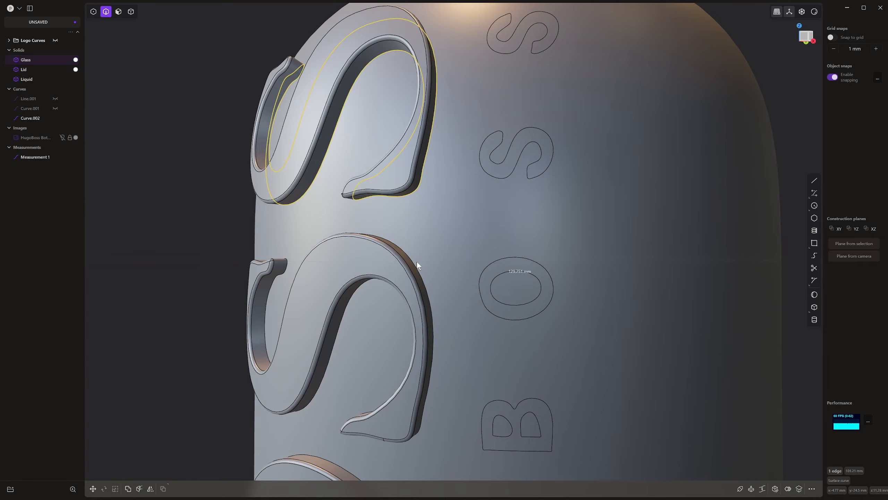
key("f")
left_click(416, 265)
scroll(414, 274, "down", 3)
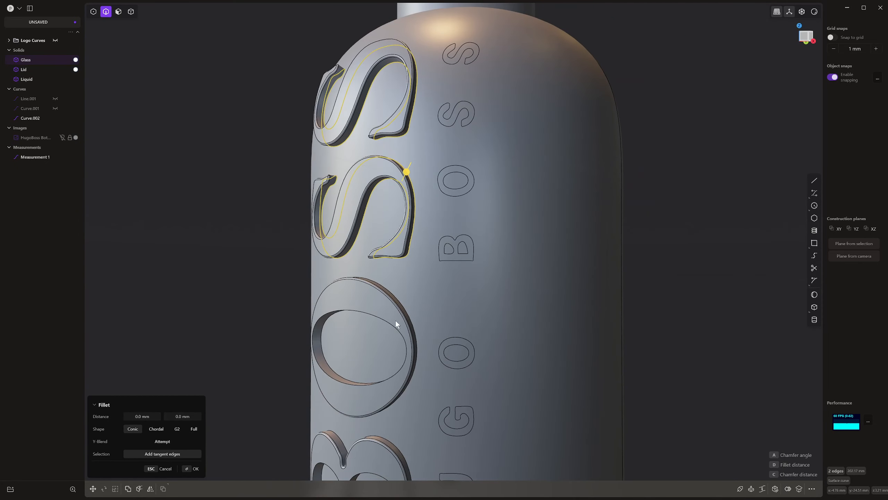
left_click(404, 307)
middle_click_drag(403, 307, 372, 315)
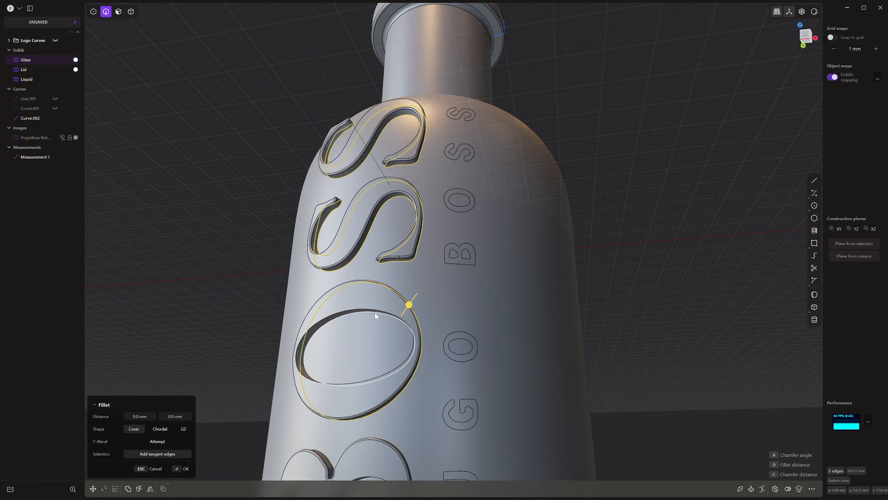
left_click(375, 313)
scroll(375, 313, "down", 3)
middle_click_drag(370, 360, 372, 314, "shift")
scroll(372, 314, "up", 1)
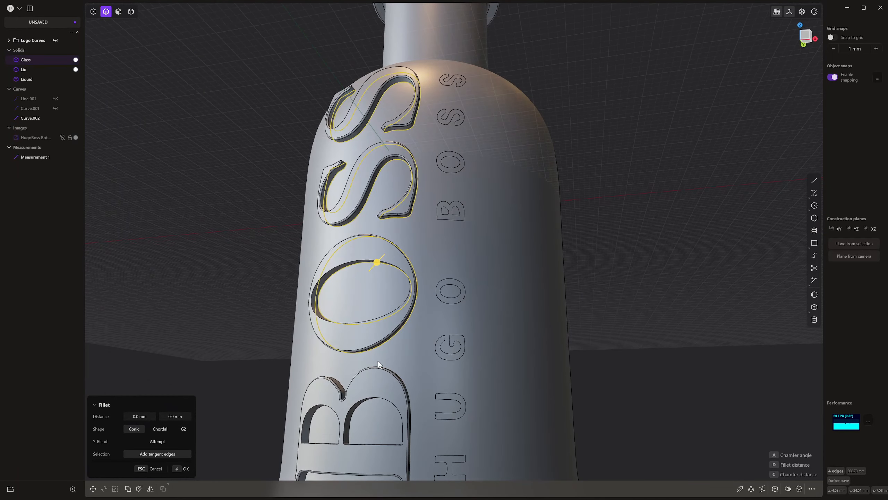
left_click(401, 377)
scroll(402, 377, "up", 1)
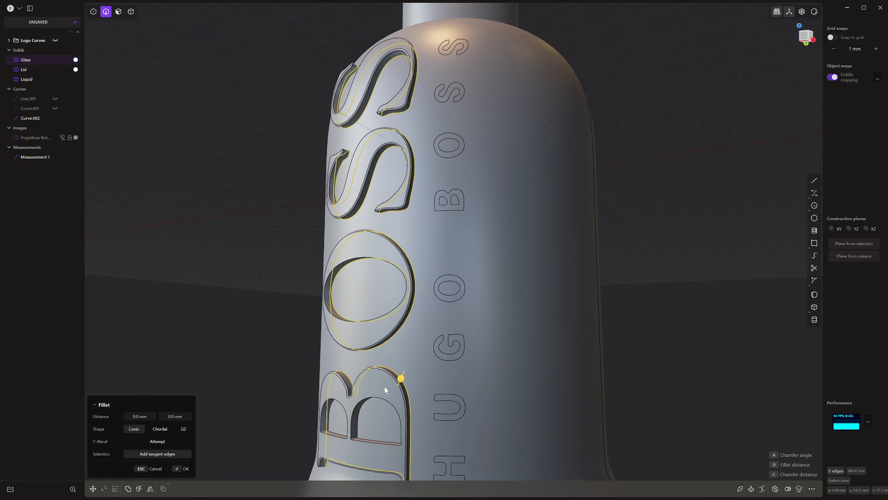
key("d")
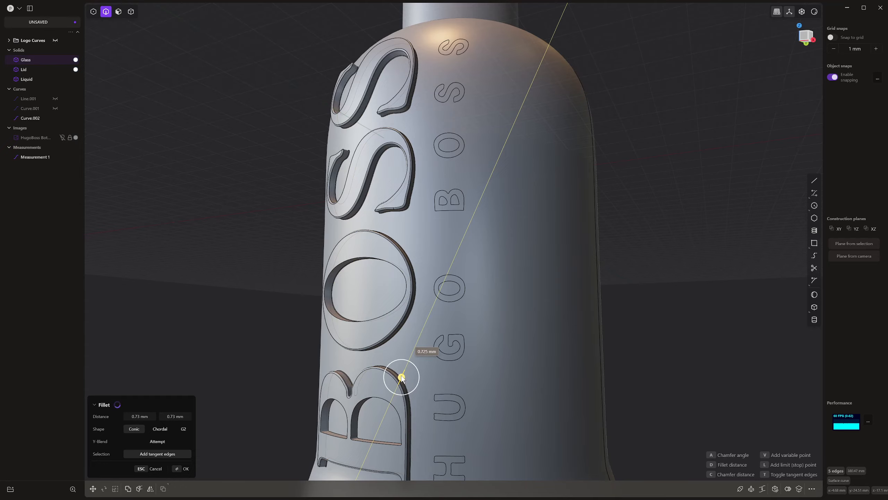
scroll(394, 378, "up", 6)
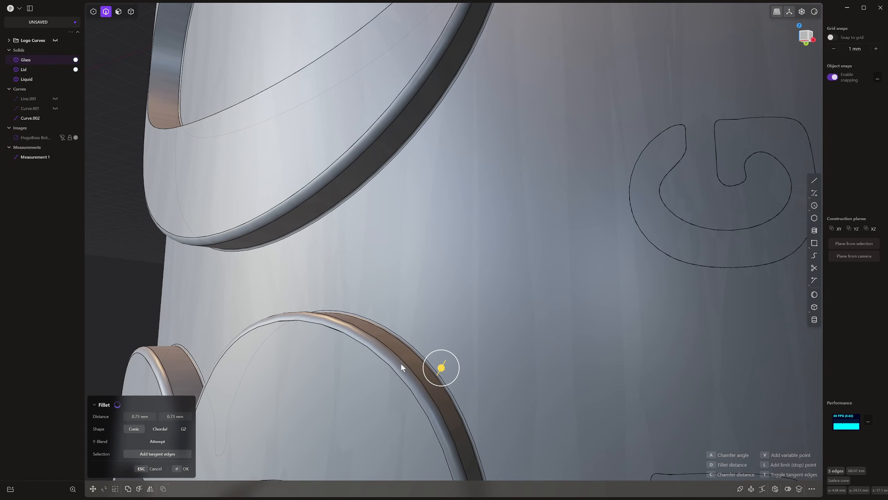
middle_click_drag(401, 364, 423, 357)
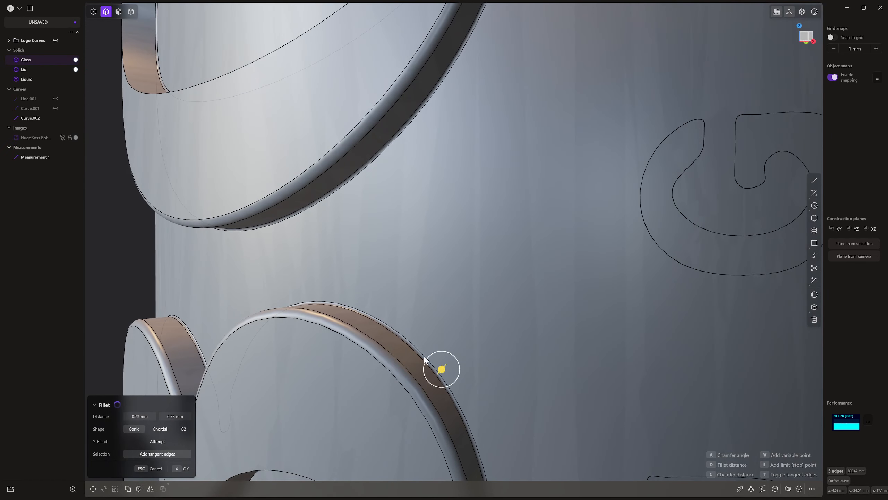
scroll(453, 332, "down", 8)
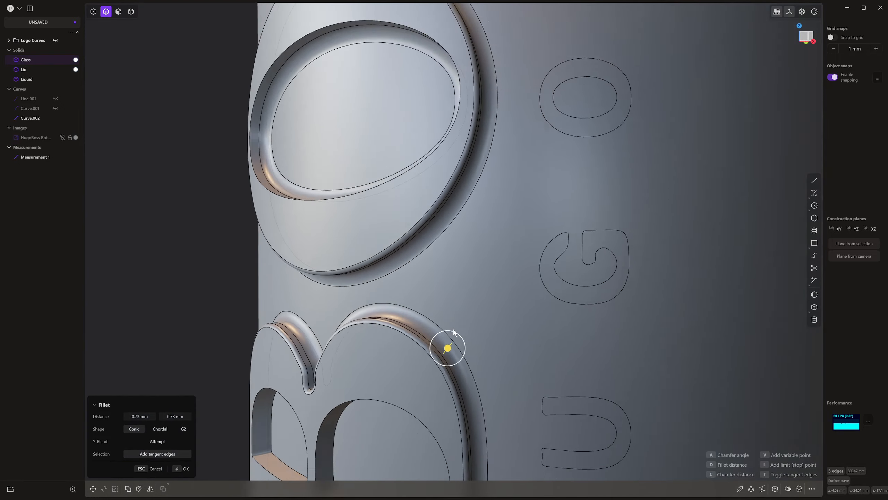
scroll(436, 260, "down", 5)
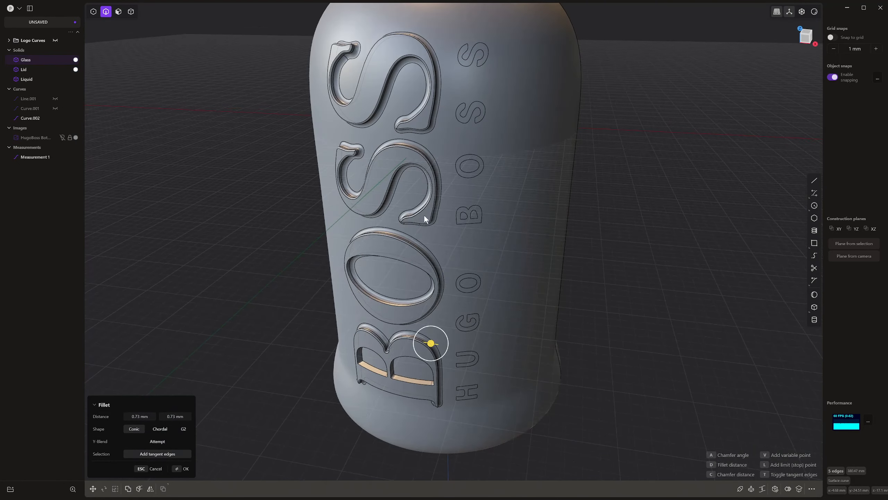
middle_click_drag(457, 269, 480, 270)
key("Return")
Fillet the front edges of the O's inner opening and both inner openings of the B by about 0.88 mm.
scroll(427, 263, "up", 8)
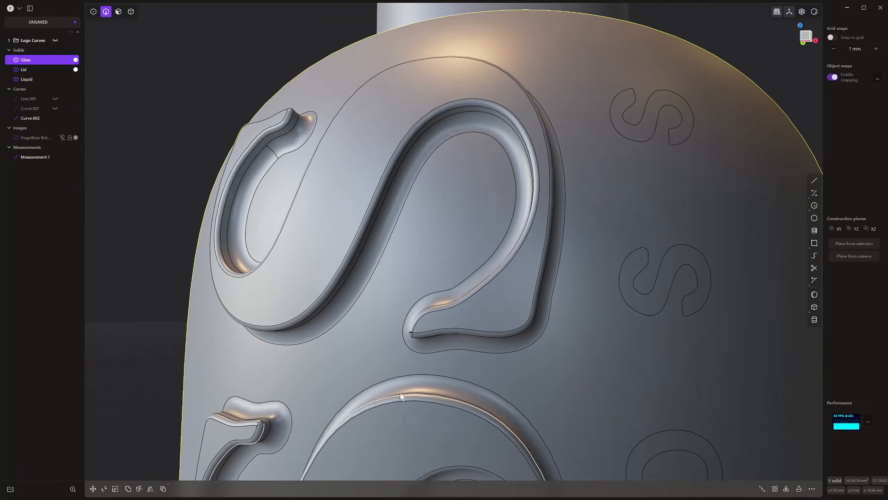
scroll(400, 392, "down", 3)
middle_click_drag(400, 393, 396, 264, "shift")
scroll(400, 377, "down", 3)
scroll(407, 308, "up", 3)
middle_click_drag(406, 308, 386, 212)
left_click(406, 305)
key("b")
scroll(405, 305, "down", 4)
scroll(385, 213, "down", 4)
scroll(363, 287, "up", 5)
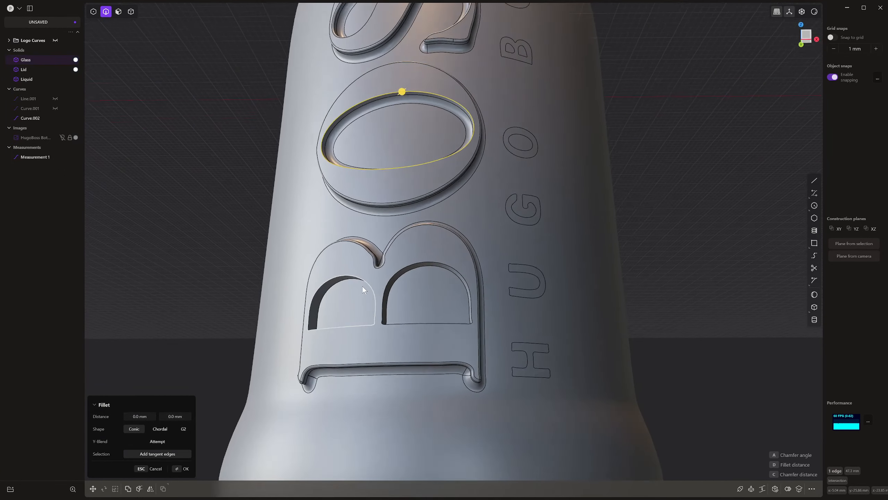
left_click(369, 281)
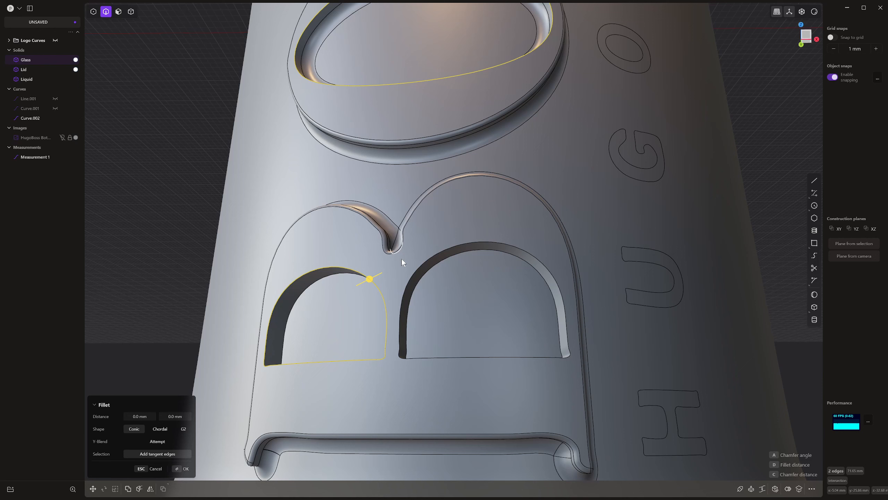
left_click(424, 261)
left_click_drag(425, 260, 435, 267)
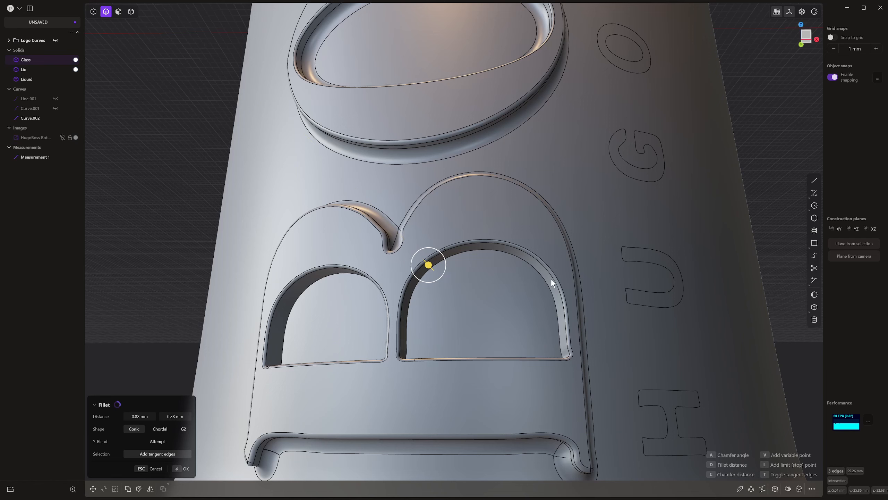
middle_click_drag(551, 279, 517, 300)
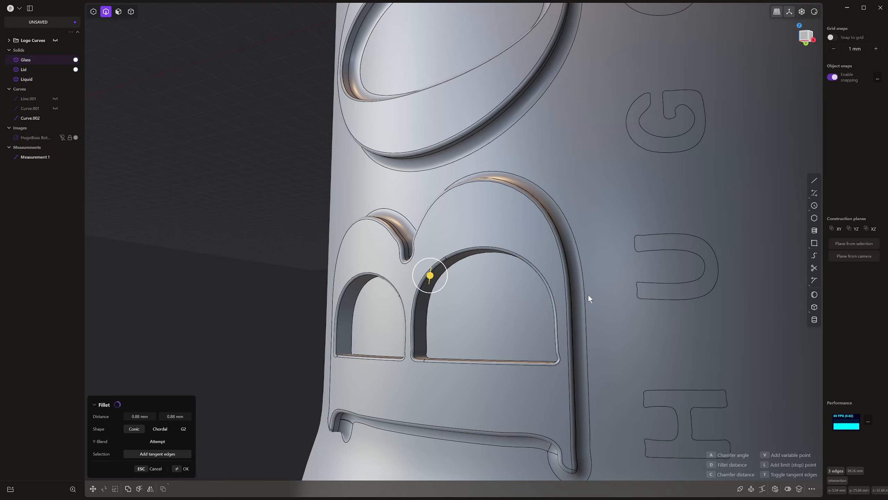
scroll(588, 294, "down", 5)
middle_click_drag(585, 303, 609, 288)
key("Return")
scroll(608, 280, "down", 3)
scroll(609, 283, "down", 3)
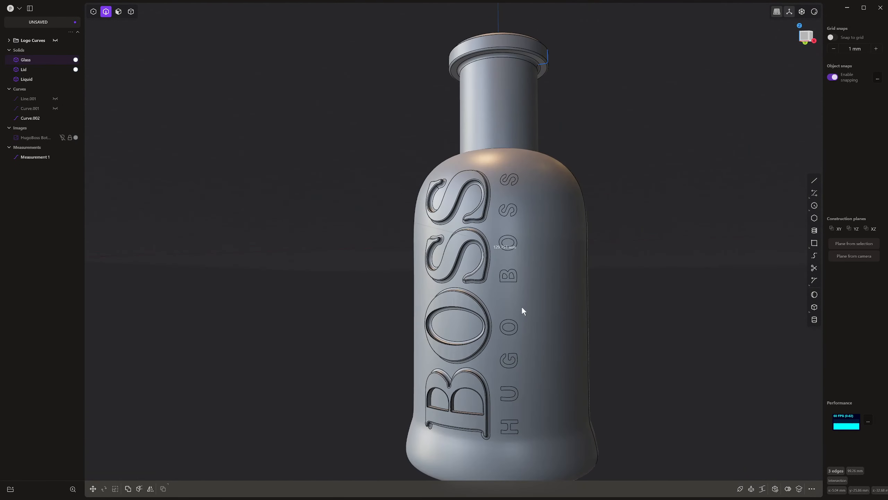
Inspect the bottle and raised BOSS letters with the glossy red matcap, and restore the grey matcap.
middle_click_drag(521, 311, 462, 419)
scroll(513, 353, "down", 3)
scroll(492, 447, "down", 4)
scroll(468, 359, "up", 5)
scroll(468, 359, "down", 1)
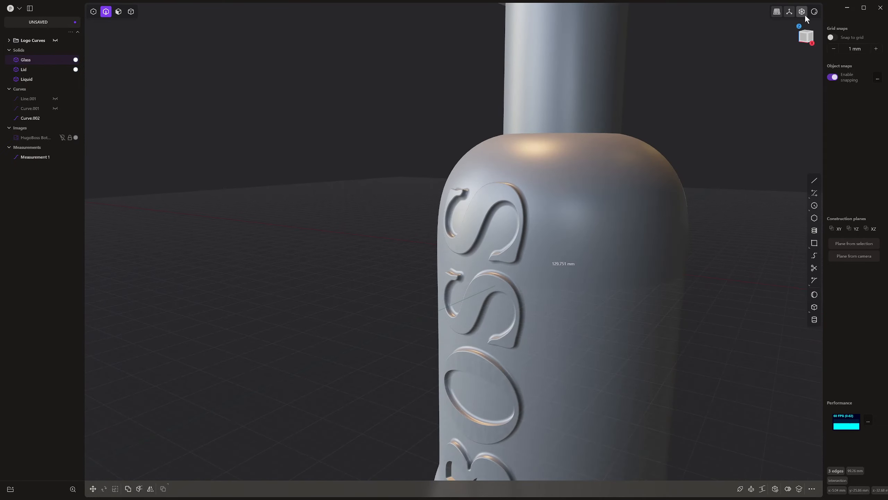
right_click(814, 11)
left_click(796, 42)
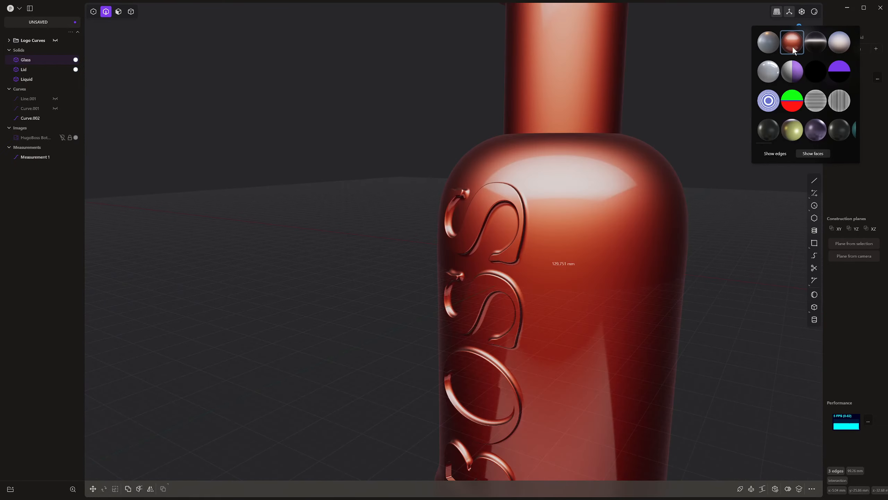
scroll(559, 256, "down", 4)
mouse_move(560, 256)
middle_mouse_down()
mouse_move(627, 207)
mouse_move(565, 244)
middle_mouse_up()
middle_click_drag(200, 238, 208, 251)
scroll(361, 244, "up", 5)
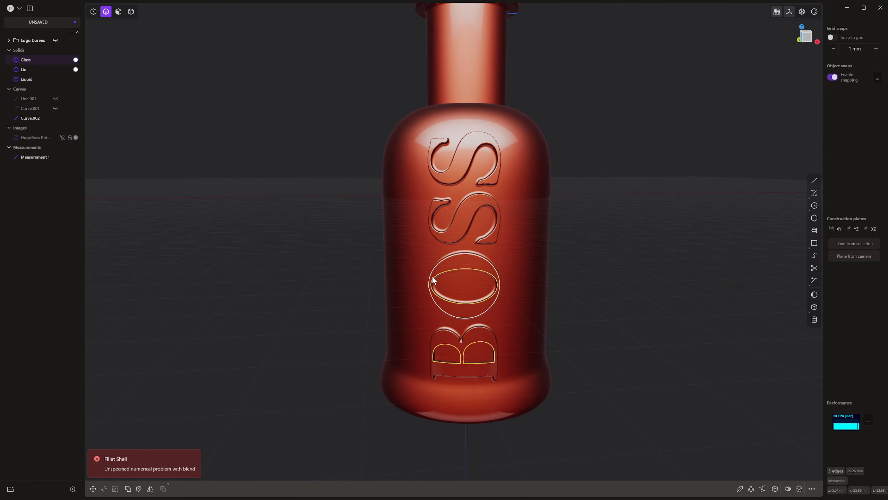
right_click(814, 11)
left_click(769, 42)
Fillet the front edge of the smaller inner opening of the large B by about 0.28 mm.
scroll(397, 315, "up", 3)
scroll(471, 313, "up", 4)
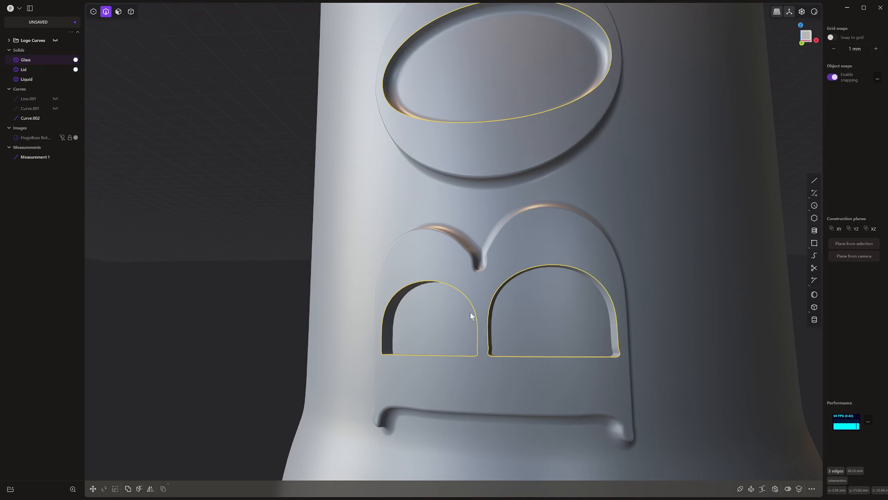
left_click(445, 282)
key("b")
left_click_drag(445, 282, 444, 285)
key("Escape")
key("b")
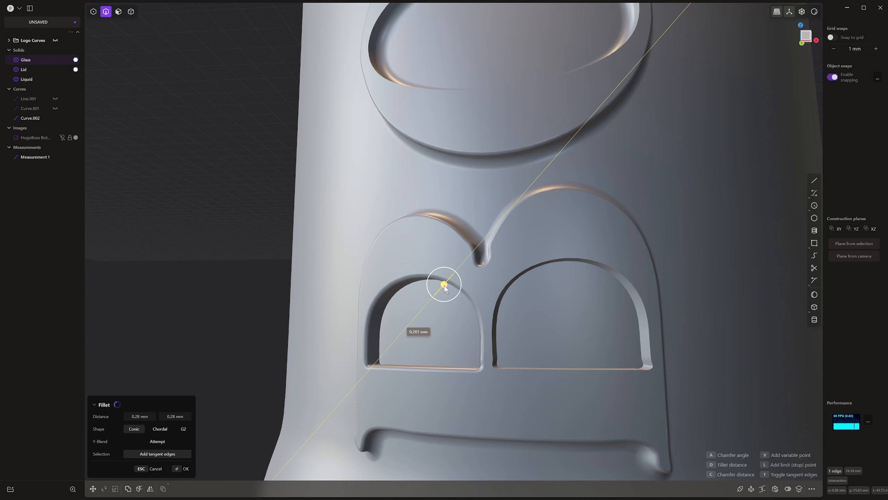
key("Return")
Fillet the front edge of the larger inner opening of the large B by about 0.2 mm.
scroll(525, 270, "up", 4)
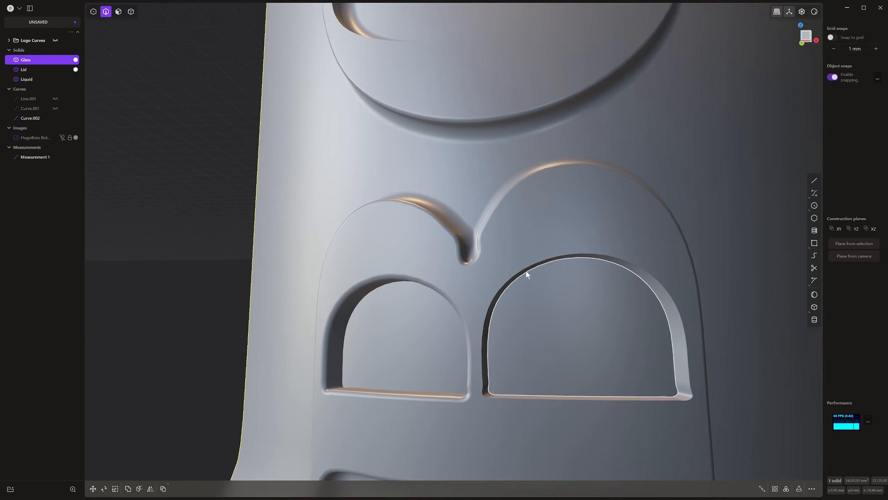
left_click(528, 265)
key("b")
left_click_drag(529, 264, 530, 268)
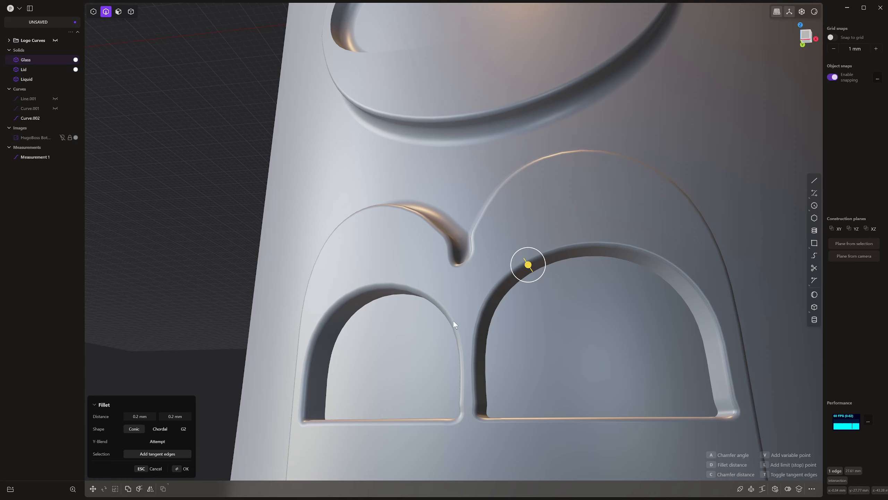
scroll(574, 306, "down", 5)
key("Return")
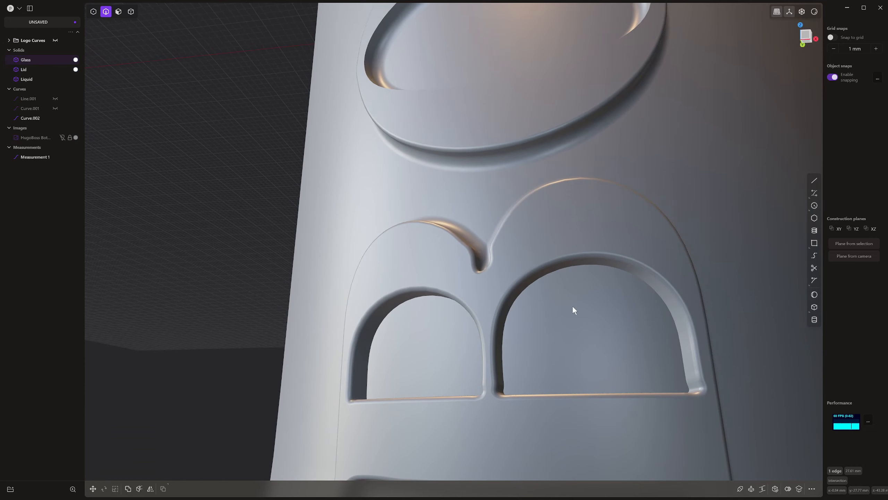
Fillet the front edge of the large O's inner opening by about 0.28 mm.
middle_click_drag(574, 314, 573, 333)
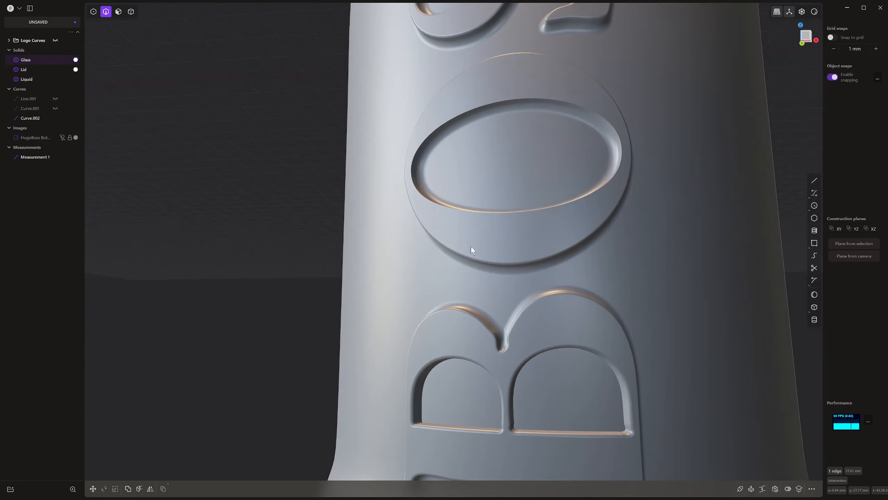
left_click(478, 214)
key("b")
mouse_move(479, 215)
middle_mouse_down()
mouse_move(458, 233)
mouse_move(469, 222)
middle_mouse_up()
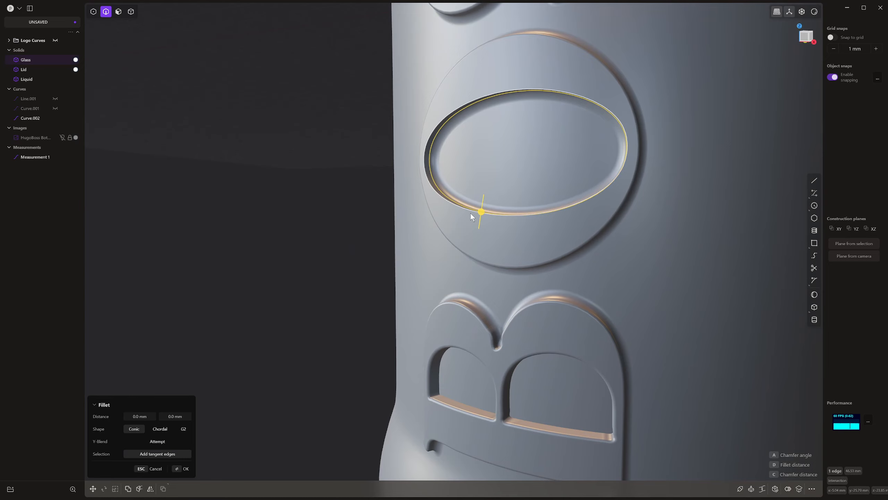
left_click_drag(470, 213, 478, 210)
scroll(461, 360, "down", 5)
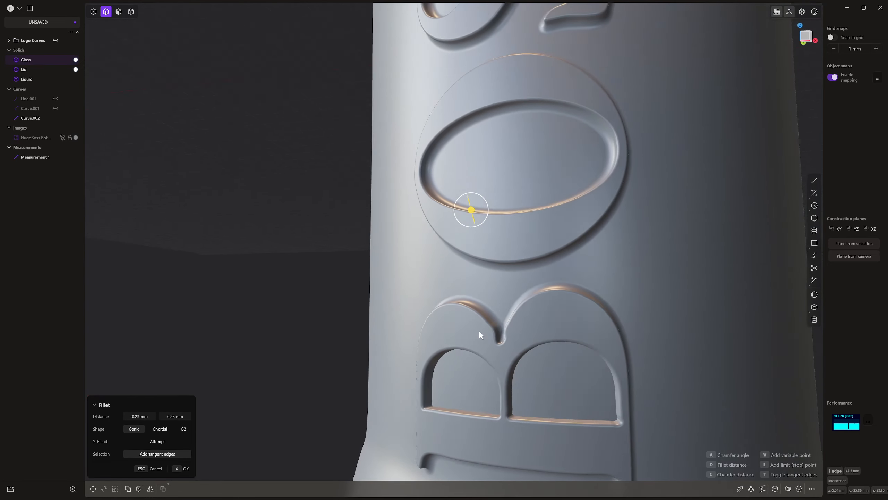
scroll(471, 349, "down", 4)
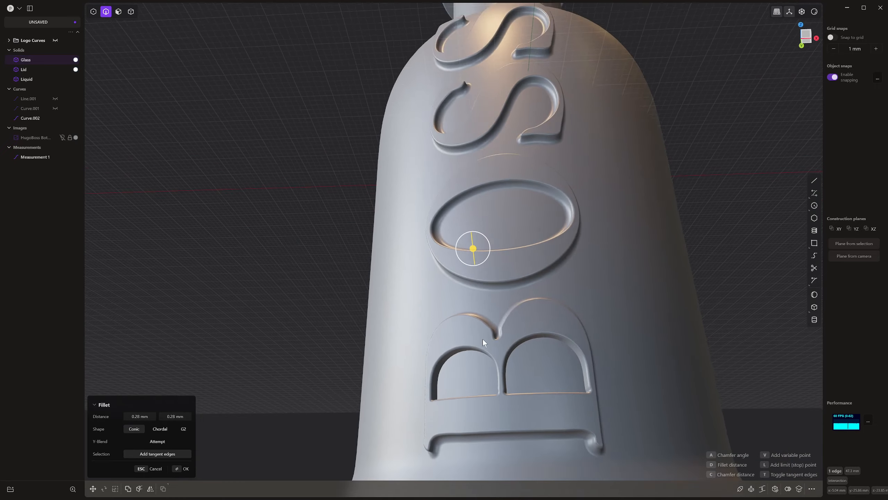
middle_click_drag(483, 338, 516, 358)
key("Return")
Examine the filleted BOSS lettering and the whole bottle from several angles, with edge lines shown and hidden.
key("z")
left_click(627, 247)
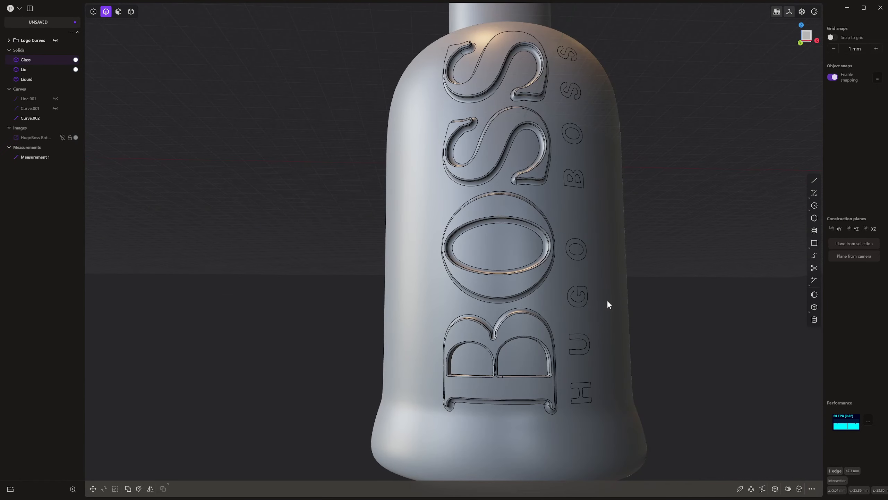
double_click(606, 300)
scroll(702, 227, "down", 5)
middle_click_drag(702, 226, 682, 244)
key("z")
left_click(670, 221)
middle_click_drag(604, 288, 440, 399, "shift")
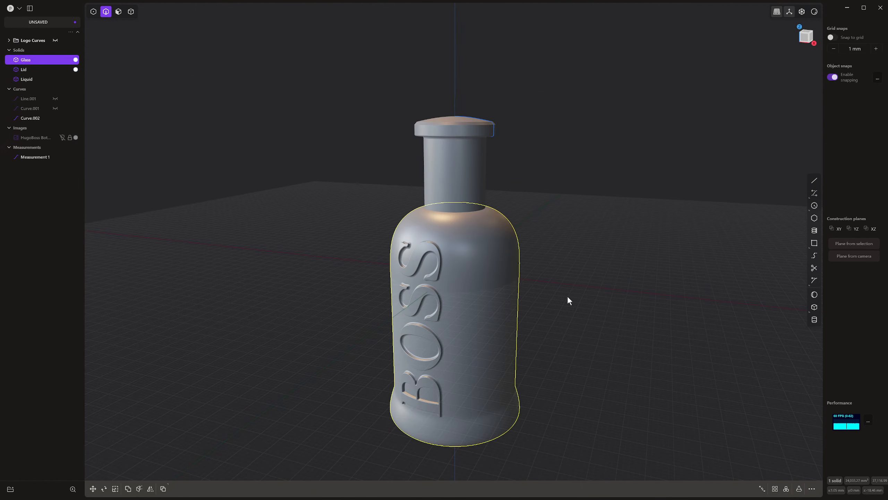
middle_click_drag(567, 296, 588, 248)
middle_click_drag(521, 321, 605, 246, "shift")
scroll(606, 249, "down", 3)
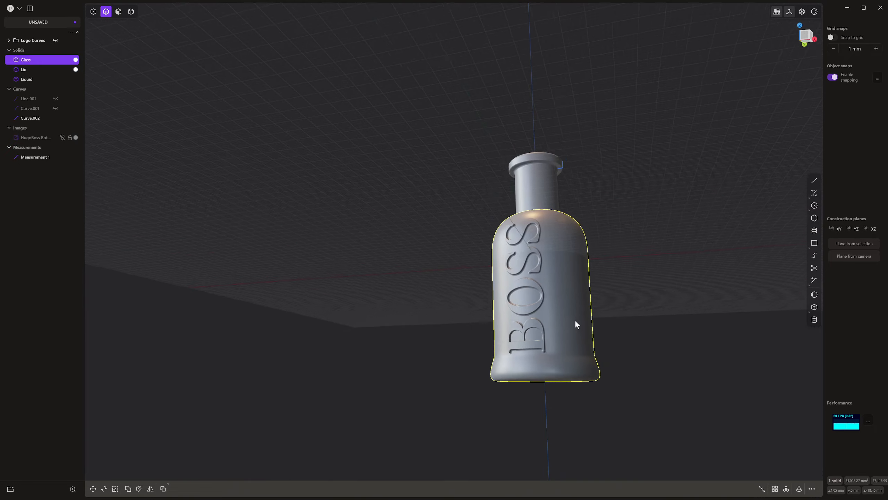
mouse_move(574, 319)
middle_mouse_down()
mouse_move(562, 344)
mouse_move(567, 371)
mouse_move(629, 317)
mouse_move(596, 362)
mouse_move(587, 318)
mouse_move(594, 298)
mouse_move(620, 294)
mouse_move(589, 321)
middle_mouse_up()
left_click(602, 346)
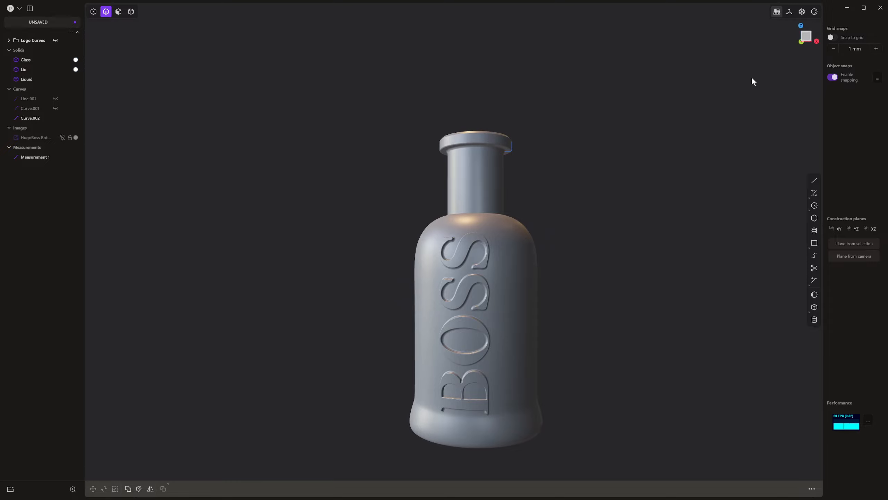
Preview the bottle with the glossy black matcap and a second dark material, and restore the grey matcap.
left_click(814, 11)
left_click(815, 42)
middle_click_drag(650, 174, 630, 209)
scroll(592, 207, "up", 4)
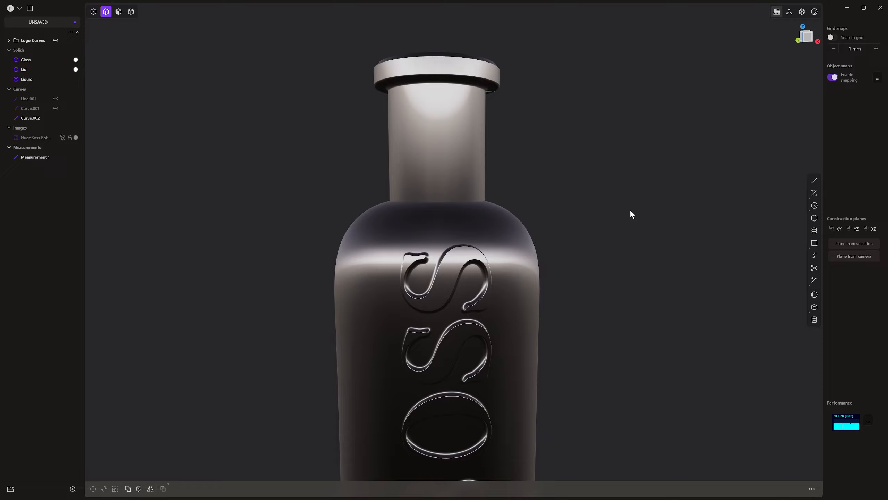
left_click(815, 13)
scroll(818, 126, "right", 10)
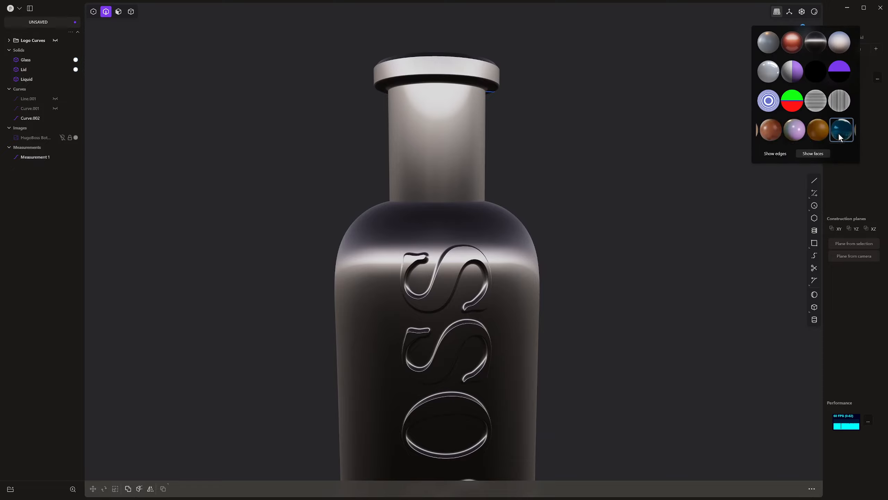
left_click(844, 130)
mouse_move(621, 238)
middle_mouse_down()
mouse_move(636, 230)
mouse_move(642, 210)
mouse_move(630, 136)
mouse_move(611, 233)
middle_mouse_up()
scroll(612, 224, "down", 5)
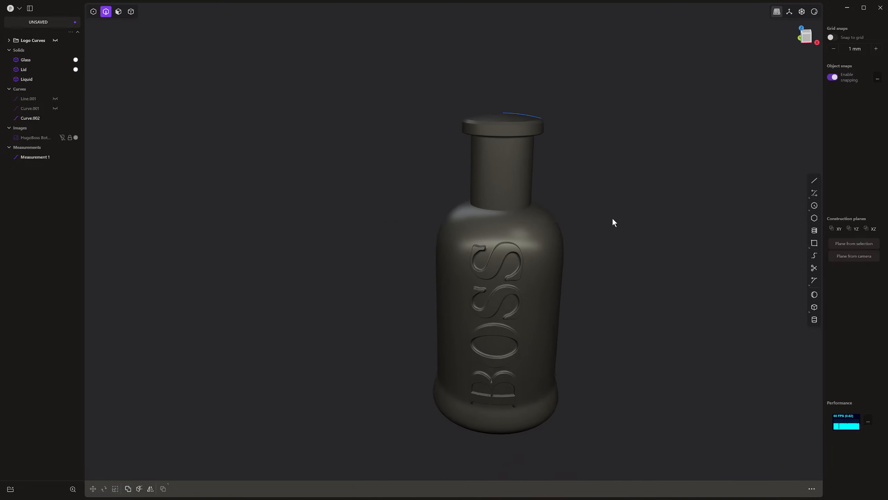
left_click(814, 15)
left_click(766, 45)
scroll(553, 200, "up", 2)
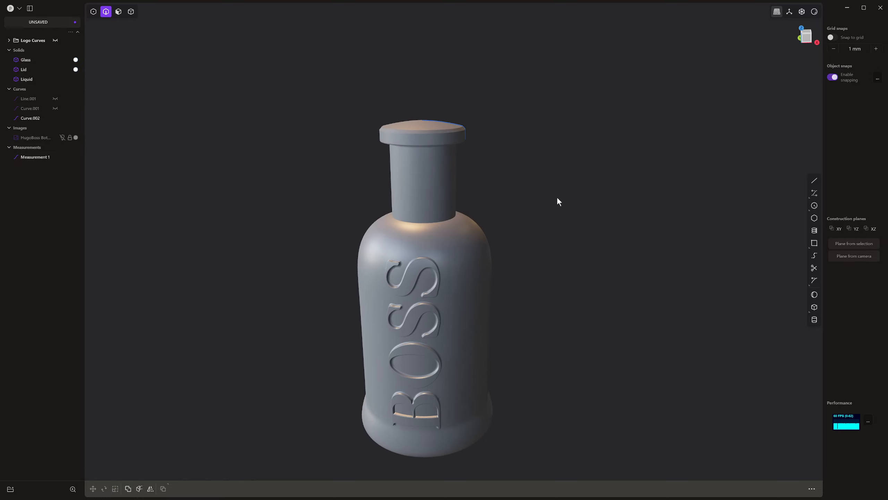
Show the edge lines and select the H, U, G and O faces of the small HUGO BOSS lettering.
scroll(557, 198, "up", 1)
middle_click_drag(509, 216, 517, 193, "shift")
key("grave")
scroll(411, 246, "up", 4)
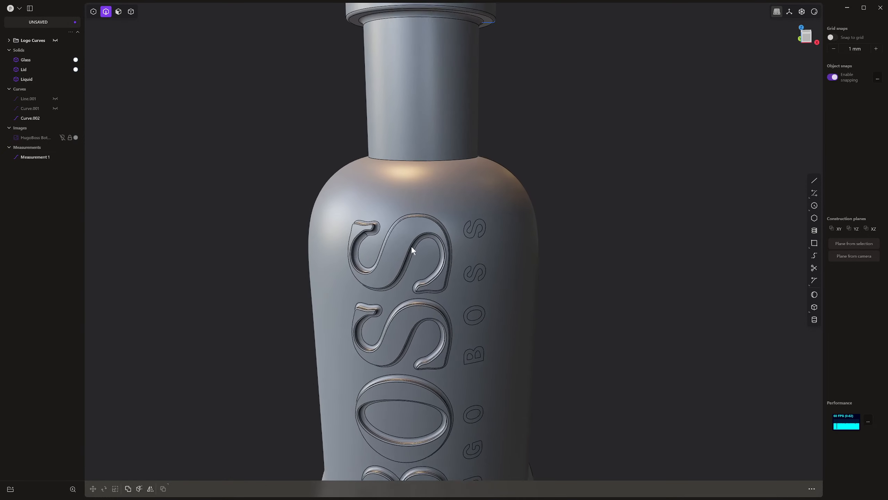
scroll(516, 276, "down", 5)
scroll(465, 356, "up", 6)
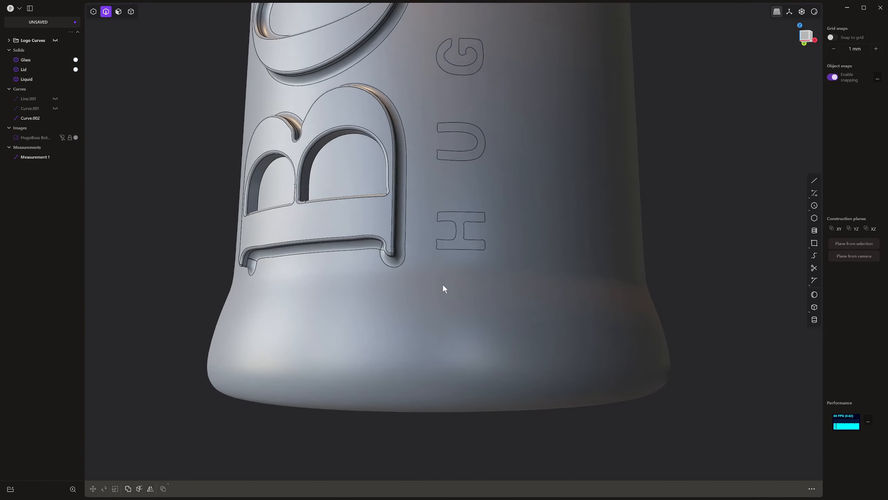
middle_click_drag(443, 285, 405, 433)
key("3")
left_click(462, 242)
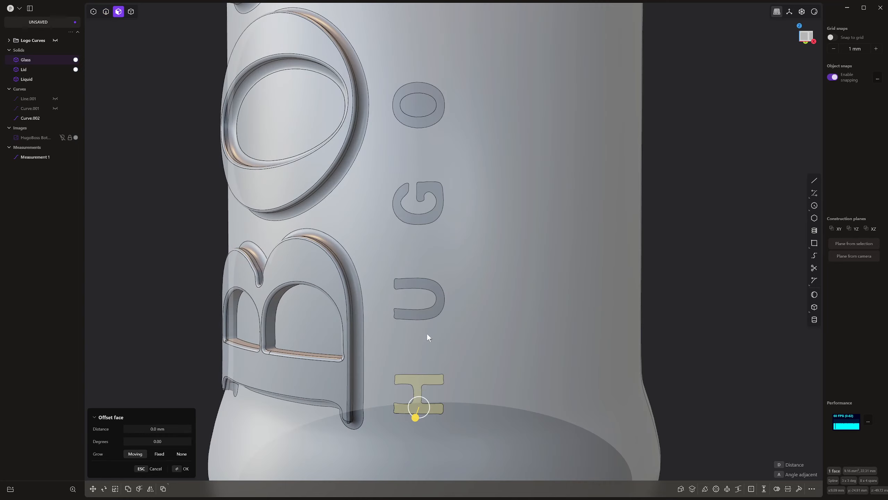
left_click(435, 310)
left_click(437, 182)
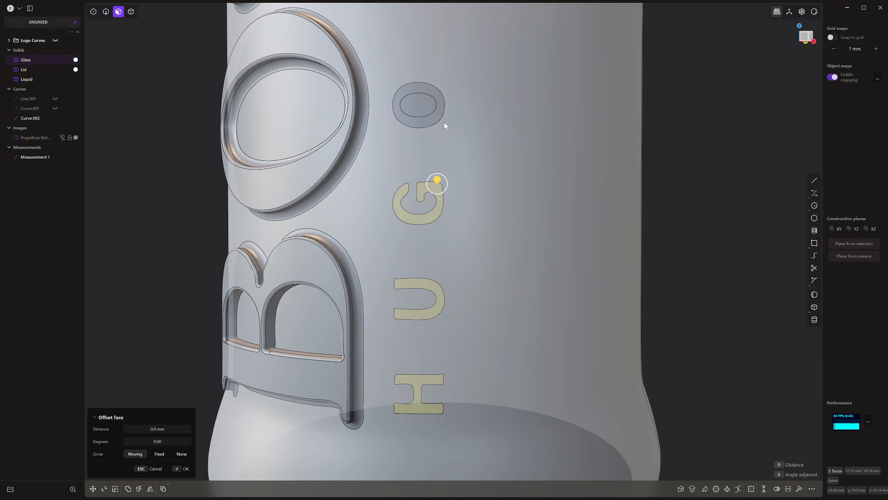
left_click(441, 110)
Add the B, O and both S faces of the small word BOSS to the face selection.
middle_click_drag(461, 132, 480, 319, "shift")
scroll(413, 412, "up", 2)
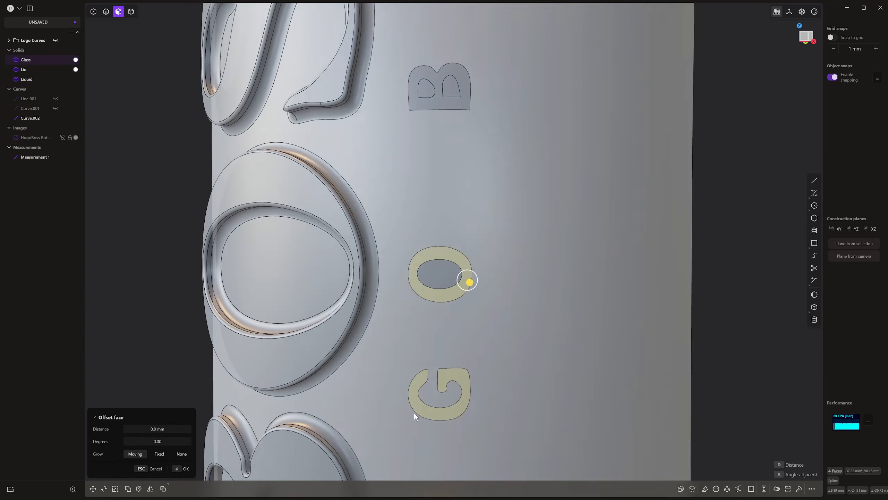
scroll(421, 394, "up", 2)
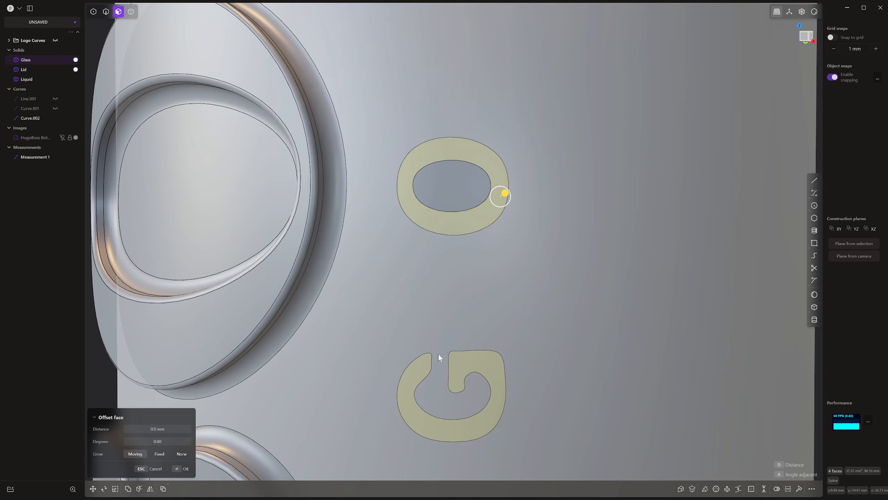
middle_click_drag(480, 72, 472, 326, "shift")
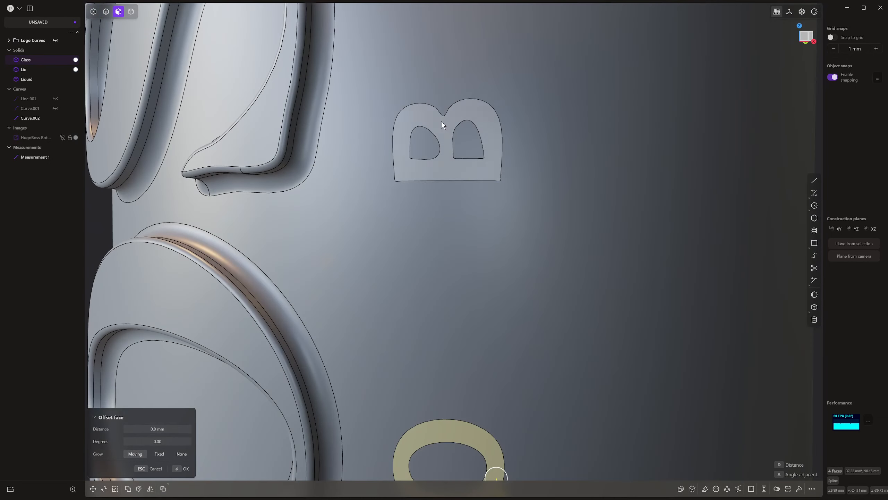
left_click(441, 119)
middle_click_drag(441, 119, 426, 262, "shift")
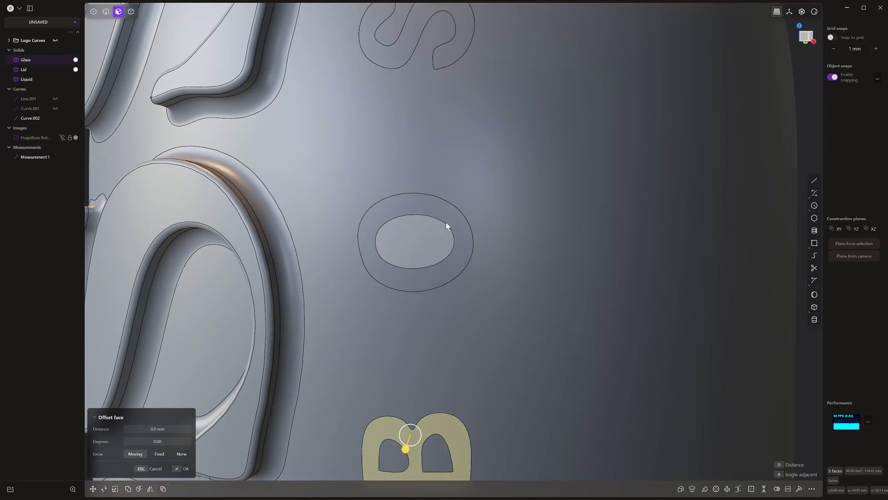
left_click(449, 213, "shift")
scroll(458, 389, "down", 2)
middle_click_drag(451, 216, 461, 405, "shift")
left_click(459, 214, "shift")
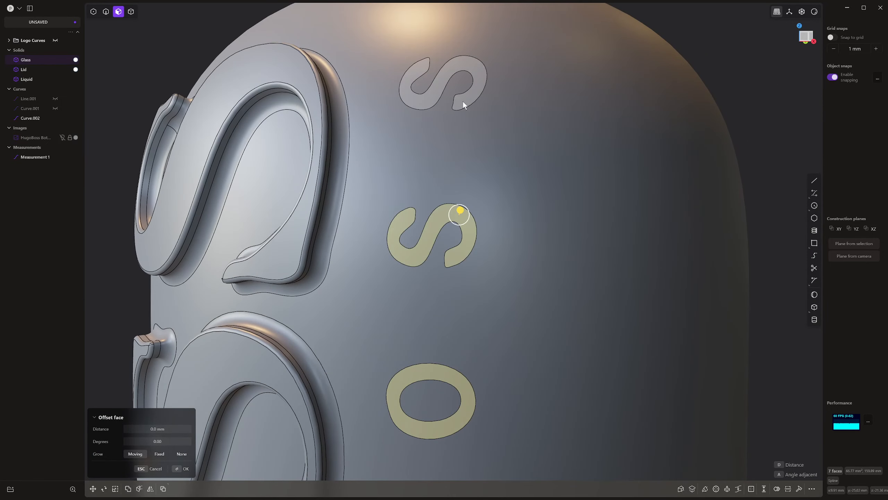
left_click(465, 97, "shift")
Offset the eight small HUGO BOSS letter faces by about -0.31 mm to engrave them into the glass.
scroll(472, 150, "down", 5)
middle_click_drag(463, 209, 469, 137)
scroll(476, 105, "up", 5)
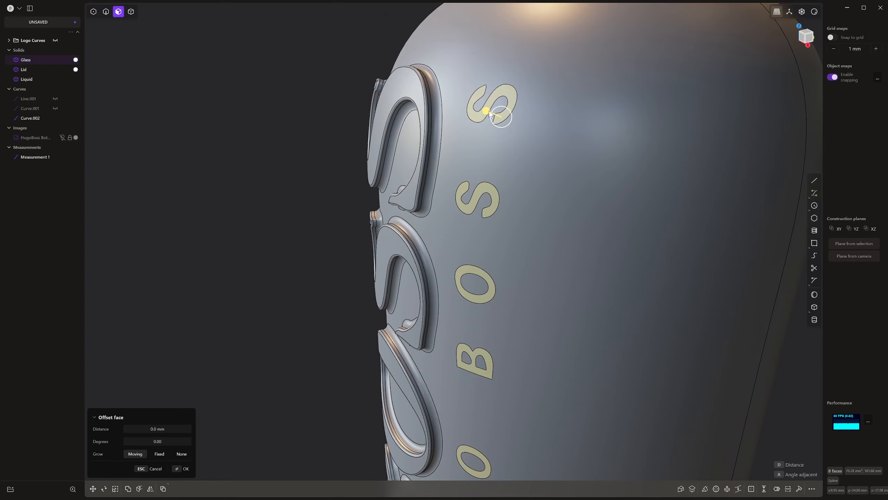
left_click_drag(488, 113, 490, 111)
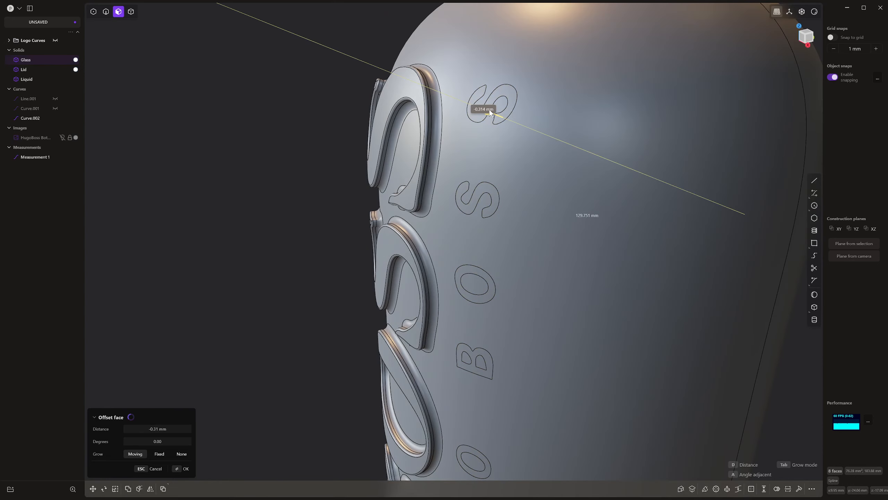
key("Return")
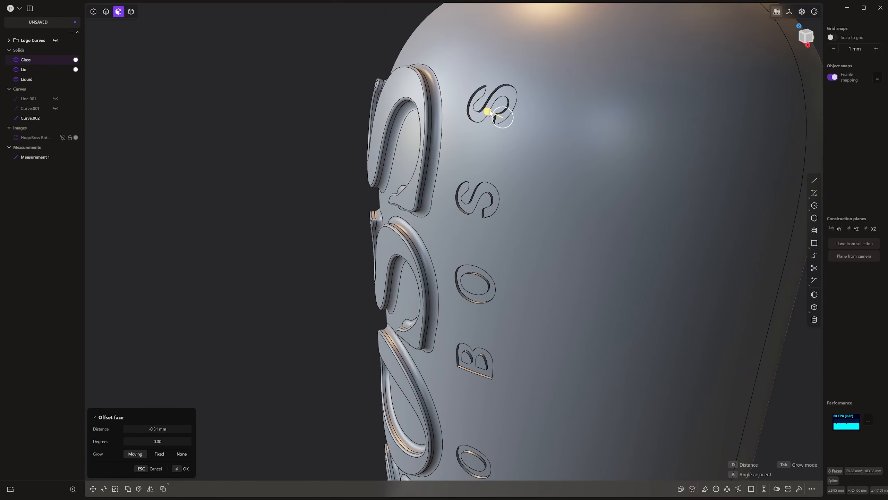
Try a fillet of about 0.17 mm on the outline edge of the engraved small letter H and undo it.
scroll(489, 110, "down", 5)
scroll(448, 287, "up", 5)
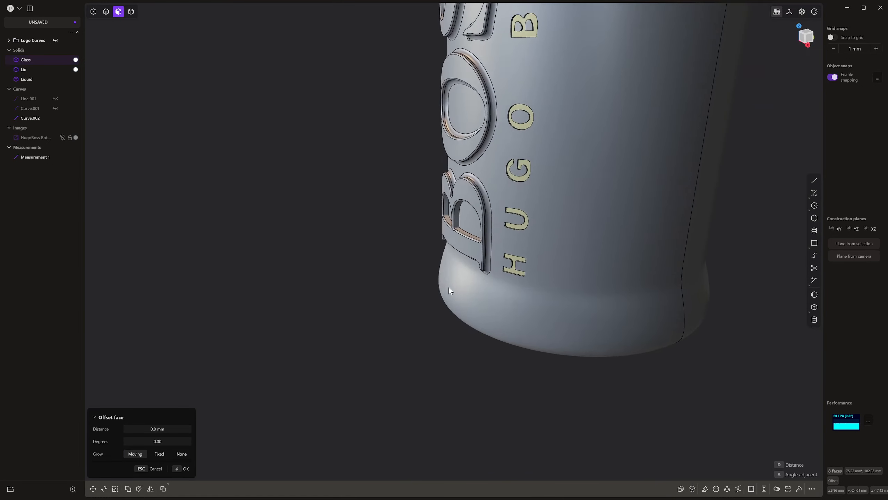
middle_click_drag(561, 250, 563, 228)
scroll(542, 244, "up", 5)
scroll(537, 248, "up", 5)
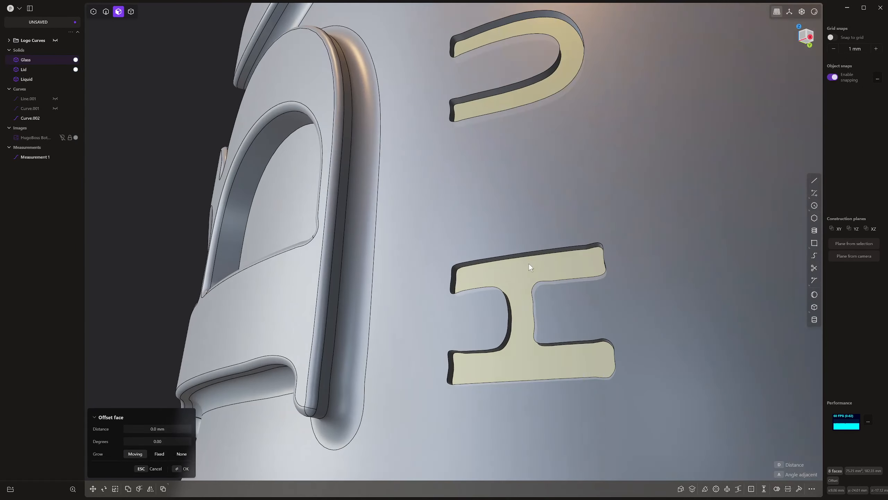
key("2")
left_click(539, 250)
left_click_drag(539, 250, 543, 256)
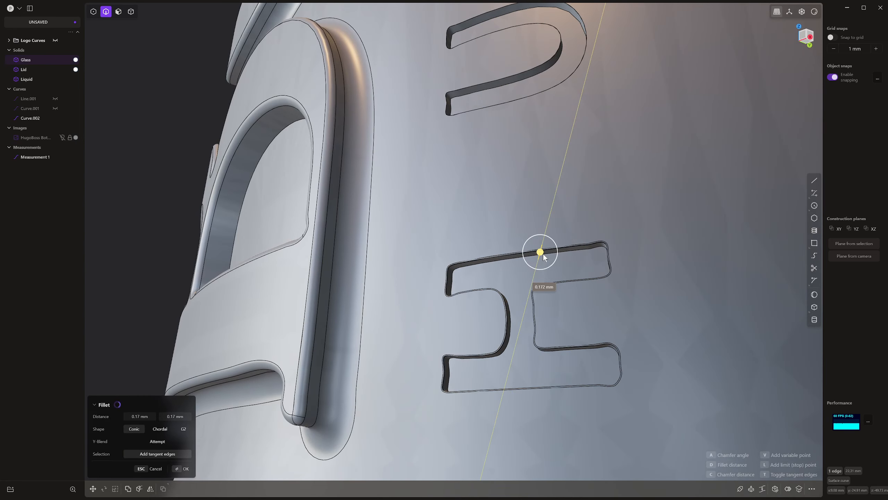
scroll(576, 252, "up", 5)
key("Escape")
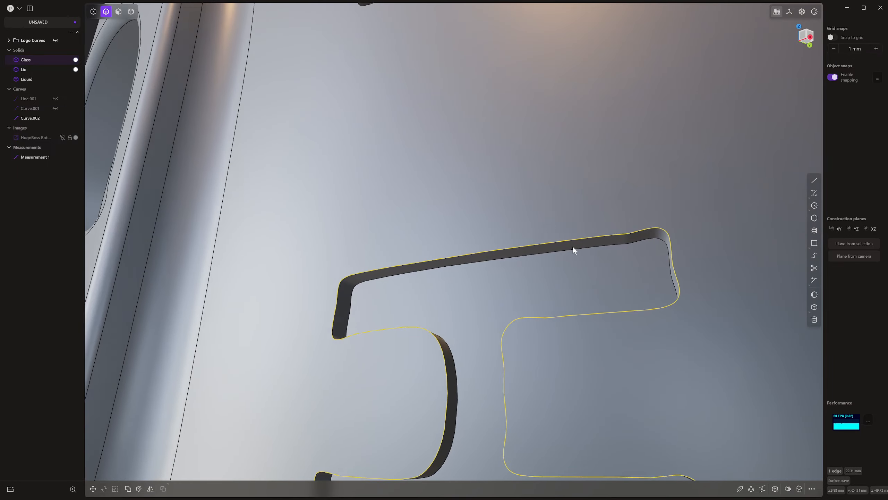
middle_click_drag(572, 246, 564, 285)
scroll(577, 261, "down", 3)
scroll(551, 262, "up", 1)
scroll(564, 285, "down", 1)
key("ctrl+z")
key("ctrl+z")
scroll(561, 272, "down", 5)
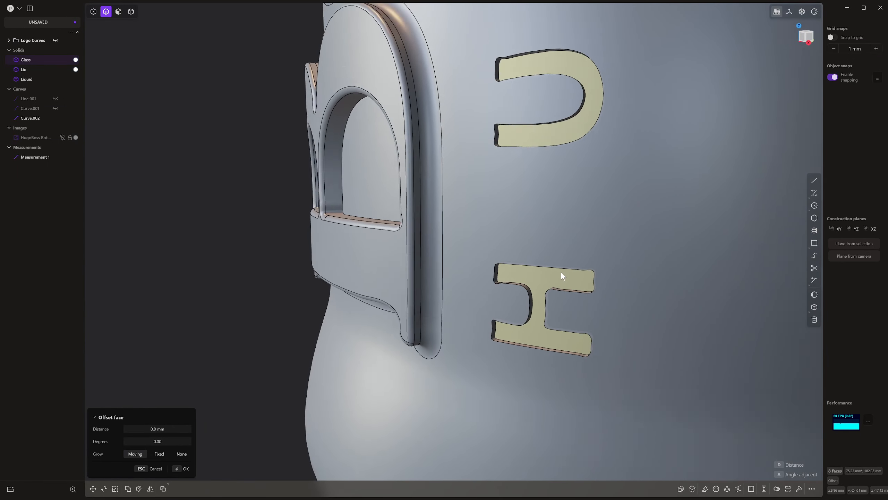
Try a fillet distance of about -0.11 mm on the outline edge of the engraved small letter U.
scroll(560, 273, "down", 3)
scroll(553, 193, "up", 1)
left_click(561, 175)
left_click_drag(561, 175, 562, 176)
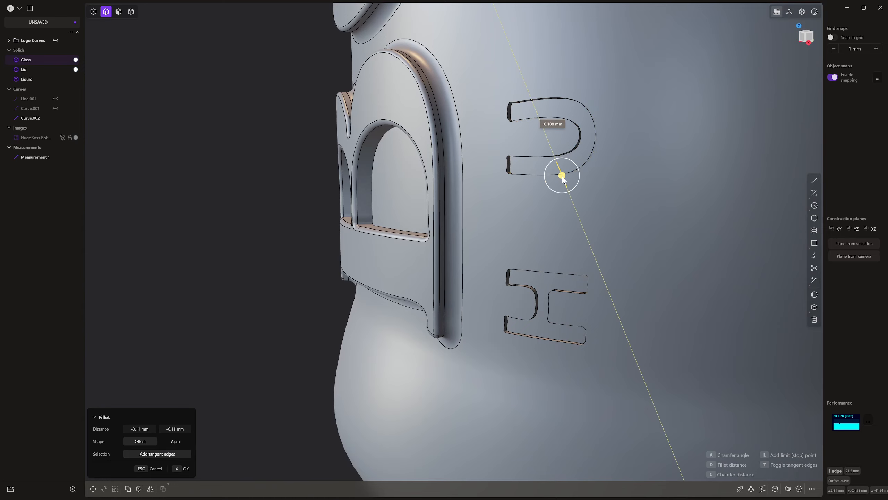
key("Return")
scroll(568, 164, "up", 2)
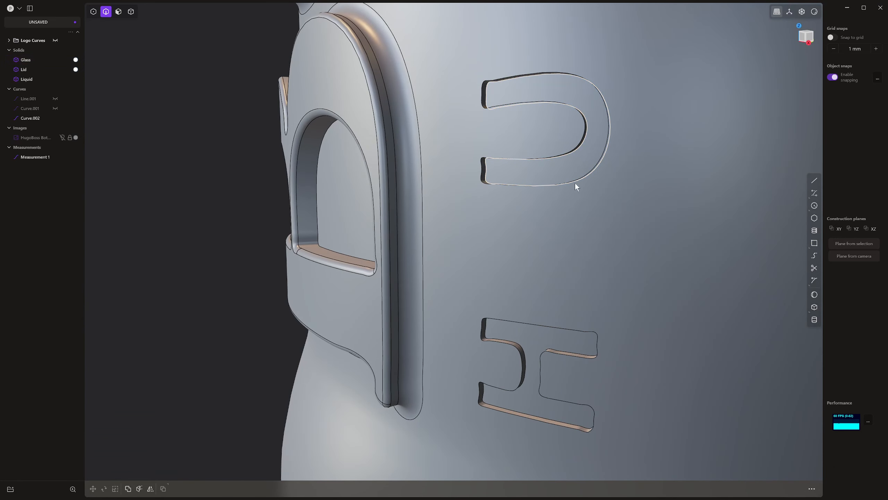
left_click(541, 186)
key("Escape")
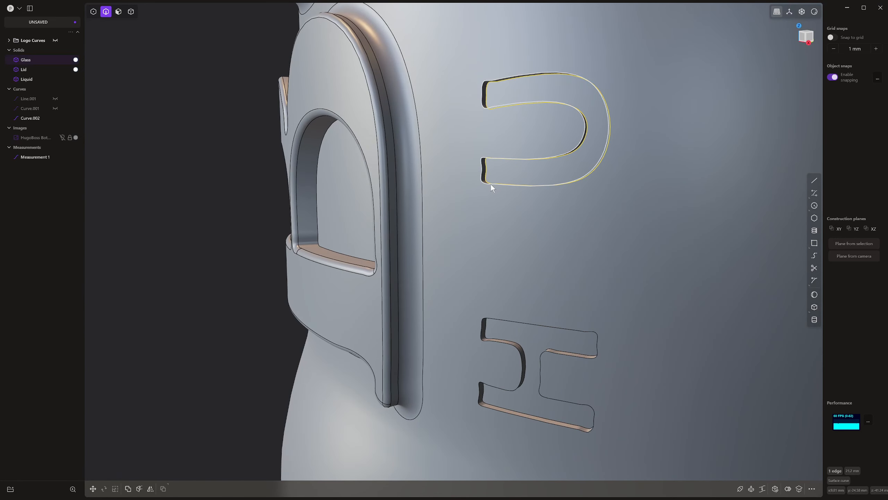
left_click(493, 184)
left_click_drag(493, 184, 498, 182)
Undo the face offset that engraved the small HUGO BOSS lettering.
scroll(518, 192, "down", 5)
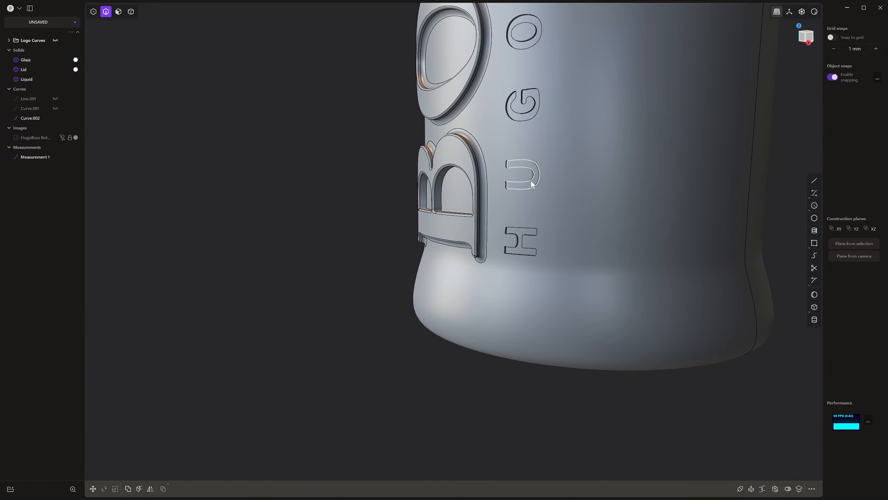
key("ctrl+z")
key("ctrl+z")
scroll(531, 178, "down", 3)
middle_click_drag(531, 178, 486, 348, "shift")
scroll(506, 321, "down", 3)
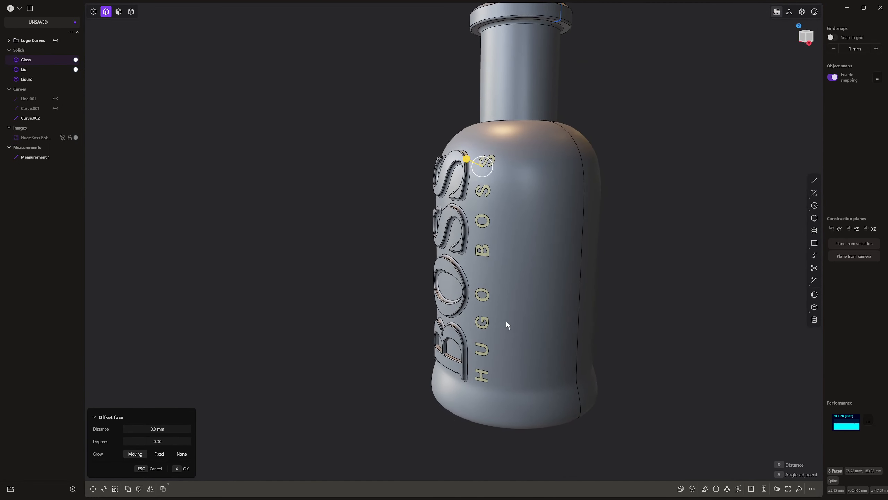
Try Delete Redundant Topology with the small HUGO BOSS letter faces selected.
type("fede")
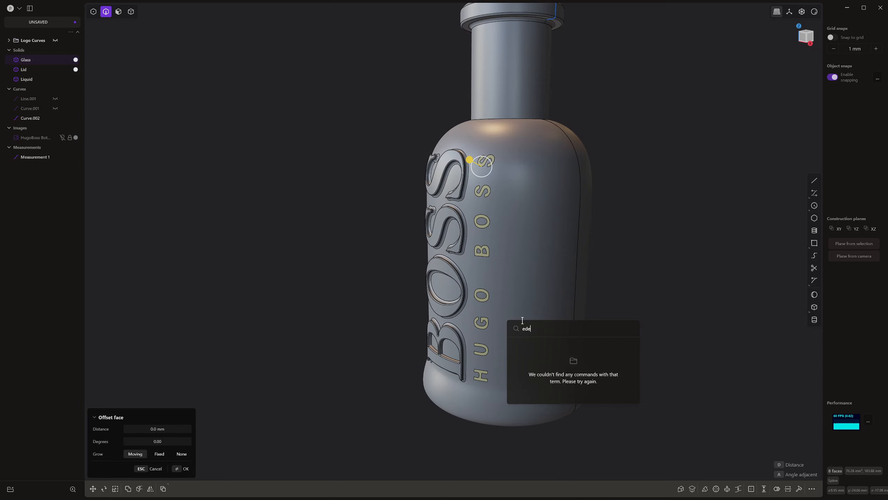
key("BackSpace")
key("BackSpace")
key("BackSpace")
type("del")
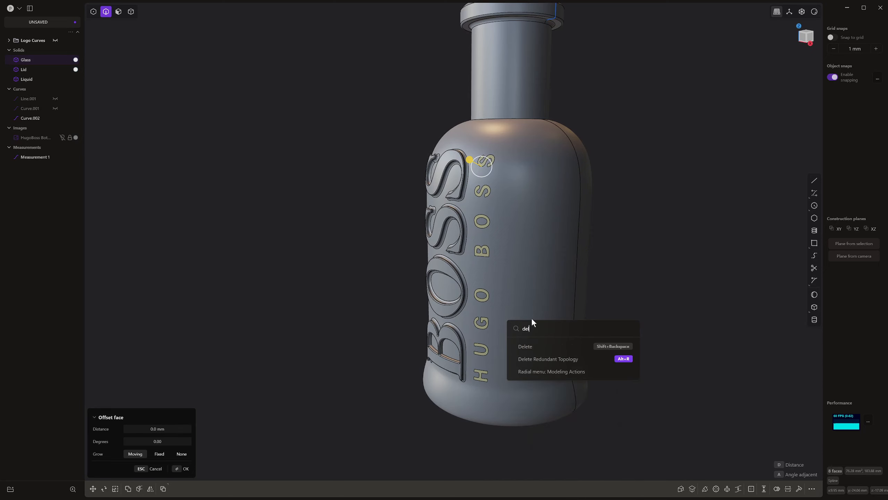
left_click(560, 358)
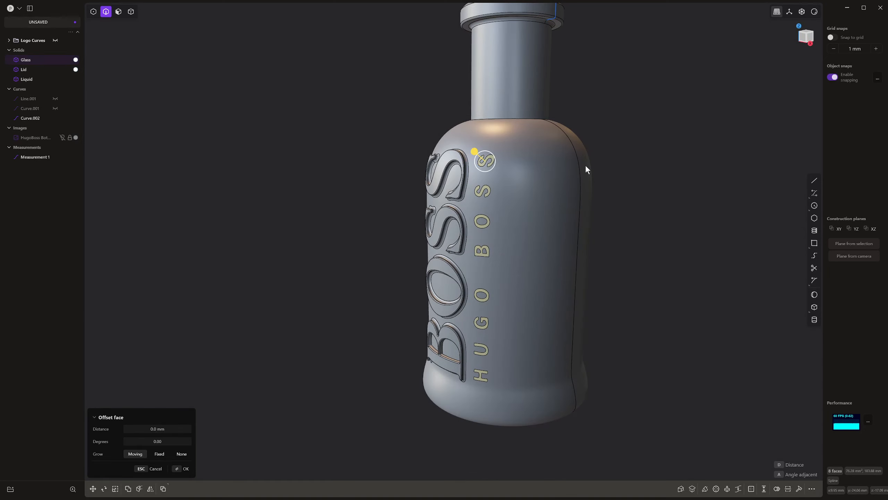
Select the Glass solid and delete its redundant topology to clear the small HUGO BOSS imprint.
key("Escape")
key("3")
left_click(527, 148)
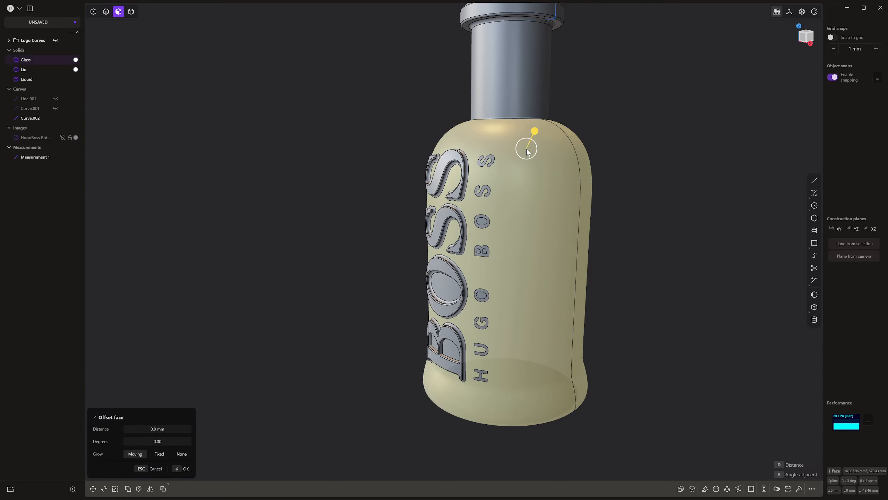
left_click(558, 141)
type("f")
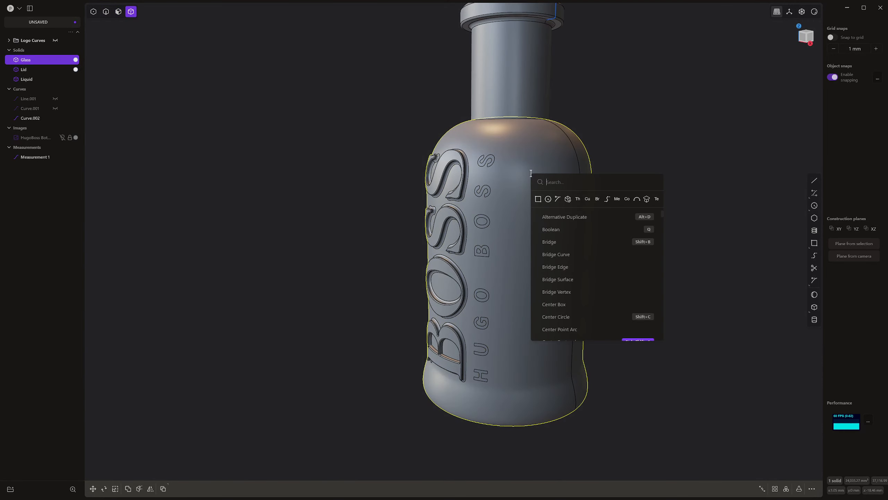
type("del")
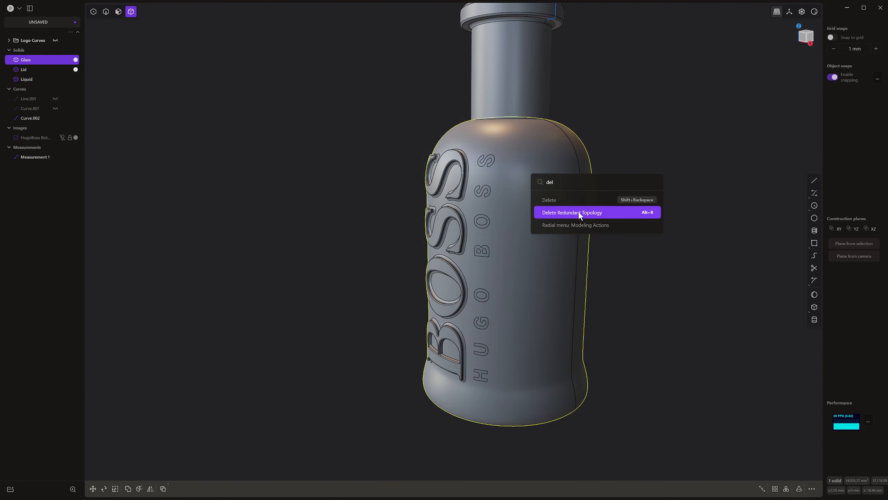
left_click(578, 212)
scroll(503, 179, "up", 6)
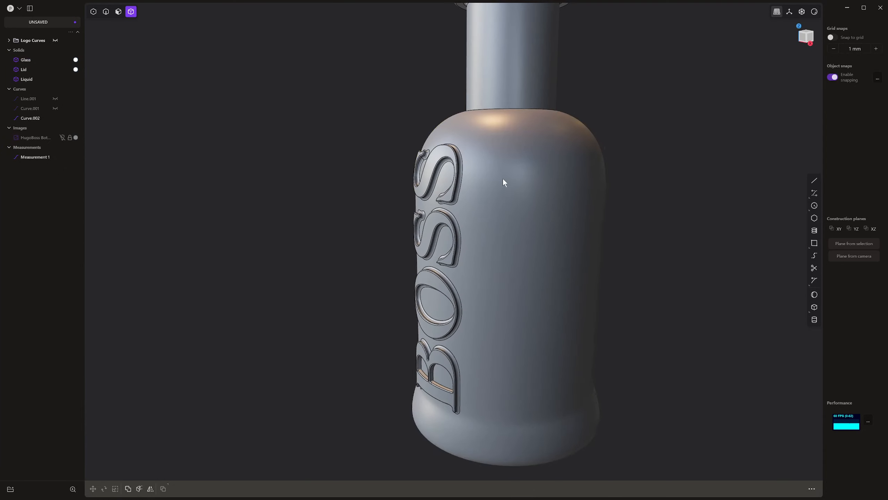
scroll(512, 182, "down", 4)
Show the Logo Curves group and select all curves of the small HUGO BOSS lettering.
middle_click_drag(514, 206, 518, 179, "shift")
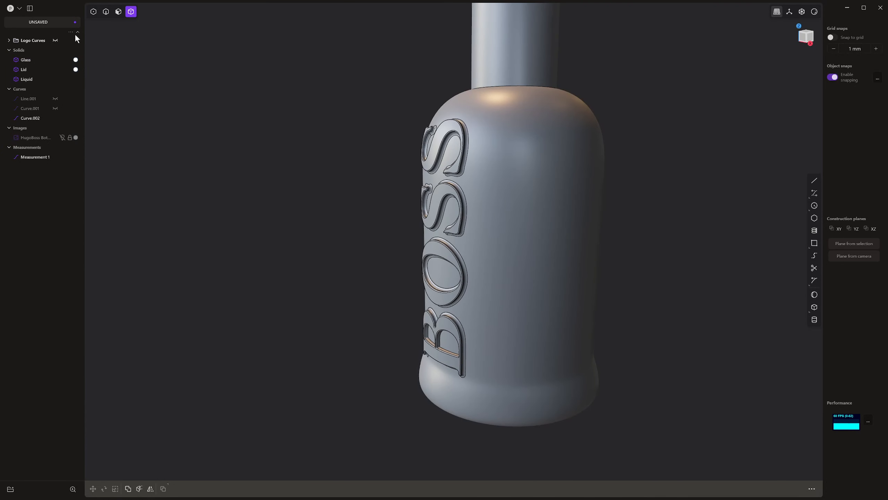
left_click(55, 40)
middle_click_drag(342, 158, 413, 148)
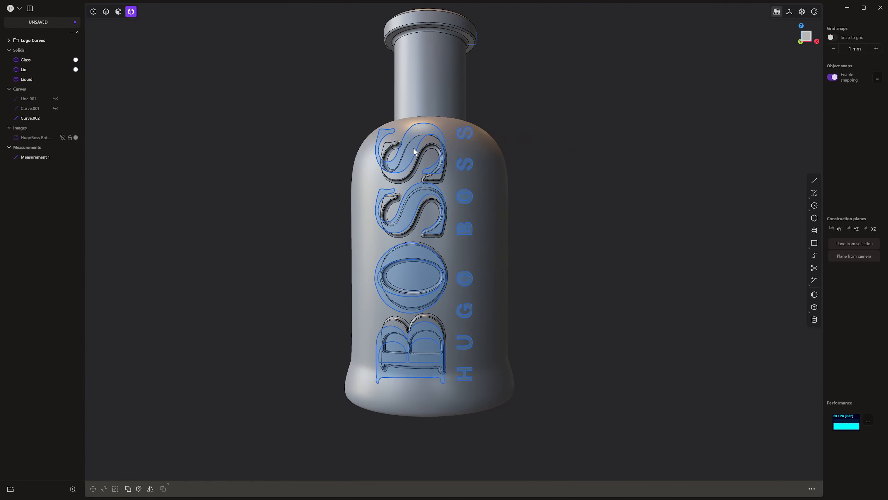
key("2")
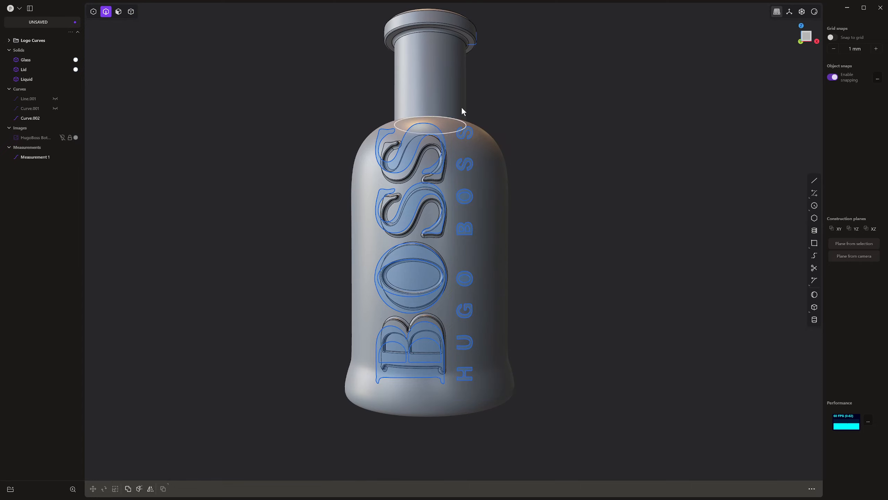
left_click_drag(517, 406, 518, 407)
Start Rebuild Curve on the small lettering curves with the # Points method and 60 points.
type("f")
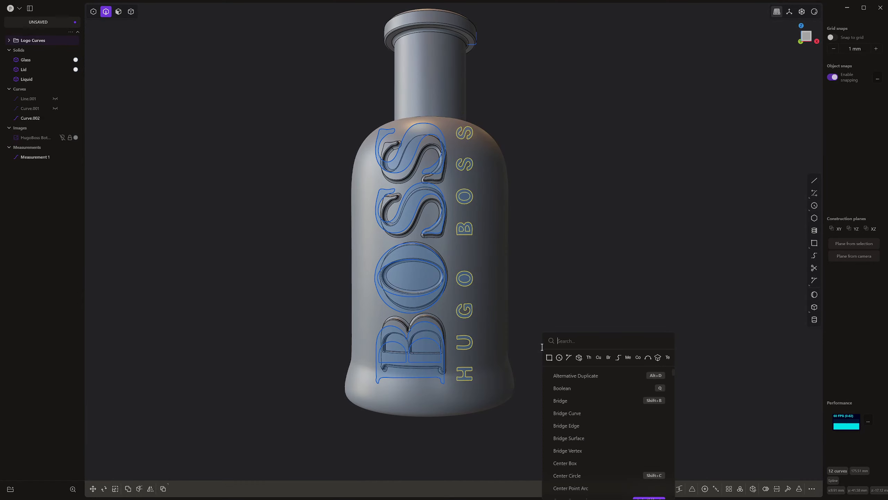
type("reb")
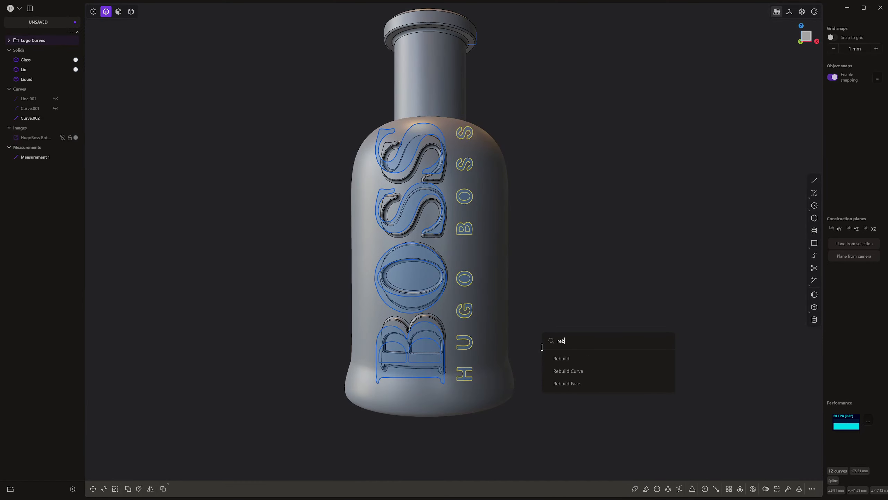
left_click(607, 373)
scroll(453, 186, "up", 5)
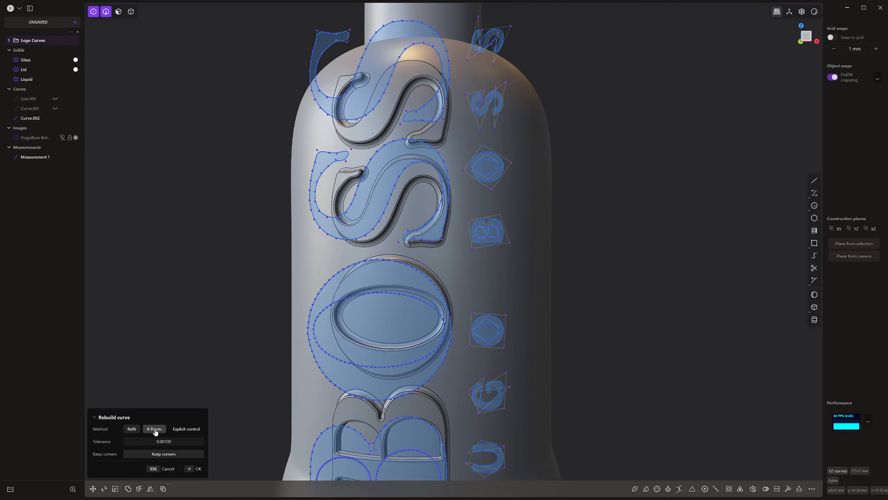
left_click(160, 442)
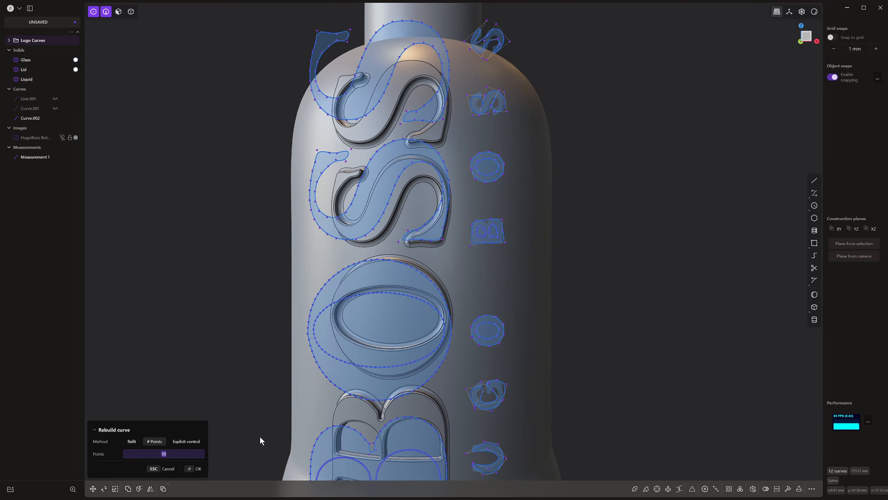
type("60")
scroll(539, 219, "up", 10)
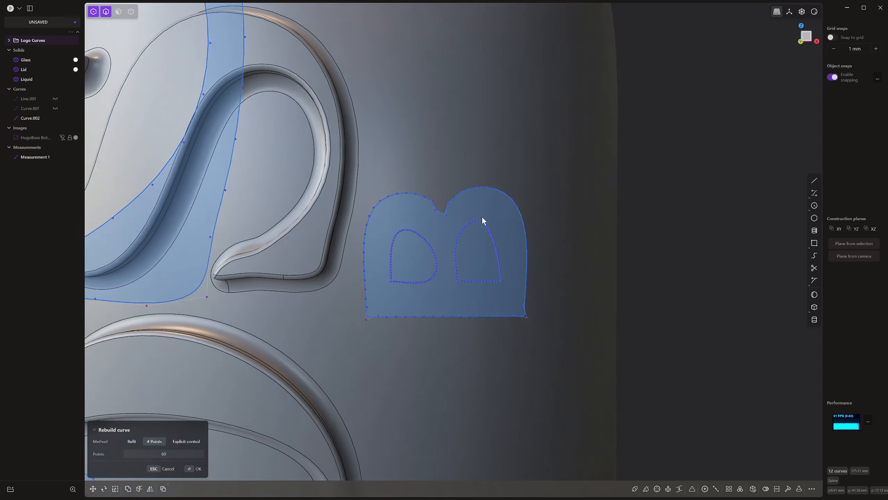
scroll(483, 219, "down", 2)
Set the rebuild to 45 points, check the shapes of the small letters, and apply it.
left_click(181, 454)
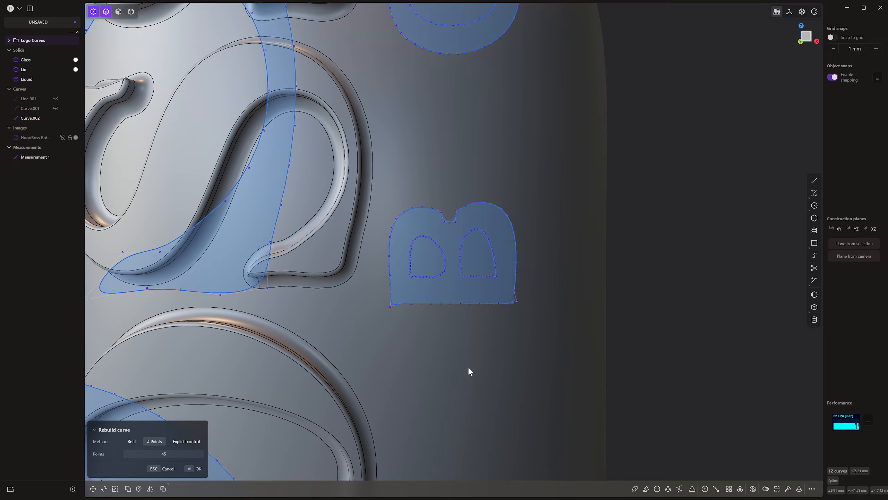
scroll(526, 278, "up", 5)
scroll(533, 441, "down", 5)
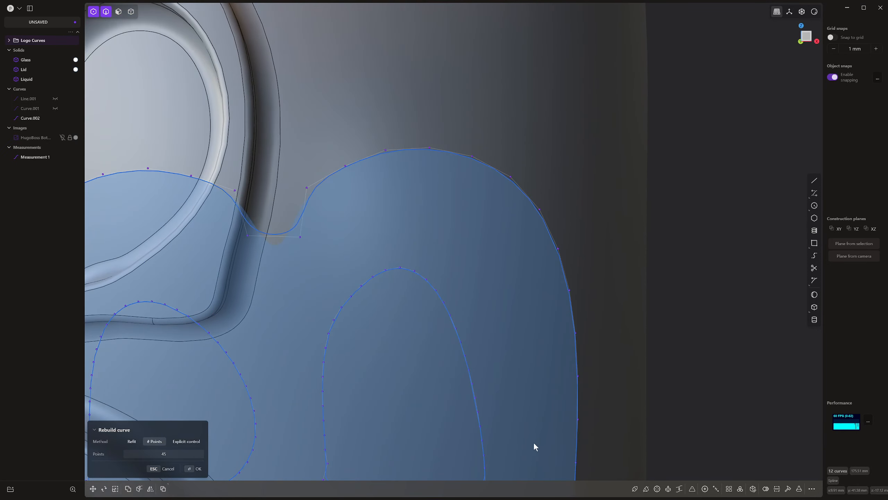
scroll(484, 364, "down", 8)
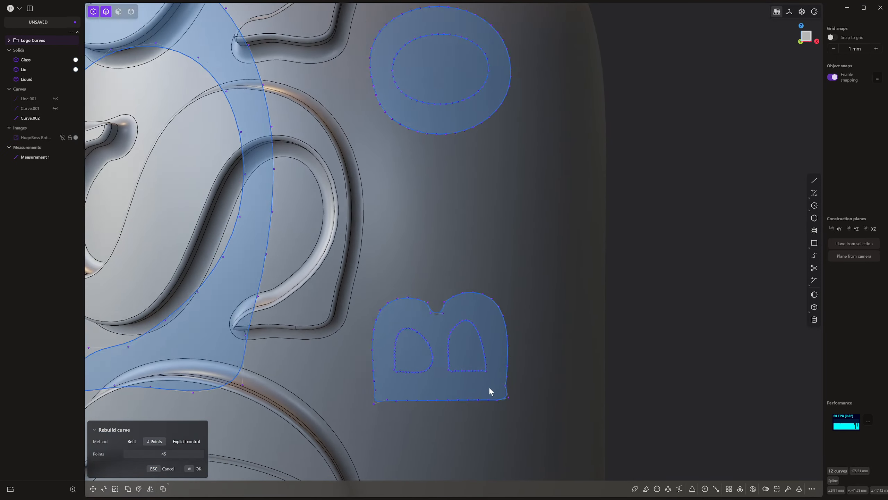
middle_click_drag(468, 233, 454, 300, "shift")
scroll(462, 138, "up", 2)
scroll(456, 134, "up", 3)
mouse_move(429, 180)
middle_mouse_down("shift")
mouse_move(452, 208)
mouse_move(472, 301)
middle_mouse_up("shift")
middle_click_drag(525, 10, 500, 280, "shift")
scroll(500, 280, "down", 4)
mouse_move(498, 378)
middle_mouse_down("shift")
mouse_move(491, 470)
mouse_move(501, 174)
middle_mouse_up("shift")
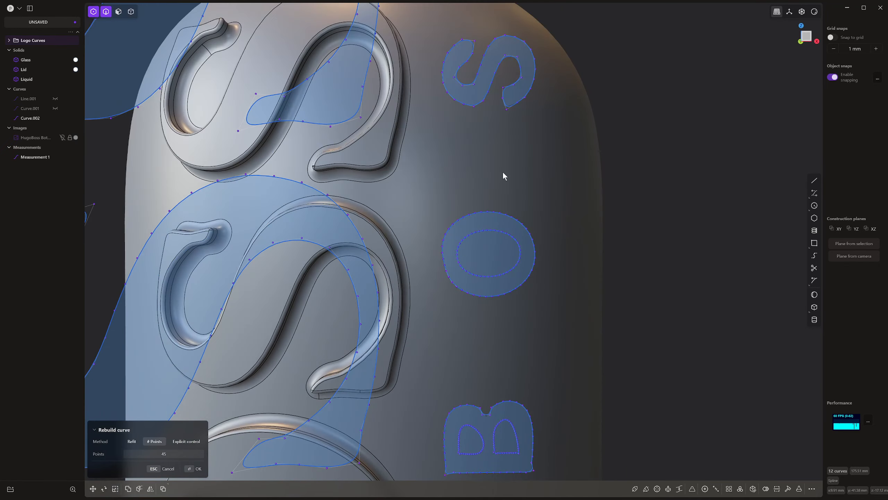
scroll(492, 189, "down", 3)
scroll(532, 212, "down", 4)
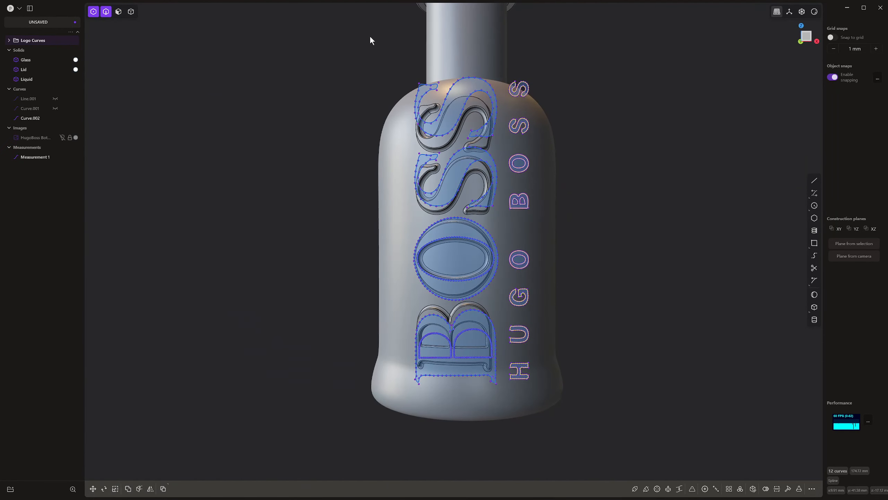
Select the large BOSS logo curves and hide them.
key("2")
left_click_drag(399, 62, 502, 410)
left_click(575, 150)
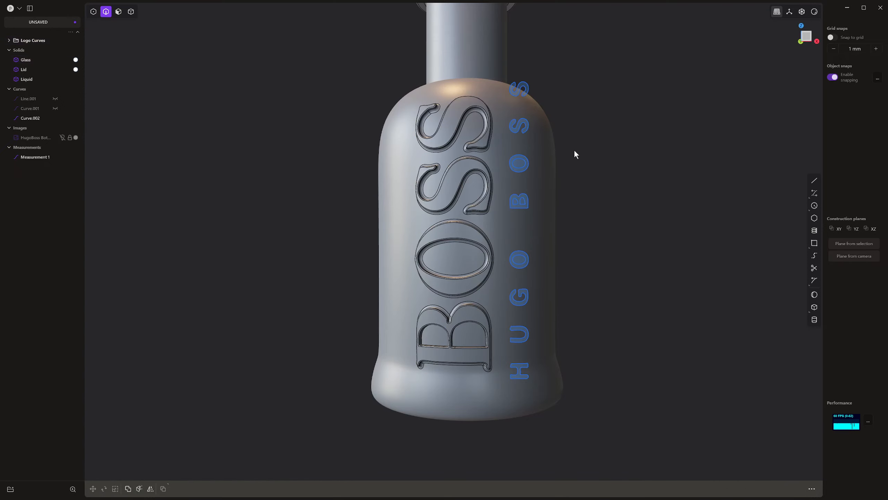
Clean up the corner and edge control points on the outline of the small letter H.
scroll(541, 131, "up", 8)
middle_click_drag(527, 451, 517, 228, "shift")
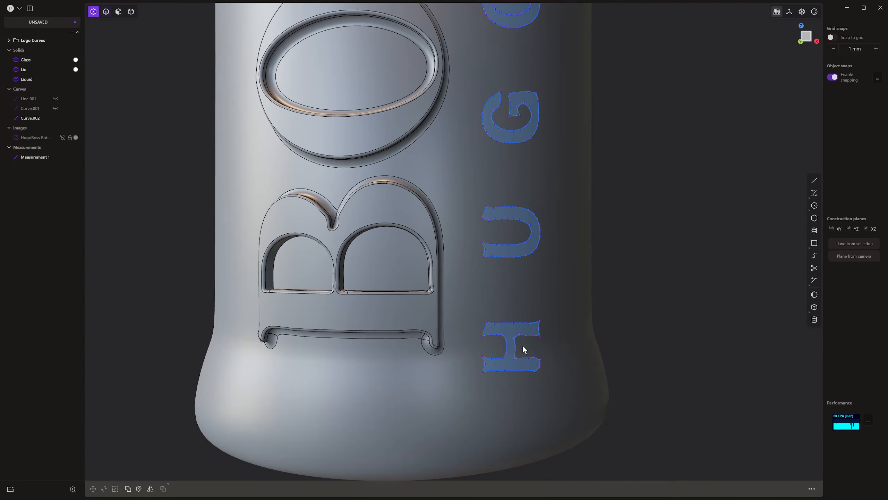
scroll(522, 345, "up", 6)
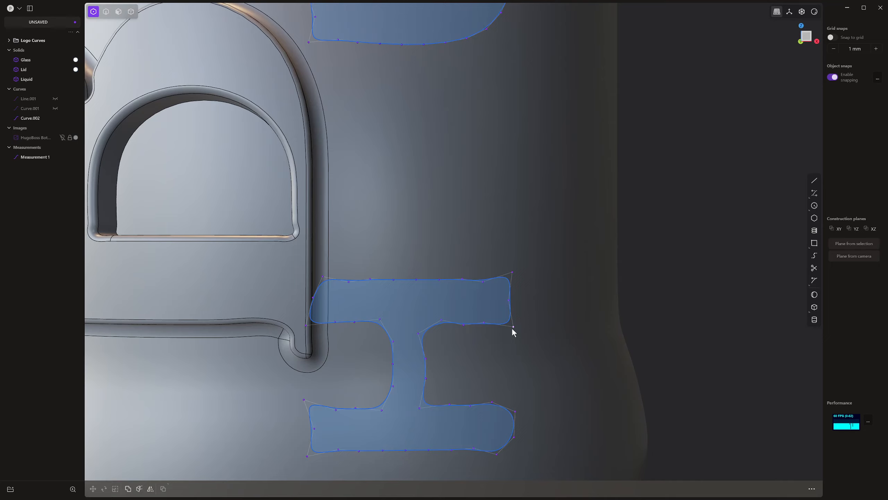
left_click(513, 327)
middle_click_drag(451, 344, 474, 371, "shift")
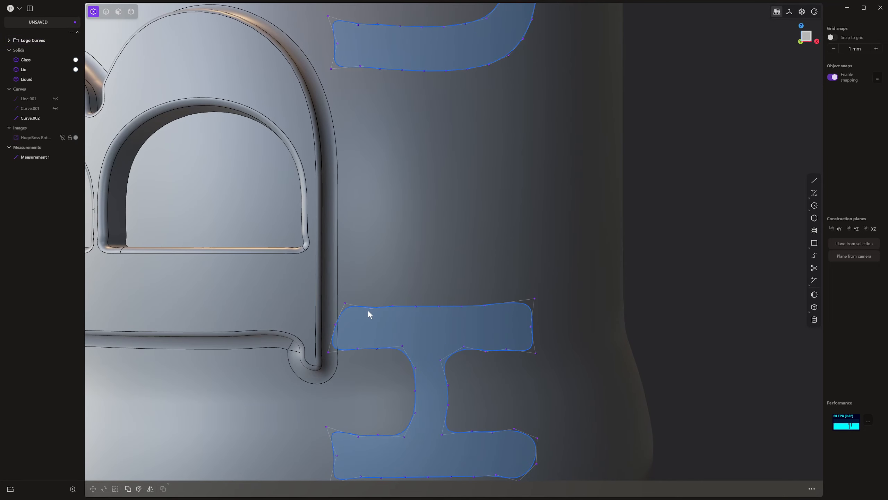
middle_click_drag(356, 367, 357, 333, "shift")
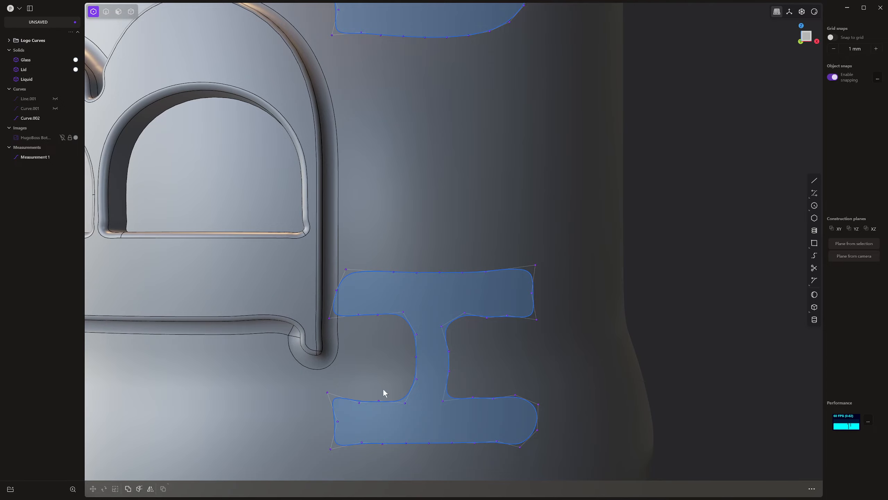
scroll(361, 417, "up", 4)
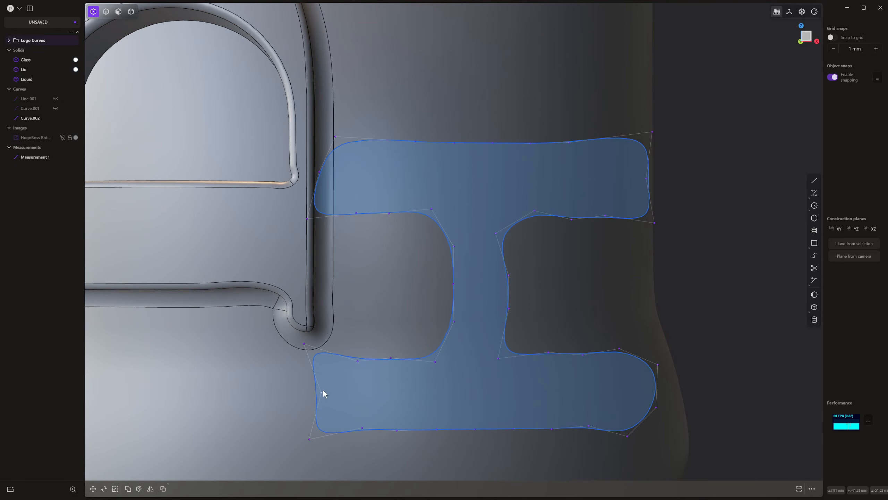
left_click(387, 404)
Examine the control points of the small U, G and O outlines for uneven corners.
scroll(388, 402, "down", 1)
middle_click_drag(387, 404, 297, 403, "shift")
scroll(407, 343, "down", 4)
middle_click_drag(408, 337, 448, 462, "shift")
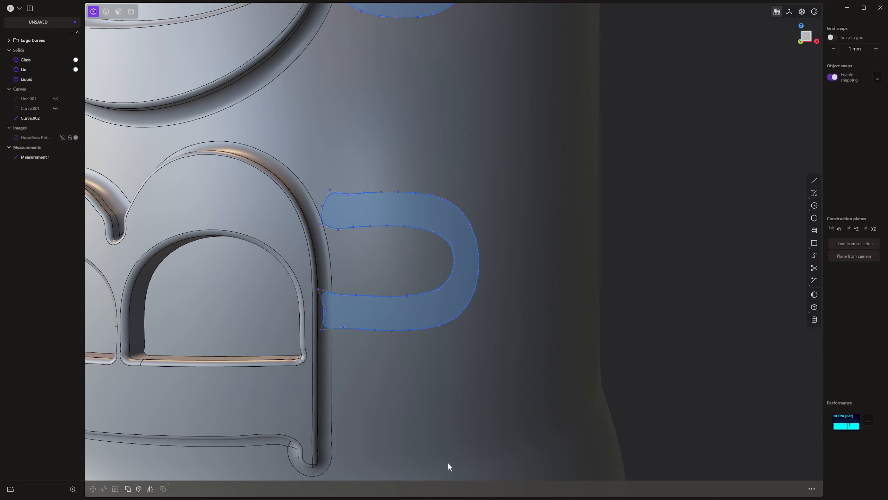
middle_click_drag(349, 232, 352, 255, "shift")
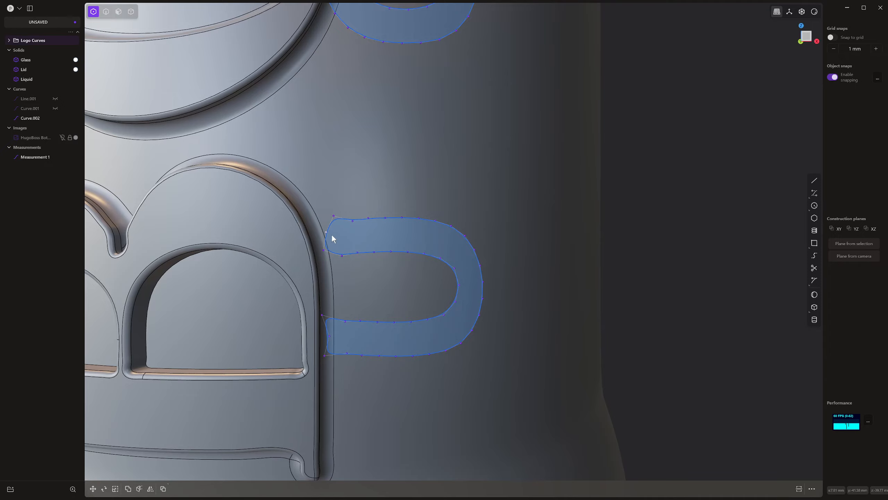
middle_click_drag(416, 235, 436, 492, "shift")
middle_click_drag(468, 209, 477, 306, "shift")
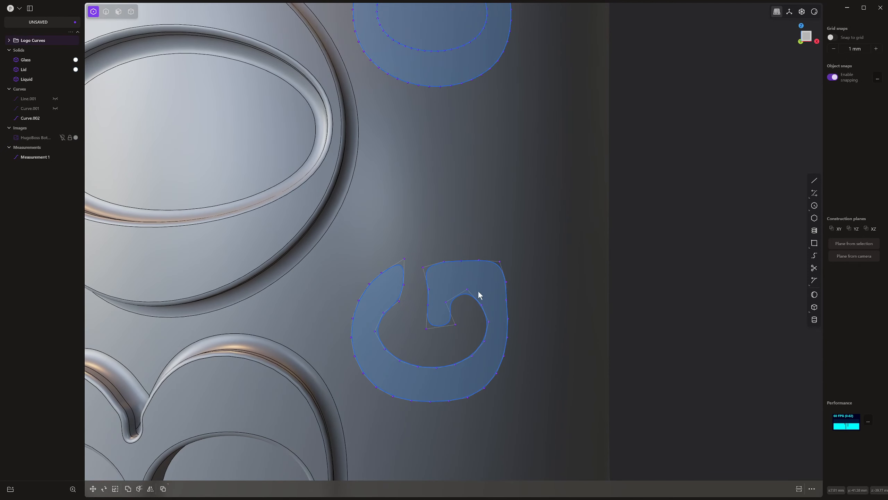
scroll(496, 266, "up", 3)
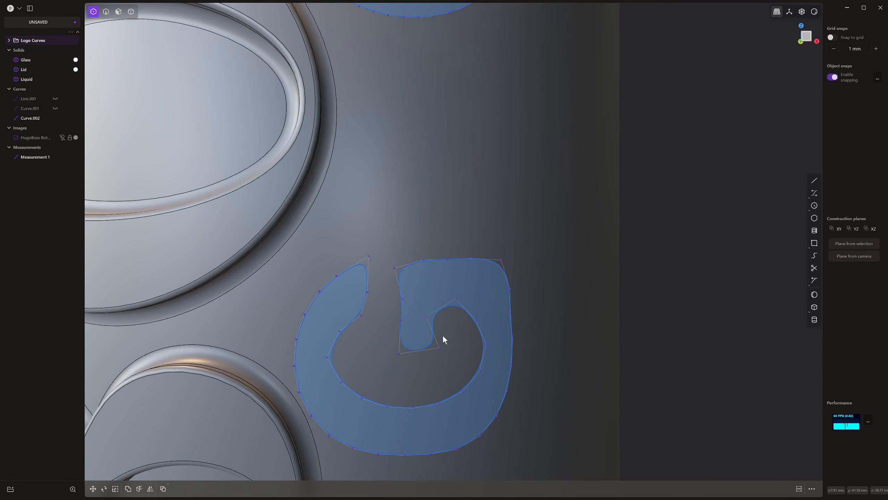
scroll(438, 272, "down", 3)
middle_click_drag(438, 272, 432, 368, "shift")
scroll(423, 206, "up", 3)
middle_click_drag(423, 207, 479, 495, "shift")
middle_click_drag(445, 435, 436, 359, "shift")
Clean up the lower corner control points of the two inner openings of the small letter B.
scroll(416, 366, "up", 8)
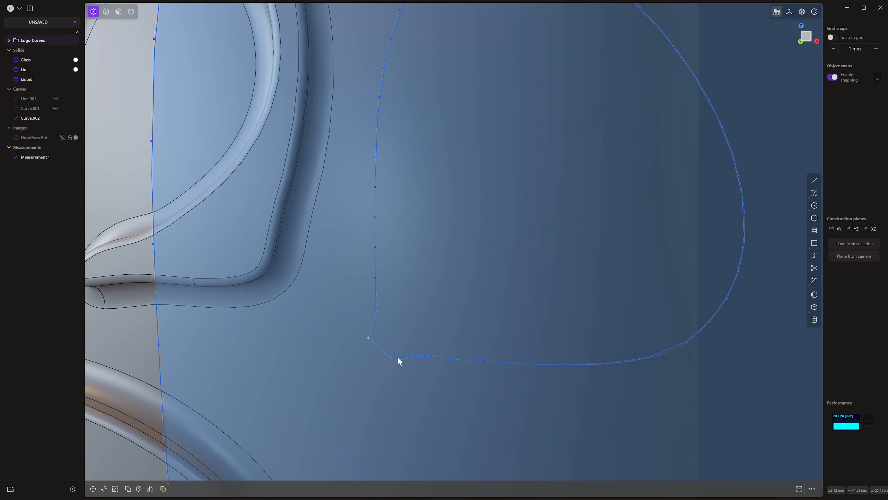
scroll(397, 360, "down", 5)
middle_click_drag(362, 384, 314, 380, "shift")
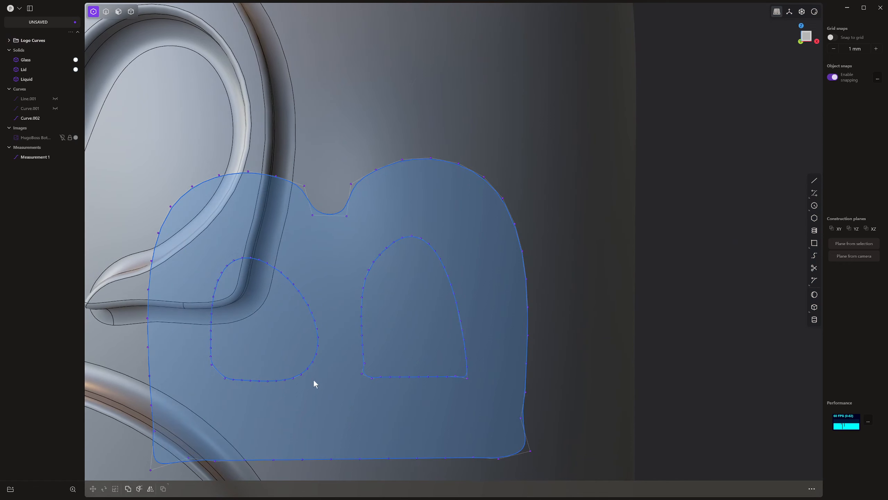
left_click_drag(231, 378, 216, 376)
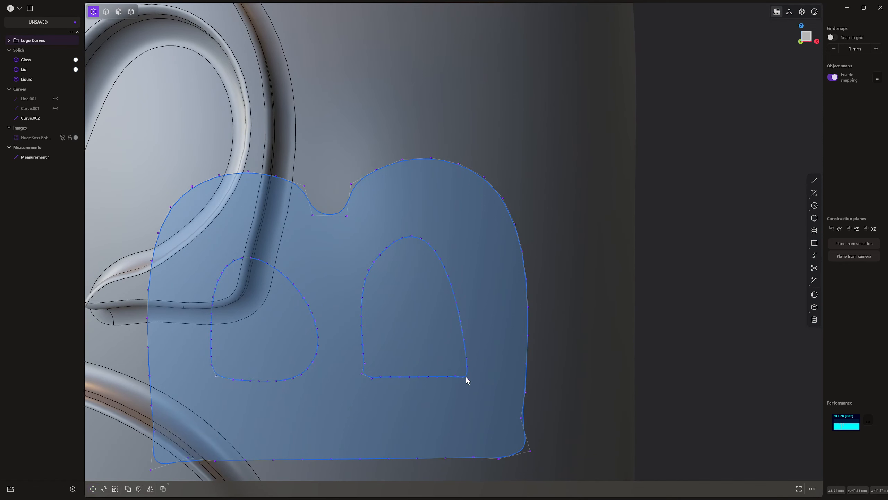
left_click_drag(466, 378, 464, 377)
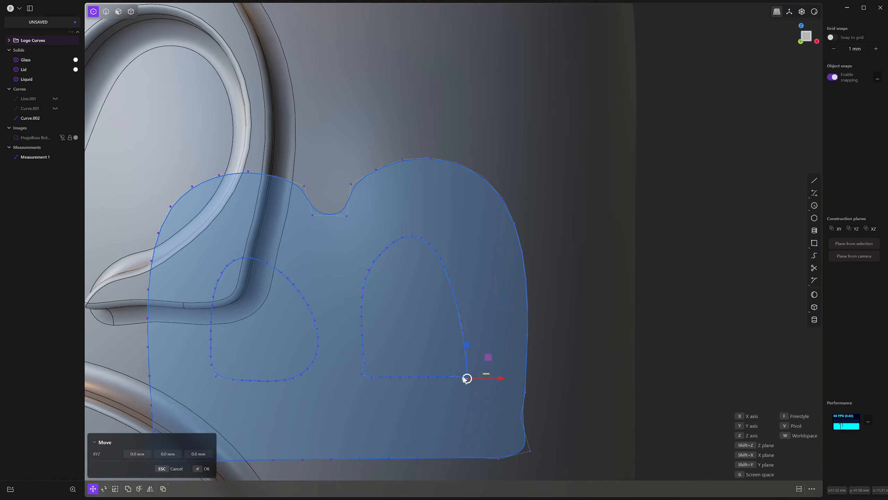
left_click(361, 373)
key("g")
scroll(390, 358, "down", 5)
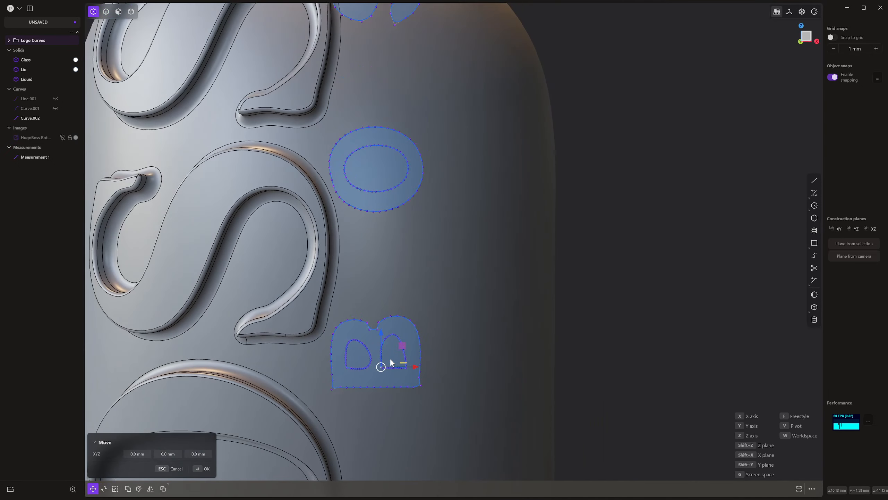
scroll(394, 349, "up", 5)
key("x")
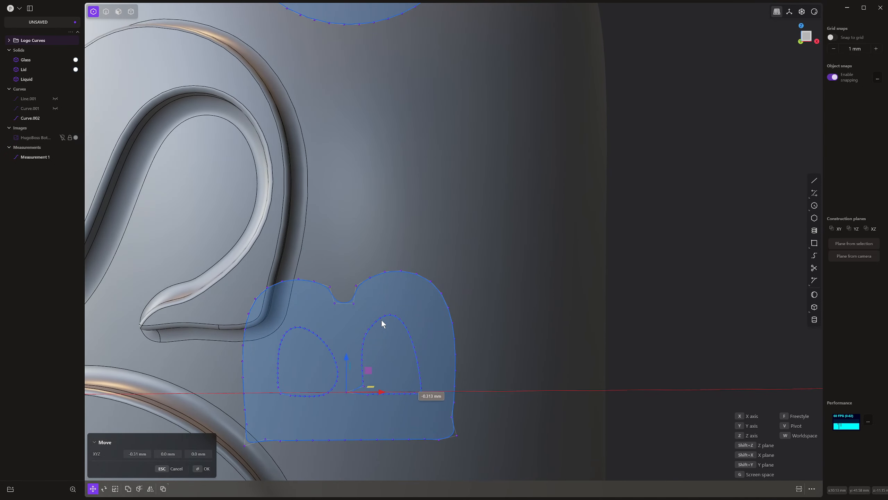
key("Escape")
Move the lower-left corner control point of the small B's right inner opening by -0.07 mm in X and 0.04 mm in Z.
scroll(363, 379, "up", 5)
scroll(363, 379, "up", 2)
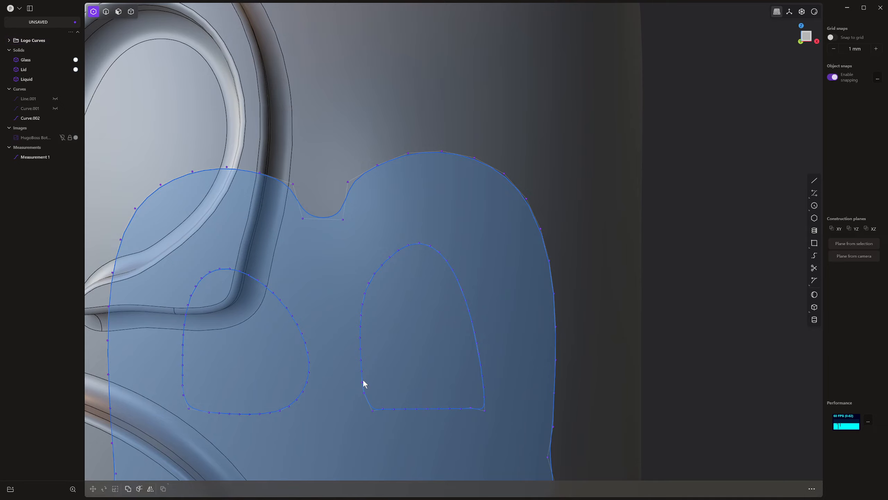
scroll(363, 379, "down", 3)
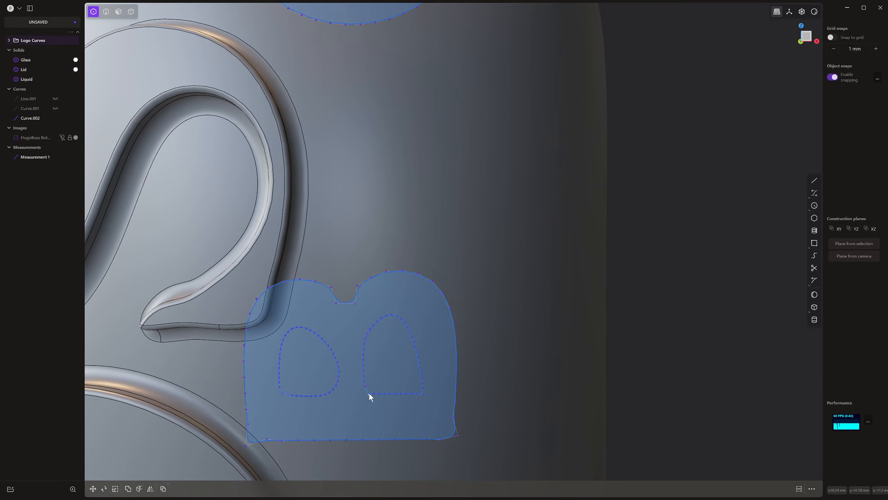
key("g")
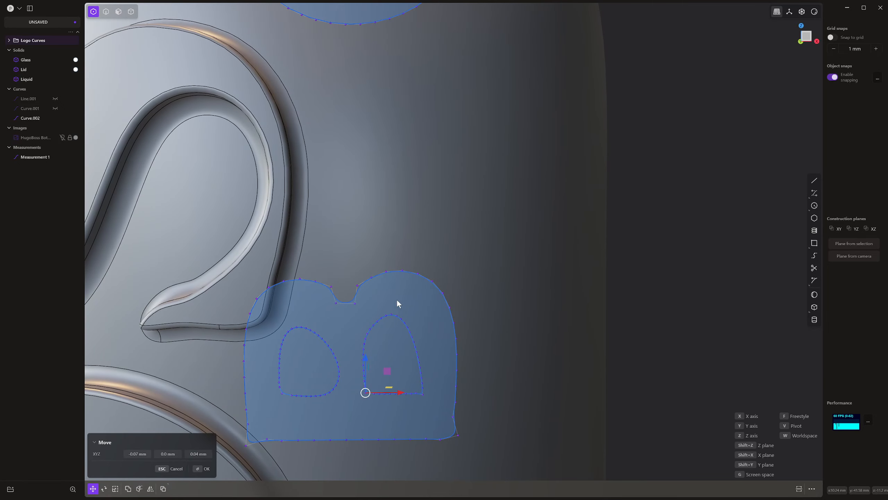
middle_click_drag(397, 300, 395, 442, "shift")
scroll(385, 341, "down", 10)
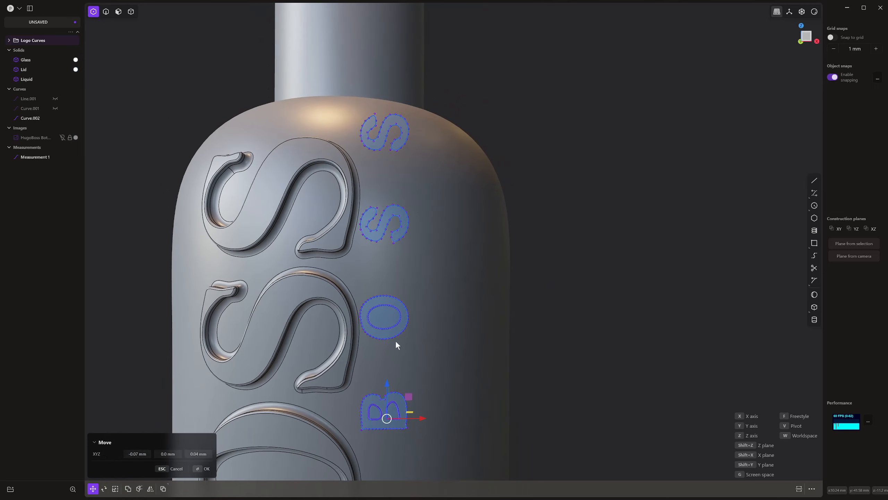
key("2")
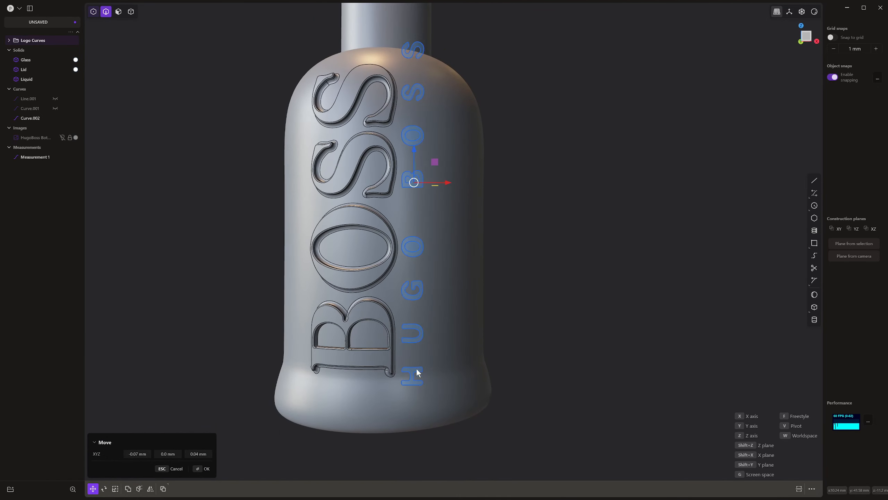
scroll(416, 373, "up", 3)
scroll(416, 366, "down", 3)
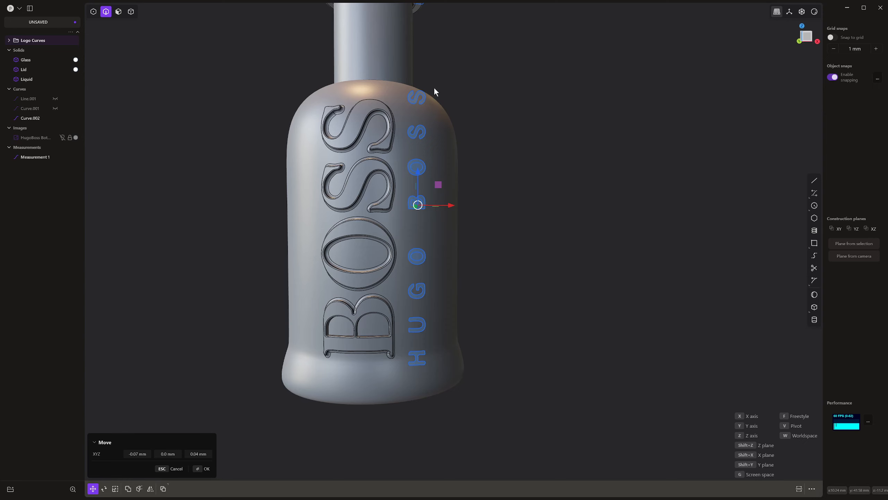
right_click(447, 120)
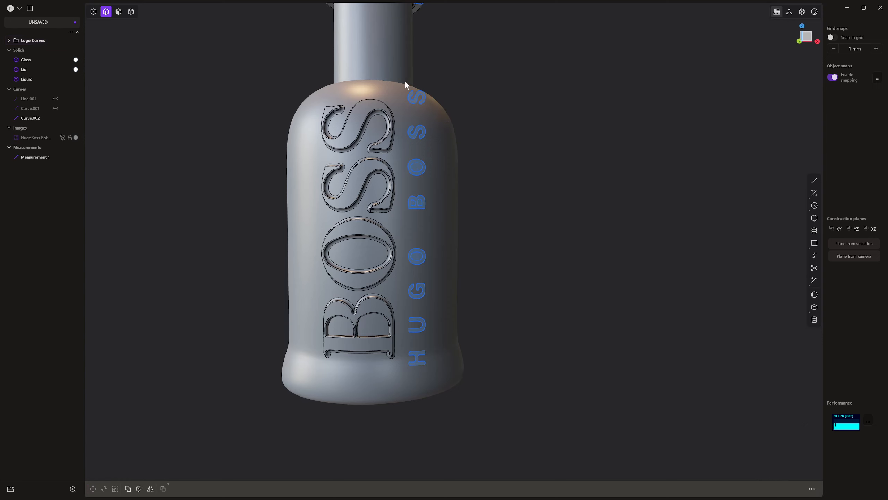
Select all small HUGO BOSS curves and try to imprint them onto the glass body with the Vector method and Hide occlusion.
left_click_drag(406, 85, 471, 421)
key("shift+i")
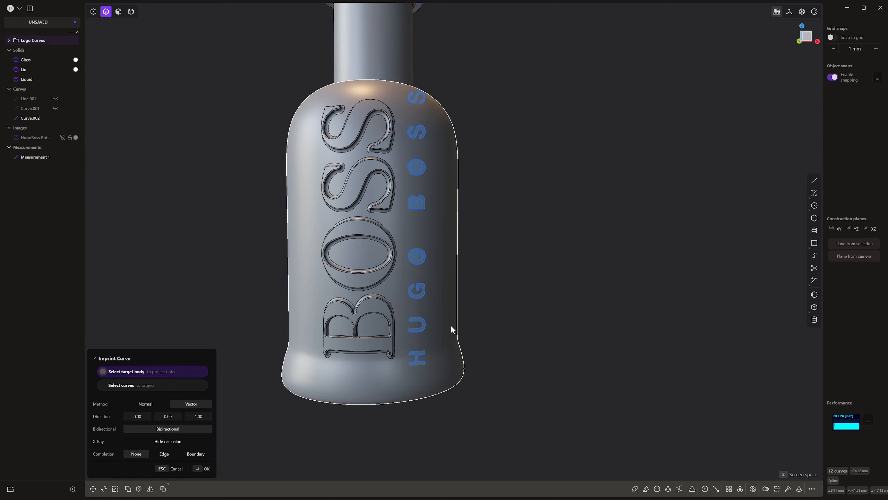
left_click(440, 303)
left_click(164, 444)
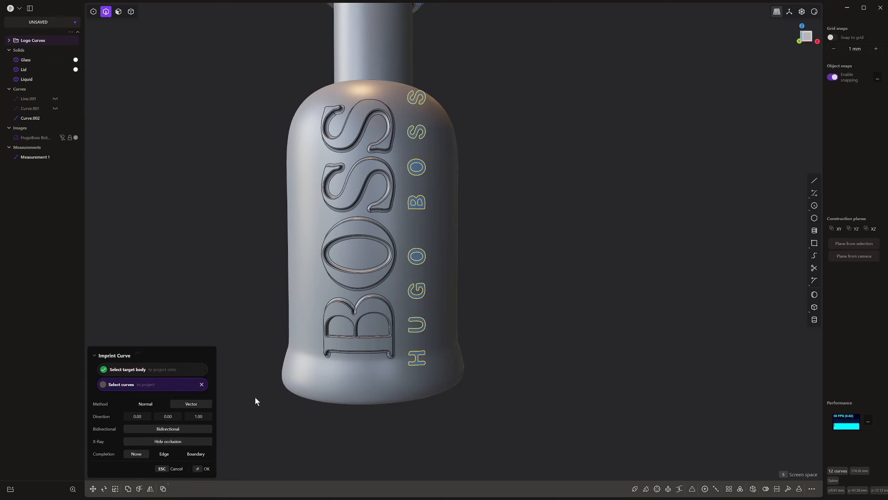
middle_click_drag(461, 304, 401, 197)
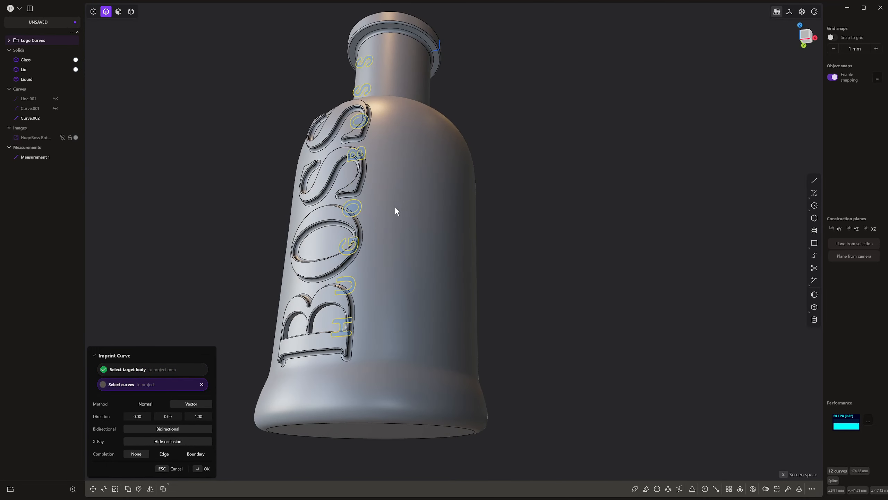
key("Escape")
Try the Imprint Curve of the small lettering on the glass body again, viewing the bottle from the front.
middle_click_drag(389, 241, 412, 278)
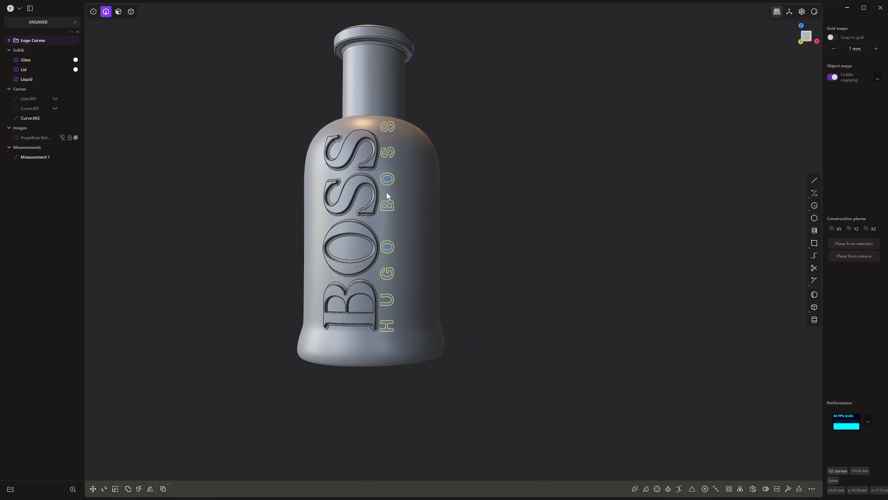
key("shift+i")
left_click(407, 191)
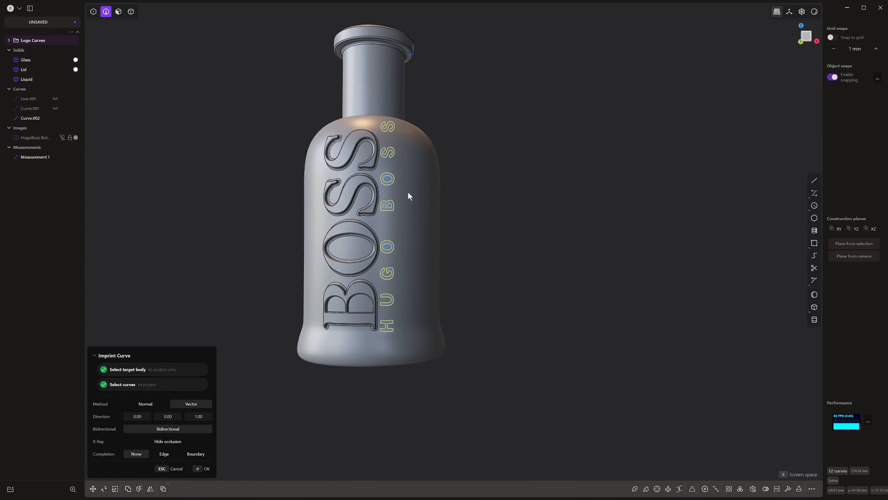
middle_click_drag(399, 206, 351, 255)
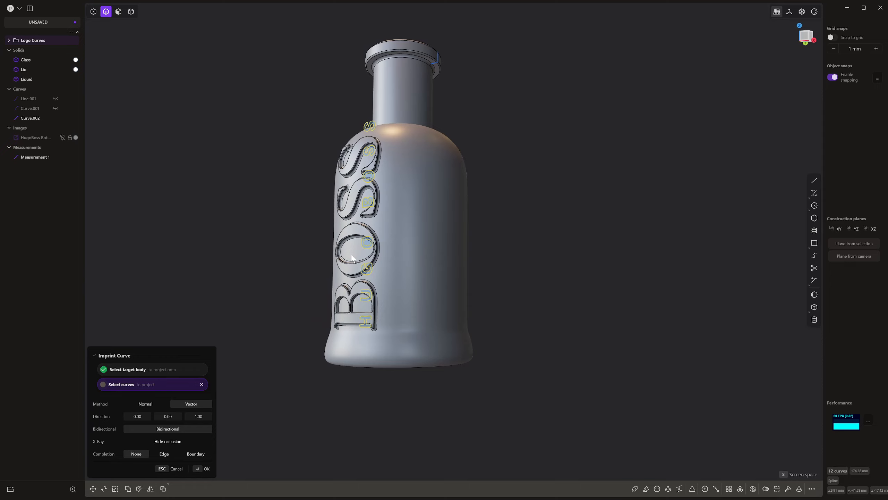
scroll(387, 264, "up", 5)
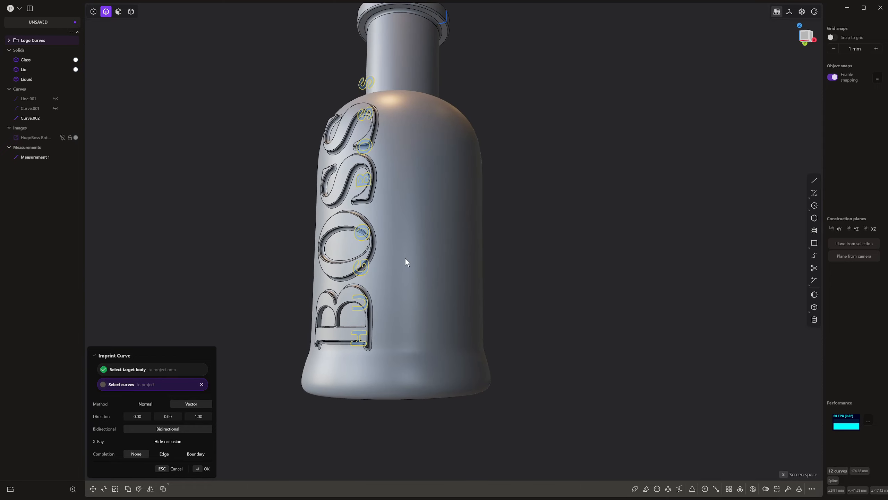
key("KP_1")
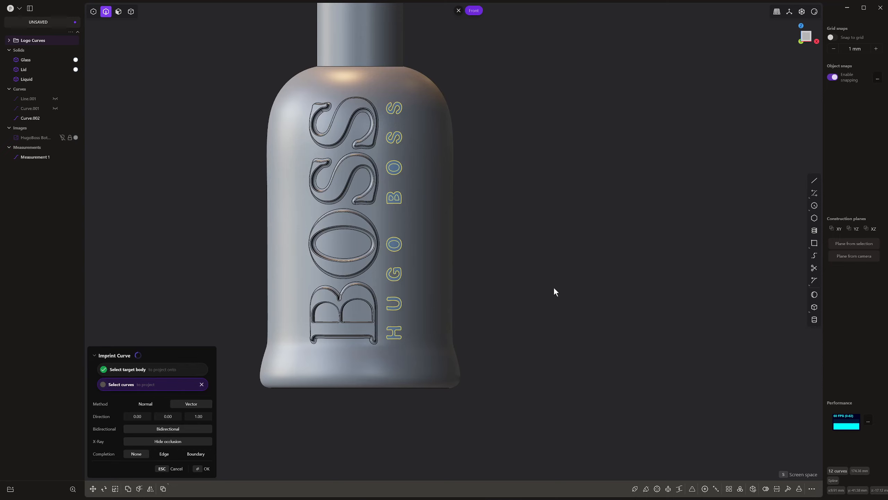
middle_click_drag(553, 291, 529, 292)
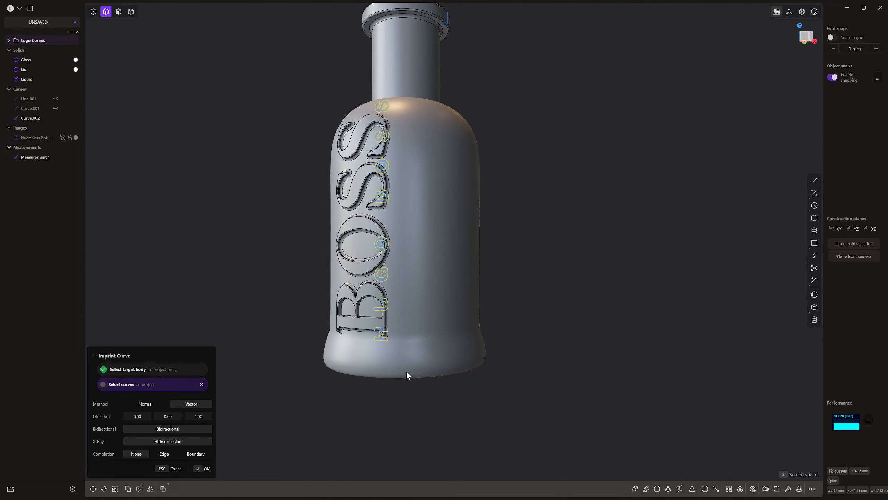
key("Escape")
Clear the curve selection and set the bottle to the front view.
left_click(484, 194)
middle_click_drag(484, 193, 509, 200)
key("KP_1")
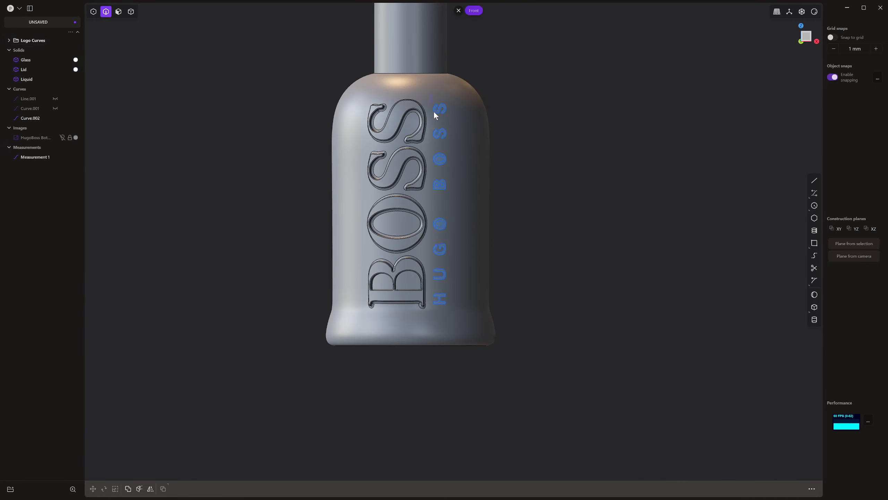
Imprint the small HUGO BOSS lettering curves onto the bottle body with the Vector method along direction 0, -1, 0.
left_click_drag(431, 101, 464, 337)
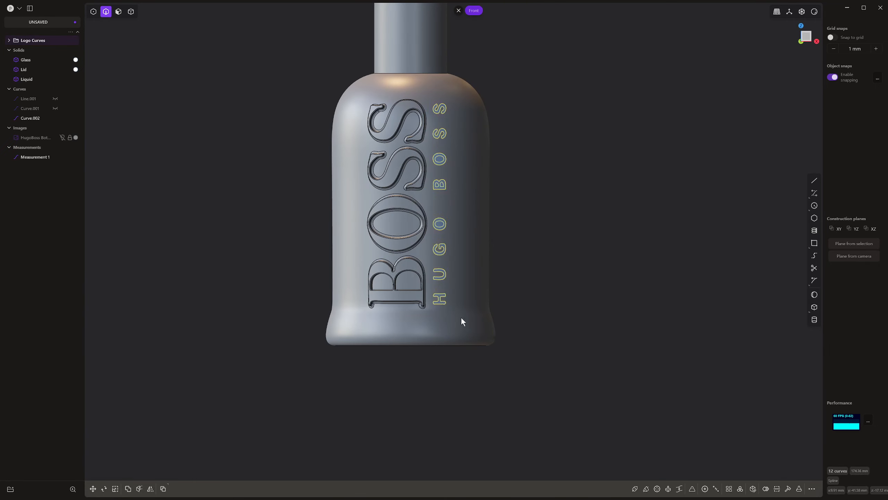
key("i")
left_click(459, 241)
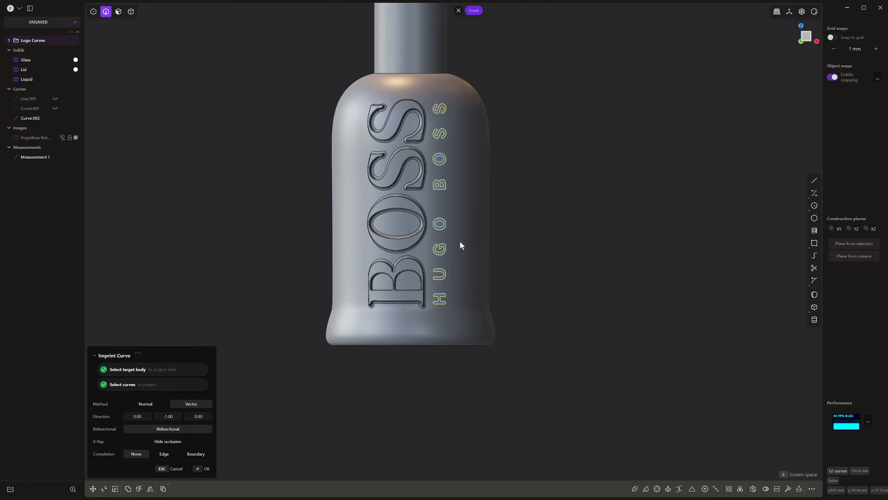
middle_click_drag(496, 228, 269, 310)
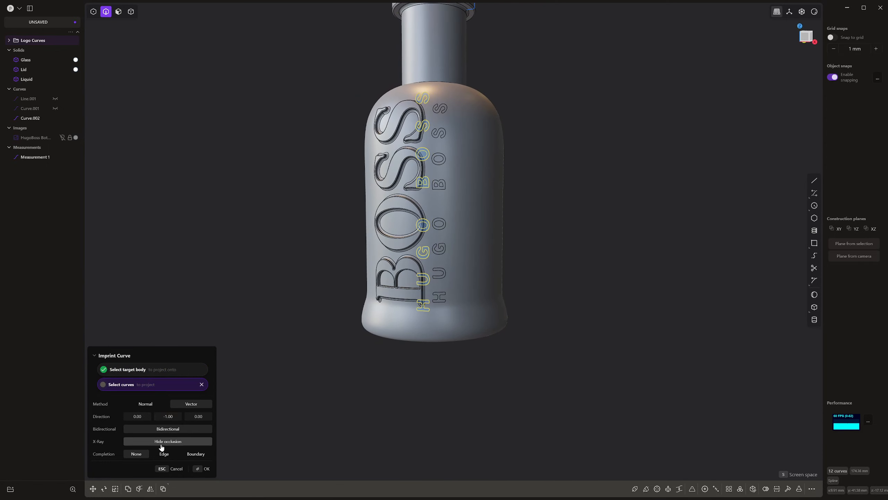
scroll(453, 141, "up", 6)
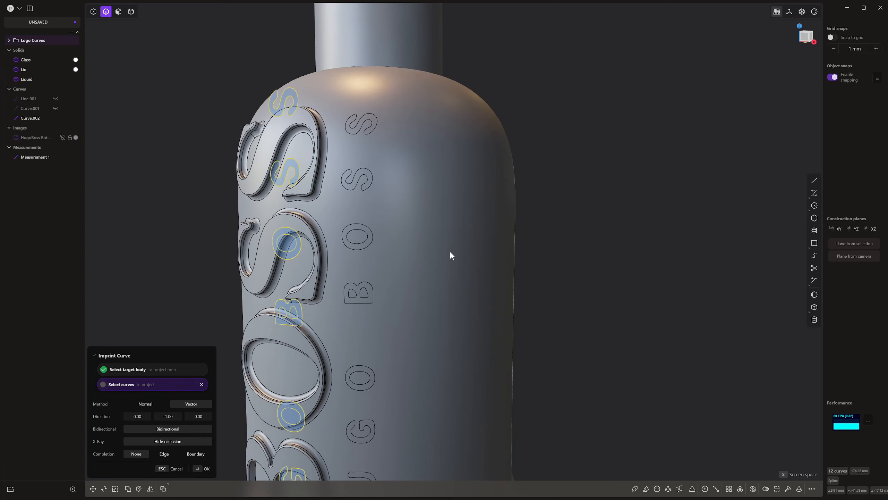
key("Return")
Hide the Logo Curves group floating in front of the bottle.
scroll(469, 192, "down", 5)
middle_click_drag(397, 244, 328, 164)
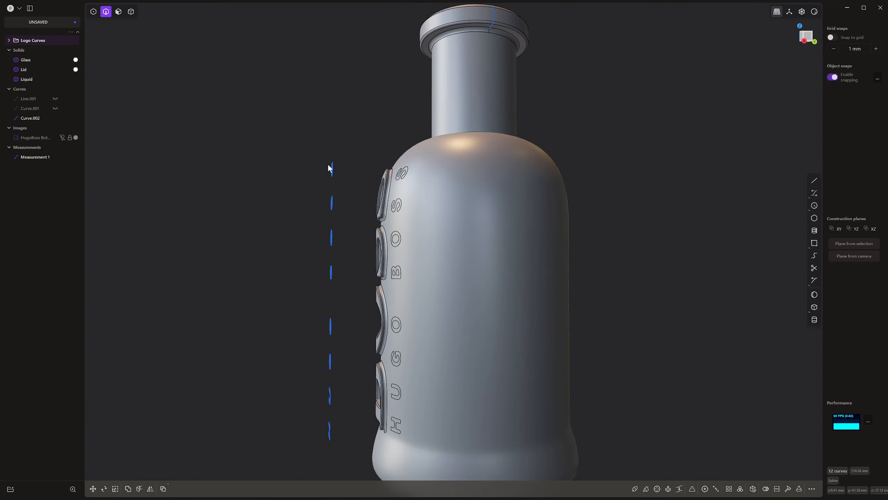
left_click_drag(293, 137, 354, 472)
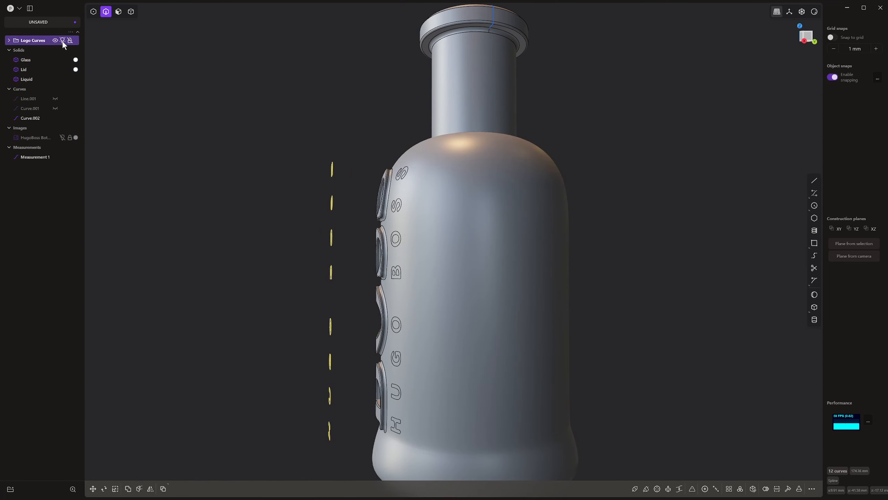
left_click(55, 40)
Offset all eight imprinted HUGO BOSS letter faces slightly inward so the small lettering is recessed into the glass.
scroll(454, 416, "up", 5)
middle_click_drag(558, 278, 424, 449)
scroll(394, 313, "down", 3)
scroll(413, 222, "up", 2)
key("3")
left_click(414, 222)
key("o")
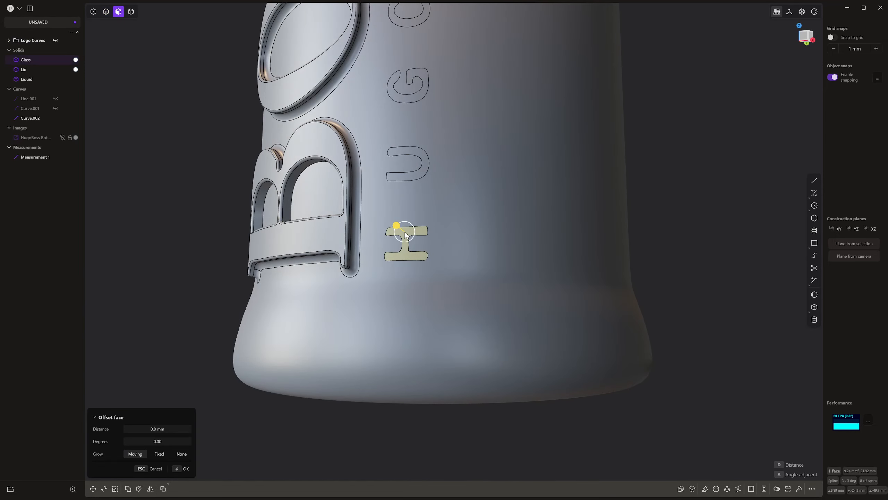
left_click(420, 153, "shift")
middle_click_drag(431, 72, 422, 238, "shift")
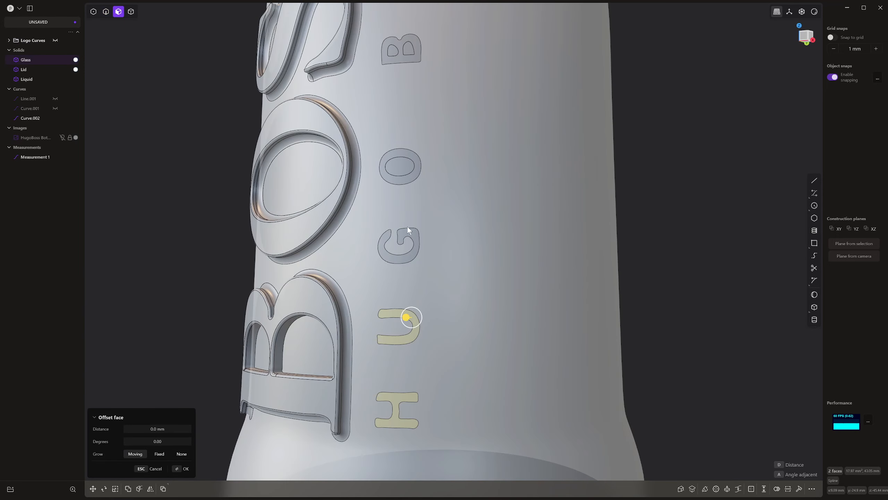
left_click(408, 230, "shift")
left_click(410, 179, "shift")
middle_click_drag(409, 179, 401, 217)
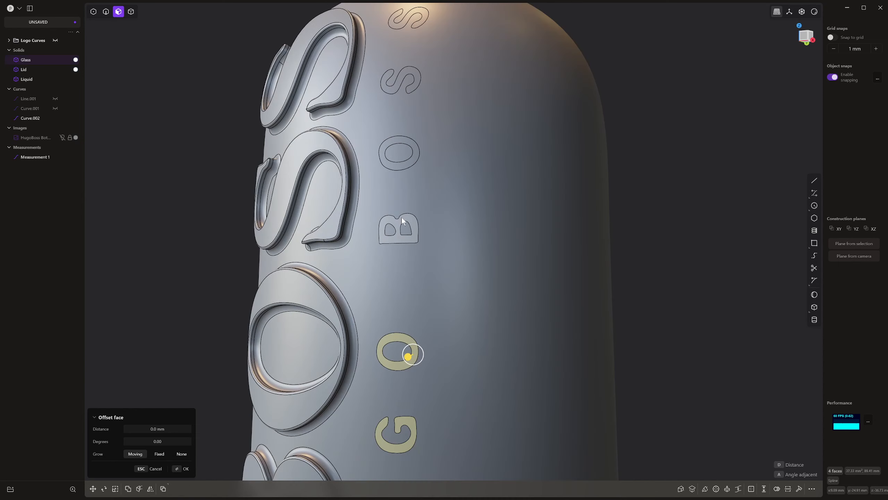
left_click(401, 218, "shift")
left_click(413, 160, "shift")
middle_click_drag(413, 158, 375, 275, "shift")
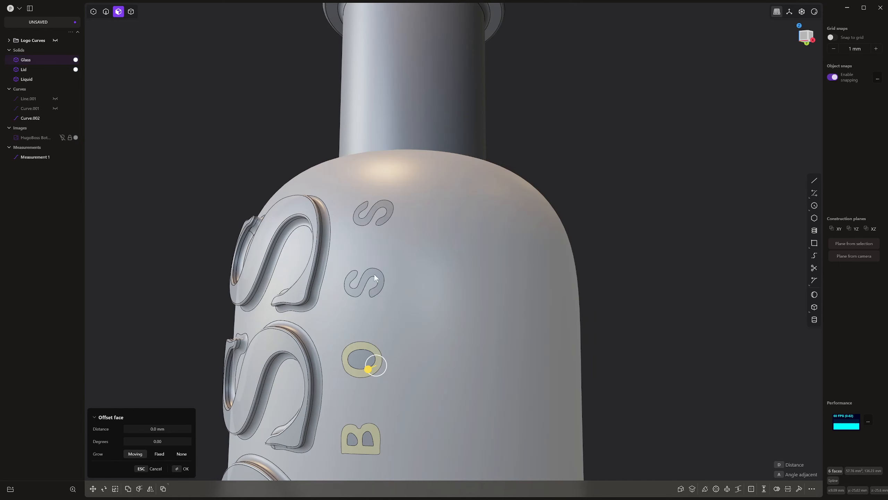
left_click(375, 269, "shift")
left_click(383, 206, "shift")
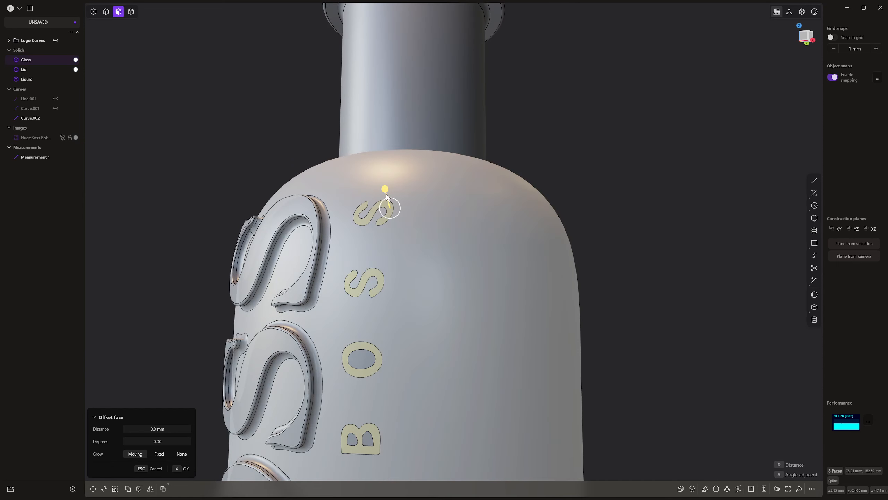
left_click_drag(385, 191, 387, 196)
key("Return")
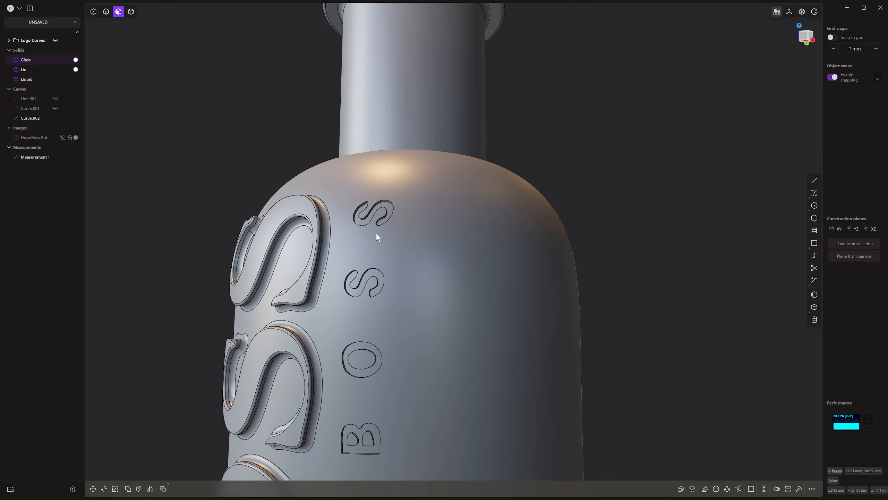
Select the outer rim edge of the recessed small letter H.
scroll(378, 238, "down", 4)
middle_click_drag(416, 272, 437, 119, "shift")
scroll(395, 358, "up", 4)
middle_click_drag(395, 358, 382, 278, "shift")
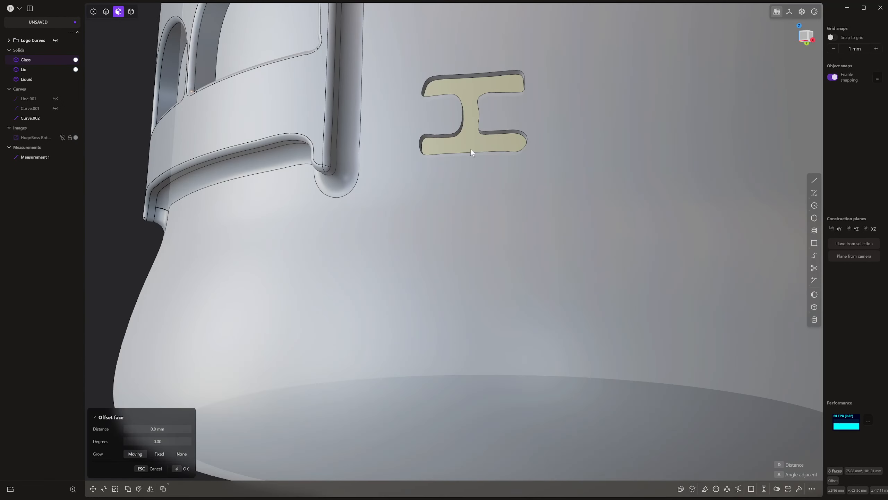
key("2")
left_click(502, 72)
key("f")
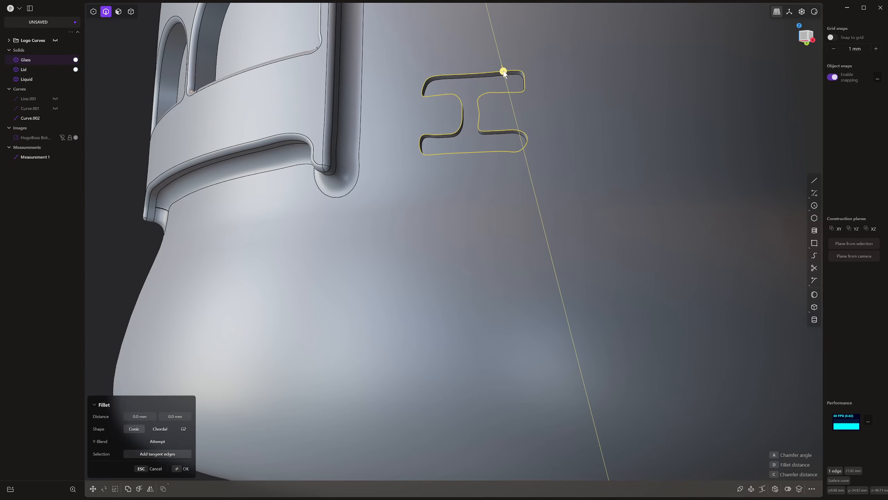
left_click_drag(503, 72, 504, 71)
key("Escape")
Round the rim edge of the recessed letter H with a very small conic fillet.
scroll(497, 75, "up", 4)
middle_click_drag(496, 75, 487, 160, "shift")
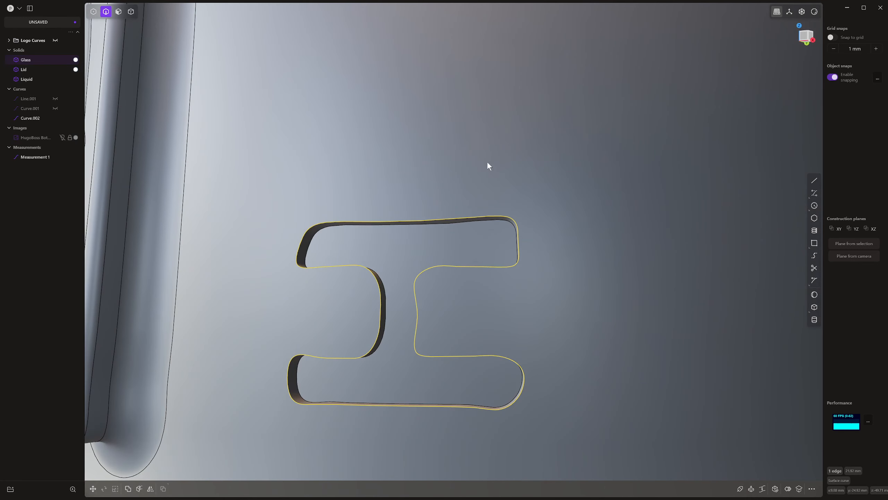
key("f")
left_click_drag(488, 216, 488, 217)
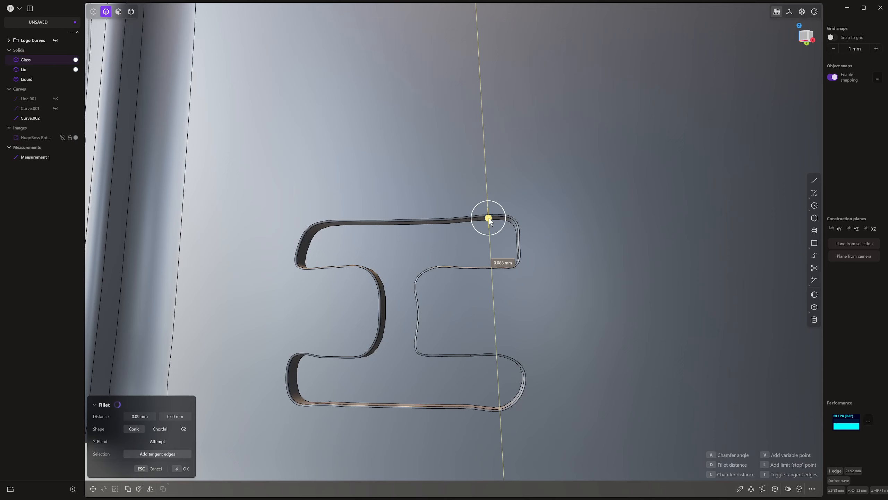
left_click_drag(488, 218, 486, 219)
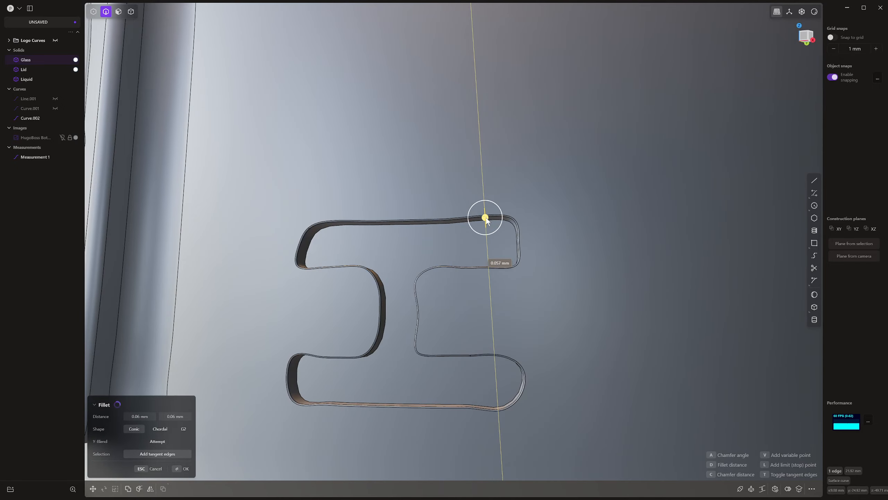
key("Return")
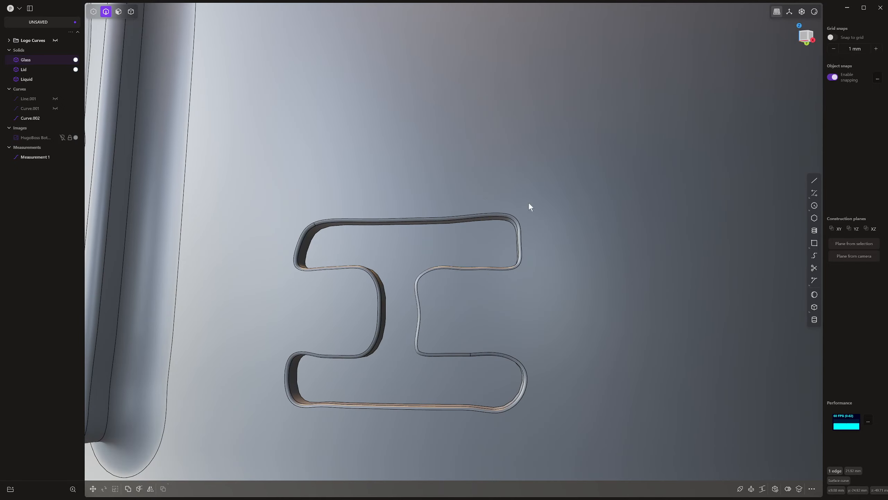
Round the rim edge of the recessed letter U with a very small fillet.
scroll(528, 202, "down", 7)
middle_click_drag(527, 196, 502, 263, "shift")
scroll(481, 274, "up", 6)
left_click(480, 245)
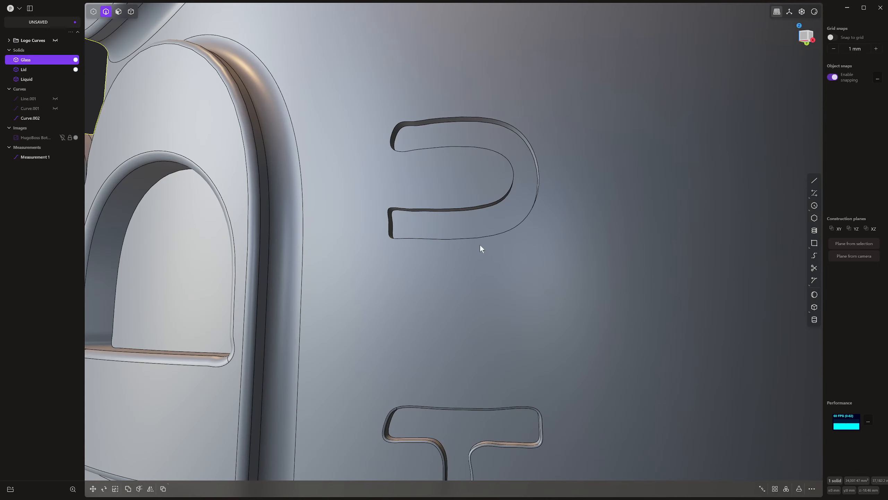
left_click(488, 237)
key("f")
middle_click_drag(468, 254, 506, 246)
left_click(516, 224)
left_click_drag(516, 225, 514, 223)
middle_click_drag(441, 393, 459, 240)
key("Return")
Fillet the rim edge of the recessed letter G by 0.15 mm.
left_click(461, 211)
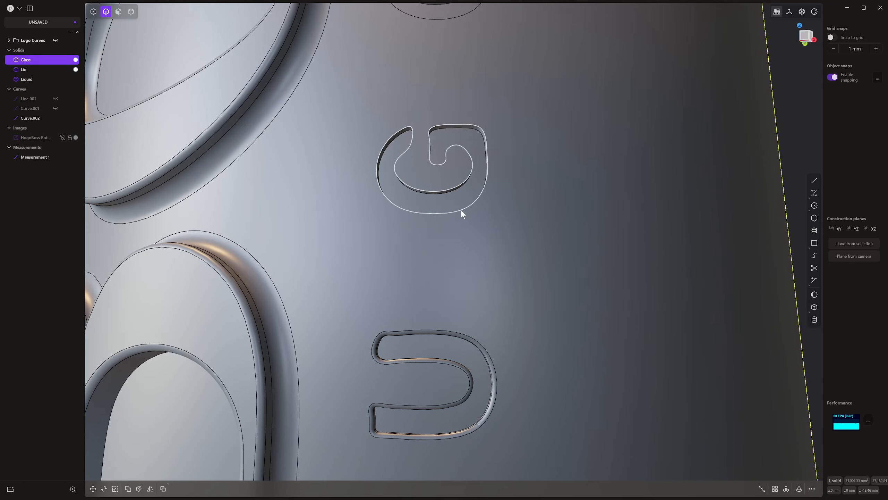
mouse_move(461, 210)
middle_mouse_down()
mouse_move(462, 233)
mouse_move(460, 212)
middle_mouse_up()
left_click(461, 212)
key("b")
left_click_drag(460, 212, 463, 208)
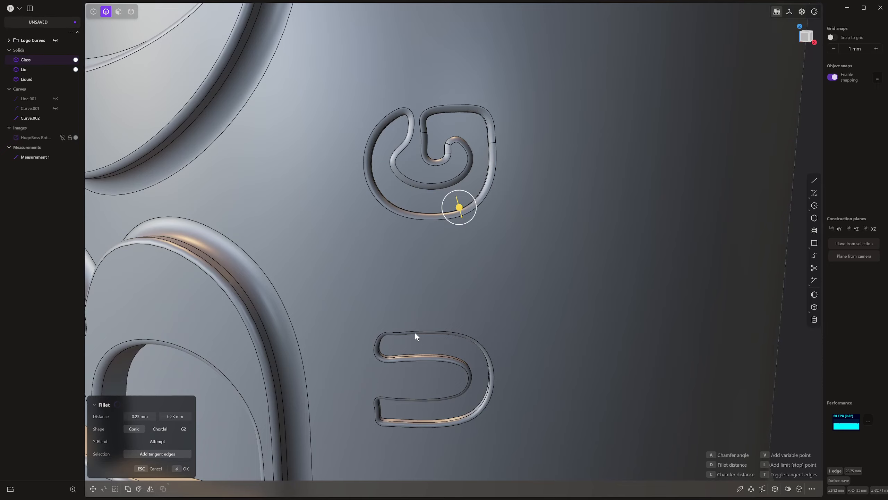
scroll(428, 323, "down", 7)
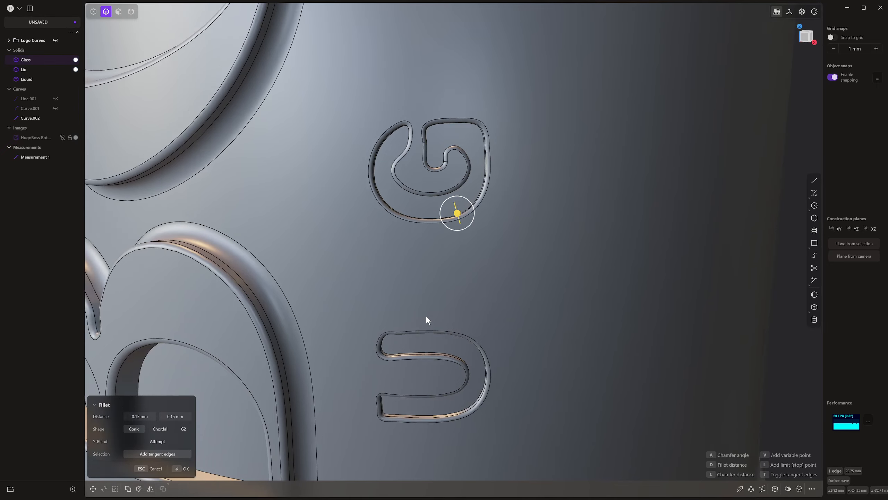
middle_click_drag(498, 163, 481, 234, "shift")
key("Return")
scroll(419, 184, "up", 4)
scroll(408, 164, "up", 1)
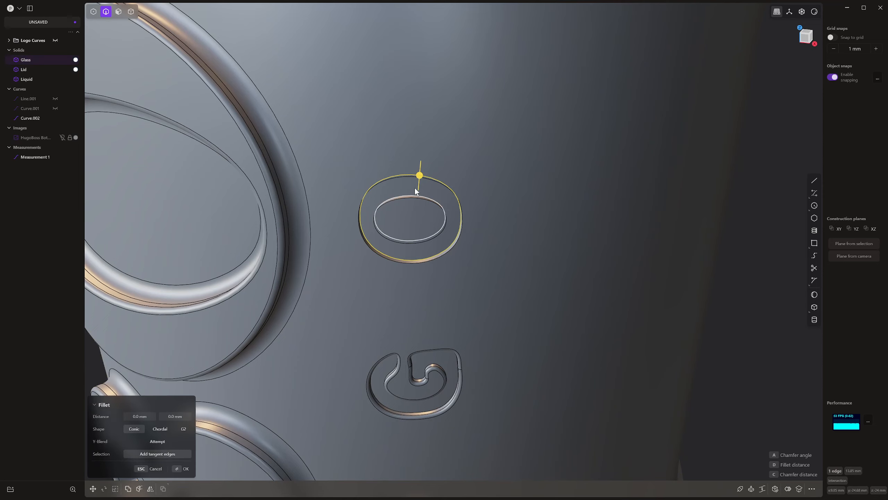
left_click(419, 173)
key("f")
left_click(402, 200)
middle_click_drag(403, 200, 400, 196)
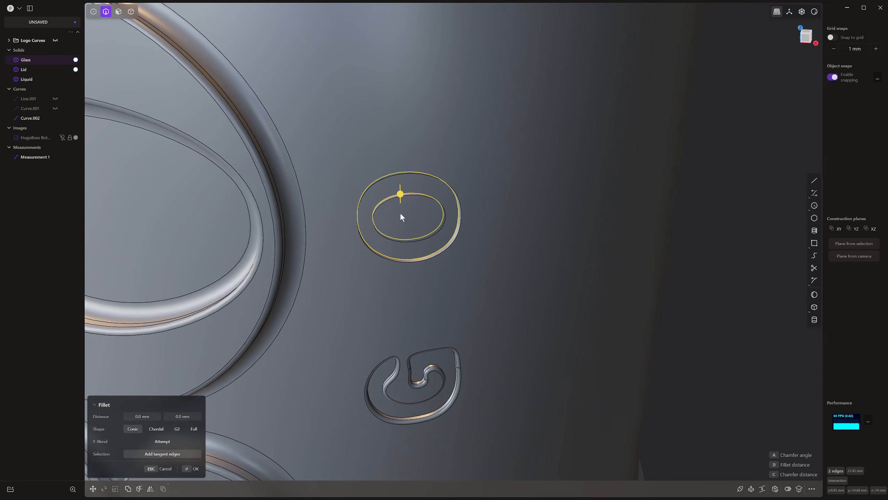
left_click_drag(401, 195, 403, 195)
key("Escape")
Fillet both the inner and outer rim edges of the recessed O in HUGO by 0.15 mm.
left_click(405, 197)
key("f")
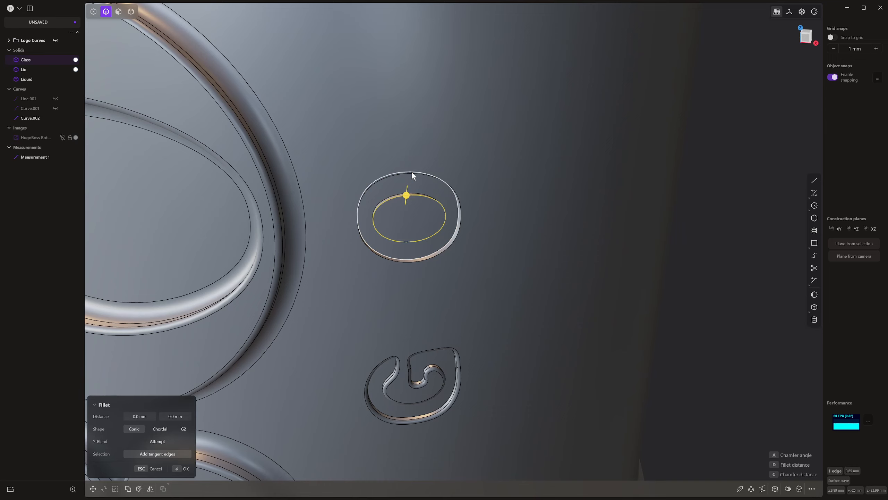
middle_click_drag(412, 172, 415, 146)
left_click(404, 172)
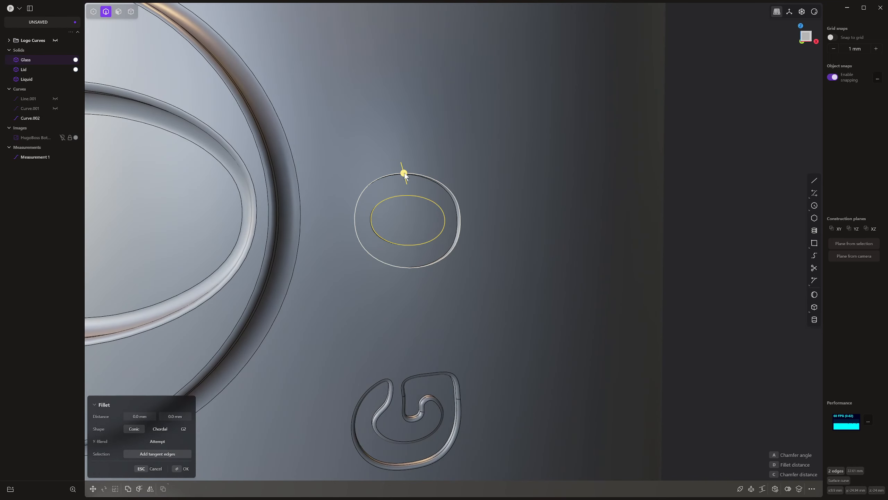
left_click_drag(403, 172, 407, 178)
key("d")
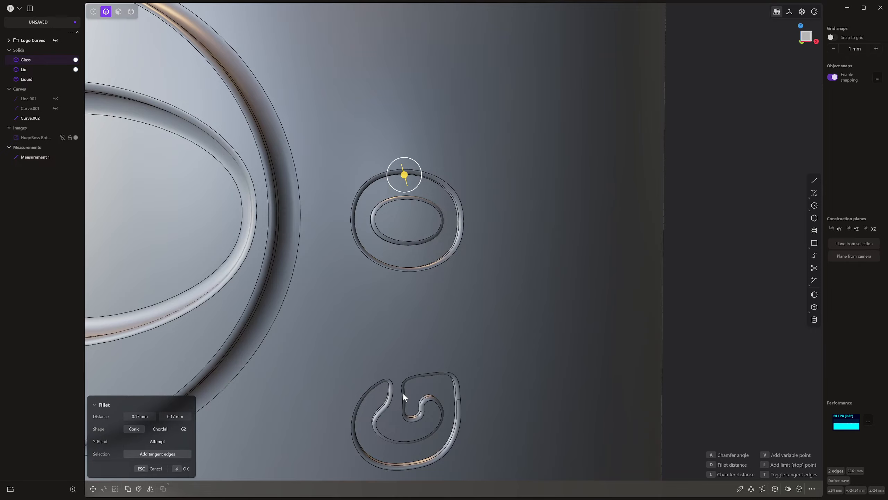
left_click(404, 391)
scroll(418, 319, "down", 2)
scroll(419, 307, "down", 3)
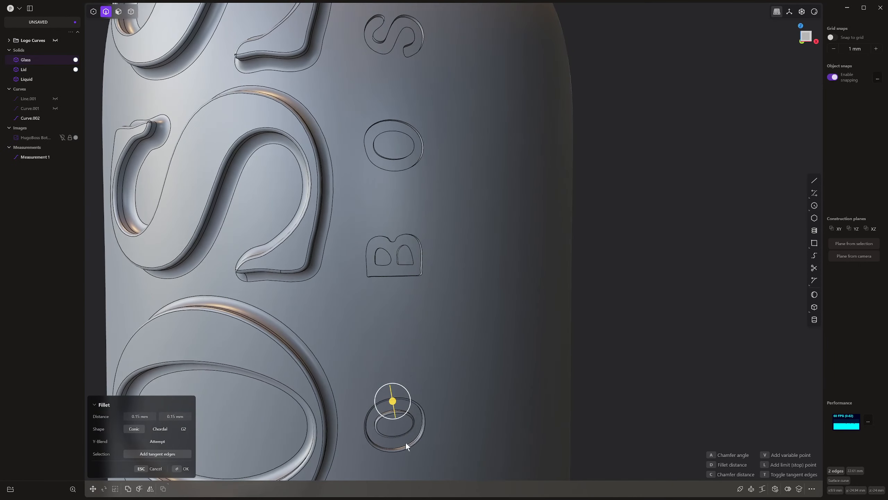
scroll(383, 257, "up", 5)
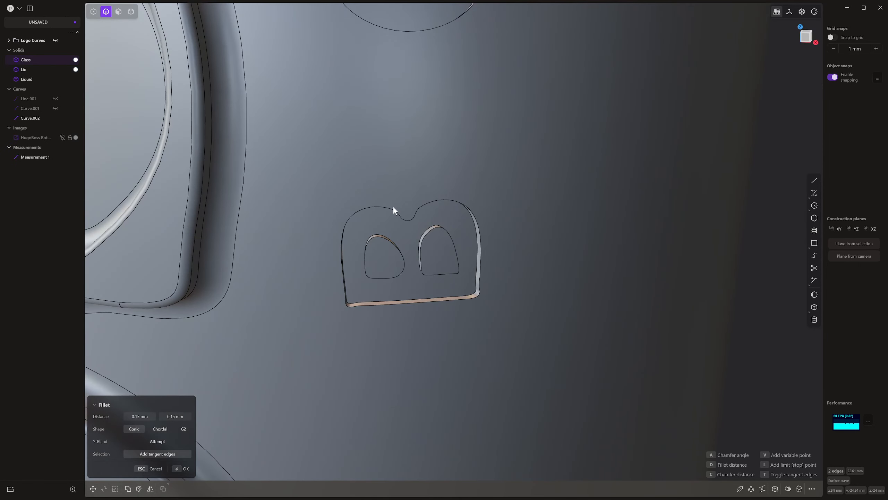
key("Escape")
middle_click_drag(390, 209, 390, 193)
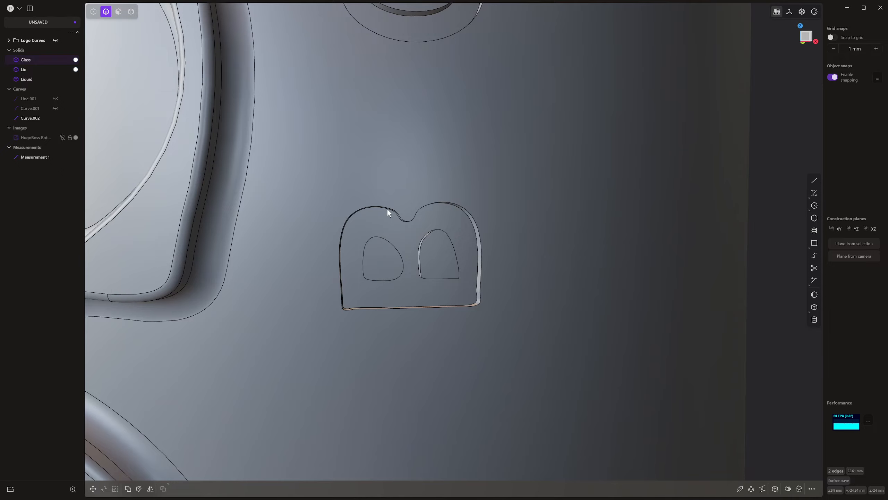
left_click(384, 205)
scroll(424, 350, "down", 4)
scroll(378, 164, "up", 4)
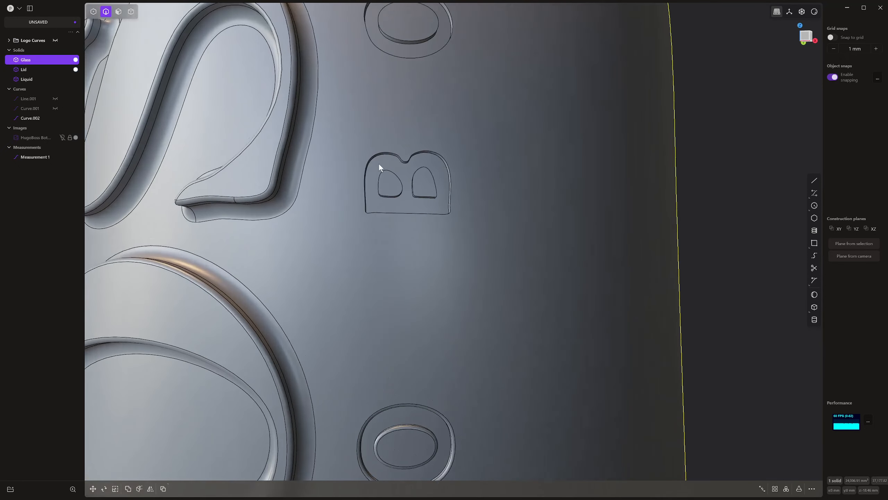
left_click(375, 215)
key("f")
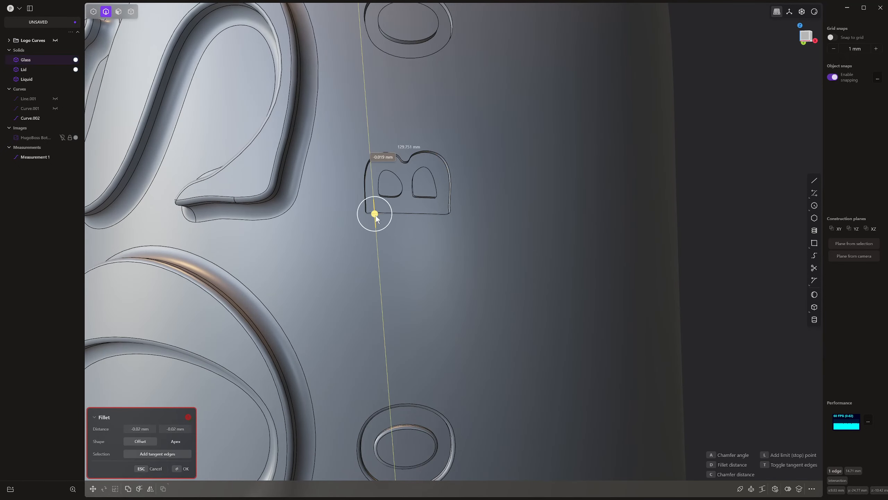
left_click_drag(375, 215, 377, 215)
key("Escape")
Fillet the outer rim edge of the recessed letter B in BOSS by 0.15 mm.
middle_click_drag(376, 217, 370, 265)
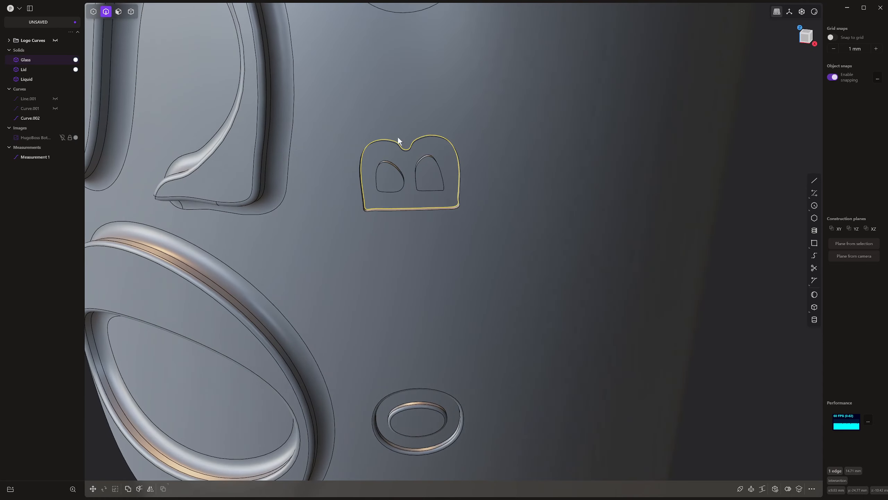
left_click(398, 138)
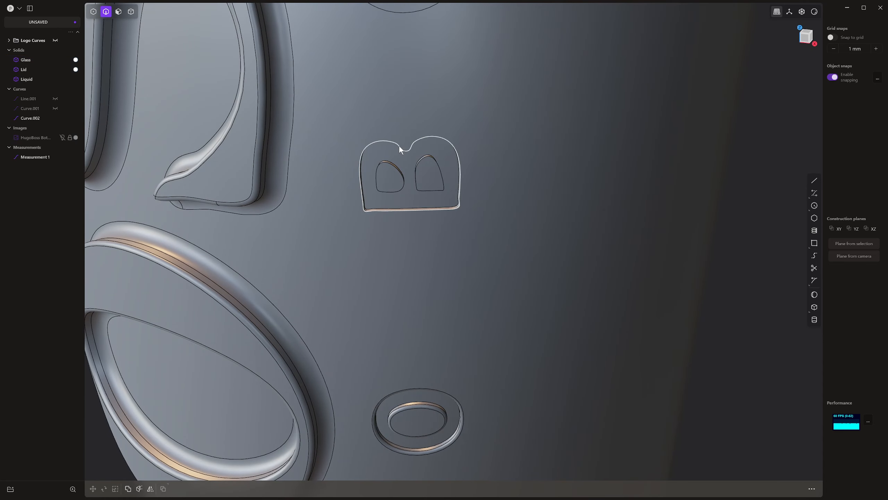
left_click(399, 146)
key("b")
scroll(399, 146, "up", 5)
middle_click_drag(398, 146, 415, 91)
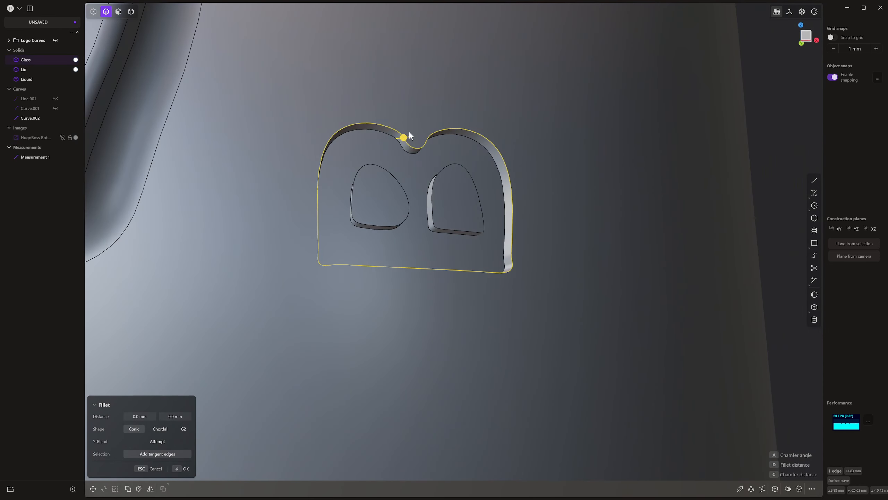
left_click_drag(404, 138, 404, 143)
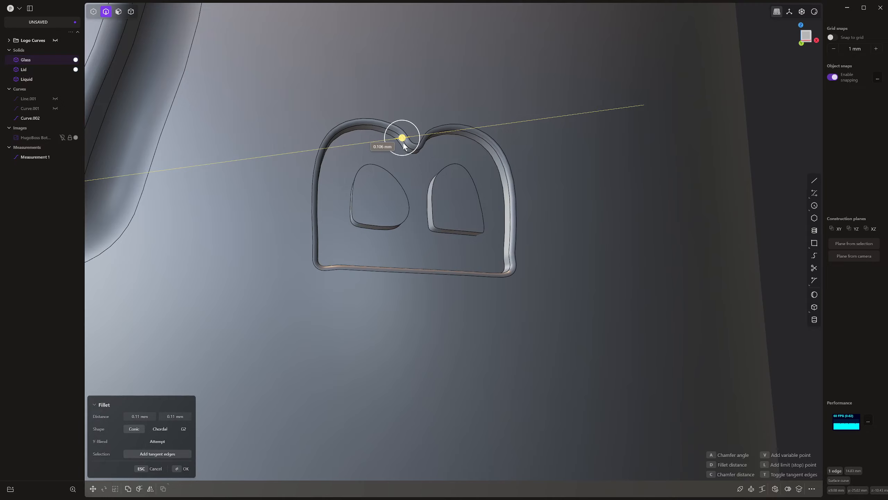
scroll(403, 145, "down", 5)
middle_click_drag(395, 318, 403, 222)
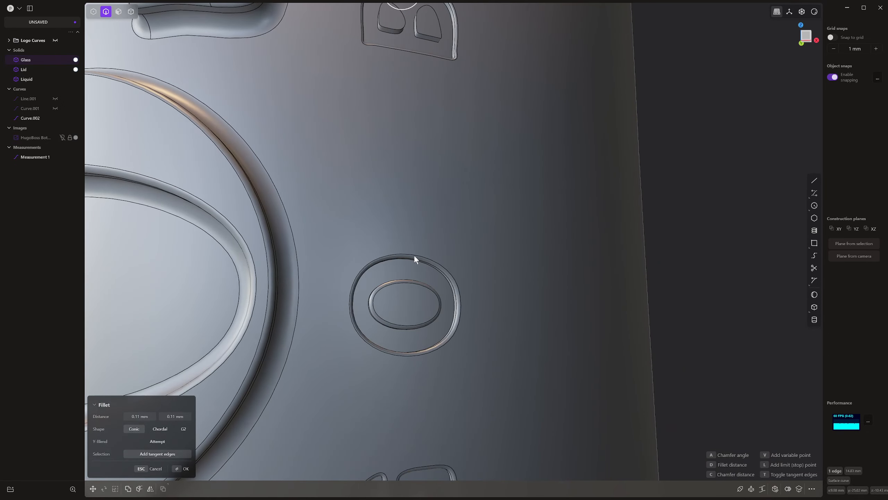
scroll(412, 244, "down", 4)
middle_click_drag(411, 252, 376, 476, "shift")
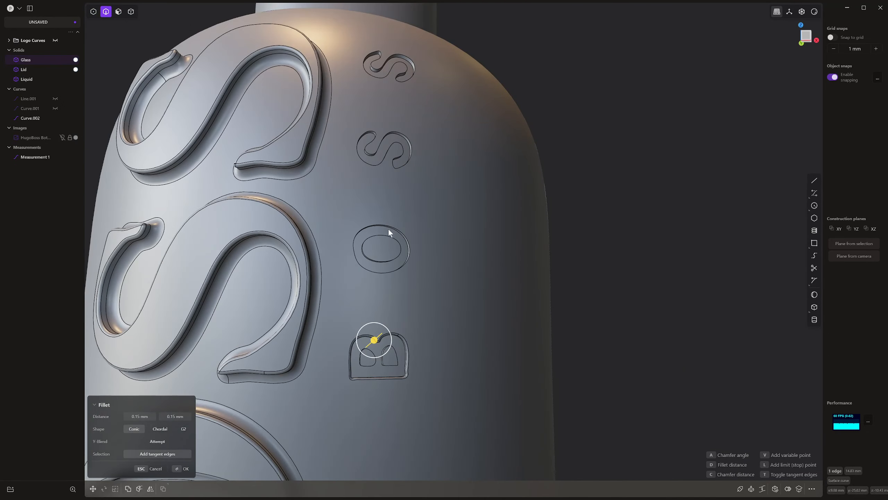
scroll(387, 230, "up", 3)
middle_click_drag(363, 239, 370, 220)
key("Return")
left_click(367, 275)
key("b")
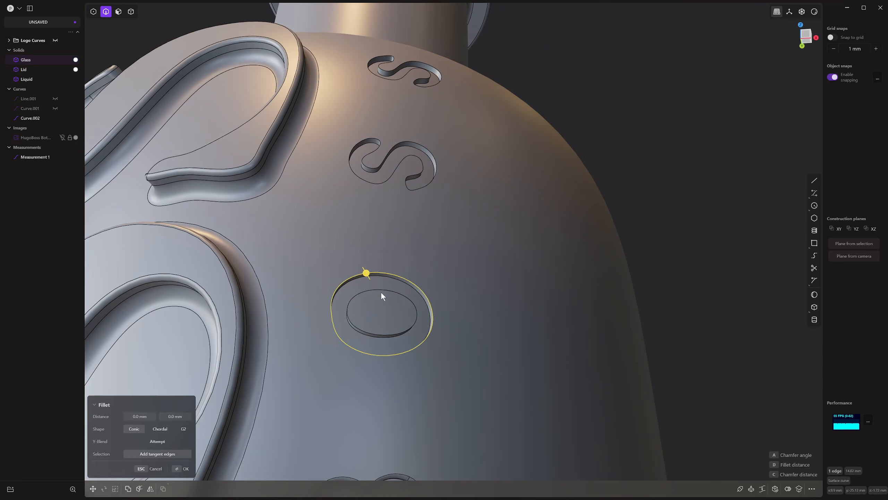
left_click(383, 290)
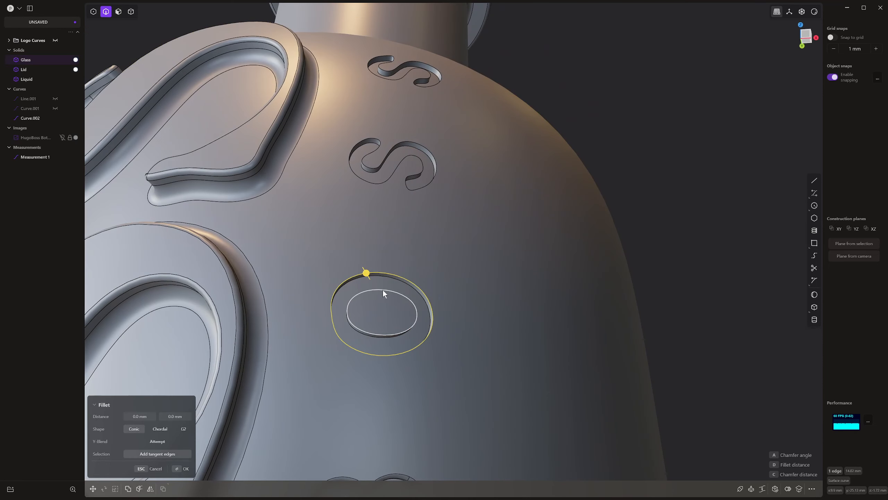
left_click(394, 146)
left_click(397, 81)
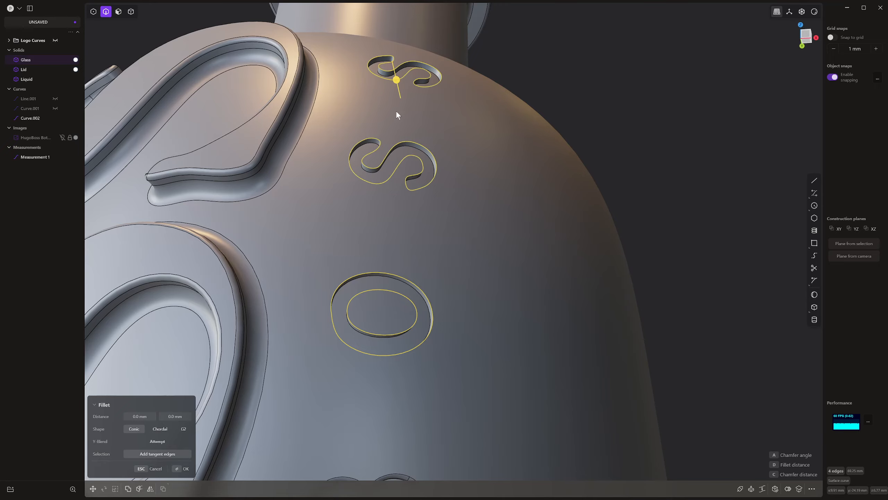
middle_click_drag(396, 111, 391, 200)
left_click_drag(394, 166, 392, 160)
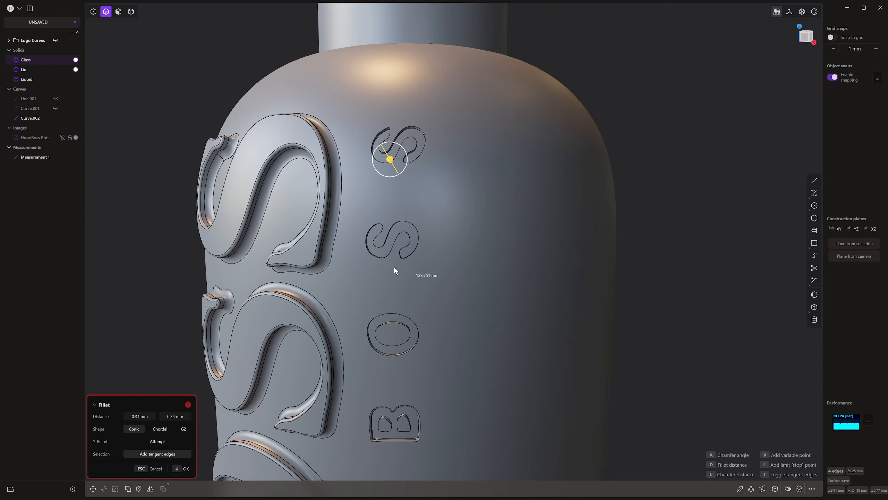
key("Escape")
Round both the inner and outer rim edges of the recessed O in the small BOSS lettering with a small conic fillet.
scroll(397, 232, "up", 2)
left_click(394, 324)
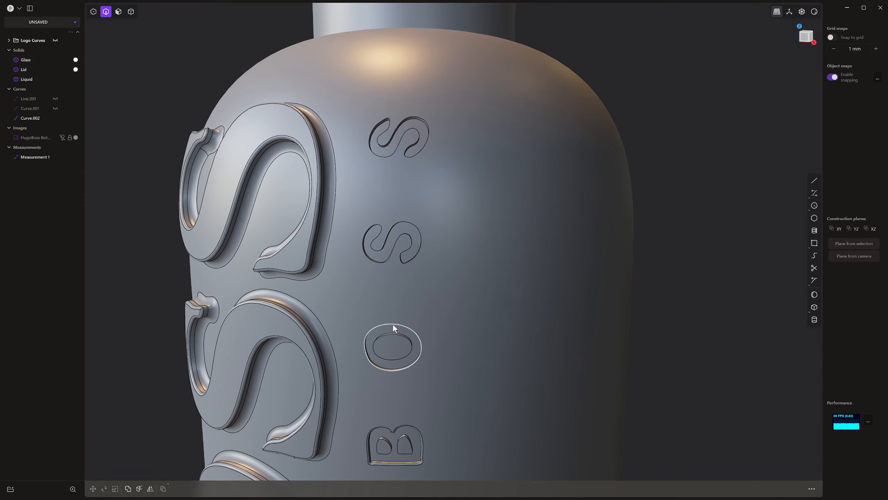
key("f")
middle_click_drag(395, 323, 387, 315)
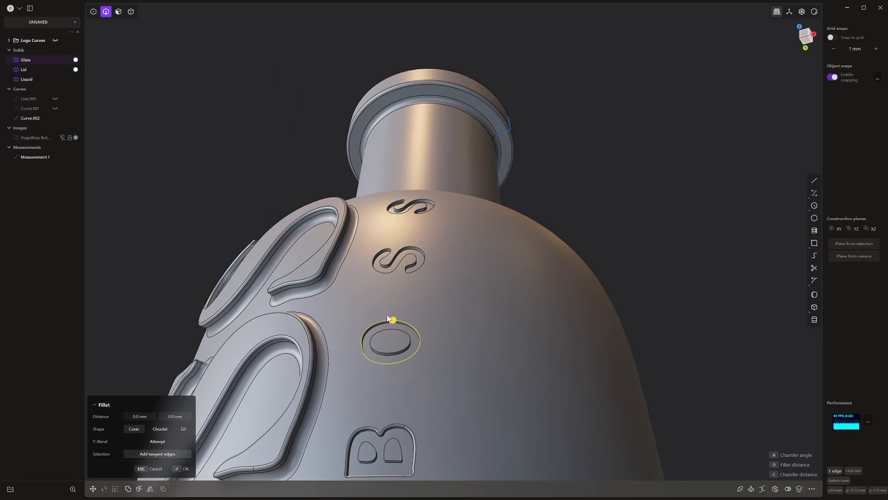
left_click(389, 353)
left_click_drag(388, 353, 389, 353)
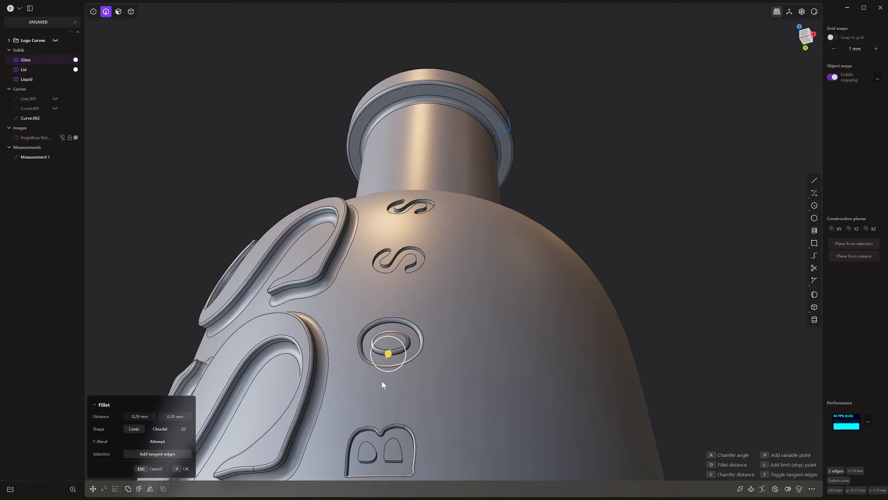
middle_click_drag(375, 428, 380, 197)
key("Return")
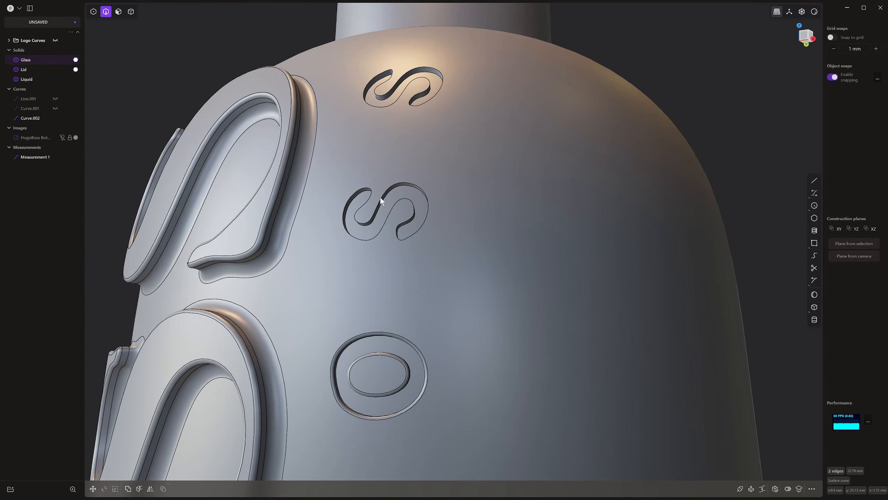
Fillet the rim edge of the first recessed S in the small BOSS lettering by 0.15 mm.
left_click(390, 189)
left_click(390, 189)
key("f")
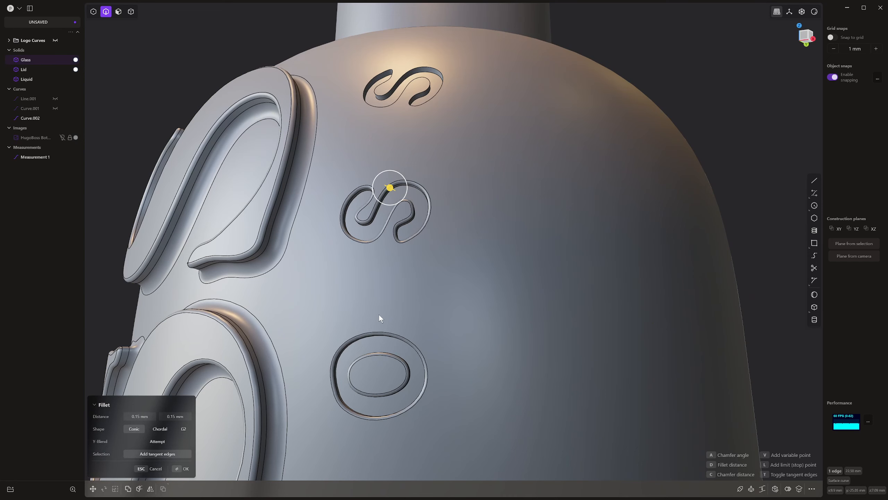
key("Return")
Fillet the rim edge of the last recessed S, nearest the bottle's shoulder, by 0.15 mm.
middle_click_drag(432, 70, 419, 260)
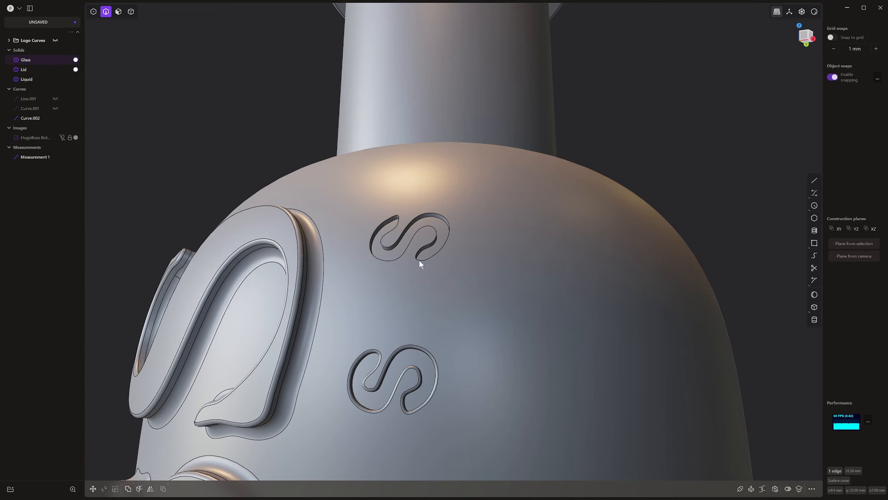
left_click(419, 260)
middle_click_drag(498, 405, 422, 240)
left_click(418, 236)
key("f")
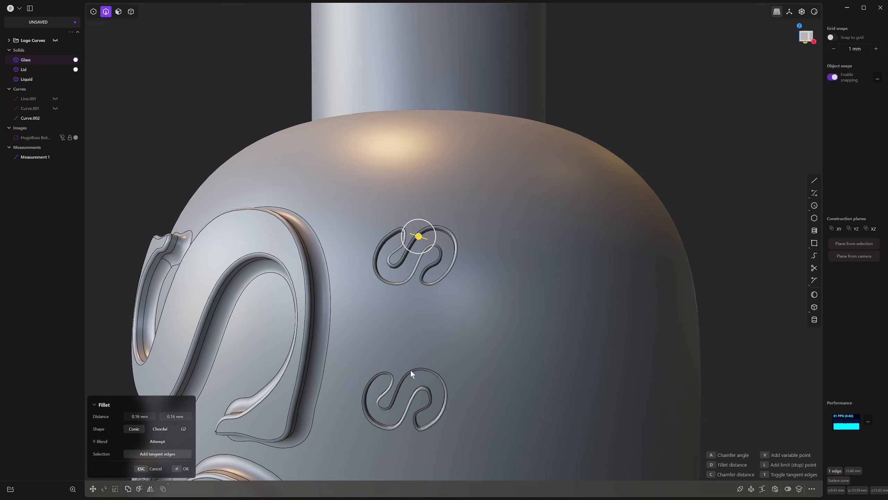
scroll(412, 372, "up", 3)
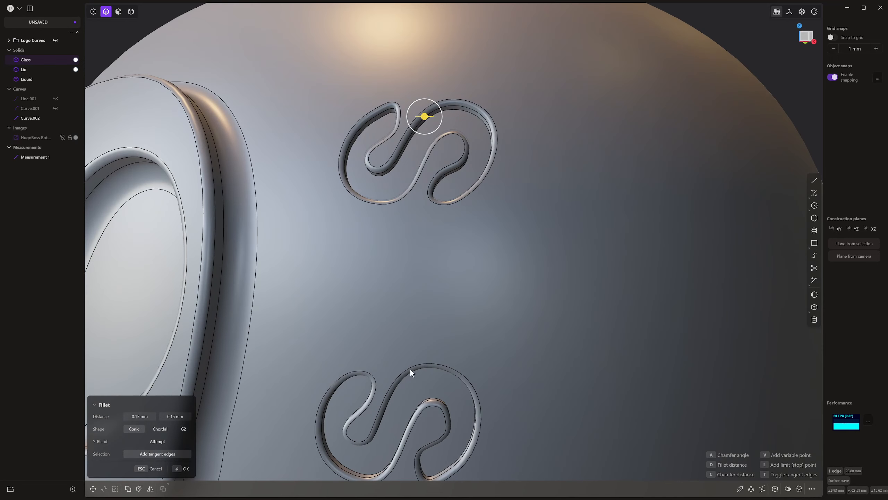
scroll(413, 364, "down", 8)
key("Return")
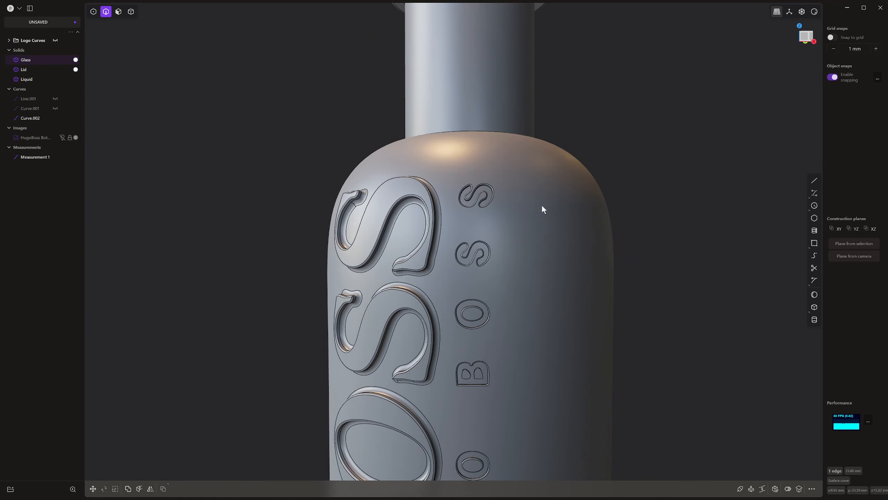
Hide the model's edge lines and check the lettering on the whole bottle.
scroll(541, 206, "down", 5)
key("Tab")
middle_click_drag(503, 241, 466, 334)
scroll(460, 276, "down", 3)
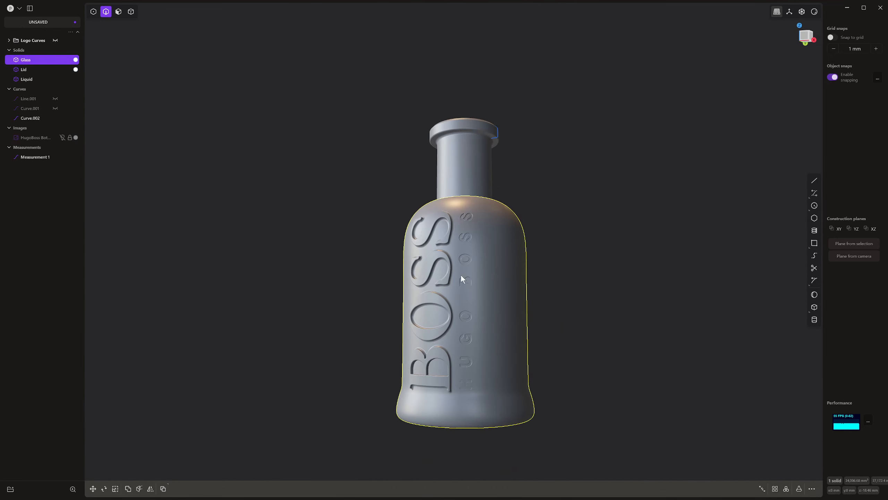
middle_click_drag(461, 275, 478, 275)
scroll(478, 275, "up", 1)
Preview the bottle with the glossy red matcap and examine the small lettering up close.
left_click(815, 12)
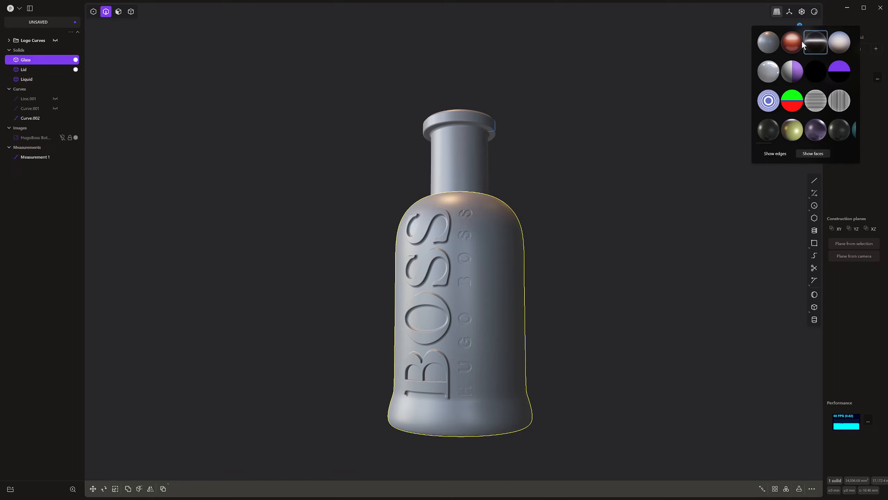
left_click(789, 41)
scroll(499, 290, "up", 3)
middle_click_drag(499, 290, 462, 286)
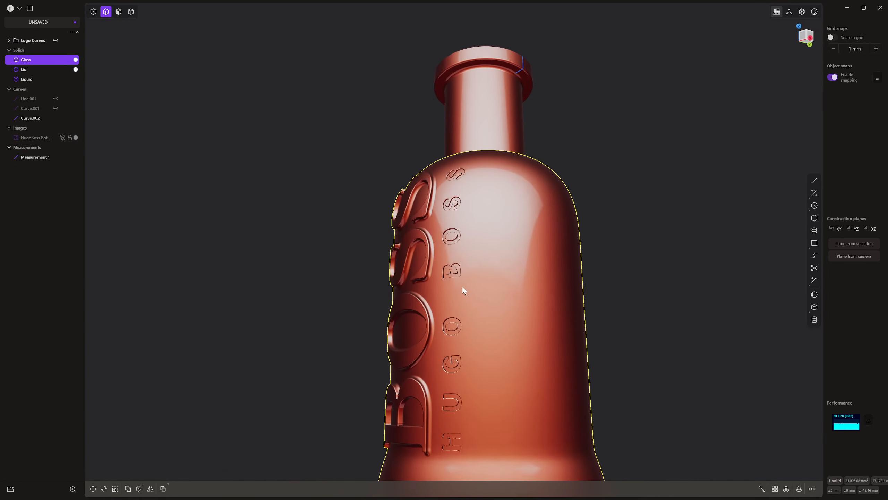
scroll(458, 301, "up", 5)
Restore the grey metallic matcap and examine the rounded rims of the small O, S and B letters.
left_click(814, 12)
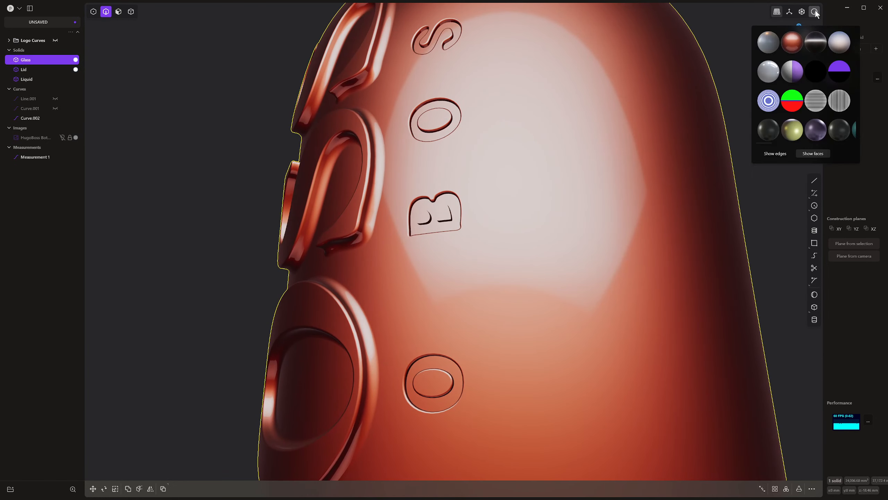
left_click(768, 42)
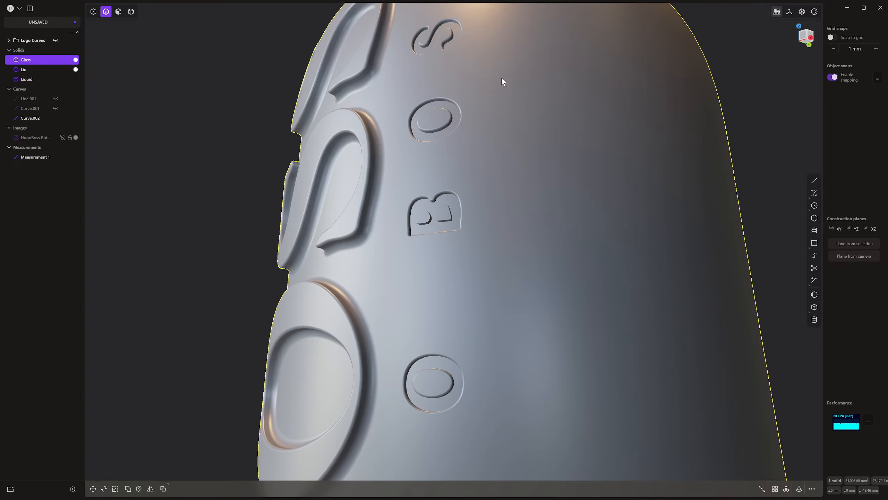
middle_click_drag(501, 77, 454, 202)
scroll(404, 131, "up", 5)
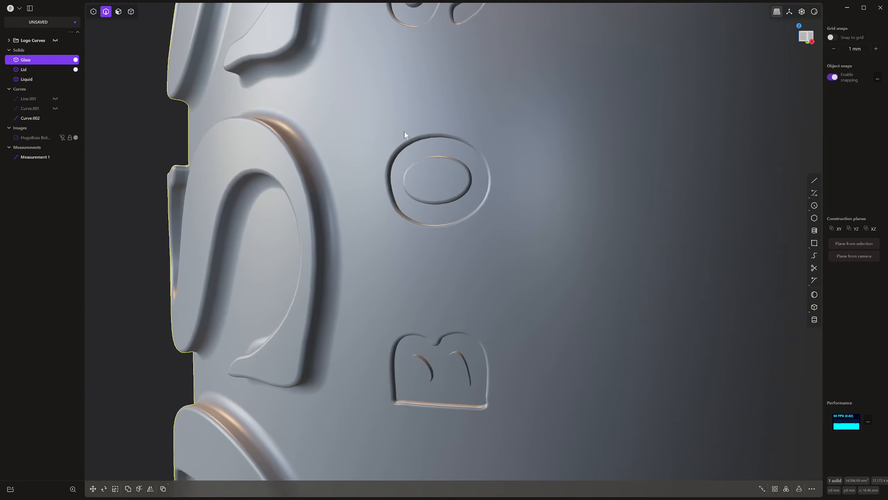
scroll(420, 145, "down", 4)
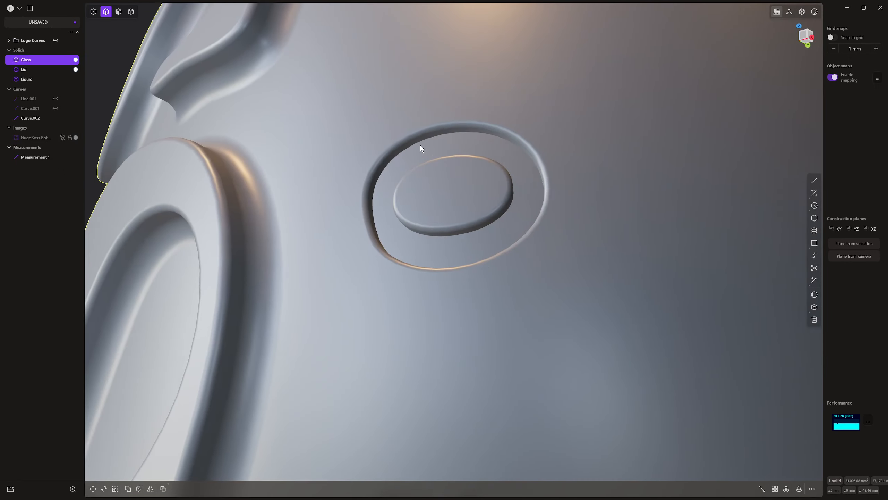
middle_click_drag(428, 171, 415, 192)
scroll(416, 192, "down", 3)
middle_click_drag(478, 224, 503, 220)
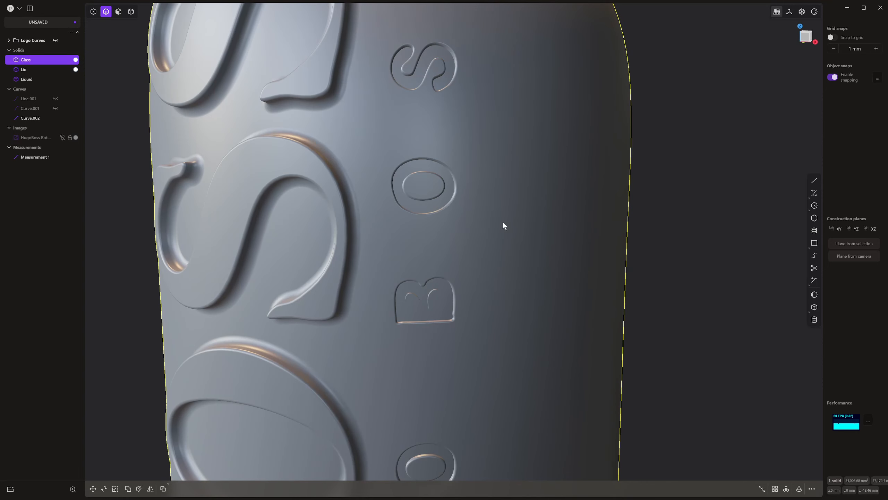
Fillet the rim edges of both inner counters of the recessed letter B by 0.15 mm.
scroll(434, 273, "up", 4)
middle_click_drag(426, 295, 373, 319)
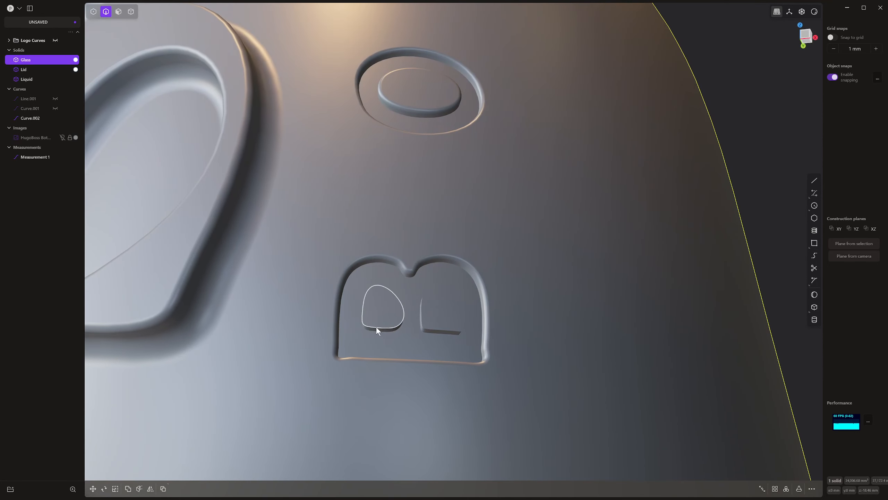
left_click(376, 329)
key("f")
left_click(440, 329)
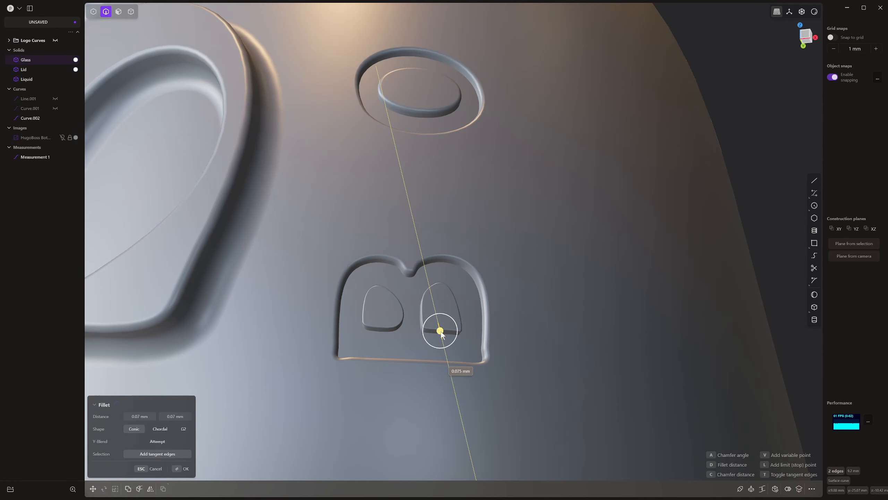
left_click_drag(442, 331, 439, 330)
scroll(439, 330, "down", 1)
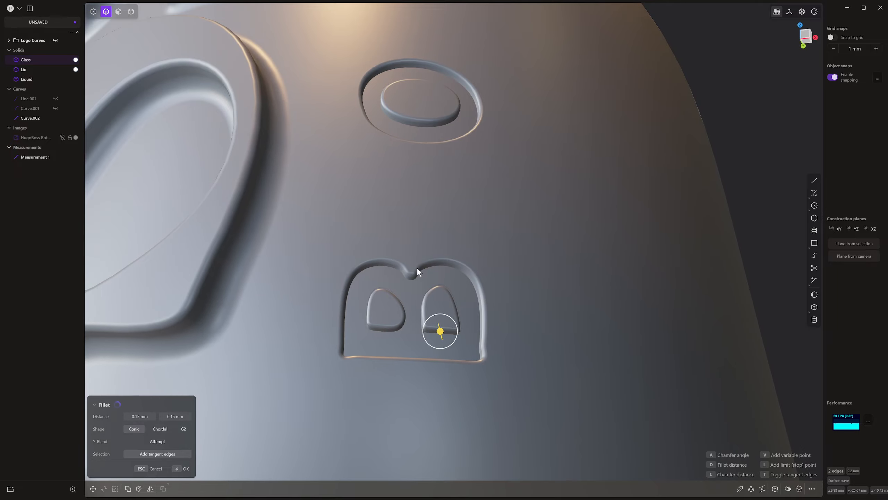
scroll(417, 269, "down", 5)
scroll(447, 310, "down", 1)
middle_click_drag(448, 311, 421, 364, "shift")
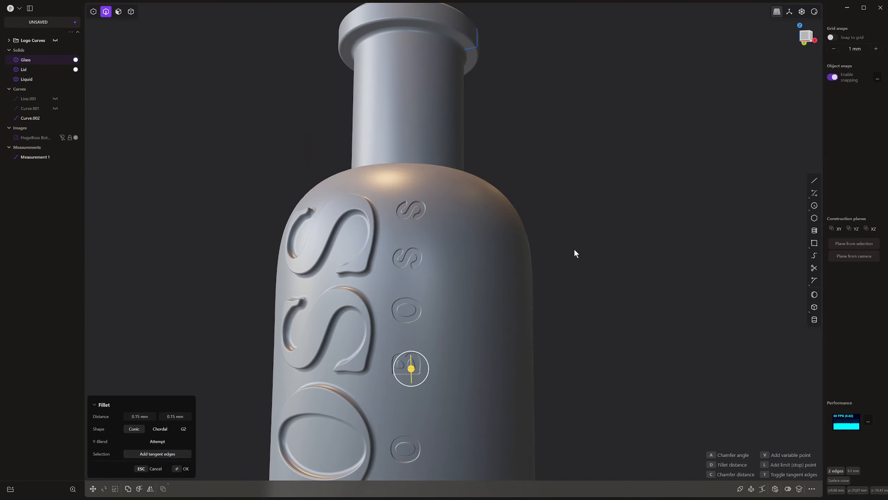
key("Return")
Examine the lettering on the whole bottle, and the rims of the small letters H and U up close.
scroll(573, 256, "down", 4)
middle_click_drag(572, 258, 552, 197, "shift")
scroll(552, 197, "up", 1)
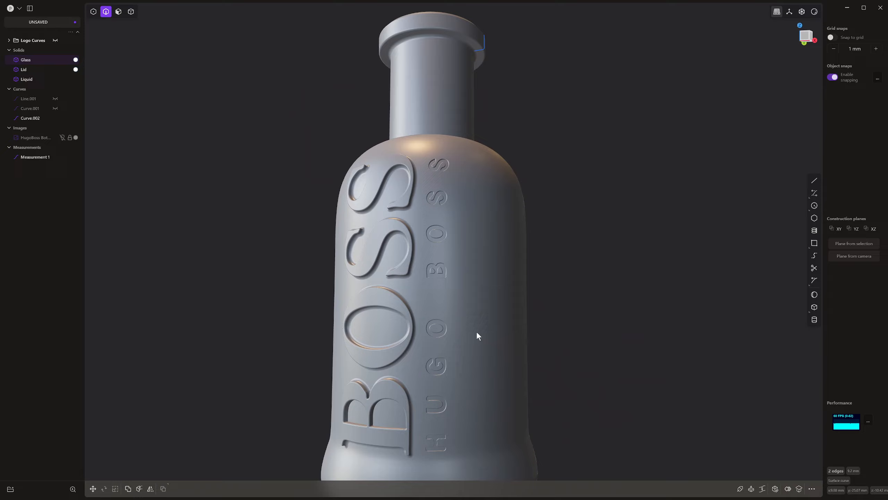
left_click(428, 408)
scroll(424, 453, "up", 10)
middle_click_drag(432, 425, 410, 377, "shift")
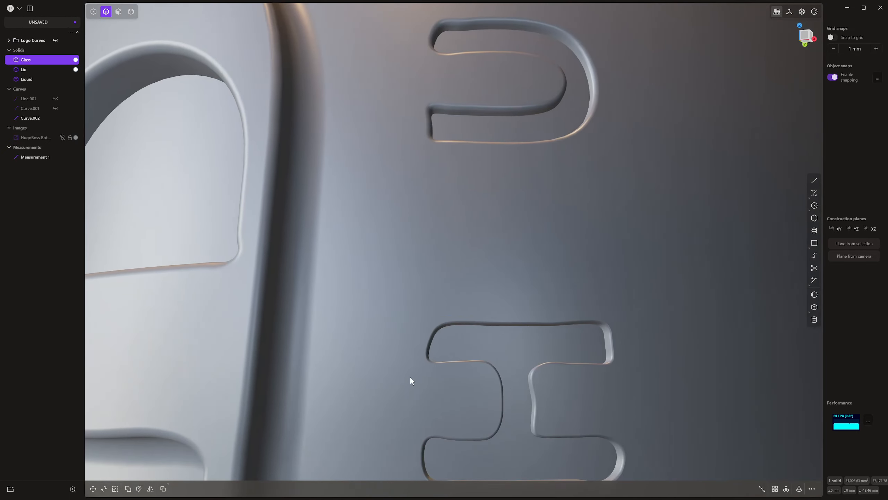
middle_click_drag(440, 345, 447, 318)
Select both rim fillet faces of the recessed letter H and delete them to restore its sharp rim.
key("3")
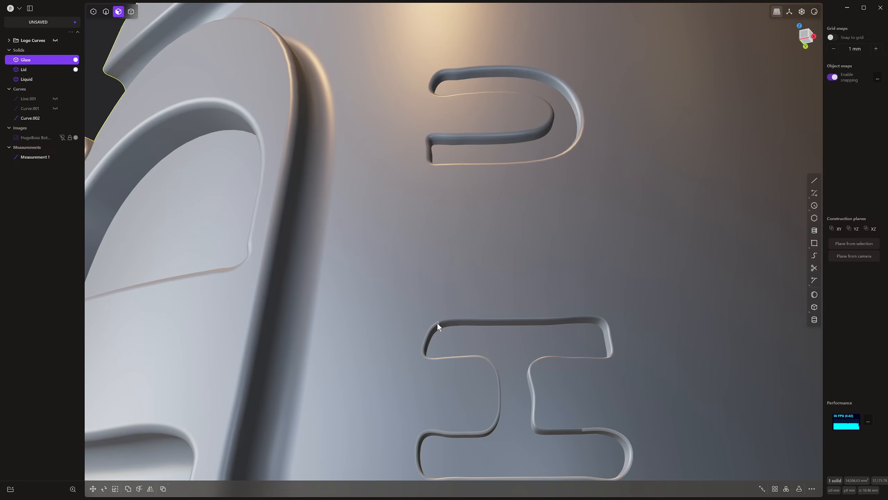
left_click(437, 322)
key("o")
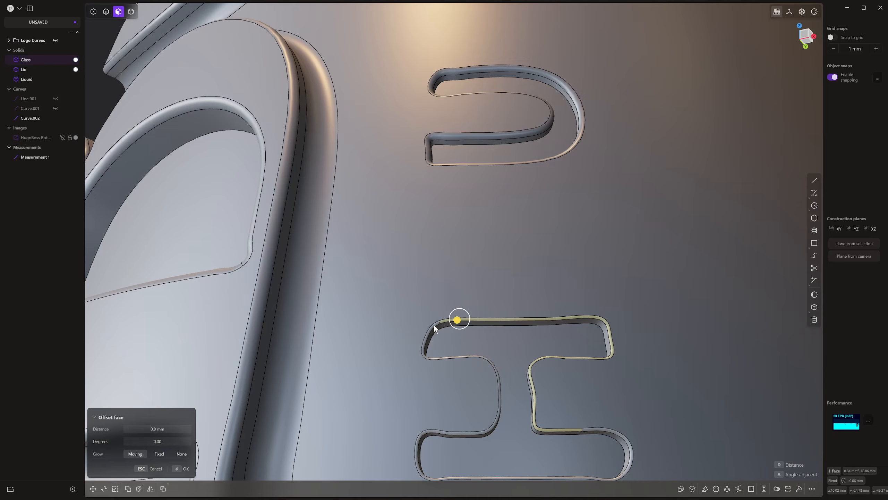
left_click(433, 325, "shift")
scroll(783, 356, "down", 3)
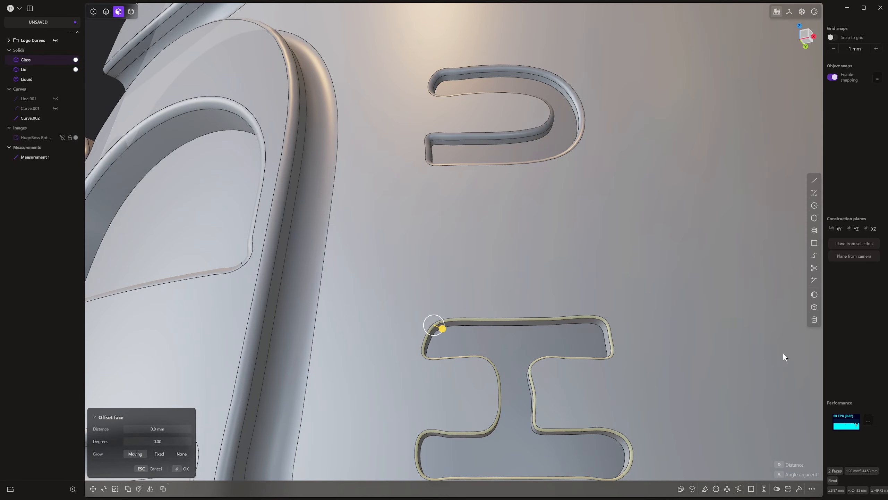
middle_click_drag(784, 355, 648, 278)
key("Escape")
scroll(554, 302, "down", 2)
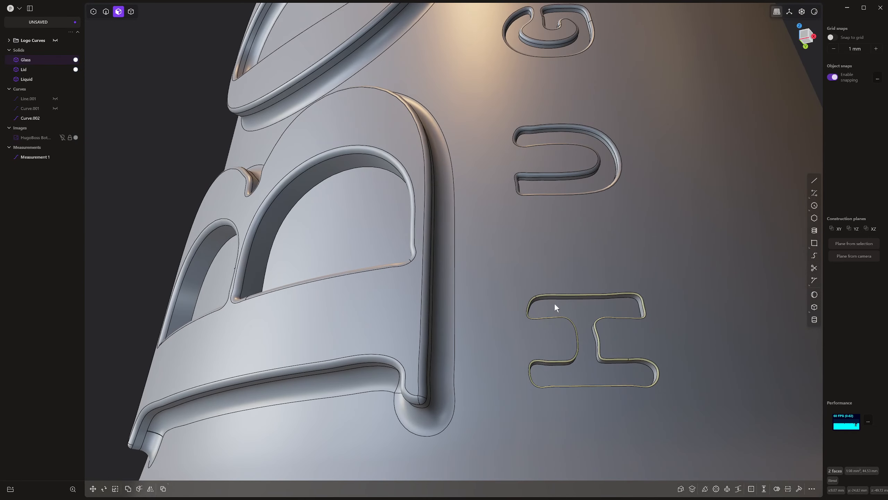
scroll(563, 301, "up", 5)
scroll(566, 301, "down", 2)
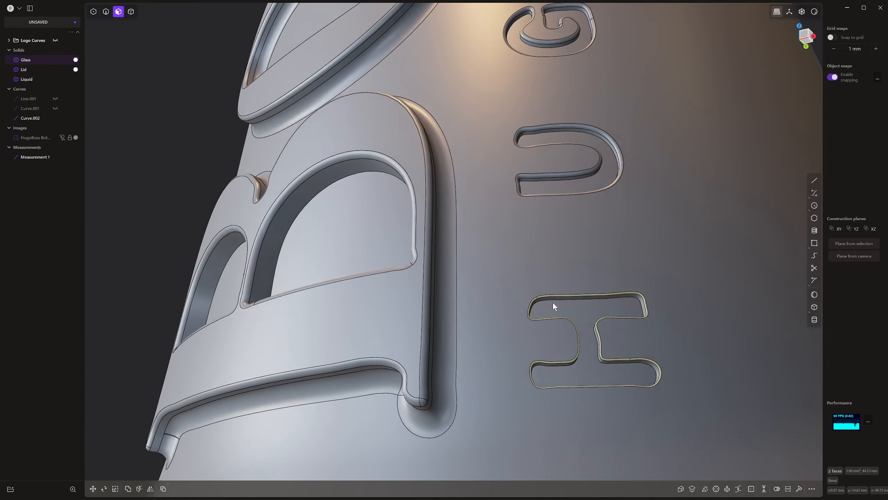
middle_click_drag(553, 302, 546, 307)
scroll(563, 308, "up", 2)
scroll(562, 307, "up", 5)
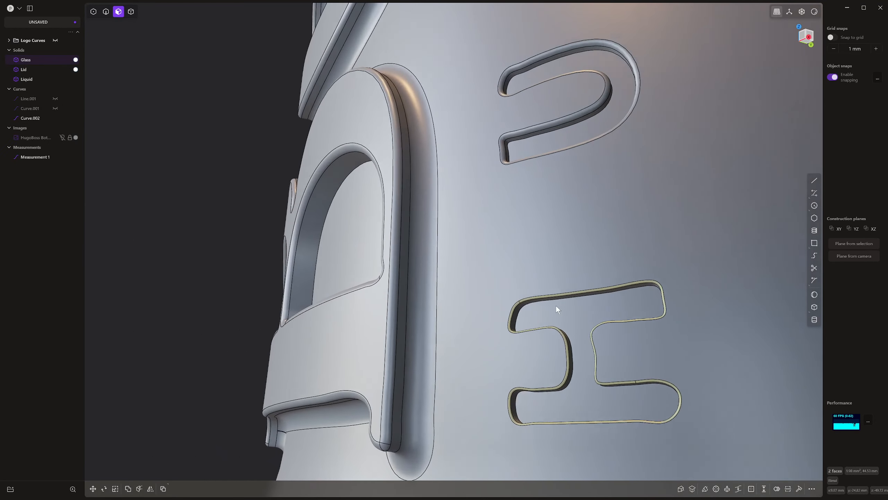
scroll(536, 285, "down", 4)
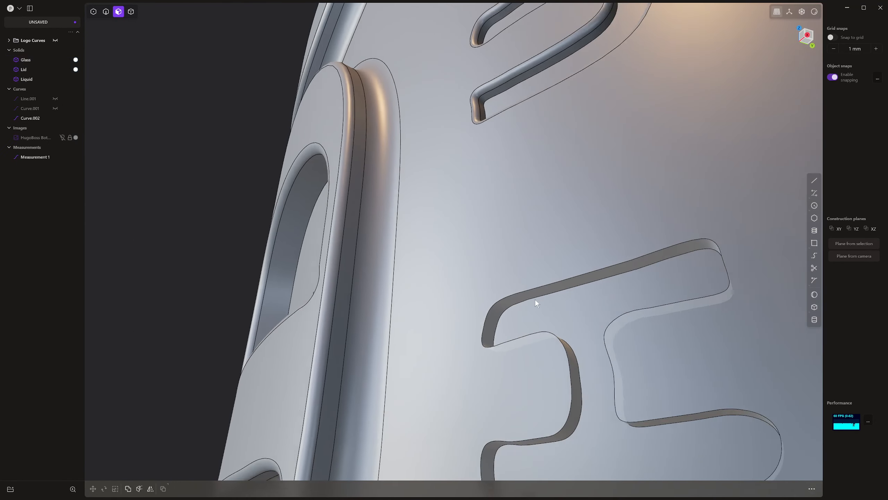
Fillet the rim edge of the recessed letter H by 0.15 mm.
key("2")
left_click(544, 290)
key("f")
left_click_drag(545, 291, 544, 298)
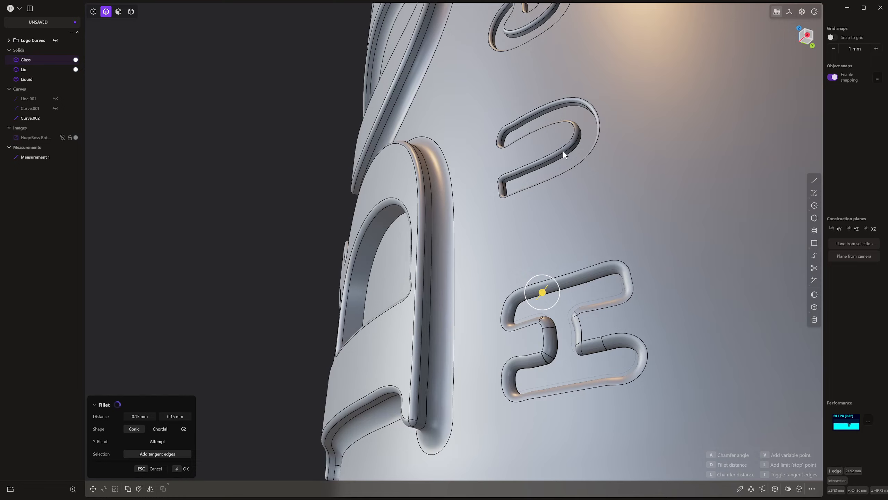
scroll(563, 152, "down", 6)
middle_click_drag(563, 152, 609, 207)
key("Return")
Hide the model's edge lines and delete the leftover curve at the rim of the lid.
key("v")
scroll(499, 317, "down", 5)
middle_click_drag(524, 296, 496, 179, "shift")
scroll(466, 369, "down", 3)
double_click(488, 374)
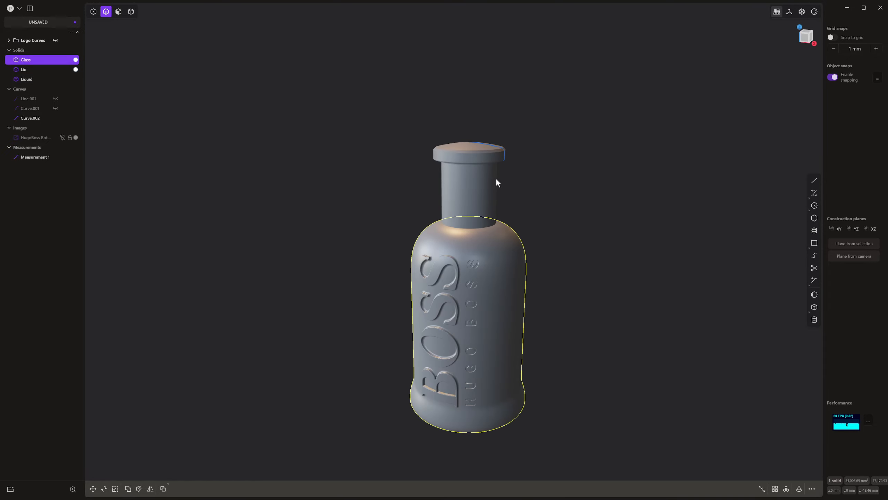
left_click(500, 150)
key("Delete")
Fillet the upper rim edges of the lid's cap to round them off.
scroll(487, 145, "up", 10)
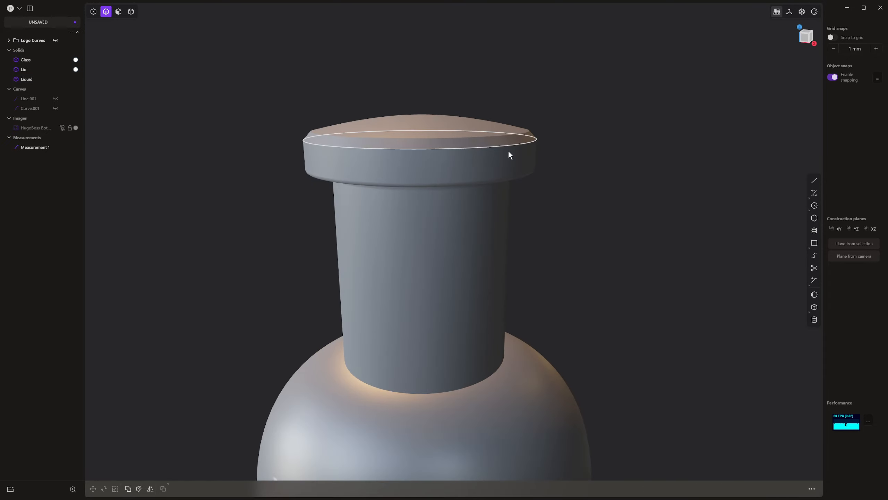
left_click(513, 136)
left_click(515, 143, "shift")
key("b")
left_click_drag(517, 146, 531, 149)
right_click(531, 149)
scroll(583, 169, "down", 6)
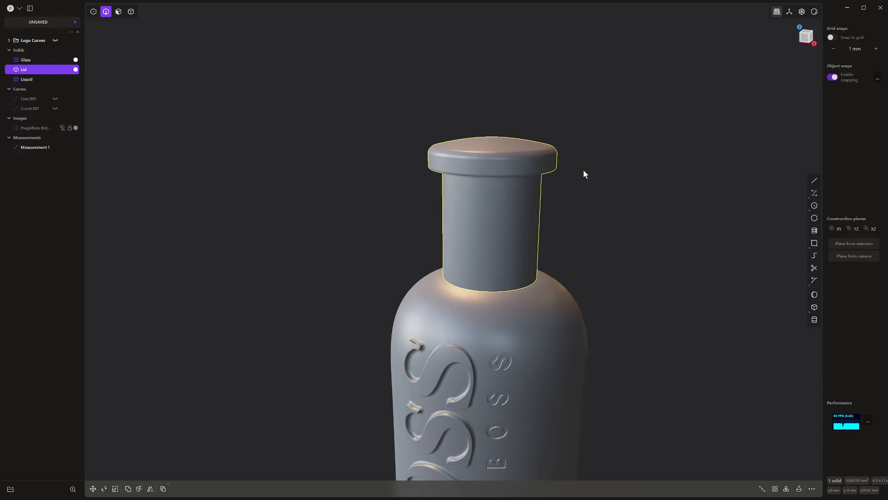
Examine the rounded lid and the finished bottle from several angles.
middle_click_drag(583, 170, 634, 160)
middle_click_drag(649, 228, 578, 143)
scroll(574, 154, "up", 5)
scroll(556, 217, "down", 6)
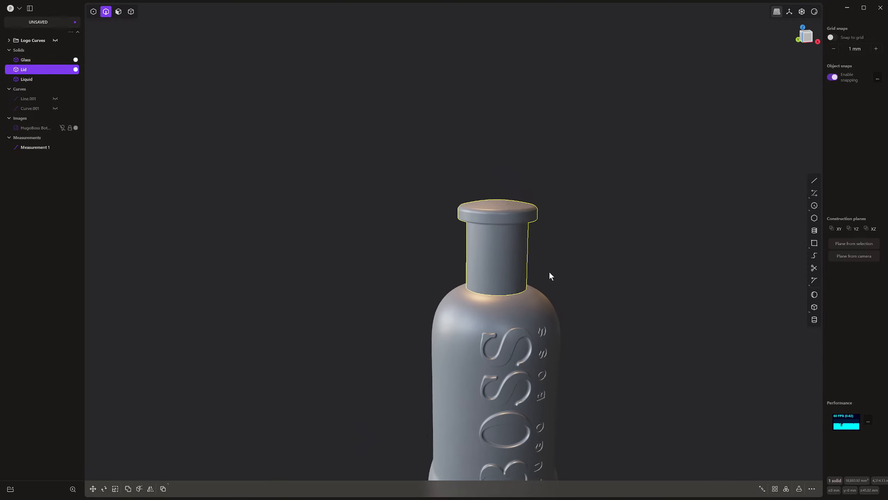
middle_click_drag(549, 278, 439, 211)
scroll(476, 284, "up", 6)
scroll(465, 227, "up", 1)
middle_click_drag(517, 242, 424, 256, "shift")
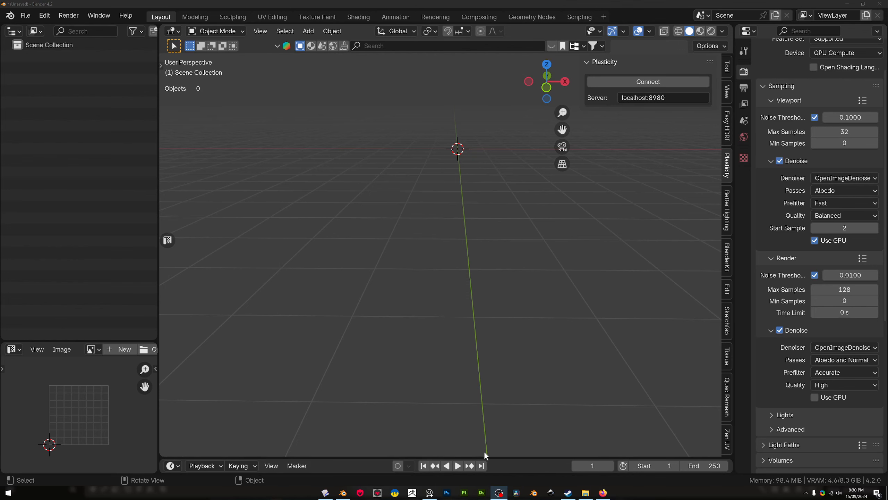
Connect Blender to the Plasticity server at localhost:8980 and import only the visible objects.
middle_click_drag(488, 297, 615, 160)
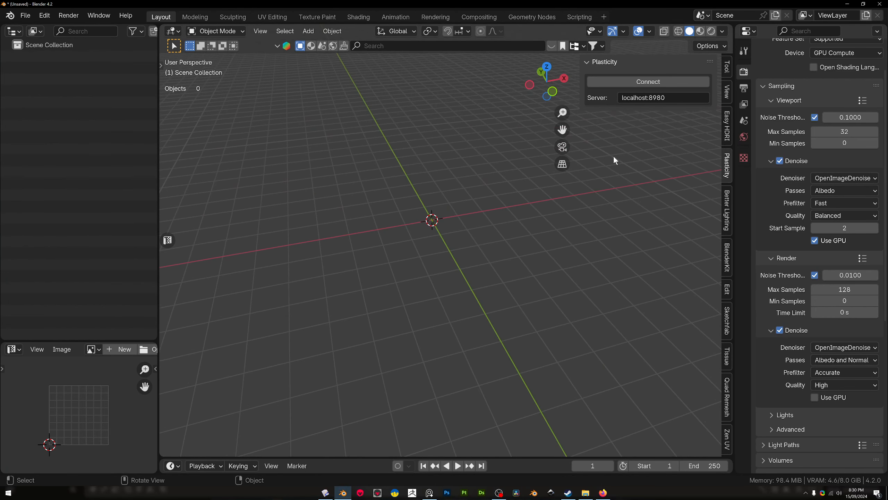
left_click(646, 82)
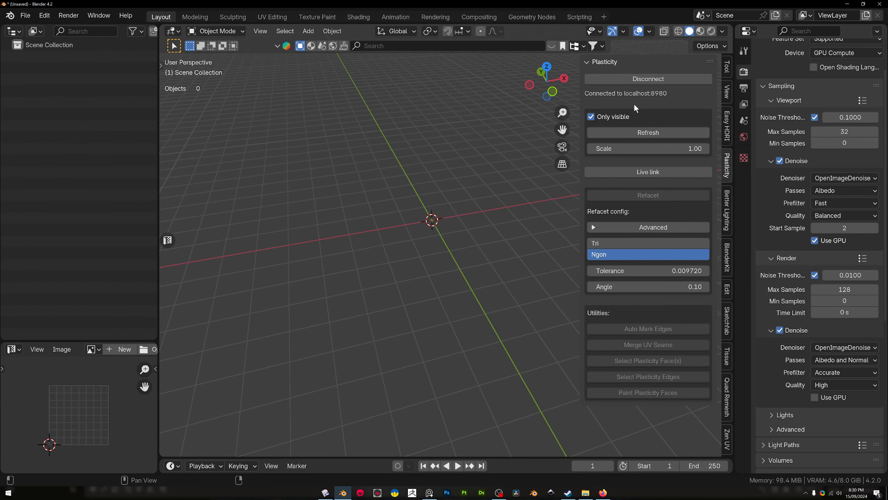
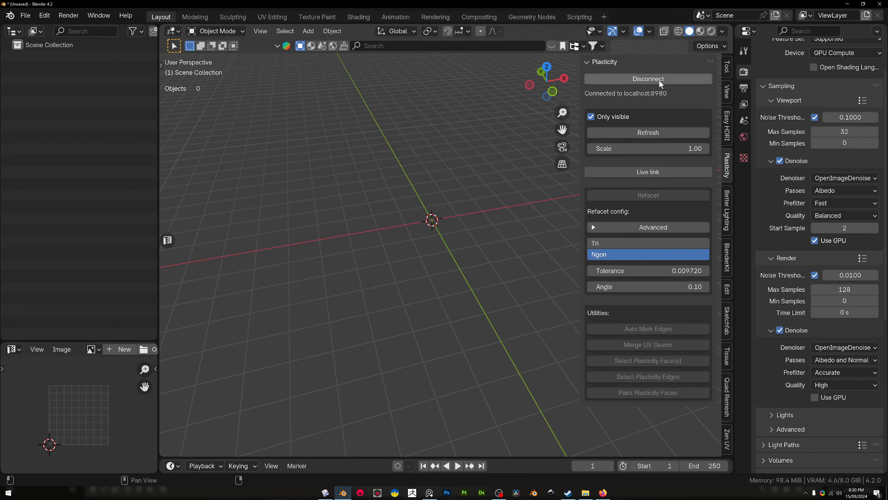
left_click(676, 134)
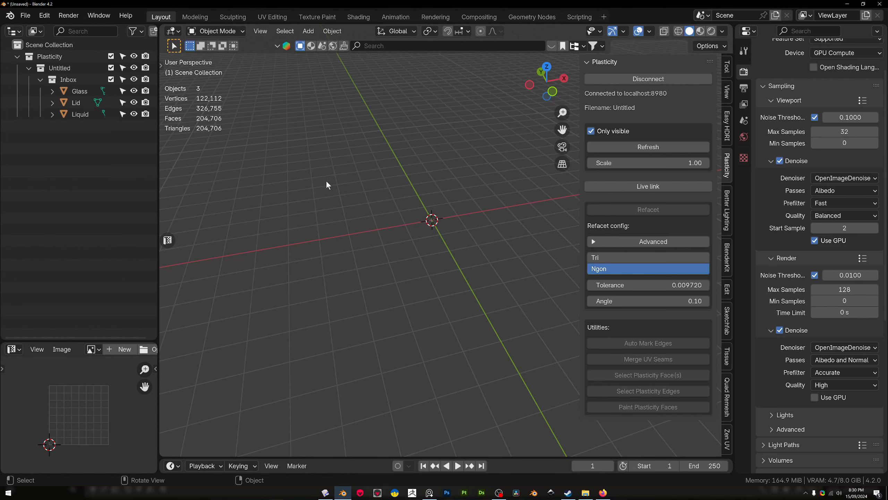
Select the imported Glass, Lid and Liquid objects and frame them in the viewport.
left_click(80, 91)
left_click(83, 115, "shift")
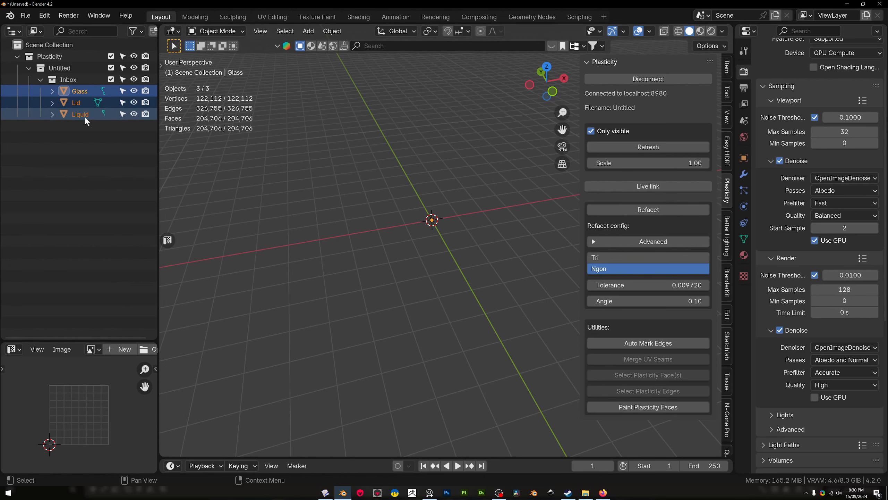
key("KP_Decimal")
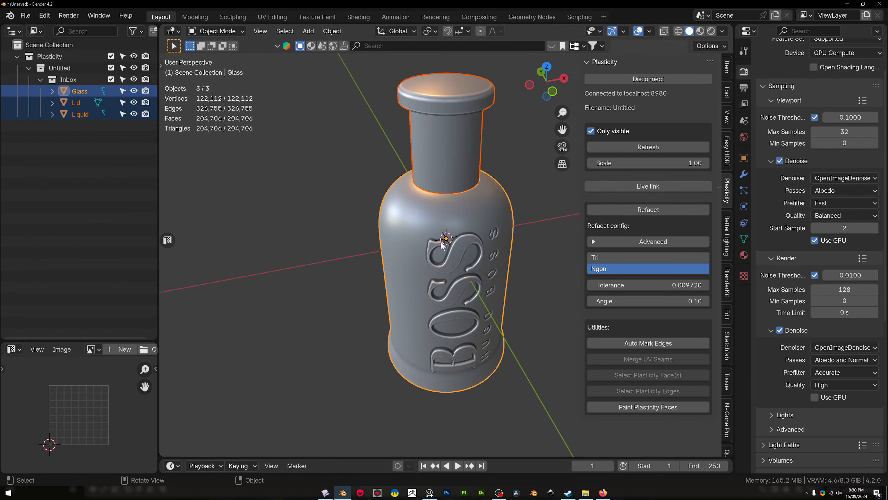
Examine the surface shading of the imported bottle and its lettering from several sides.
middle_click_drag(441, 244, 453, 208)
scroll(490, 293, "up", 7)
scroll(454, 265, "down", 4)
middle_click_drag(491, 295, 441, 268, "shift")
middle_click_drag(451, 300, 418, 327)
scroll(441, 301, "up", 8)
scroll(421, 291, "down", 11)
middle_click_drag(481, 255, 504, 272)
Select all of the bottle's objects and examine the rims of the small S, O and B letters up close.
left_click_drag(370, 78, 522, 403)
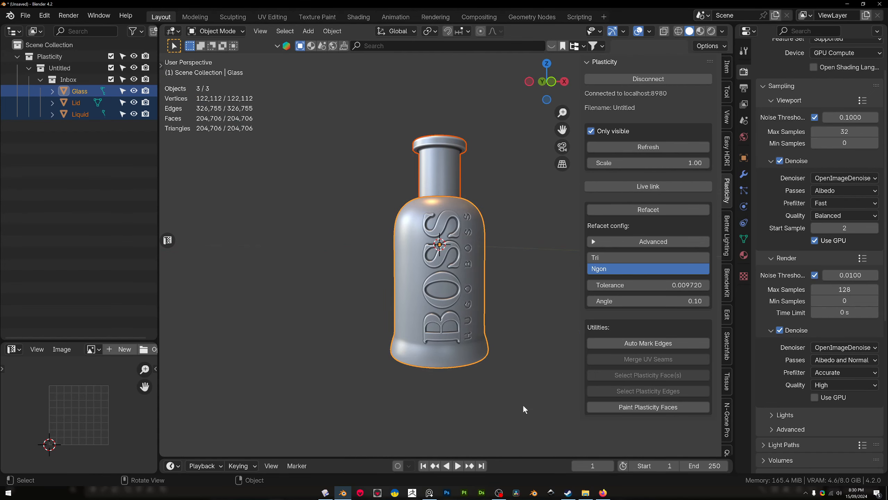
middle_click_drag(515, 368, 486, 377)
scroll(492, 358, "up", 1)
middle_click_drag(486, 377, 487, 368)
scroll(488, 372, "up", 2)
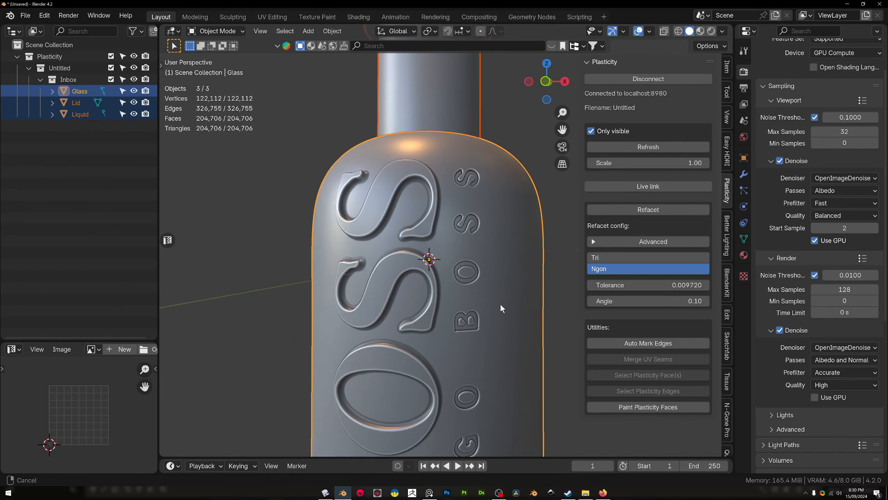
scroll(506, 294, "down", 5)
scroll(496, 300, "up", 12)
scroll(494, 307, "down", 6)
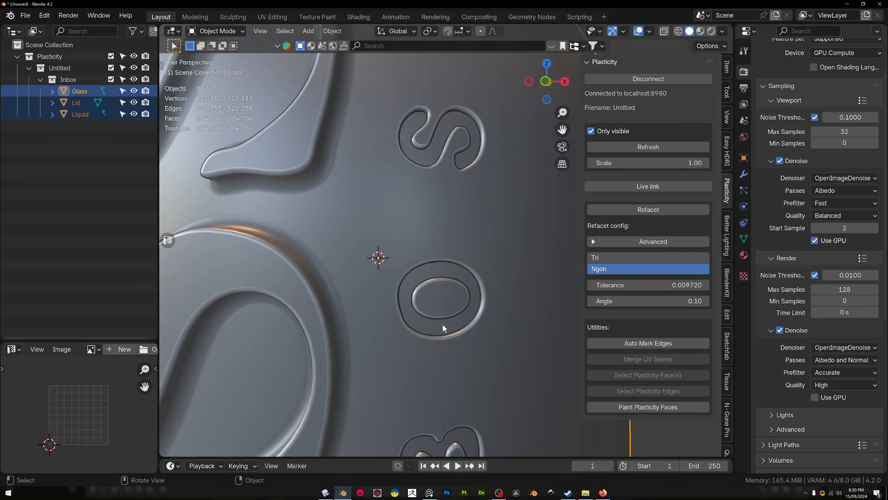
Enable viewport shadows with an intensity of 0.614 and check the lettering.
left_click(721, 32)
left_click(658, 290)
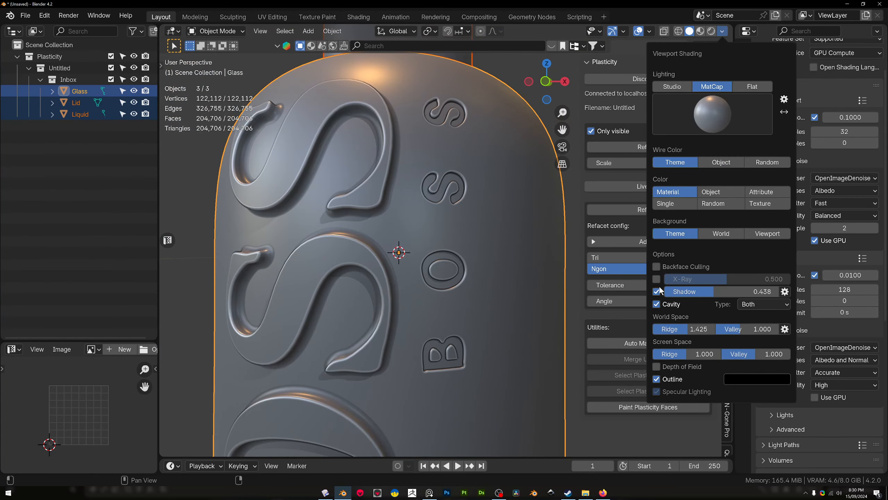
left_click_drag(705, 289, 725, 291)
scroll(470, 281, "up", 4)
scroll(471, 282, "down", 2)
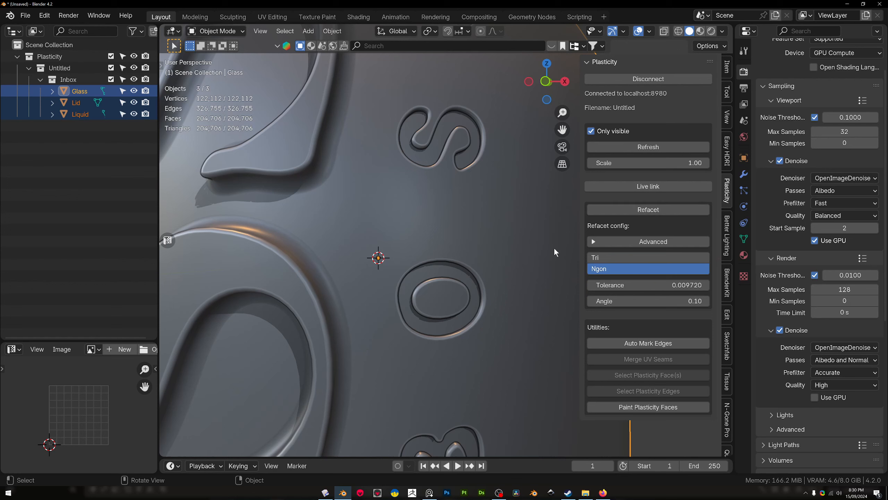
Turn off the shadow option in the viewport shading settings.
left_click(722, 33)
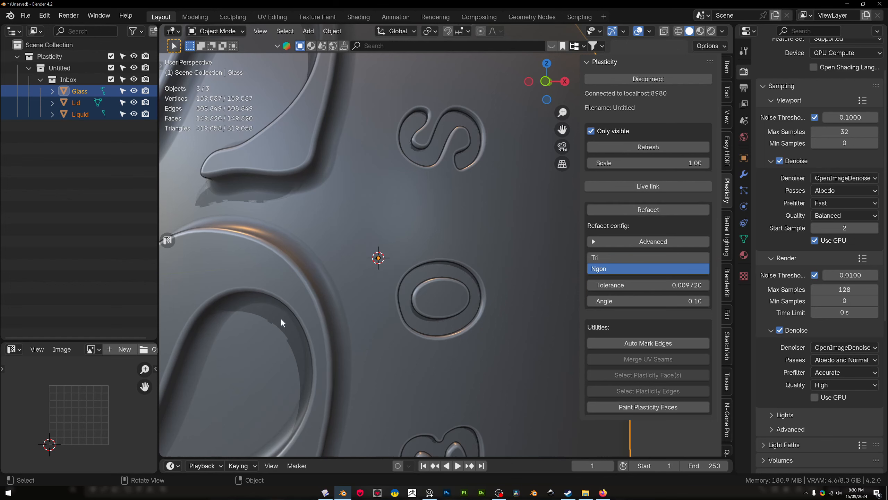
left_click(721, 33)
left_click(722, 32)
left_click(657, 290)
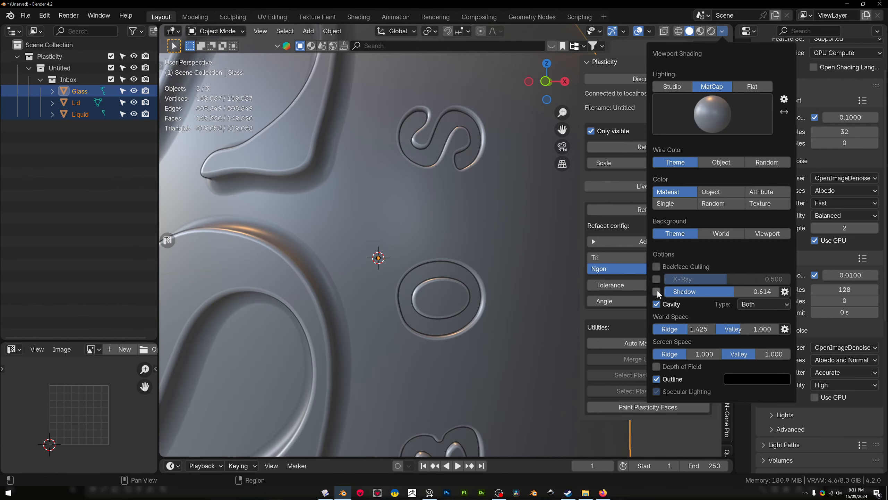
Turn on the wireframe overlay to show the mesh of the bottle's shoulder and lettering.
scroll(452, 357, "down", 10)
middle_click_drag(452, 357, 424, 372, "shift")
scroll(425, 372, "up", 1)
scroll(455, 357, "up", 7)
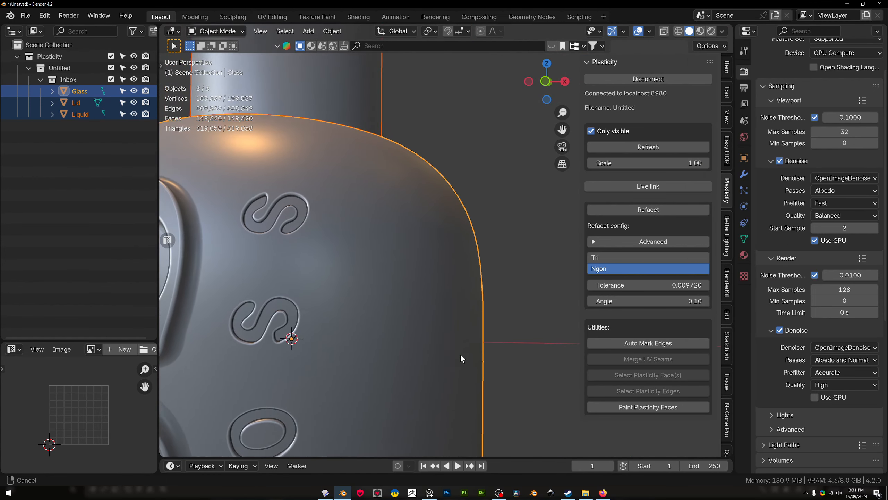
scroll(458, 344, "down", 2)
key("q")
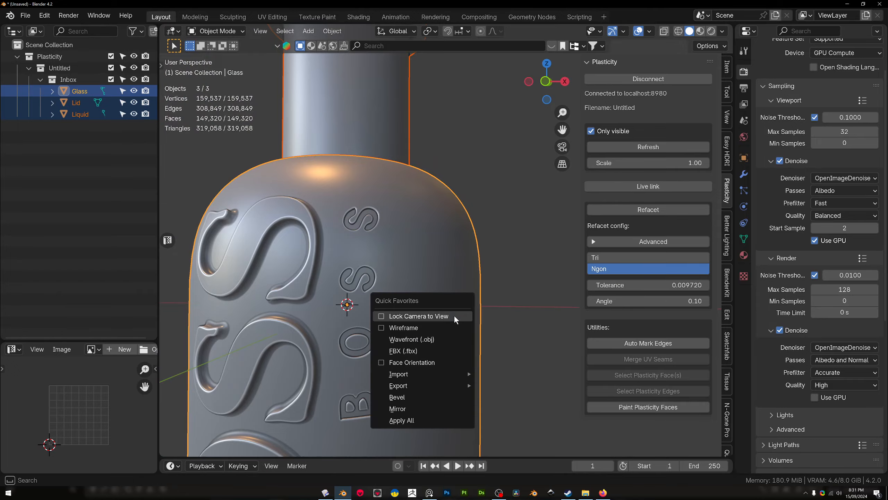
left_click(448, 331)
Examine the mesh topology around the large and small letters and on the bottle's shoulder.
scroll(448, 330, "down", 5)
middle_click_drag(444, 334, 338, 288)
scroll(395, 364, "up", 4)
scroll(323, 323, "up", 2)
scroll(323, 323, "down", 2)
scroll(350, 320, "up", 1)
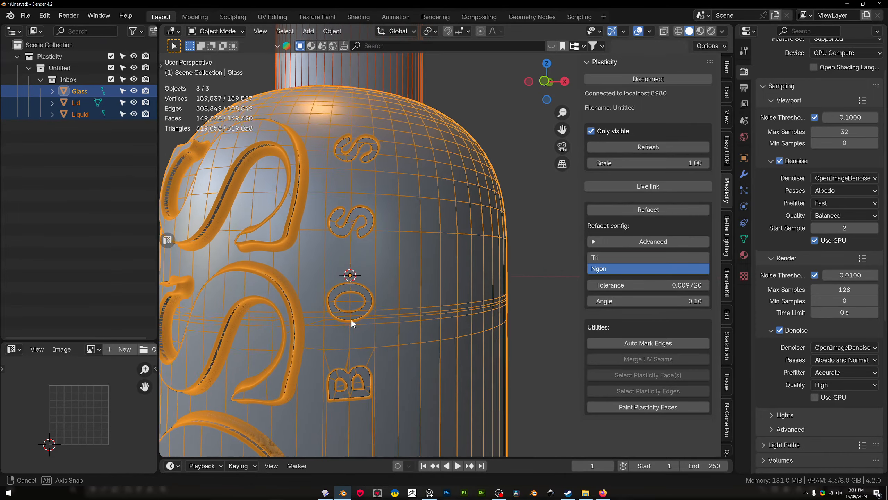
middle_click_drag(351, 321, 364, 318)
scroll(366, 319, "up", 1)
scroll(293, 343, "down", 3)
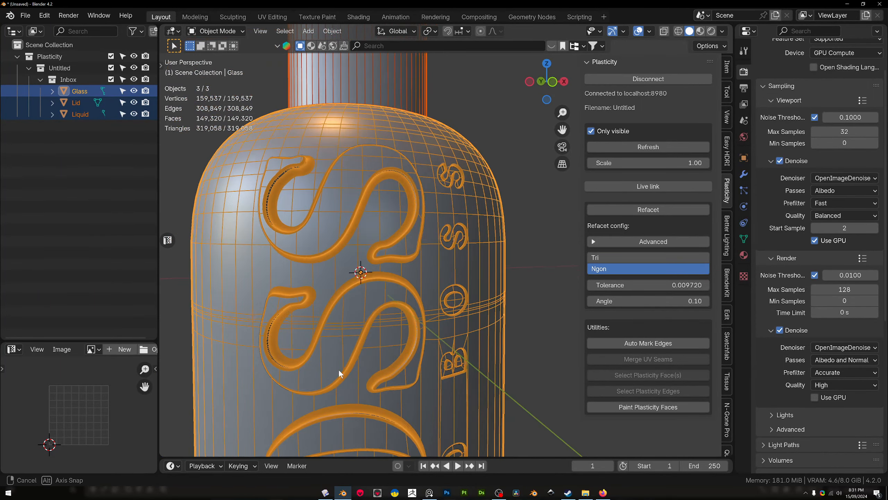
middle_click_drag(341, 373, 426, 363)
scroll(373, 336, "down", 4)
Turn off the wireframe overlay and check the smooth shading of the bottle and its lettering.
key("q")
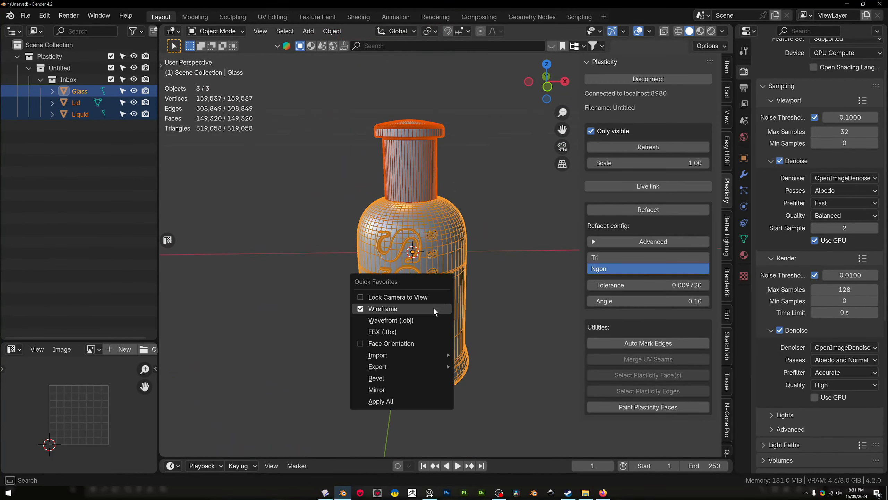
left_click(431, 309)
scroll(419, 274, "up", 5)
scroll(444, 336, "down", 6)
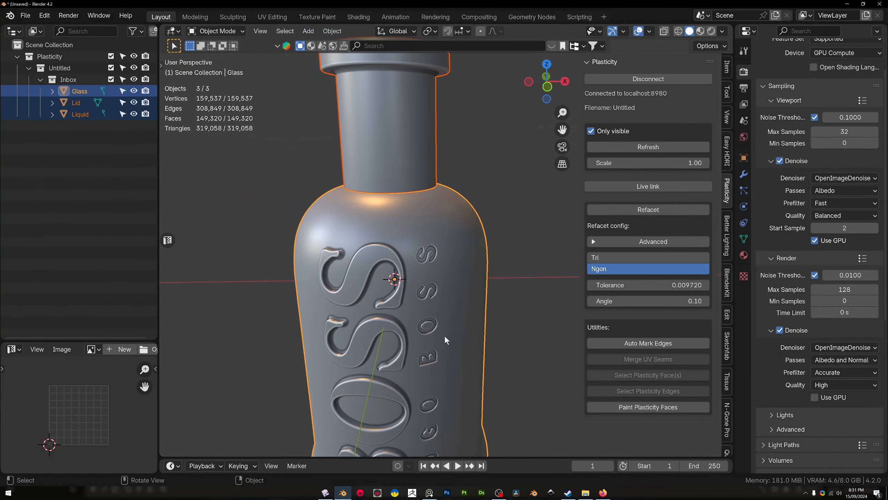
middle_click_drag(444, 343, 420, 349)
scroll(426, 336, "up", 8)
scroll(432, 350, "down", 6)
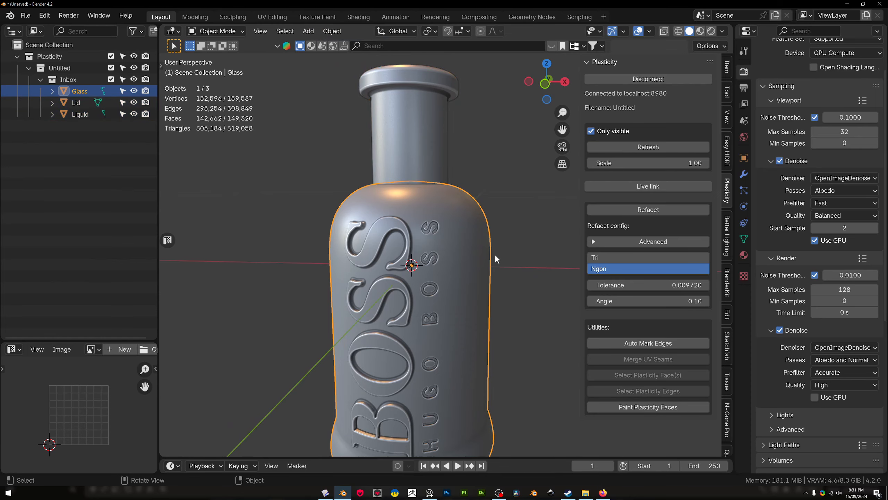
Scale the Liquid object up uniformly by a factor of about 1.004 inside the glass.
left_click(393, 238)
scroll(414, 298, "up", 8)
scroll(412, 283, "down", 4)
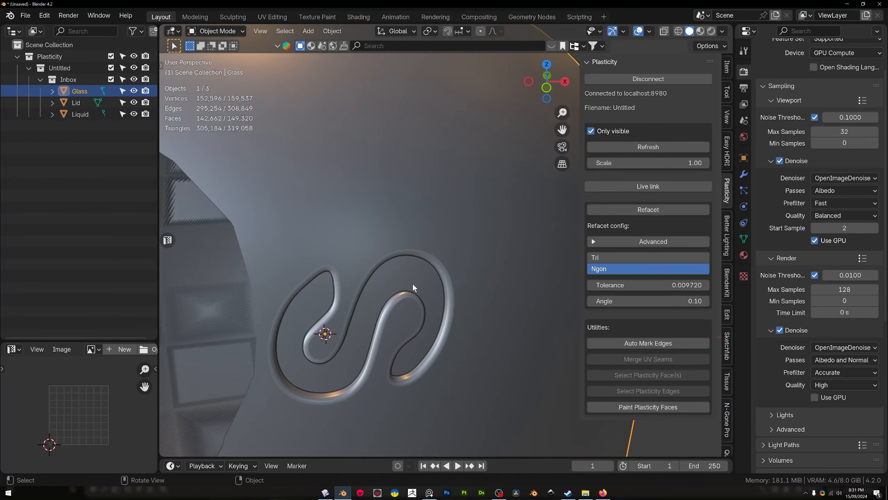
scroll(412, 283, "up", 4)
scroll(465, 230, "down", 1)
scroll(464, 238, "down", 4)
left_click(80, 114)
scroll(293, 221, "up", 4)
scroll(380, 229, "up", 2)
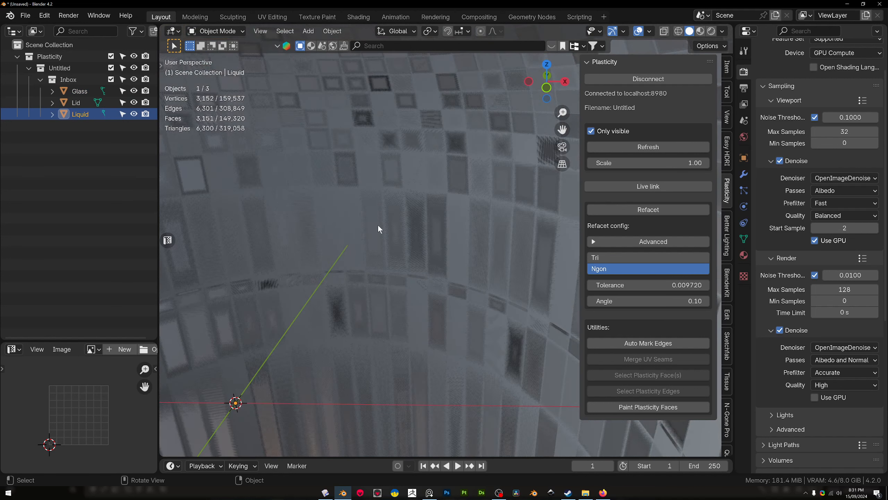
key("s")
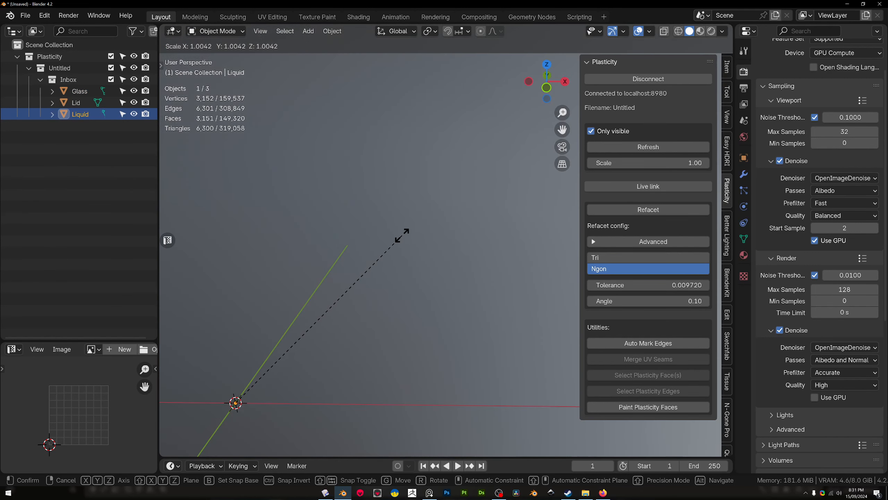
left_click(400, 236)
scroll(399, 240, "down", 3)
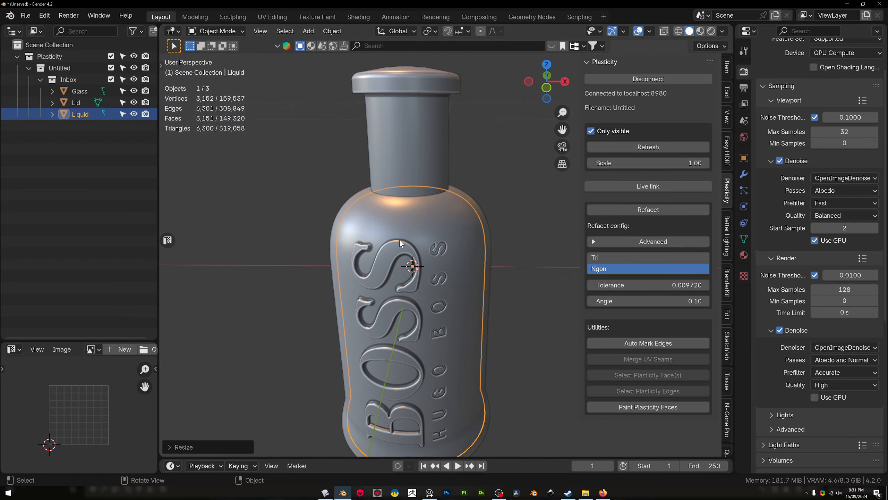
scroll(401, 234, "up", 2)
Clear the selection and inspect the whole bottle in solid and wireframe shading, ending in solid shading.
left_click(541, 157)
scroll(503, 214, "down", 7)
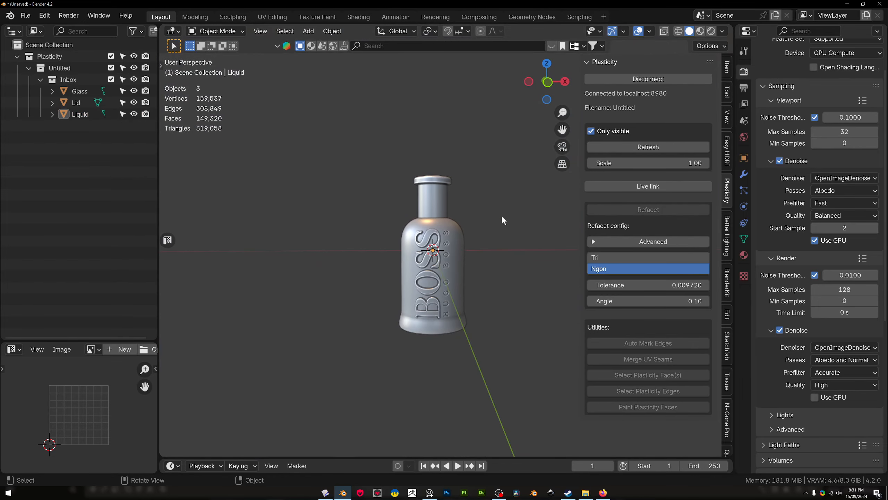
scroll(472, 246, "up", 6)
mouse_move(455, 256)
middle_mouse_down()
mouse_move(434, 230)
mouse_move(453, 267)
mouse_move(467, 259)
mouse_move(457, 241)
middle_mouse_up()
scroll(467, 259, "down", 3)
left_click(469, 222)
left_click(507, 210)
key("alt+z")
scroll(451, 220, "down", 2)
key("shift+z")
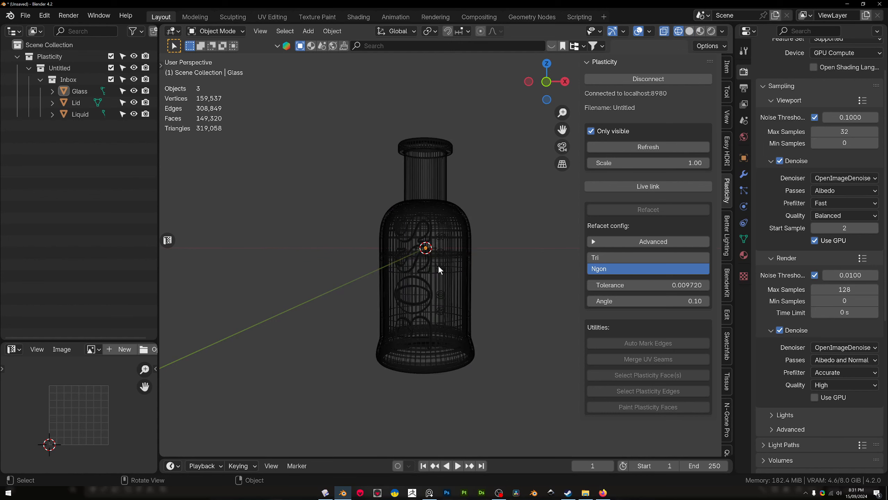
key("shift+alt+z")
key("shift+alt+z")
key("shift+z")
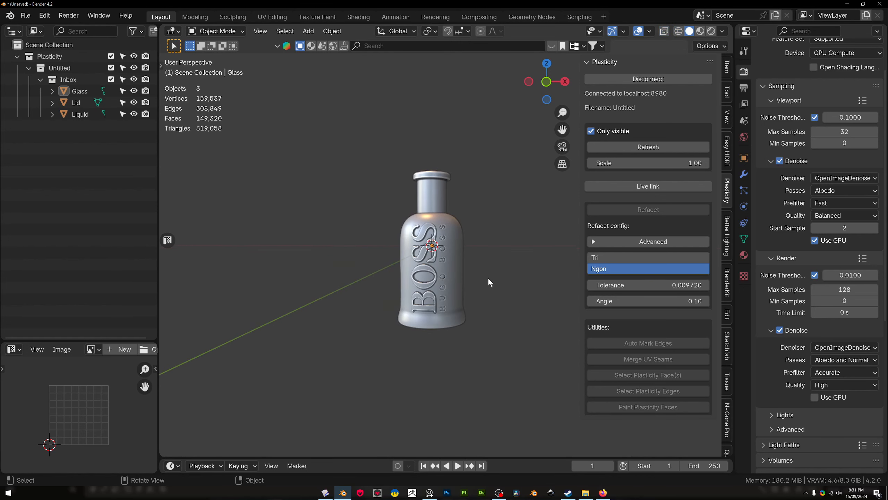
mouse_move(488, 278)
middle_mouse_down()
mouse_move(485, 294)
mouse_move(443, 307)
mouse_move(487, 321)
mouse_move(441, 306)
middle_mouse_up()
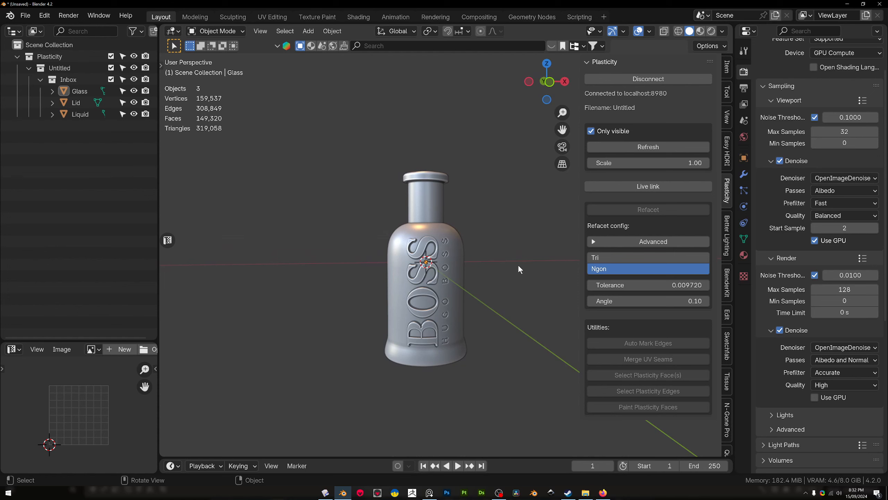
Move the Glass, Lid and Liquid objects into a new collection named Cologne.
key("n")
left_click(78, 92)
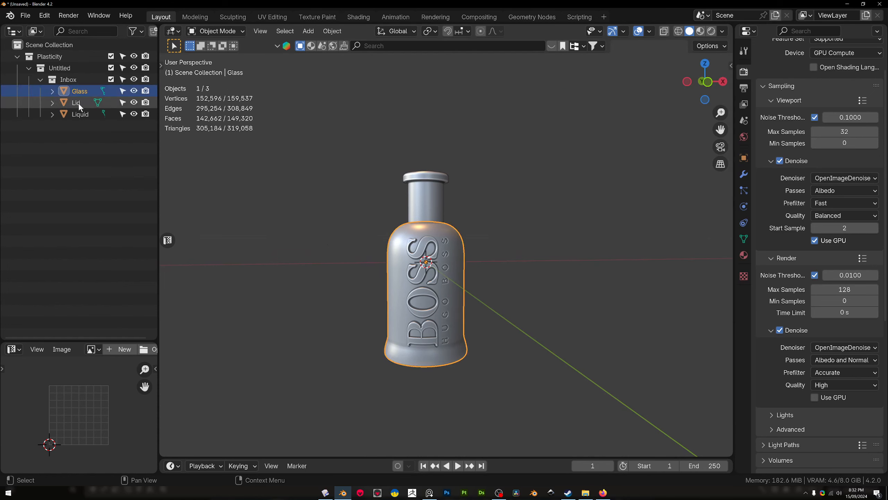
left_click(80, 115, "shift")
key("m")
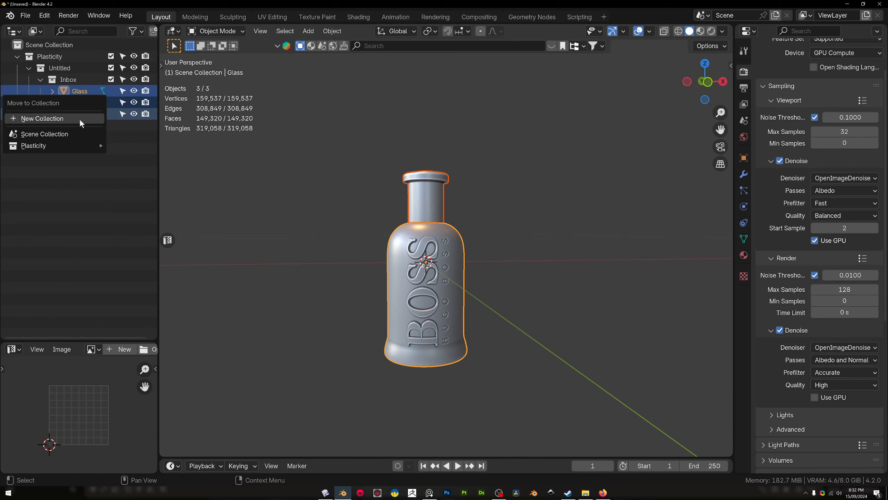
left_click(79, 119)
type("Cologne")
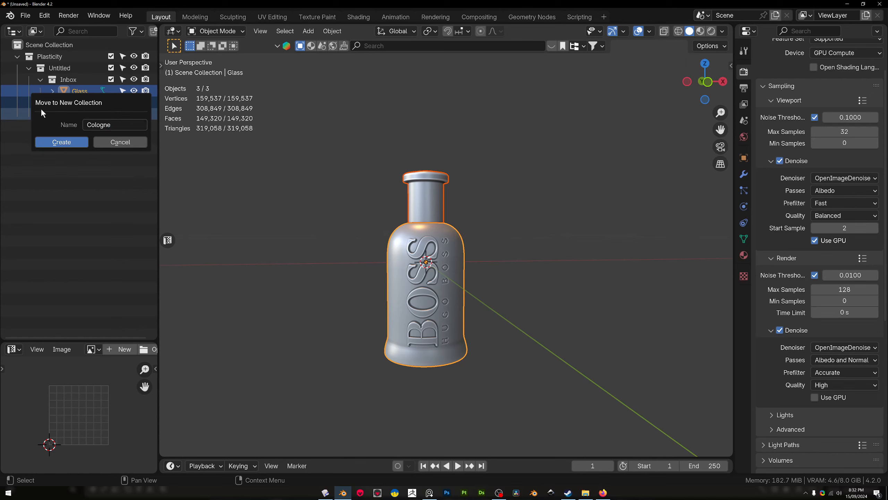
left_click(61, 141)
Create a new material for the Glass object in the Shading workspace, with the bottle framed in the viewport.
middle_click_drag(454, 350, 477, 269)
scroll(489, 252, "up", 7)
scroll(493, 259, "down", 7)
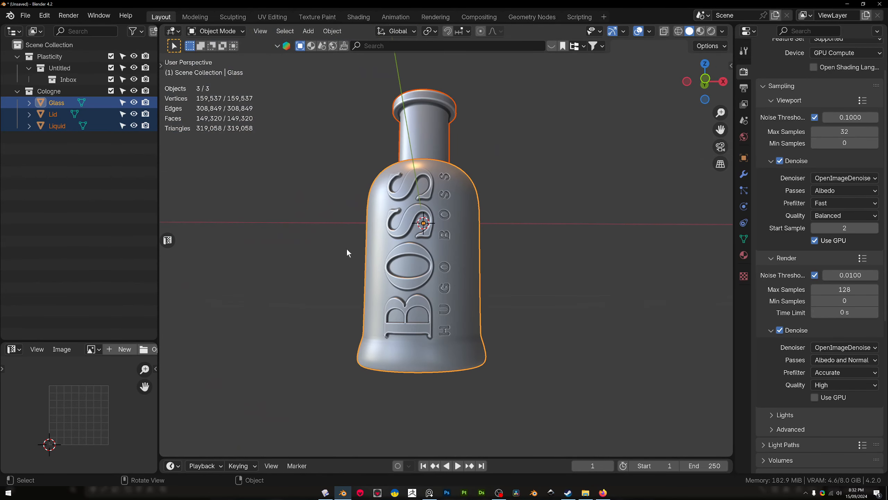
middle_click_drag(467, 204, 471, 220)
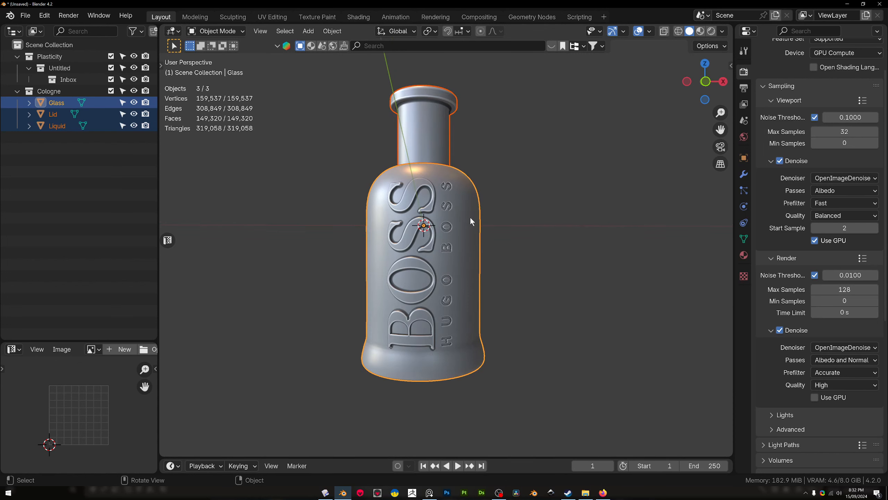
left_click(361, 15)
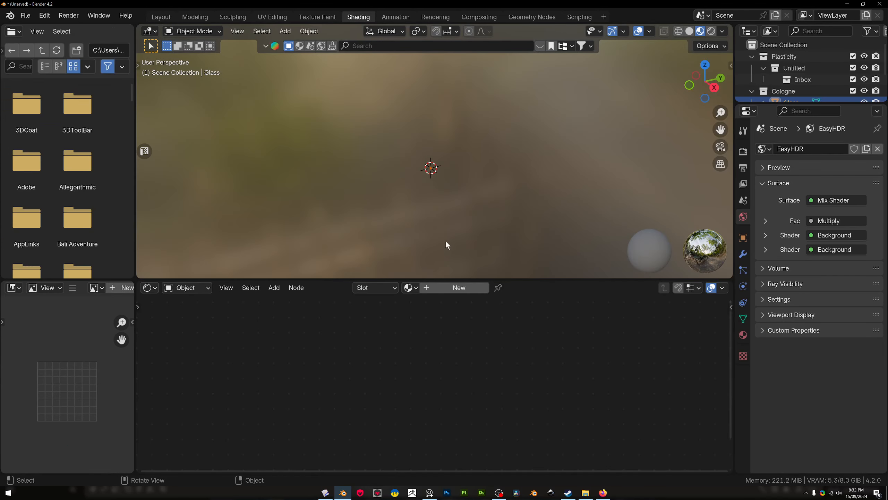
key("KP_Decimal")
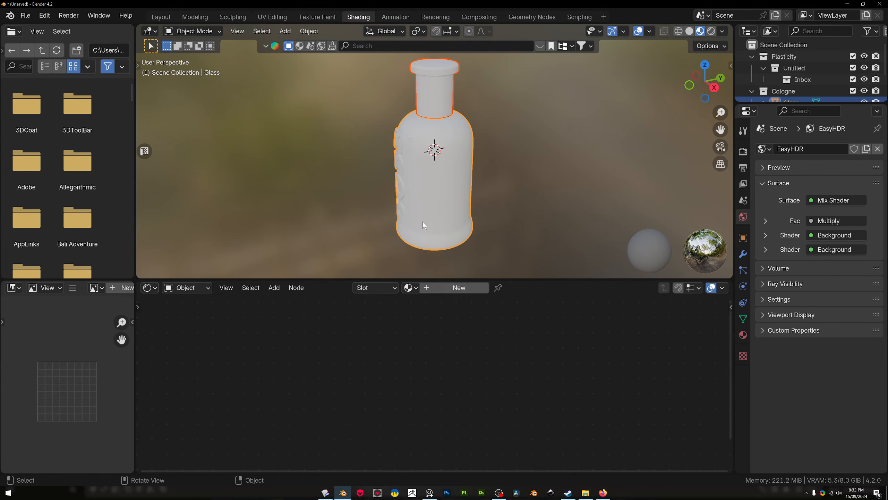
middle_click_drag(422, 220, 457, 199)
left_click(464, 288)
Set the glass material's transmission weight to 1.000 and preview the bottle in rendered shading.
scroll(461, 324, "down", 9)
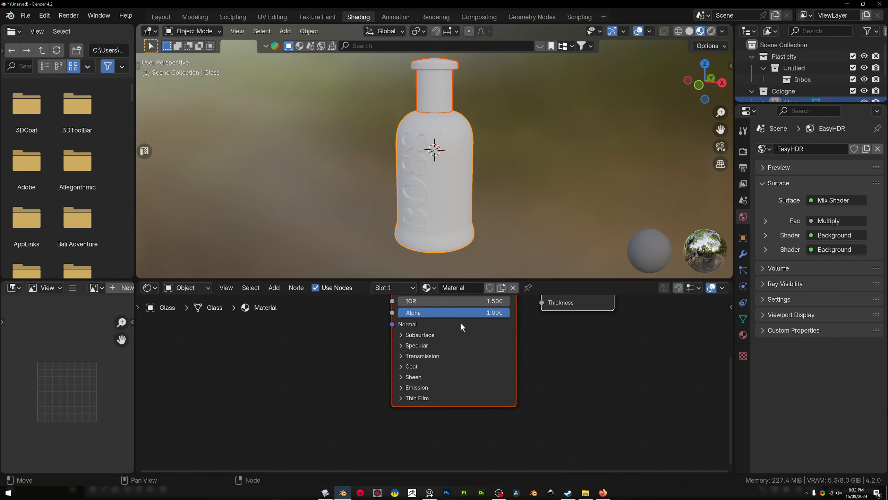
middle_click_drag(457, 339, 449, 313)
scroll(454, 409, "up", 2)
left_click(419, 368)
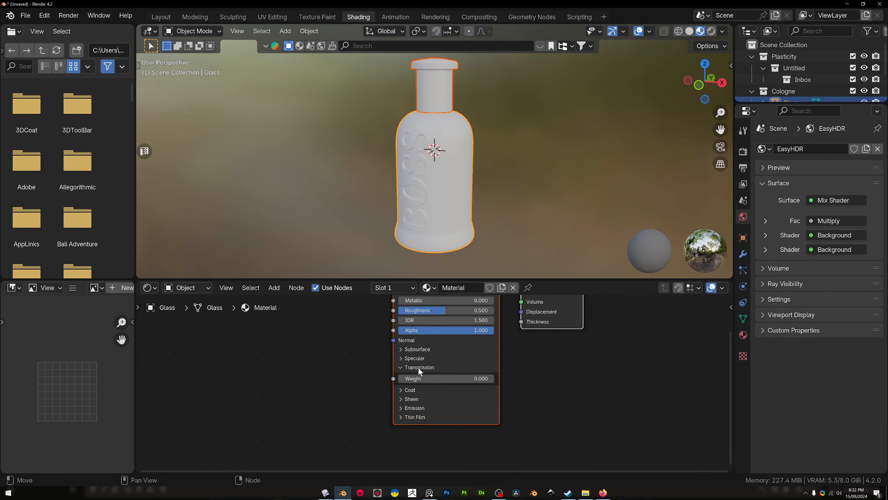
left_click_drag(451, 379, 494, 377)
scroll(513, 150, "up", 2)
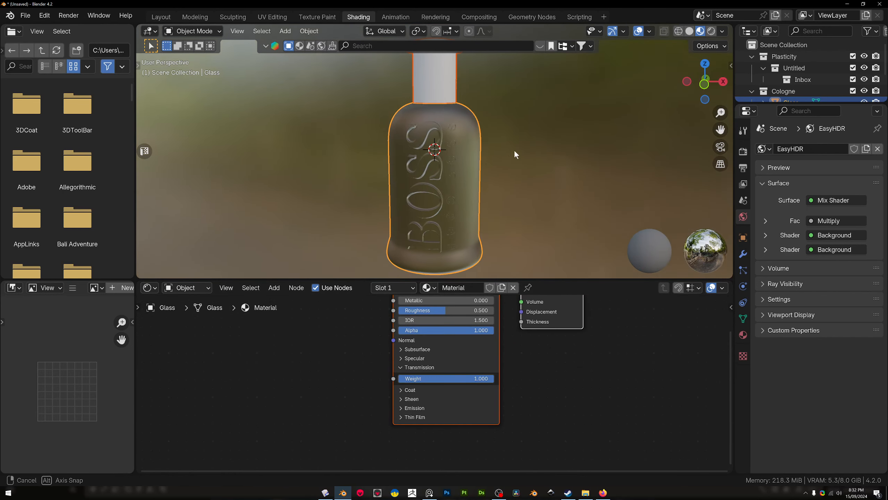
left_click(712, 32)
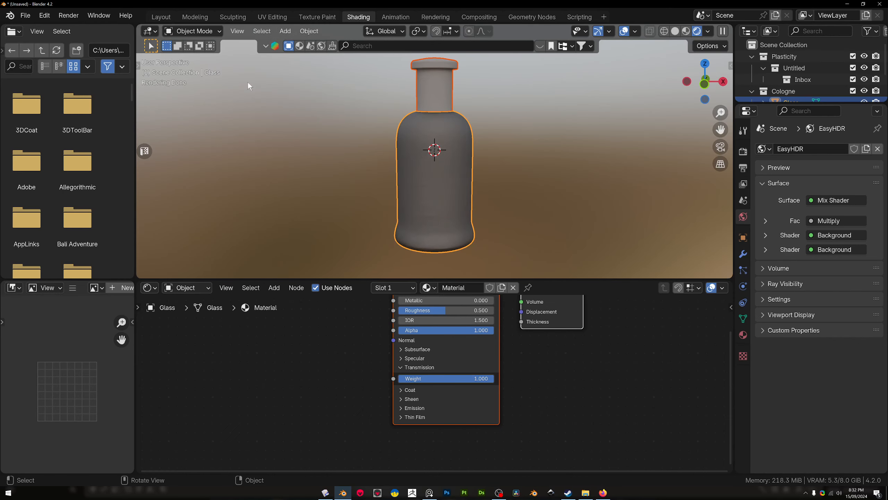
Return to the Layout workspace, add a camera to the scene and look through it.
left_click(152, 18)
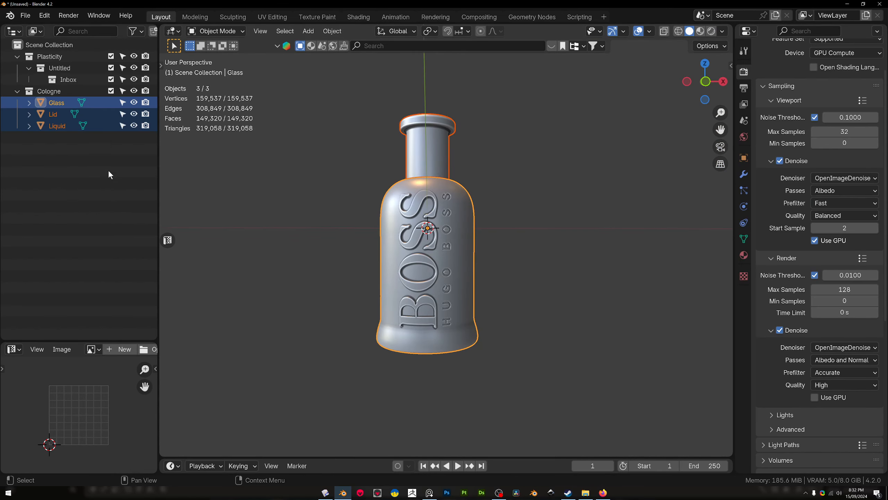
left_click(109, 189)
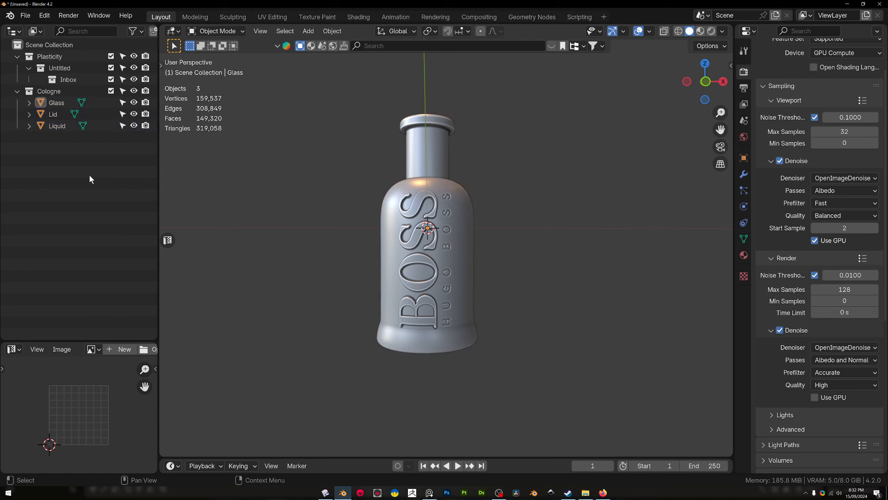
key("ctrl+a")
key("Escape")
key("shift+a")
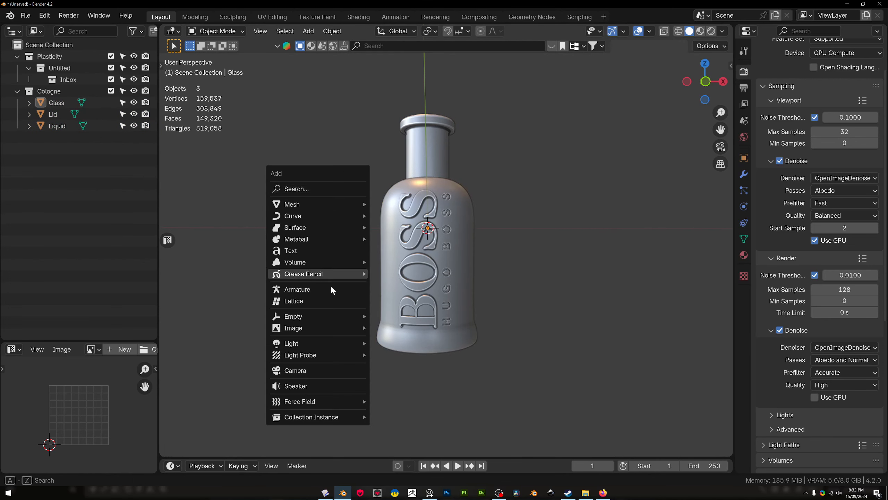
left_click(334, 369)
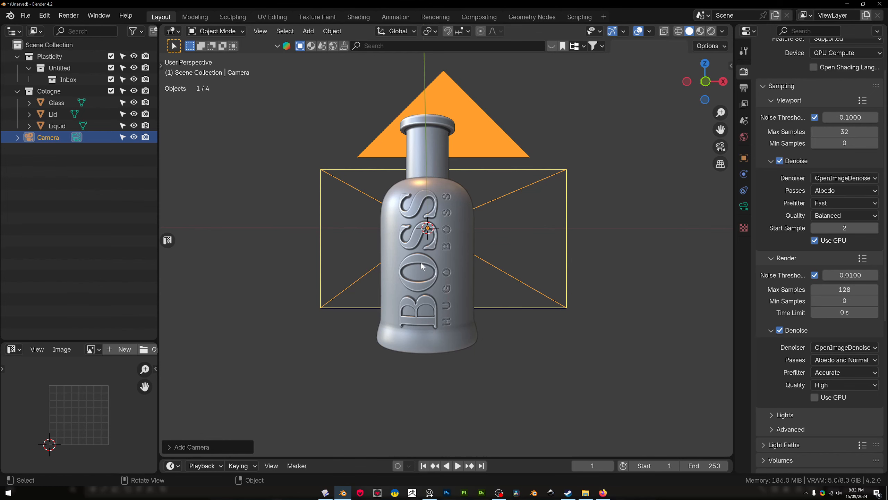
key("KP_0")
scroll(421, 261, "down", 4)
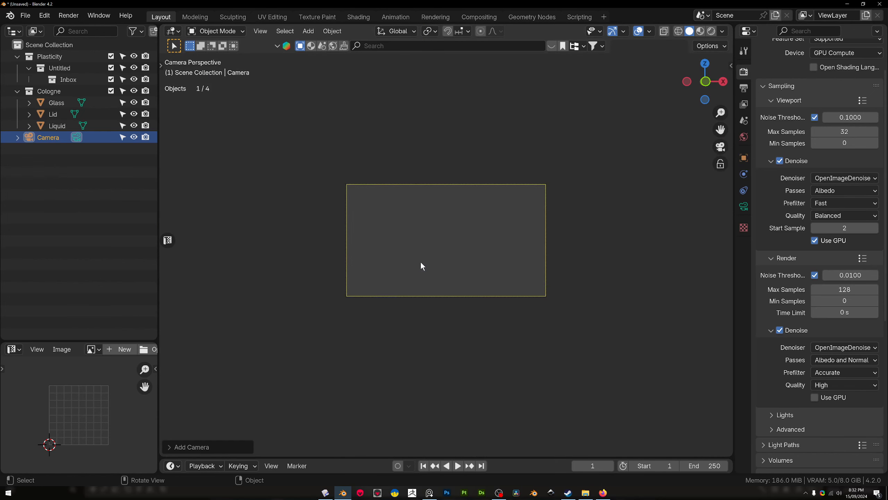
Lock the camera to the view and pull it back until the whole bottle fits inside the frame.
key("q")
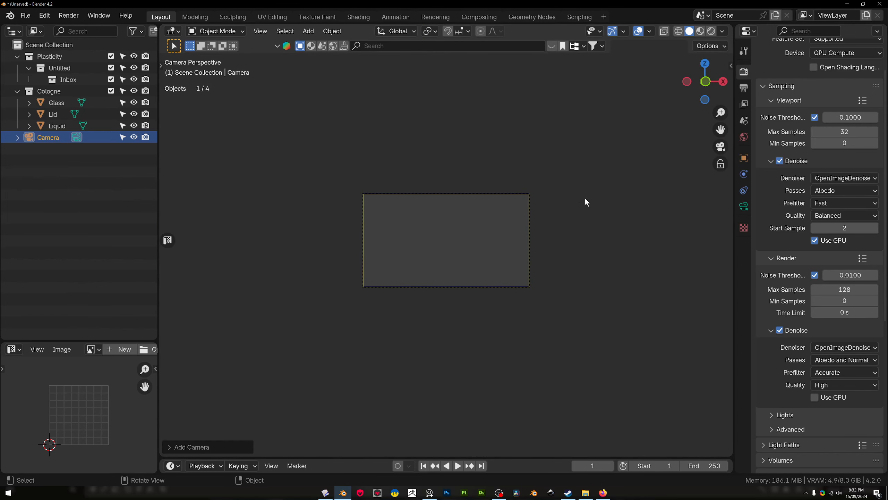
key("n")
left_click(727, 116)
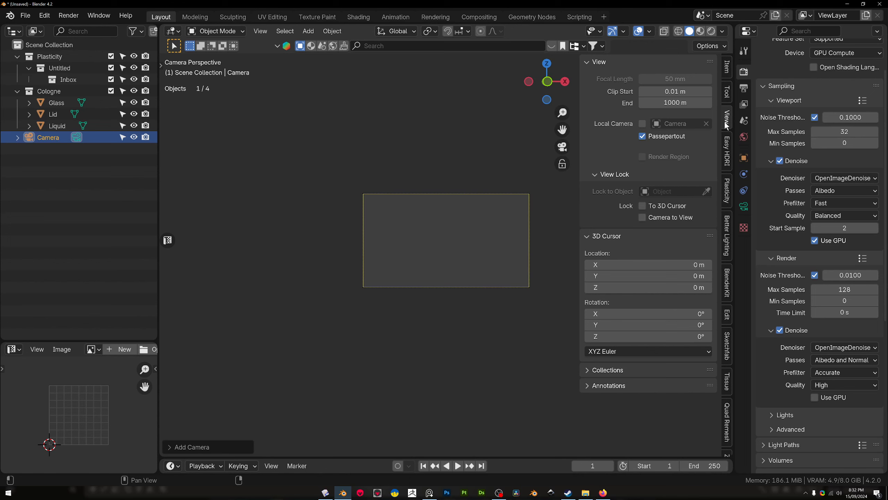
left_click(643, 217)
scroll(503, 246, "down", 10)
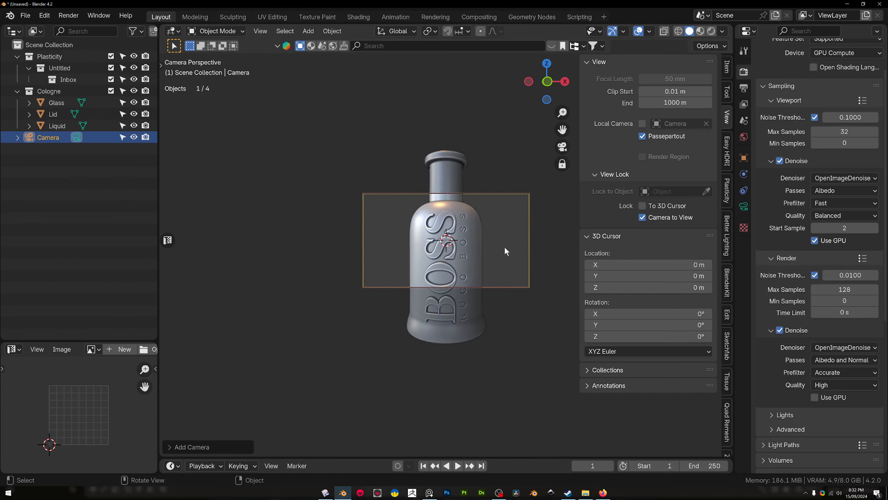
left_click(503, 246)
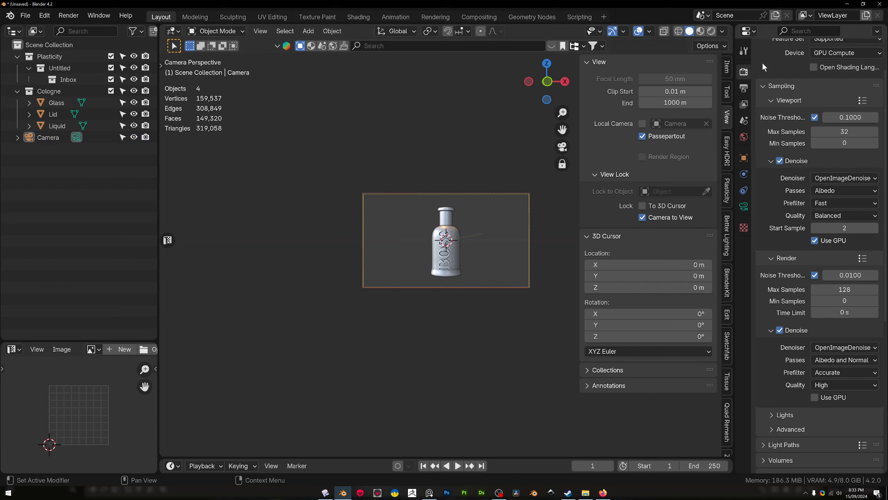
Set the render resolution to 2000 px in both X and Y.
left_click(743, 88)
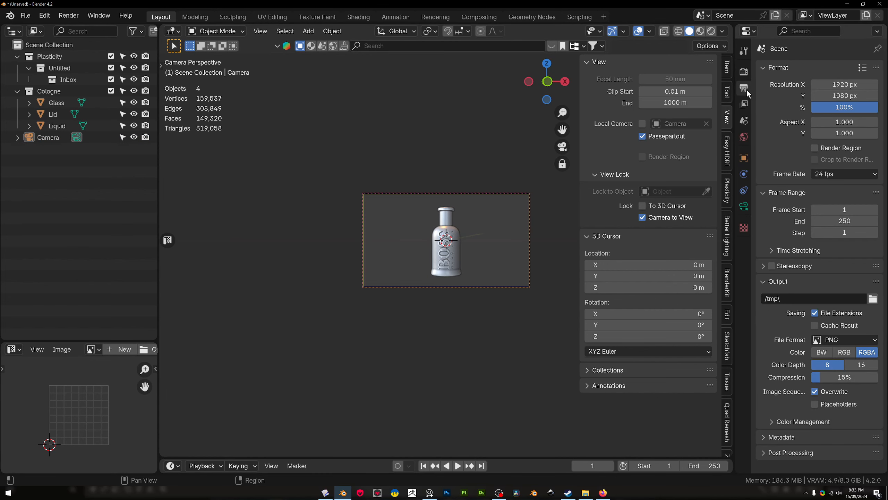
left_click_drag(845, 84, 845, 95)
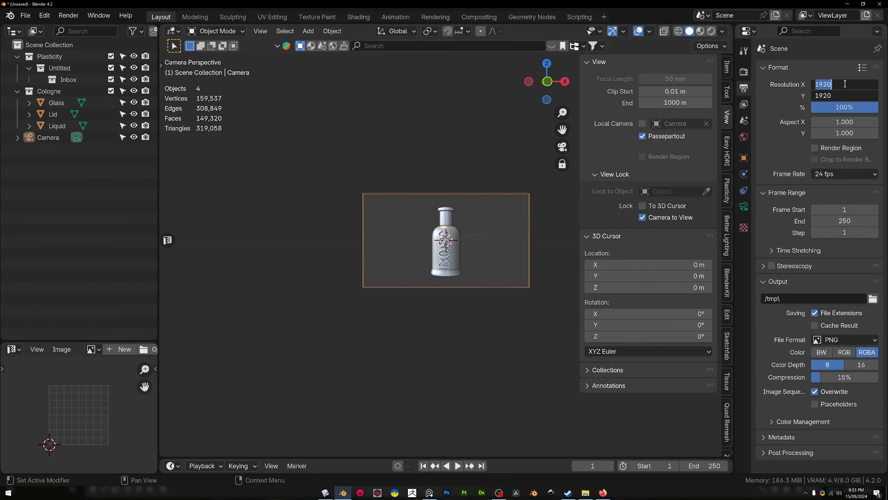
type("2000")
key("Return")
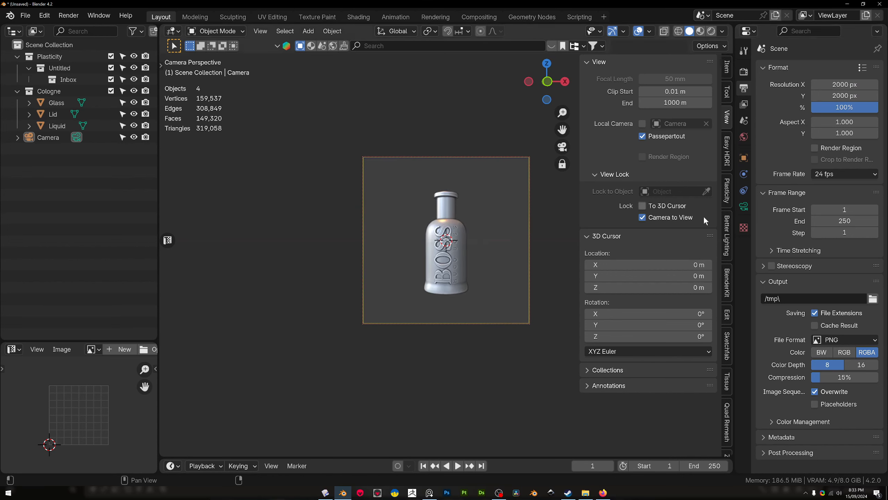
Enable depth of field on the camera, leave the camera view and switch to the front orthographic view.
left_click(744, 206)
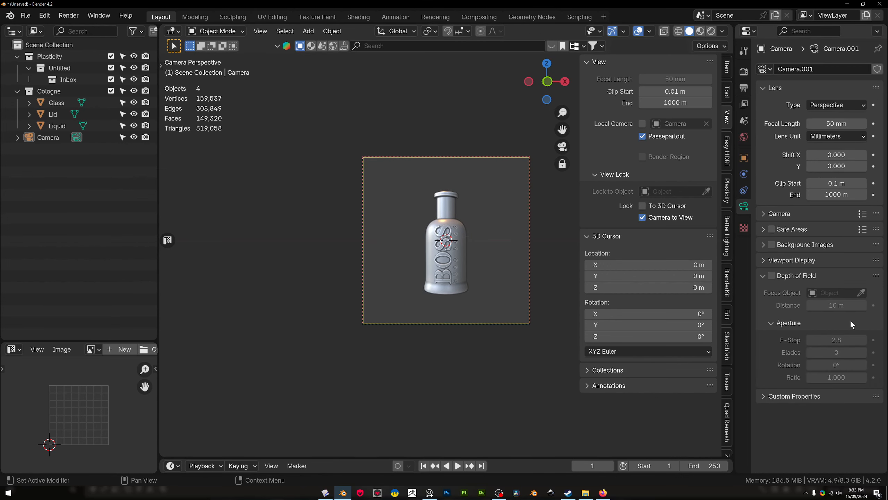
left_click(773, 276)
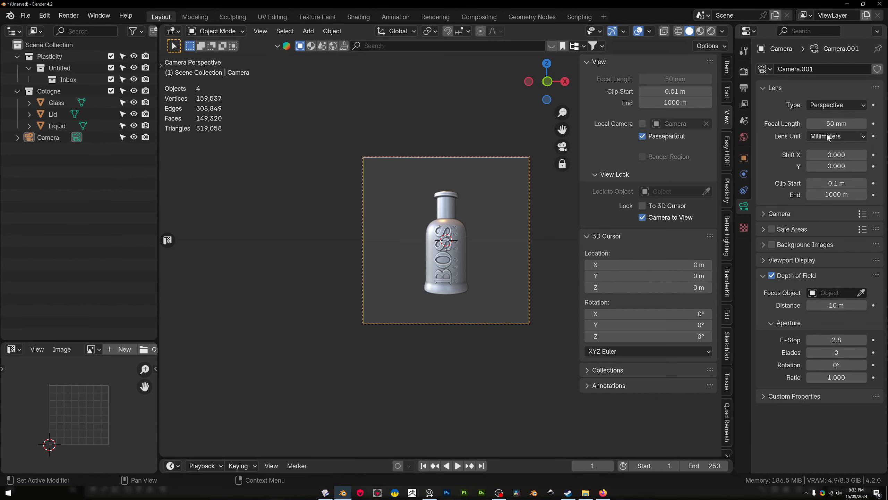
scroll(439, 248, "up", 1)
key("KP_0")
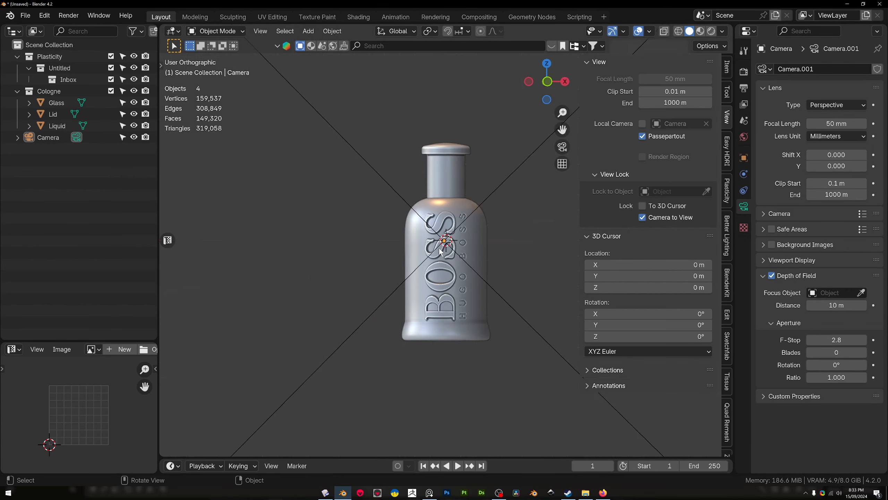
key("KP_1")
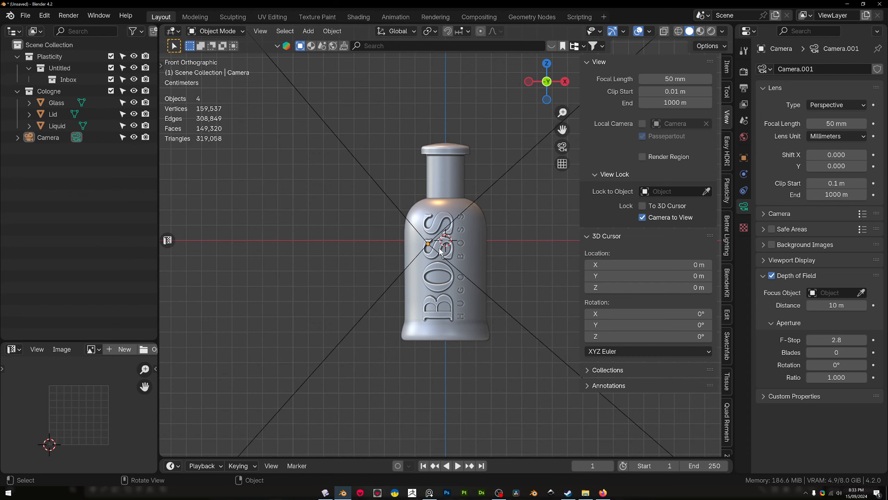
Select the bottle's glass body and lid, and reframe the camera view so the bottle sits near the frame's centre.
key("ctrl")
key("ctrl")
scroll(475, 233, "down", 1)
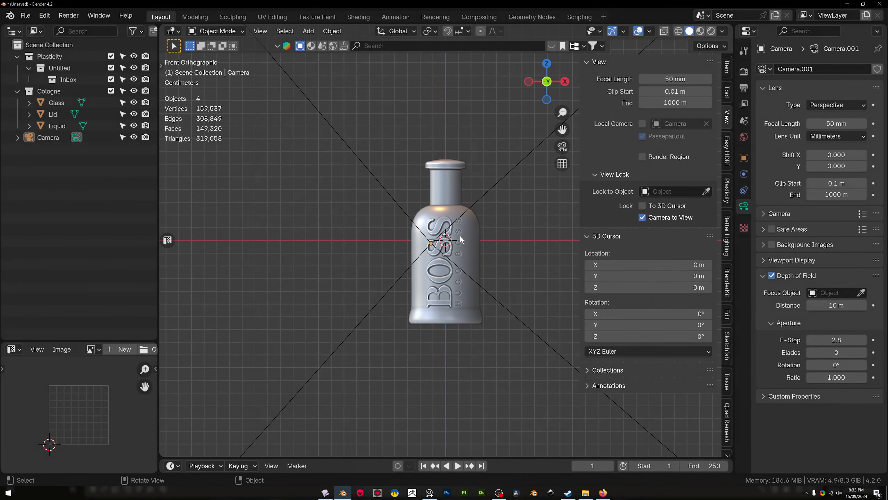
left_click(461, 235)
scroll(461, 235, "up", 1)
left_click(455, 180, "shift")
scroll(452, 221, "up", 1)
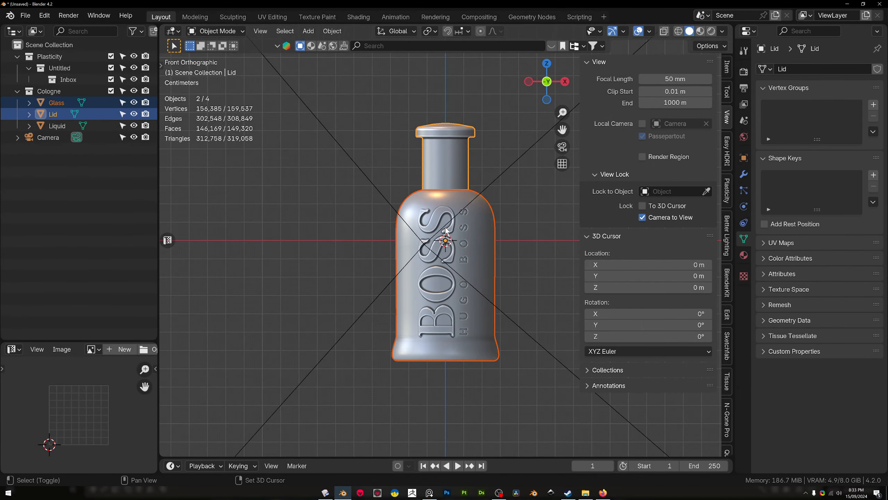
middle_click_drag(447, 231, 409, 246, "shift")
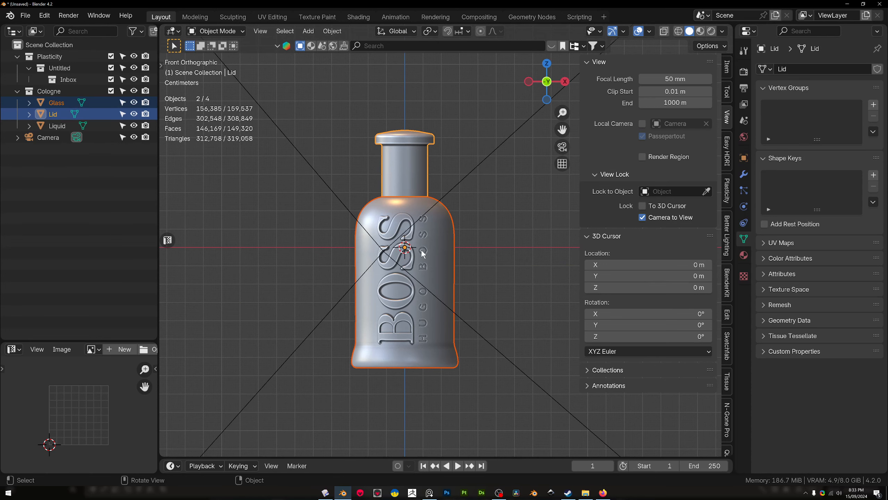
key("KP_0")
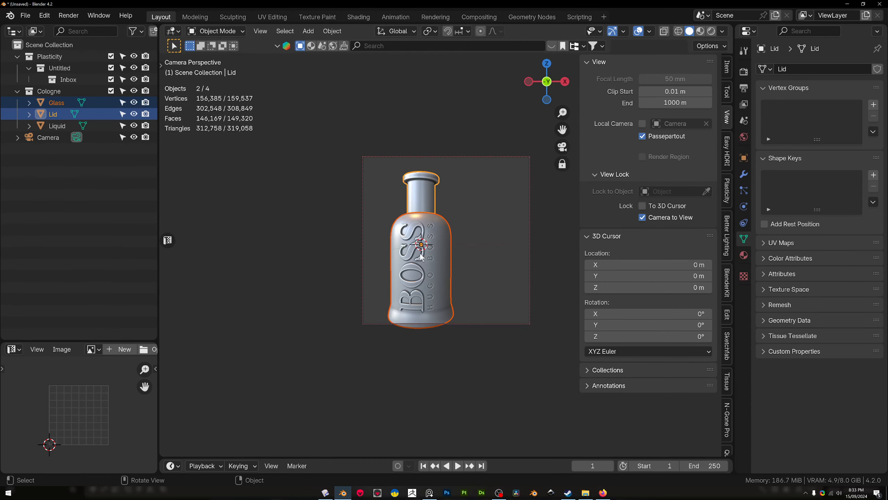
middle_click_drag(421, 254, 440, 256)
key("g")
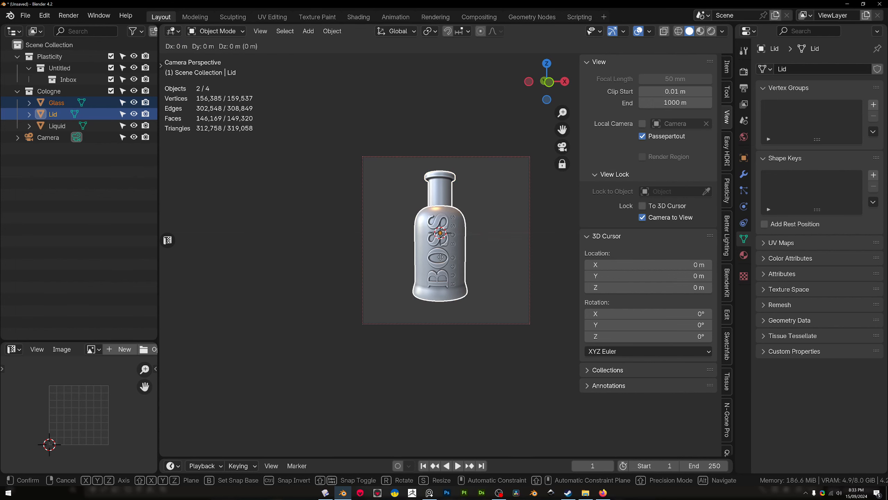
key("z")
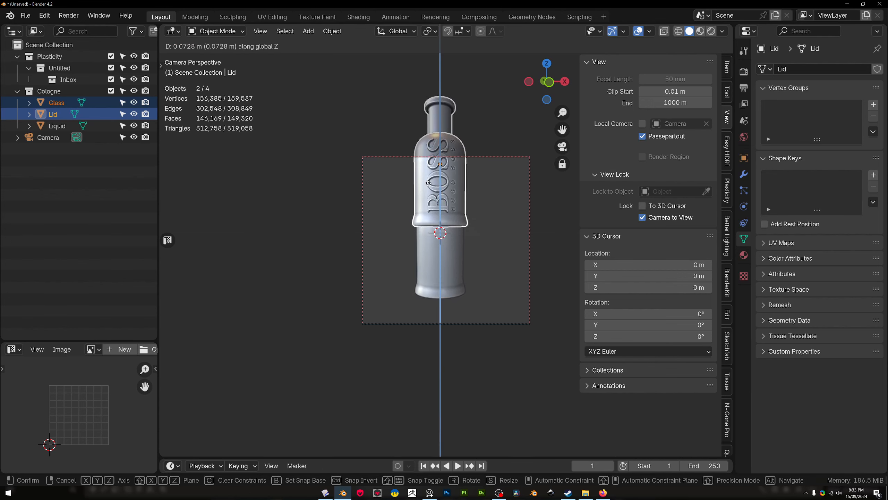
right_click(425, 180)
Select the glass, lid and liquid together through X-ray and raise them along Z until the base is near the world origin.
key("alt+z")
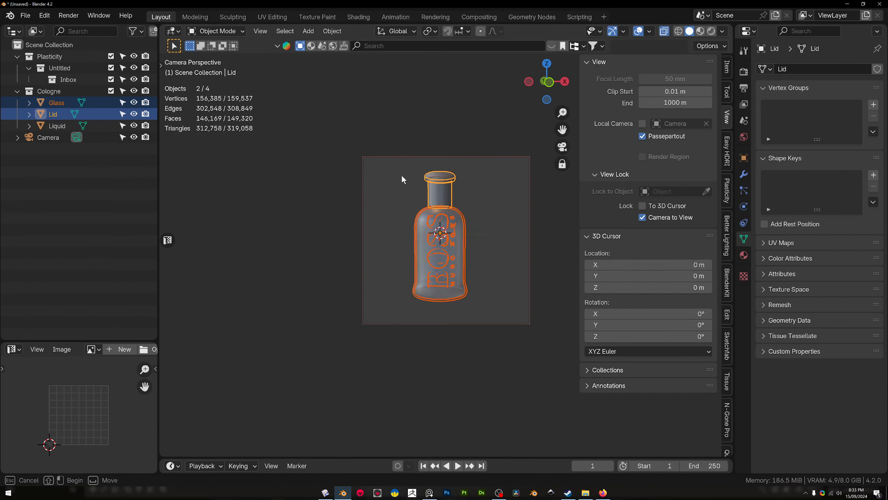
left_click_drag(401, 175, 481, 306, "shift")
key("g")
key("z")
key("z")
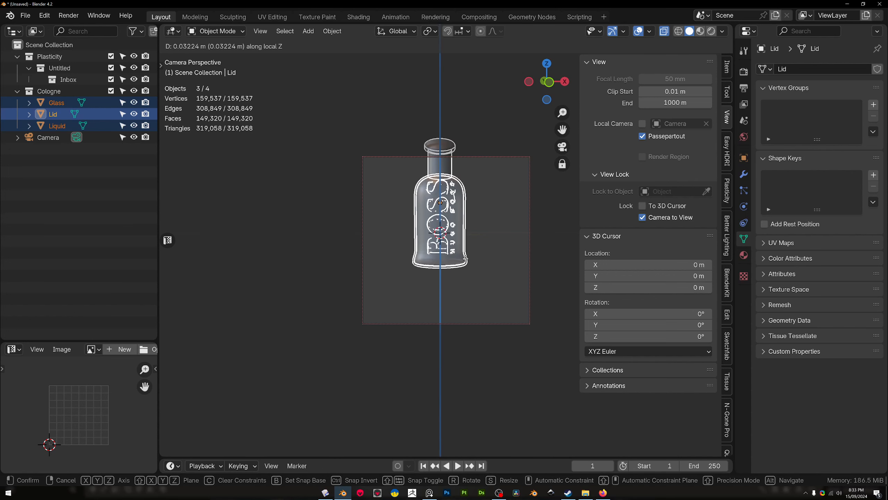
left_click(470, 232)
key("alt+z")
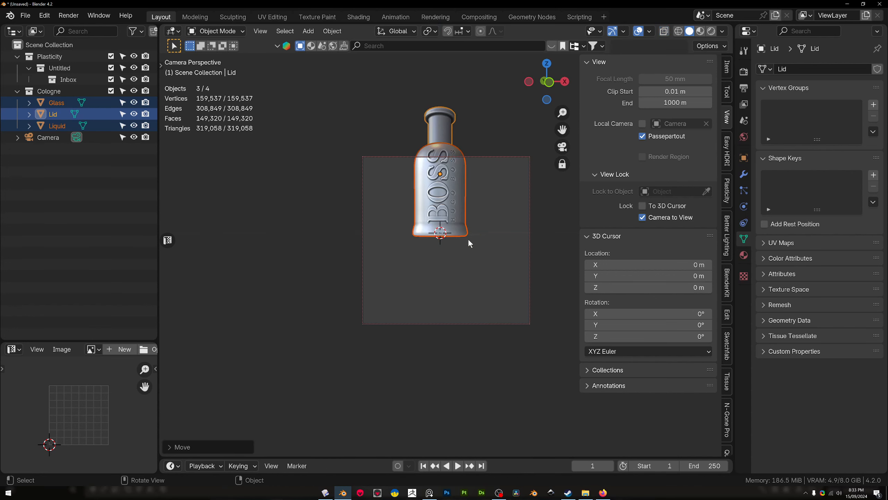
In the front view, nudge the whole bottle up along Z so its base rests on the world origin line.
key("KP_1")
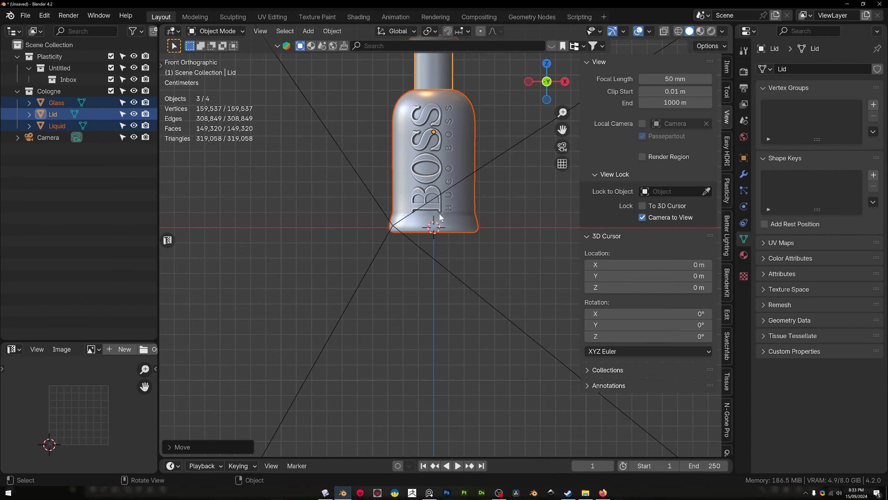
key("g")
key("z")
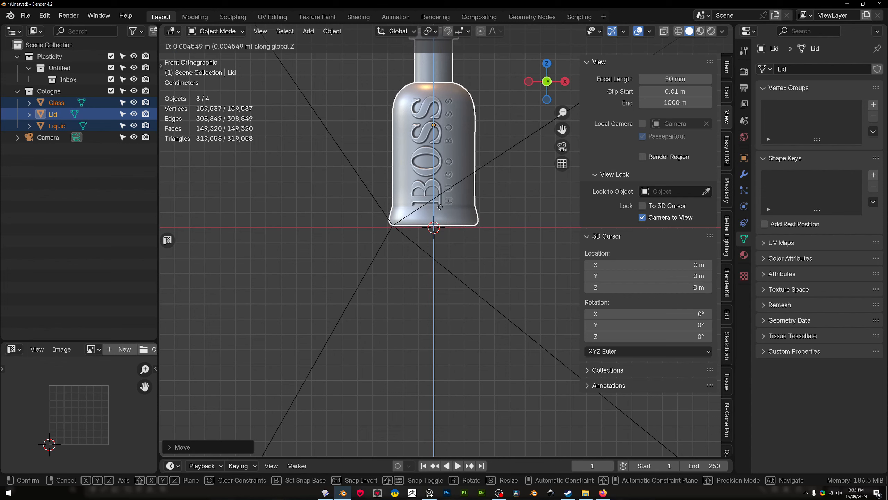
left_click(441, 210)
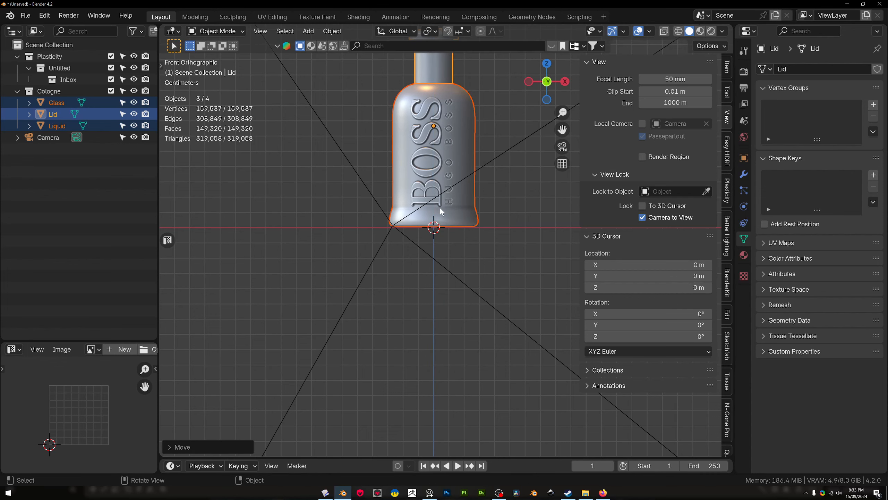
Rotate the glass, lid and liquid about 8° around the global Z axis.
key("r")
key("z")
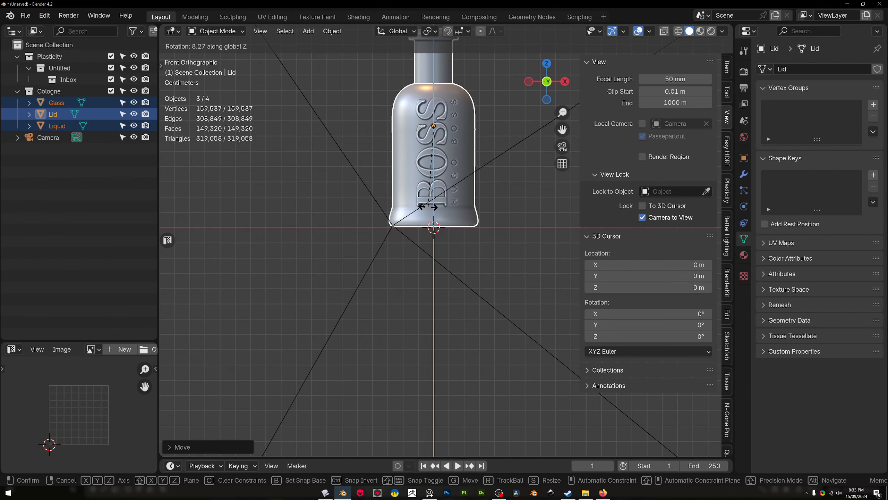
left_click(427, 206)
Reframe the camera so the raised bottle sits centrally inside the frame, and select the camera.
key("KP_0")
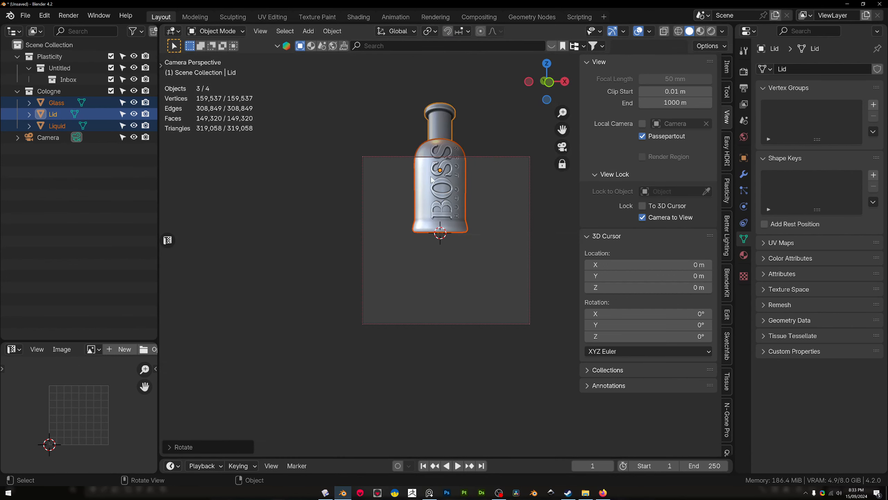
middle_click_drag(432, 180, 425, 252)
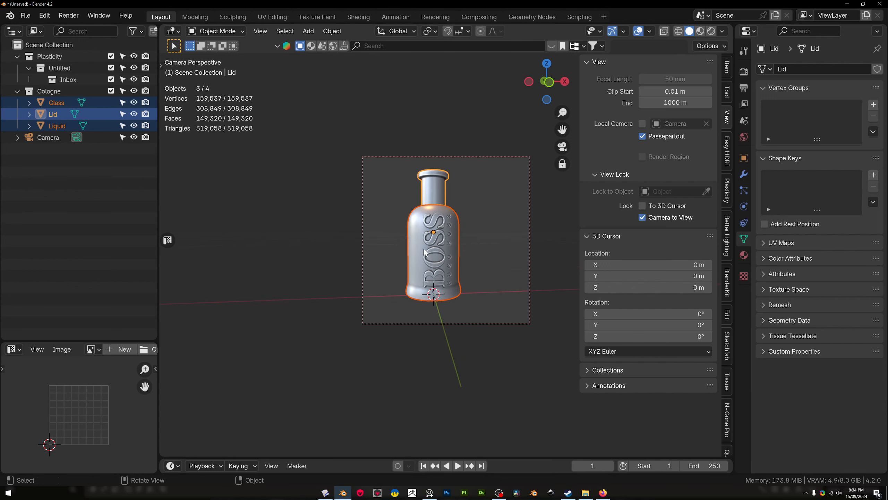
key("KP_1")
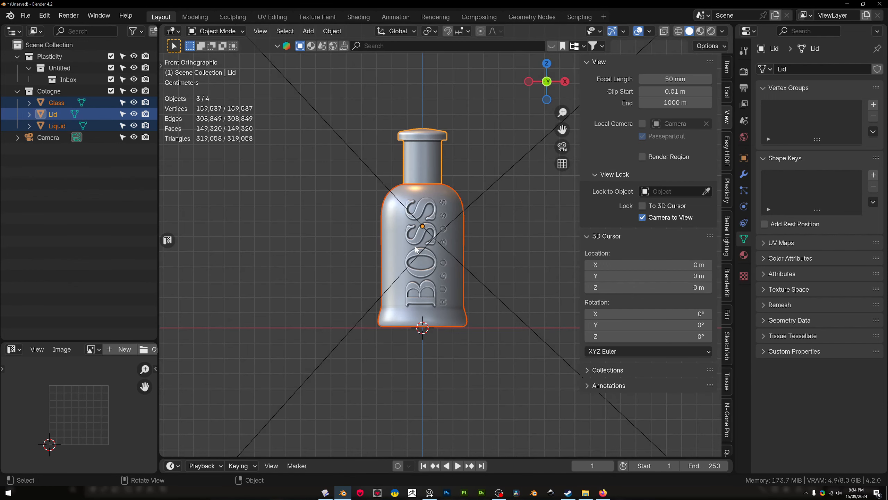
key("KP_0")
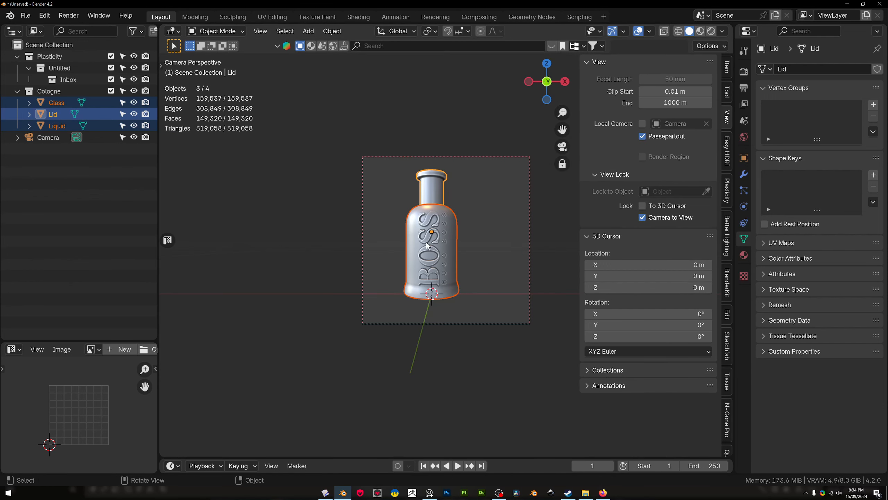
middle_click_drag(428, 244, 436, 244)
left_click(448, 157)
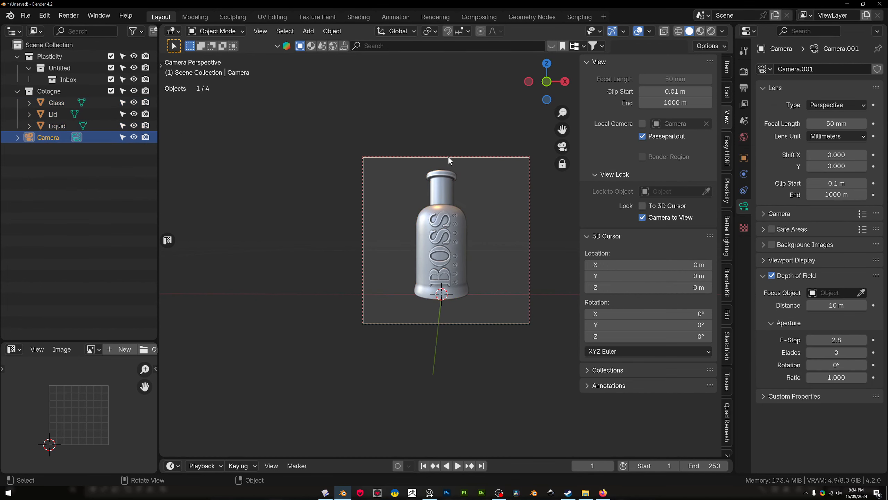
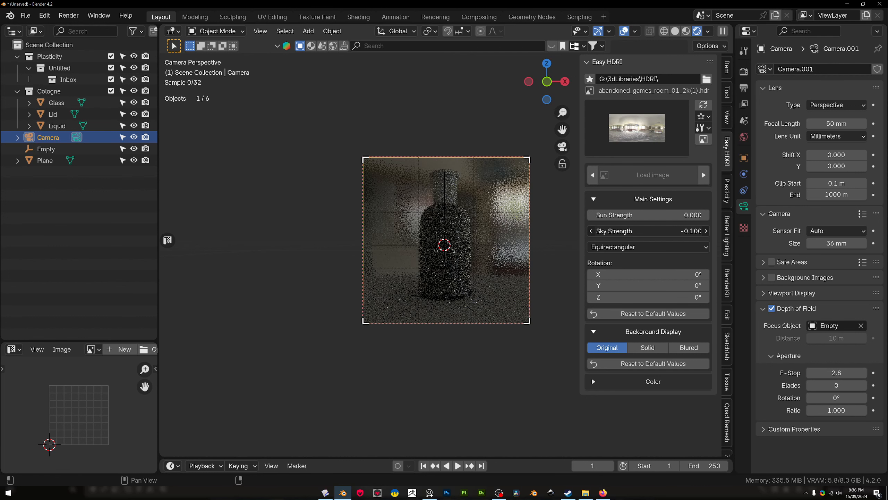
Set the Easy HDRI sky strength to 0.15.
left_click(647, 231)
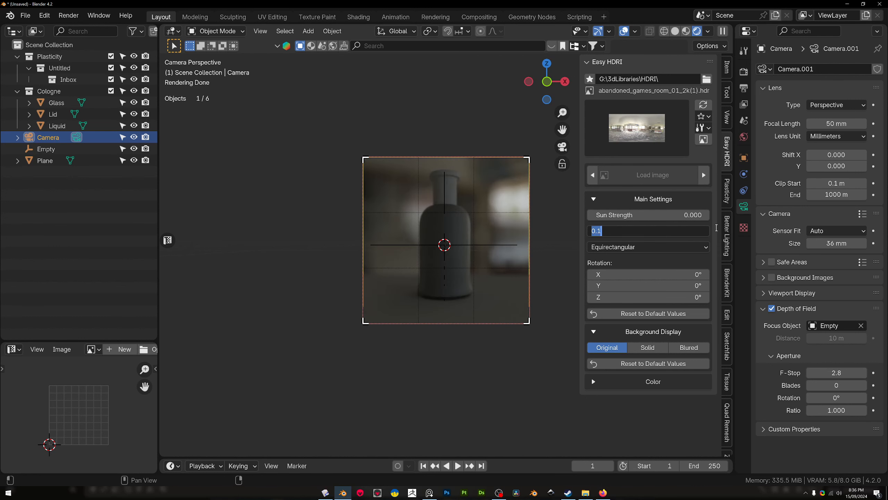
type("0.15")
key("Return")
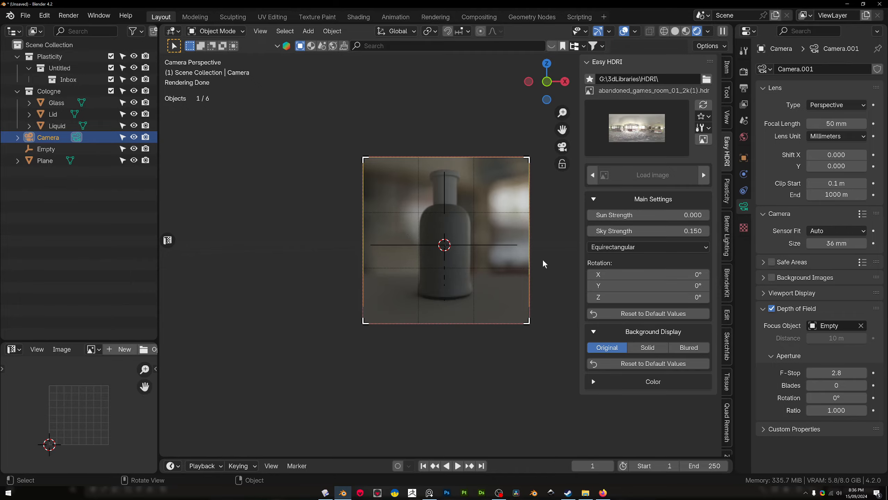
Select the glass body and open its material settings in the Shading workspace.
left_click(460, 241)
scroll(458, 236, "up", 3)
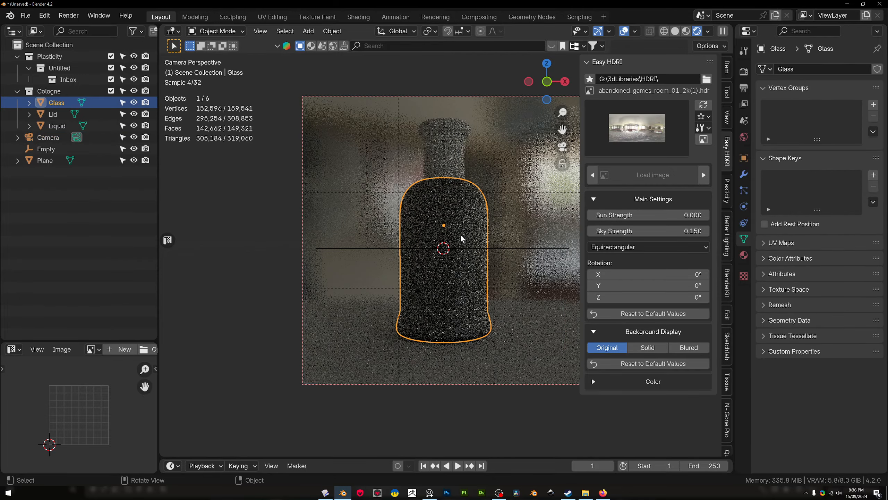
scroll(461, 235, "up", 3)
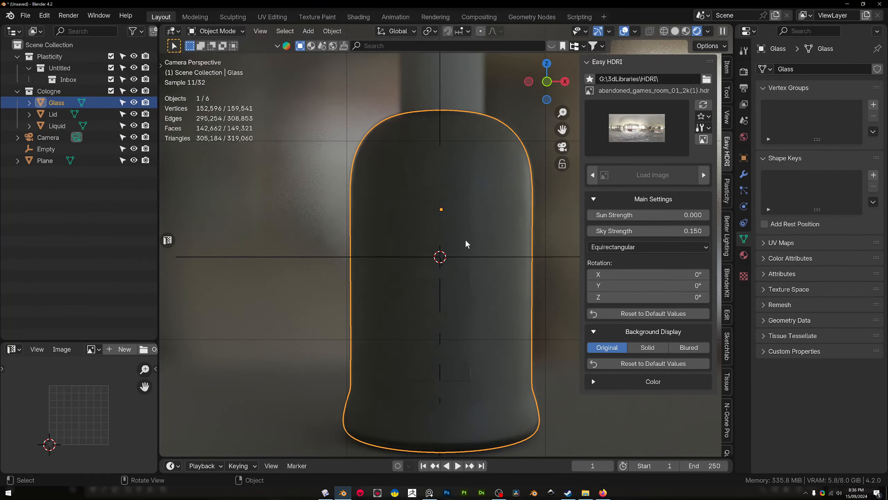
scroll(467, 242, "up", 2)
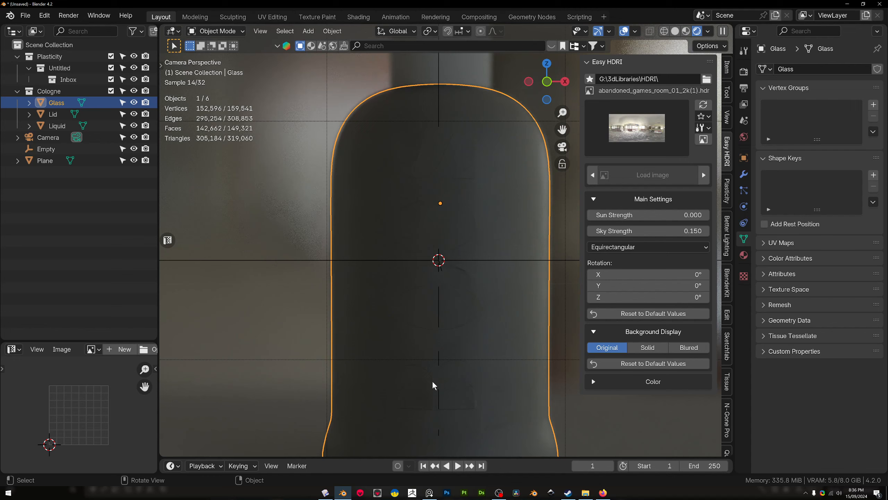
scroll(461, 359, "down", 2)
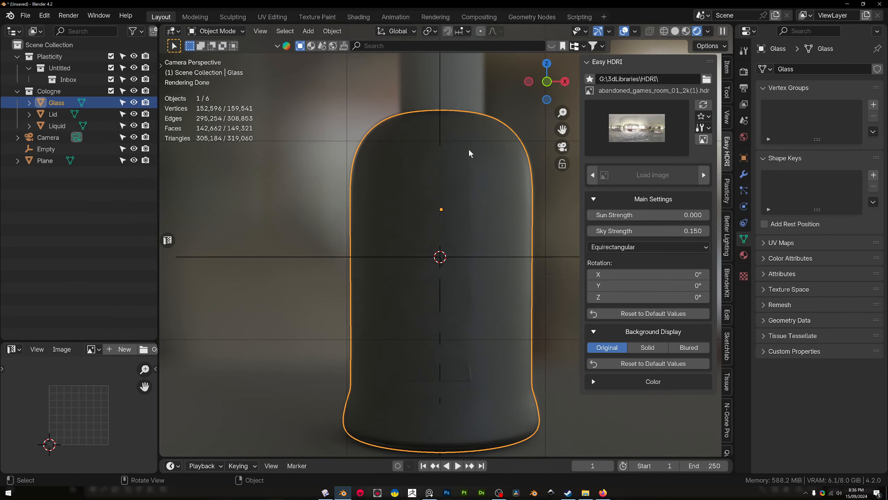
left_click(359, 17)
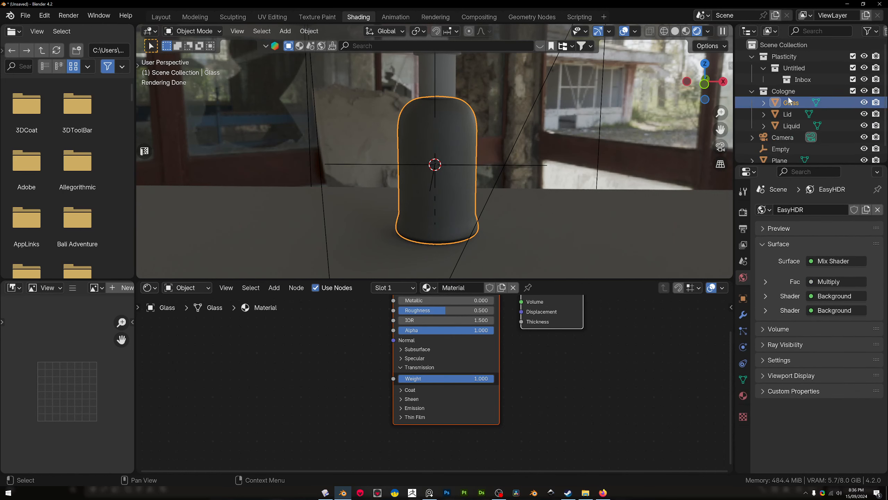
left_click(744, 395)
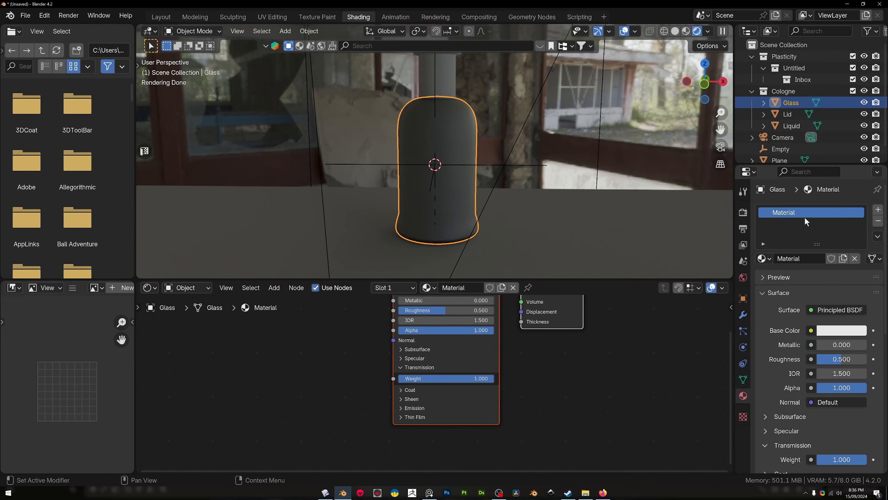
Lower the roughness of the glass material's Principled BSDF to about 0.039.
scroll(524, 366, "down", 2)
middle_click_drag(523, 367, 523, 399)
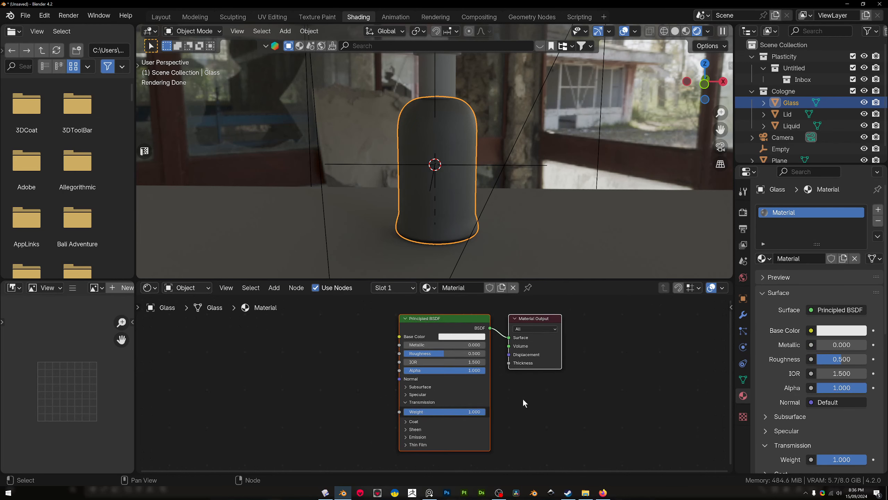
scroll(421, 402, "up", 2)
scroll(423, 406, "up", 1)
left_click_drag(424, 345, 381, 345)
scroll(464, 119, "up", 1)
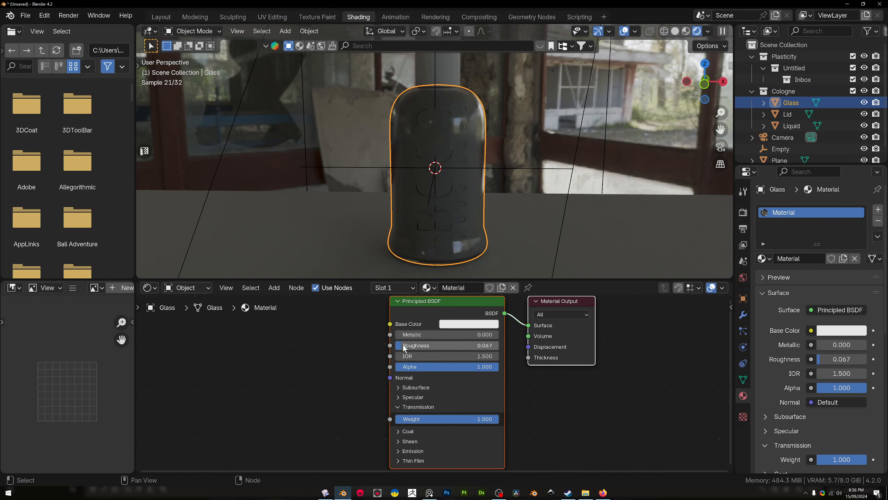
left_click_drag(451, 345, 447, 345)
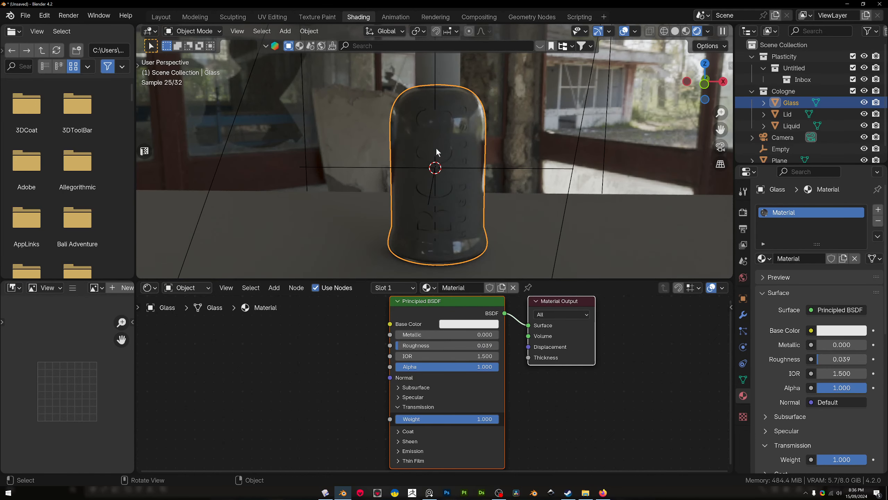
Assign the existing glass material to the Liquid object and make it an independent copy.
left_click(793, 126)
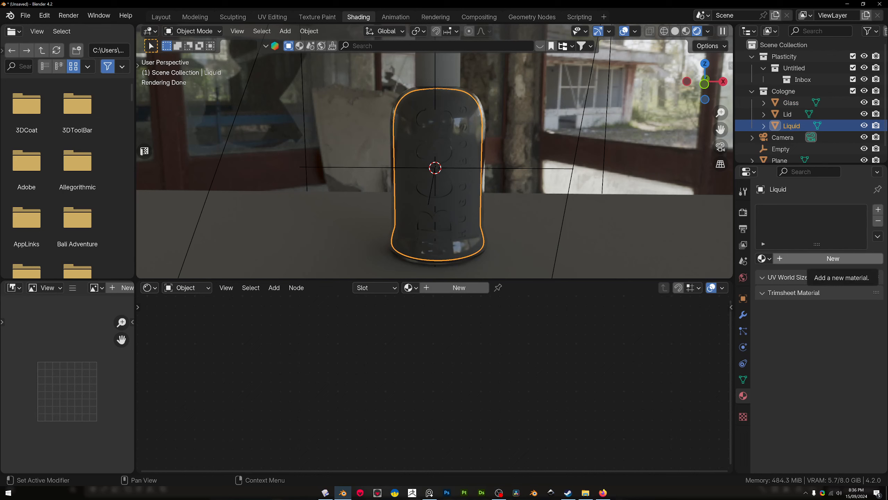
key("alt+Tab")
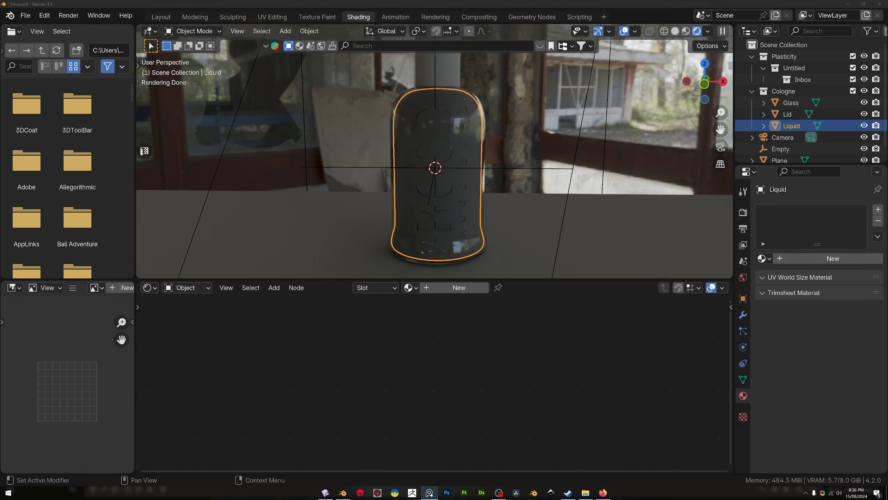
right_click_drag(887, 419, 887, 371)
left_click(764, 258)
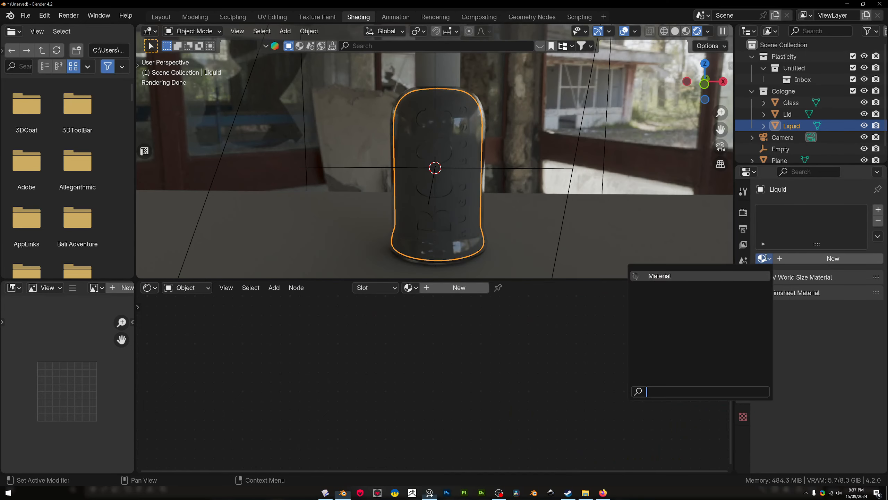
left_click(744, 276)
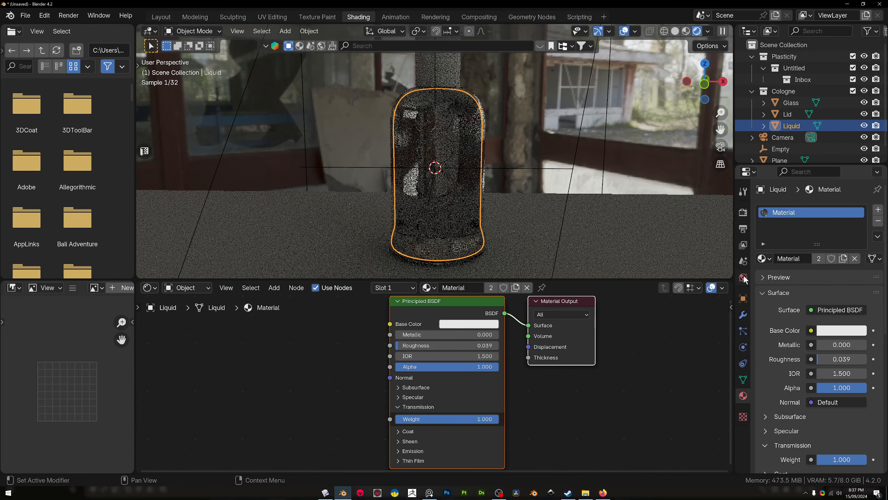
left_click(844, 258)
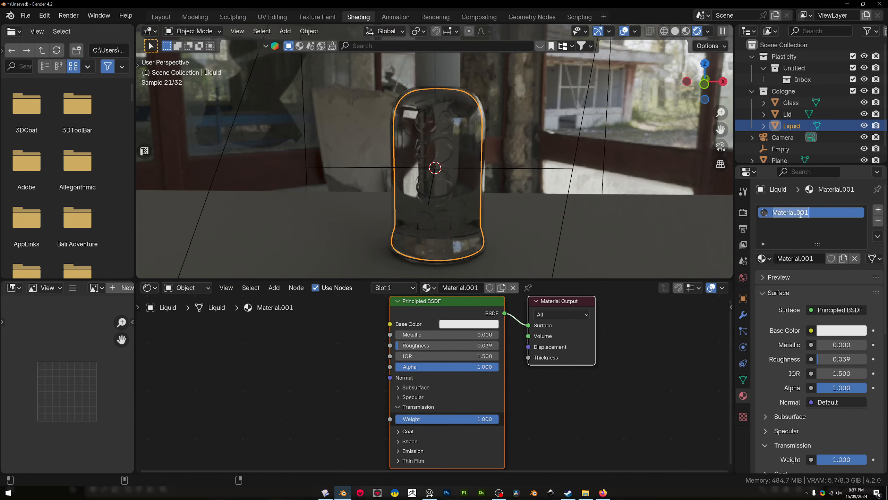
Rename the liquid object's material as Liquid and sample a pale yellow-green as its base color.
type("Liquid")
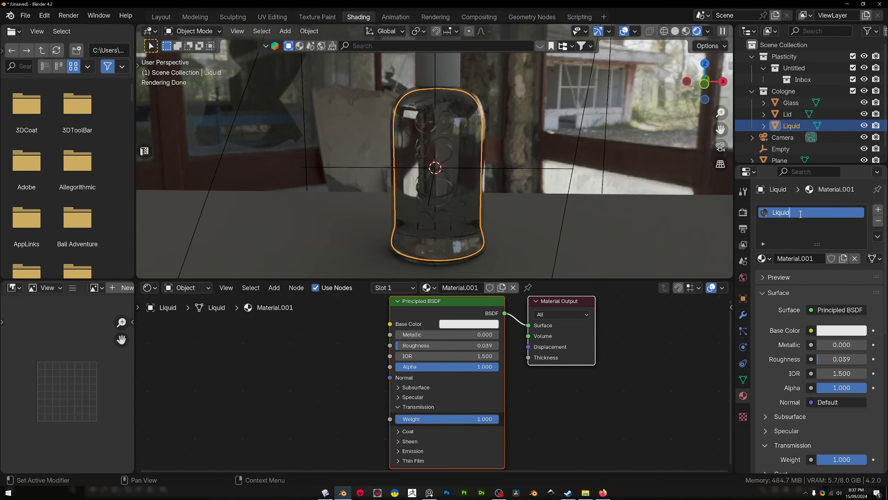
key("Return")
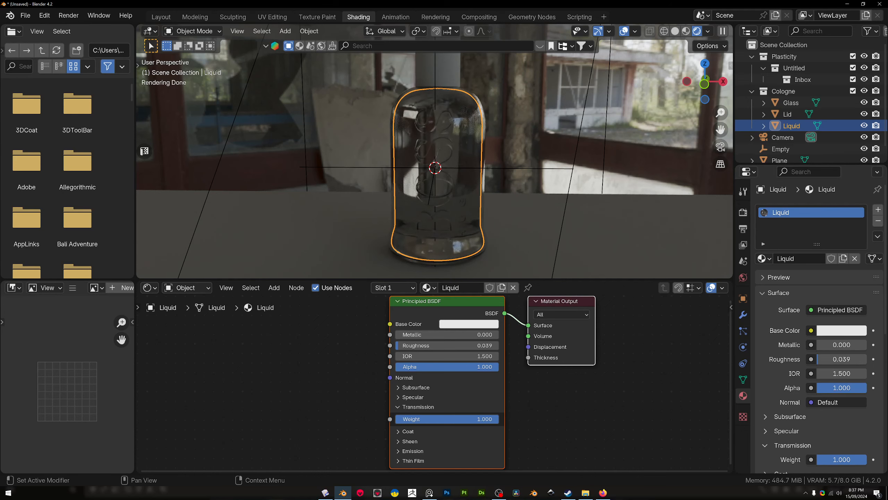
right_click_drag(887, 297, 887, 175)
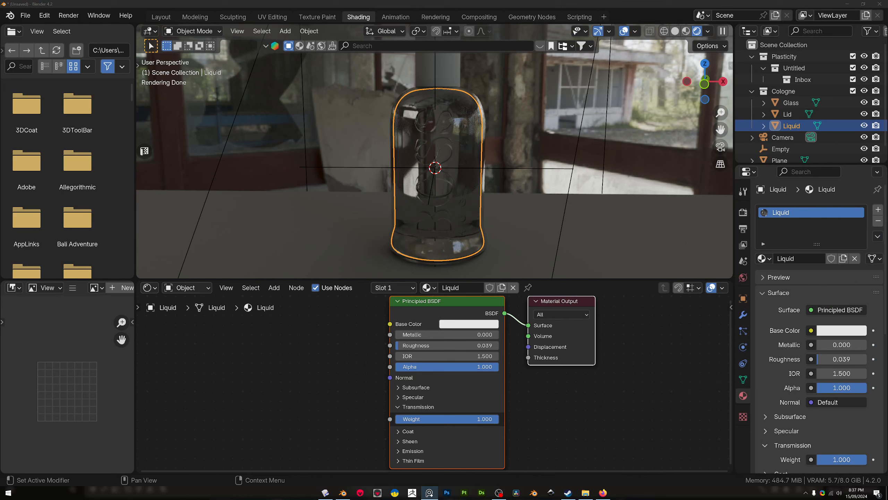
left_click(842, 330)
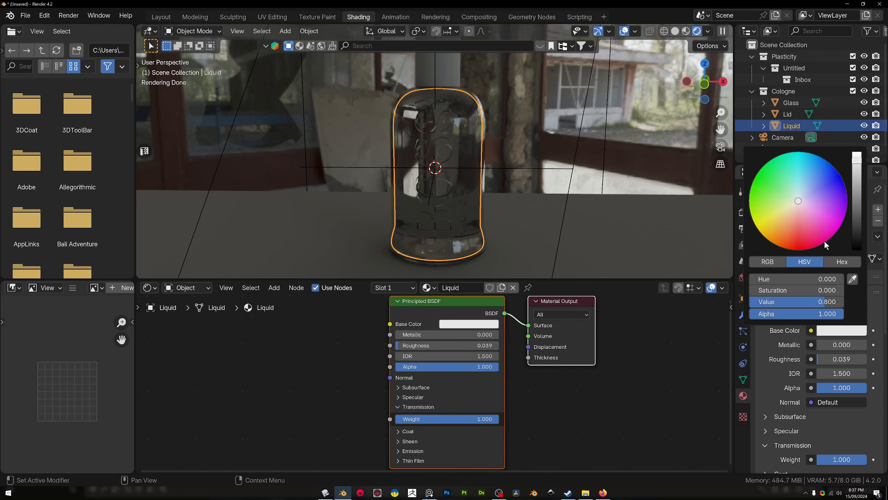
left_click(856, 280)
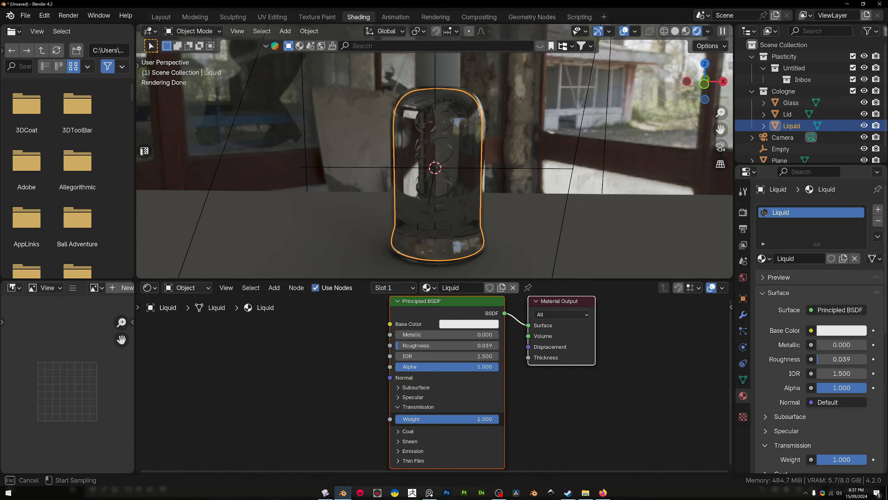
left_click(887, 210)
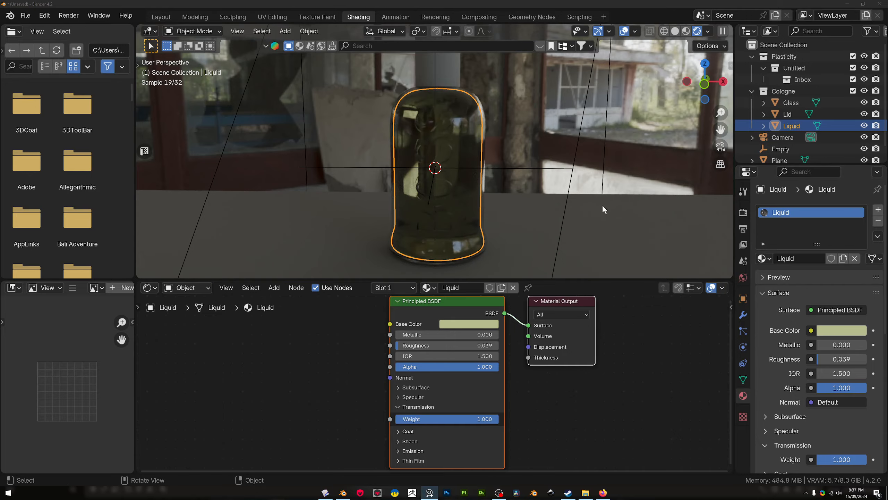
Switch the viewport to solid shading and open the Glass object in Edit Mode at the small HUGO BOSS lettering.
middle_click_drag(597, 178, 542, 179)
scroll(552, 172, "up", 4)
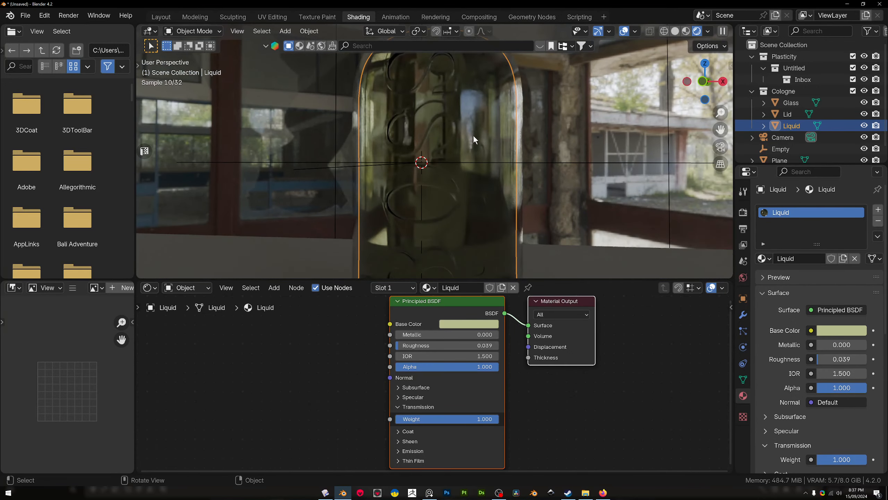
scroll(473, 142, "up", 1)
scroll(473, 141, "down", 4)
left_click(675, 31)
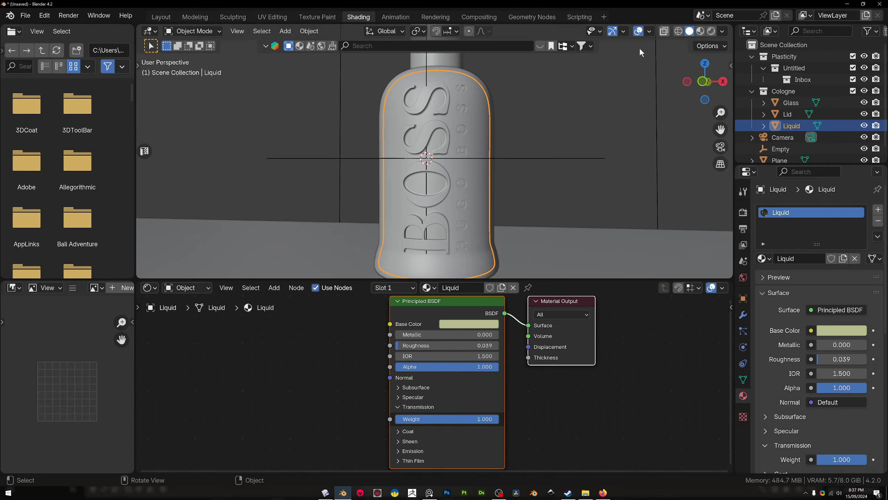
scroll(434, 134, "up", 1)
mouse_move(430, 134)
middle_mouse_down()
mouse_move(412, 141)
mouse_move(428, 141)
middle_mouse_up()
left_click(461, 85)
middle_click_drag(462, 86, 389, 162, "shift")
key("Tab")
scroll(454, 113, "up", 7)
scroll(454, 113, "down", 3)
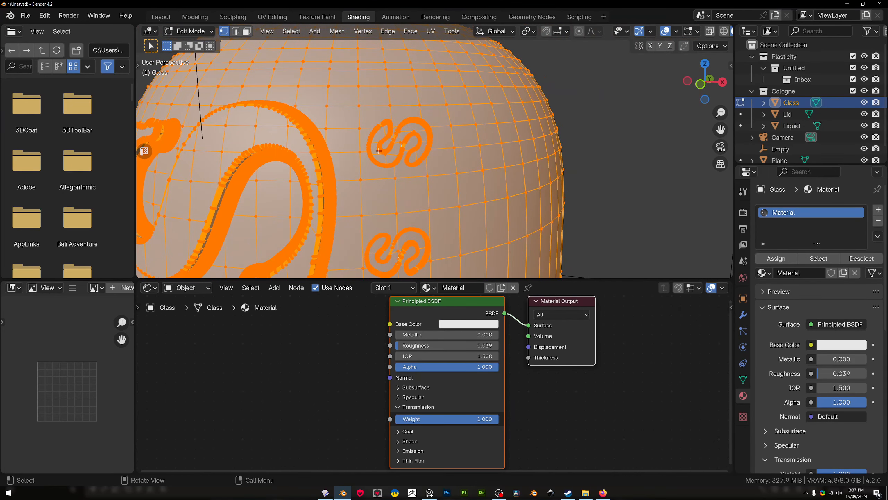
Clear the mesh selection and select the uppermost small S of the lettering using Select Linked delimited by Sharp, in edge select mode.
key("alt+a")
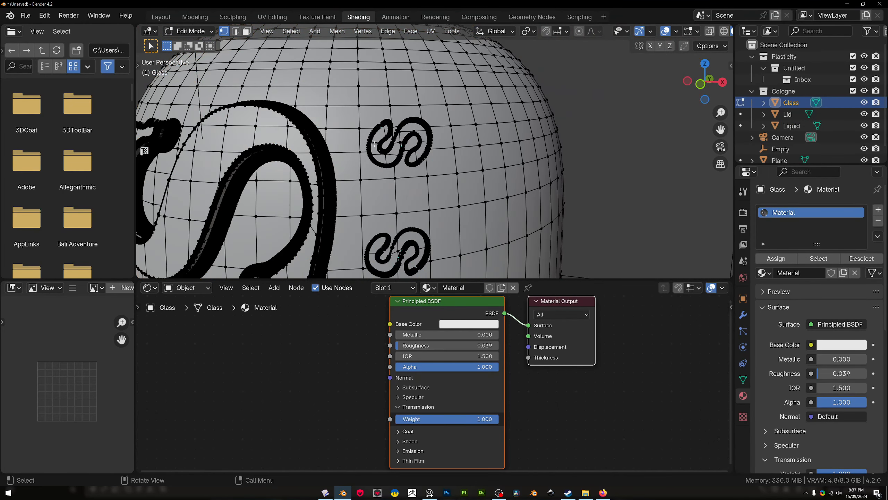
key("ctrl+l")
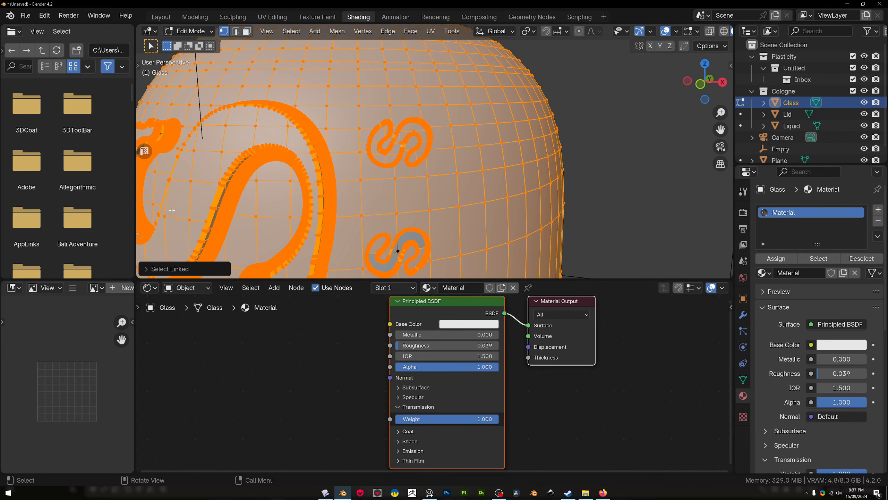
left_click(173, 268)
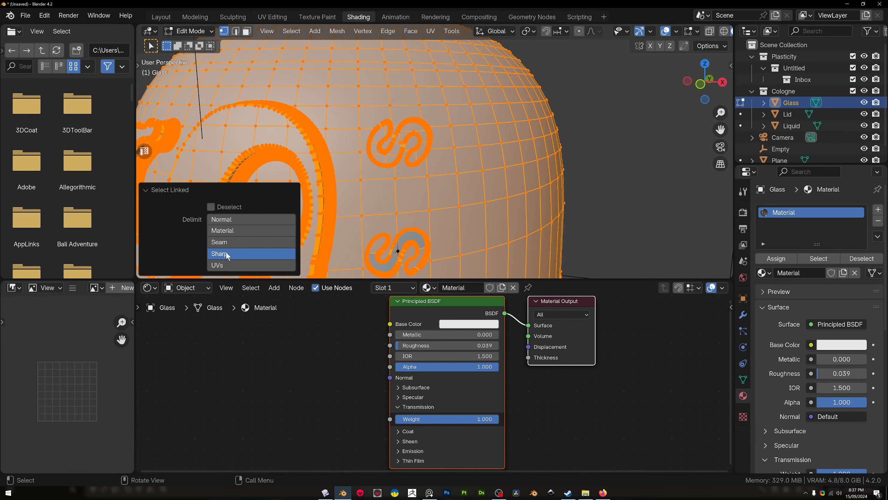
scroll(351, 139, "up", 4)
scroll(351, 140, "up", 4)
scroll(351, 141, "down", 6)
scroll(364, 138, "up", 3)
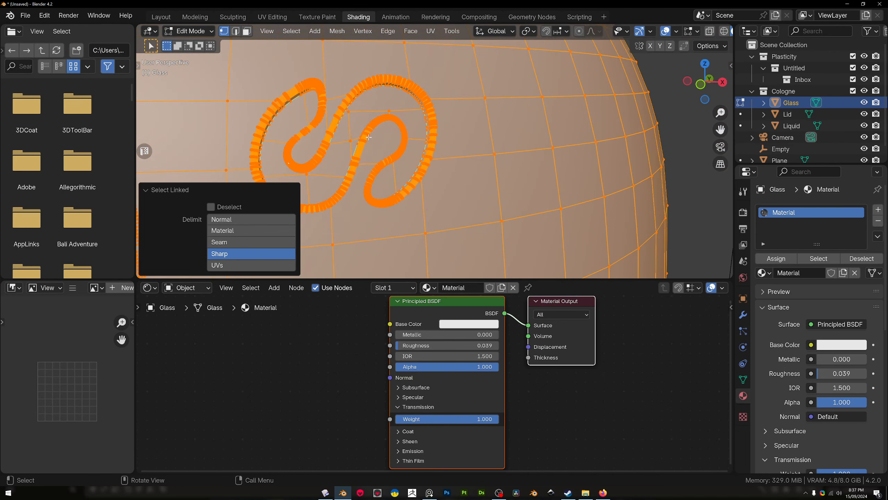
key("2")
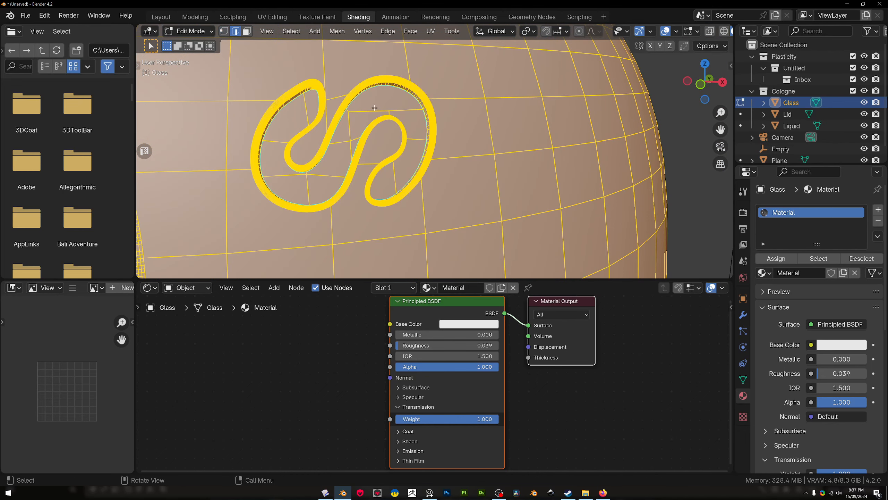
left_click(371, 110)
key("l")
scroll(374, 115, "down", 5)
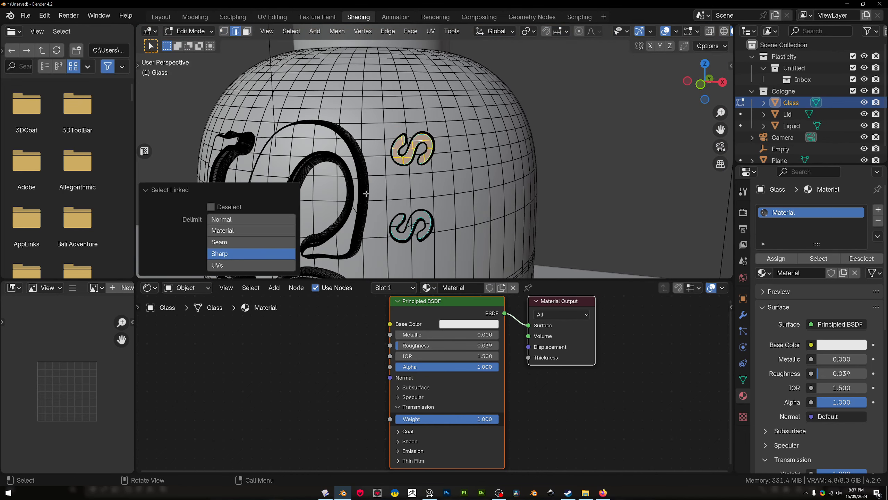
Add the remaining small HUGO BOSS letters to the selection using Select Linked with the Sharp delimiter.
scroll(381, 129, "up", 2)
scroll(383, 135, "up", 5)
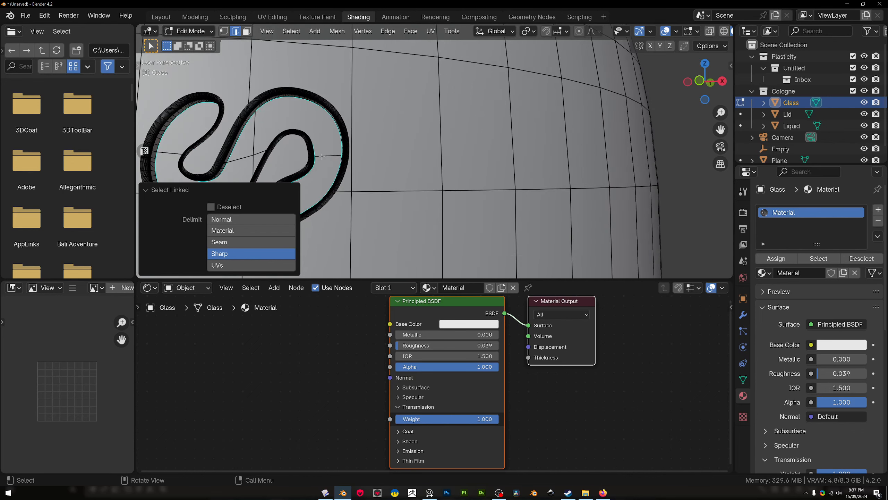
scroll(327, 155, "down", 6)
scroll(380, 180, "up", 3)
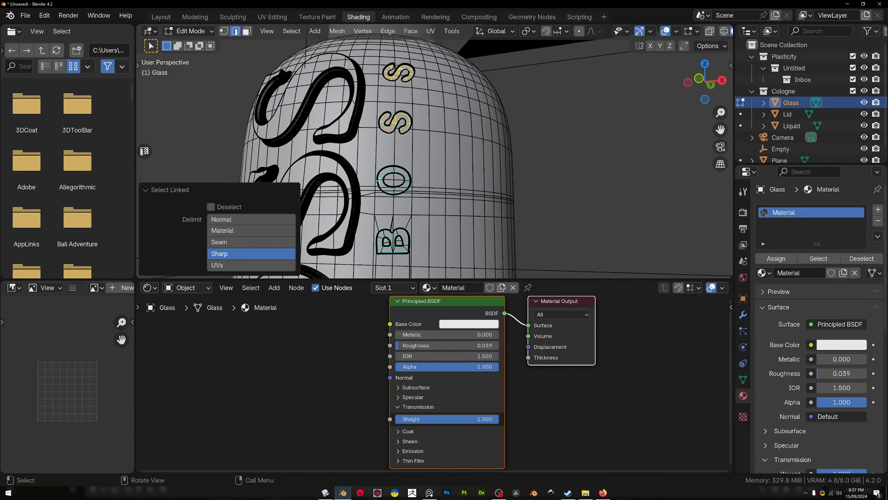
key("l")
scroll(390, 246, "down", 3)
middle_click_drag(390, 246, 403, 216)
scroll(385, 247, "up", 3)
key("l")
key("l")
scroll(381, 227, "down", 3)
scroll(391, 235, "down", 2)
scroll(403, 216, "up", 8)
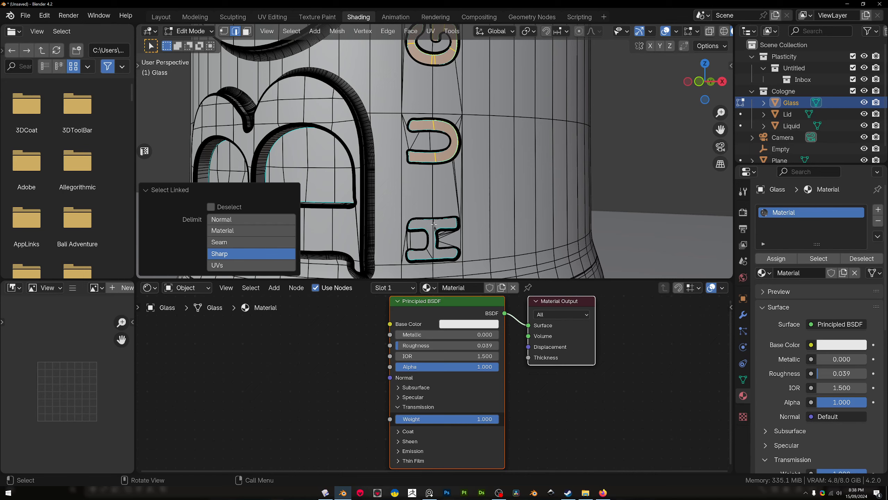
scroll(439, 213, "down", 7)
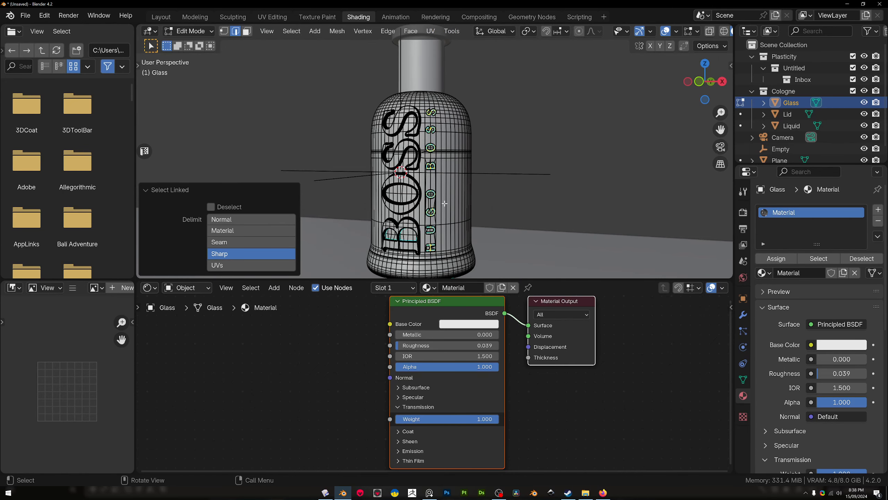
Add a second material slot to Glass for the lettering, with a new material at transmission weight 1.000 and roughness 0.646.
scroll(444, 204, "up", 4)
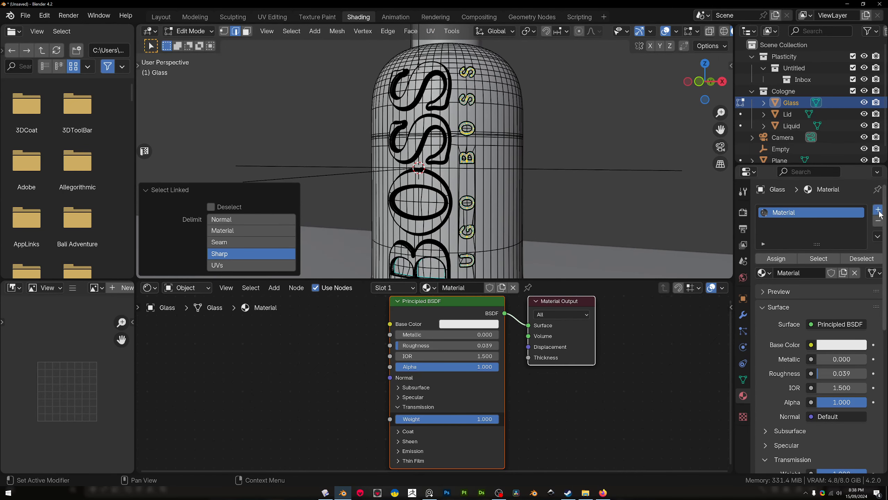
left_click(878, 211)
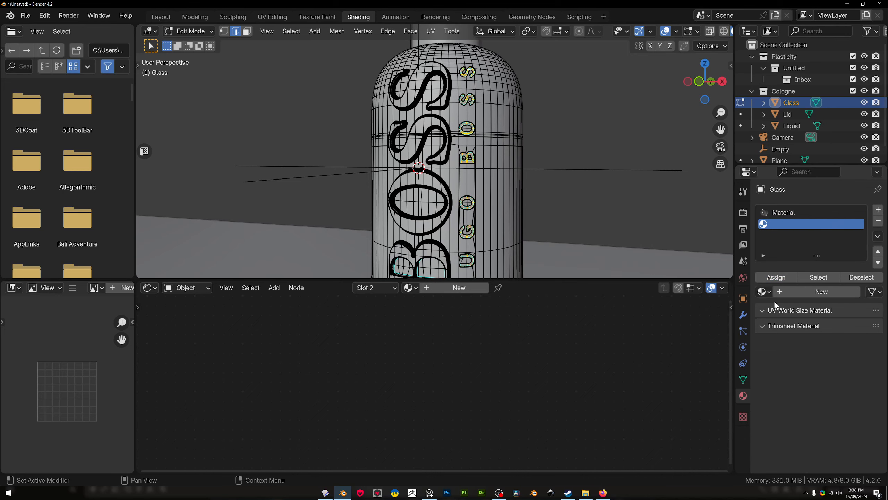
left_click(792, 292)
scroll(413, 371, "down", 3)
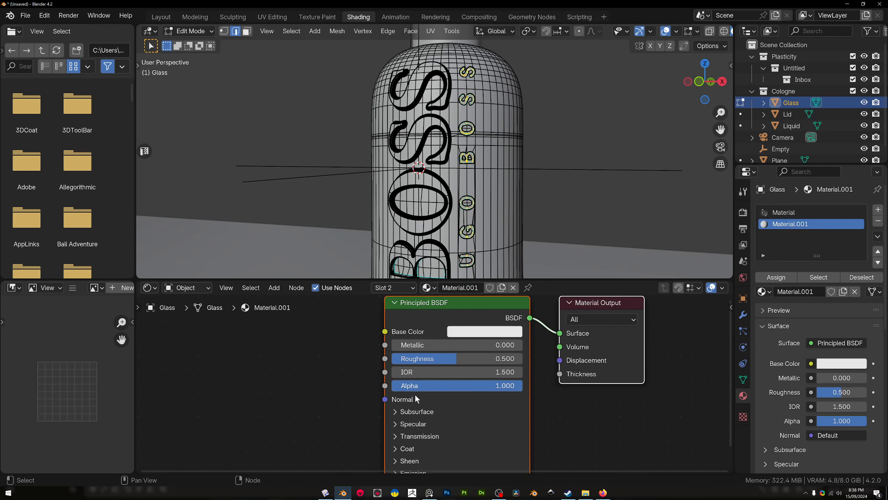
left_click(413, 428)
left_click_drag(413, 442, 511, 442)
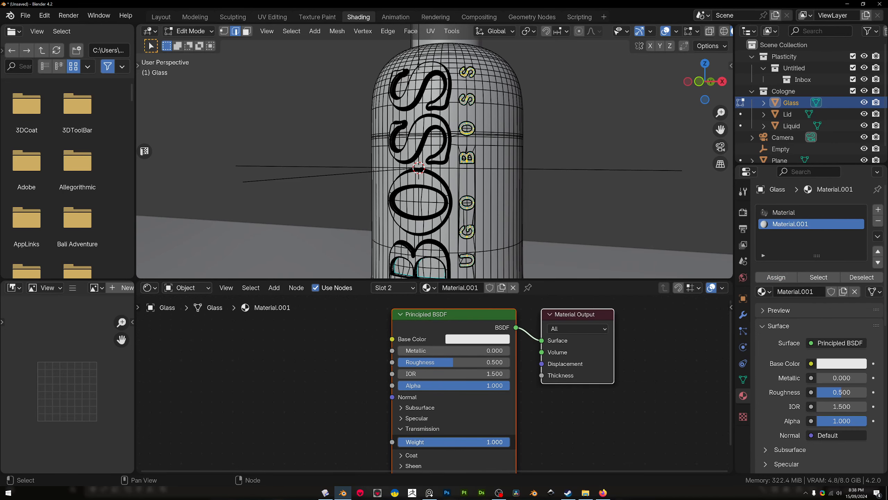
scroll(424, 192, "up", 4)
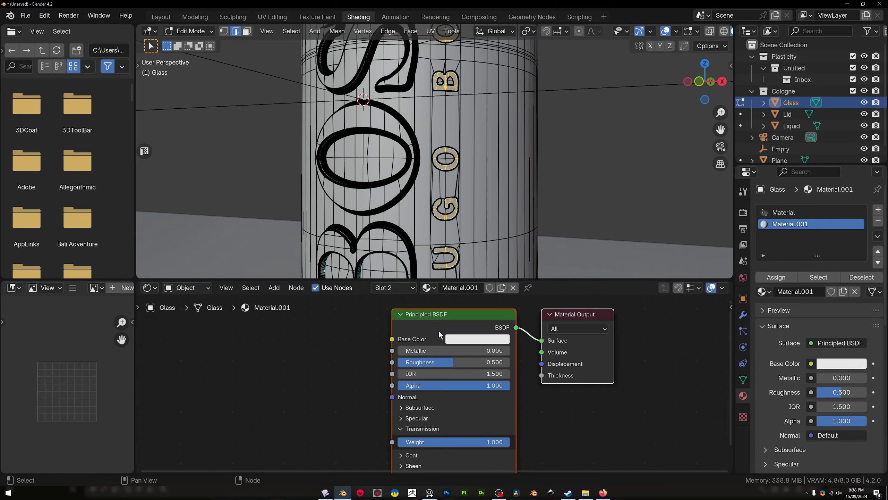
left_click_drag(453, 362, 470, 362)
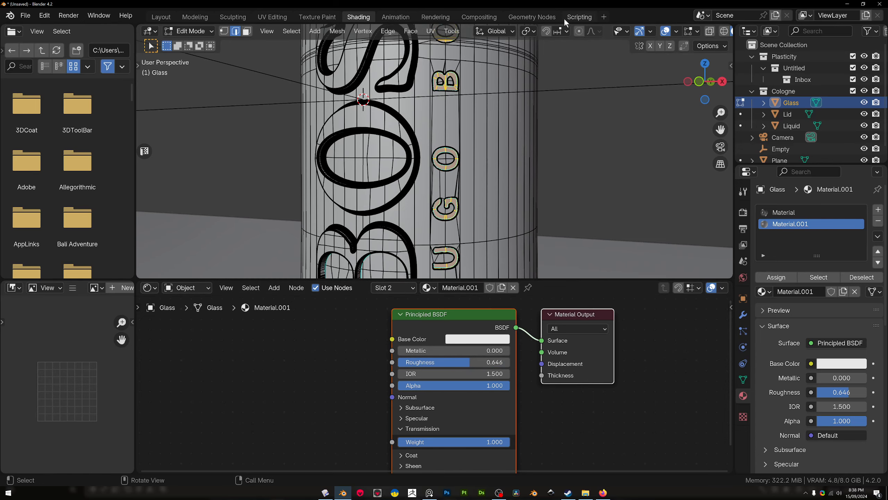
Switch the viewport to rendered shading and return the Glass object to Object Mode.
scroll(724, 35, "down", 2)
left_click(713, 32)
key("Tab")
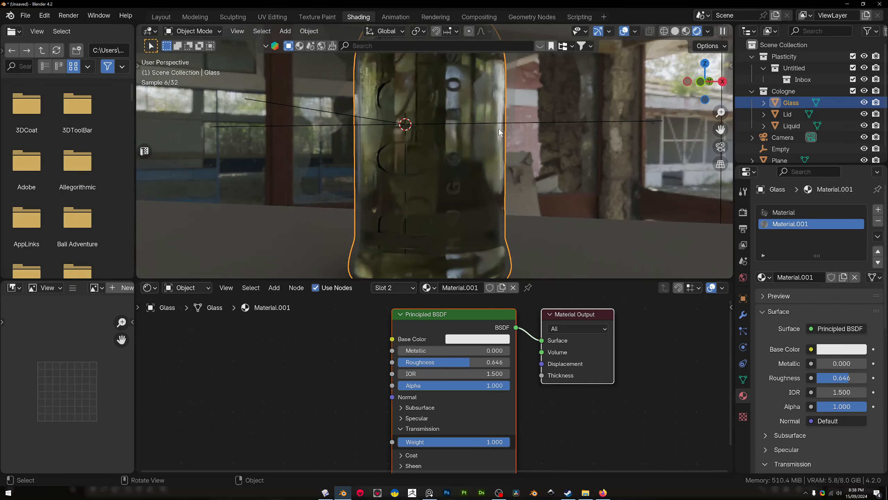
middle_click_drag(518, 130, 521, 131)
scroll(522, 131, "down", 2)
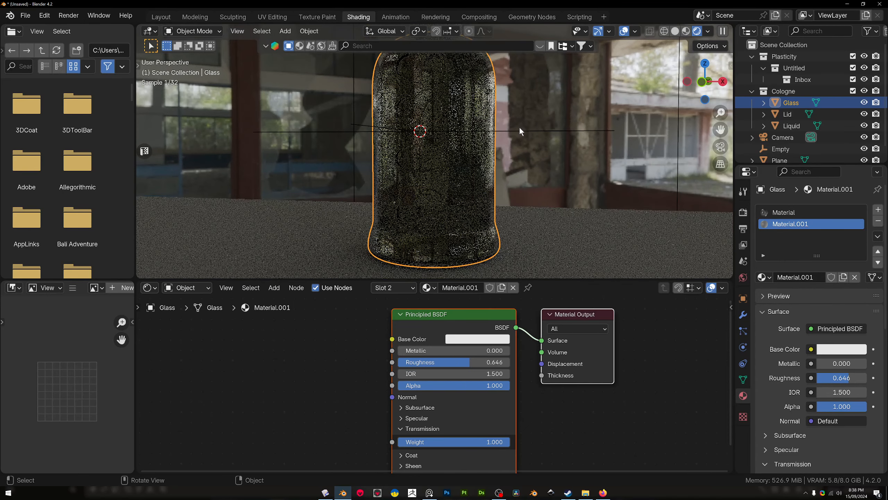
Darken the lettering material's base color to a dark grey and check the letters on the bottle.
left_click(474, 338)
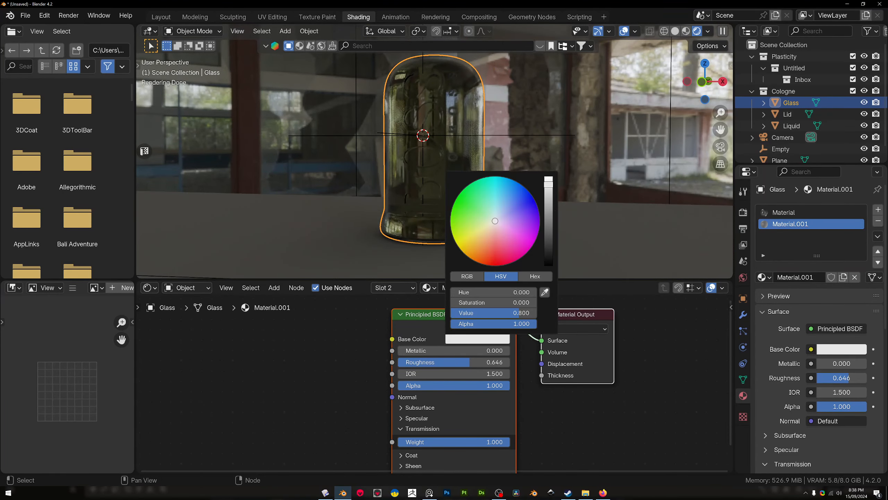
left_click_drag(548, 185, 548, 235)
scroll(367, 112, "up", 2)
scroll(366, 115, "up", 2)
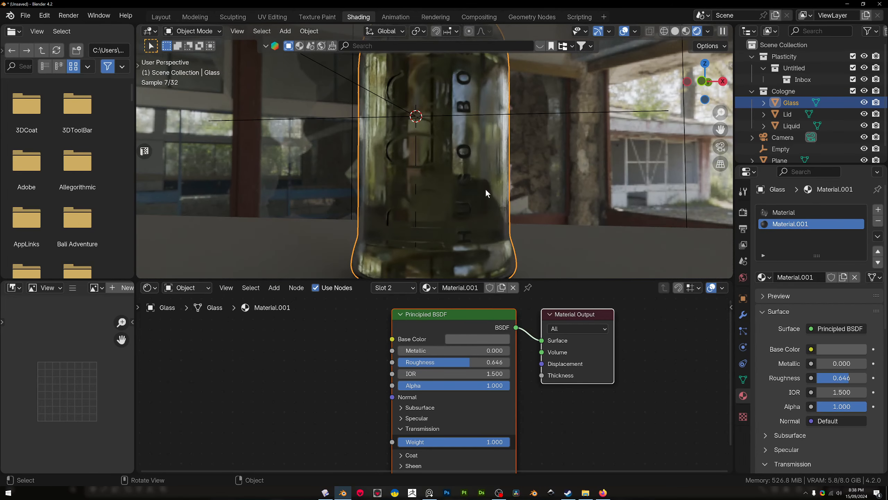
scroll(484, 192, "up", 1)
middle_click_drag(485, 193, 491, 225)
View the whole bottle from the front and select the Glass object.
scroll(451, 158, "down", 7)
key("KP_1")
scroll(458, 159, "down", 1)
left_click(434, 138)
scroll(436, 142, "down", 4)
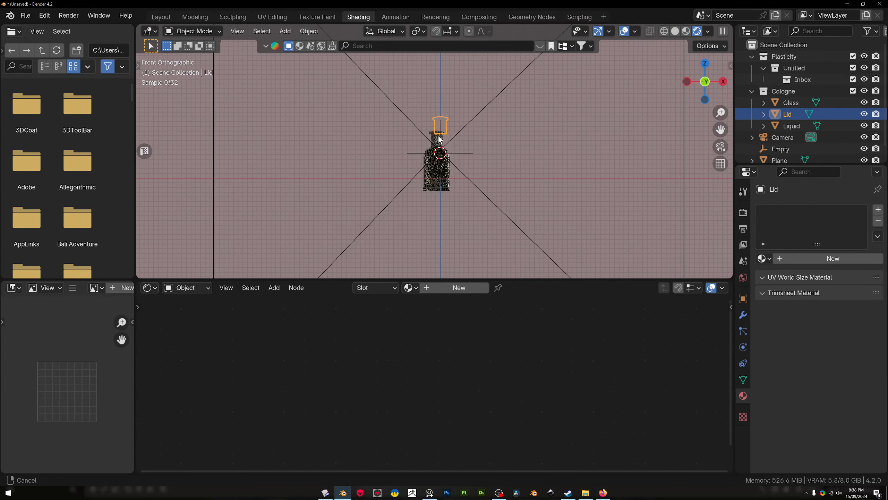
left_click(440, 159)
Add a Noise Texture node beside the Principled BSDF in the lettering material's node tree.
middle_click_drag(407, 339, 437, 265)
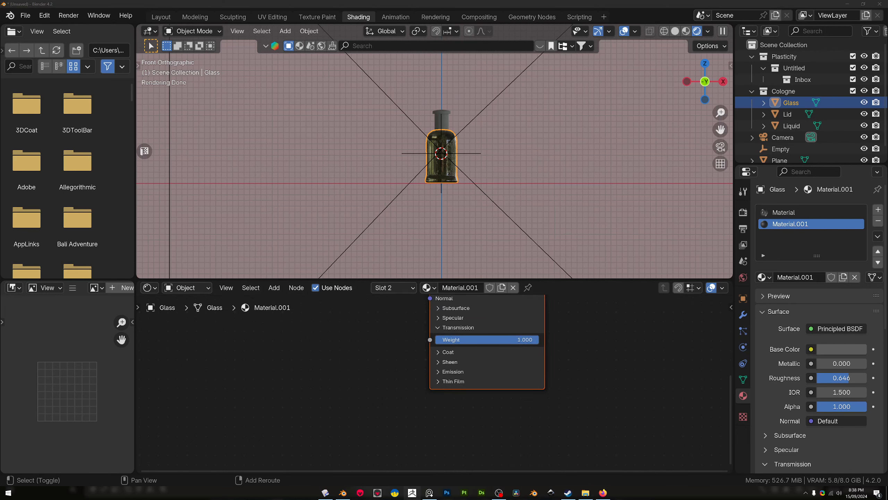
middle_click_drag(400, 315, 388, 373)
mouse_move(384, 343)
middle_mouse_down()
mouse_move(382, 383)
mouse_move(392, 343)
middle_mouse_up()
scroll(382, 383, "down", 1)
key("shift+a")
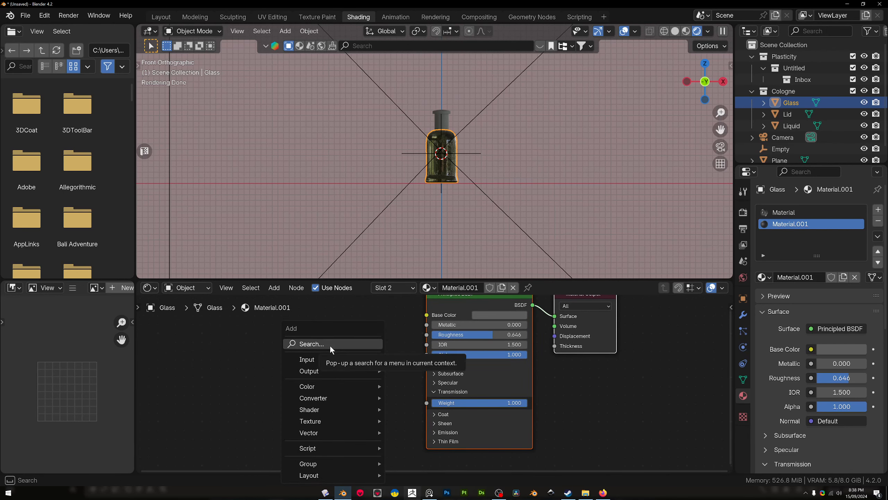
left_click(330, 346)
type("nois")
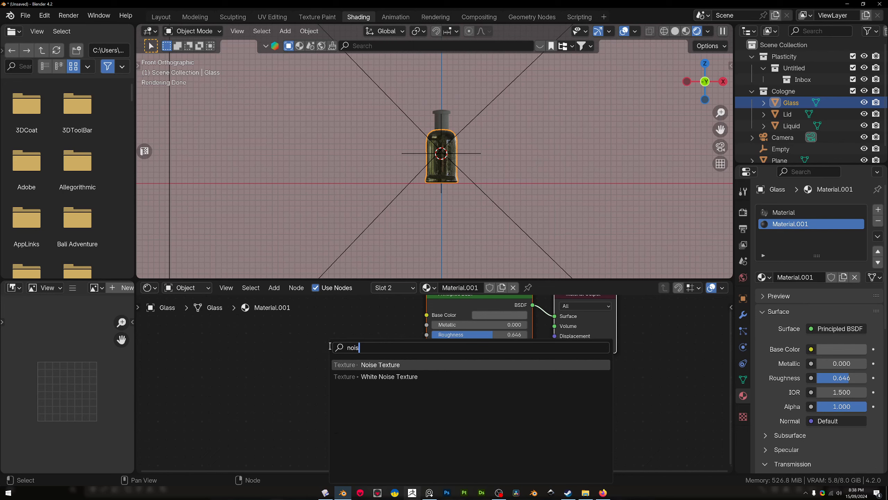
key("Return")
left_click(256, 342)
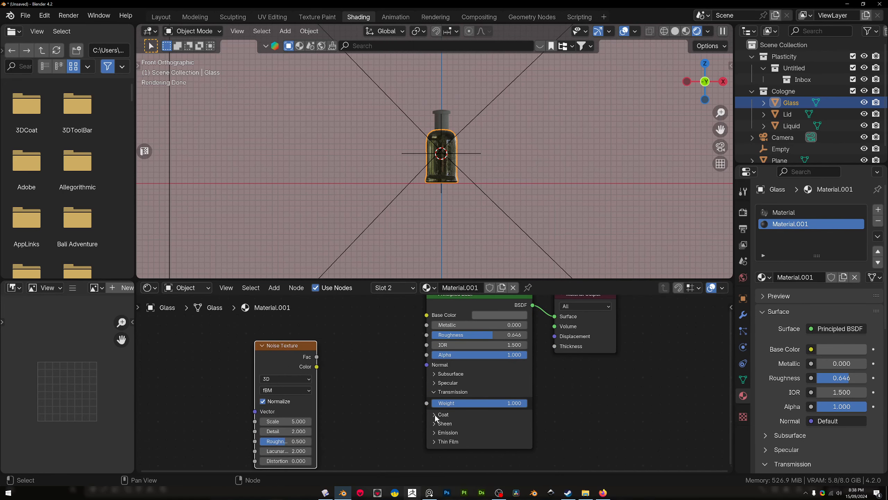
Add a Bump node to the lettering material and link the Noise Texture's Fac output to its Height input.
key("shift+a")
left_click(331, 342)
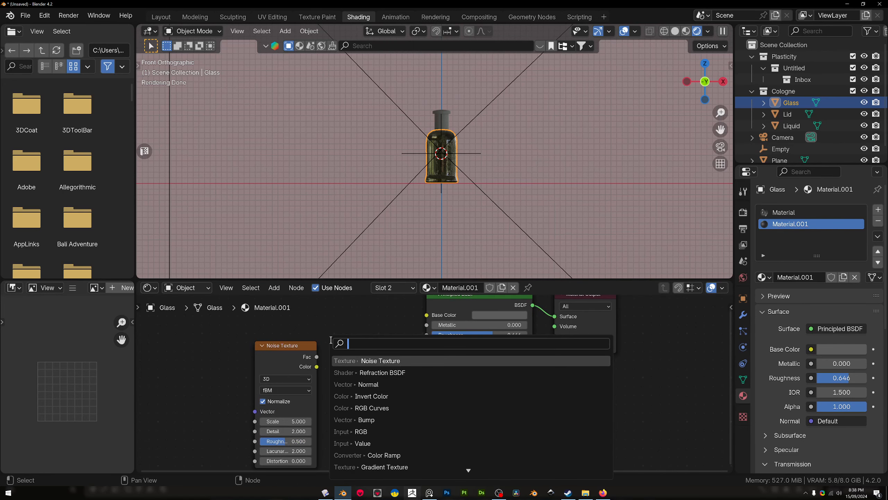
type("bump")
key("Return")
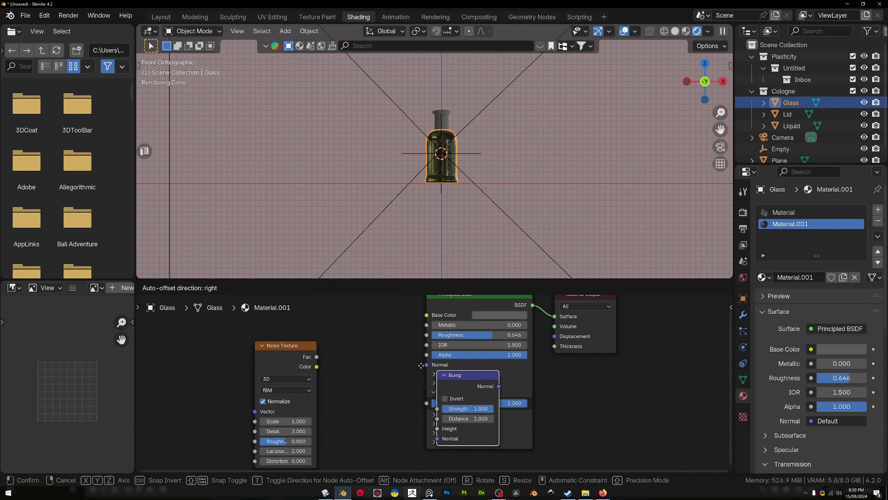
left_click(333, 349)
middle_click_drag(330, 350, 309, 331)
left_click_drag(287, 326, 269, 324)
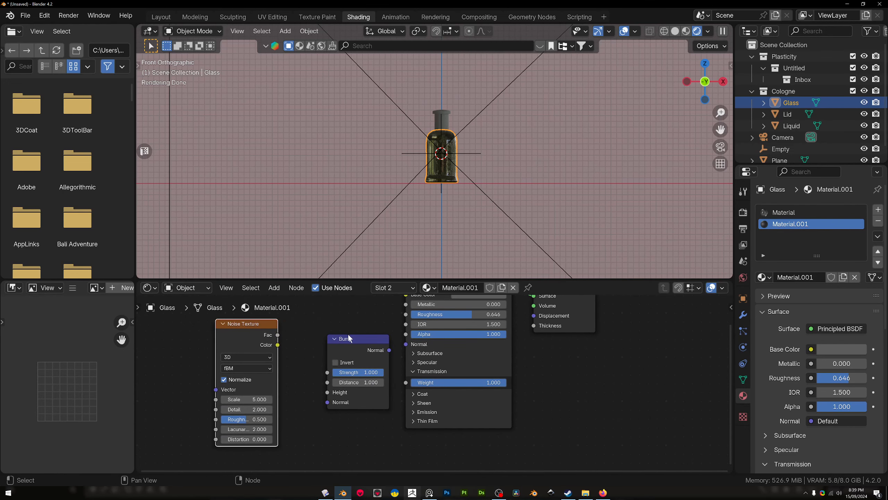
left_click_drag(350, 338, 308, 388)
scroll(372, 352, "up", 1)
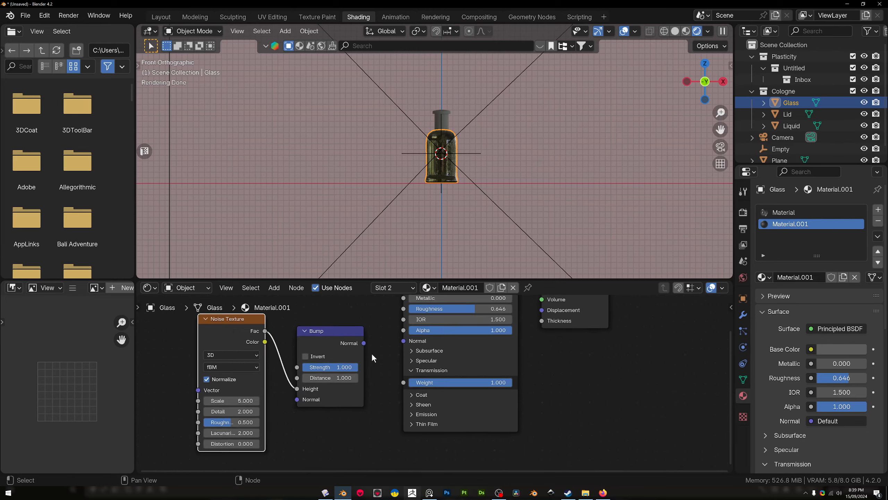
Link the Bump node's Normal output to the Principled BSDF's Normal input in the lettering material.
scroll(372, 352, "up", 2)
scroll(434, 193, "up", 8)
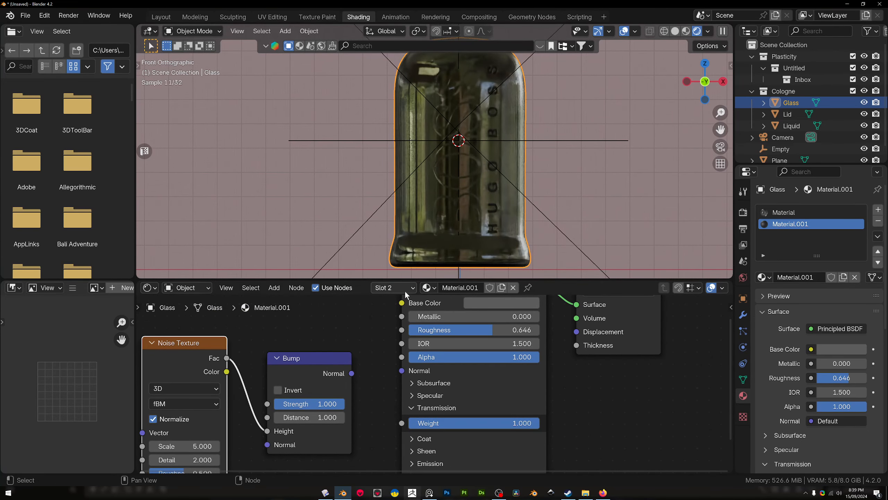
scroll(327, 366, "down", 1)
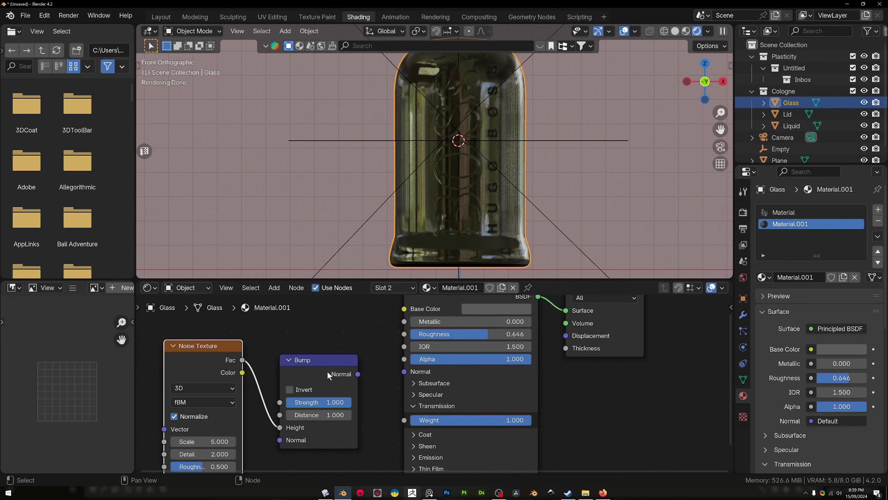
key("shift+a")
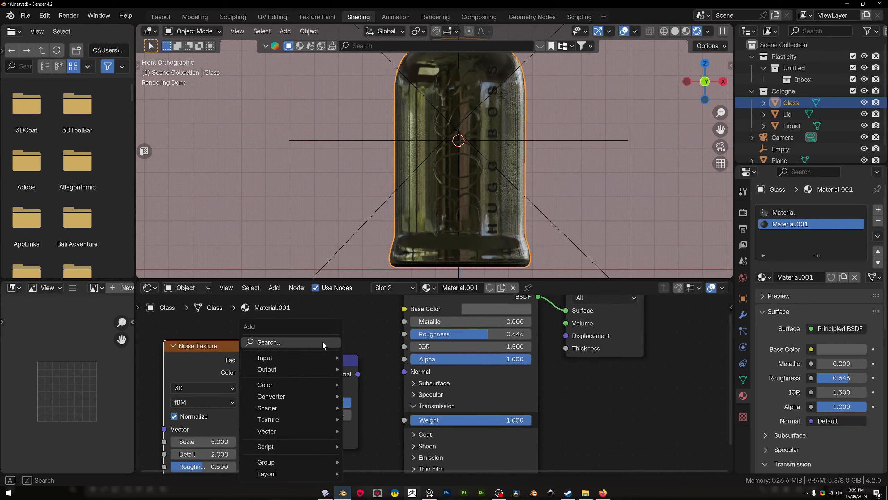
scroll(352, 371, "down", 2)
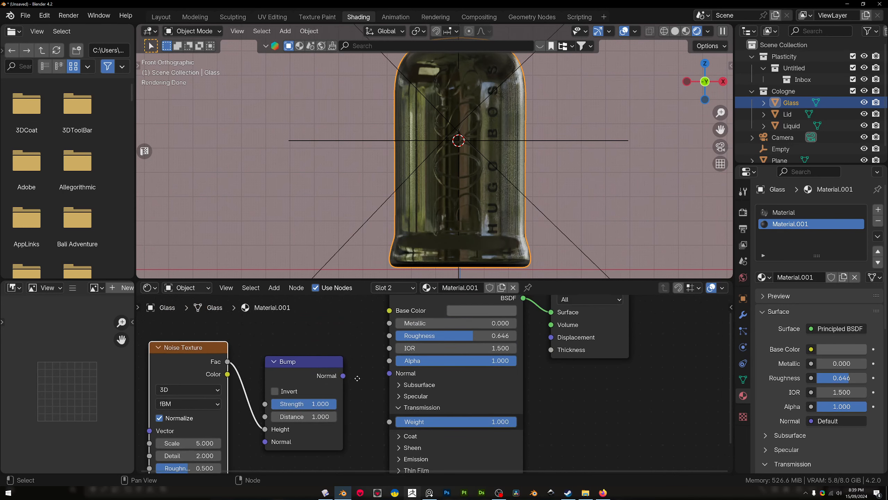
left_click_drag(353, 375, 393, 372)
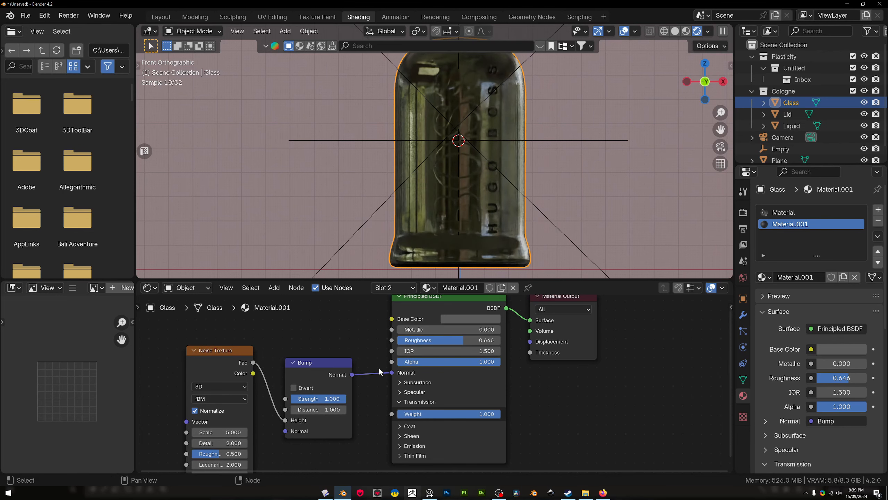
scroll(266, 373, "down", 2)
scroll(414, 338, "up", 1)
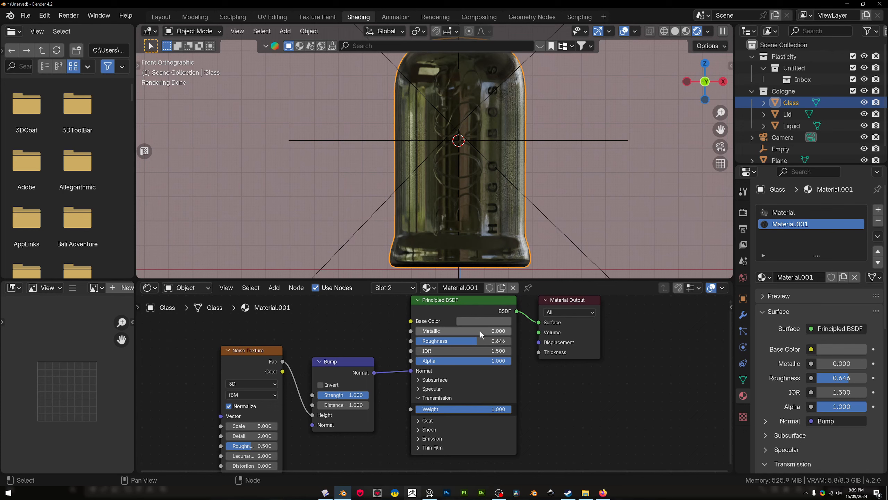
Delete the Bump and Noise Texture nodes from the lettering material.
left_click(358, 363)
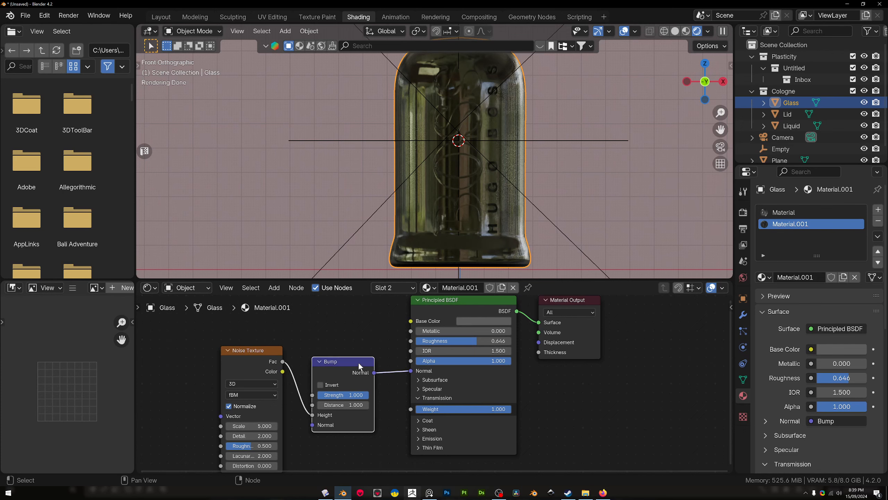
left_click(249, 350, "shift")
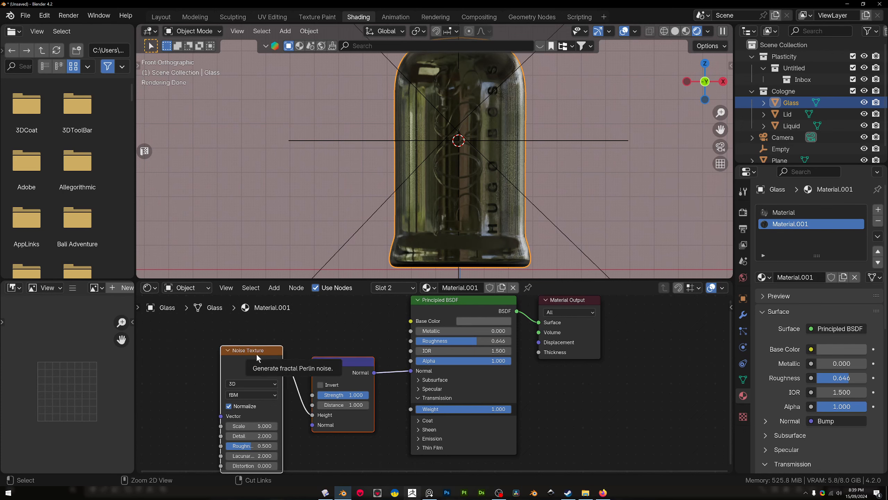
key("x")
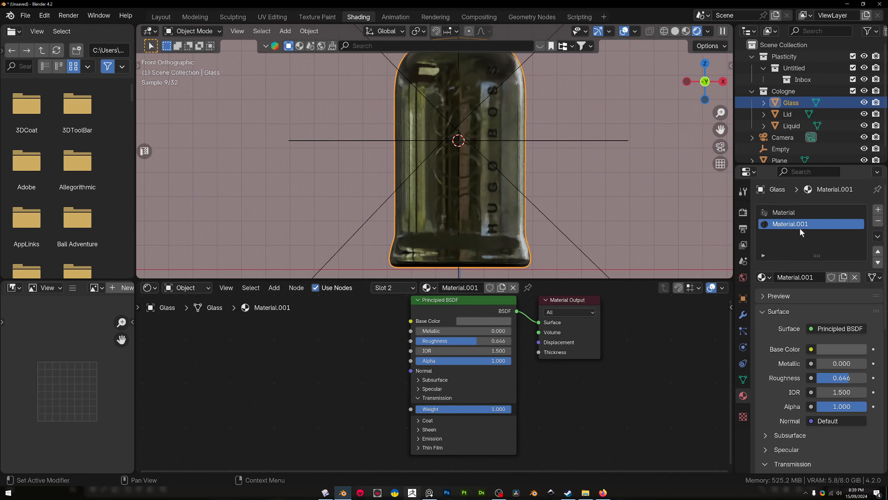
Add a Bump node and a Noise Texture node to the Glass object's first material, placing the noise before the bump.
left_click(786, 212)
key("ctrl+v")
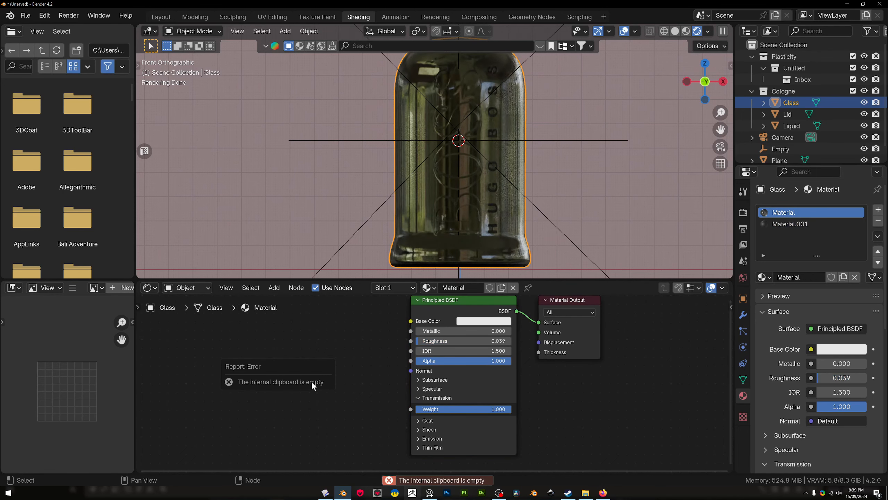
key("shift+a")
left_click(228, 347)
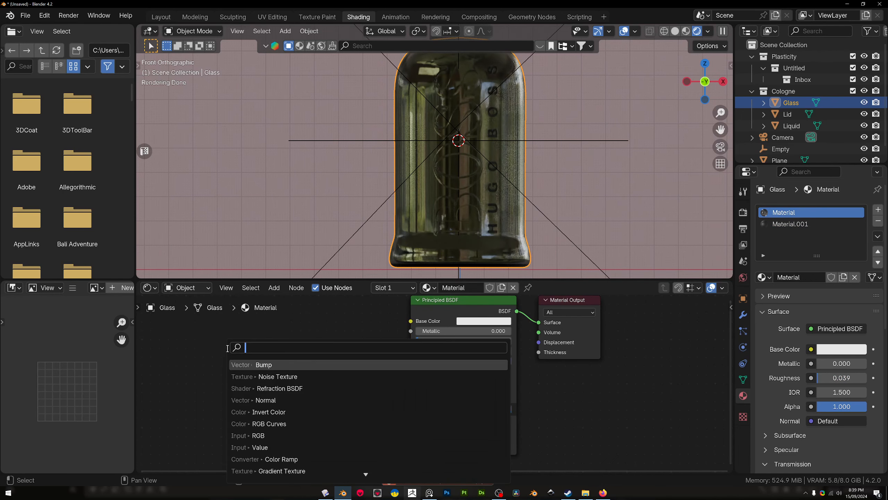
key("Return")
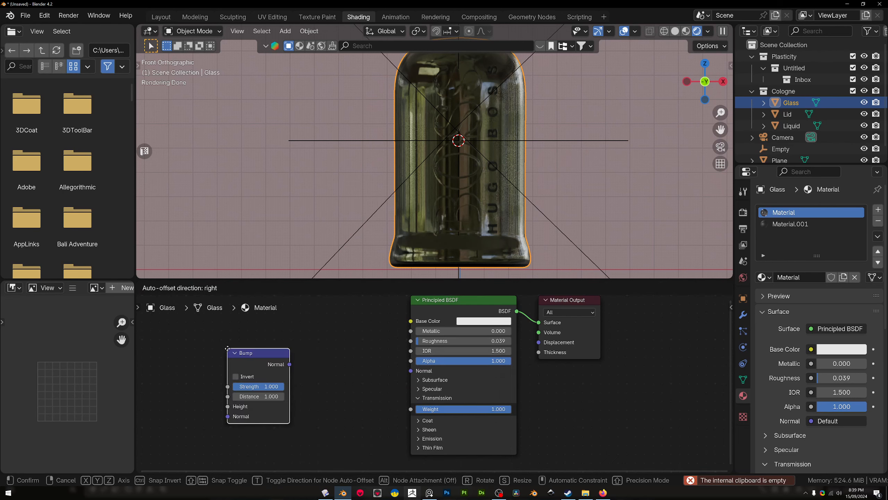
left_click(208, 348)
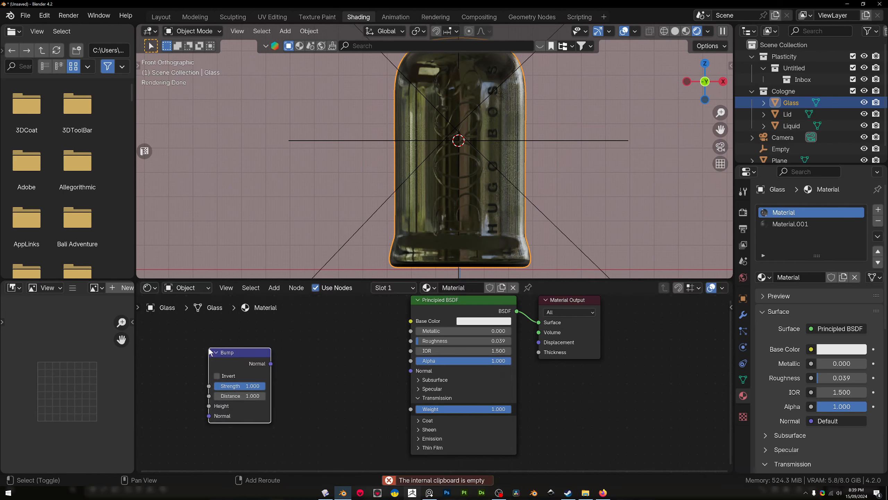
key("shift+a")
left_click(206, 347)
left_click(263, 375)
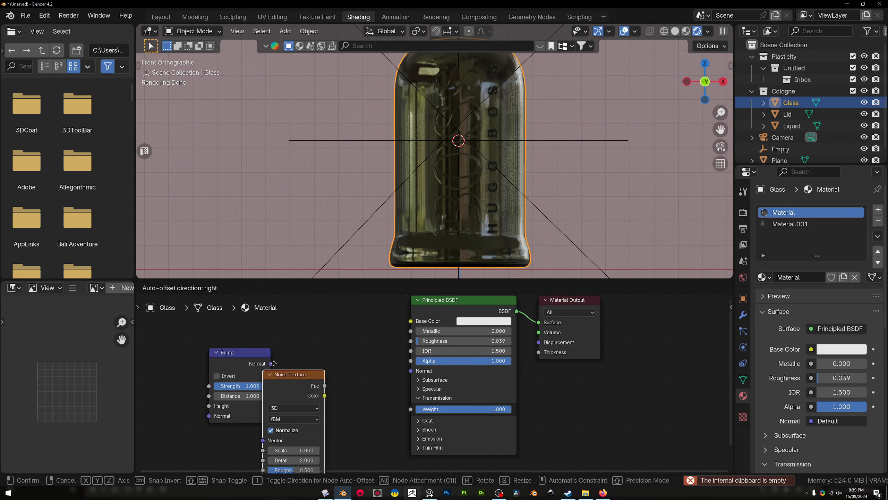
left_click(175, 347)
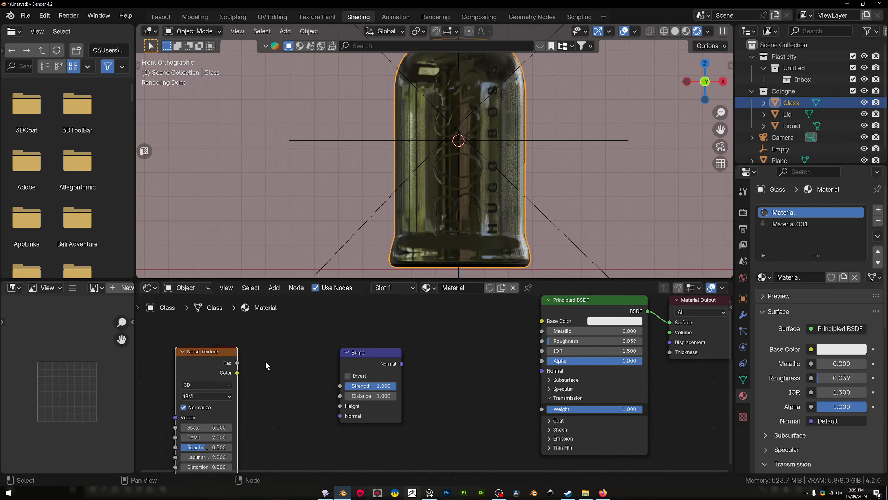
Link the Noise Texture's Fac to the Bump's Height, and the Bump's Normal to the Principled BSDF's Normal.
left_click_drag(239, 363, 340, 407)
left_click_drag(402, 364, 541, 371)
middle_click_drag(459, 172, 454, 193, "shift")
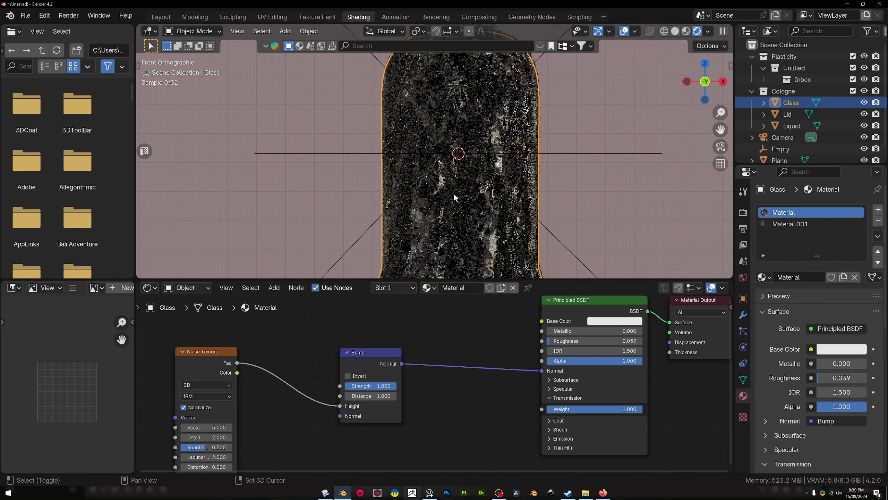
Set the glass material's Bump strength to 0.025.
left_click(377, 383)
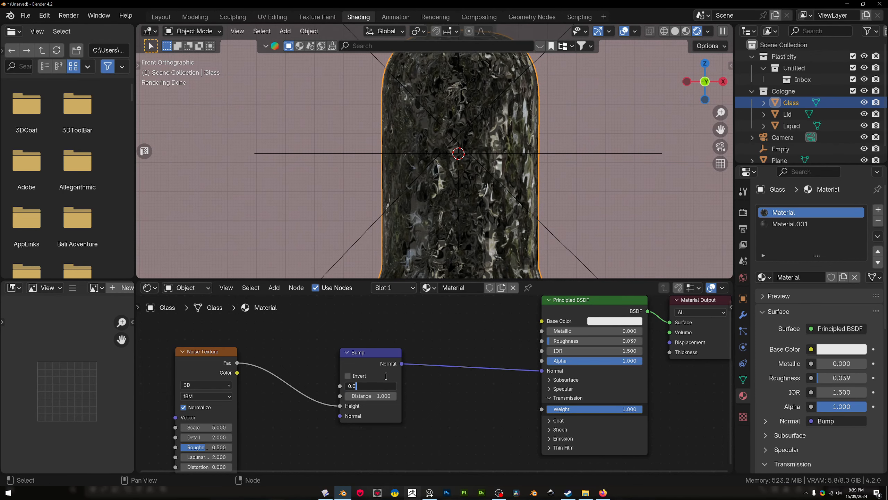
type("0.025")
key("Return")
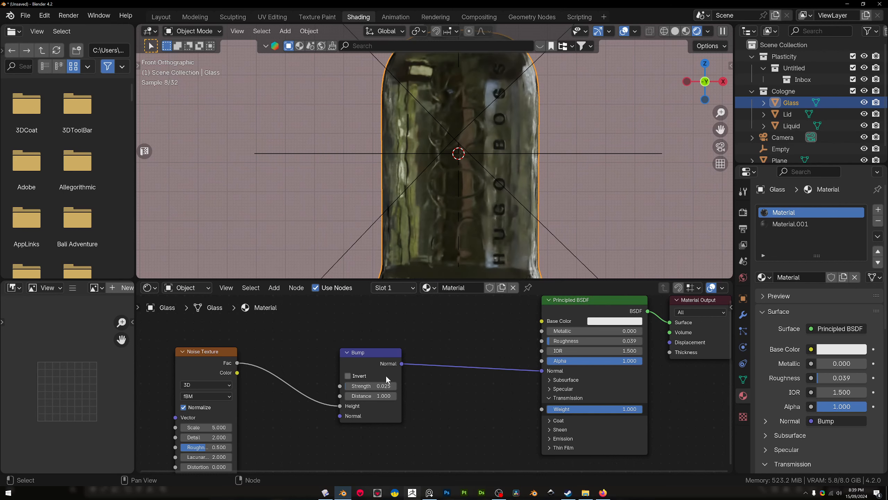
Raise the glass material's Noise Texture scale to about 156.9, checking the fine surface grain near the lettering.
left_click_drag(207, 427, 266, 427)
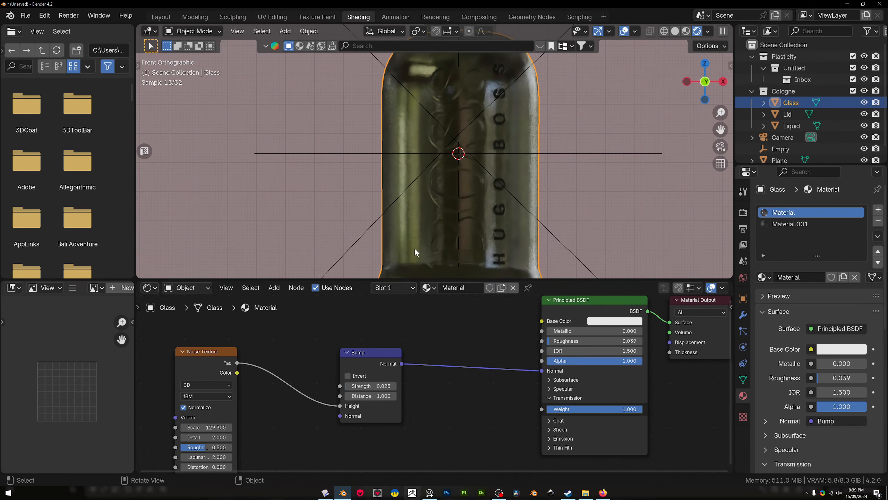
scroll(409, 127, "up", 3)
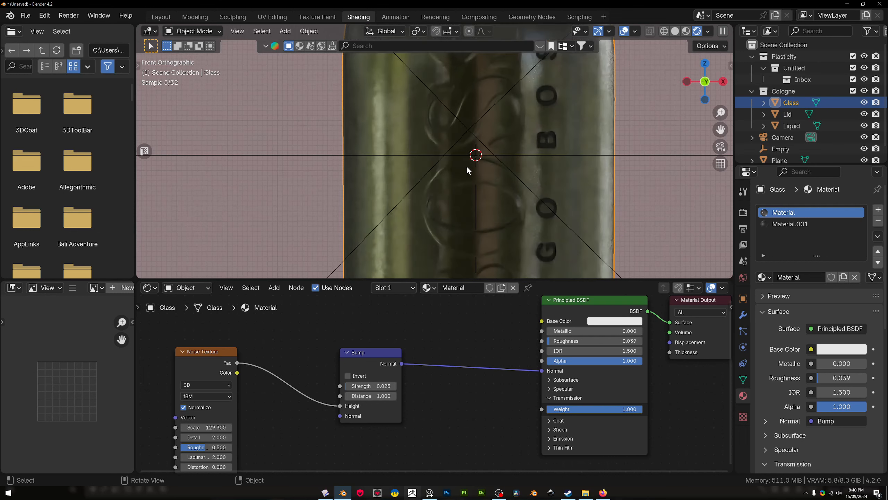
left_click_drag(219, 427, 232, 427)
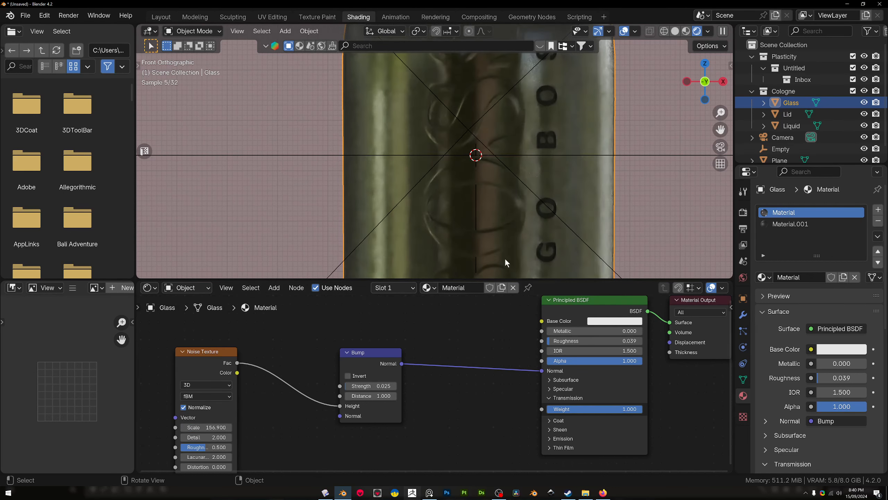
Set the glass material's Bump strength to 0.015.
left_click(371, 385)
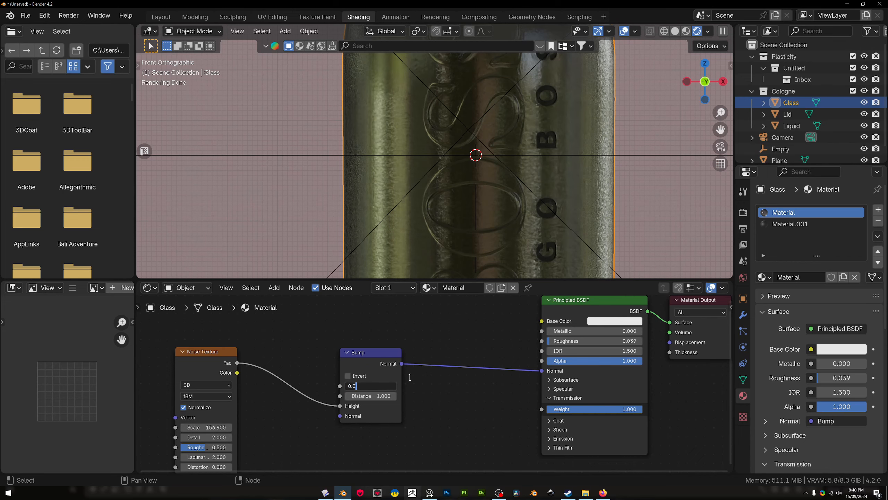
type("0.015")
key("Return")
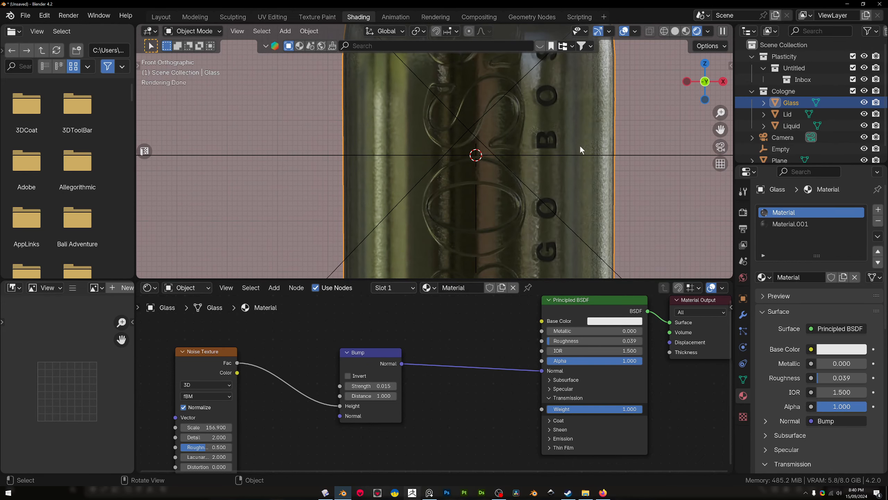
Select the bottle's Lid and create a new material for it.
scroll(486, 155, "down", 5)
middle_click_drag(485, 155, 466, 201, "shift")
scroll(474, 193, "down", 2)
left_click(445, 118)
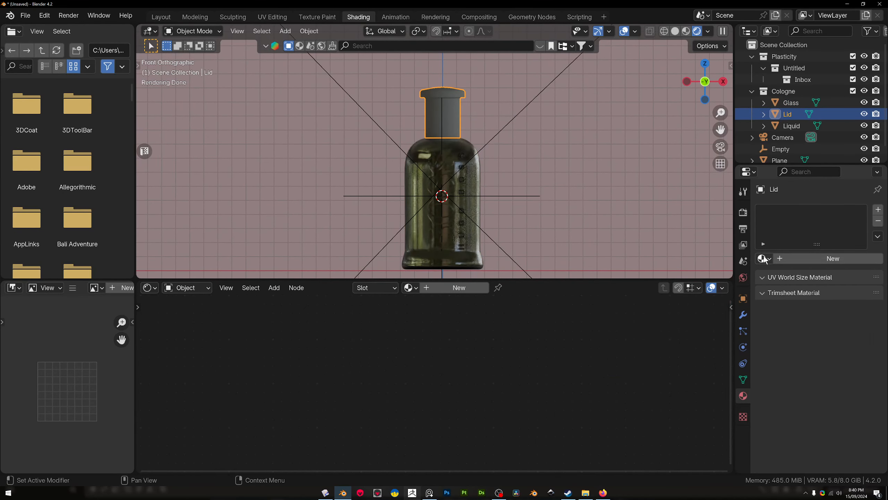
left_click(801, 259)
Add a Noise Texture node and a Bump node to the lid material, left unconnected beside the Principled BSDF.
key("shift+a")
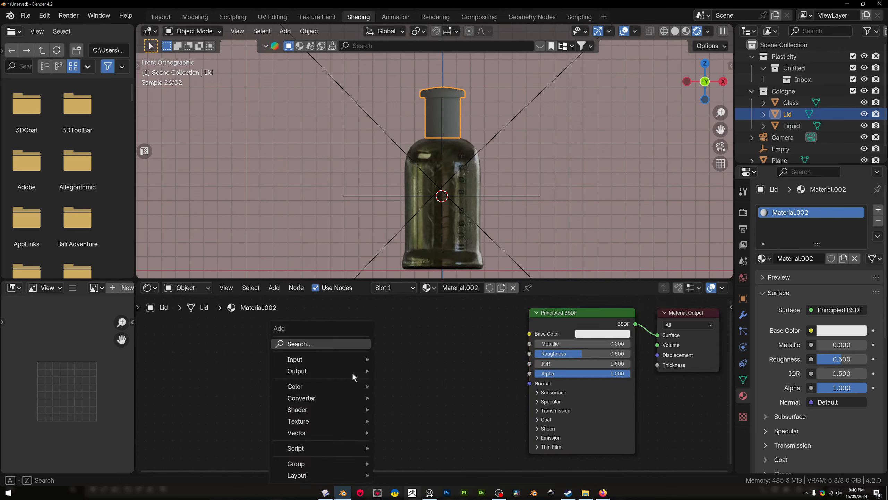
left_click(339, 343)
left_click(374, 358)
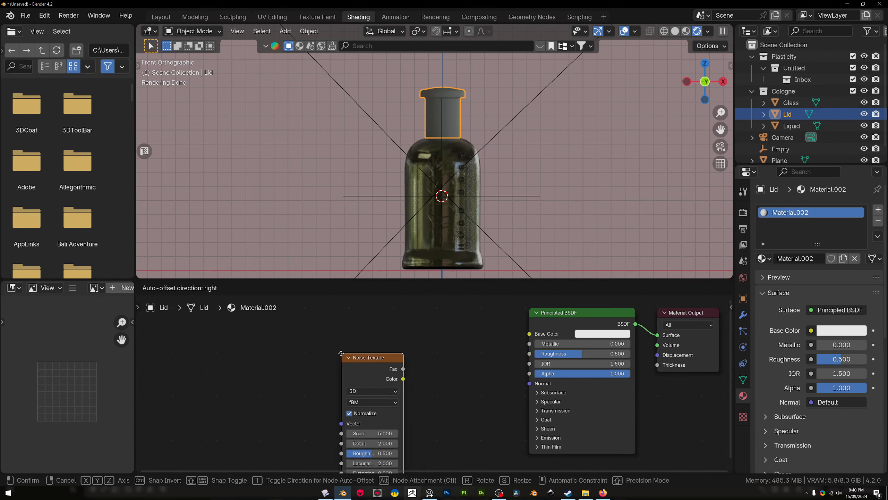
left_click(288, 363)
key("shift+a")
left_click(349, 343)
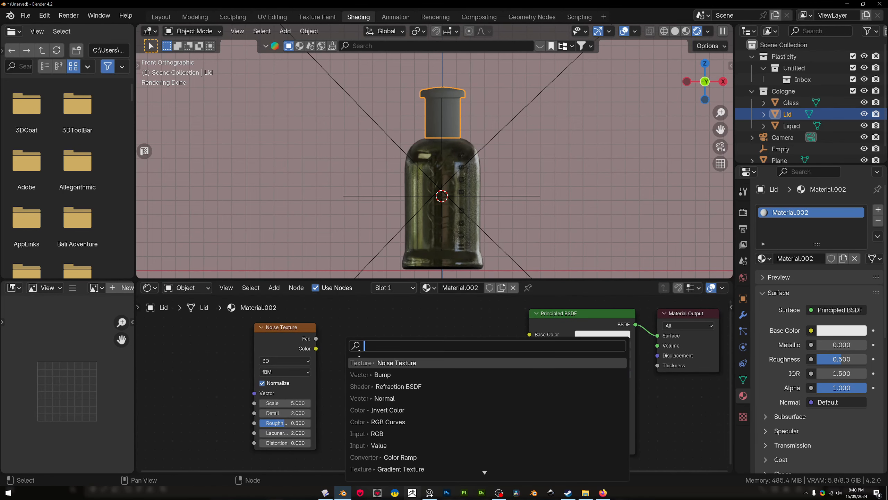
type("bump")
key("Return")
left_click(358, 371)
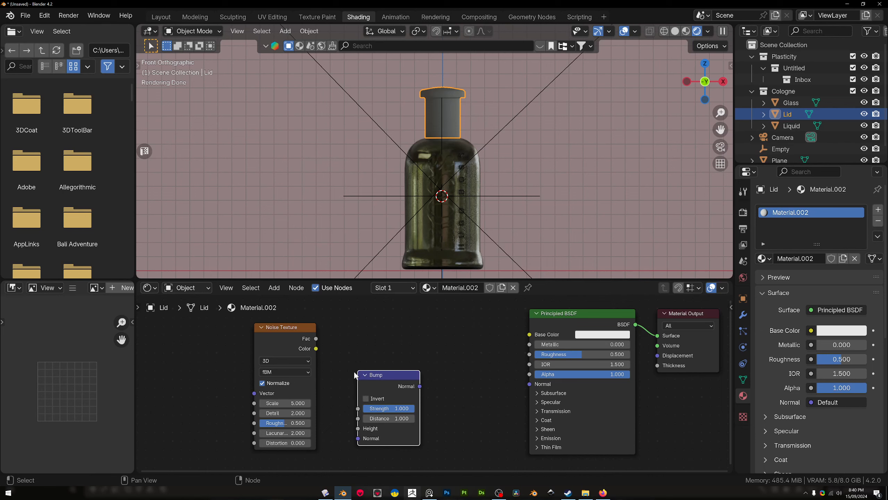
Add a Color Ramp driven by the Noise Texture's Fac output and preview it on the lid's surface.
left_click_drag(316, 338, 399, 324)
type("colo")
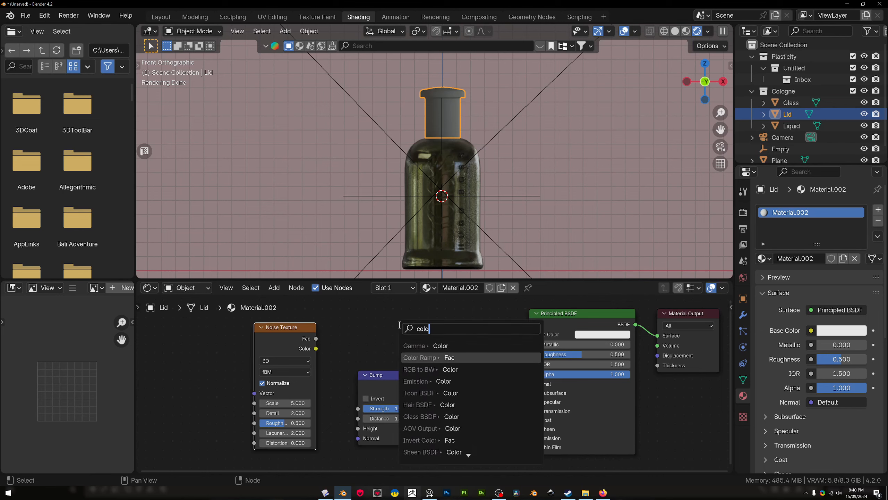
left_click(421, 358)
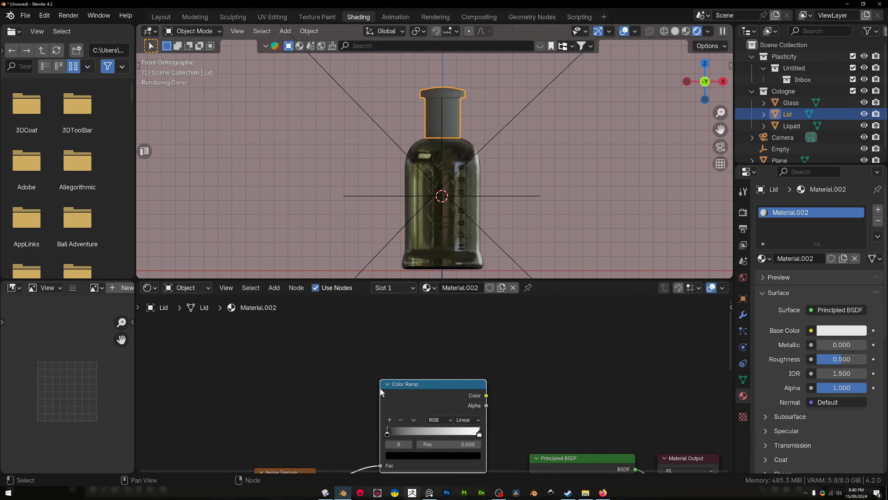
left_click(440, 337)
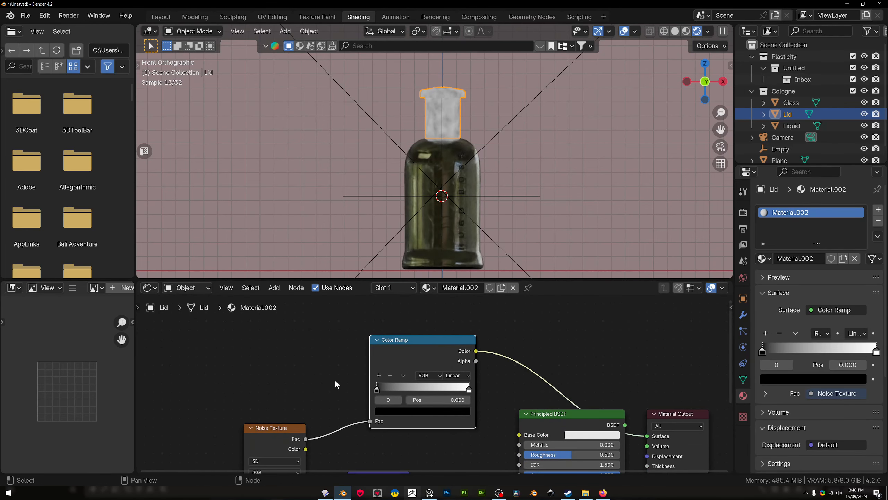
Raise the lid material's Noise Texture scale to about 171.3.
middle_click_drag(333, 382, 347, 300)
left_click_drag(294, 423, 390, 422)
scroll(449, 130, "up", 3)
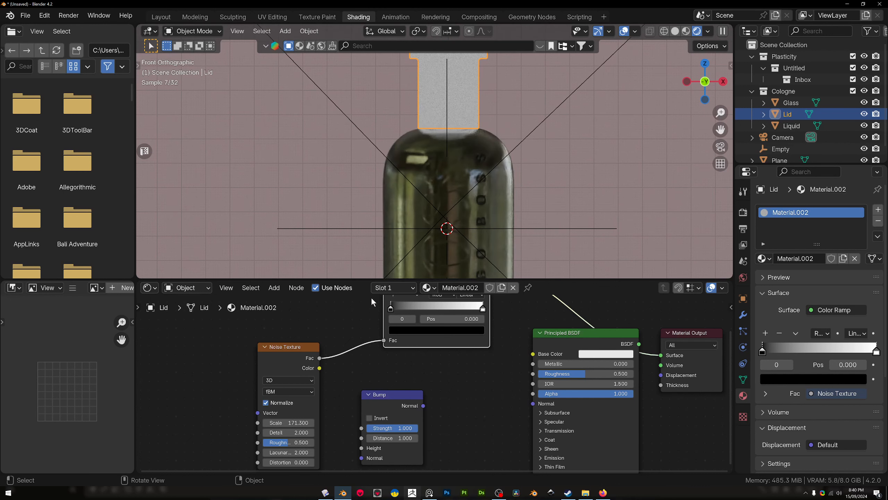
Connect the noise Fac to the Bump Height and the Bump Normal to the Principled BSDF, then preview the Principled BSDF on the lid.
left_click_drag(319, 368, 364, 447)
left_click(318, 359)
left_click_drag(423, 405, 535, 404)
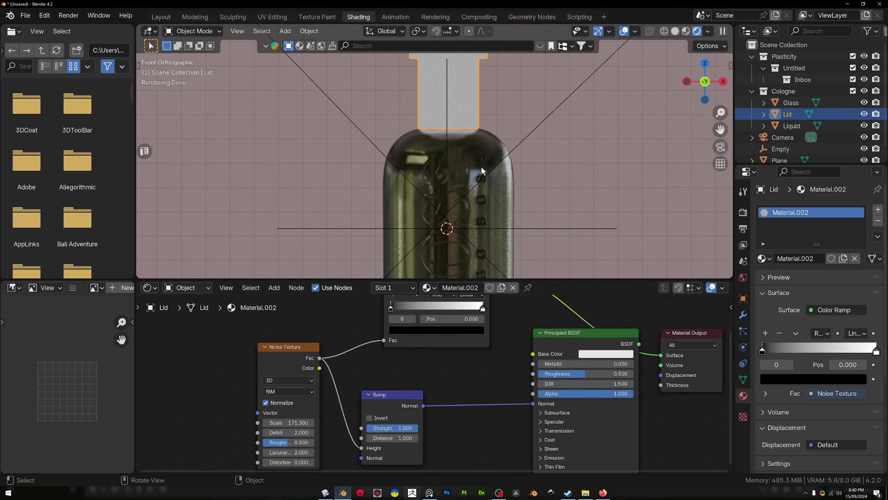
left_click(566, 348, "ctrl+shift")
scroll(439, 114, "up", 3)
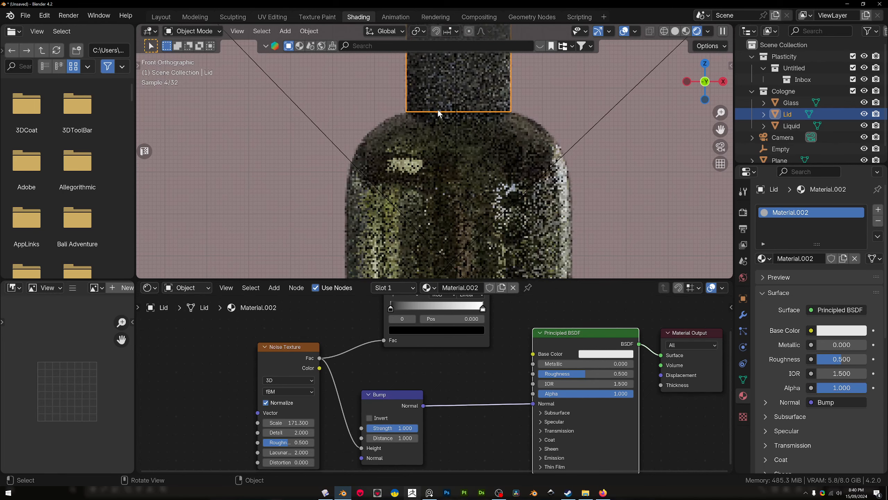
Compare the Bump node's output with the Principled BSDF on the lid and examine the surface grain up close.
middle_click_drag(444, 108, 450, 274, "shift")
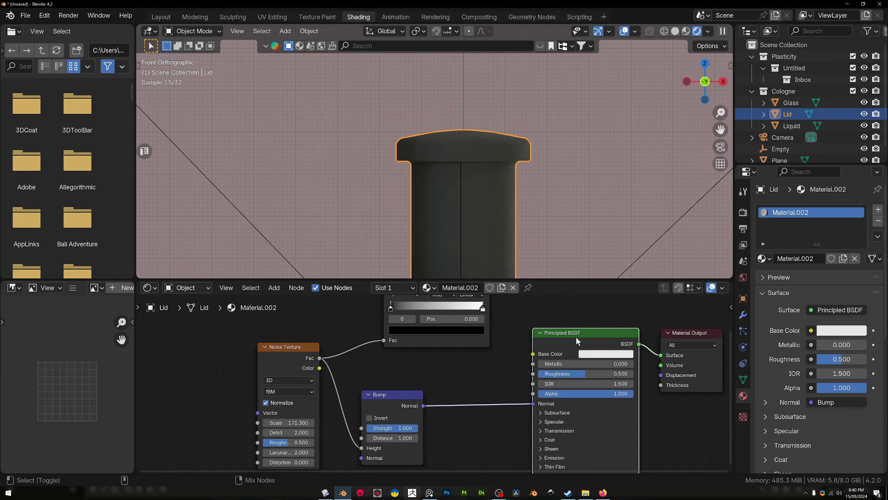
left_click(399, 397, "ctrl+shift")
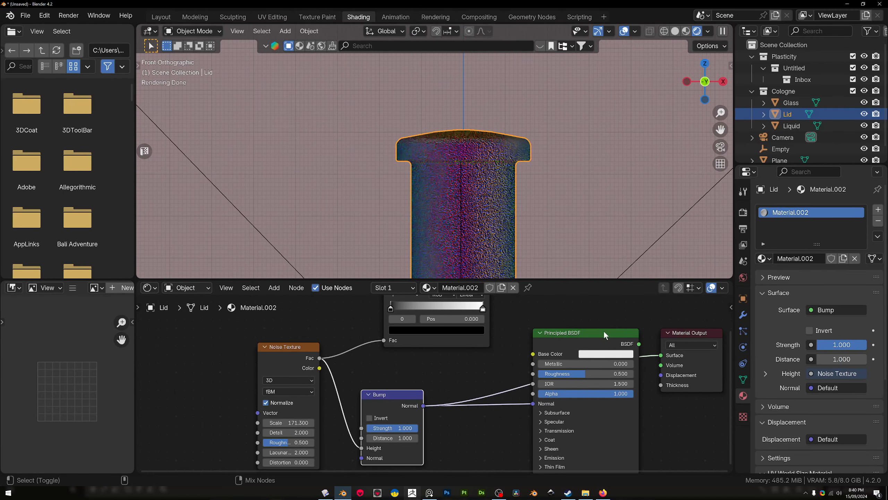
left_click(604, 332, "ctrl+shift")
left_click(415, 394, "ctrl+shift")
left_click(589, 333, "ctrl+shift")
scroll(470, 231, "up", 2)
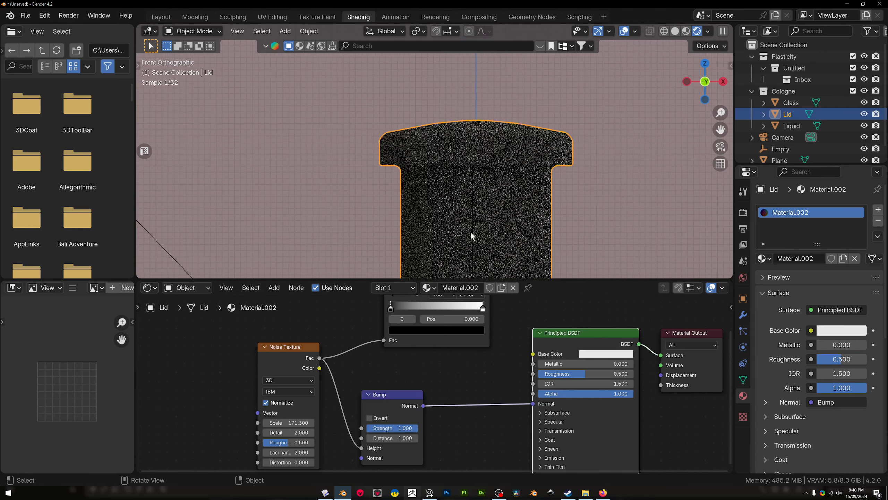
scroll(472, 235, "up", 5)
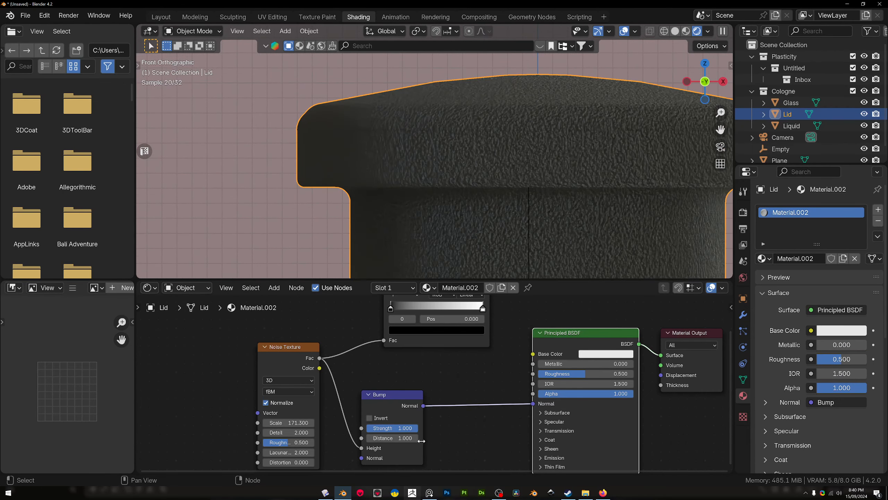
Set the lid's Bump strength to 0.025 and the Principled BSDF's Metallic to 1.
left_click(400, 427)
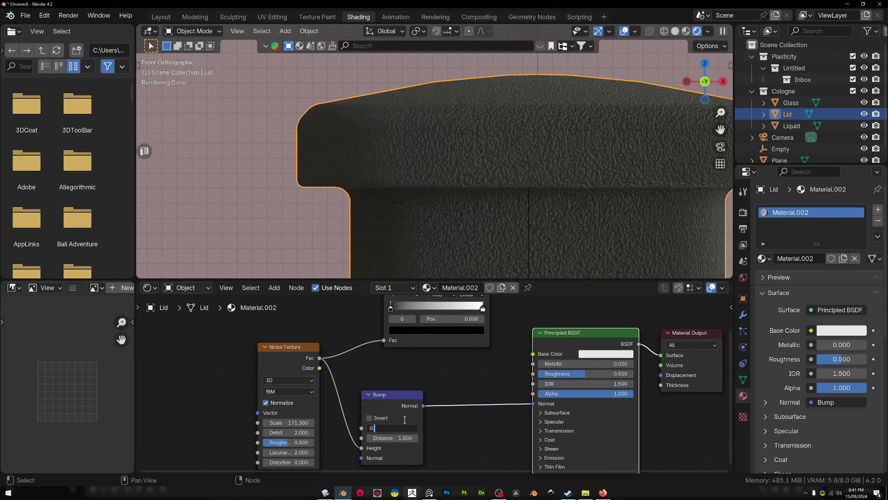
key("Return")
scroll(479, 409, "down", 1)
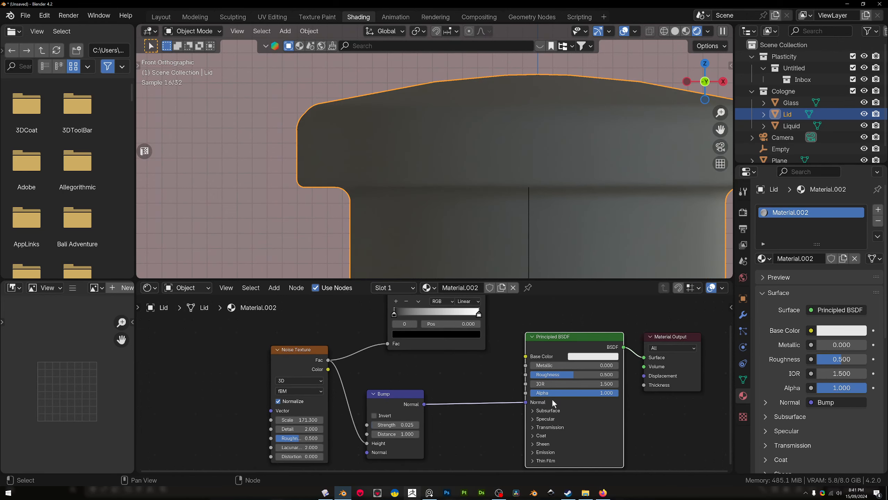
left_click_drag(552, 366, 615, 366)
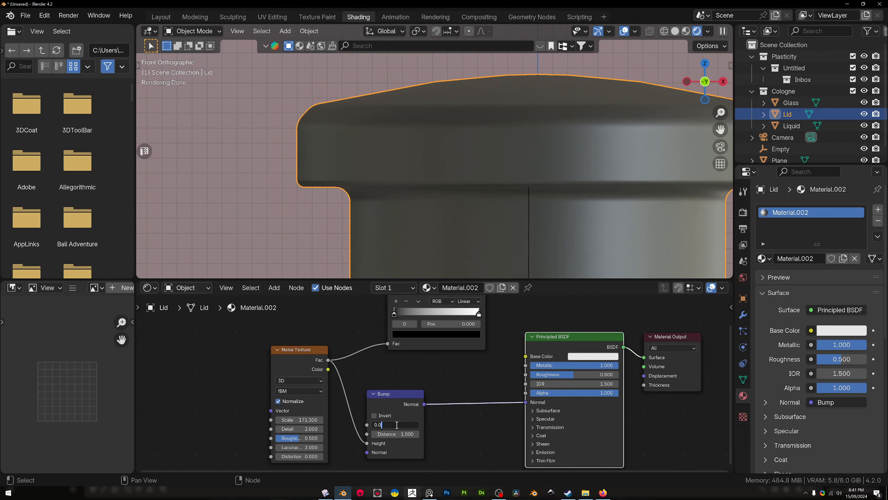
Set the lid's Bump strength to 0.03.
left_click(397, 424)
type("0.03")
key("Return")
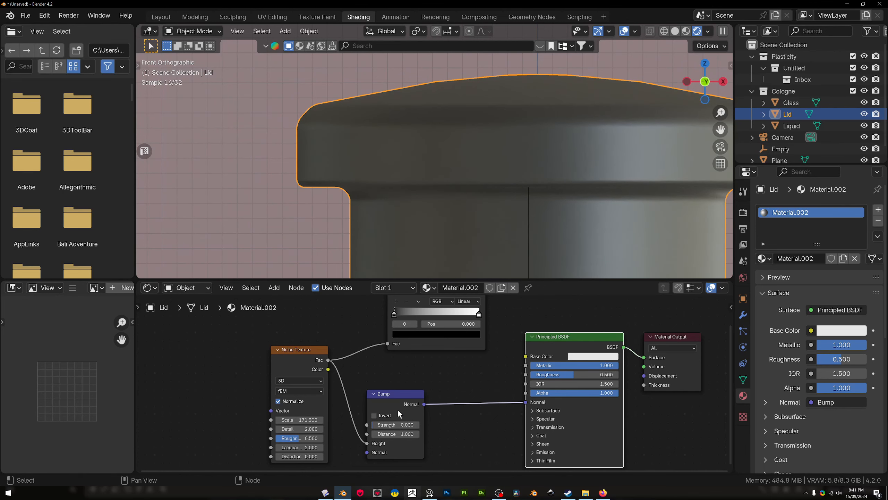
Set the lid's Noise Texture scale to 100 and its Bump strength to 0.02.
left_click(304, 418)
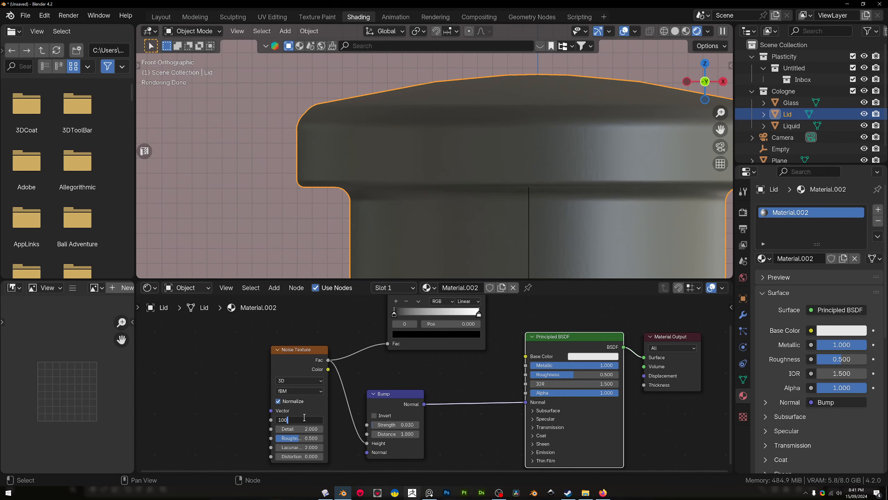
type("100")
key("Return")
left_click(398, 424)
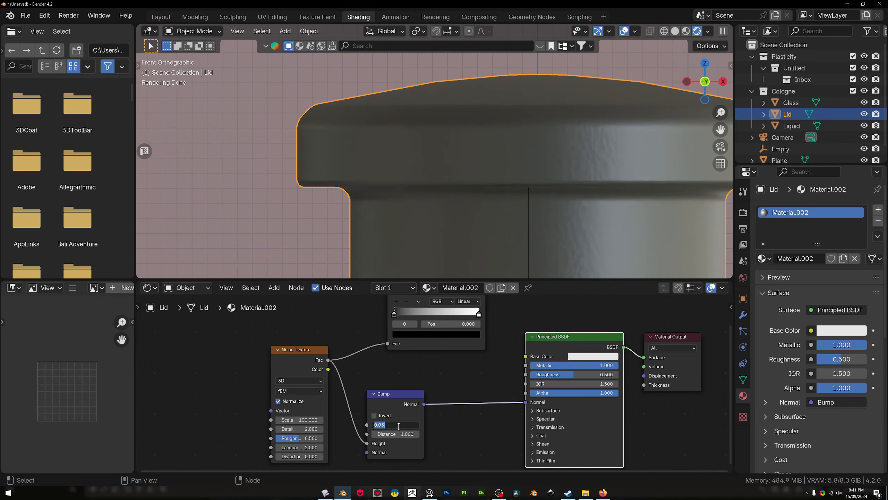
key("Return")
Connect the Color Ramp's Color output to the Base Color of the lid's Principled BSDF.
middle_click_drag(430, 366, 424, 382)
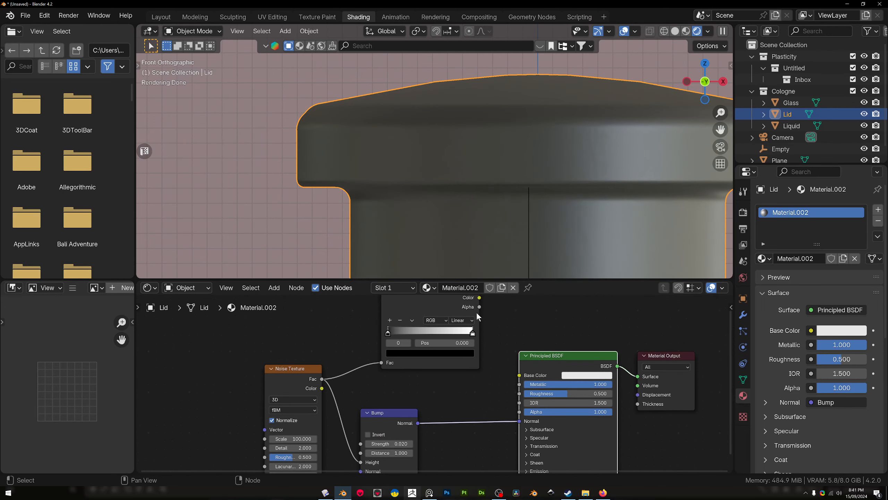
scroll(476, 312, "down", 1)
middle_click_drag(470, 312, 459, 340)
left_click_drag(468, 325, 506, 396)
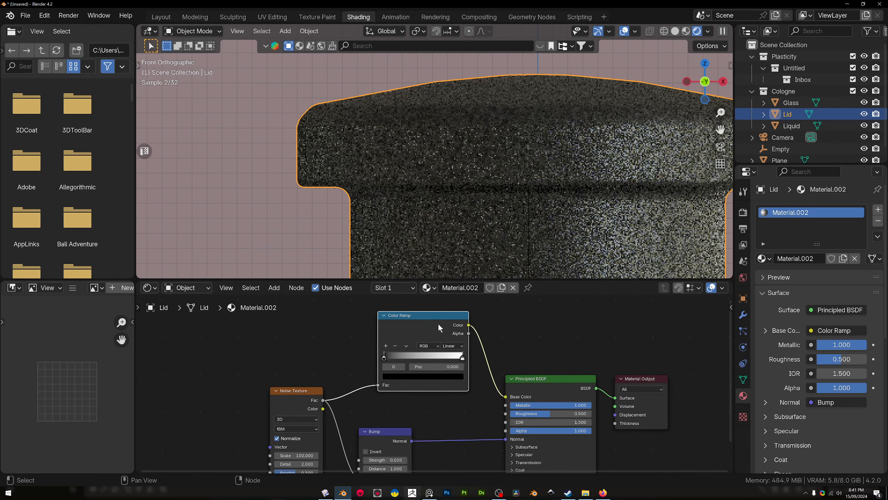
Preview the Color Ramp on the lid and move its stops to about 0.349 and 0.664.
left_click(437, 321, "ctrl+shift")
left_click_drag(390, 360, 436, 357)
left_click(414, 356)
Recolour the ramp's black stop to a grey with value 0.390 and its white stop to a light blue-grey.
left_click(416, 376)
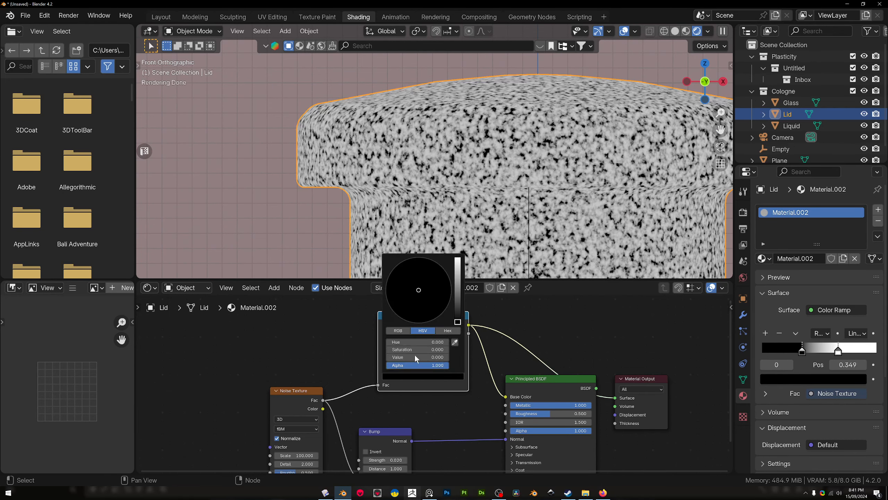
left_click_drag(460, 298, 458, 280)
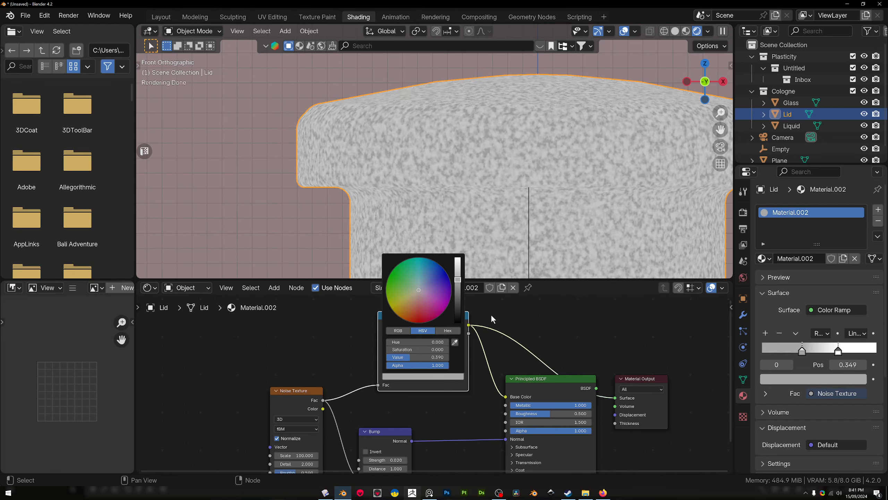
left_click(436, 358)
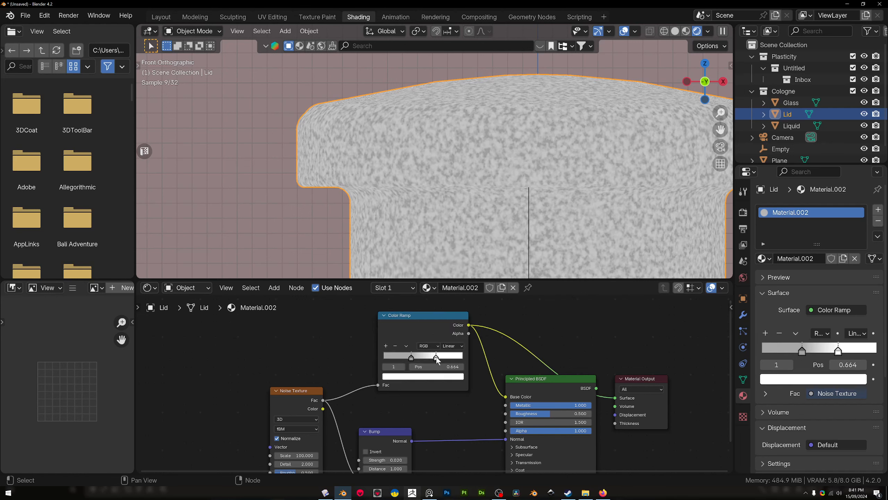
left_click(439, 376)
left_click(458, 276)
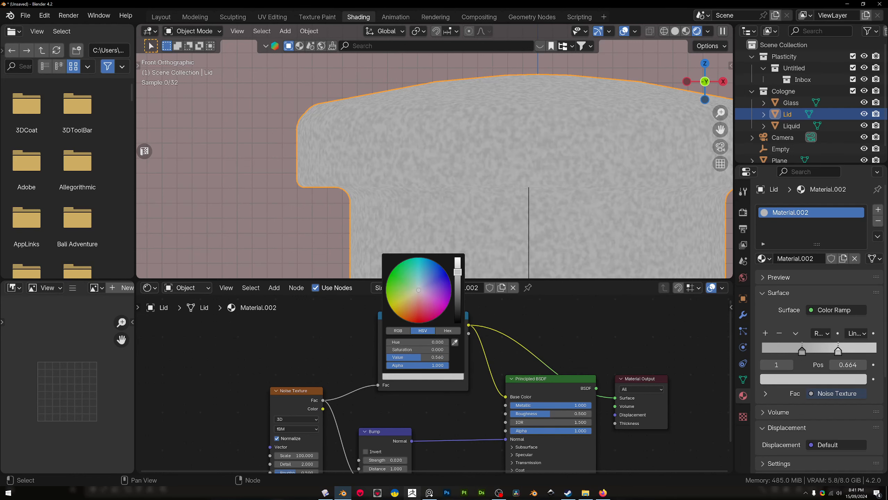
left_click_drag(458, 276, 457, 272)
Restore the Principled BSDF as the lid's surface shader, with the Color Ramp feeding its Base Color.
scroll(463, 351, "down", 1)
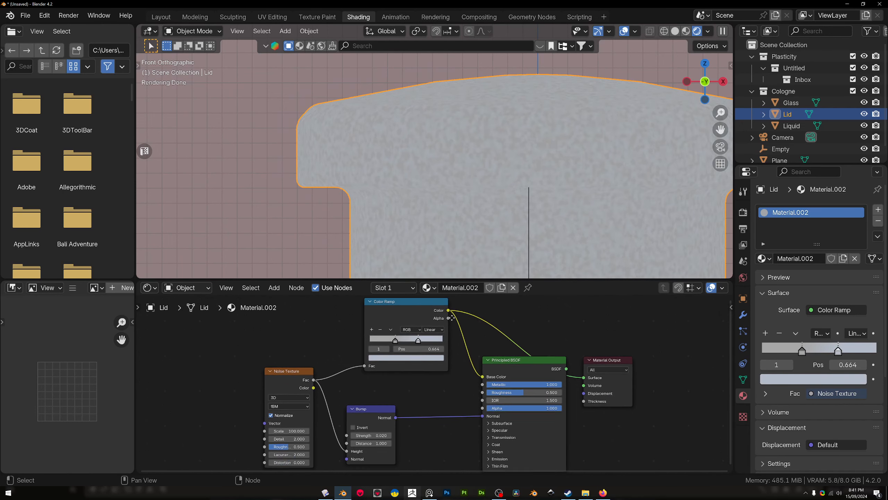
left_click_drag(449, 310, 484, 374)
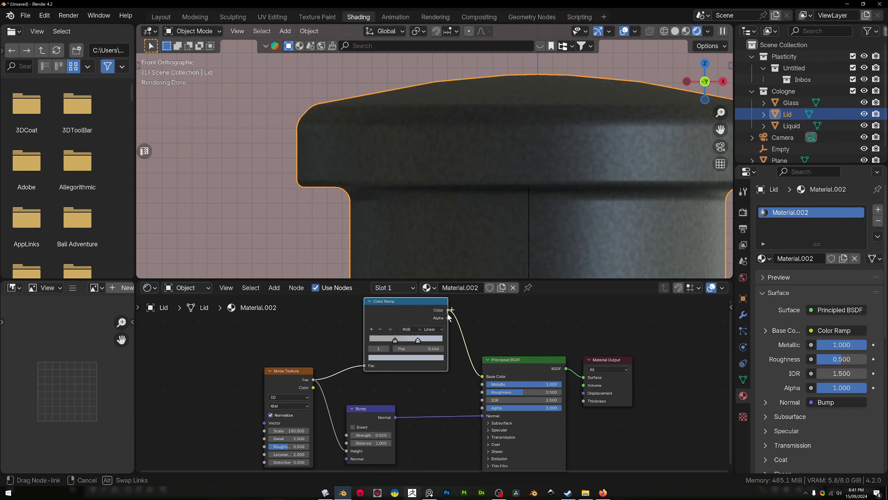
left_click_drag(447, 311, 457, 400)
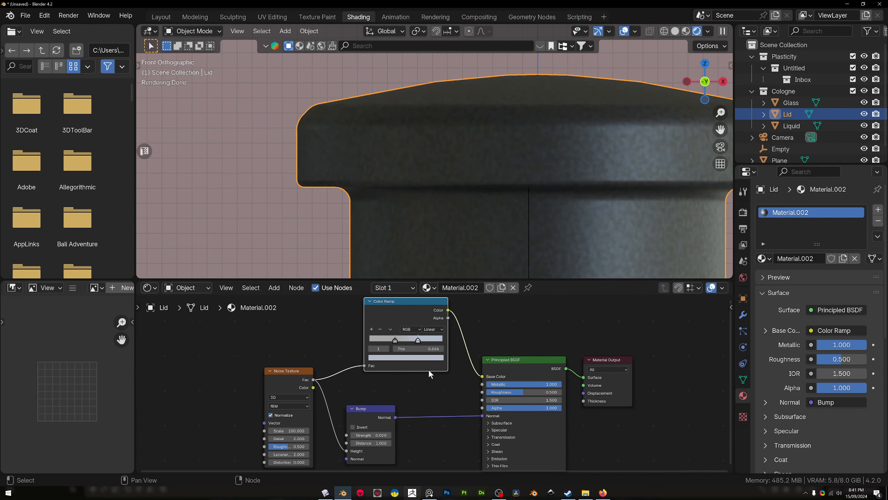
Lower the lid's Roughness to about 0.382 and check the result on the whole bottle.
left_click_drag(507, 392, 499, 391)
scroll(517, 211, "down", 4)
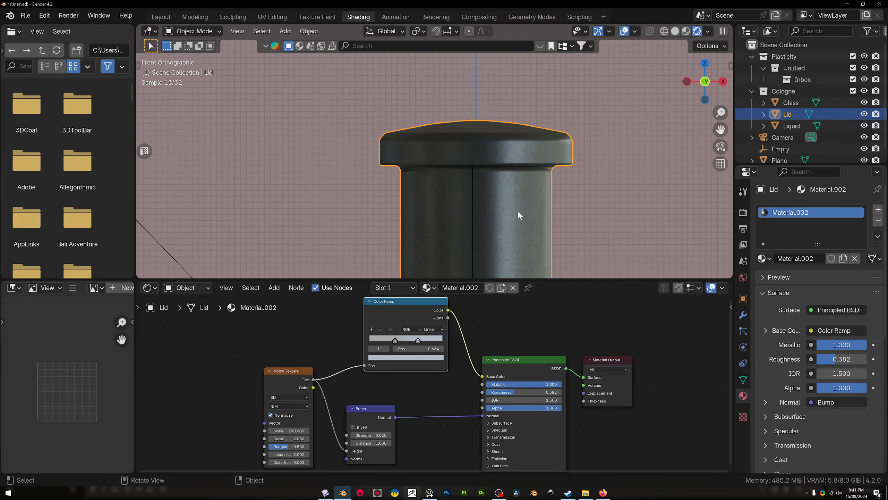
scroll(518, 211, "down", 6)
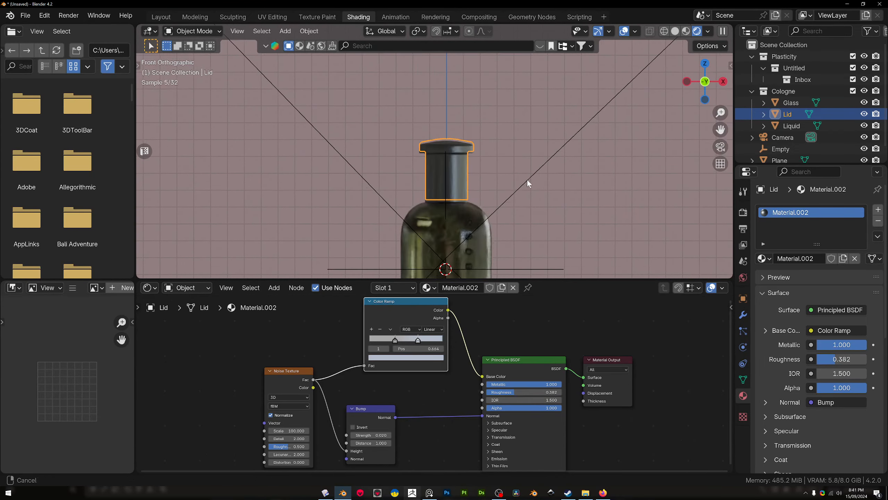
scroll(525, 167, "down", 6)
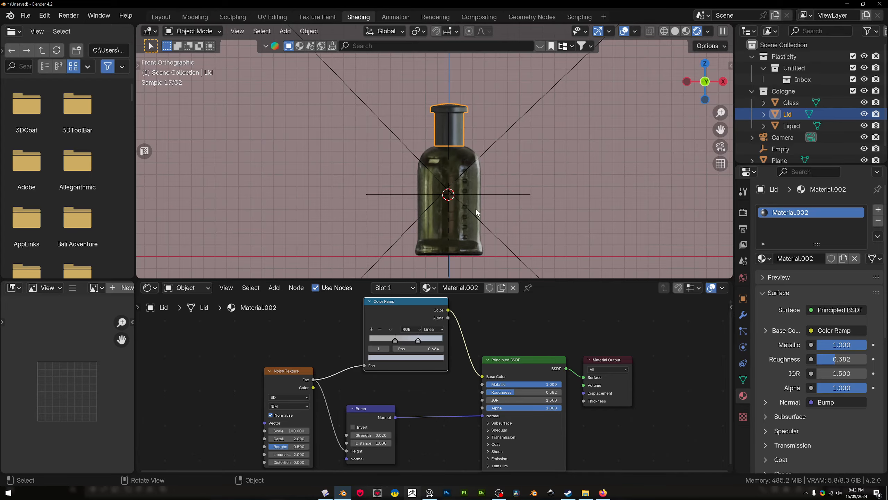
Select the ground plane, create a new material for it and darken its Base Color to a mid grey.
scroll(476, 208, "up", 3)
middle_click_drag(476, 208, 561, 234)
left_click(593, 195)
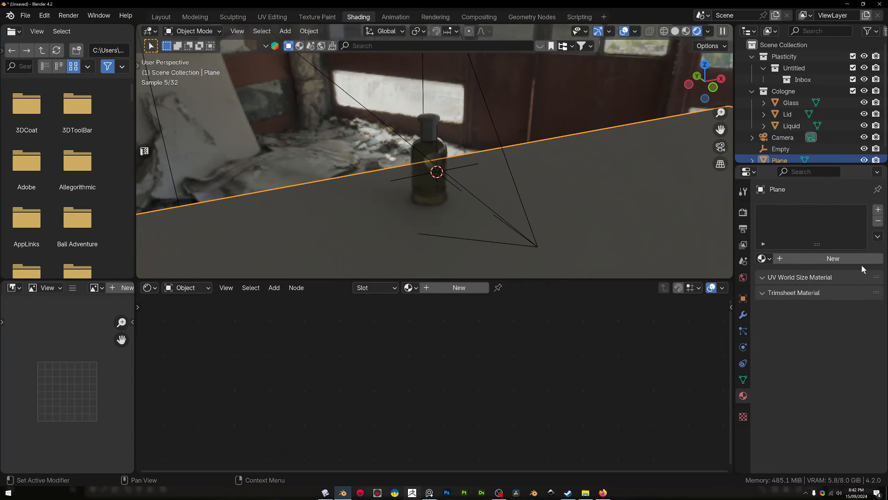
left_click(860, 259)
left_click(537, 377)
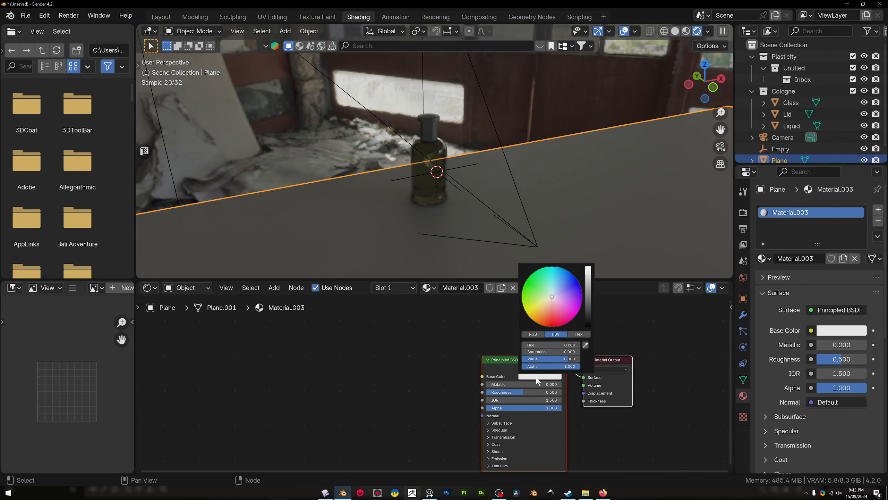
left_click(589, 292)
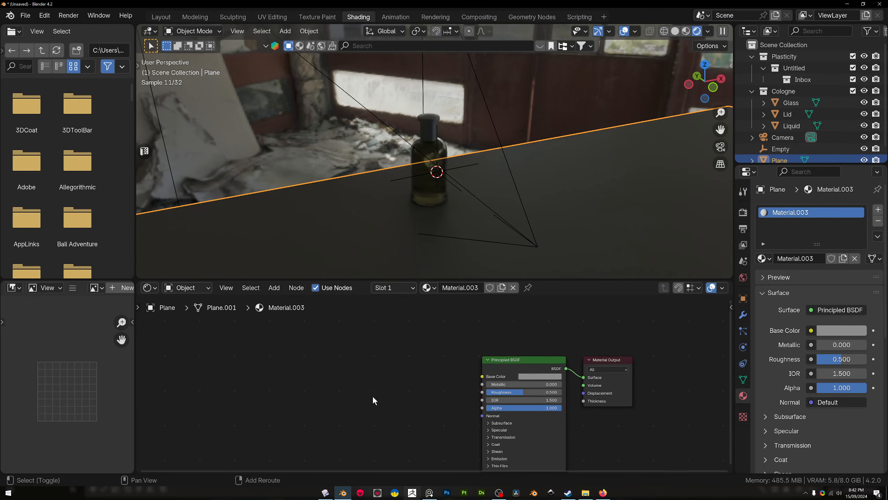
Add a Bump node and a Noise Texture node to the plane's material.
key("shift+a")
left_click(370, 346)
key("Return")
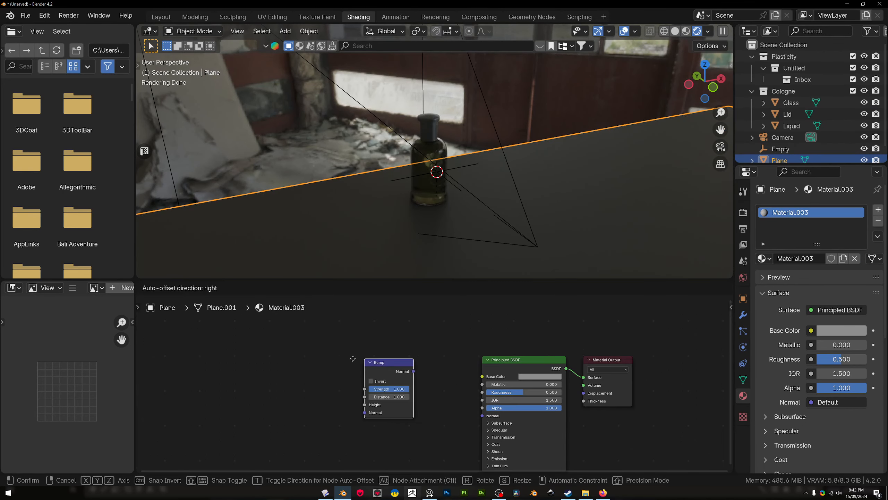
left_click(305, 372)
left_click(399, 375)
key("shift+a")
left_click(405, 345)
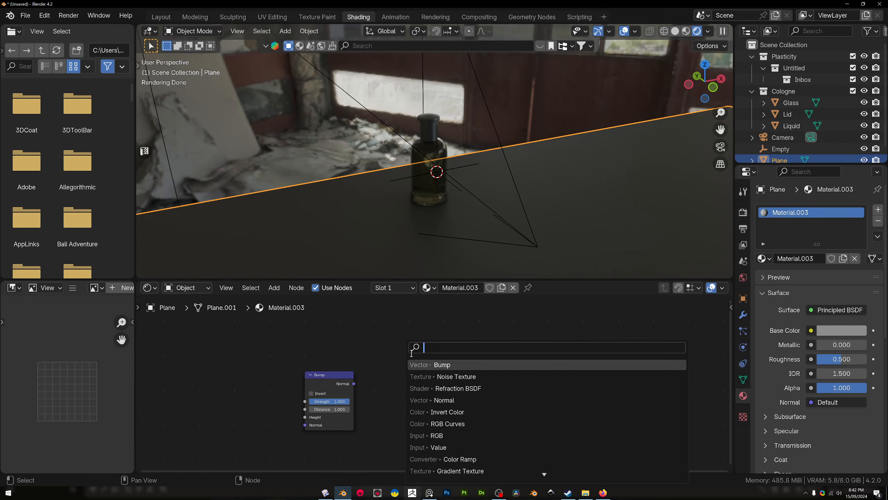
key("Down")
key("Return")
left_click(376, 376)
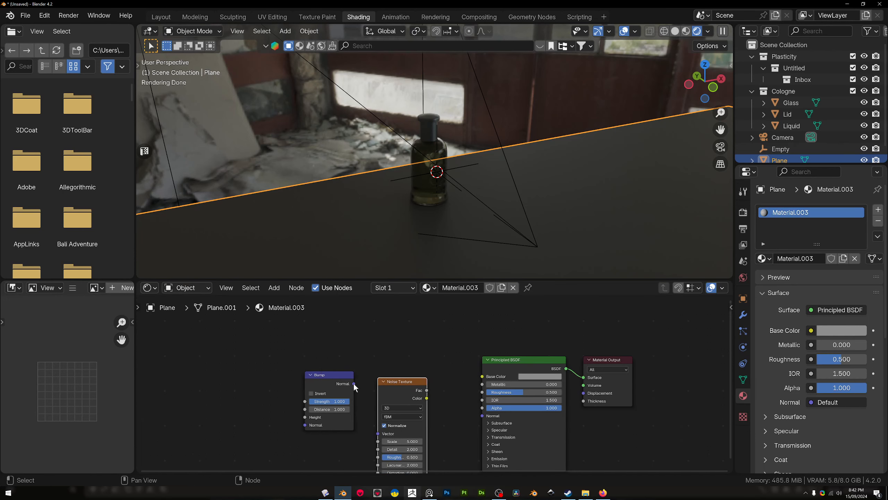
left_click_drag(353, 384, 364, 418)
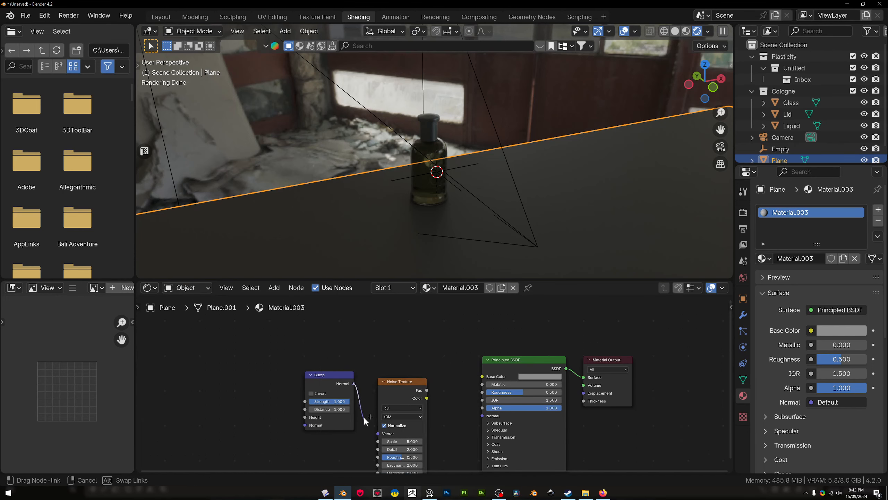
left_click_drag(387, 356, 405, 362)
key("Escape")
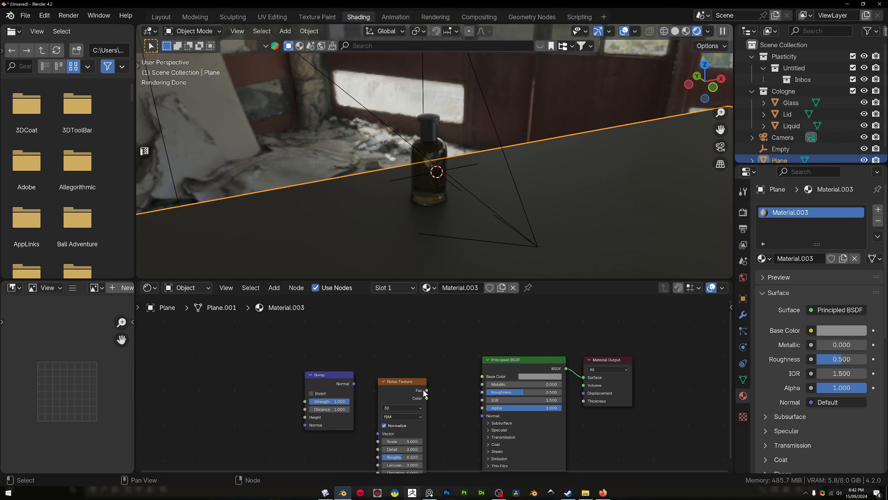
Connect the plane's noise Fac to the Bump Height and the Bump Normal to the Principled BSDF's Normal.
left_click_drag(425, 391, 305, 416)
left_click_drag(334, 379, 482, 415)
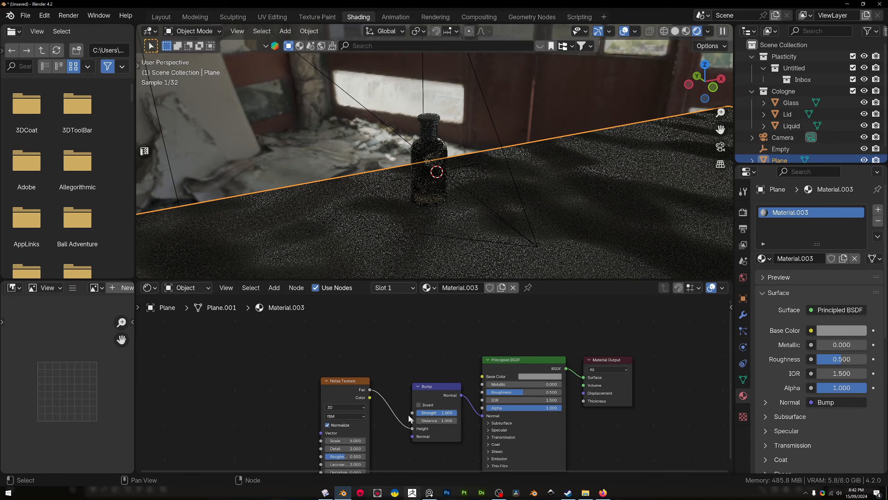
Set the plane's Noise Texture Scale to about 271.6 and its Bump Strength to 0.02.
scroll(399, 414, "up", 1)
left_click_drag(340, 451, 402, 451)
left_click(432, 418)
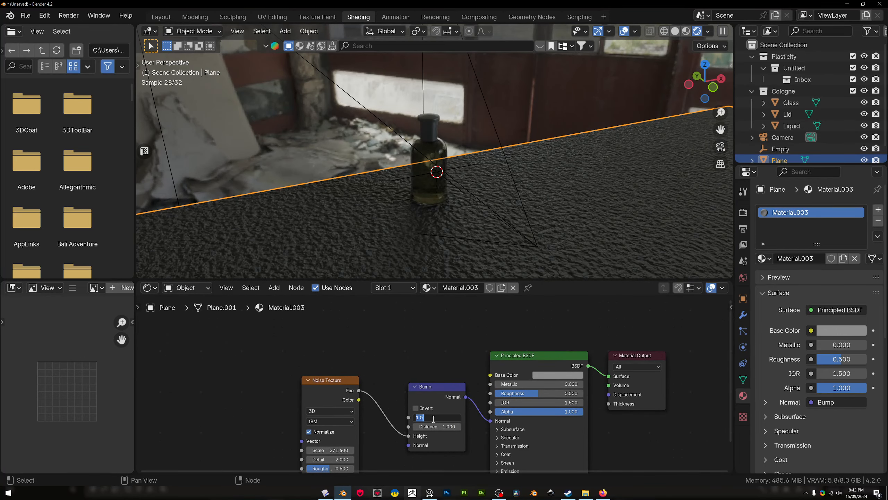
type("0")
key("Return")
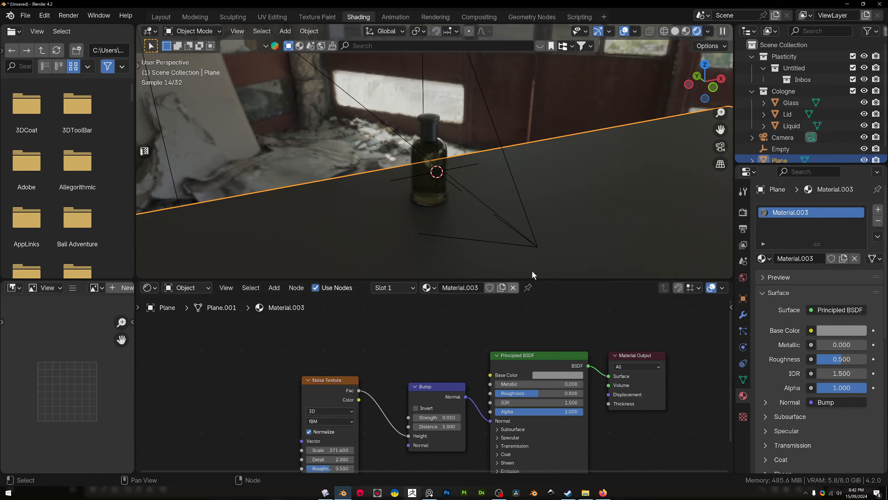
left_click(460, 418)
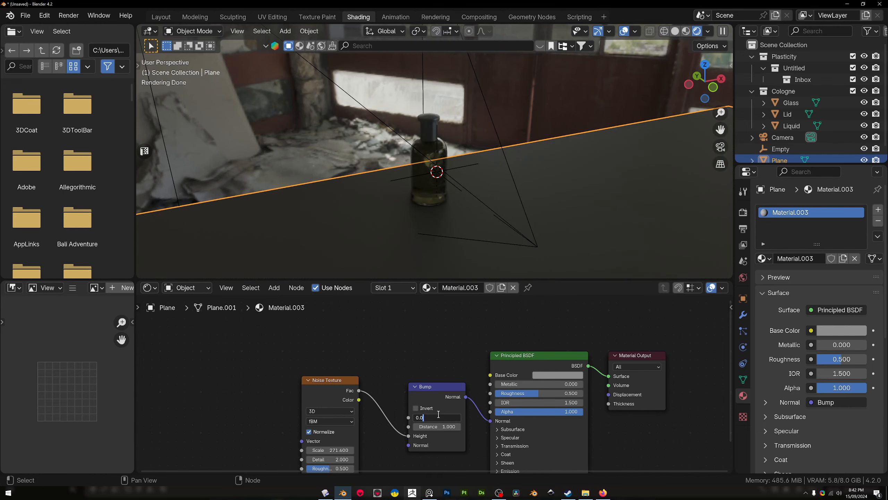
type("0.02")
key("Return")
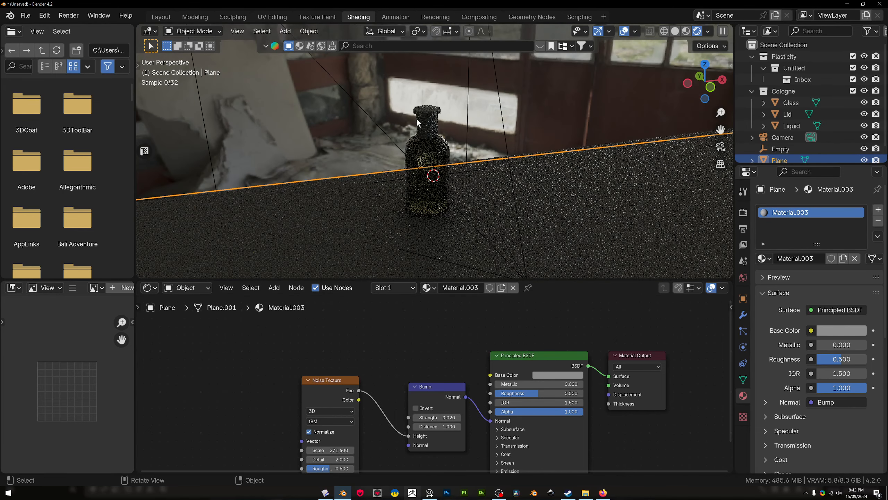
Switch to the camera view and load abandoned_tank_farm_03_2k.hdr as the HDRI environment.
key("KP_0")
middle_click_drag(463, 191, 467, 203, "shift")
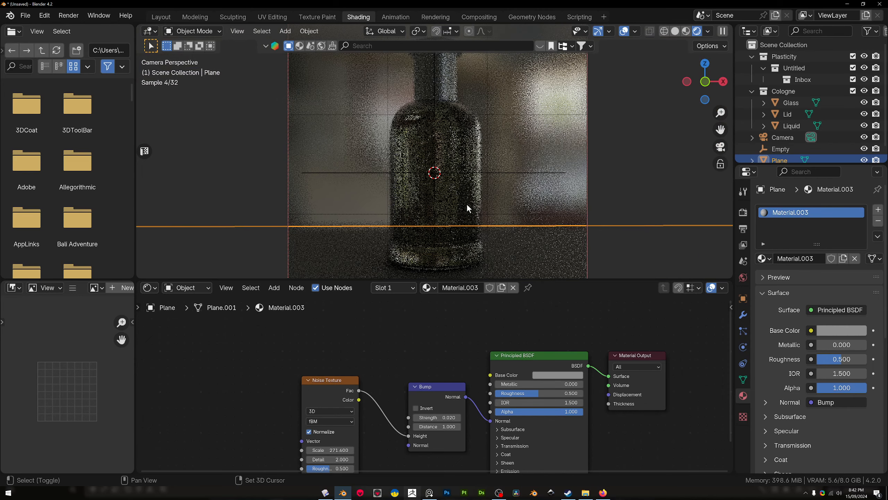
scroll(477, 166, "down", 2)
scroll(479, 171, "down", 2)
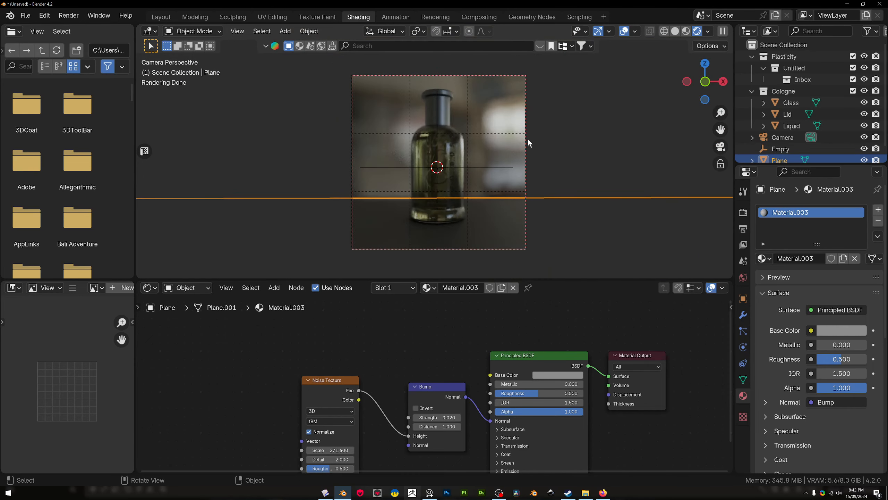
scroll(497, 146, "up", 2)
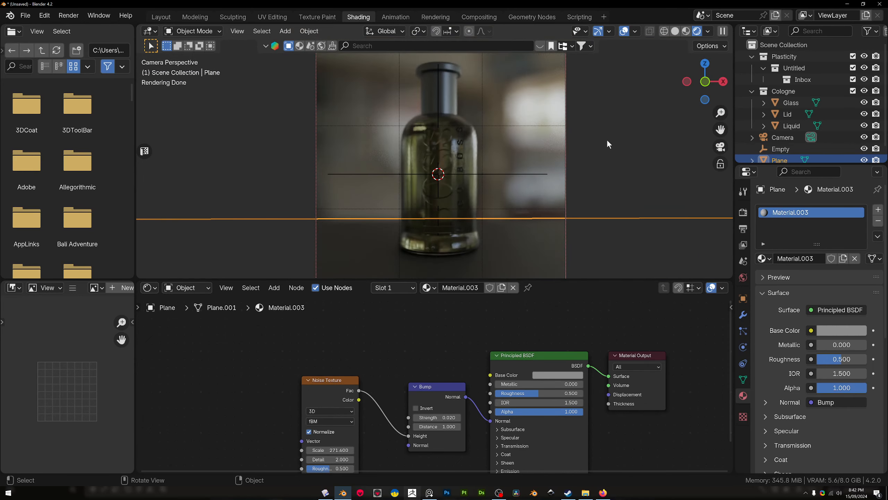
key("n")
left_click(727, 151)
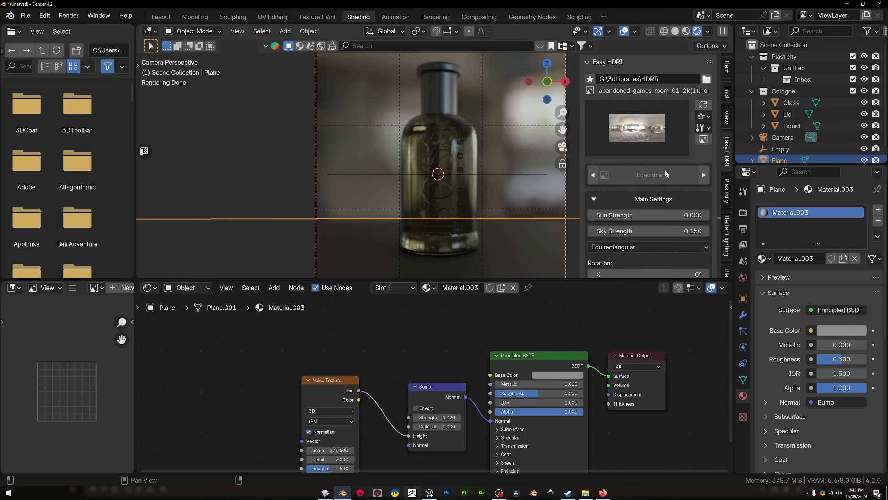
left_click(704, 175)
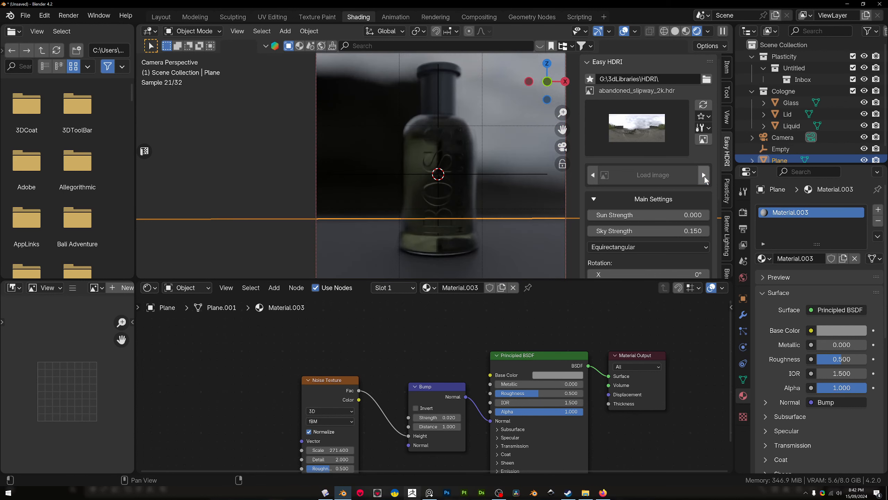
left_click(703, 176)
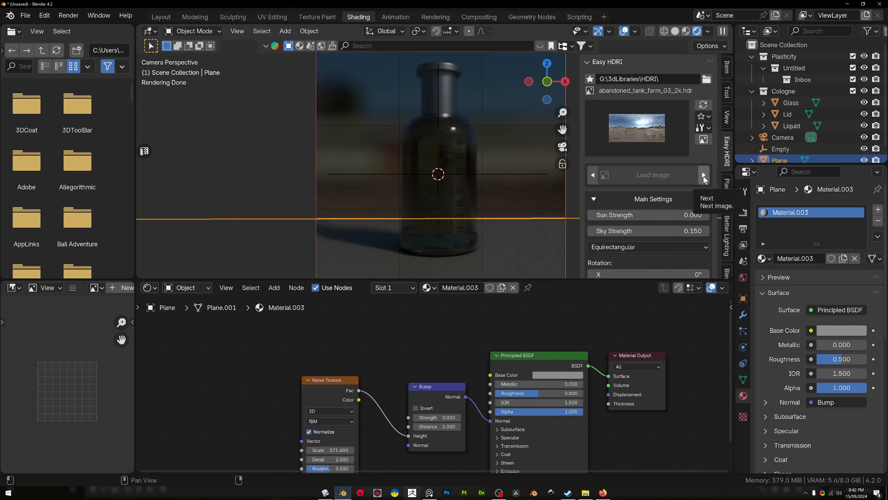
Set the HDRI environment's Sun Strength to 0.01 and deselect the ground plane.
scroll(661, 239, "down", 5)
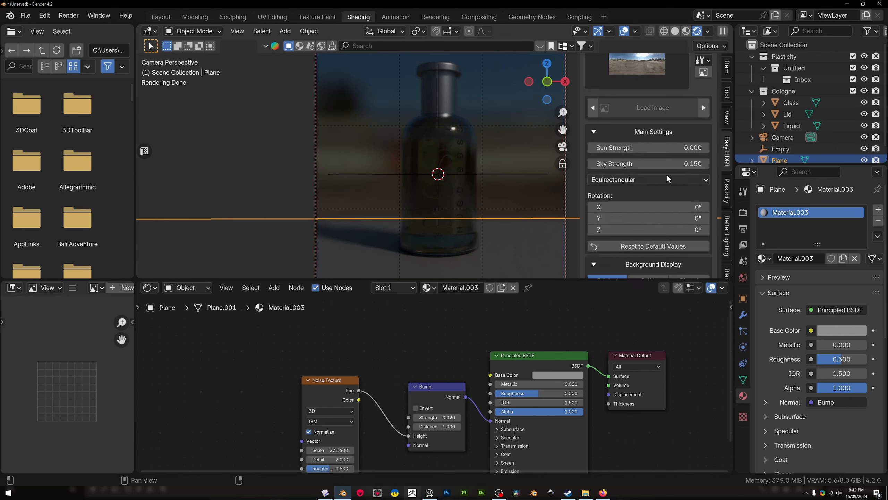
left_click(657, 147)
type("0.7")
key("Return")
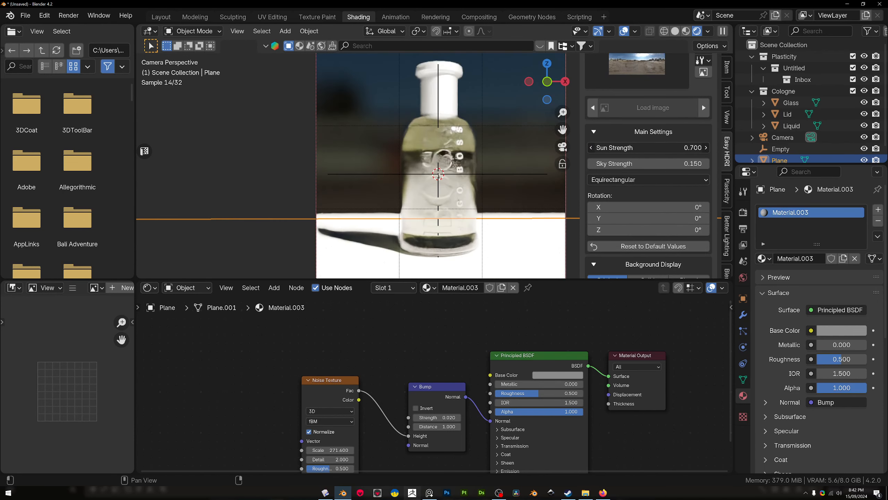
left_click(660, 147)
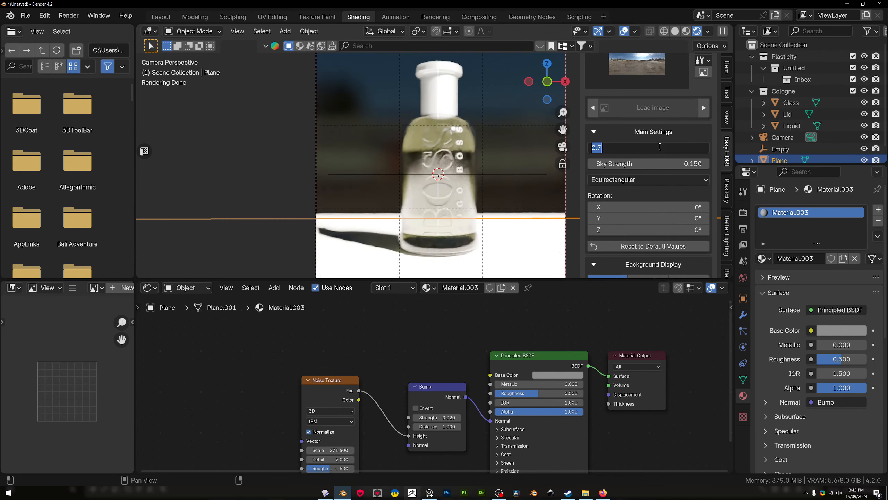
key("Return")
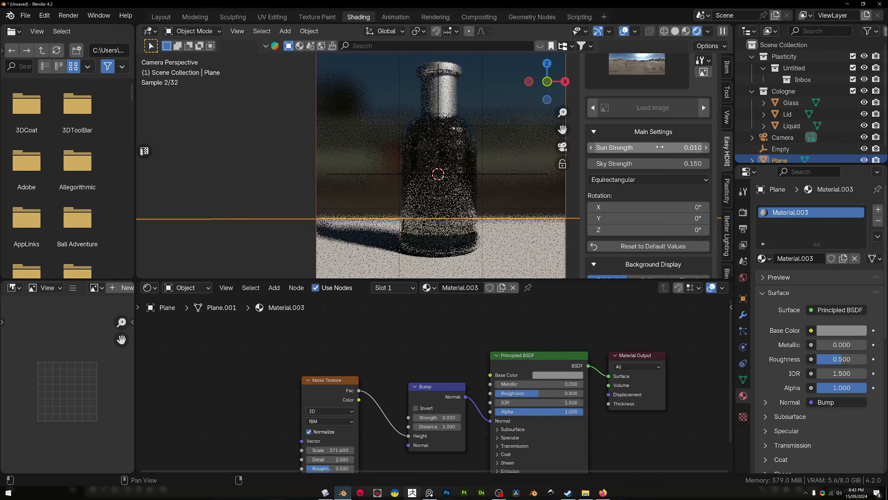
left_click(504, 97)
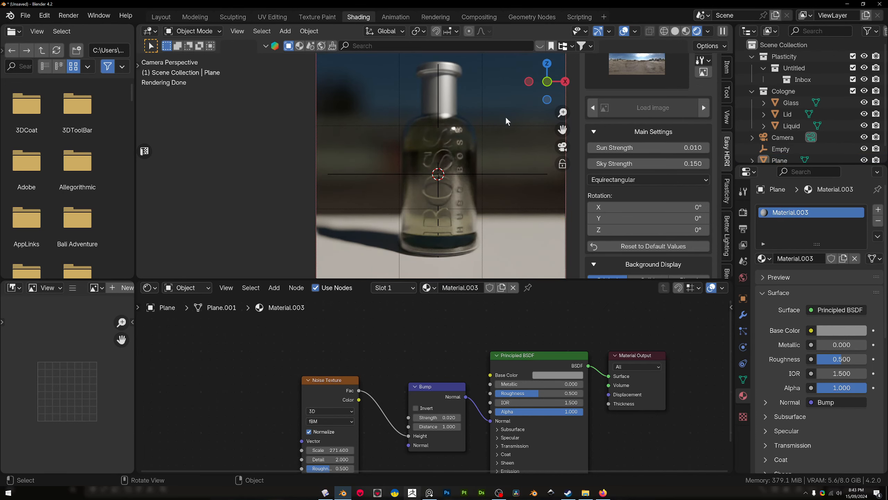
scroll(505, 117, "down", 1)
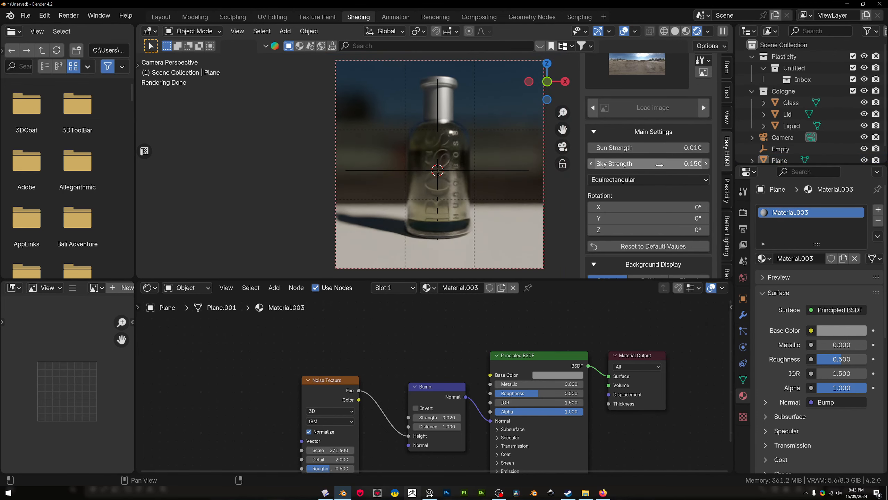
left_click(657, 164)
left_click(652, 150)
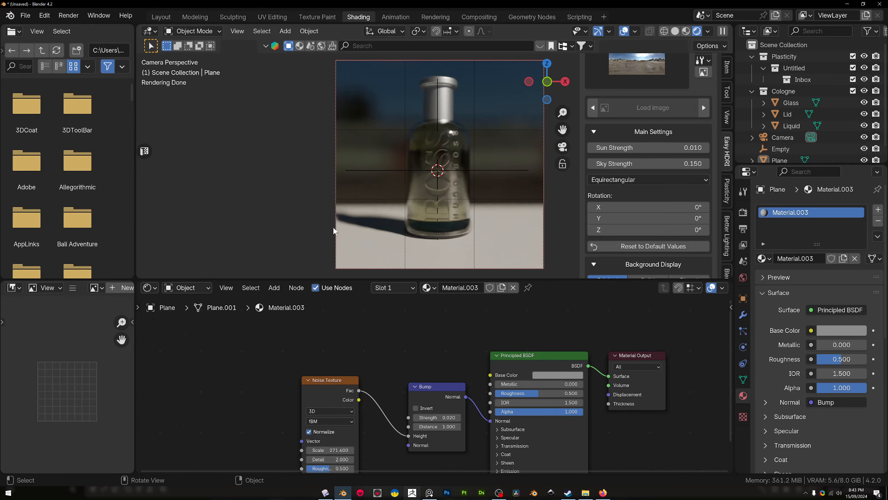
Rotate the HDRI environment around Z to about 238° to light the bottle from behind.
scroll(517, 174, "up", 2)
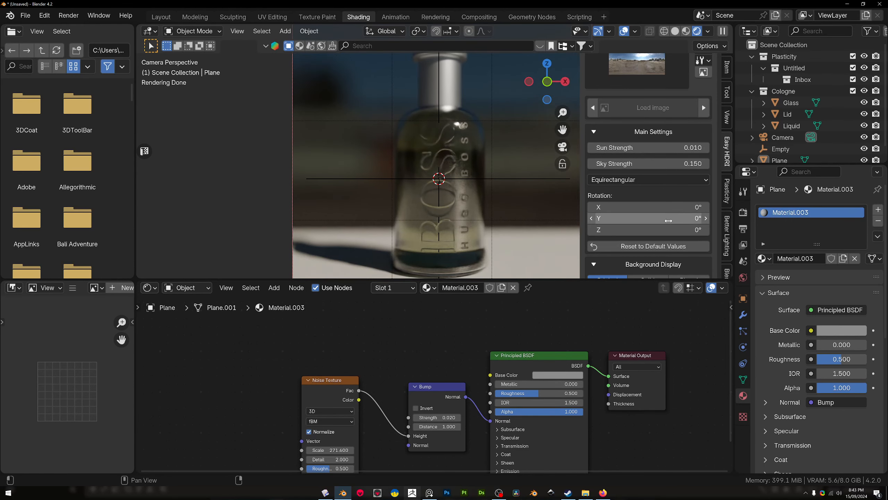
left_click_drag(647, 230, 699, 230)
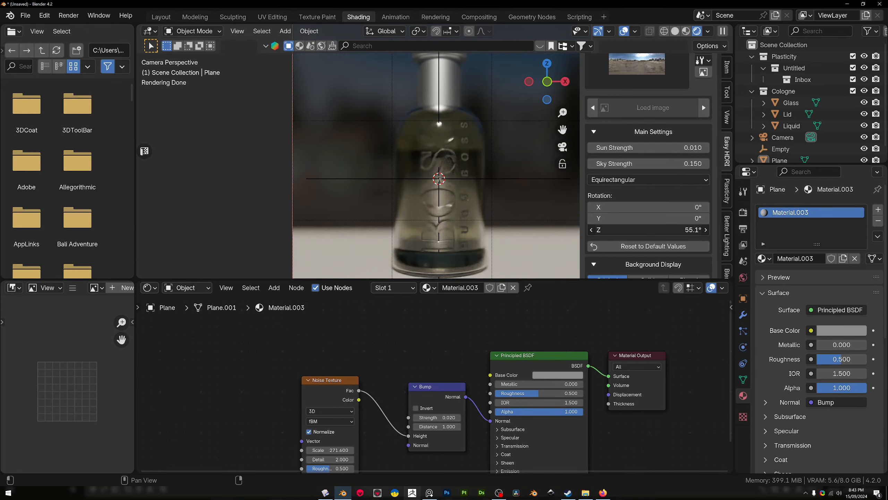
left_click_drag(699, 229, 666, 230)
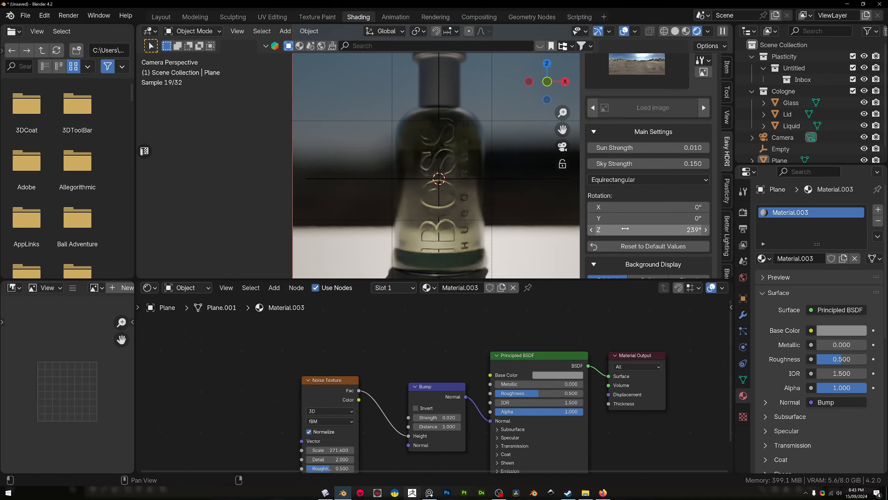
scroll(516, 205, "down", 1)
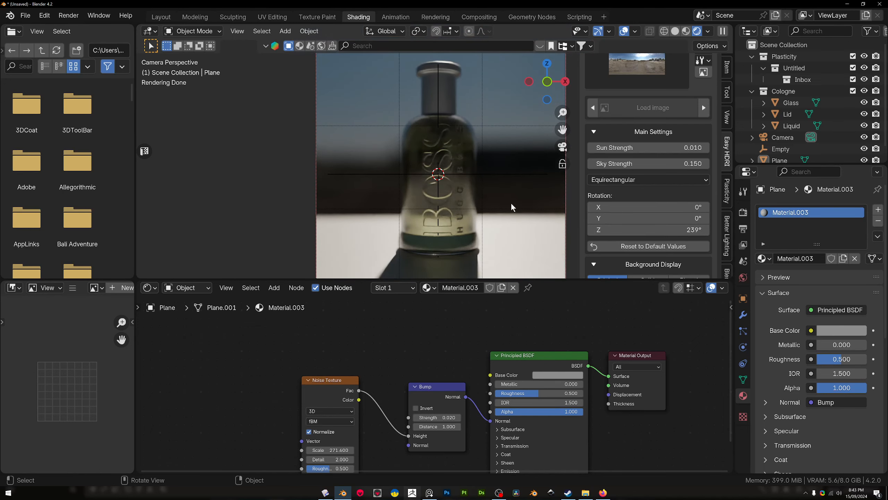
left_click_drag(652, 229, 652, 229)
Select the camera and set its depth of field F-Stop to 4.0.
left_click(443, 173)
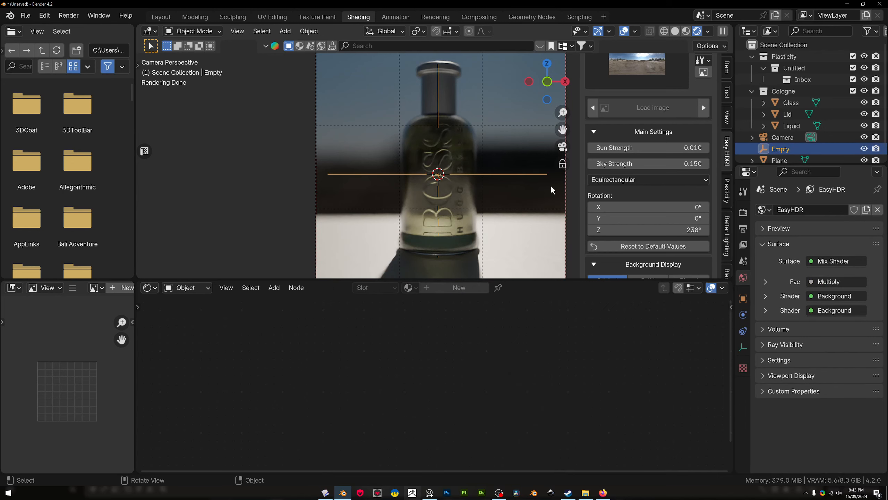
left_click(315, 116)
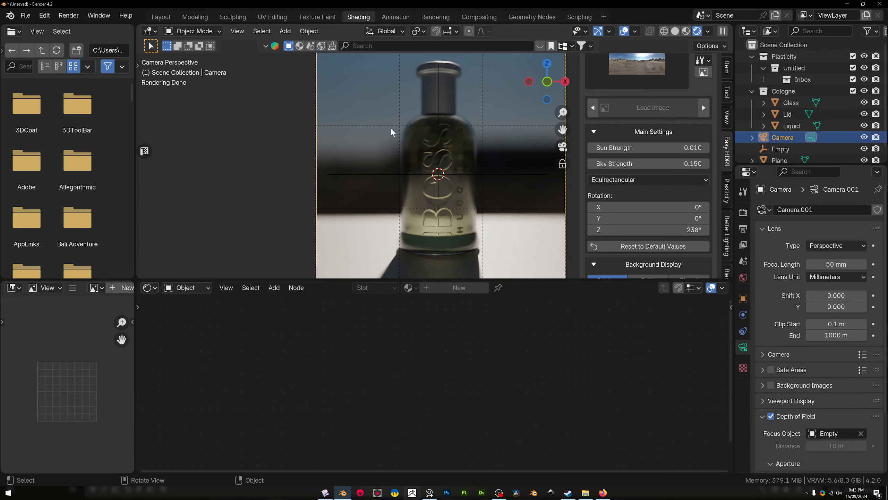
scroll(814, 375, "down", 5)
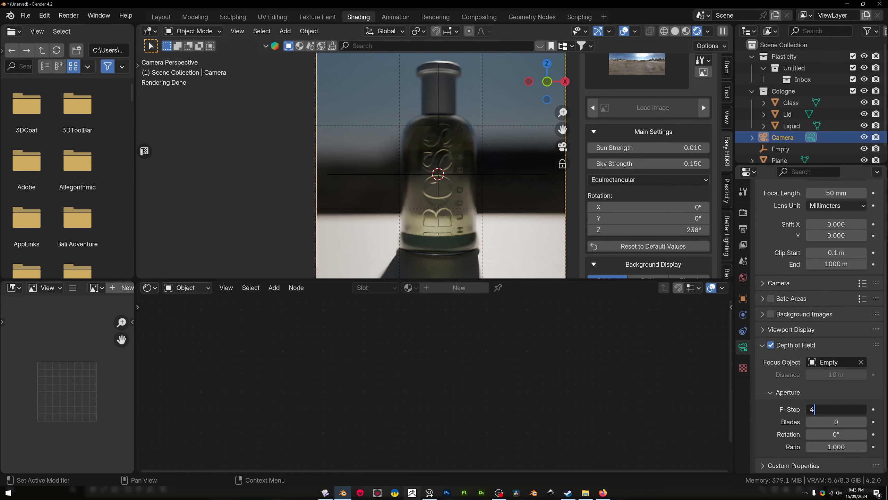
key("Return")
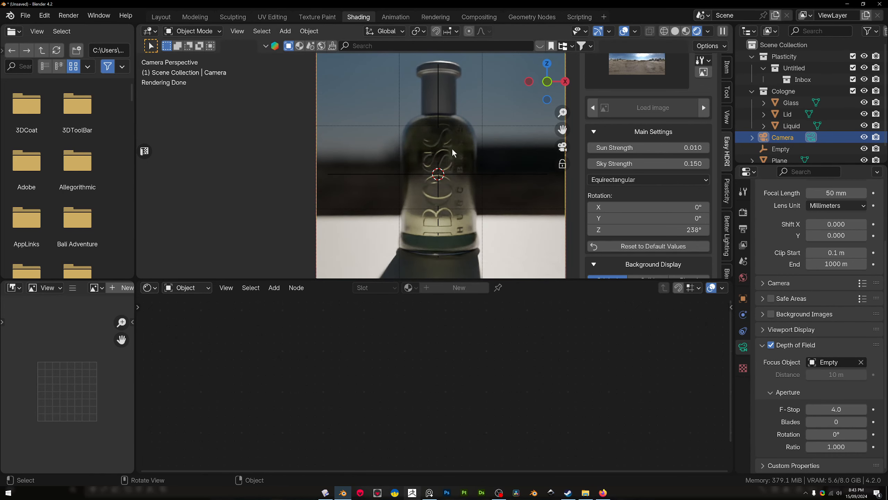
Tilt the HDRI environment around X to about -2.8°.
scroll(444, 153, "up", 1)
scroll(456, 167, "down", 1)
mouse_move(642, 220)
left_mouse_down()
mouse_move(646, 206)
mouse_move(628, 207)
mouse_move(639, 207)
left_mouse_up()
key("ctrl+z")
scroll(465, 154, "down", 1)
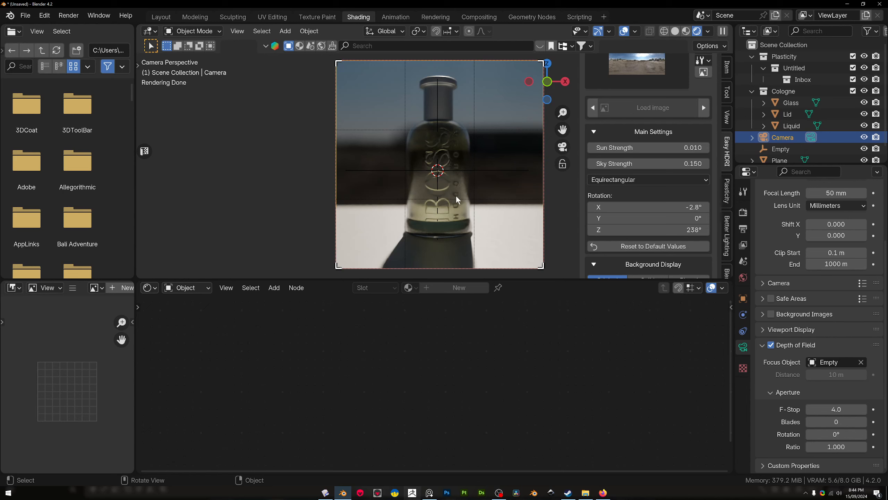
Switch to the next HDRI environment and set its rotation to 0° on X and 291° on Z.
left_click(705, 106)
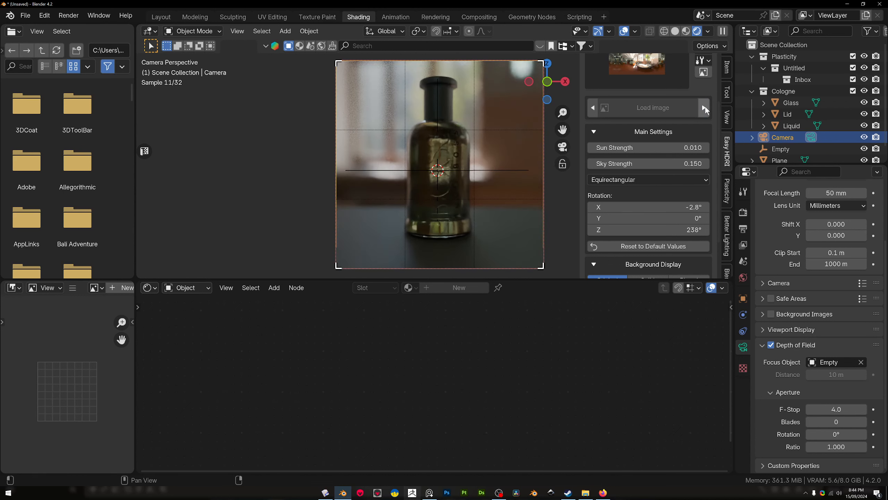
scroll(454, 189, "up", 1)
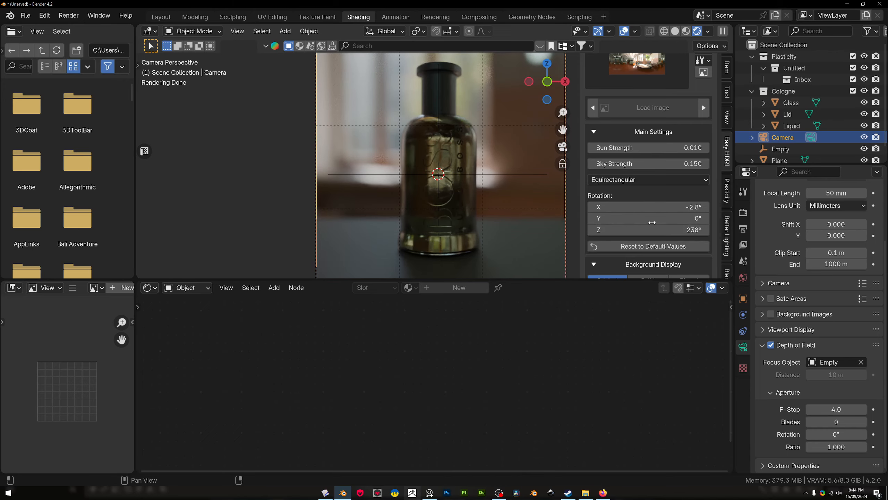
left_click(662, 207)
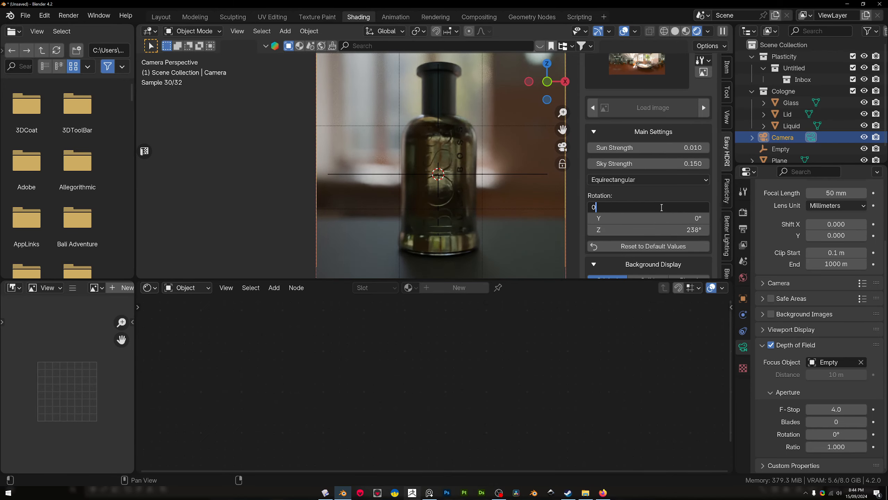
key("Return")
left_click_drag(663, 231, 709, 231)
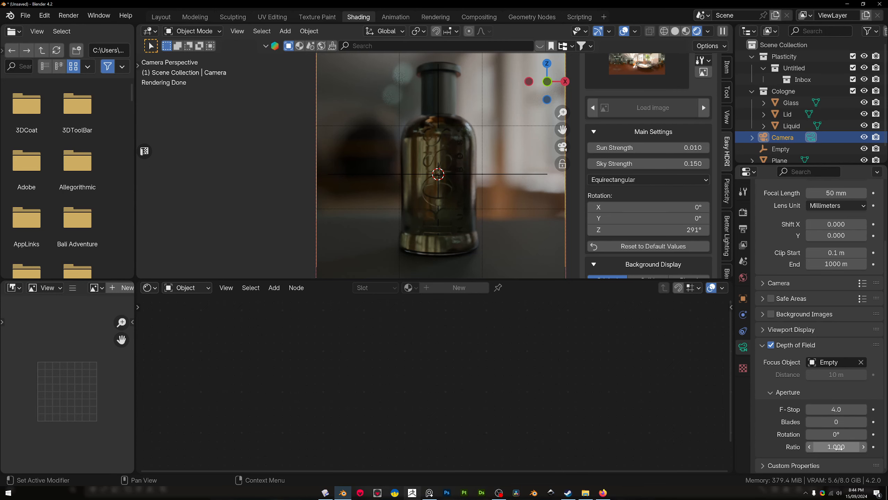
Set the camera's depth-of-field aperture ratio to 2 and its blade count to 9.
left_click(842, 447)
type("2")
key("Return")
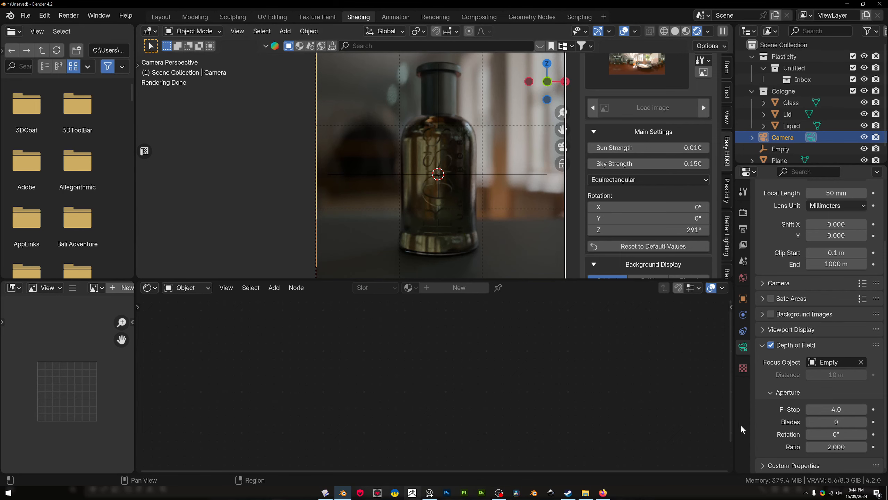
left_click(851, 422)
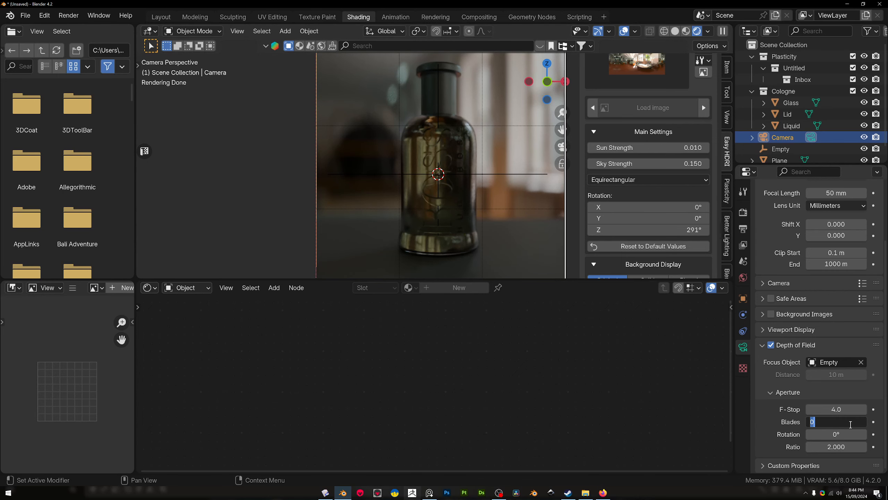
type("9")
key("Return")
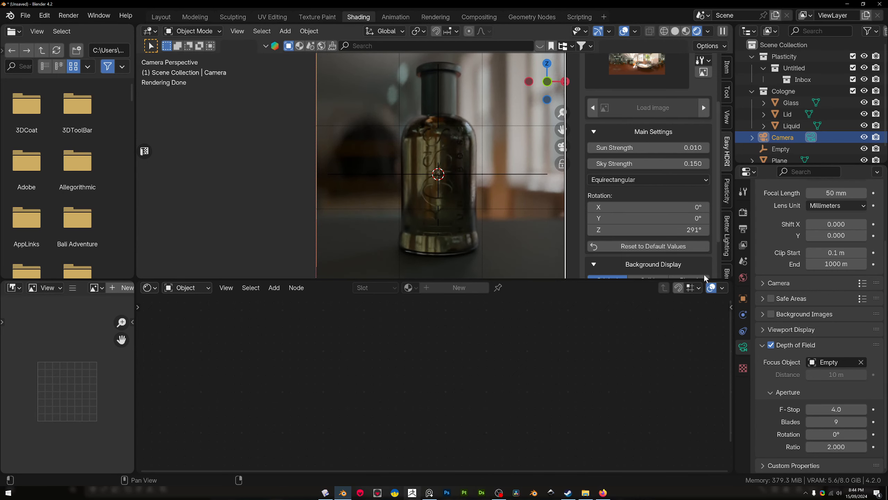
Set the camera's aperture F-Stop to 4.2.
left_click_drag(836, 409, 789, 409)
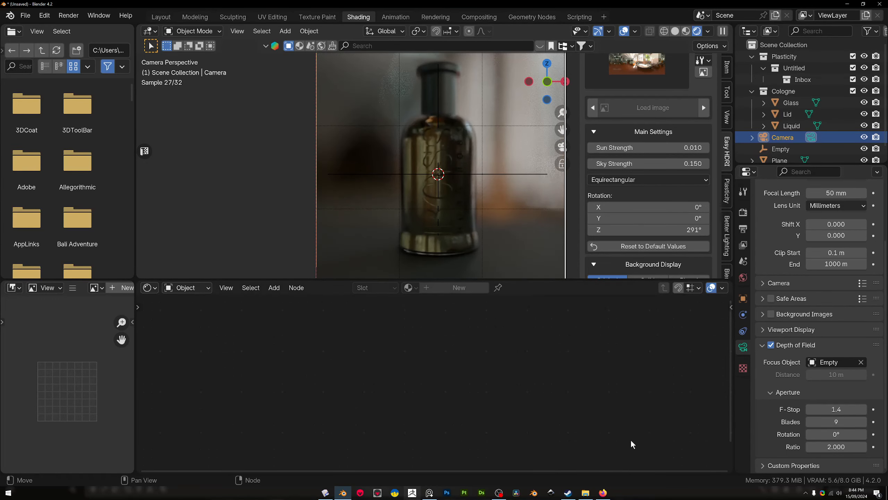
left_click(837, 409)
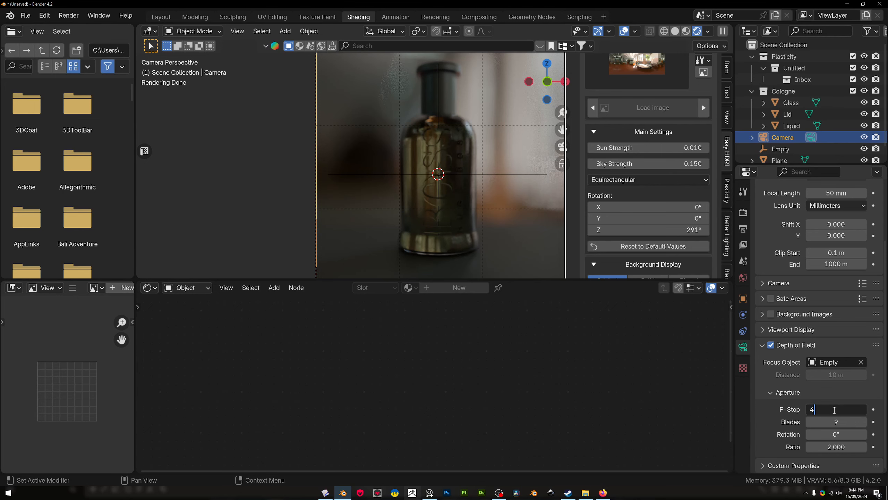
type("4.2")
key("Return")
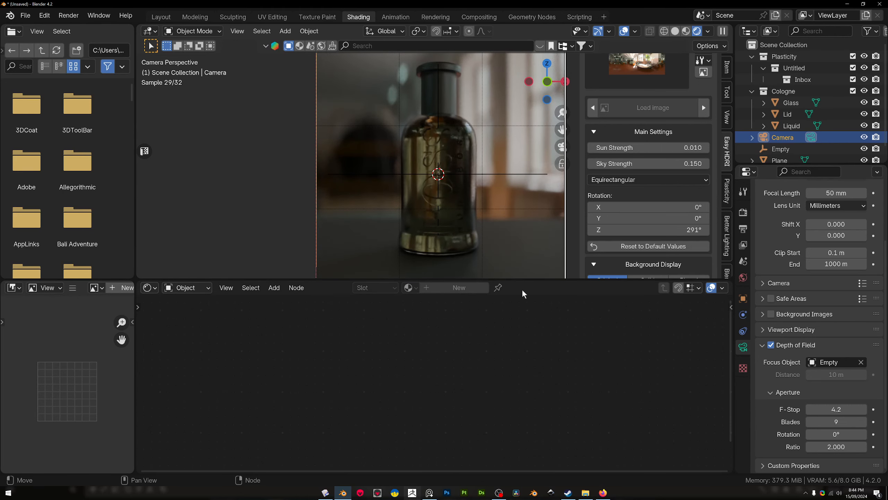
Add an area light to the scene and rotate it 90° about the global X axis.
left_click(524, 258)
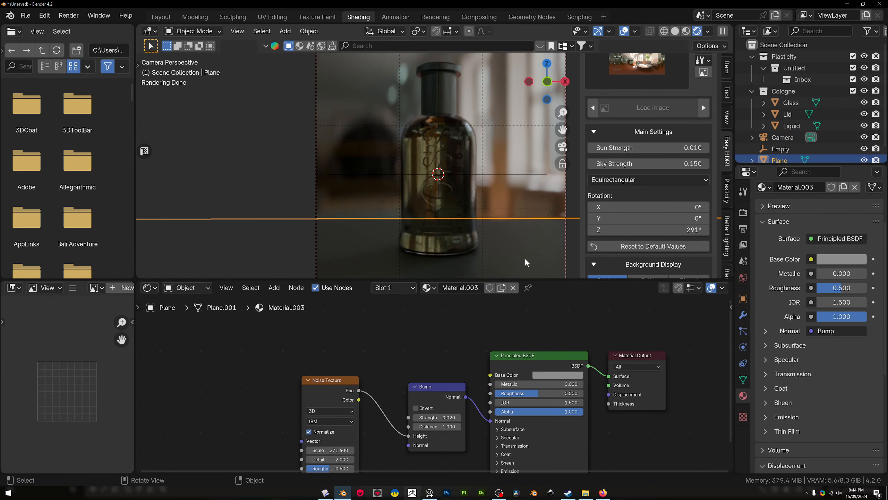
scroll(523, 259, "down", 1)
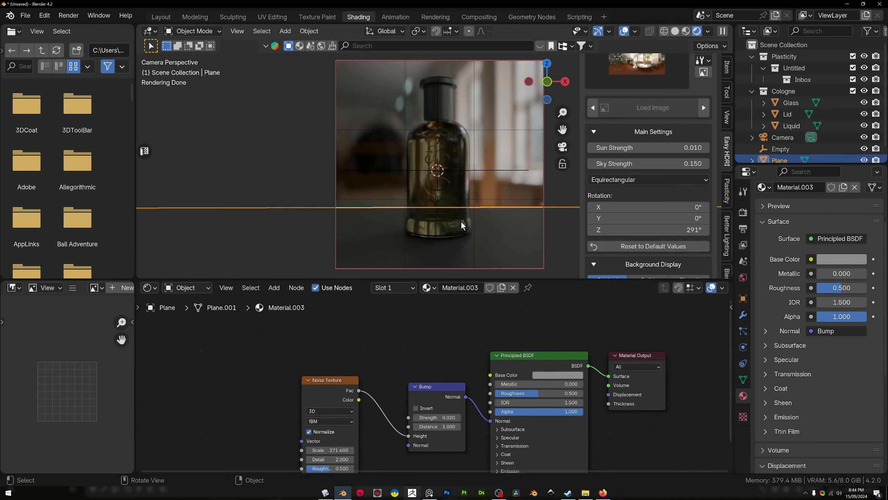
key("shift+a")
mouse_move(442, 369)
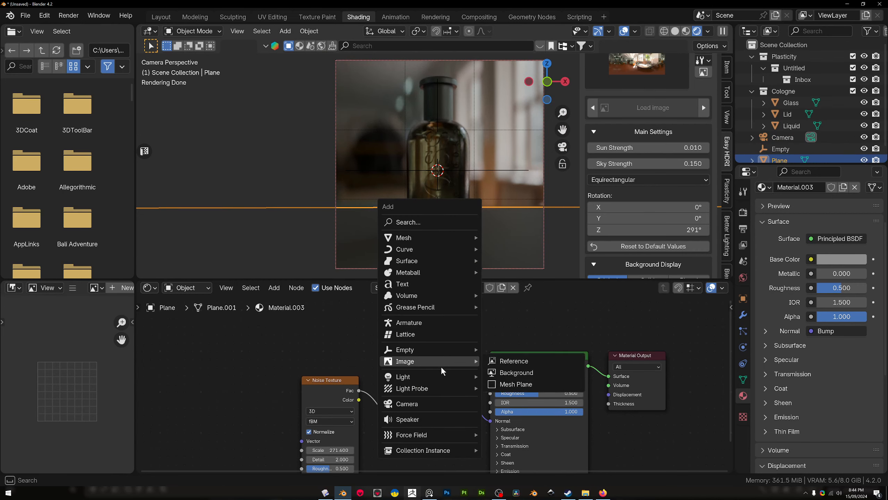
left_click(512, 414)
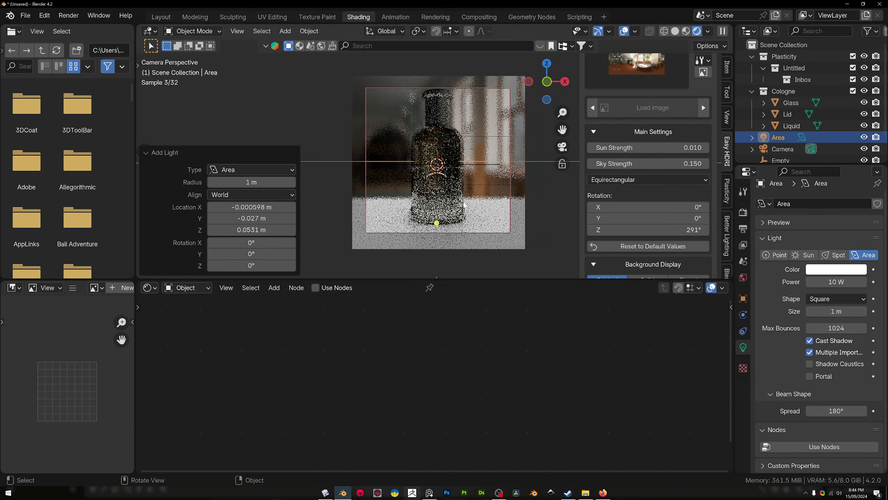
type("rx")
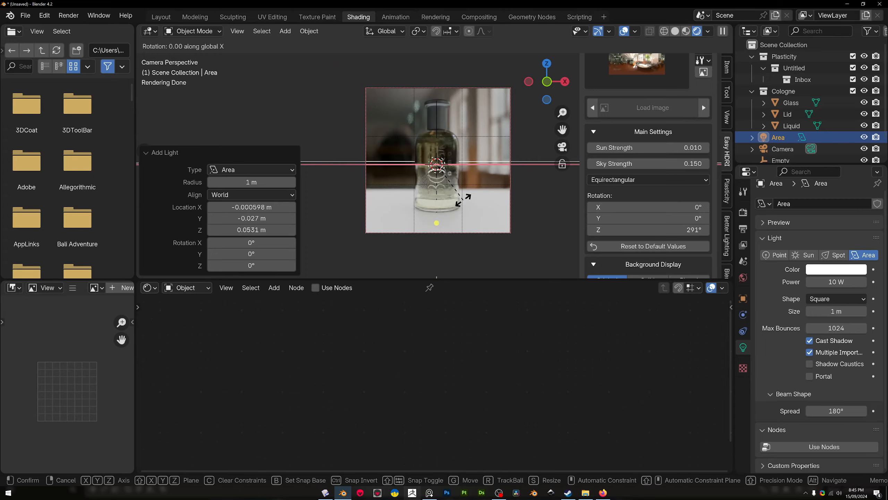
type("90")
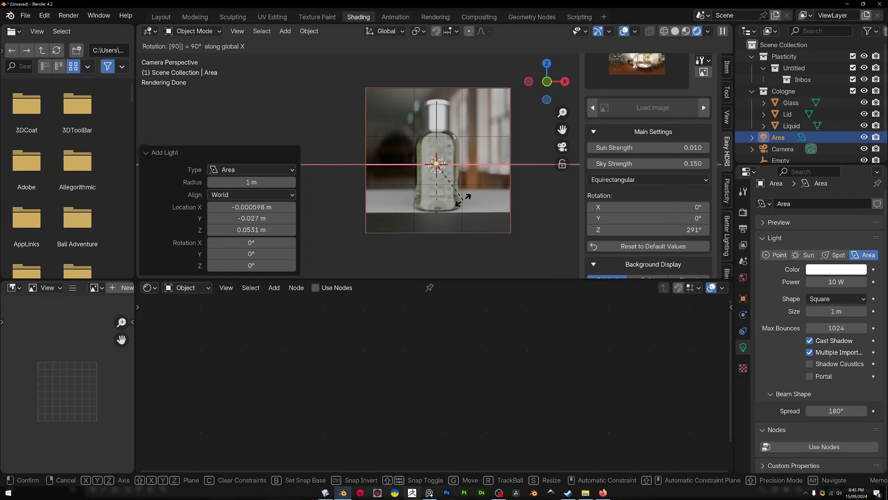
left_click(456, 130)
Move the area light off the bottle by about 0.19 m on X, -0.64 m on Y and -0.16 m on Z, checking through the camera.
scroll(476, 142, "down", 1)
middle_click_drag(475, 143, 563, 172)
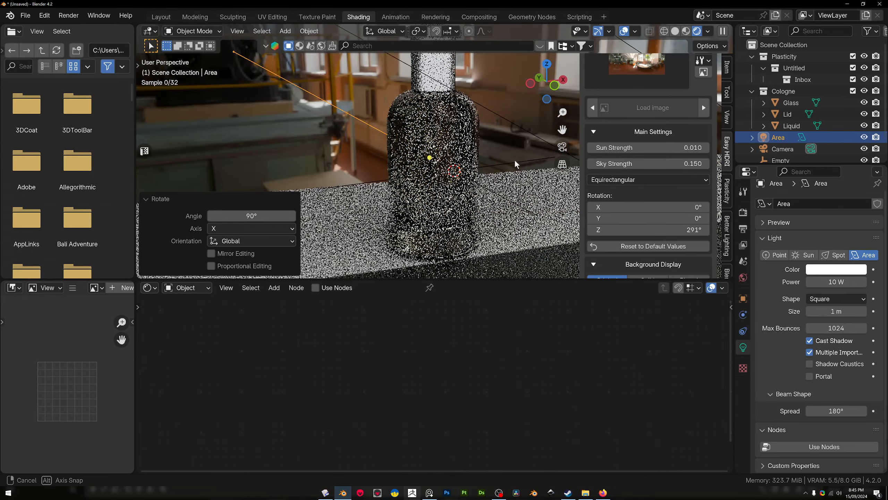
scroll(516, 164, "down", 10)
middle_click_drag(511, 163, 513, 164)
key("g")
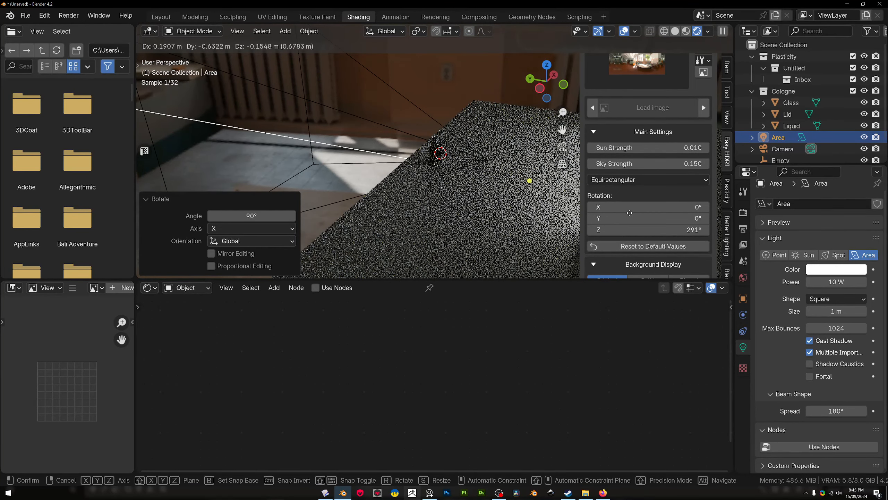
left_click(401, 132)
key("KP_0")
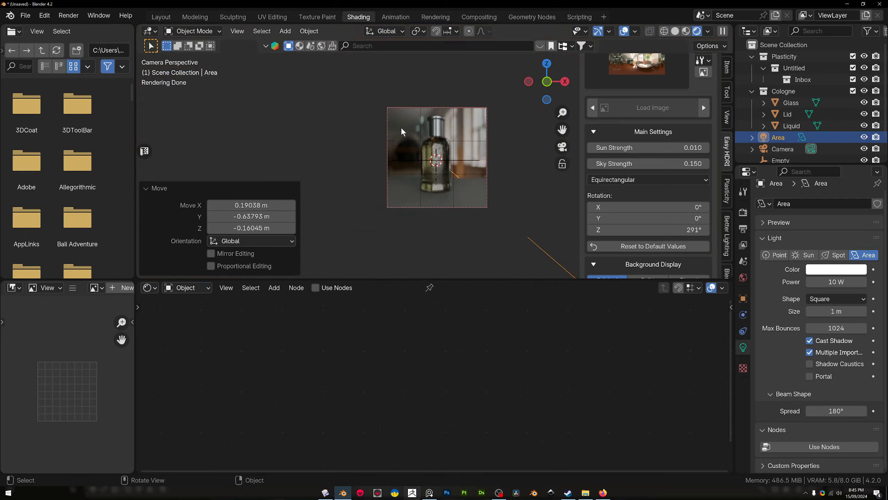
Move the area light about 0.28 m along Y and scale it down to about 0.8.
scroll(413, 120, "down", 2)
key("g")
key("y")
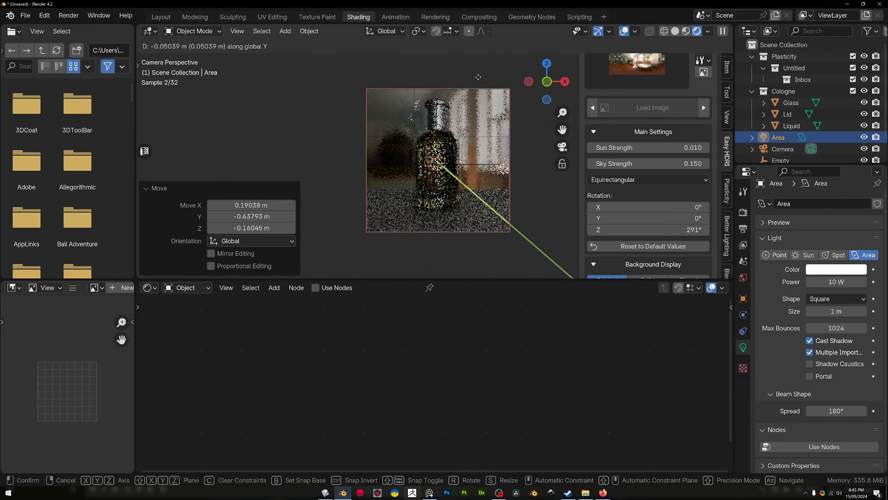
key("Return")
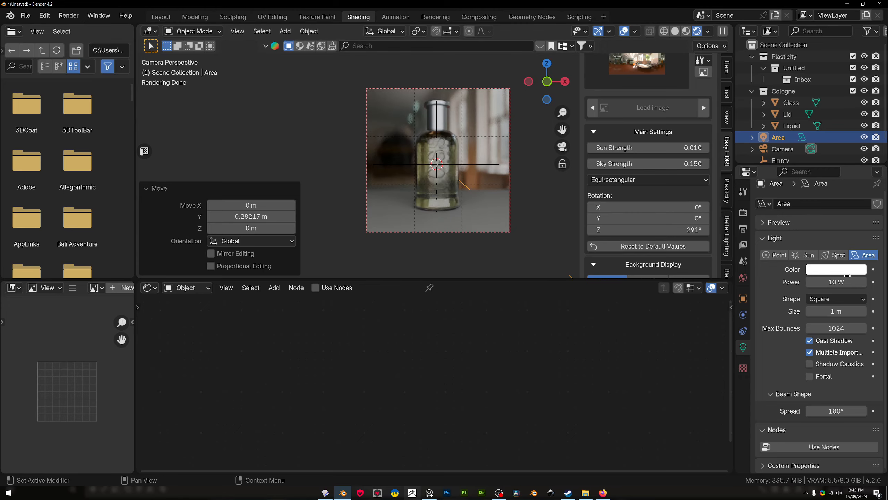
key("s")
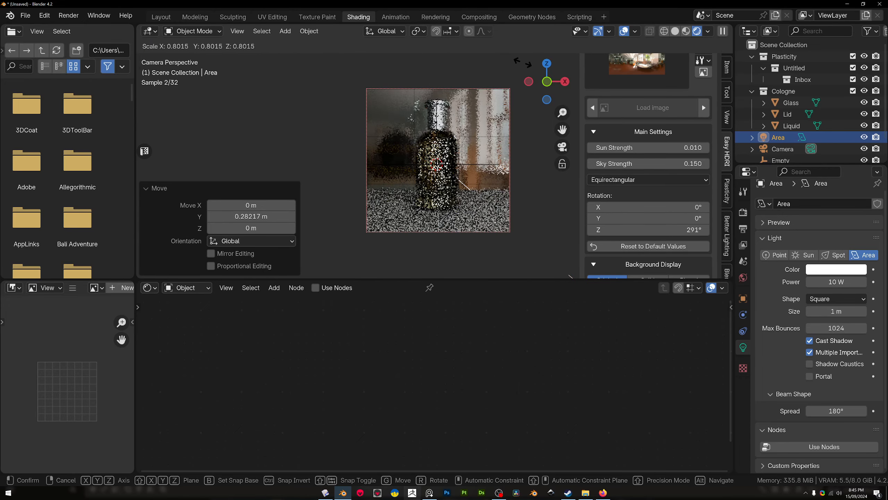
key("Return")
scroll(434, 120, "up", 3)
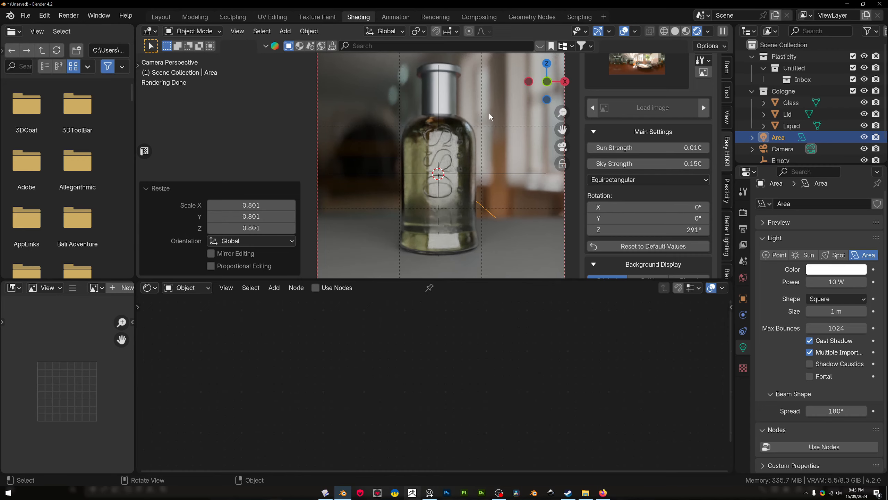
Shift the area light along X by about 0.25 m, followed by a further 0.03 m or so.
key("g")
key("x")
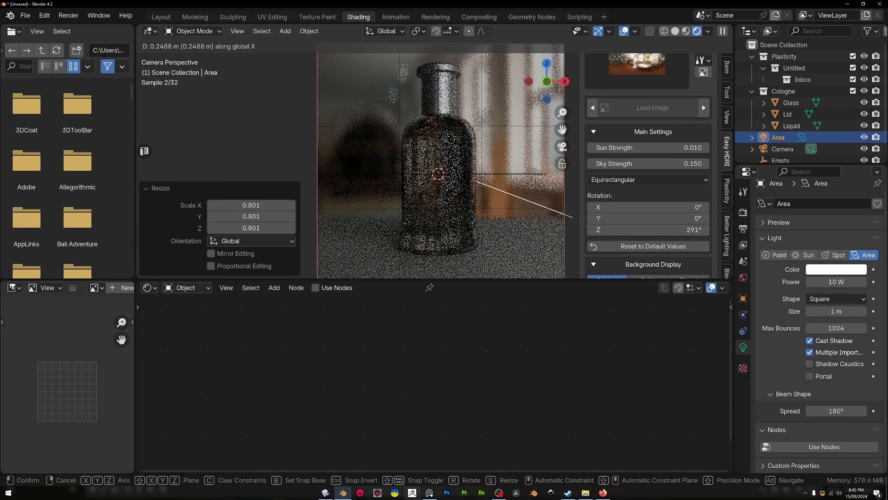
key("Return")
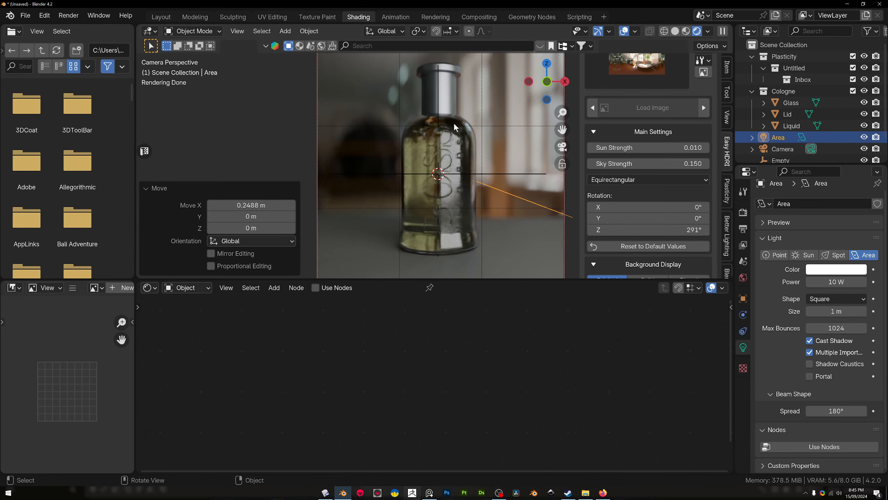
key("g")
key("x")
key("Return")
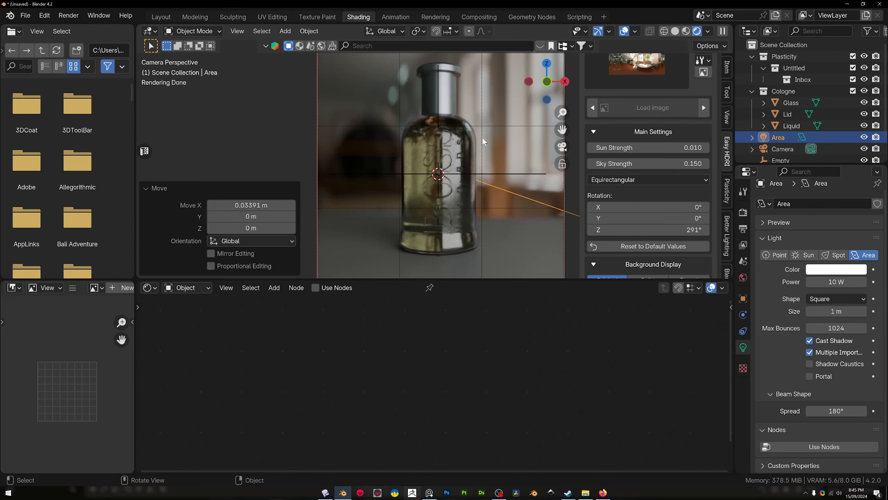
Rotate the area light about 9.3° around global Z and reduce its size to 0.63 m.
key("r")
key("z")
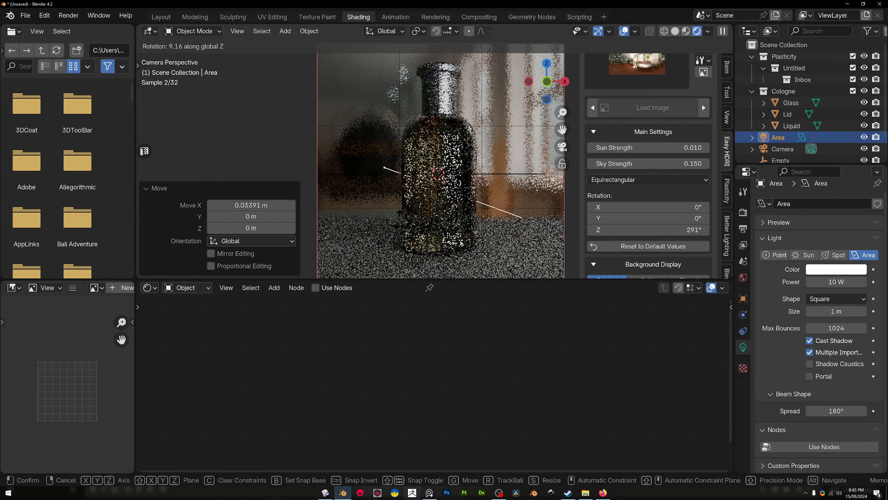
left_click(382, 221)
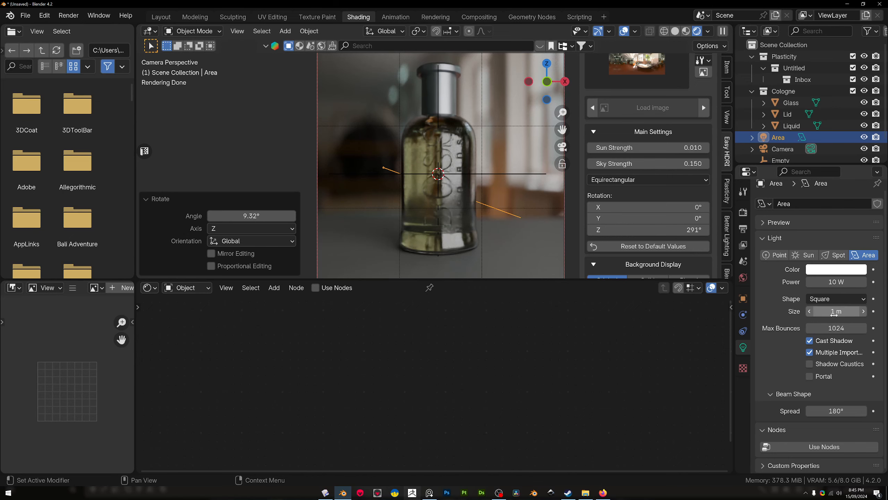
left_click_drag(836, 313, 815, 312)
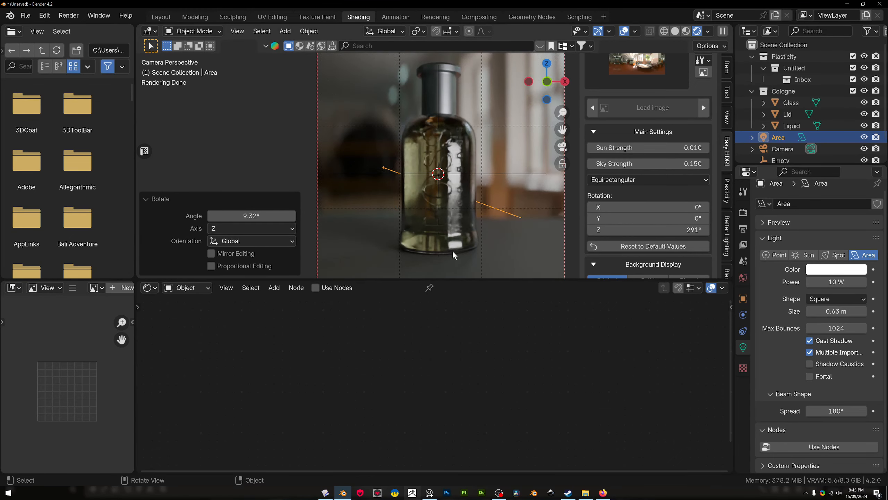
Try the area light at a power of 74.9 W and with a different size, undoing each change.
left_click_drag(834, 282, 886, 282)
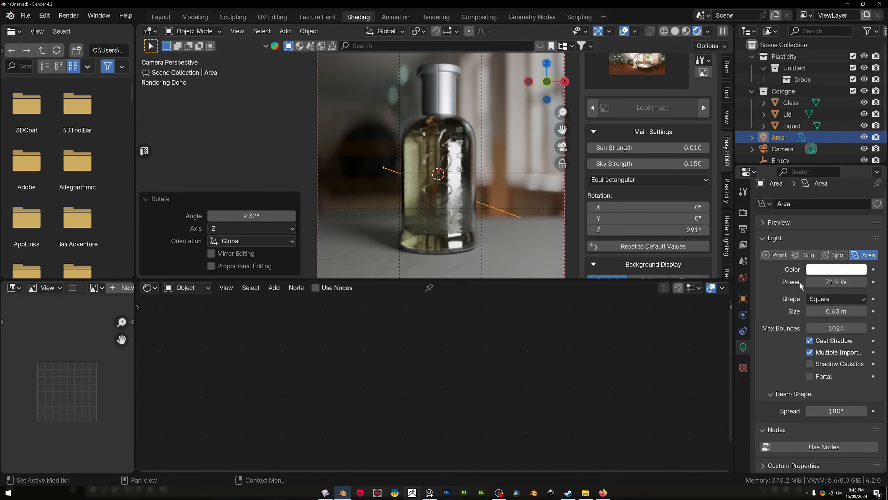
key("ctrl+z")
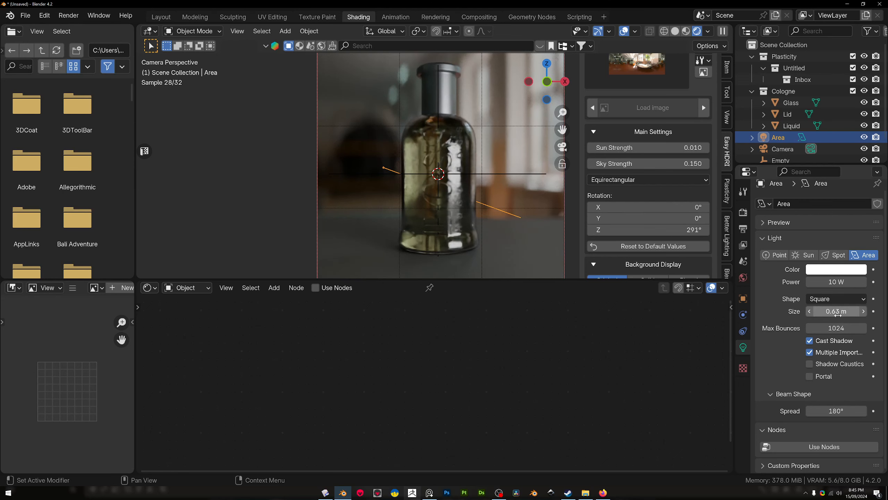
left_click_drag(836, 311, 858, 311)
key("ctrl+z")
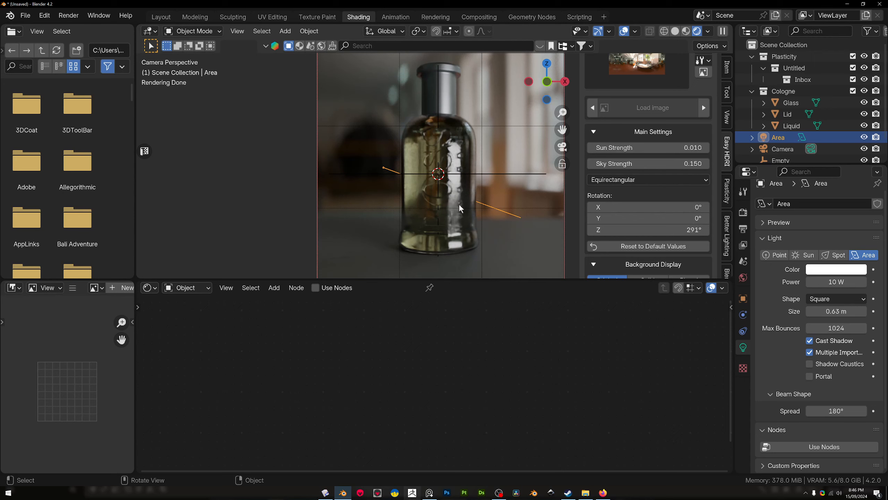
Set the HDRI environment's sun strength to 0.
left_click(671, 149)
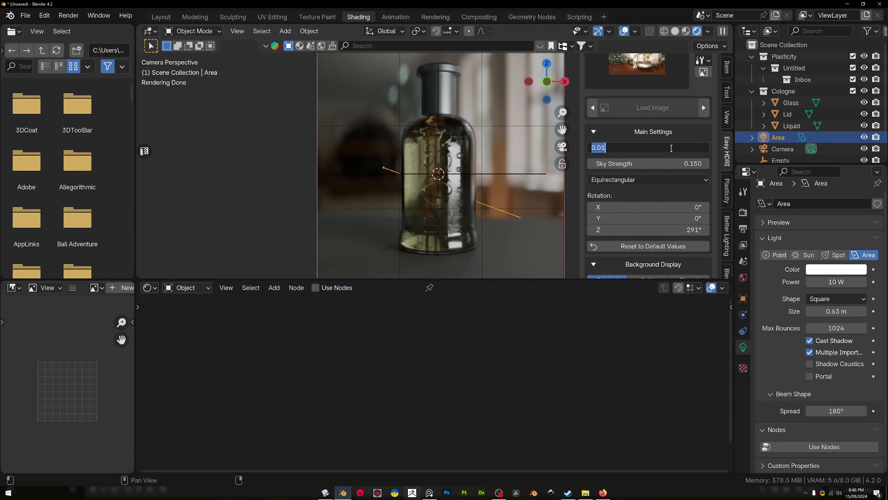
key("Return")
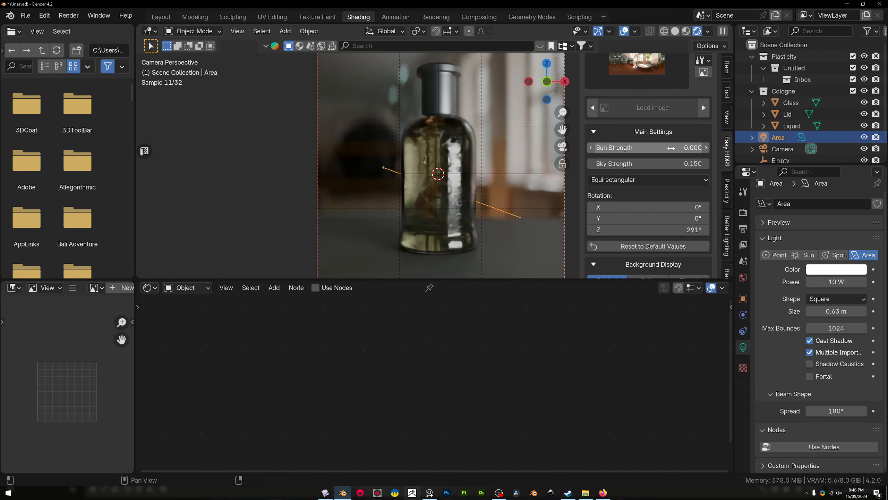
scroll(664, 175, "down", 3)
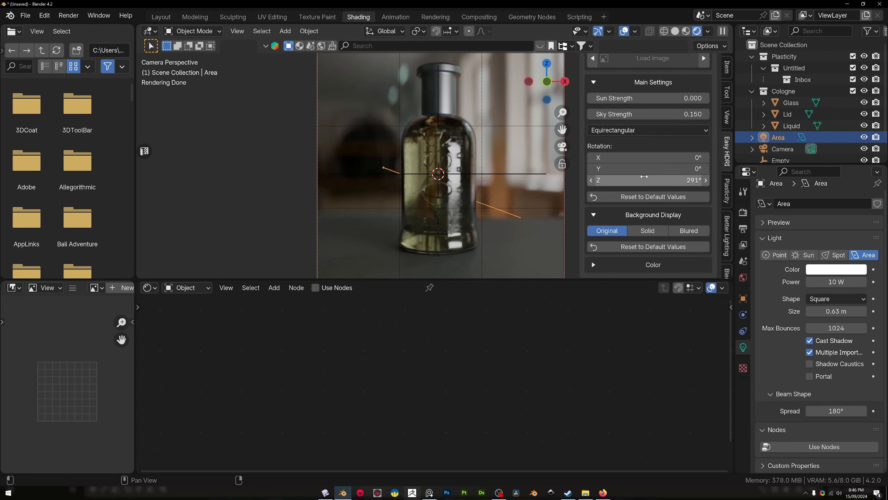
Set the HDRI environment's sky strength to 0.12.
scroll(654, 144, "up", 2)
left_click(659, 140)
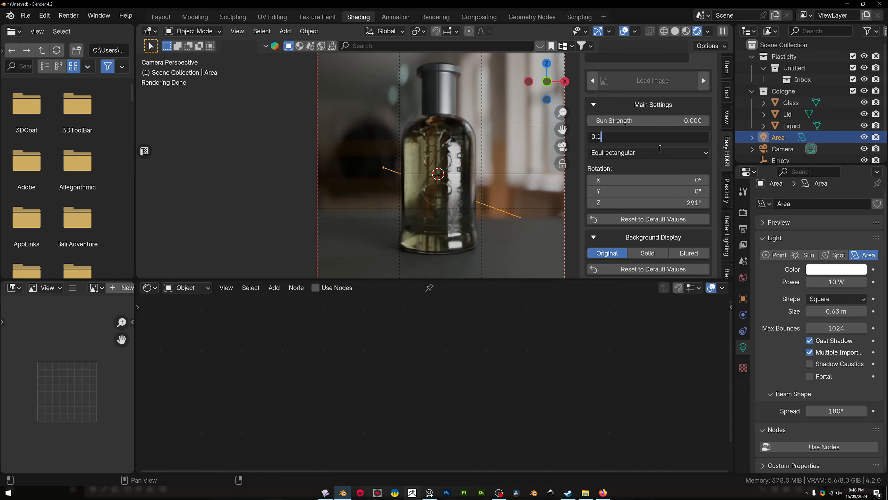
key("Return")
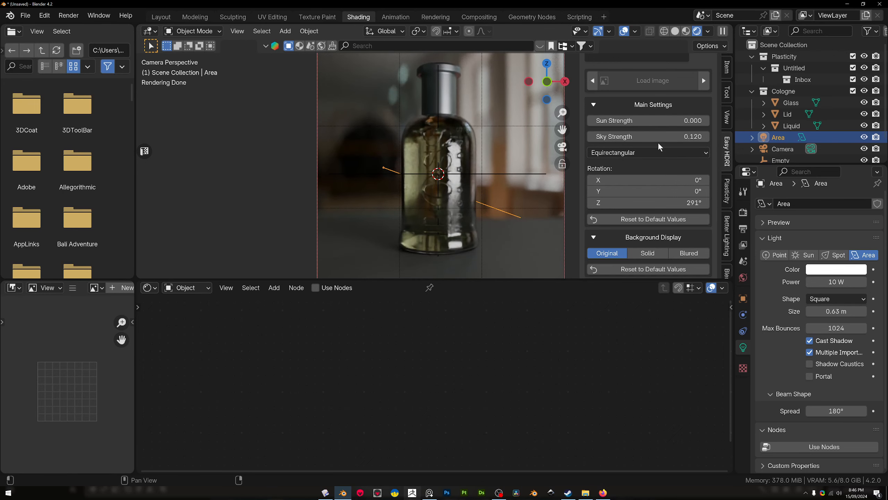
scroll(546, 151, "down", 1)
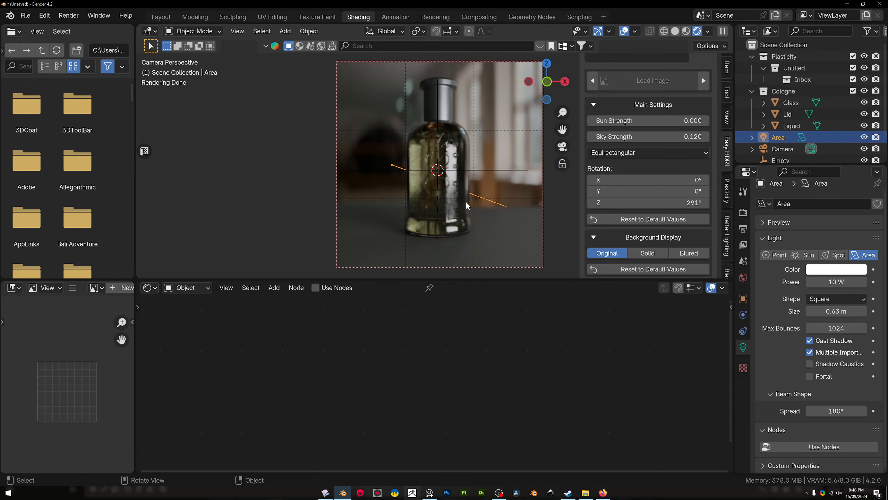
Add a point light at the 3D cursor inside the bottle.
key("shift+a")
mouse_move(466, 201)
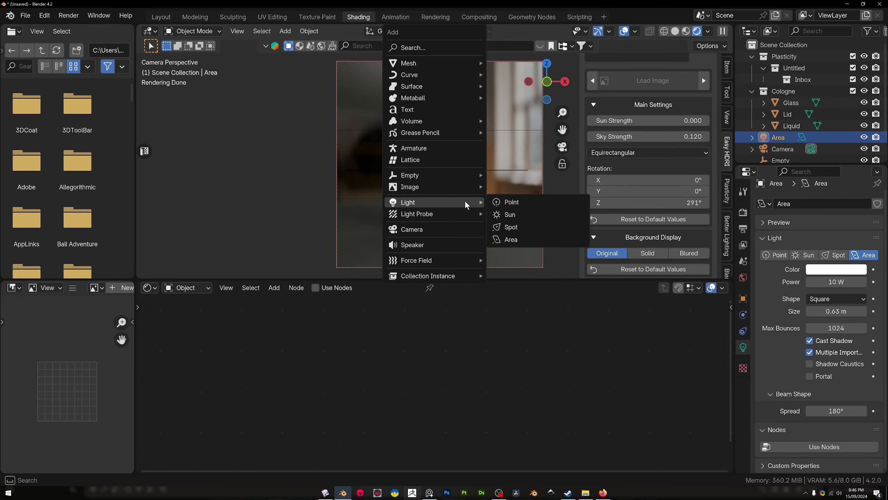
left_click(510, 202)
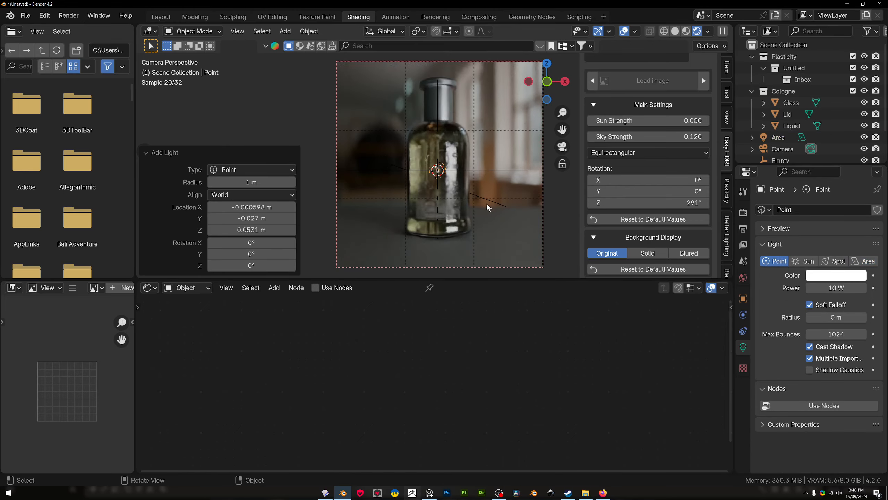
Lower the point light about 0.033 m along Z and shift it about 0.085 m along Y behind the bottle.
key("g")
key("z")
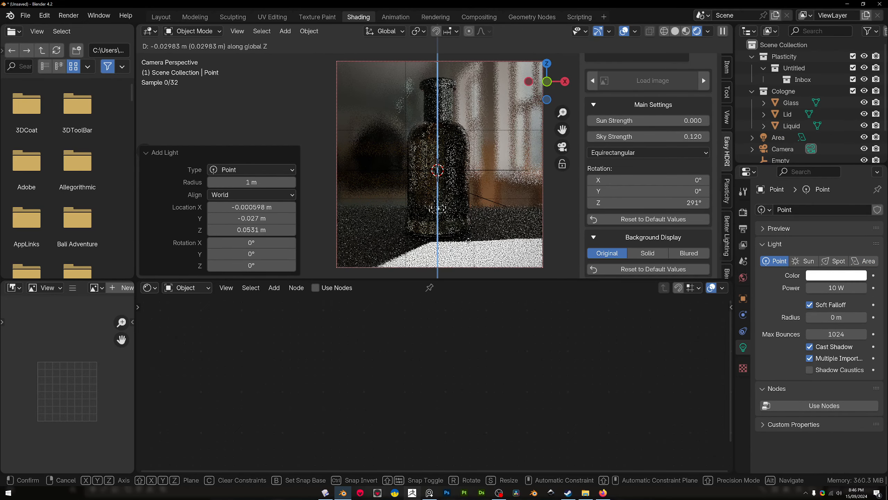
key("Return")
key("g")
key("y")
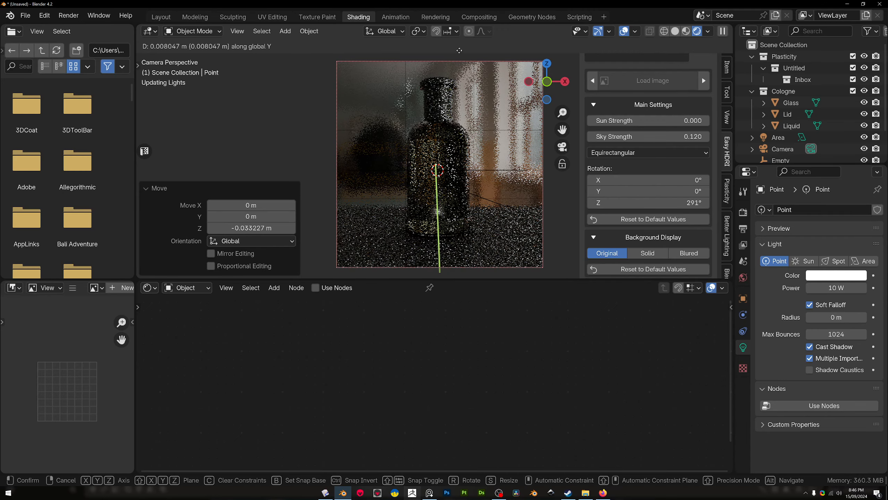
left_click(496, 183)
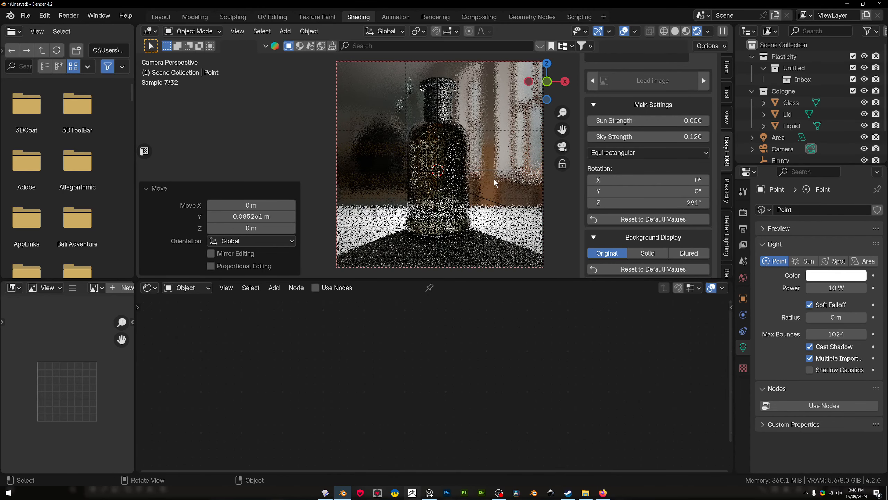
Reduce the point light's power to 200 mW and lower it about 0.015 m along Z.
left_click_drag(848, 289, 806, 288)
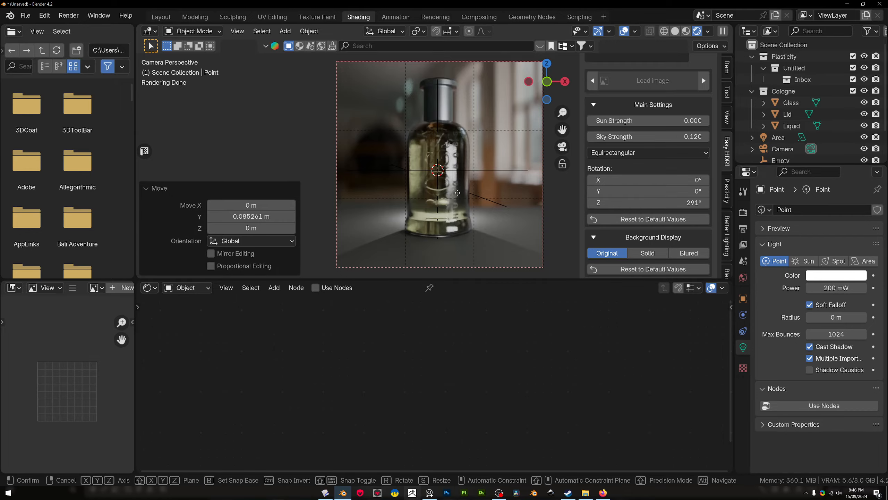
key("g")
key("z")
left_click(459, 208)
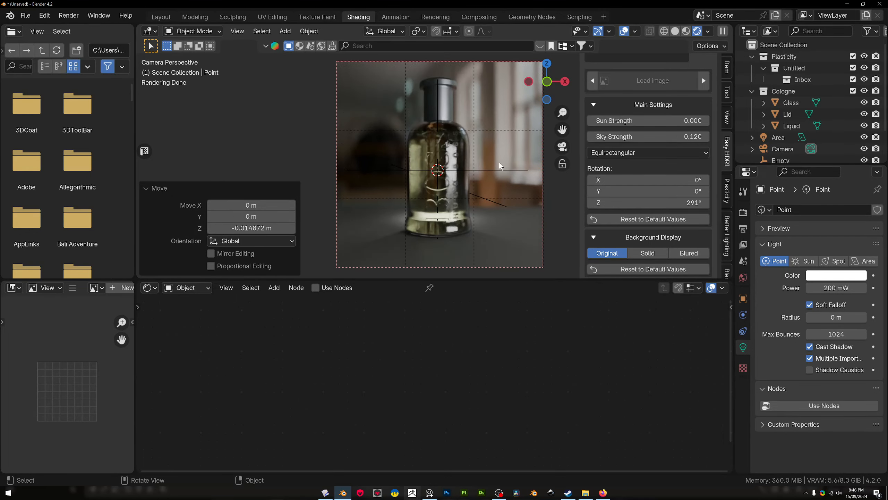
Examine the rendered bottle's embossed lettering, glass reflections and lit base at close range and in full frame.
scroll(467, 126, "up", 5)
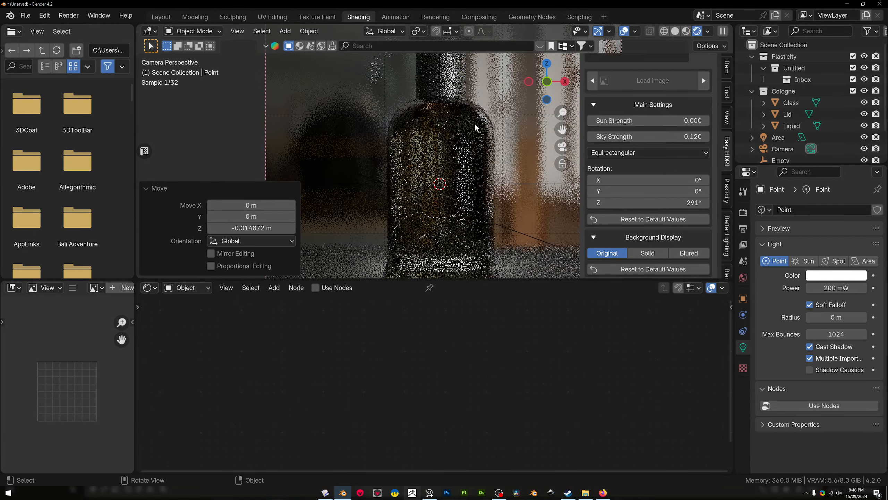
scroll(474, 123, "up", 3)
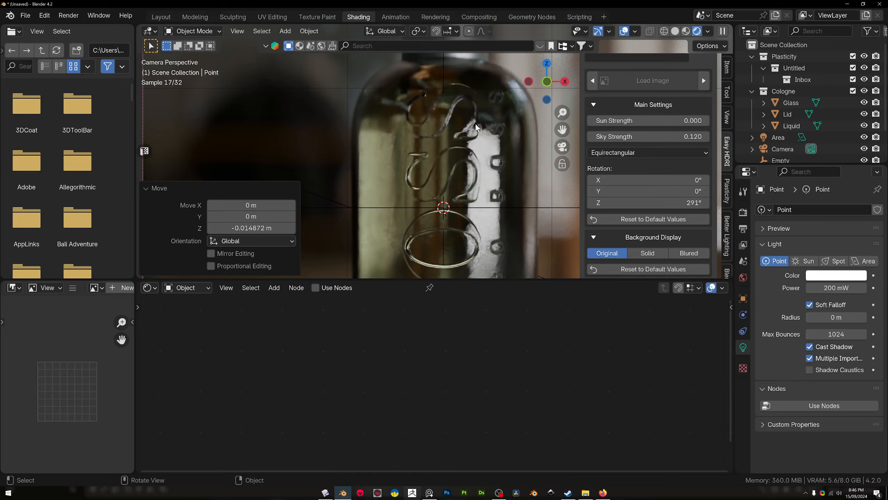
scroll(477, 130, "up", 2)
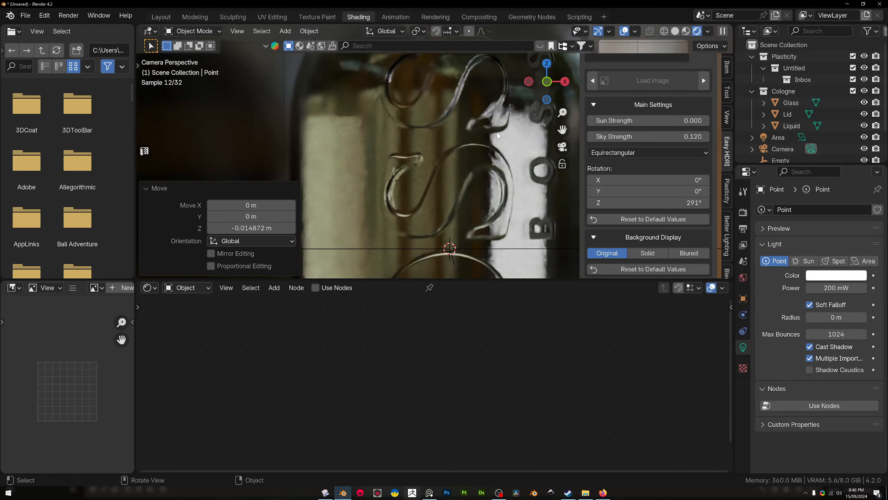
scroll(487, 138, "down", 3)
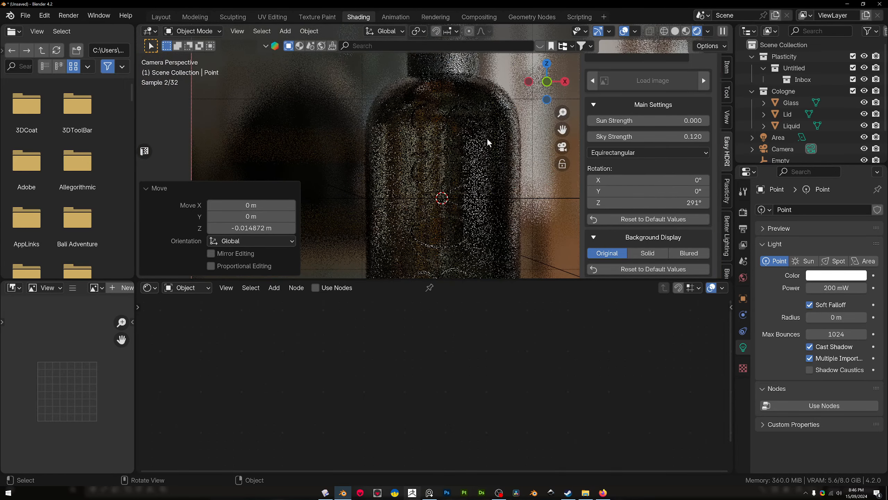
scroll(472, 135, "down", 2)
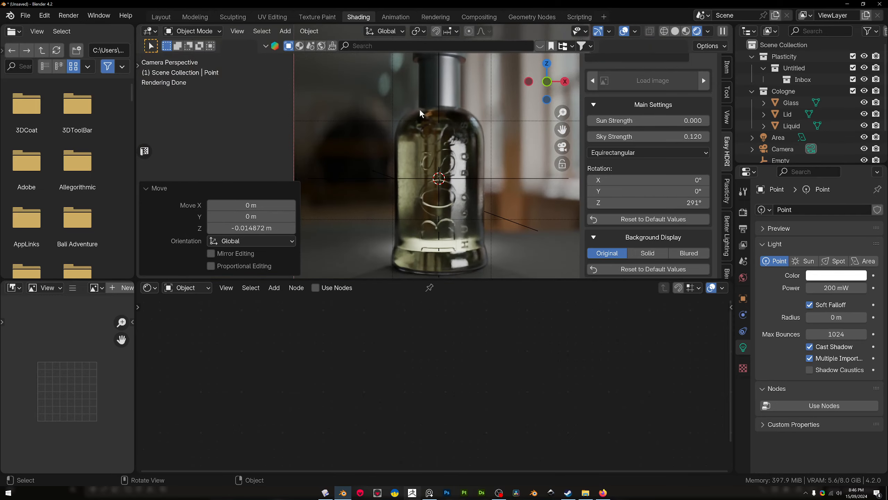
scroll(416, 175, "up", 3)
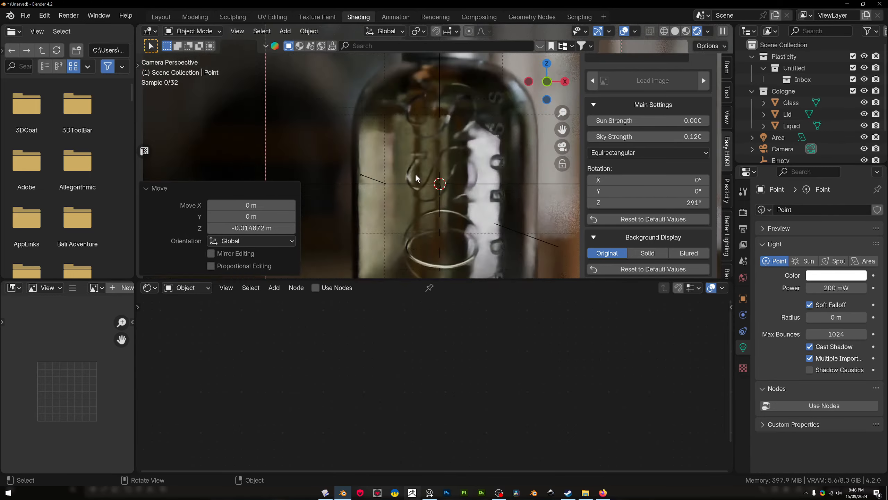
scroll(416, 175, "down", 5)
scroll(437, 234, "up", 4)
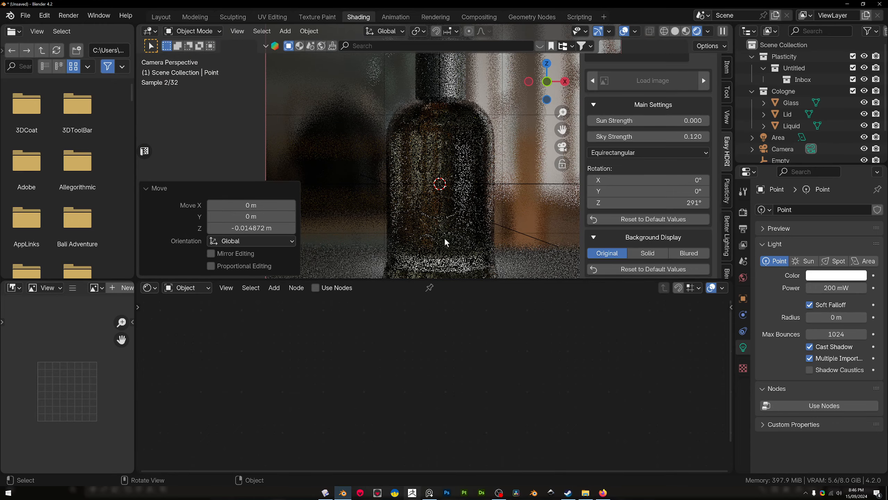
middle_click_drag(447, 239, 437, 181, "shift")
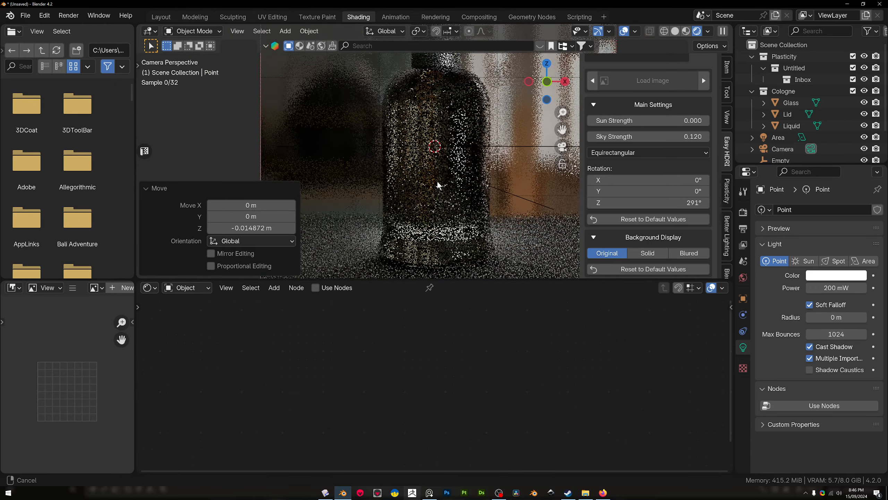
middle_click_drag(440, 240, 439, 212, "shift")
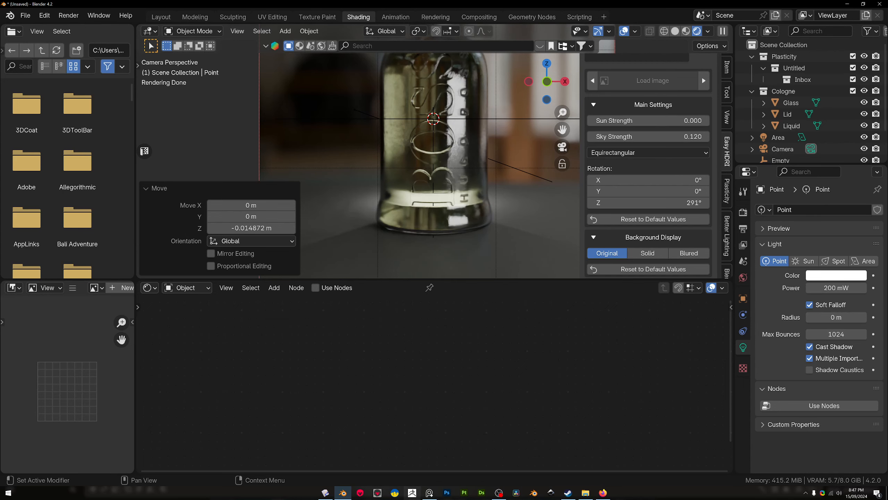
scroll(374, 181, "down", 1)
scroll(439, 167, "down", 3)
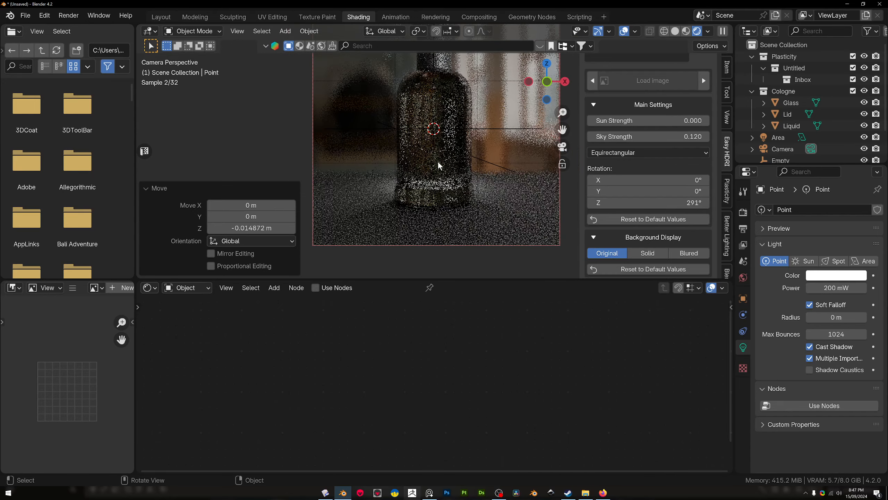
scroll(445, 203, "up", 2)
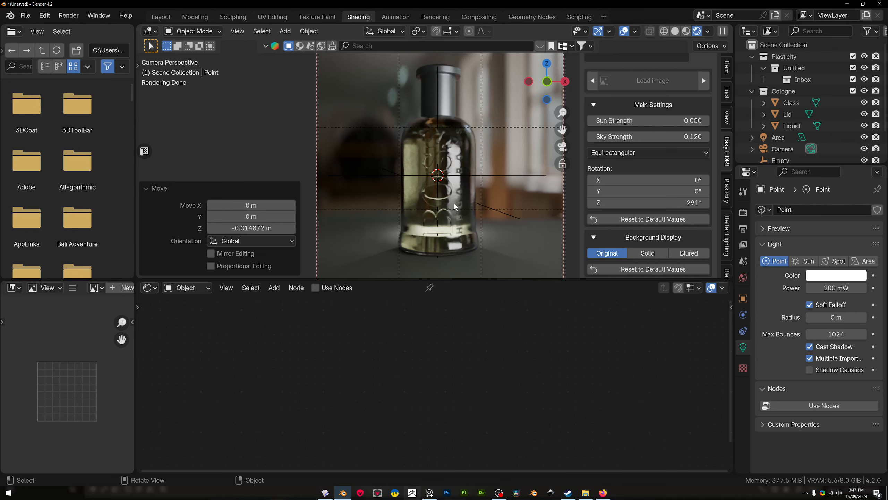
Add a second area light and move it about -0.32 m along X and 0.29 m along Z.
key("shift+a")
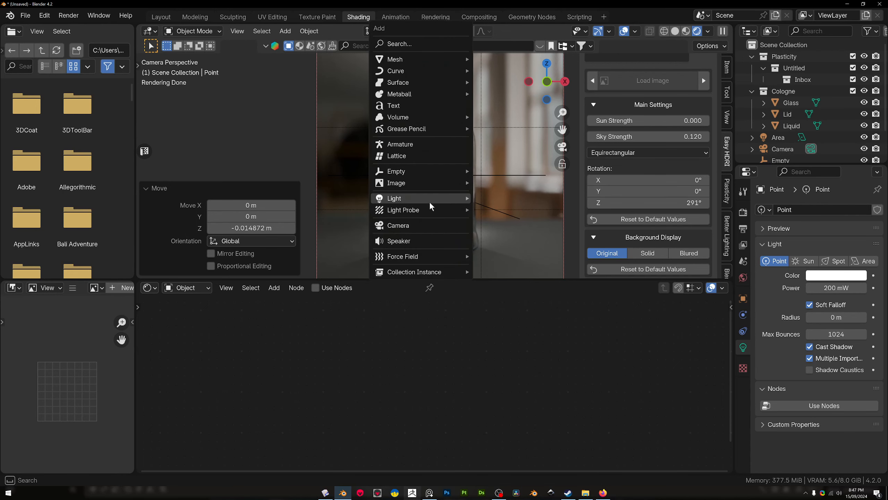
mouse_move(432, 205)
left_click(510, 232)
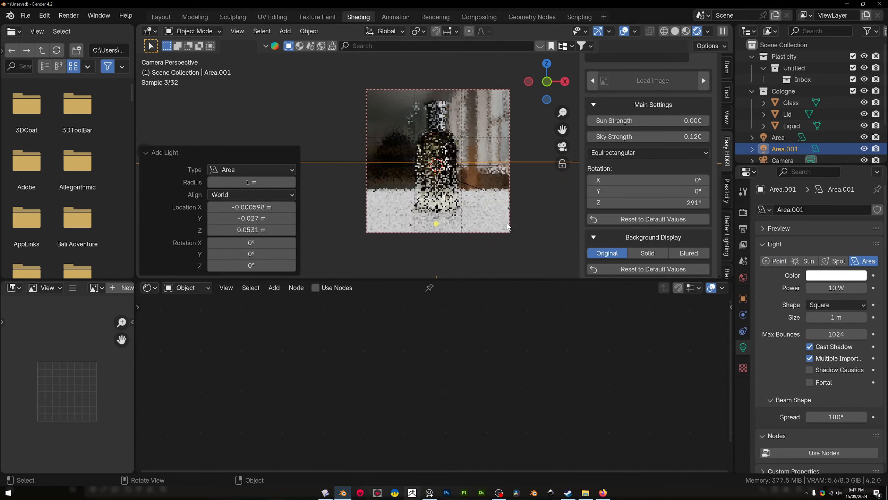
scroll(500, 220, "down", 2)
key("g")
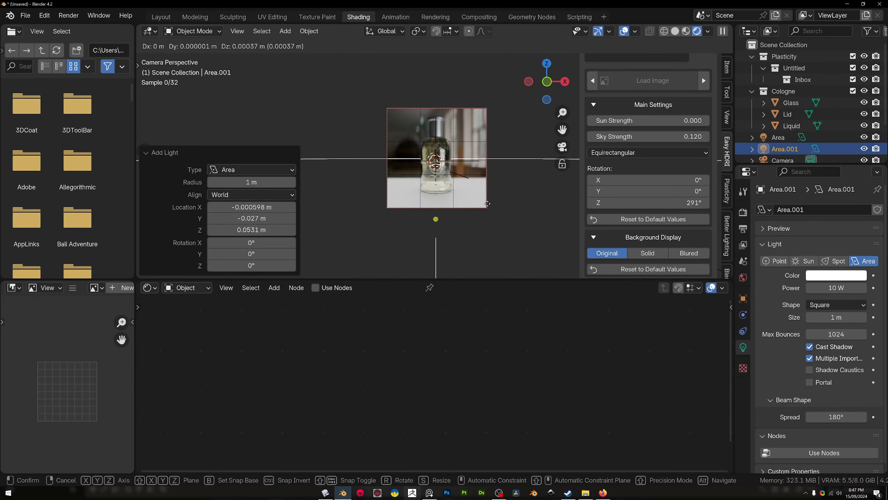
left_click(289, 278)
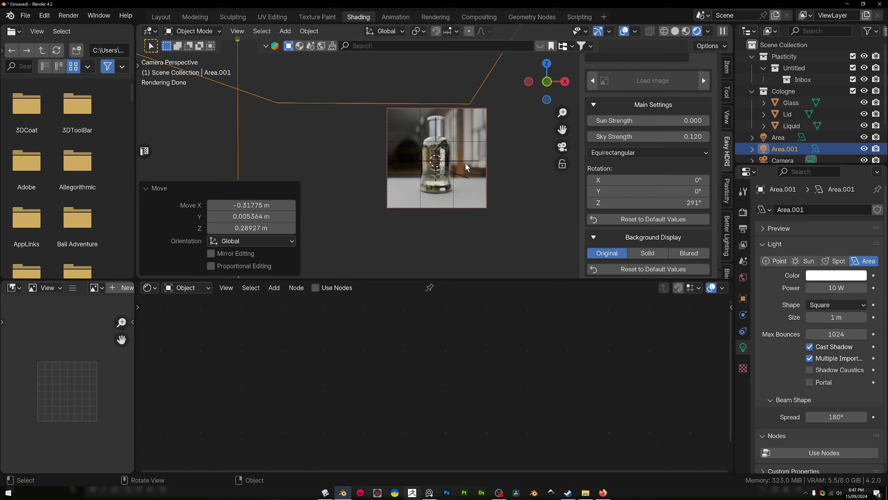
Rotate the second area light freely with the trackball by about 73.3° and -77.3°.
key("r")
key("r")
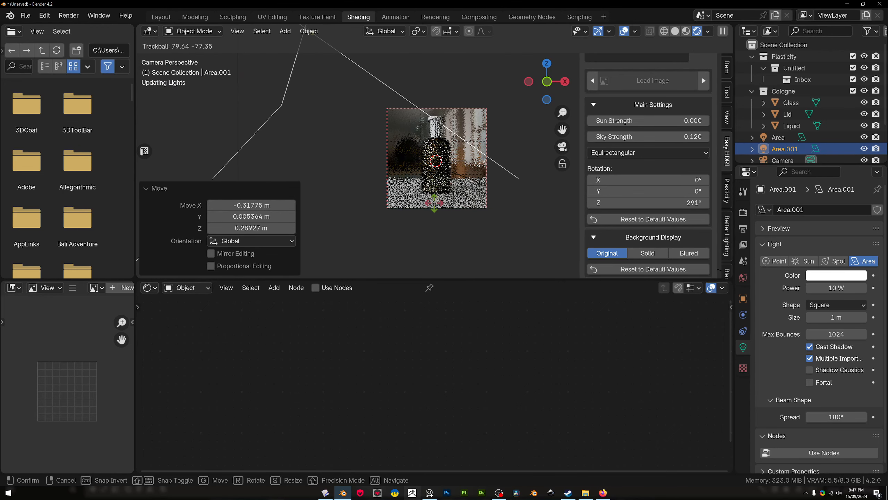
left_click(435, 200)
Set the second area light's power to 9.1 W and make it a rectangle sized 0.14 m in X by 2.05 m in Y.
left_click(839, 287)
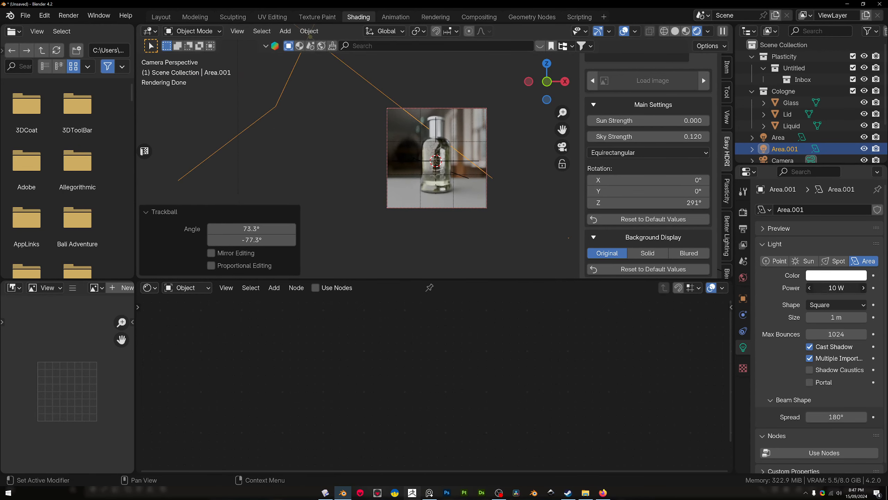
left_click_drag(839, 288, 834, 287)
left_click(848, 305)
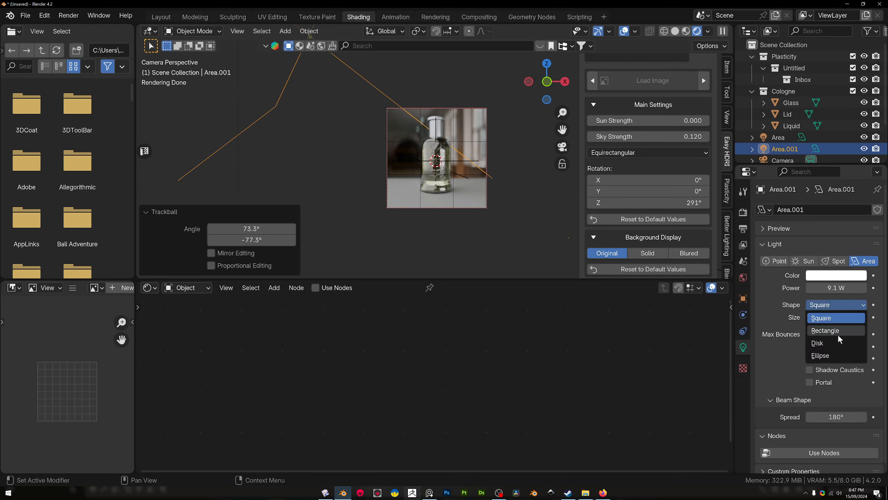
left_click(839, 331)
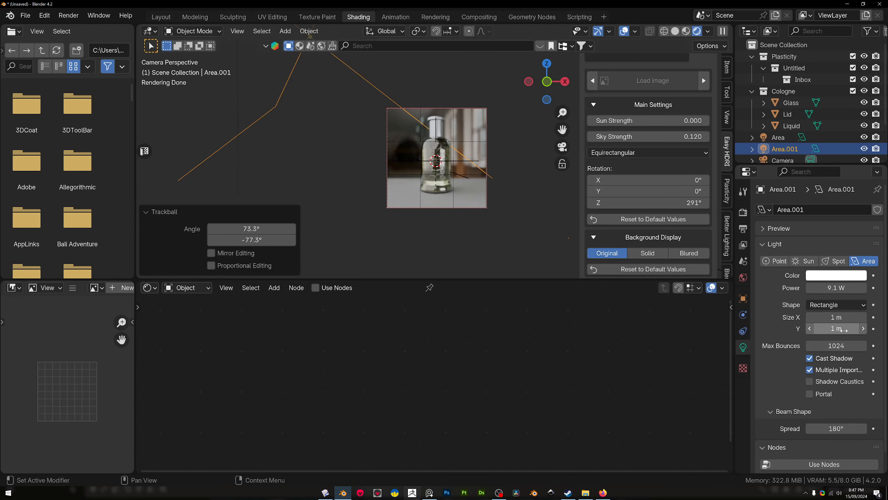
mouse_move(843, 330)
left_mouse_down()
mouse_move(881, 330)
mouse_move(826, 328)
mouse_move(818, 318)
mouse_move(841, 317)
left_mouse_up()
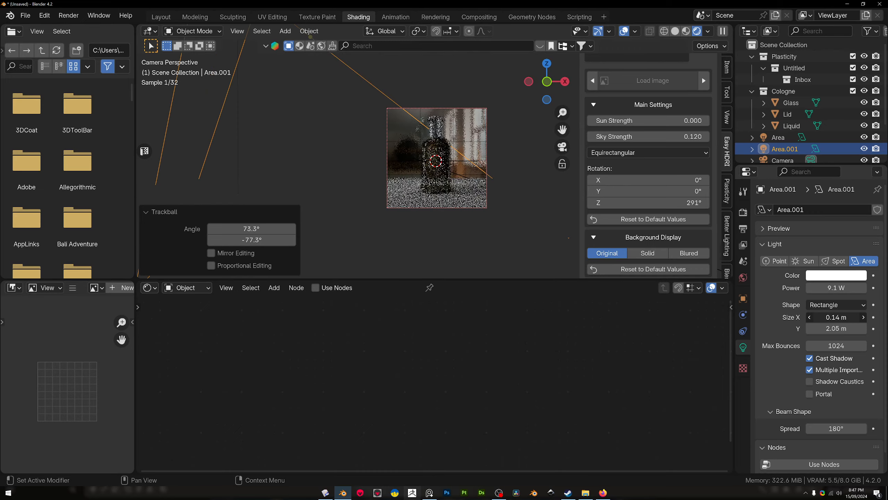
Shift the rectangular area light horizontally by about 0.019 m in X and -0.004 m in Y, then check the bottle's reflections.
key("g")
key("shift+z")
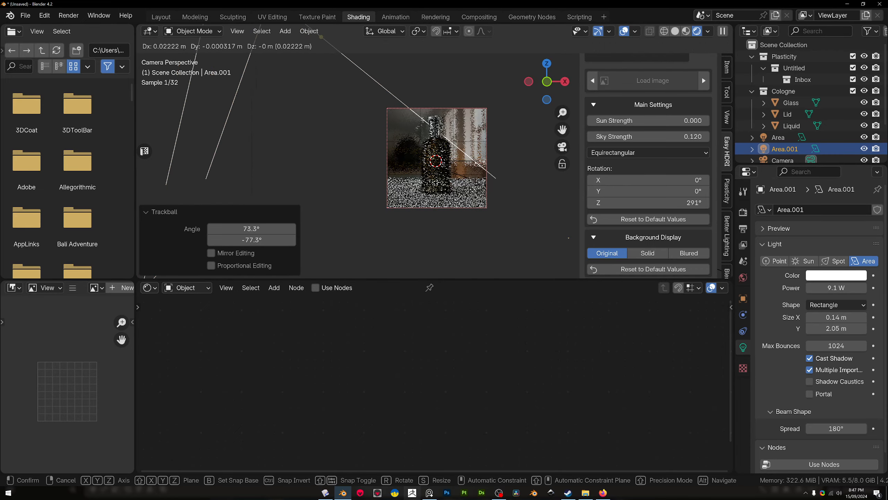
left_click(487, 212)
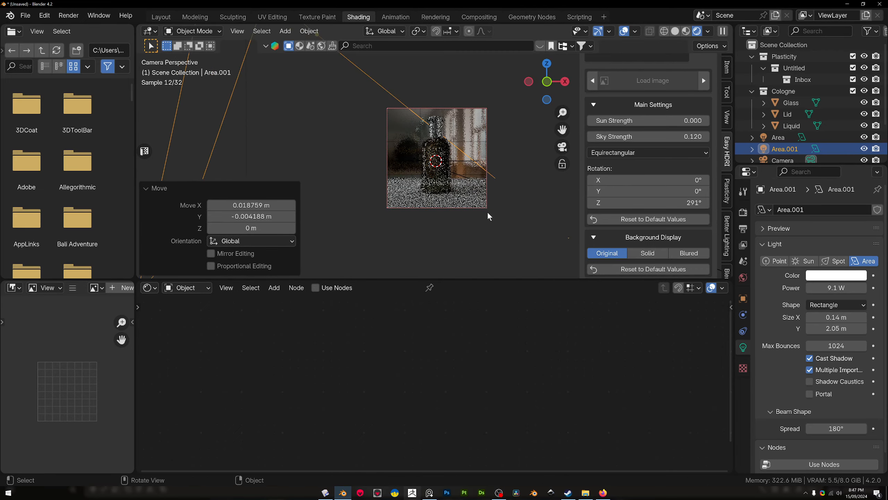
scroll(476, 189, "up", 8)
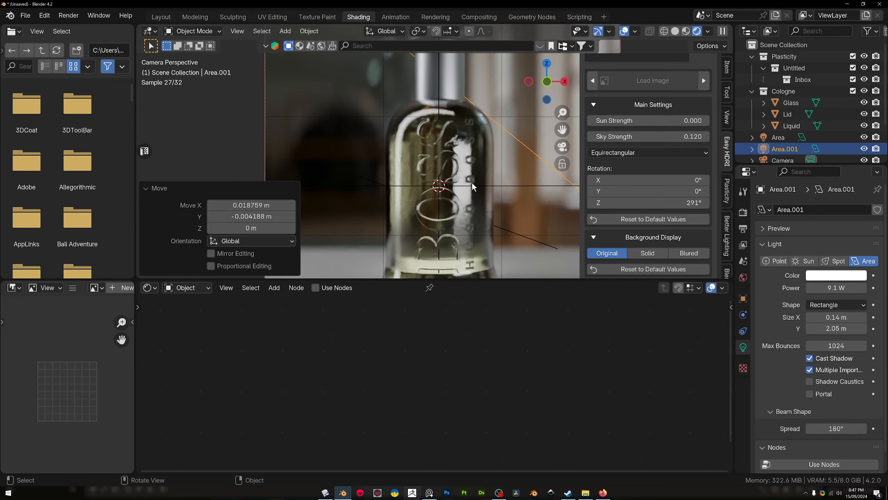
scroll(472, 181, "up", 4)
scroll(472, 183, "down", 5)
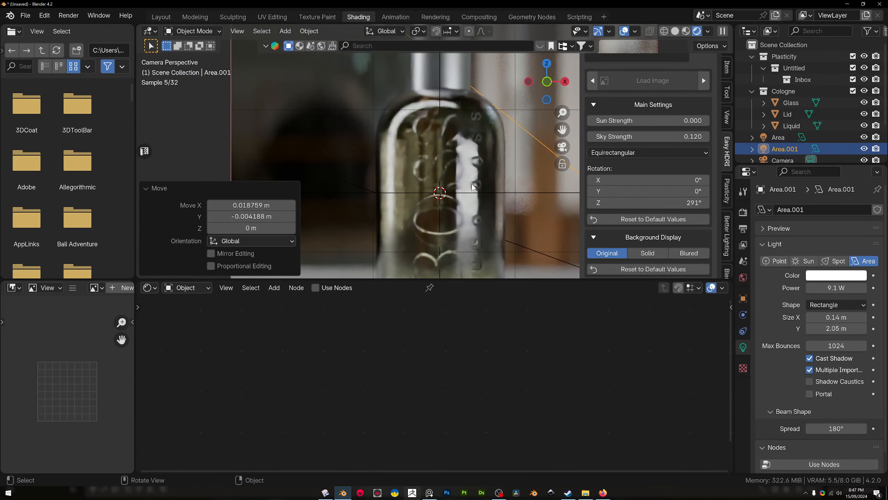
scroll(473, 183, "down", 2)
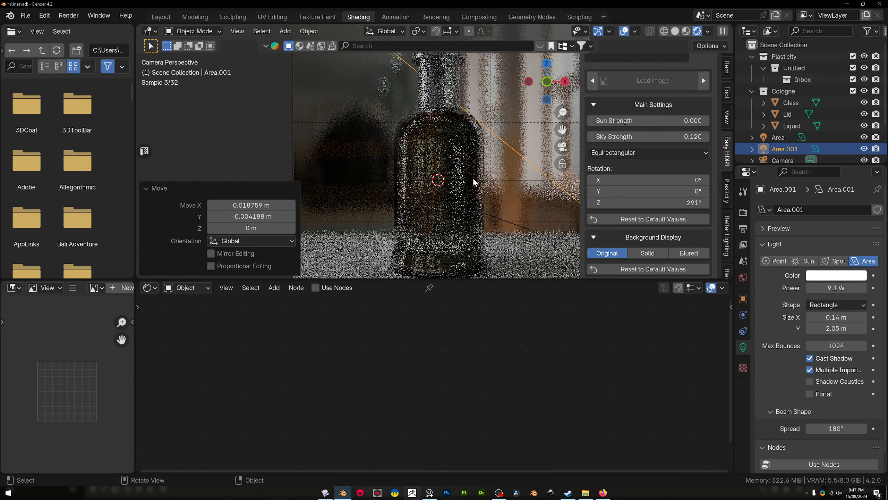
Add an Ambient Occlusion node to the bottle's Glass material and place it above the Bump node.
left_click(450, 157)
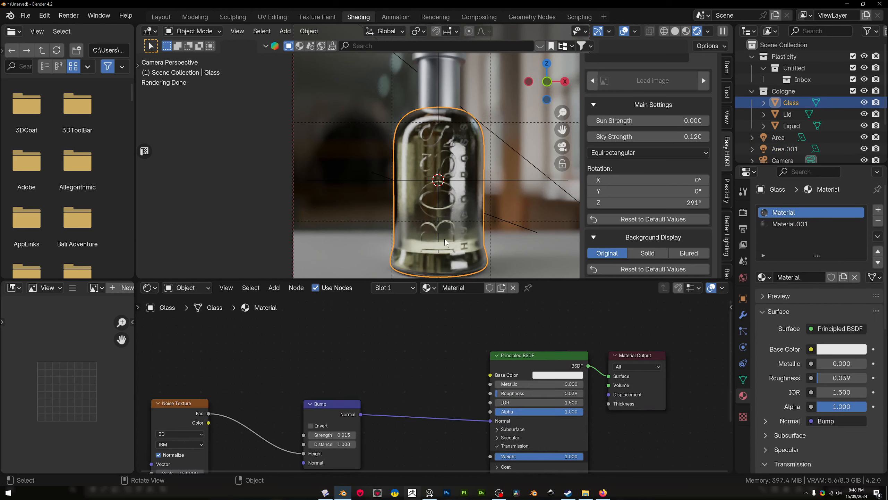
scroll(442, 354, "down", 4)
middle_click_drag(441, 353, 443, 330)
left_click(514, 342)
scroll(513, 343, "down", 1)
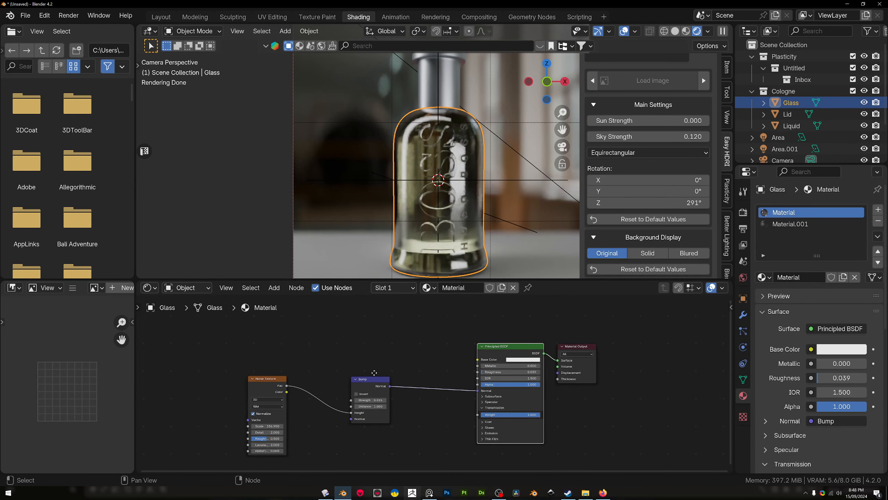
scroll(444, 372, "down", 2)
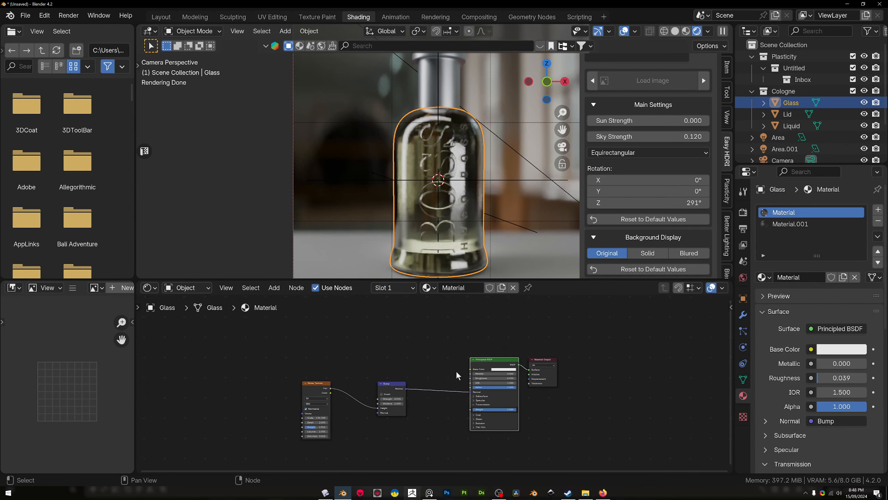
key("shift+a")
left_click(410, 334)
type("ambi")
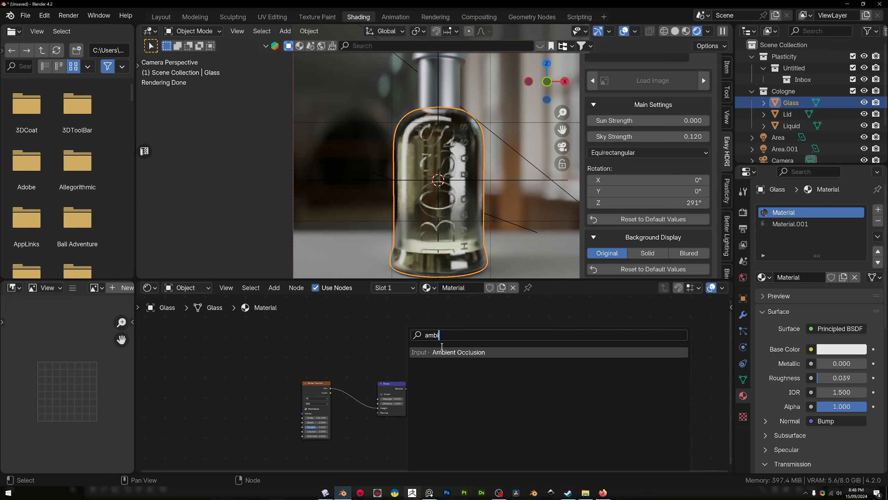
left_click(447, 352)
left_click(368, 323)
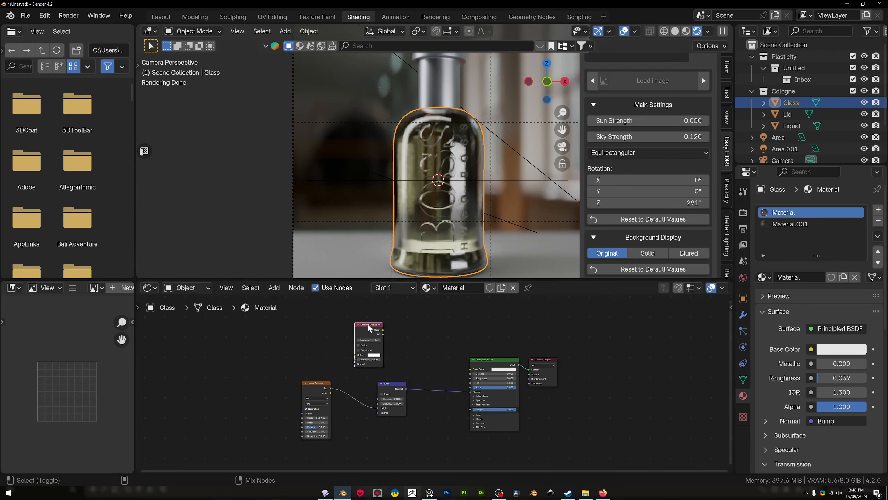
Preview the Ambient Occlusion node on the bottle and set its samples to 64, inspecting the embossed lettering up close.
left_click(368, 323, "ctrl+shift")
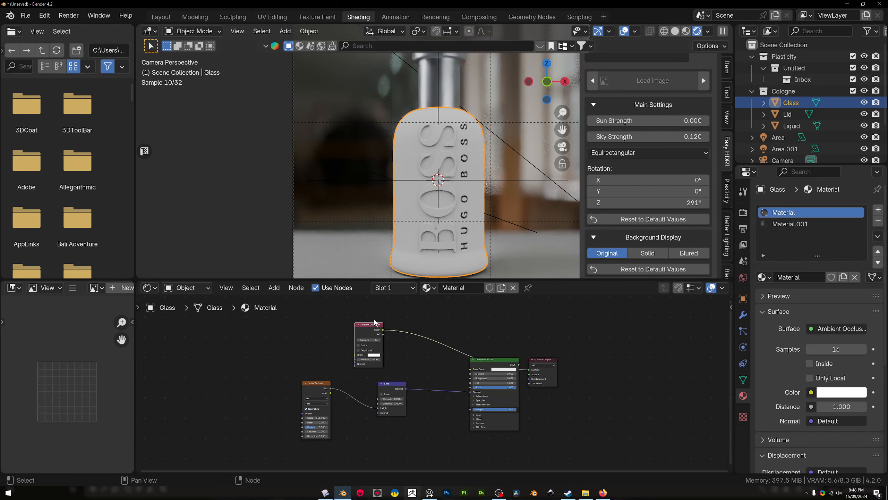
scroll(355, 338, "up", 1)
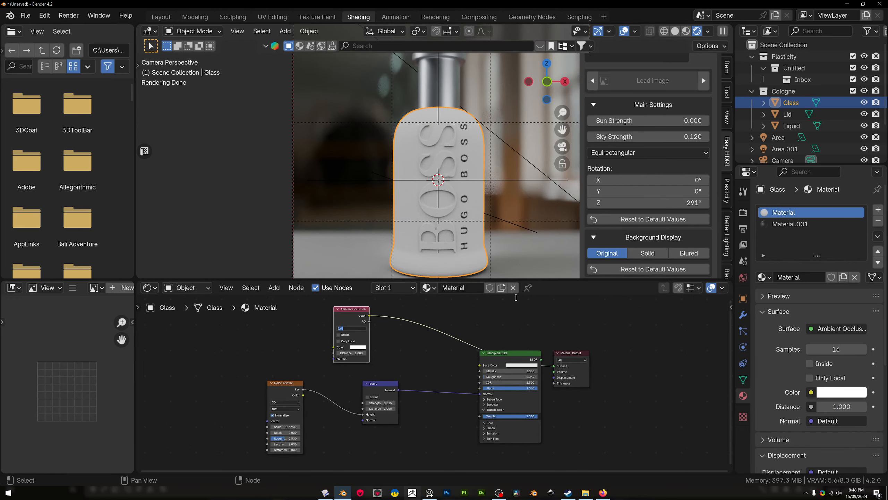
type("64")
key("Return")
scroll(435, 151, "up", 5)
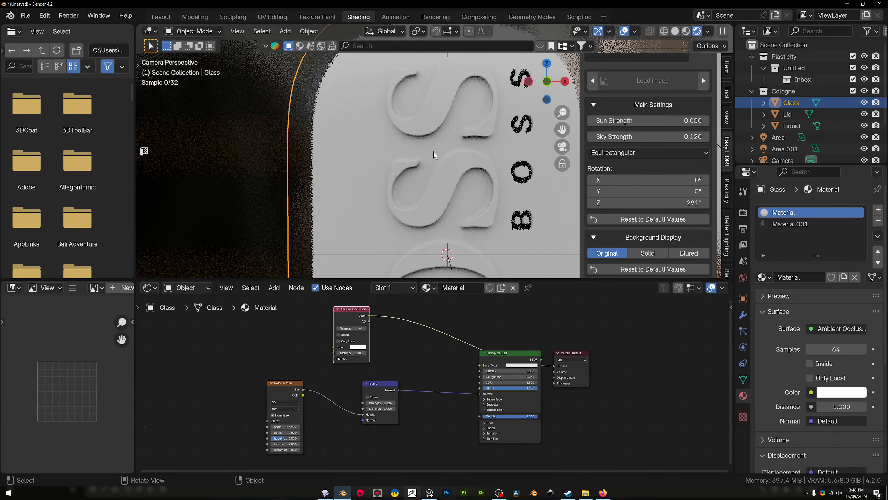
scroll(434, 158, "down", 5)
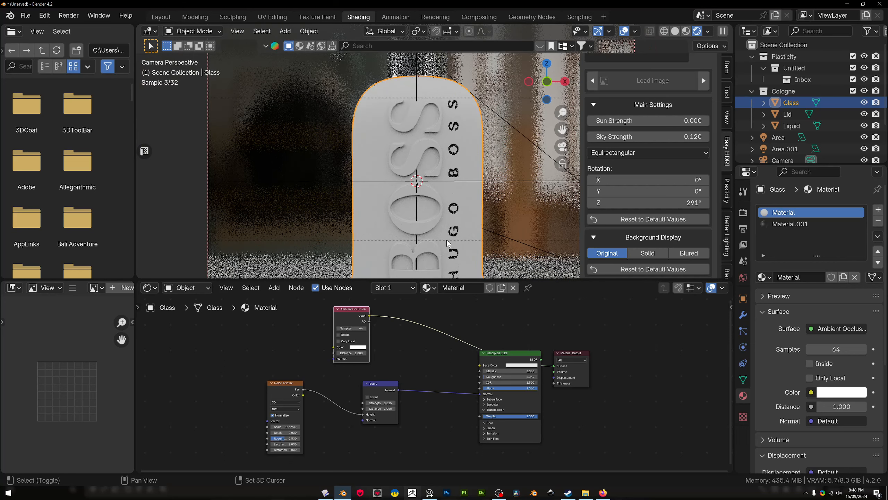
scroll(400, 220, "up", 2)
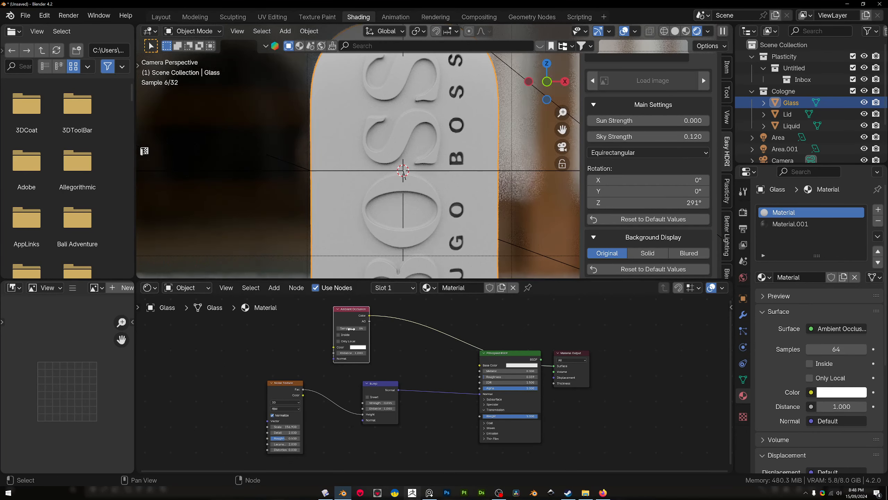
scroll(363, 328, "down", 1)
Move the Ambient Occlusion node away from the shader to make room and enable its Only Local option.
left_click_drag(357, 318, 285, 318)
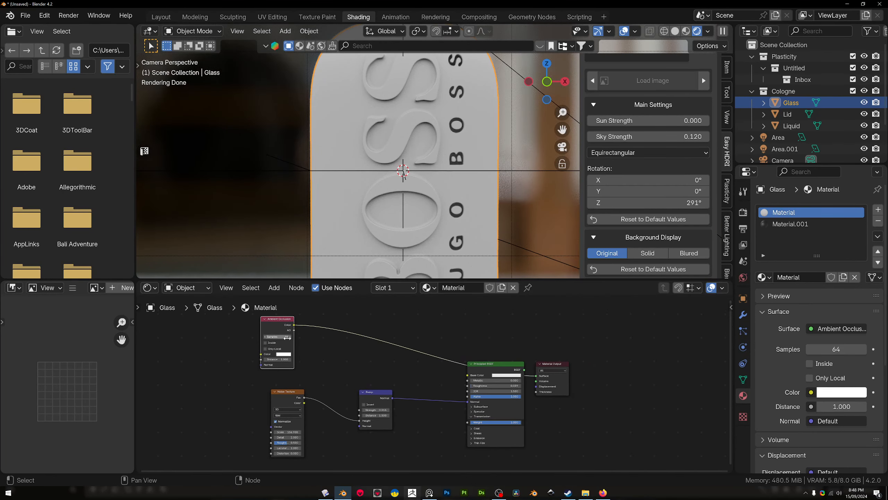
left_click(266, 349)
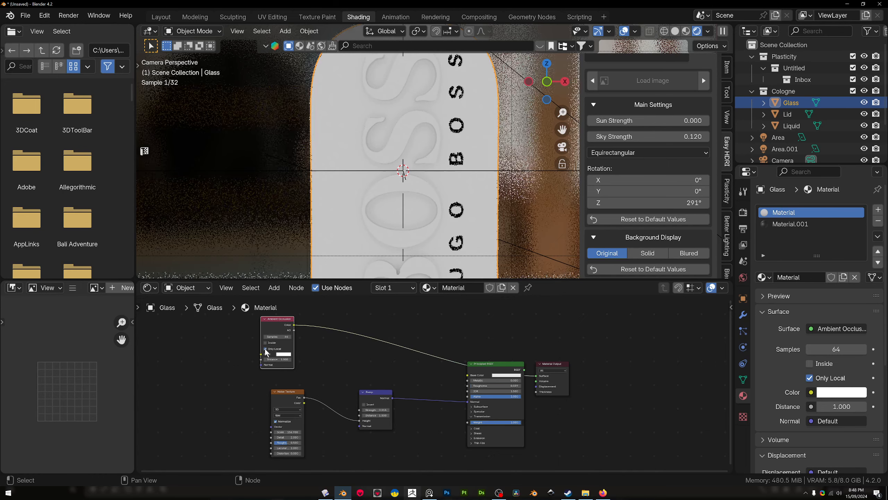
left_click(265, 349)
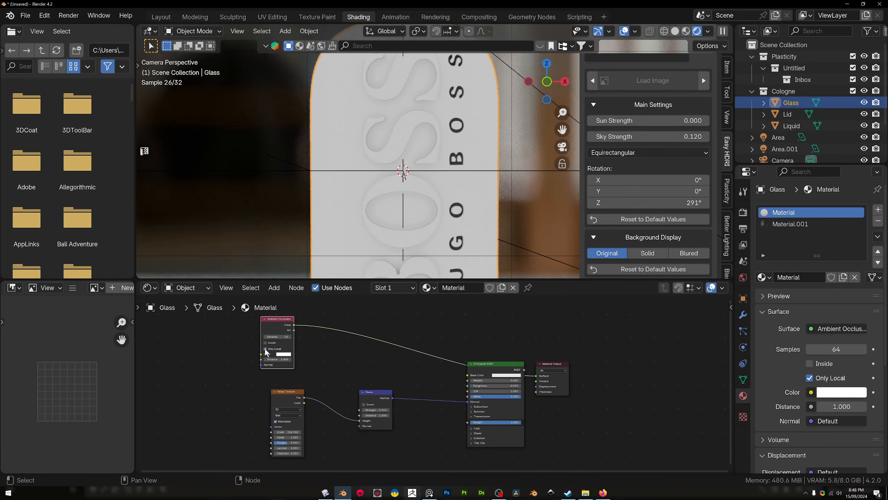
Insert an RGB Curves node after the Ambient Occlusion node, using its Color output as the curves' input.
key("shift+a")
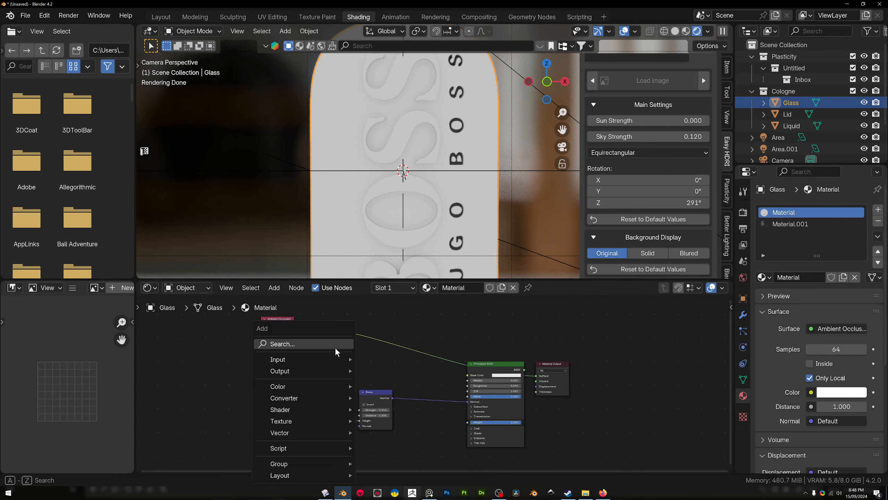
left_click(309, 348)
type("rgb")
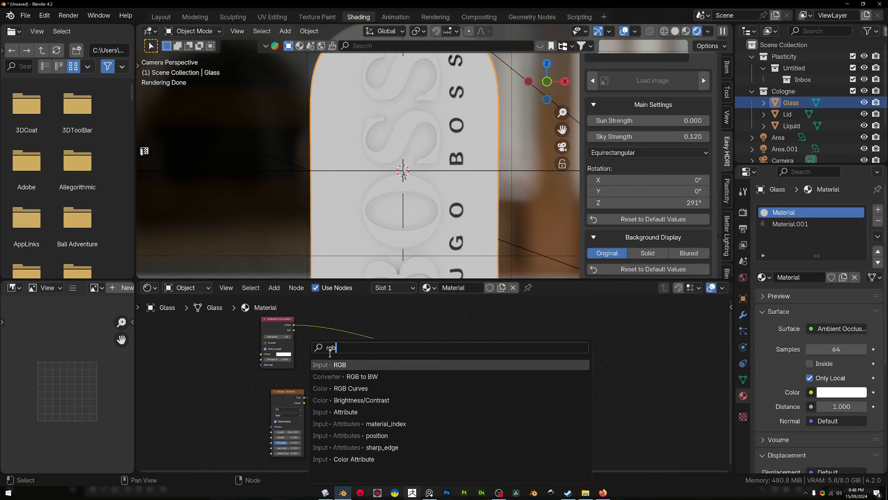
left_click(351, 387)
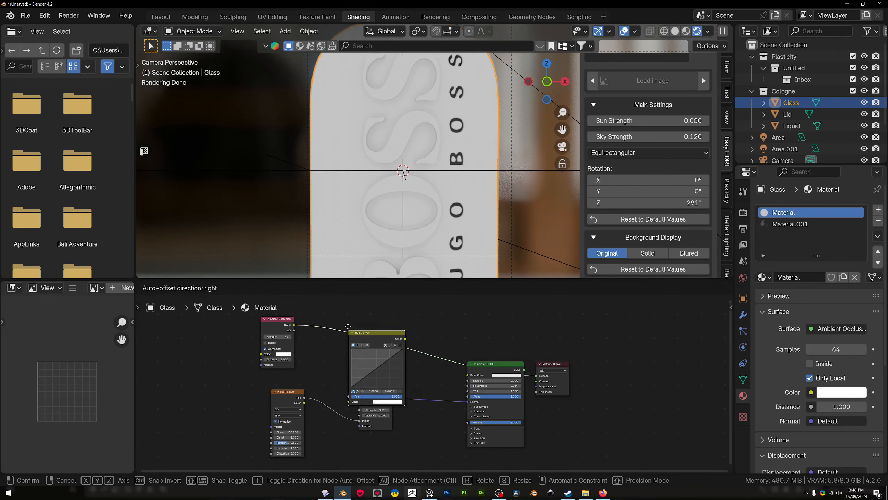
left_click(323, 353)
Darken the occlusion around the lettering with RGB Curves points at about 0.906, 0.187 and 0.727, 0.047.
middle_click_drag(336, 403, 334, 365)
left_click_drag(342, 365, 368, 373)
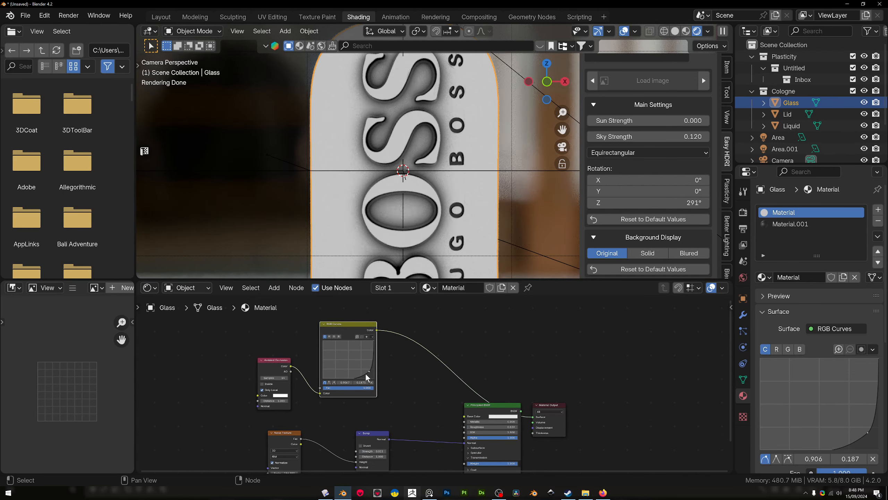
left_click_drag(367, 370, 360, 377)
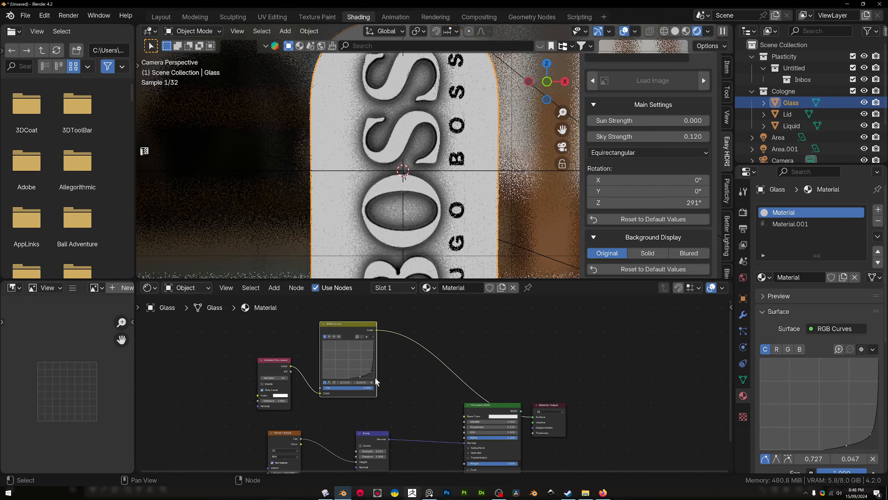
Connect the RGB Curves color output to the Roughness input of the Principled BSDF.
middle_click_drag(398, 374, 390, 343)
left_click_drag(369, 298, 457, 395)
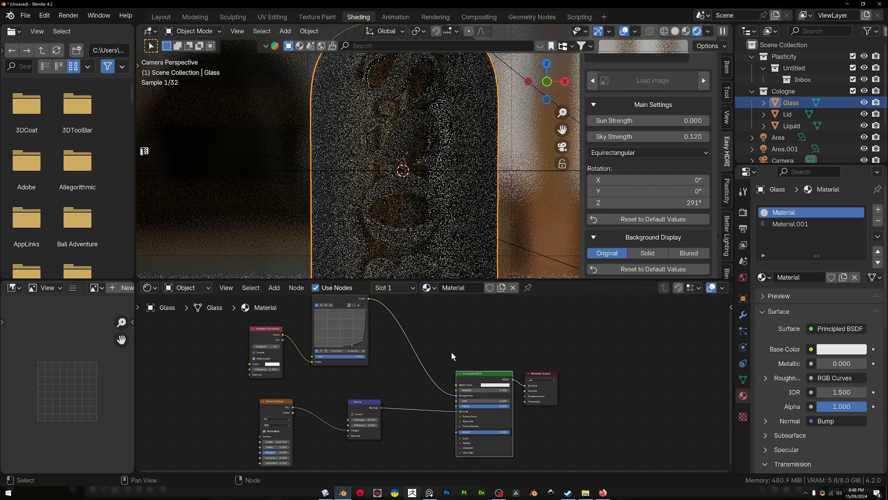
scroll(393, 351, "down", 1)
middle_click_drag(394, 351, 416, 381)
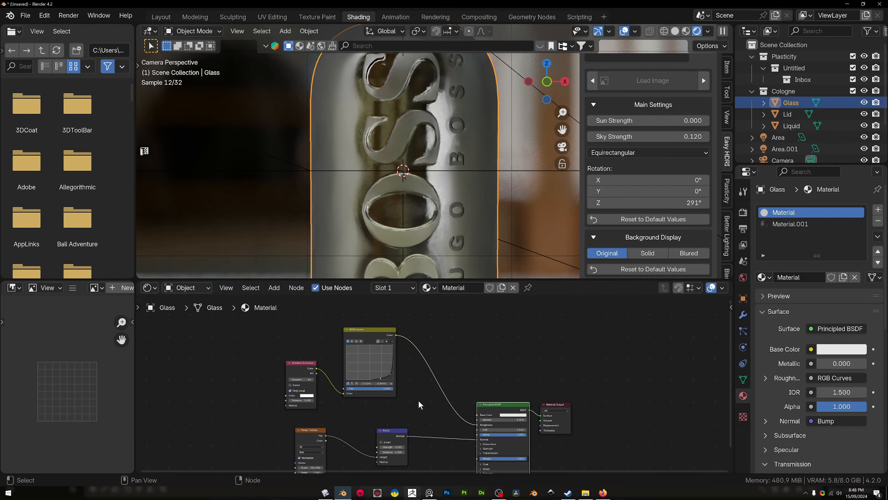
Insert an Invert Color node between the RGB Curves node and the Principled BSDF's Roughness input.
scroll(405, 351, "down", 2)
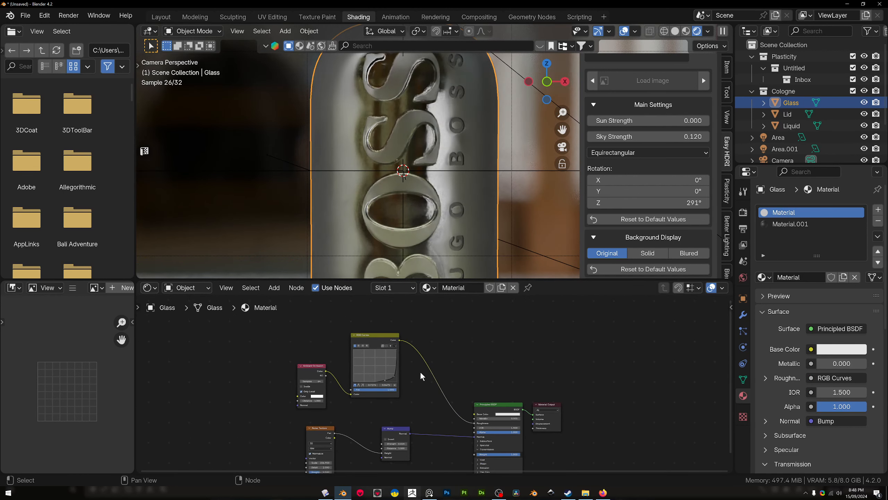
key("shift+a")
left_click(418, 343)
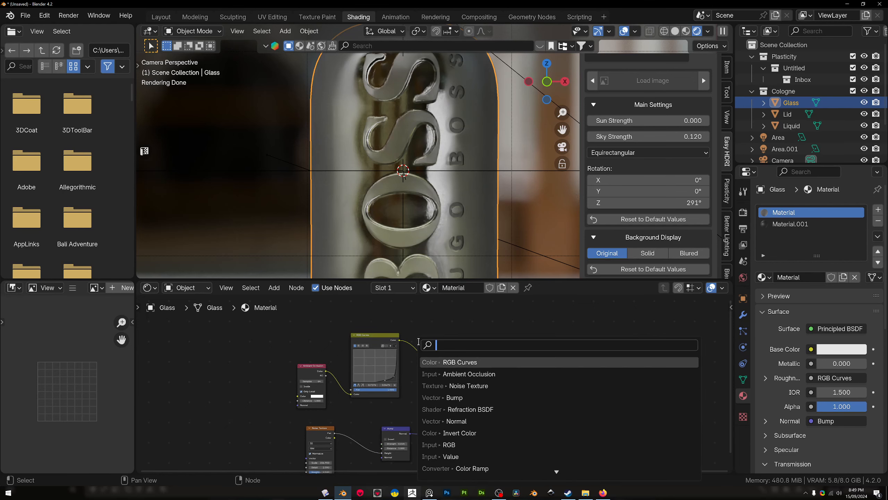
type("inv")
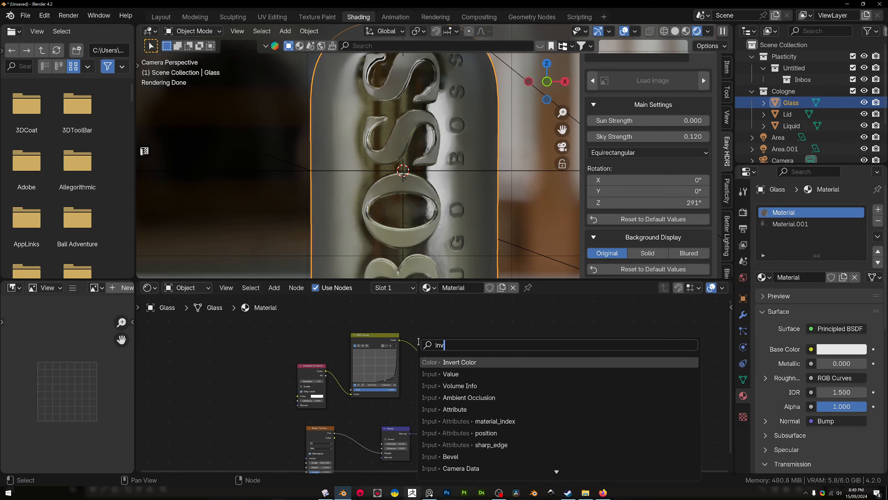
key("Return")
left_click(426, 373)
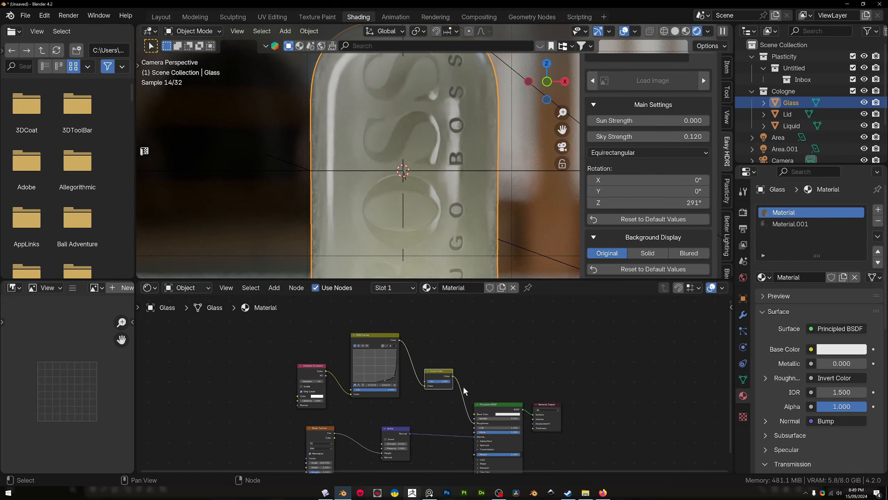
Readjust the RGB Curves near the bright end and delete one of its control points.
middle_click_drag(459, 419, 460, 403)
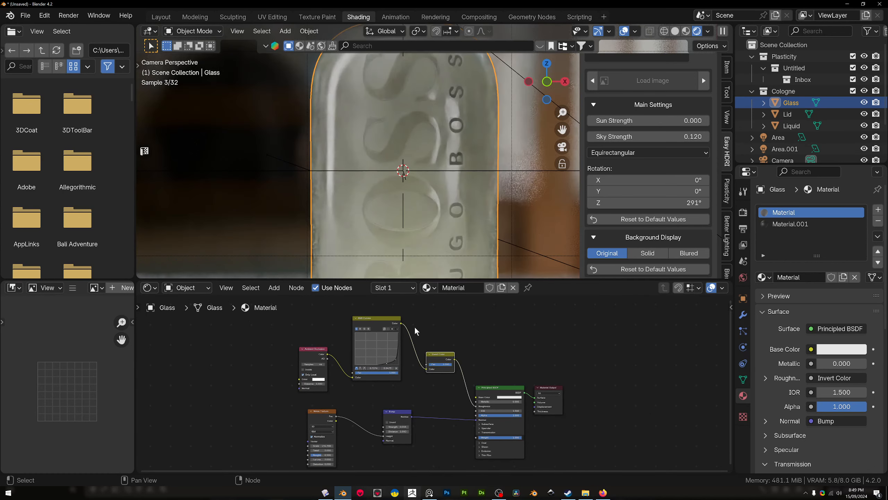
scroll(409, 377, "up", 2)
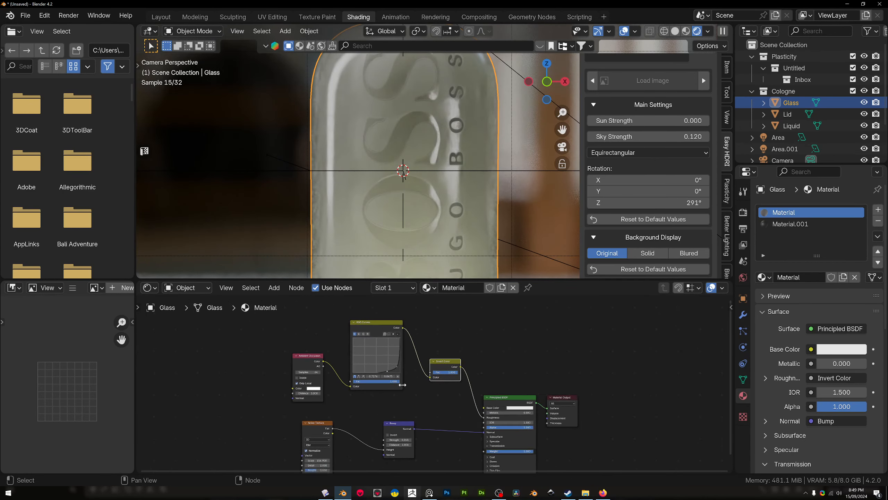
left_click_drag(382, 371, 389, 370)
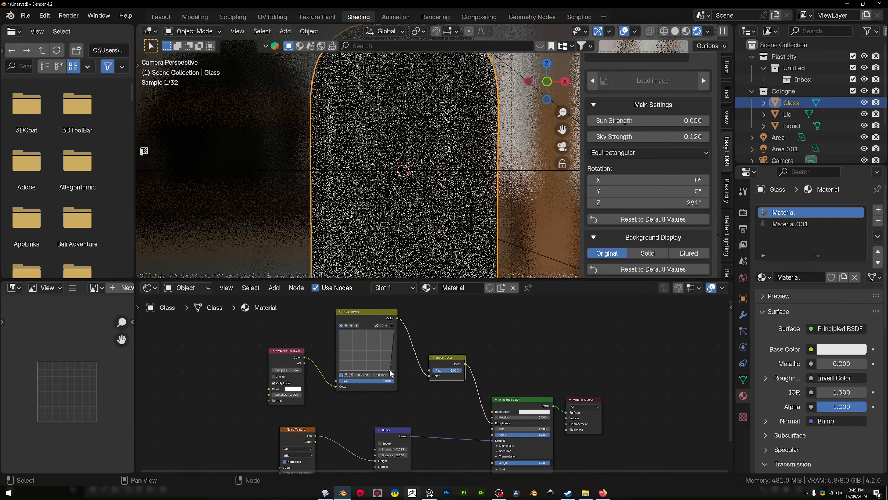
key("ctrl+z")
left_click(393, 368)
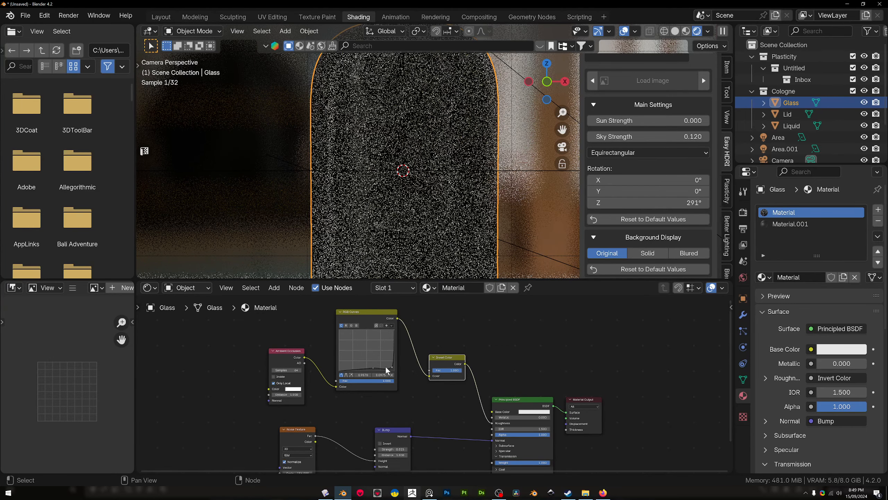
left_click(386, 372)
left_click(391, 375)
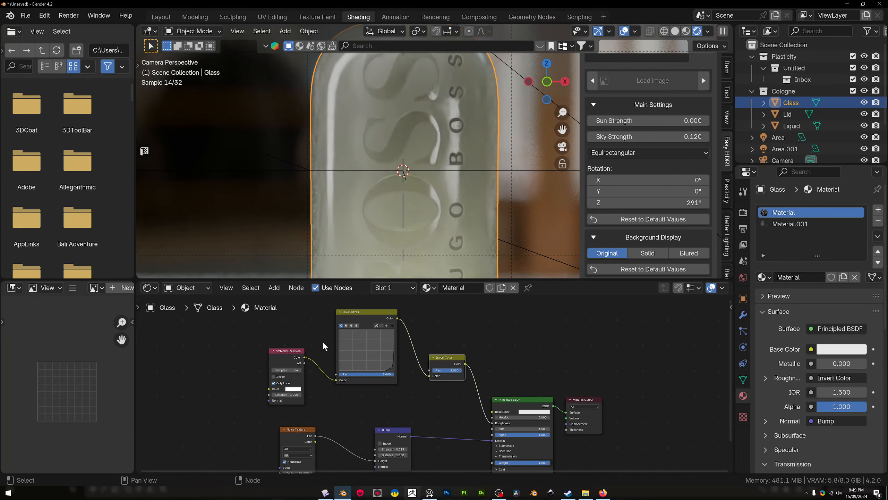
Try driving the RGB Curves factor with the AO output of the Ambient Occlusion node.
left_click_drag(305, 363, 332, 375)
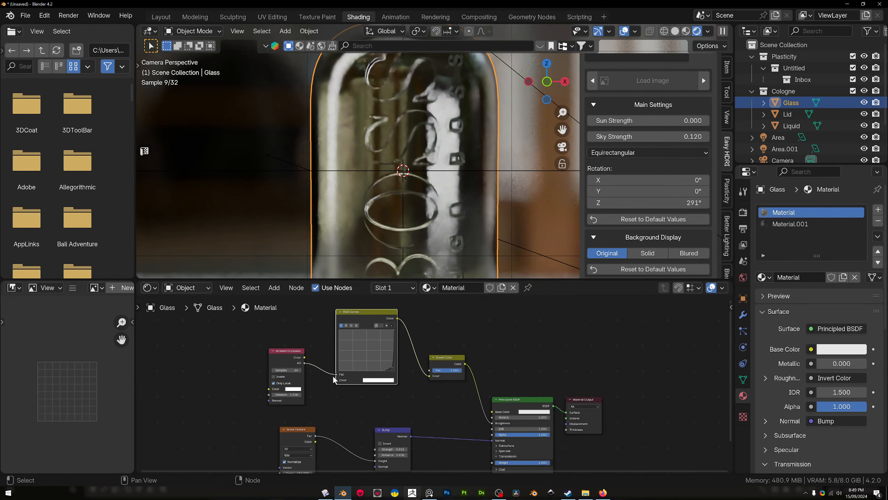
scroll(376, 351, "up", 1)
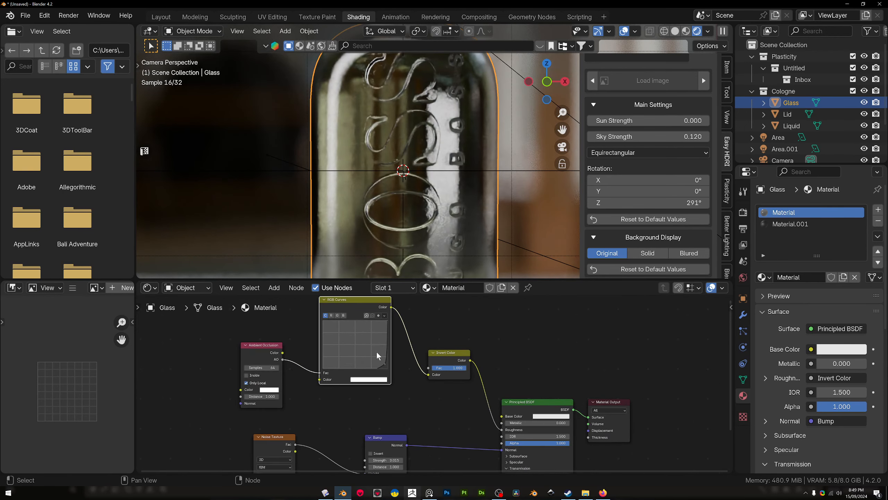
With the RGB Curves output previewed, feed its Color input from the Ambient Occlusion Color output and set the curve point to about 0.781, 0.337.
left_click(384, 307, "ctrl+shift")
left_click(446, 354, "ctrl+shift")
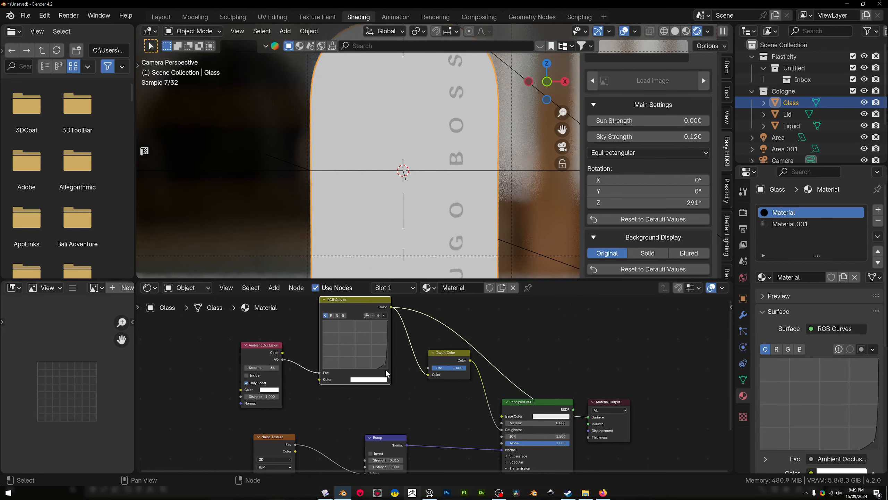
left_click(385, 365)
left_click_drag(377, 357, 374, 352)
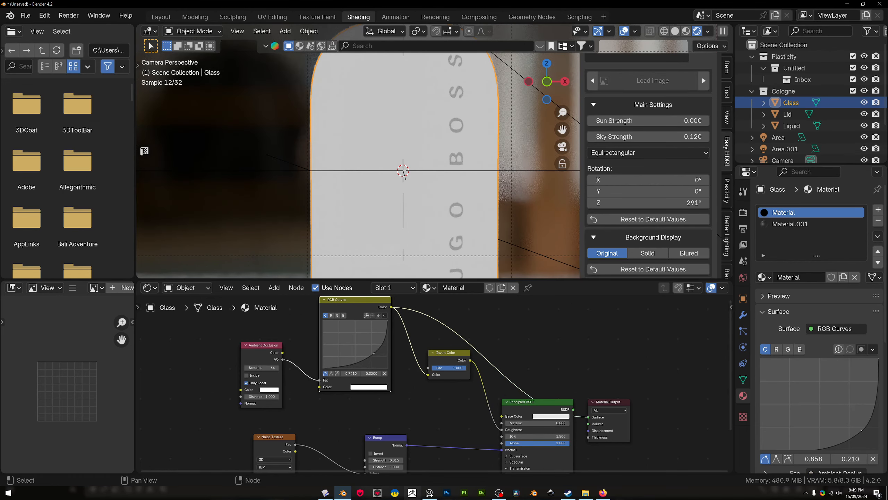
left_click_drag(282, 352, 373, 329)
scroll(402, 378, "up", 2)
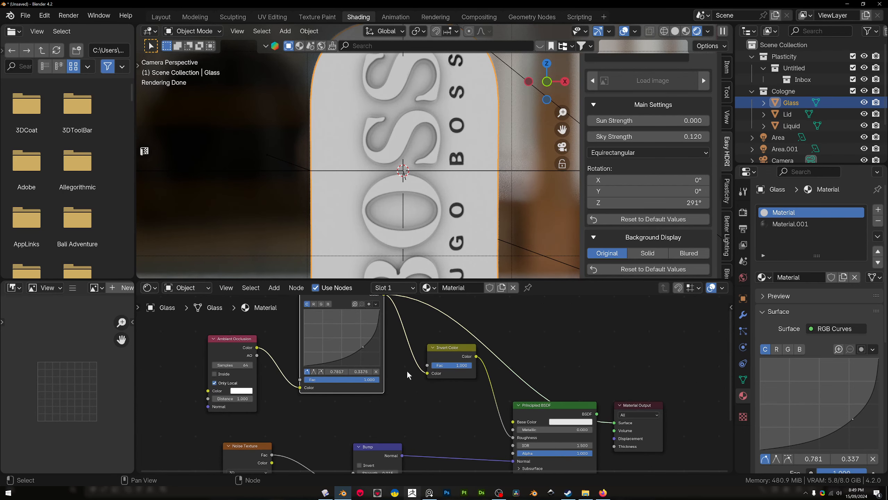
Delete the Invert Color node, feed the RGB Curves output directly into the Principled BSDF's Roughness, and restore the full shader preview.
left_click_drag(458, 345, 450, 354)
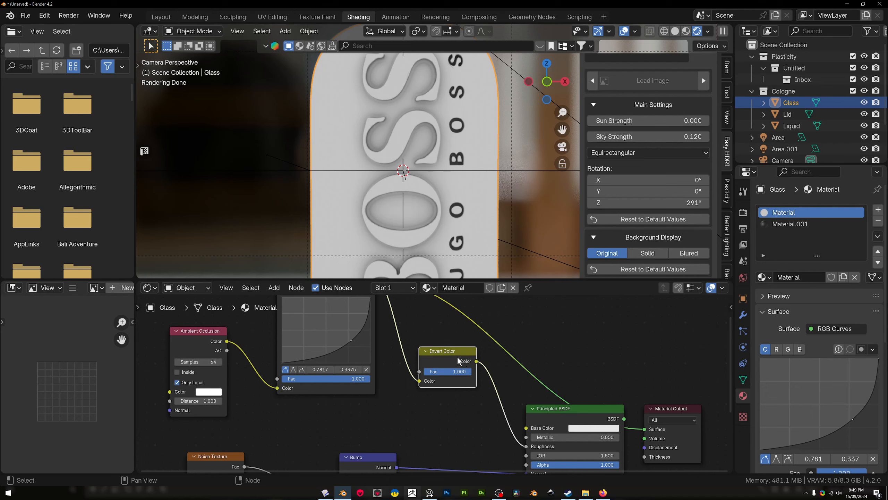
key("x")
scroll(419, 361, "down", 2)
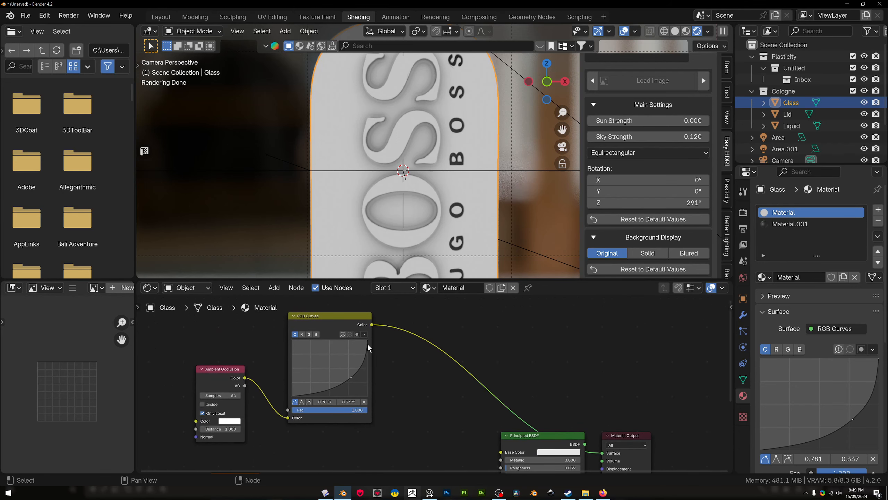
left_click_drag(370, 326, 502, 360)
middle_click_drag(468, 345, 482, 412)
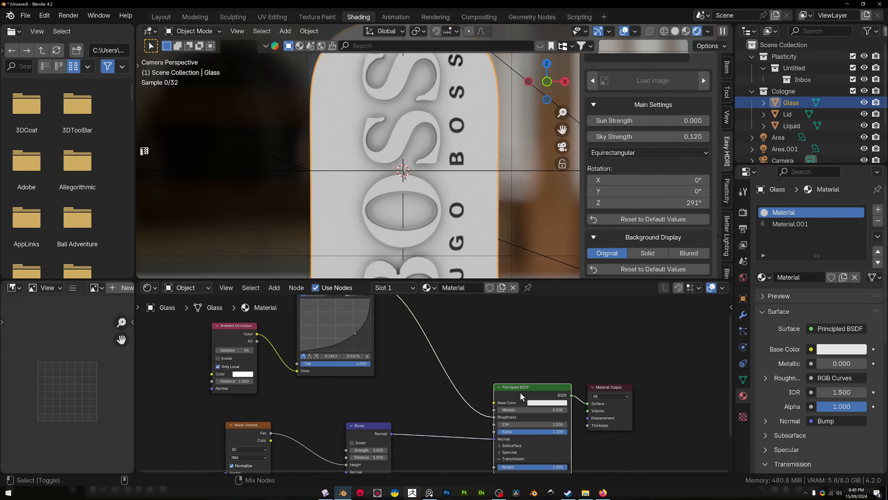
Move the RGB Curves control point to about 0.953, 0.145 to reshape the glass roughness.
scroll(398, 378, "down", 1)
scroll(399, 378, "down", 1)
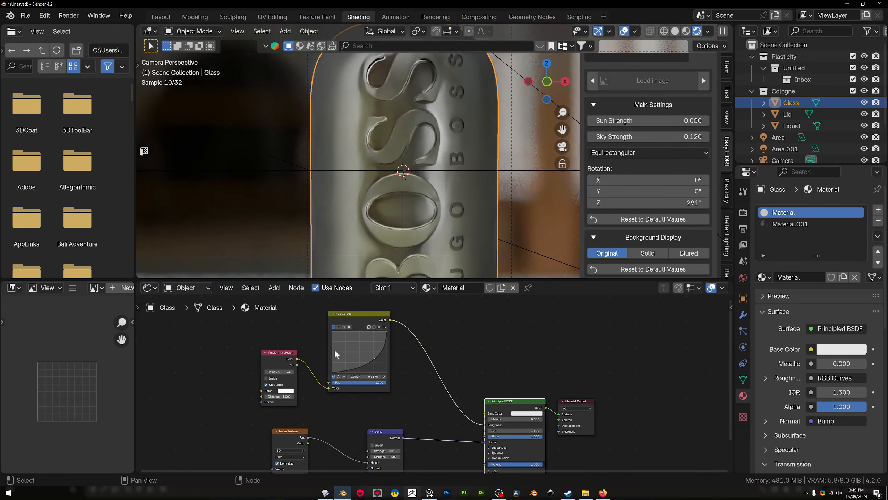
mouse_move(374, 360)
left_mouse_down()
mouse_move(381, 366)
mouse_move(353, 337)
mouse_move(380, 368)
left_mouse_up()
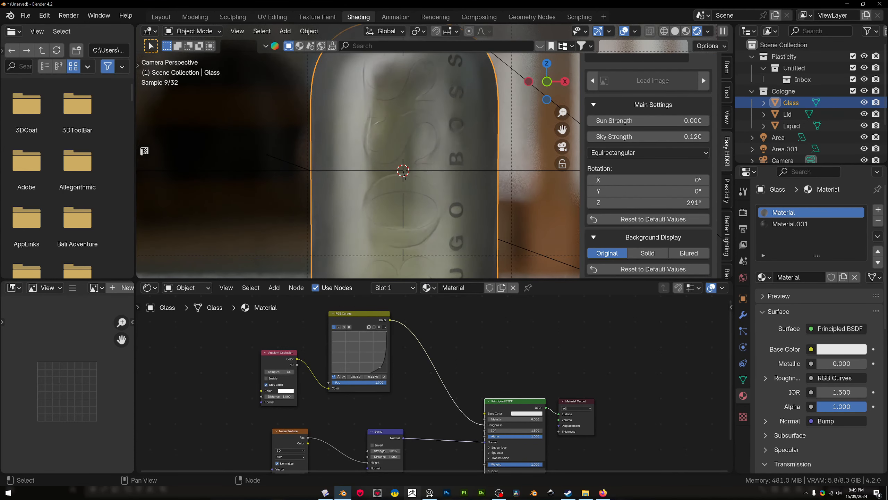
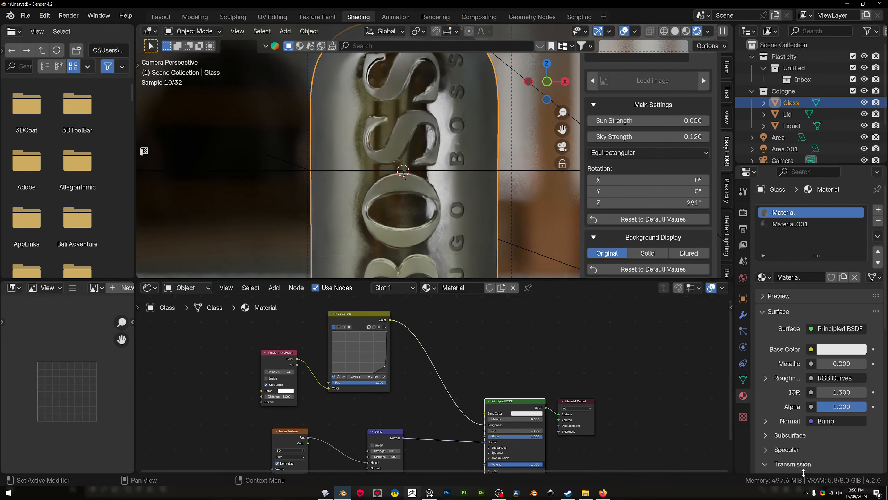
middle_click_drag(466, 470, 459, 417)
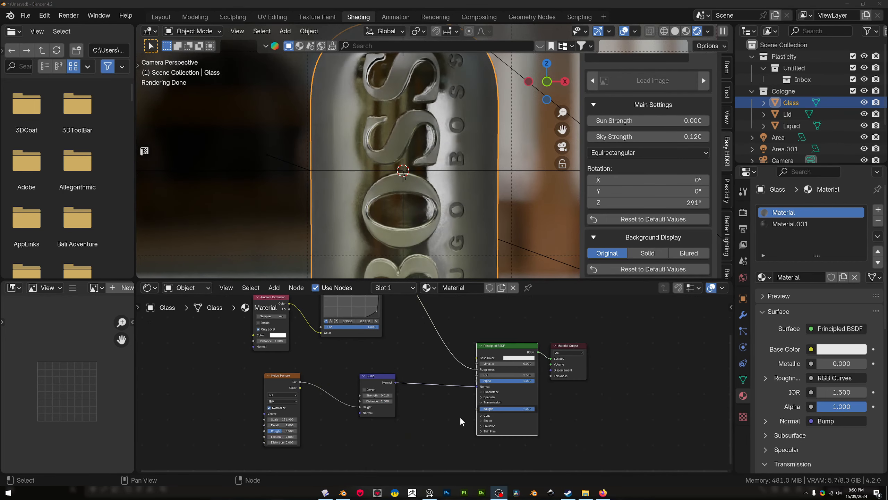
Add a Value node below the RGB Curves node, near the Principled BSDF.
middle_click_drag(411, 401, 410, 448)
middle_click_drag(381, 389, 402, 404)
key("shift+a")
left_click(405, 347)
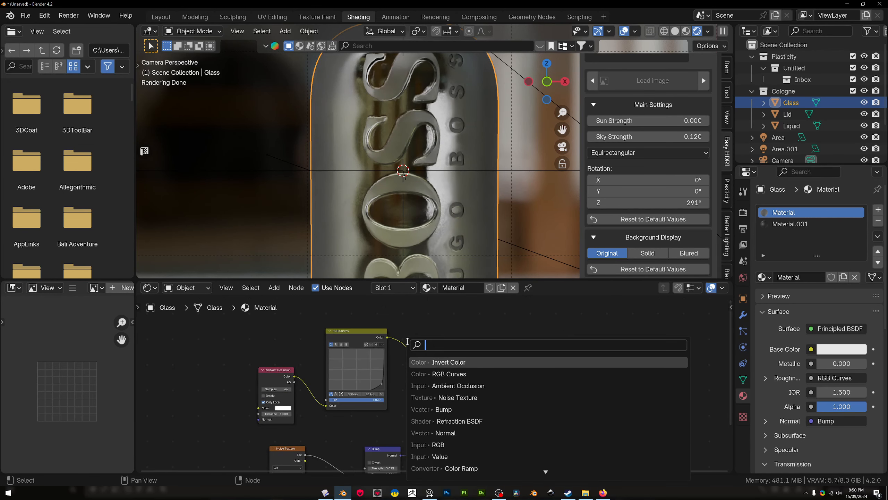
type("val")
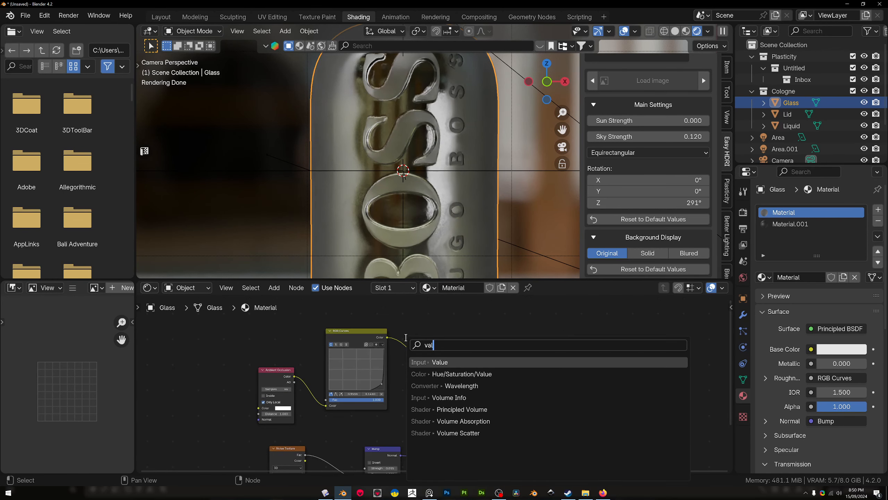
left_click(425, 362)
left_click(408, 401)
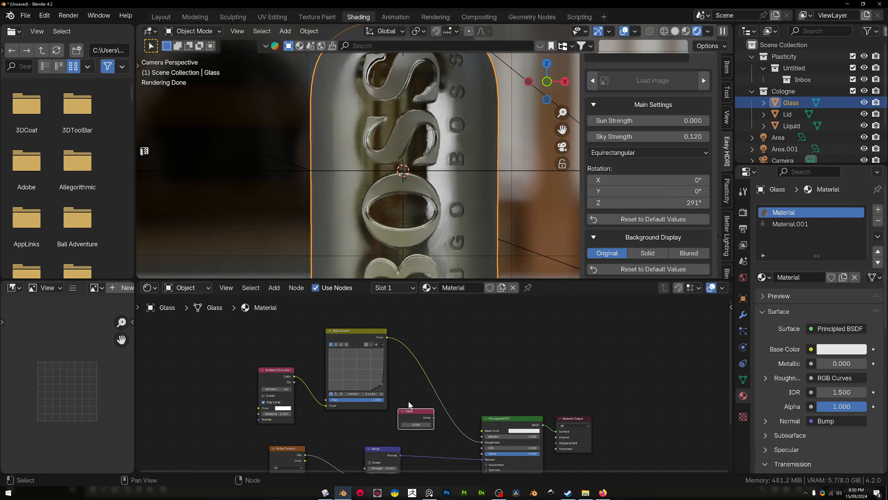
Try combining the RGB Curves output with the Value node through a Mix node feeding the roughness.
middle_click_drag(418, 387, 413, 382)
scroll(407, 388, "up", 2)
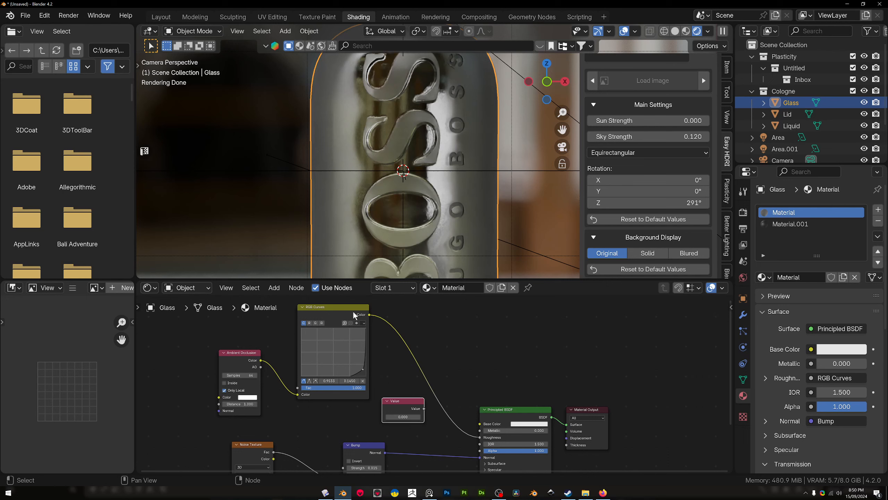
left_click(397, 383)
left_click(347, 310)
right_click_drag(345, 308, 399, 400, "alt")
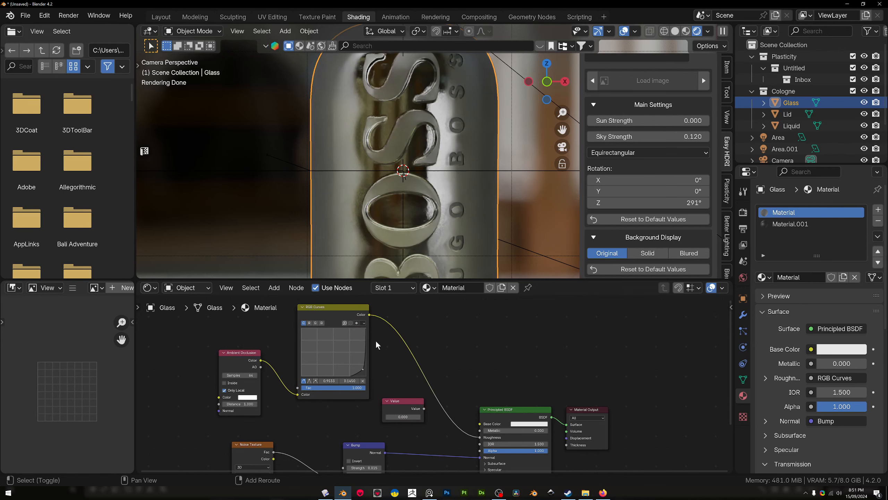
scroll(376, 342, "down", 1)
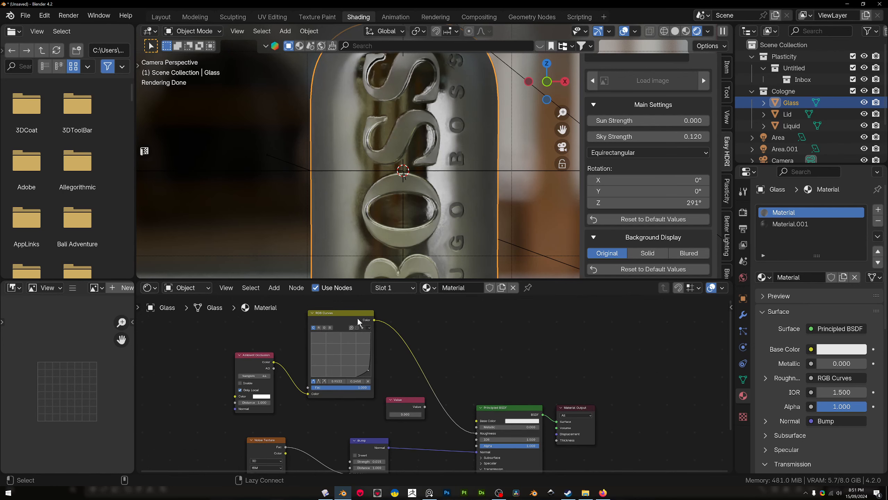
left_click_drag(357, 318, 382, 356, "alt")
scroll(385, 355, "down", 2)
middle_click_drag(386, 354, 385, 305)
left_click_drag(390, 319, 377, 388)
middle_click_drag(377, 389, 363, 374)
left_click(399, 406)
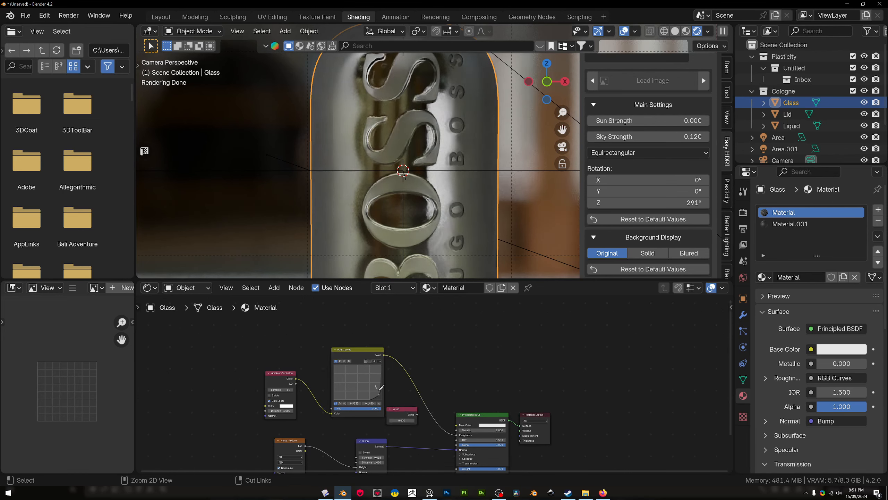
right_click_drag(377, 390, 395, 412, "alt")
right_click_drag(376, 388, 394, 417, "ctrl+shift")
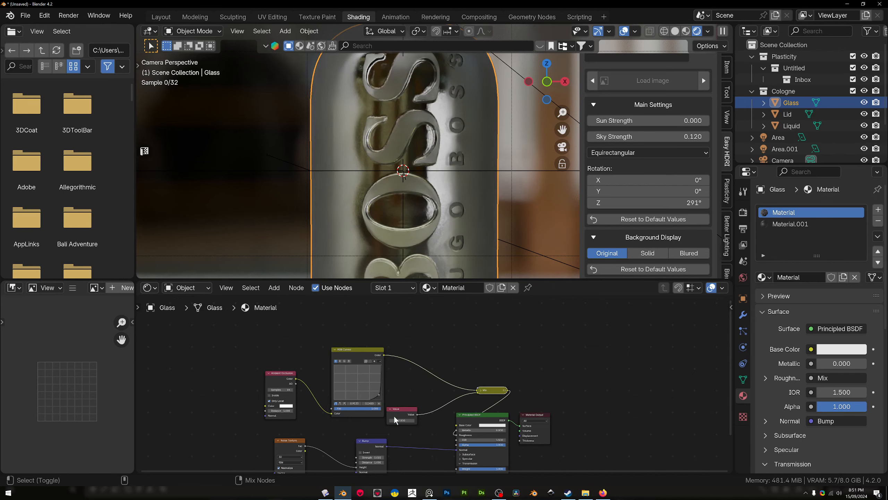
Place the Mix node beside the Principled BSDF, expand it, and set its blending mode to Multiply.
middle_click_drag(478, 392, 433, 358)
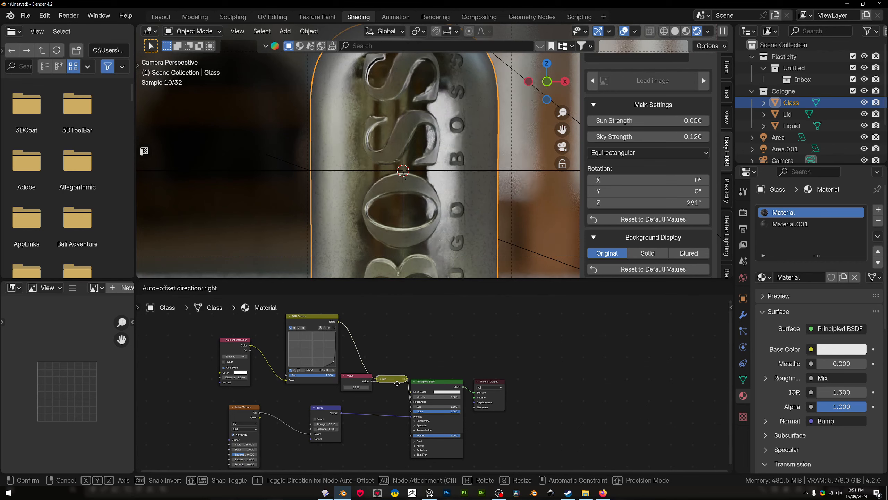
scroll(369, 397, "up", 5)
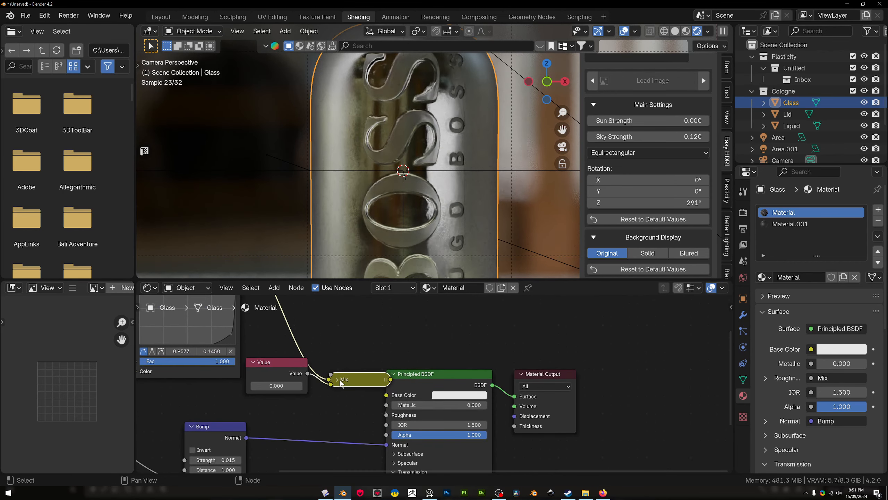
left_click(338, 380)
middle_click_drag(351, 408, 327, 351)
left_click(326, 358)
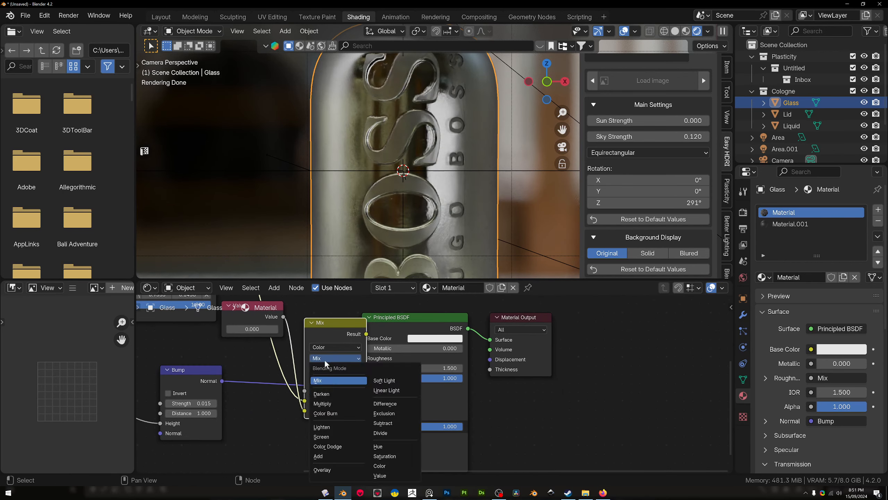
left_click(330, 405)
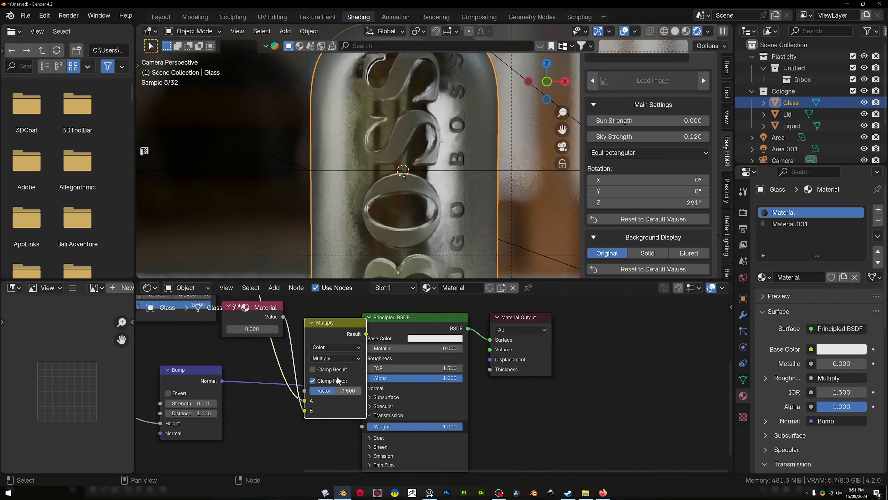
Delete the color Multiply mix node and add a Math node between the Value node and the Principled BSDF.
key("x")
key("shift+a")
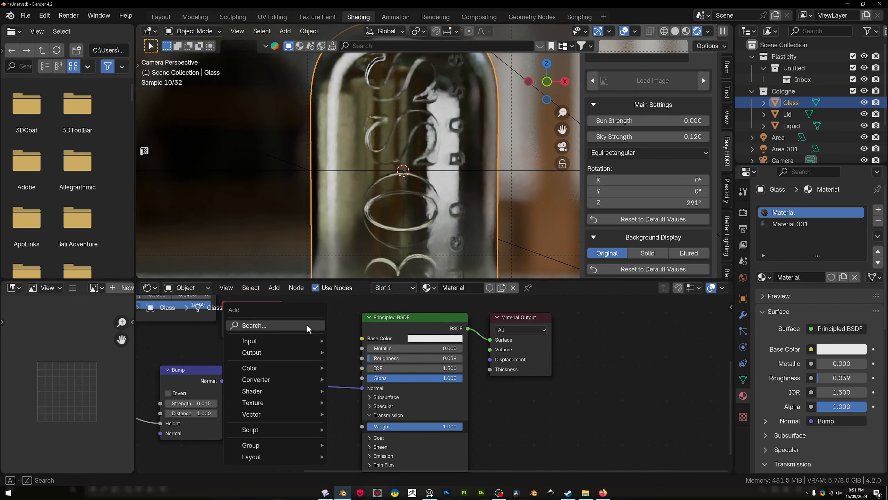
type("math")
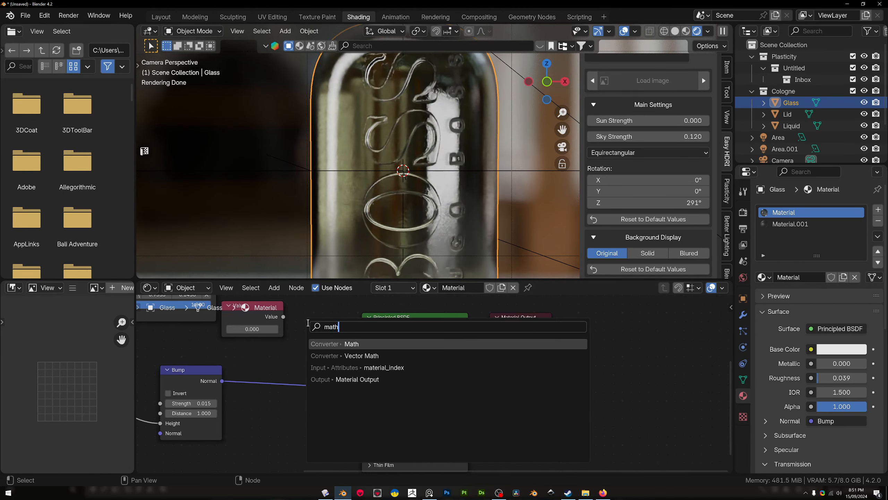
key("Return")
left_click(297, 394)
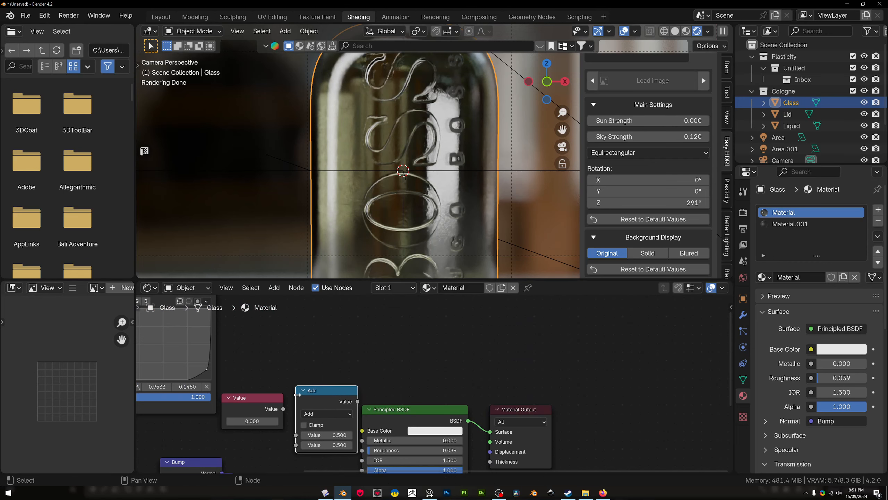
Multiply the RGB Curves output by the Value node in the Math node and feed the result into the Principled BSDF's Roughness.
scroll(297, 394, "down", 2)
left_click_drag(295, 316, 352, 429)
left_click(374, 407)
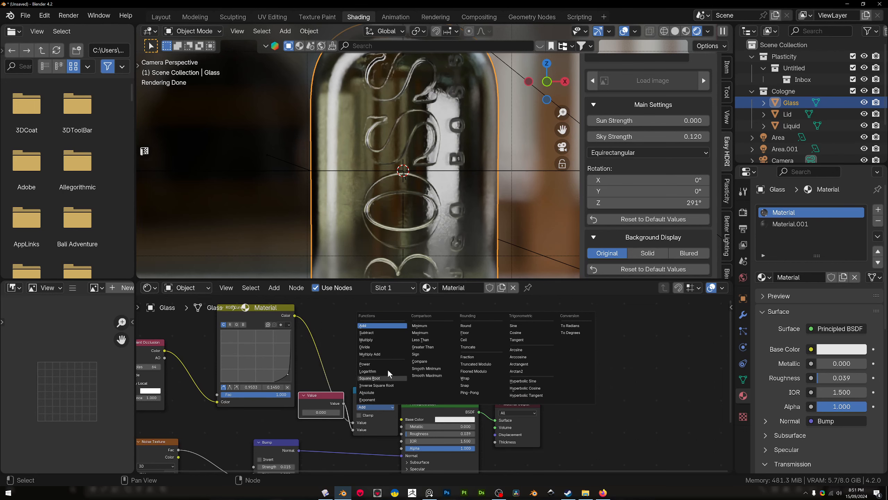
left_click(390, 339)
scroll(397, 370, "down", 1)
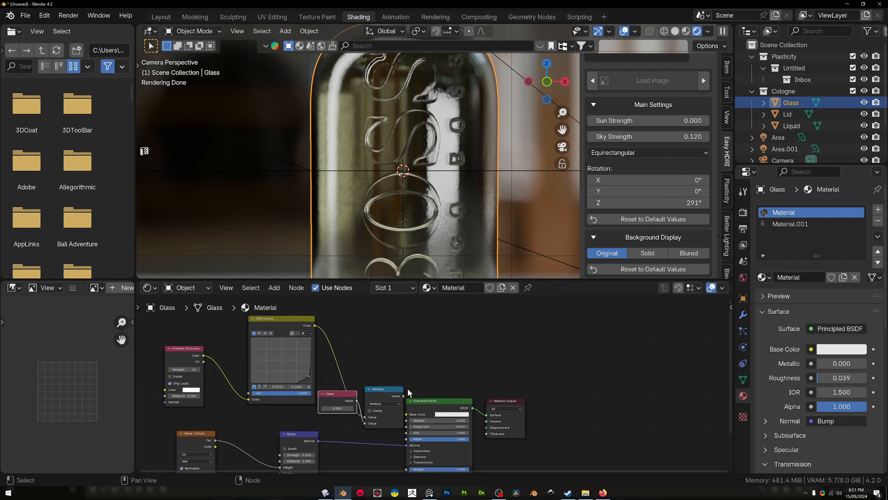
left_click_drag(404, 398, 406, 426)
Preview the Multiply output, try a much higher number in the Value node, and switch back to the Principled BSDF.
scroll(435, 217, "down", 5)
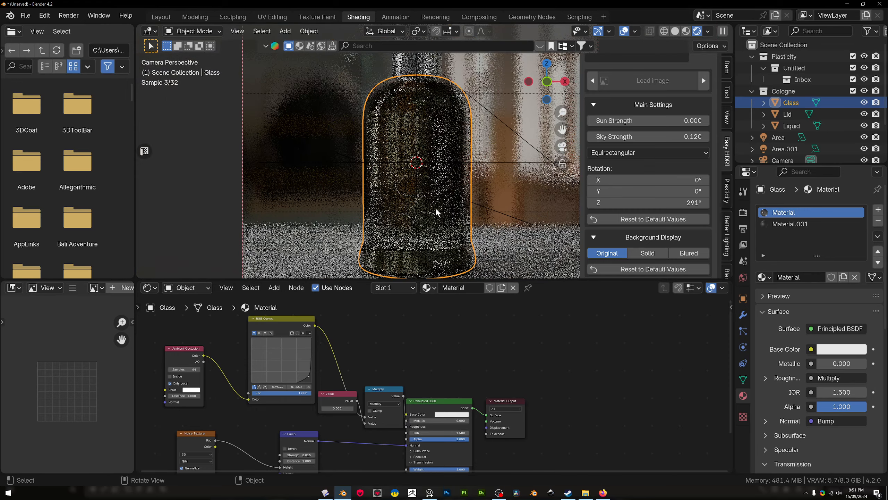
scroll(408, 111, "up", 8)
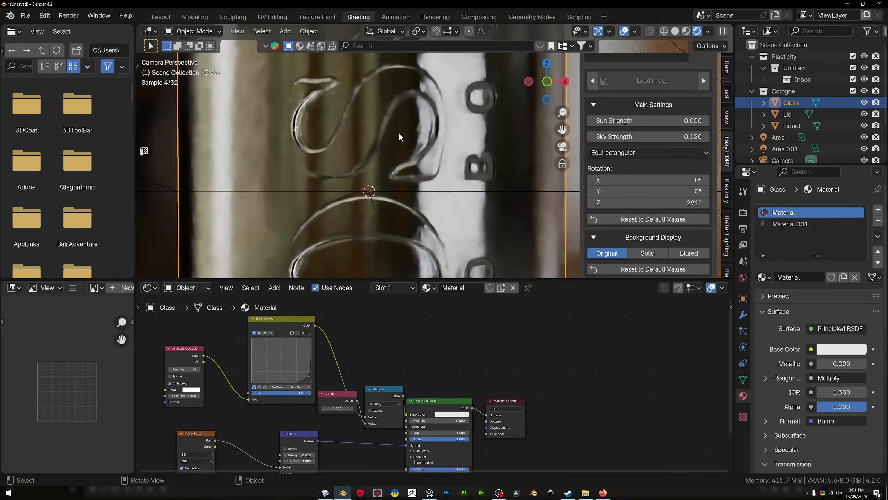
left_click(389, 392, "ctrl+shift")
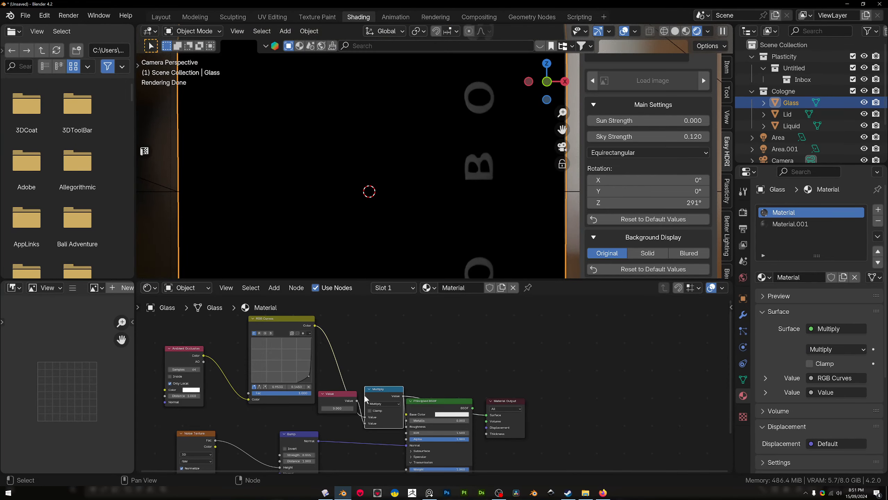
left_click_drag(351, 399, 360, 423)
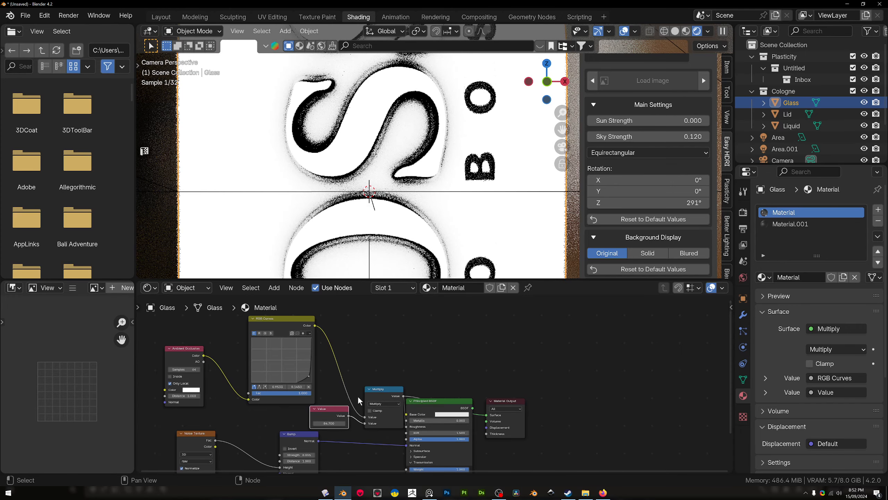
left_click(431, 400, "ctrl+shift")
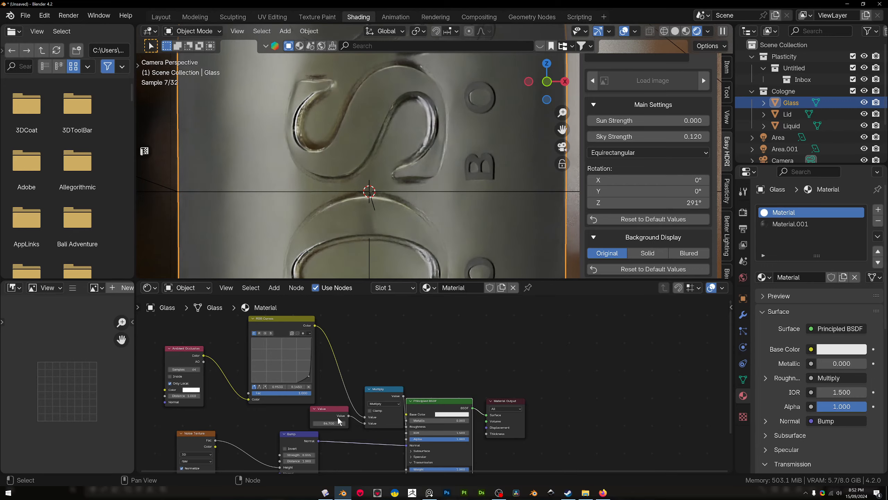
Set the Value node to -5 and preview the Multiply output on the bottle's lettering.
double_click(329, 423)
type("-5")
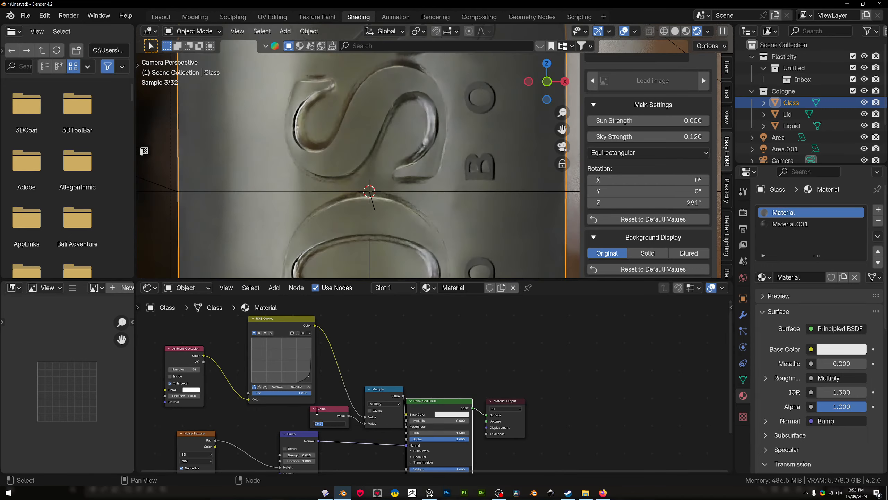
key("Return")
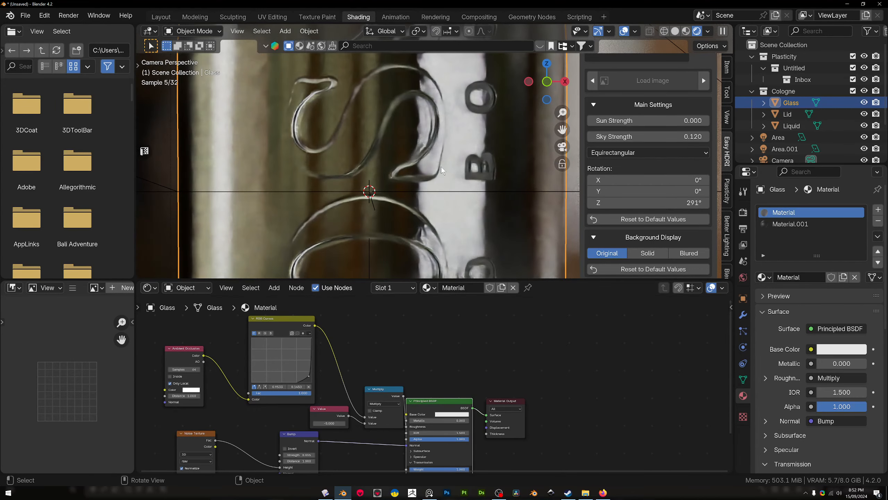
scroll(426, 202, "down", 1)
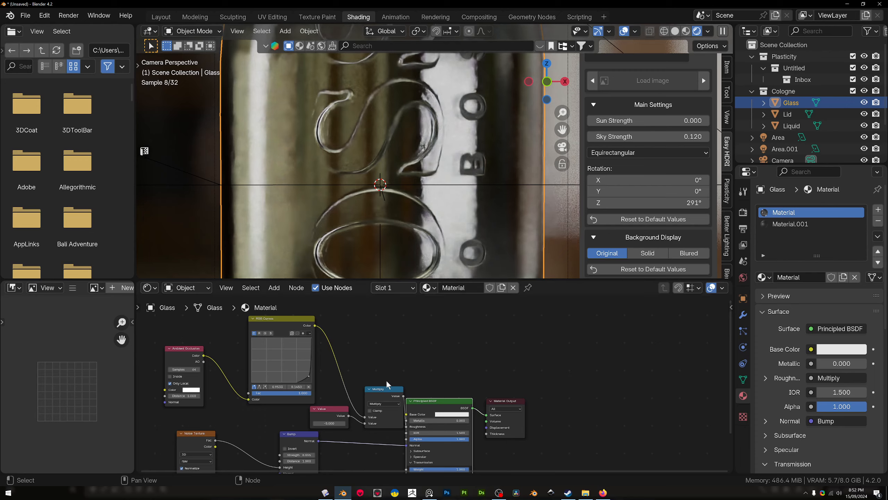
left_click(384, 392, "ctrl+shift")
scroll(389, 231, "down", 2)
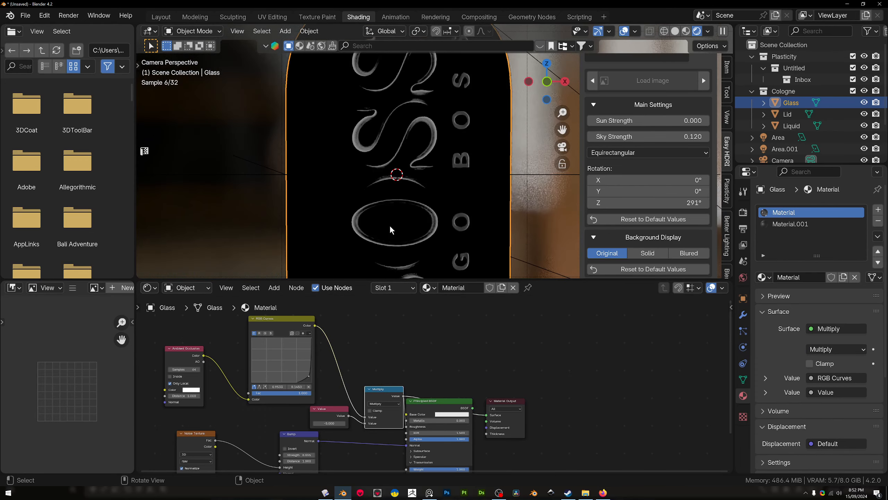
scroll(415, 196, "down", 1)
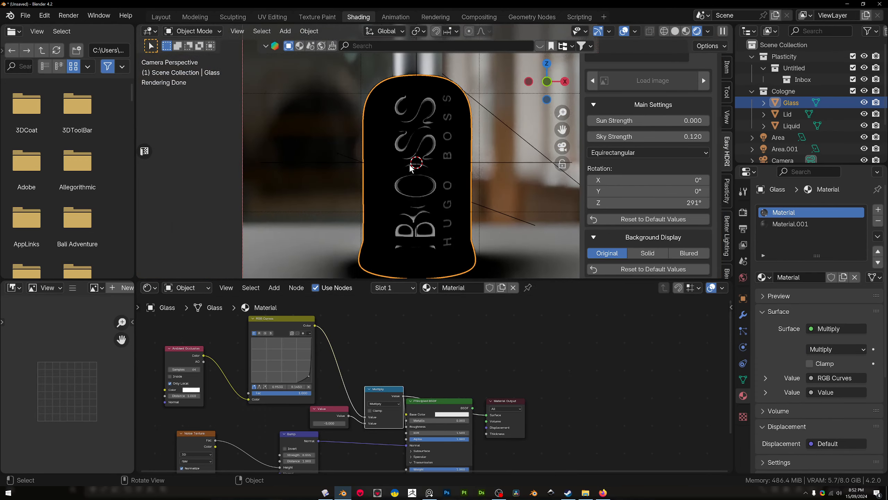
scroll(409, 167, "up", 2)
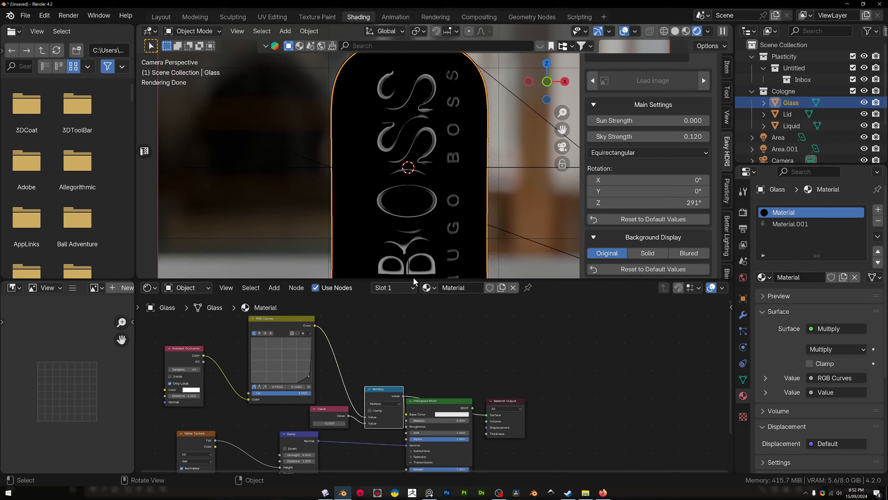
Switch the glass preview back to the Principled BSDF and inspect the bottle from the front.
scroll(407, 302, "up", 1)
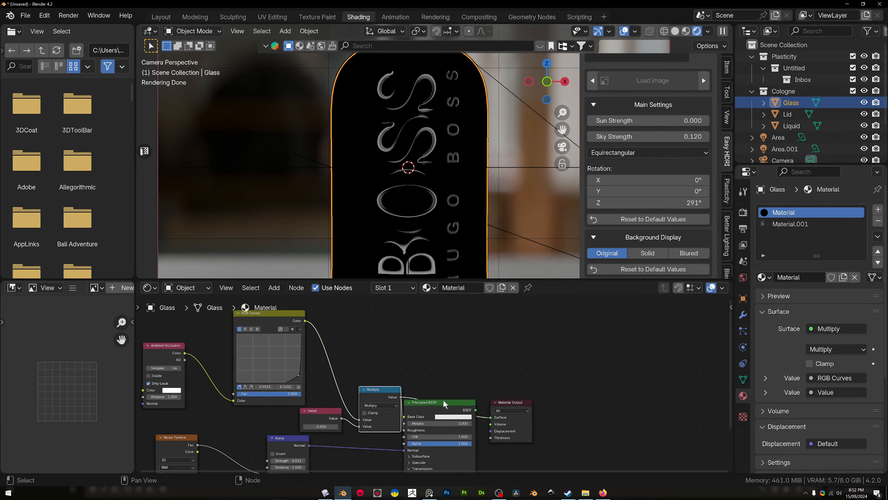
middle_click_drag(438, 147, 414, 133)
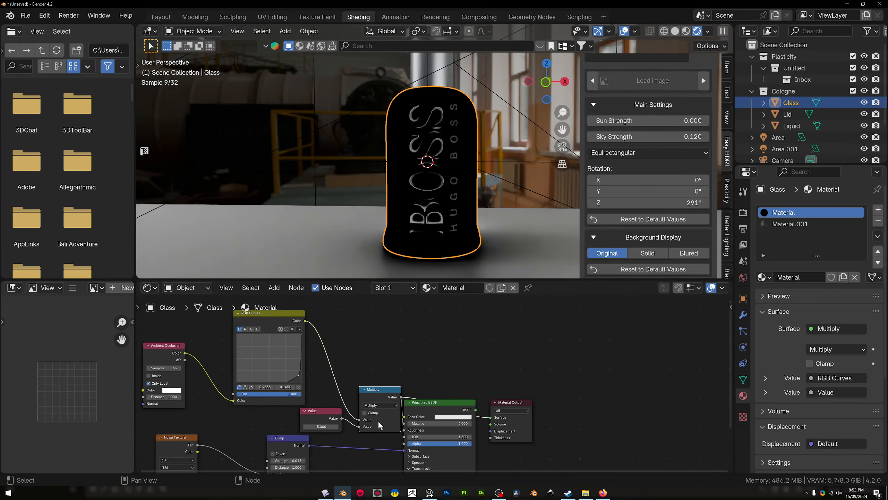
left_click(444, 405, "ctrl+shift")
scroll(428, 151, "up", 5)
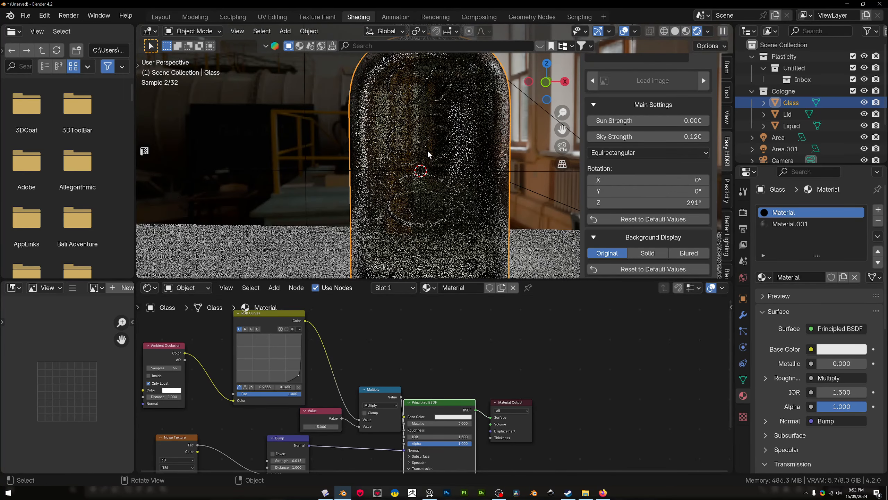
key("KP_1")
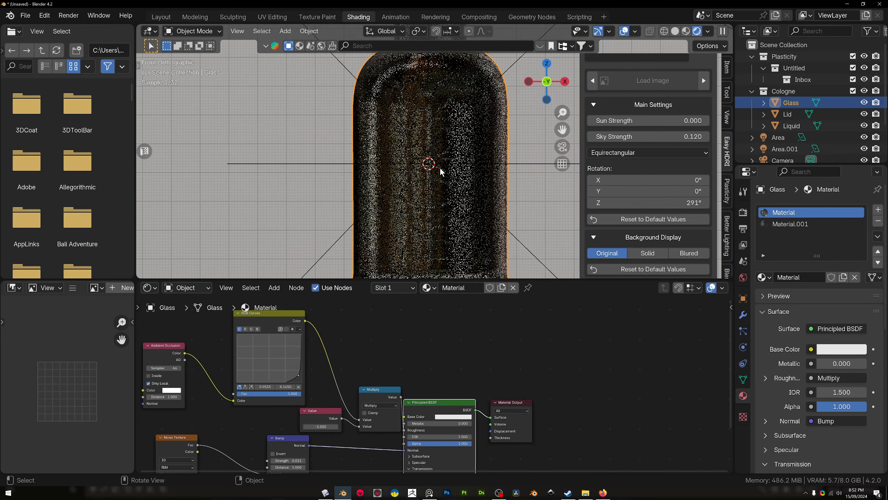
scroll(423, 225, "down", 6)
scroll(392, 402, "down", 1)
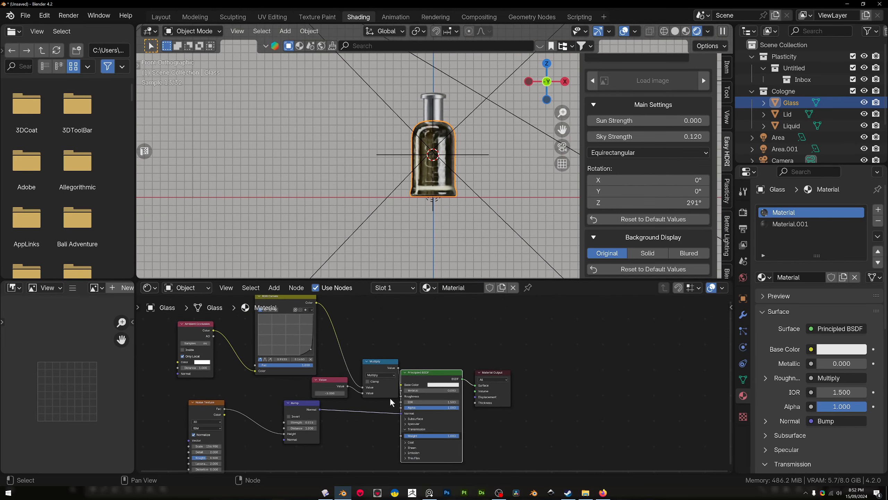
Move the Multiply node down beside the Principled BSDF and return to the camera view with the bottle deselected.
left_click_drag(385, 368, 380, 398)
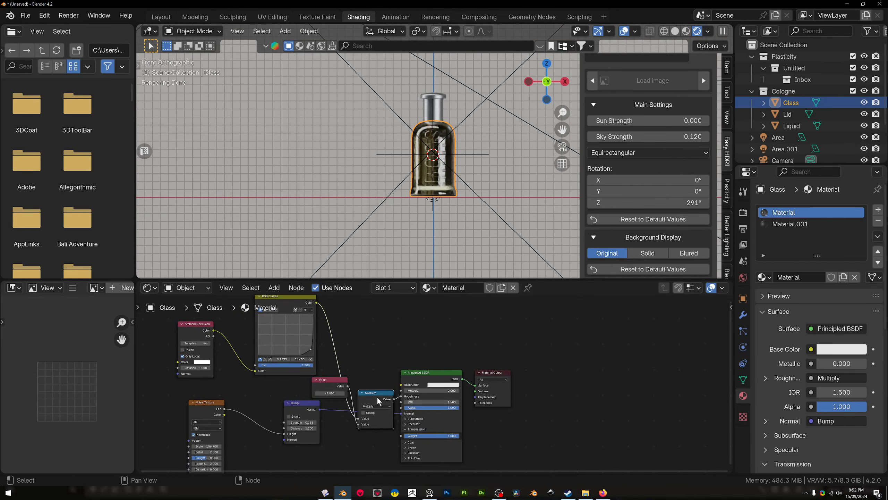
key("KP_0")
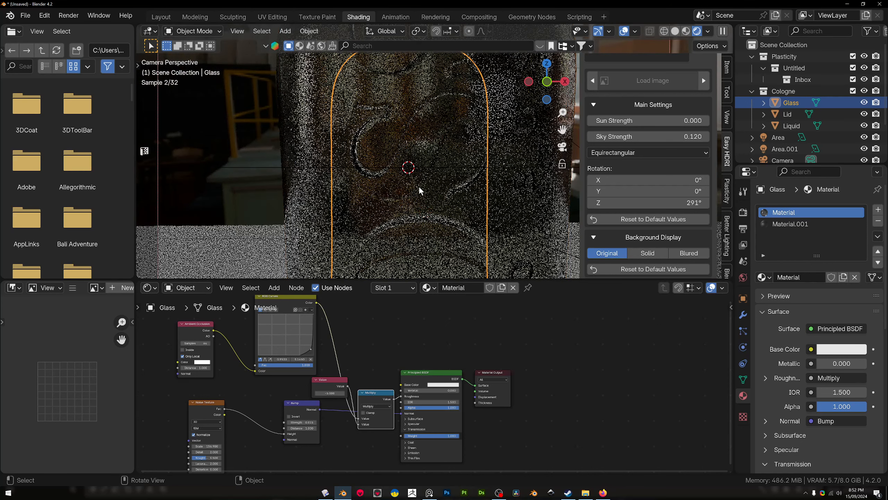
left_click(521, 152)
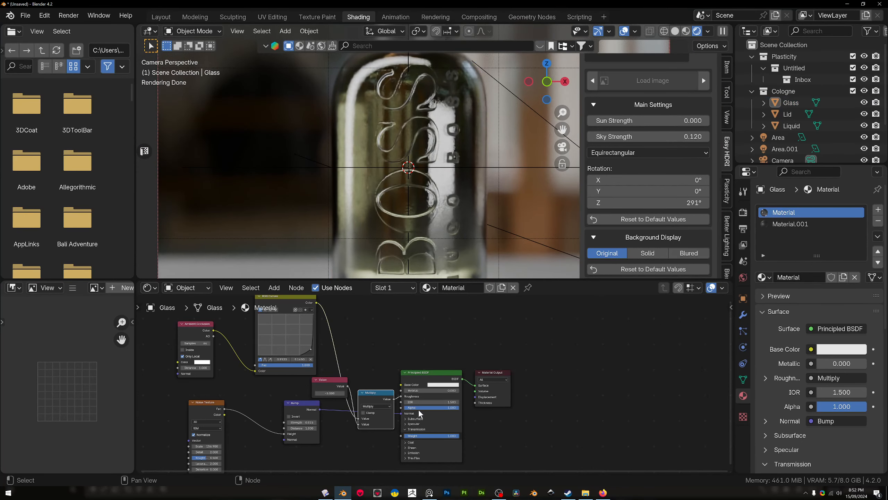
mouse_move(401, 397)
left_mouse_down()
mouse_move(393, 396)
mouse_move(400, 397)
left_mouse_up()
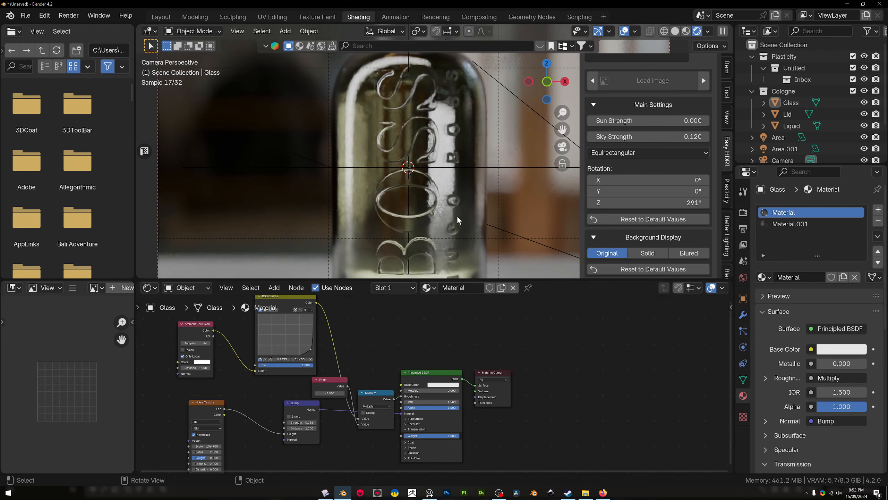
Assign Material.001 to the selected small lettering faces of the Glass object.
left_click(466, 157)
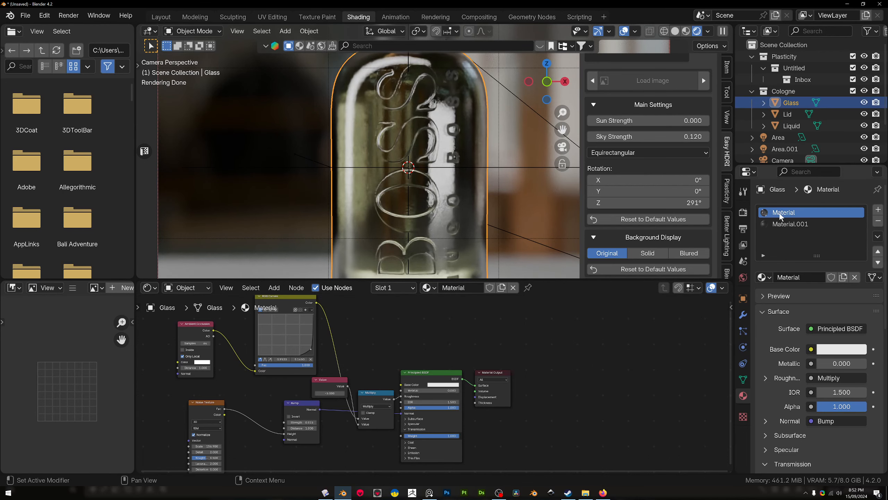
left_click(794, 224)
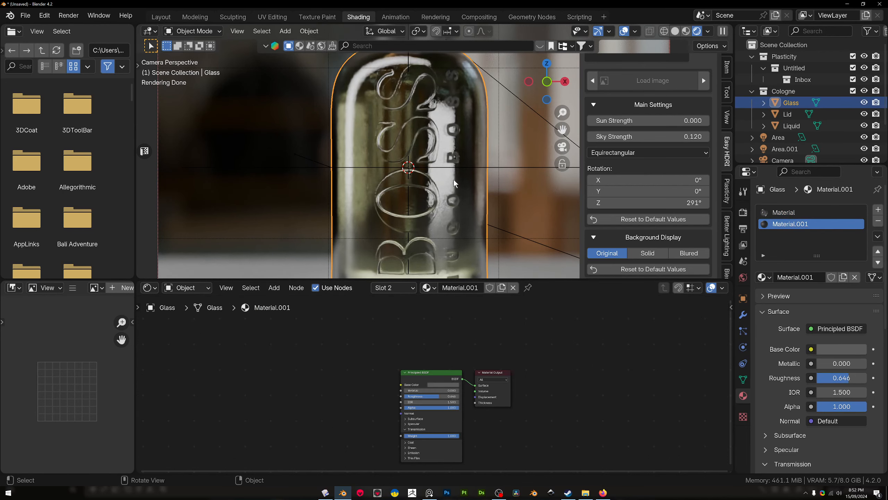
key("Tab")
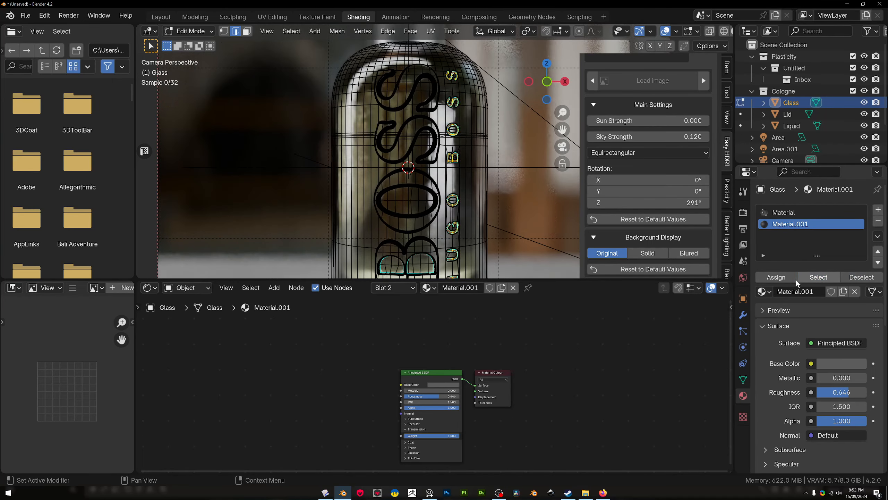
left_click(785, 279)
key("Tab")
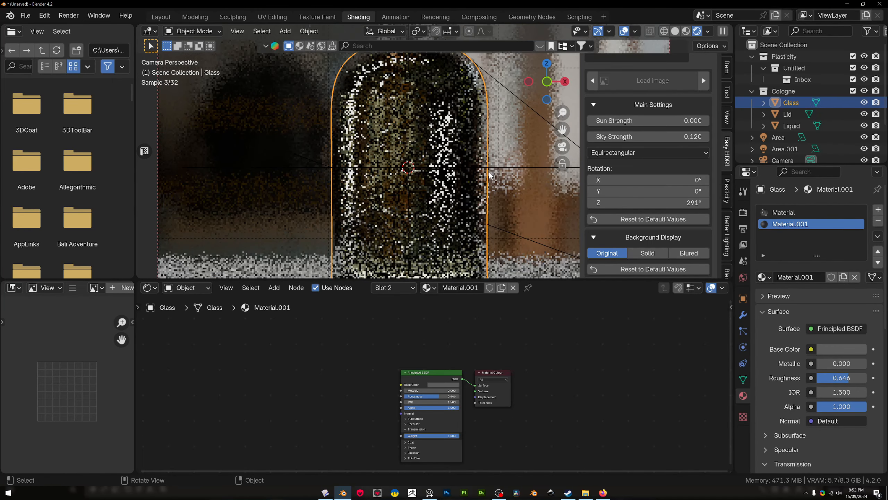
Add a Gradient Texture node ahead of the Principled BSDF in Material.001.
key("g")
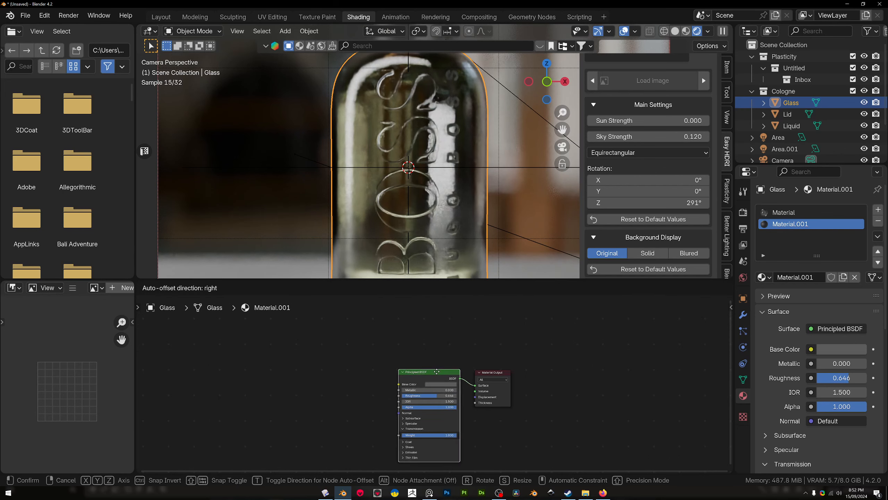
left_click(308, 359)
key("shift+a")
type("gr")
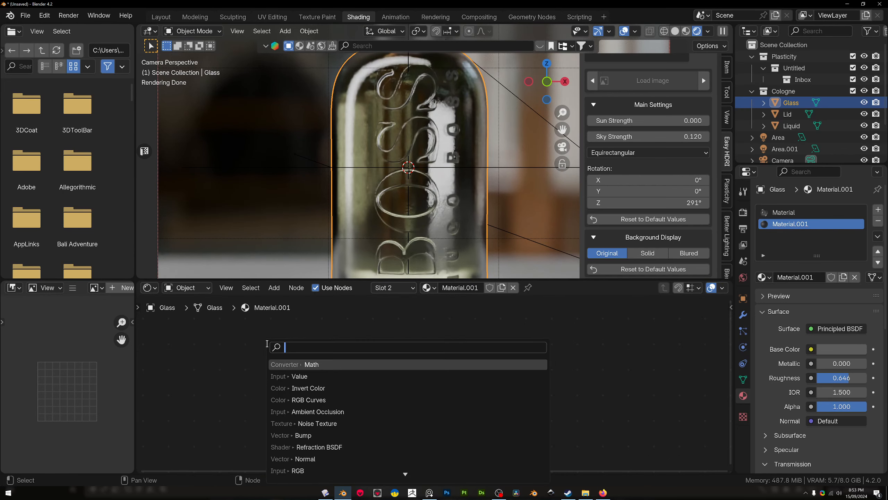
type("a")
key("Return")
left_click(304, 365)
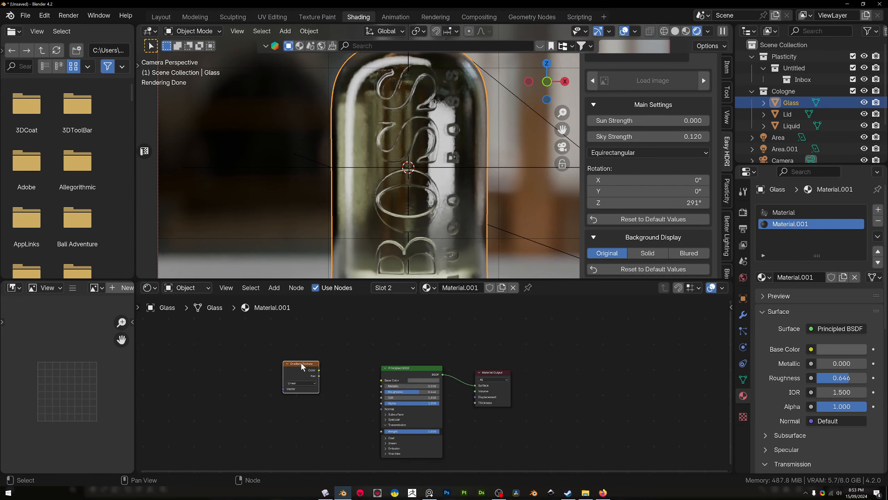
Preview the Gradient Texture's Color output on the bottle's small lettering.
scroll(408, 341, "up", 2)
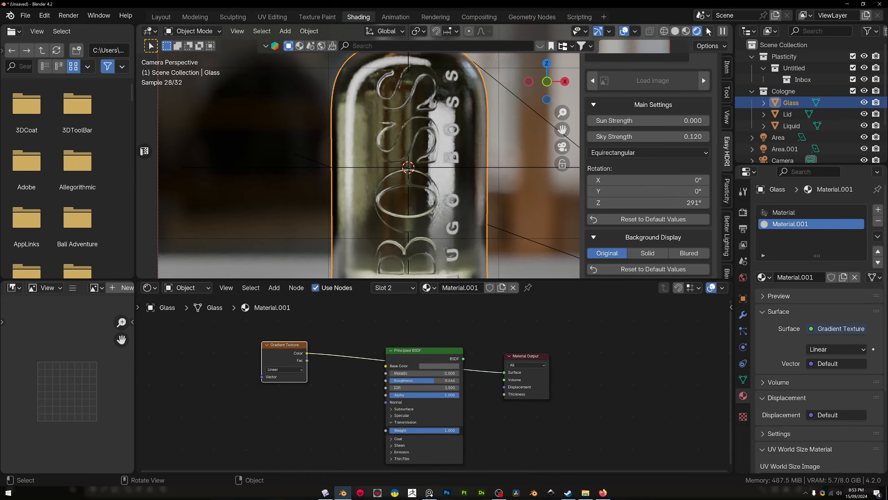
scroll(444, 255, "up", 2)
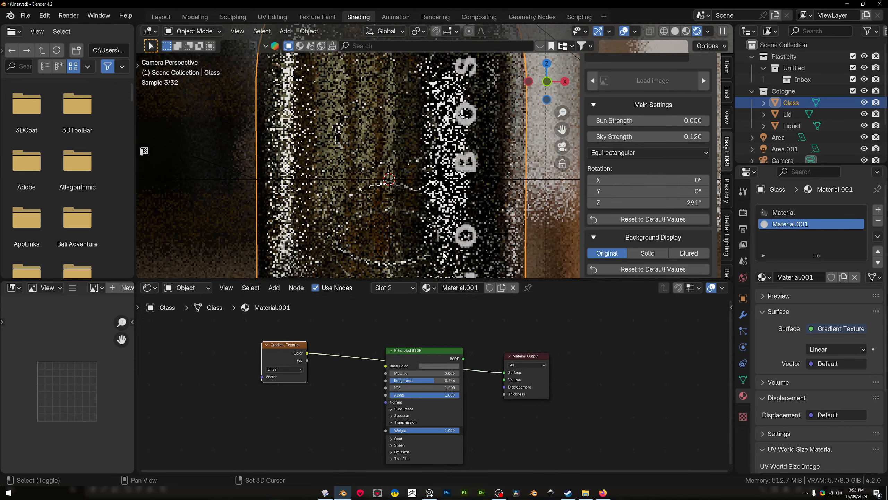
middle_click_drag(444, 254, 429, 210, "shift")
scroll(429, 210, "down", 4)
scroll(447, 214, "up", 2)
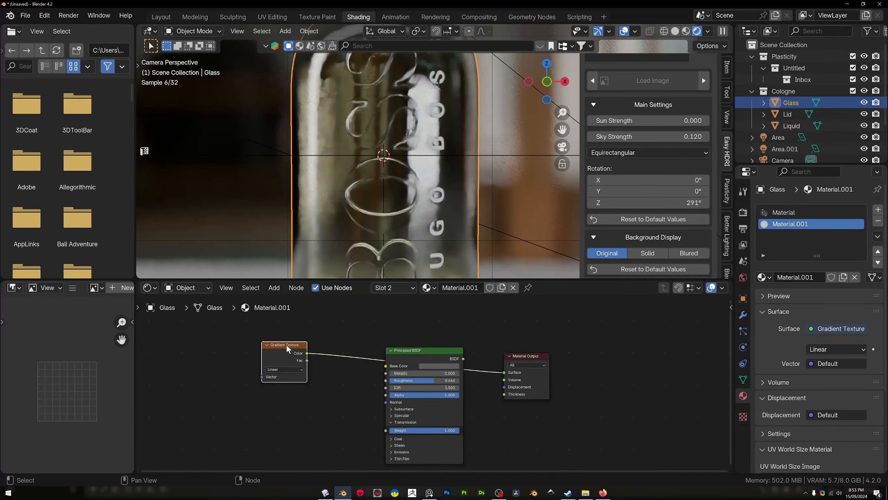
Move the Gradient Texture node farther from the shader and add linked Texture Coordinate and Mapping nodes to it.
left_click_drag(287, 349, 217, 357)
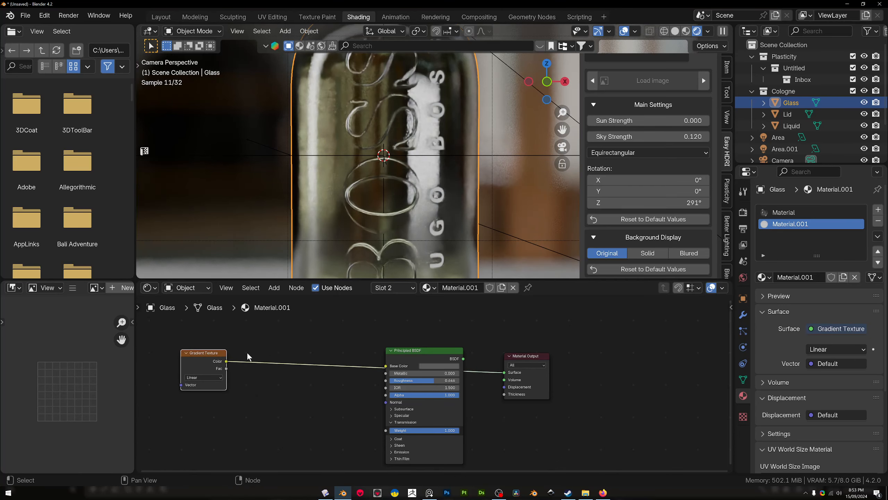
key("ctrl+t")
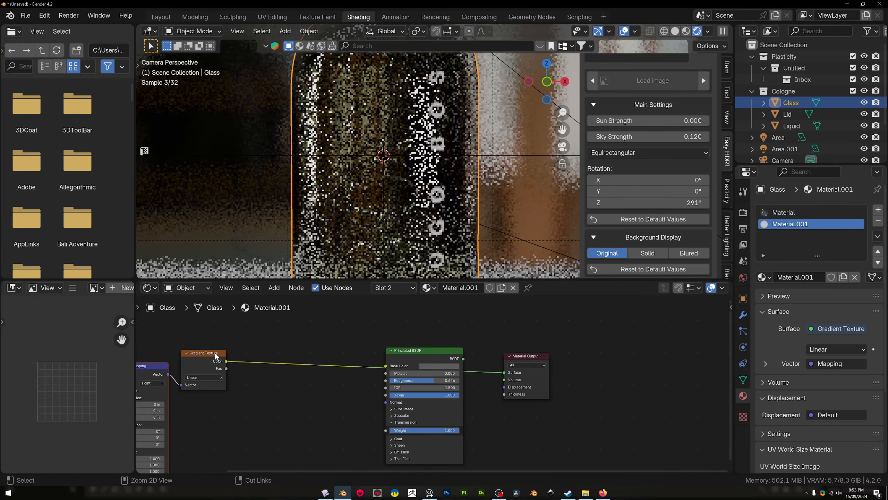
scroll(282, 404, "up", 1)
middle_click_drag(292, 396, 398, 378)
scroll(398, 378, "up", 1)
scroll(398, 378, "down", 1)
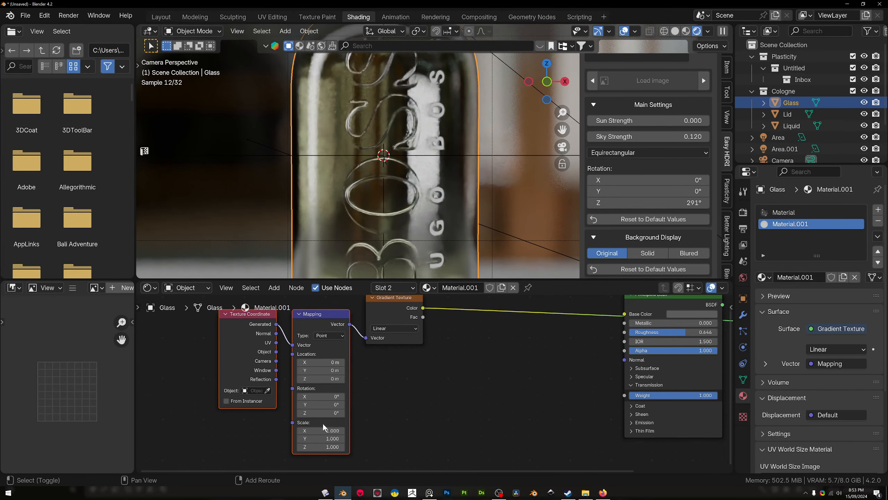
middle_click_drag(319, 415, 338, 420)
Try a Z location of 10 m in the Mapping node and undo it.
left_click_drag(345, 439, 346, 451)
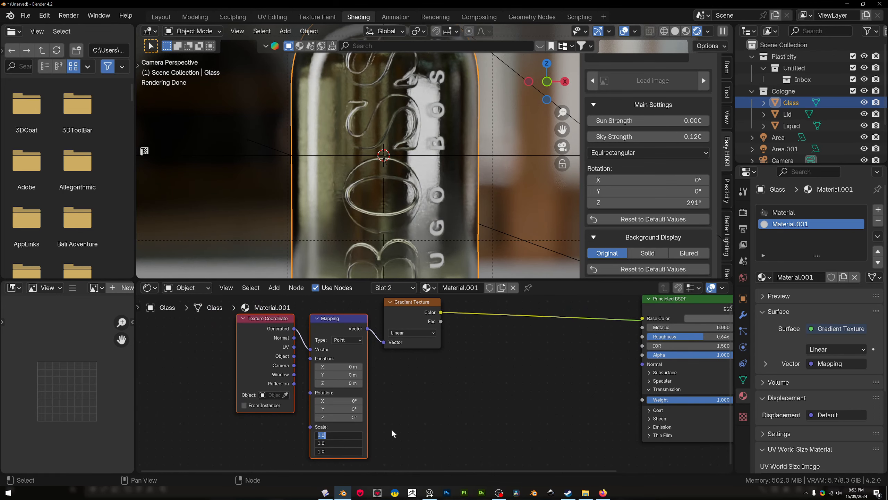
key("Return")
mouse_move(339, 374)
left_mouse_down()
mouse_move(357, 375)
mouse_move(353, 382)
left_mouse_up()
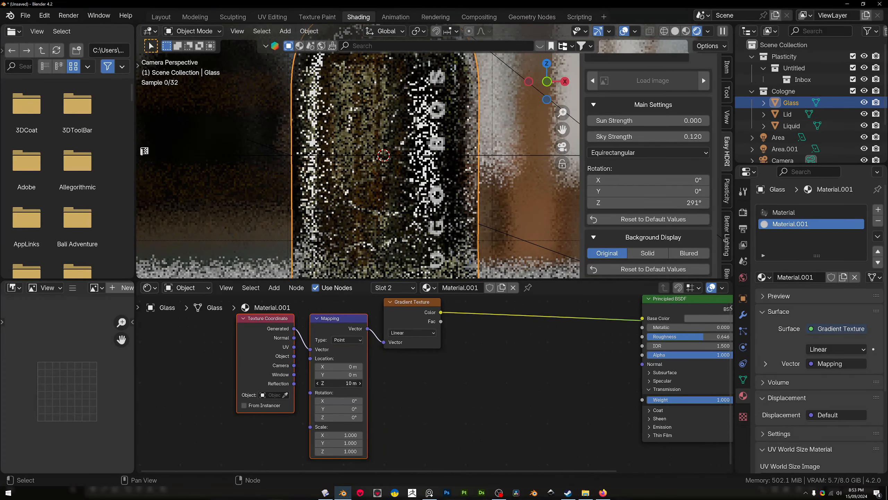
key("ctrl+z")
key("ctrl+z")
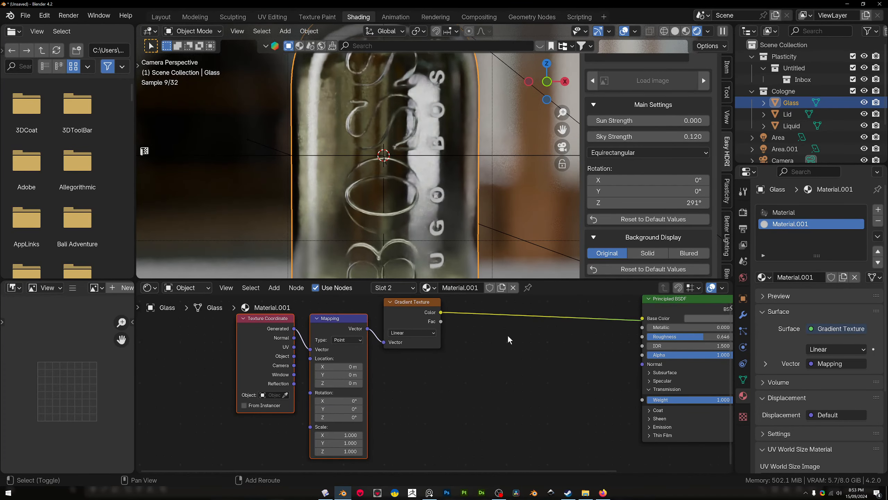
Insert a Color Ramp node on the link after the Gradient Texture.
key("shift+a")
left_click(508, 335)
type("col")
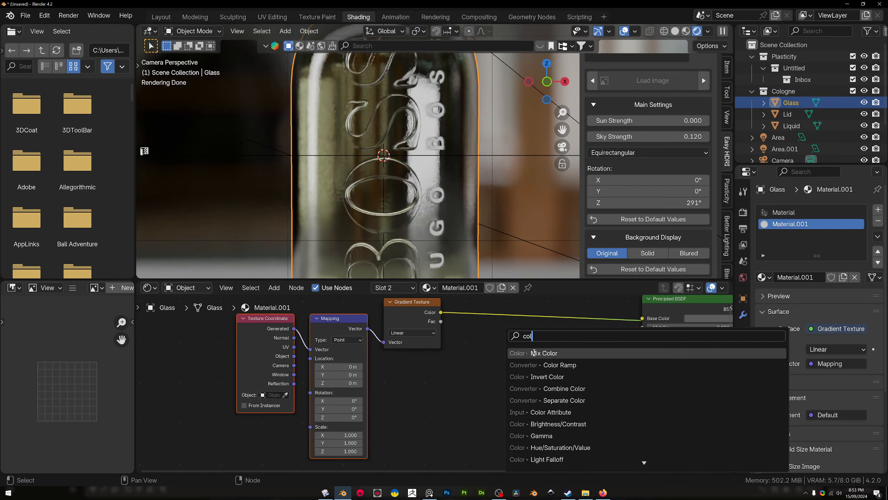
left_click(548, 364)
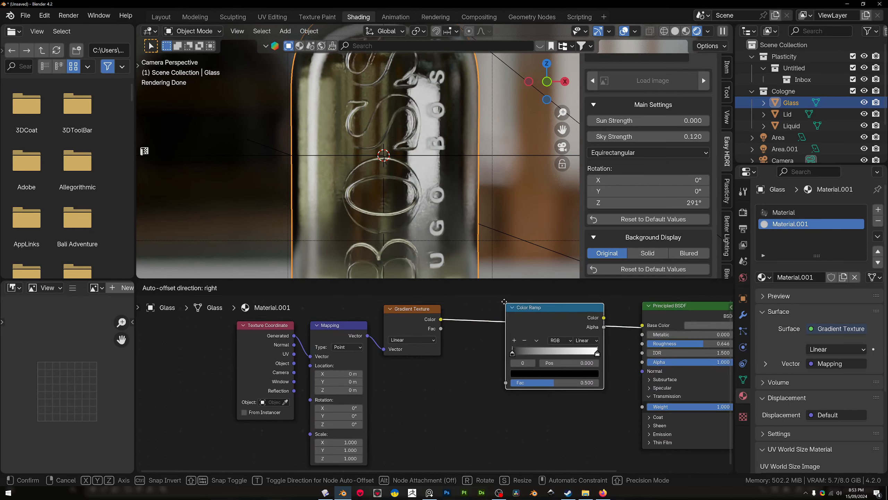
left_click(492, 302)
Move the Color Ramp's black stop to position 0.616 and check the gradient on the small lettering.
middle_click_drag(405, 392, 375, 425)
left_click_drag(501, 337, 567, 345)
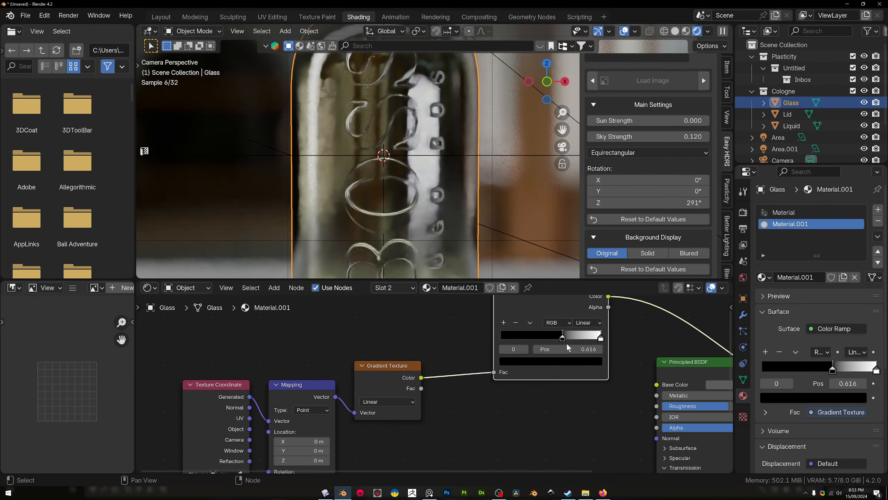
scroll(434, 152, "up", 2)
scroll(433, 144, "up", 1)
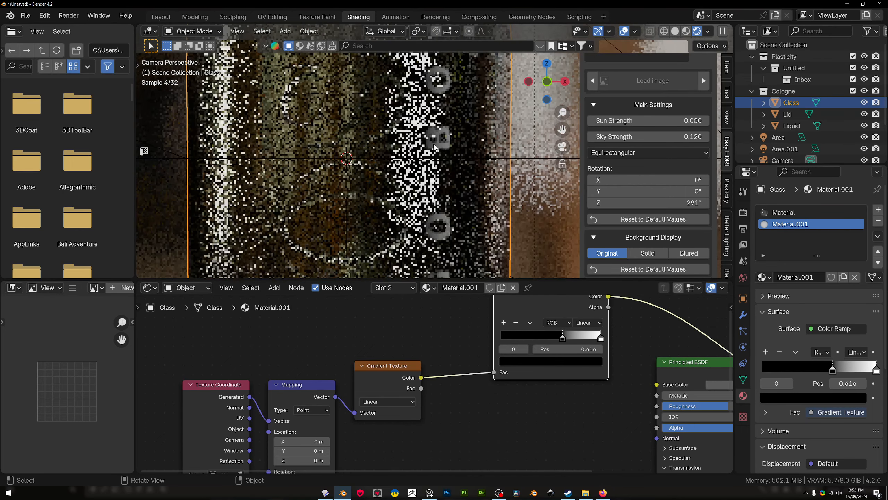
scroll(438, 142, "up", 1)
scroll(439, 143, "down", 5)
scroll(574, 382, "down", 2)
scroll(572, 383, "down", 1)
Connect the Color Ramp's Color output to the Principled BSDF's Base Color and preview the shader on the whole bottle.
middle_click_drag(570, 384, 456, 415)
left_click_drag(473, 340, 516, 410)
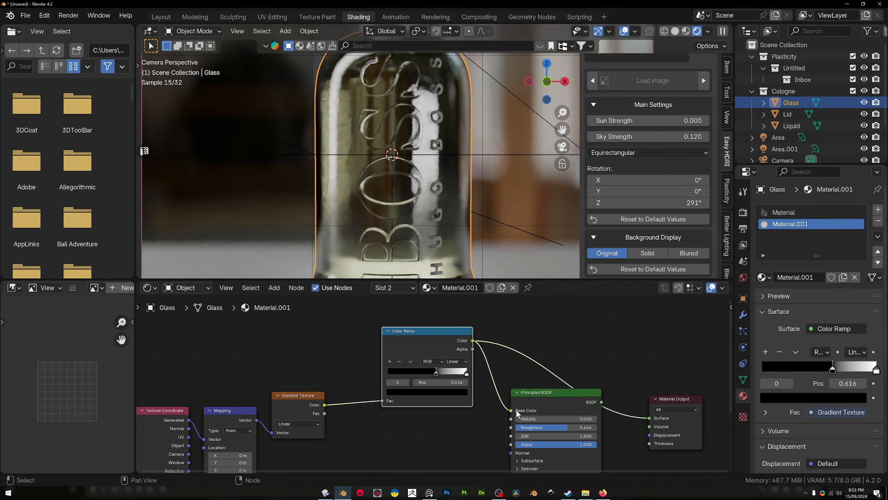
left_click(562, 404, "ctrl+shift")
scroll(458, 202, "down", 2)
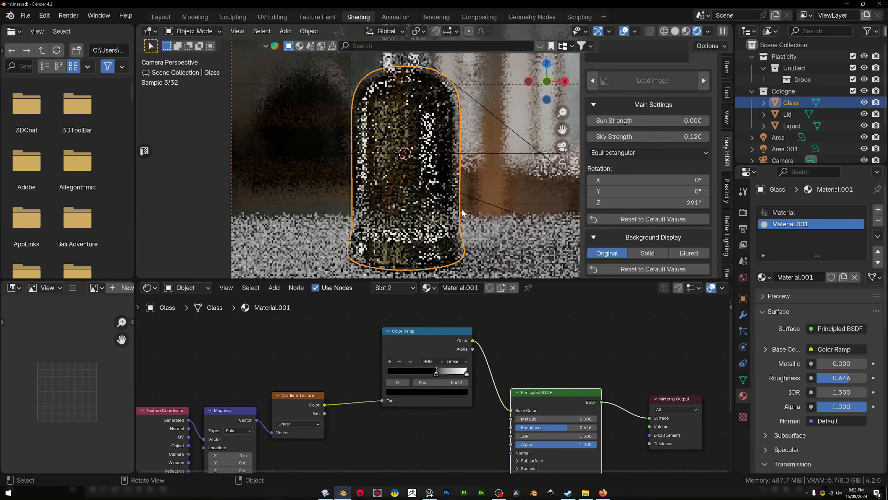
scroll(446, 189, "down", 3)
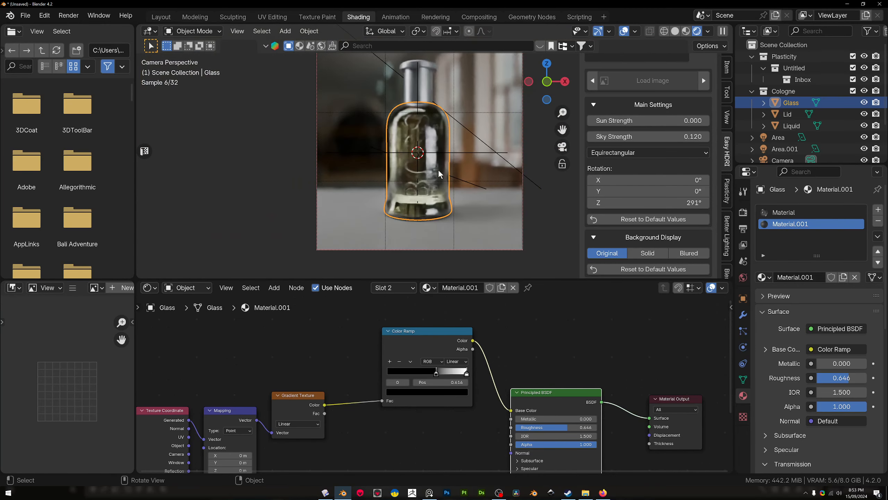
scroll(440, 153, "down", 3)
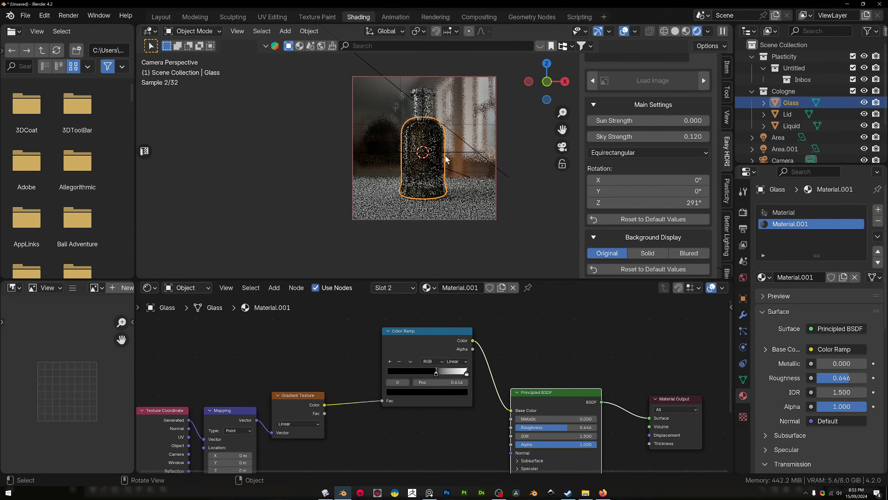
View the scene from directly above and select the square area light in front of the bottle.
left_click(464, 151)
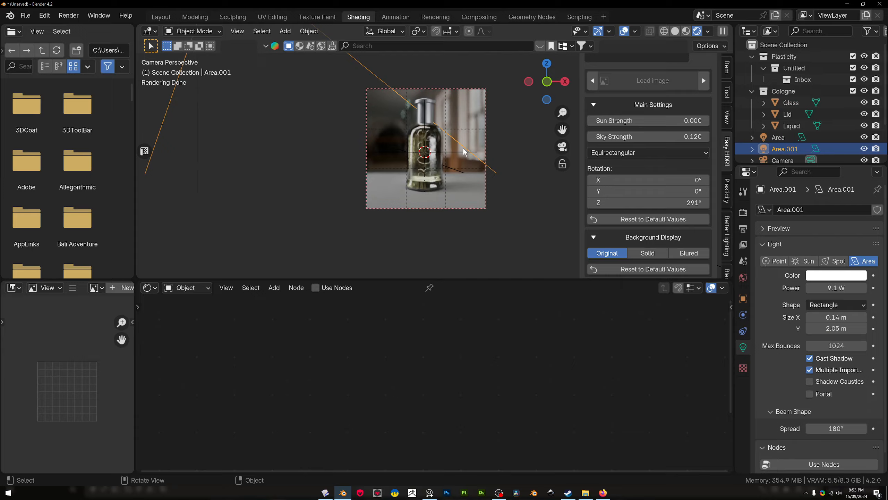
scroll(462, 148, "down", 1)
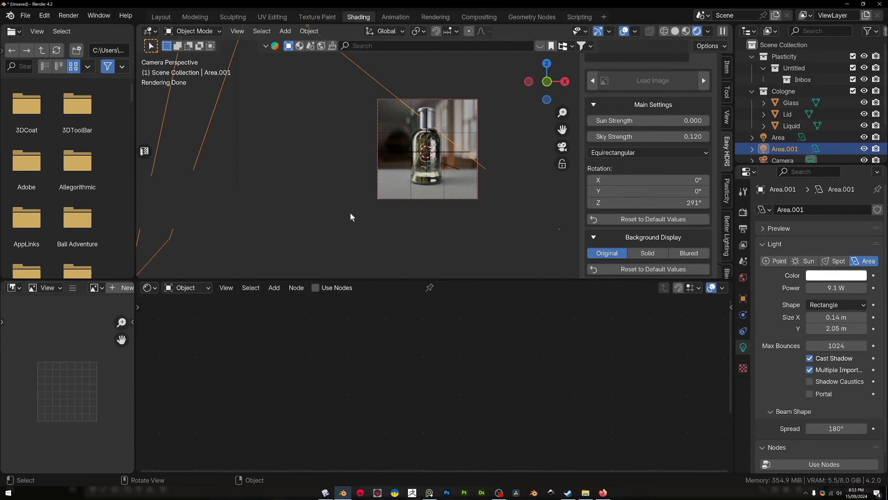
middle_click_drag(352, 217, 421, 242)
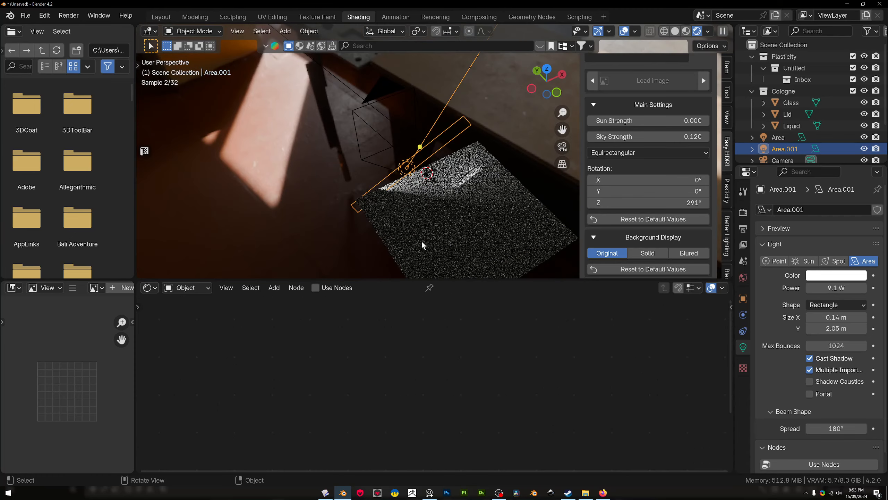
key("KP_7")
scroll(420, 241, "up", 3)
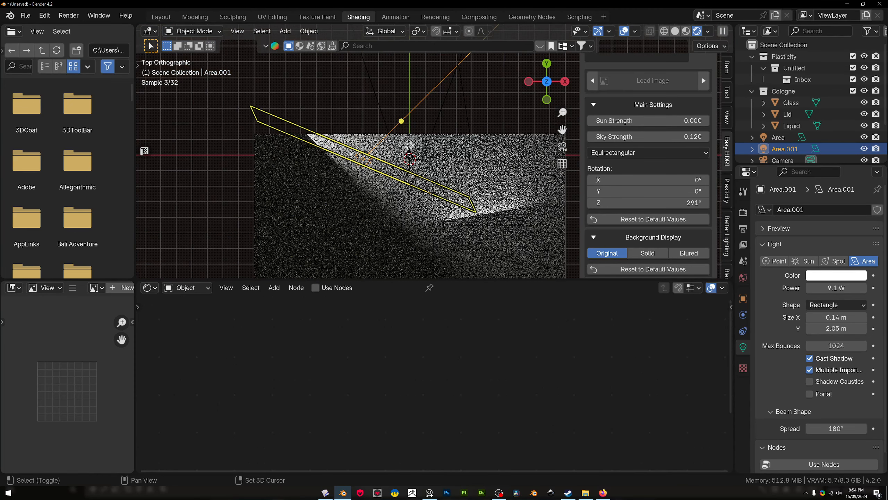
middle_click_drag(489, 220, 496, 193, "shift")
left_click(512, 185)
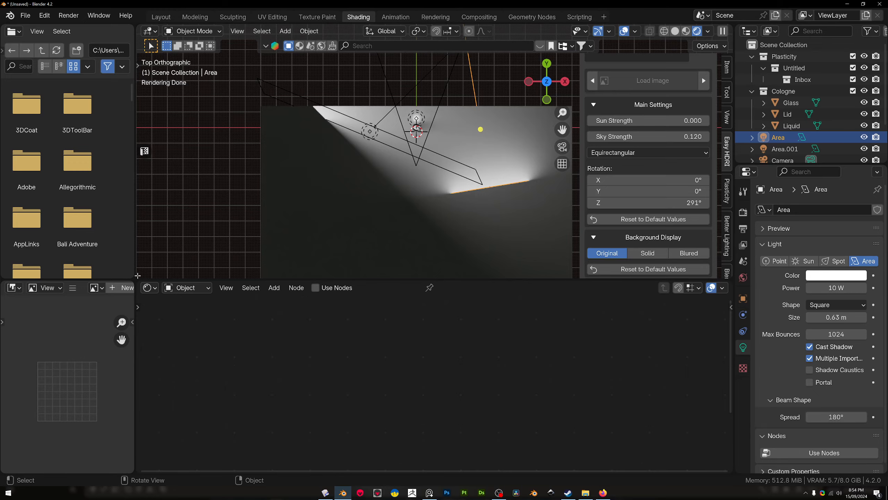
Split the 3D viewport in two and set the new one to a rendered camera view framing the bottle.
left_click_drag(138, 276, 380, 279)
key("KP_5")
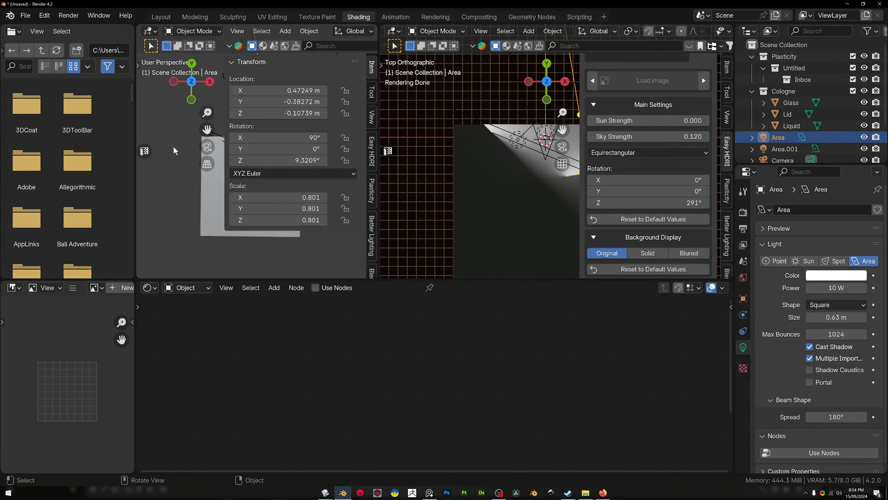
key("KP_0")
scroll(170, 137, "down", 5)
key("n")
key("n")
scroll(266, 31, "down", 10)
left_click(356, 32)
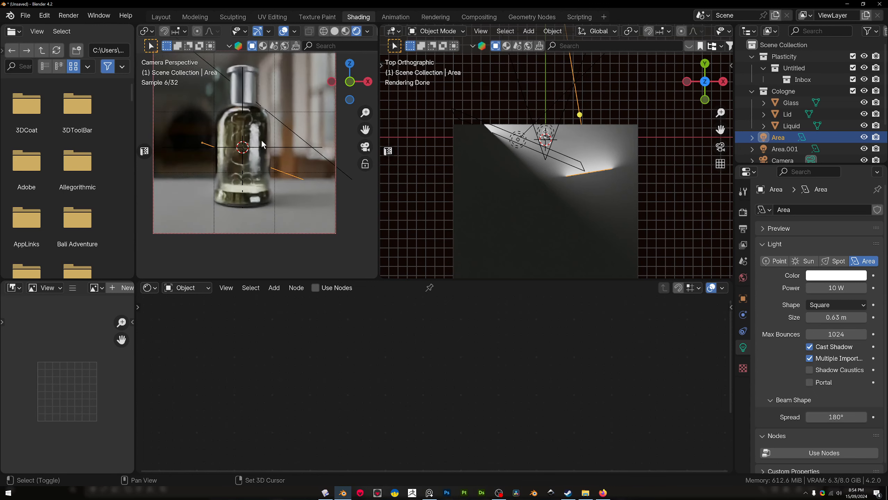
mouse_move(261, 147)
middle_mouse_down("shift")
mouse_move(269, 191)
mouse_move(272, 158)
middle_mouse_up("shift")
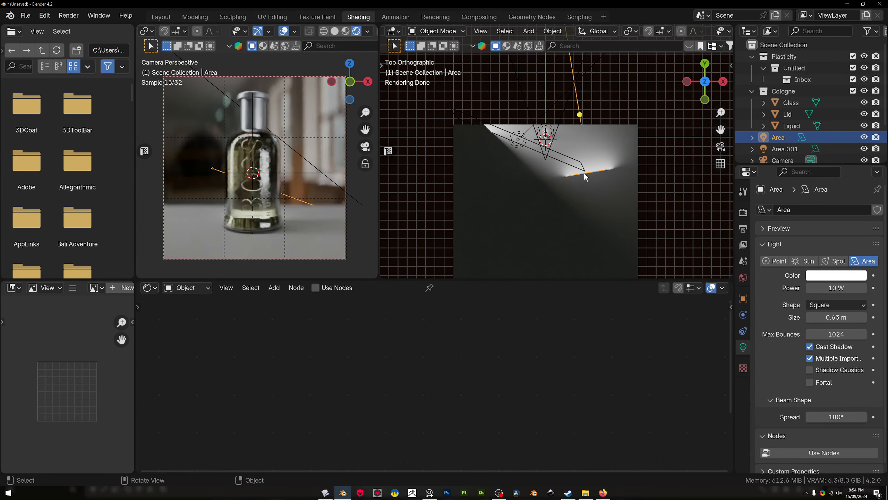
Move the square area light about 0.04 m along X and check the reflection on the bottle.
key("g")
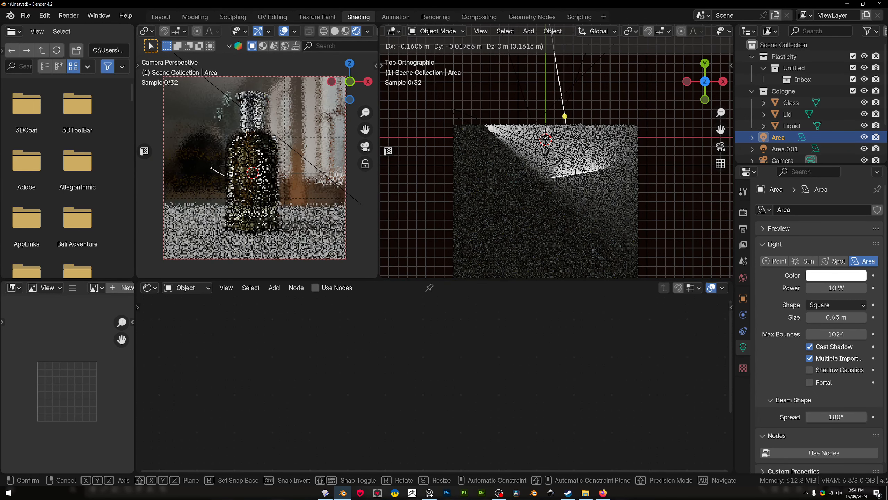
key("Return")
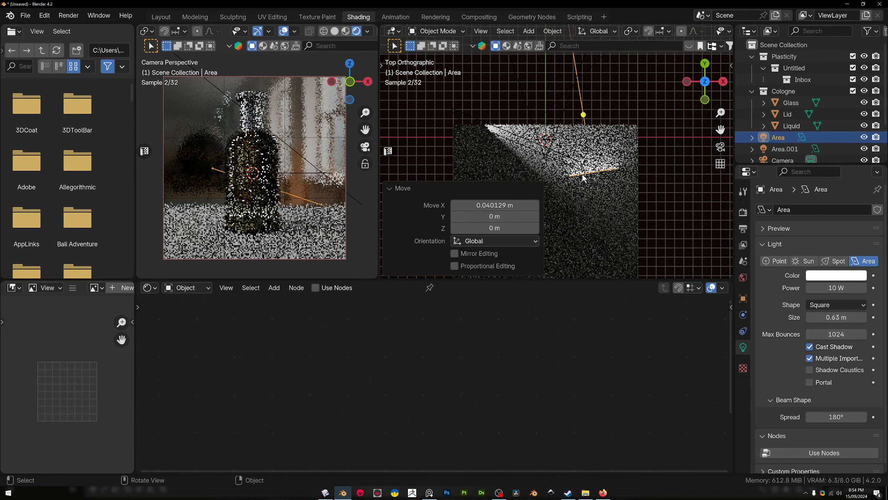
scroll(260, 180, "up", 3)
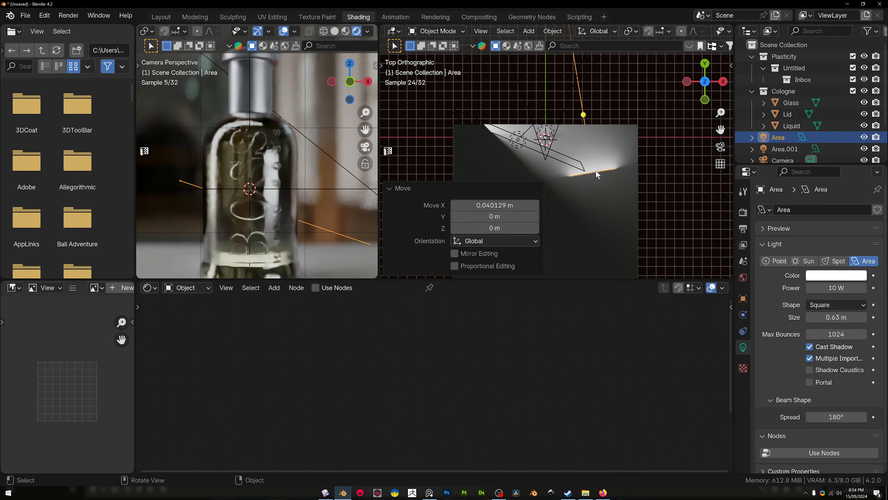
Rotate the square area light -48.2° in the top view and shift it about 0.085 m in X and 0.243 m in Y.
key("r")
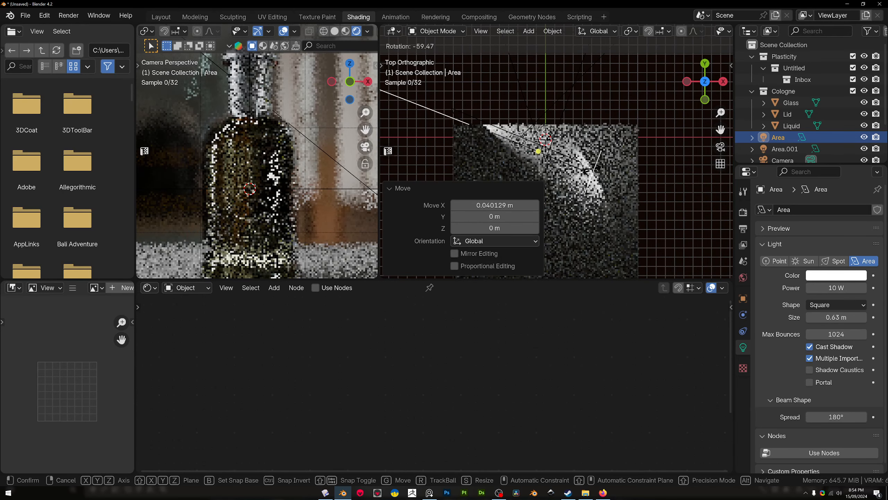
left_click(591, 169)
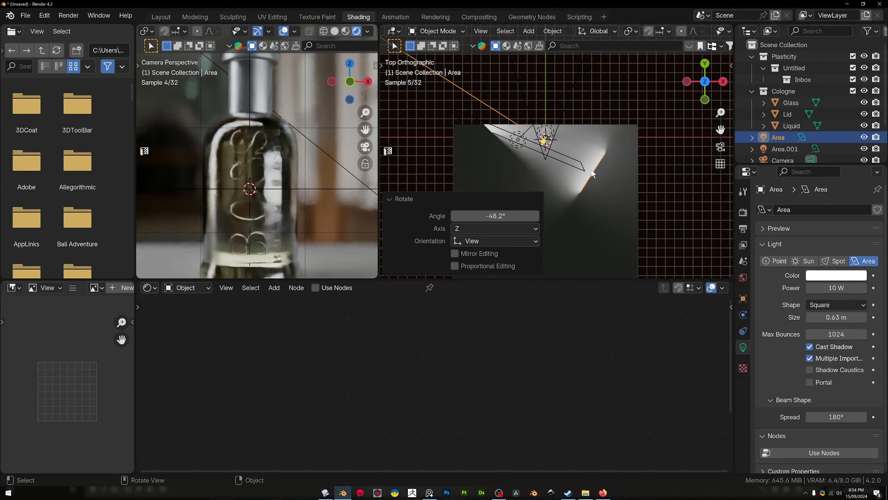
key("g")
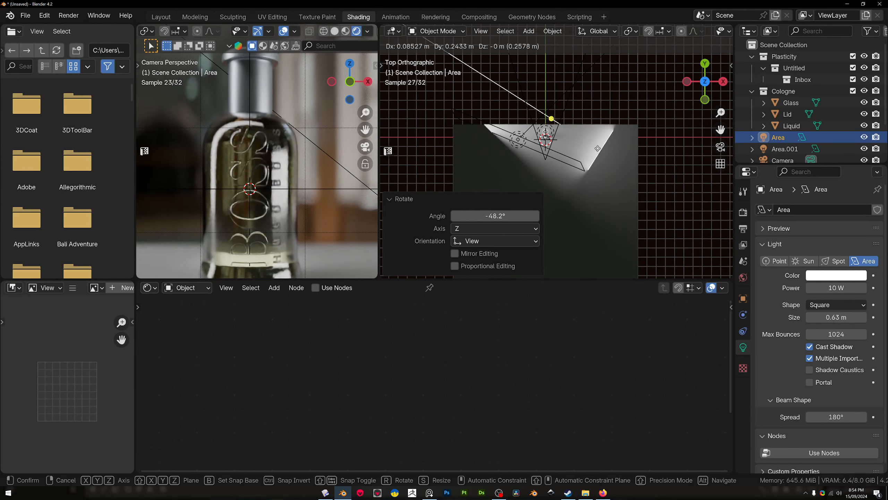
key("Escape")
Rotate the rectangular area light 18.3° in the top view and move it about -0.181 m in X and 0.148 m in Y.
left_click(517, 139)
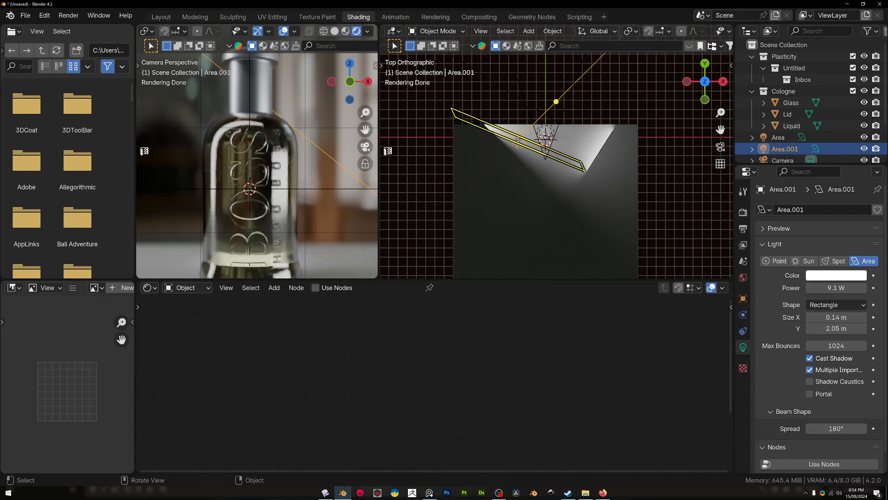
key("r")
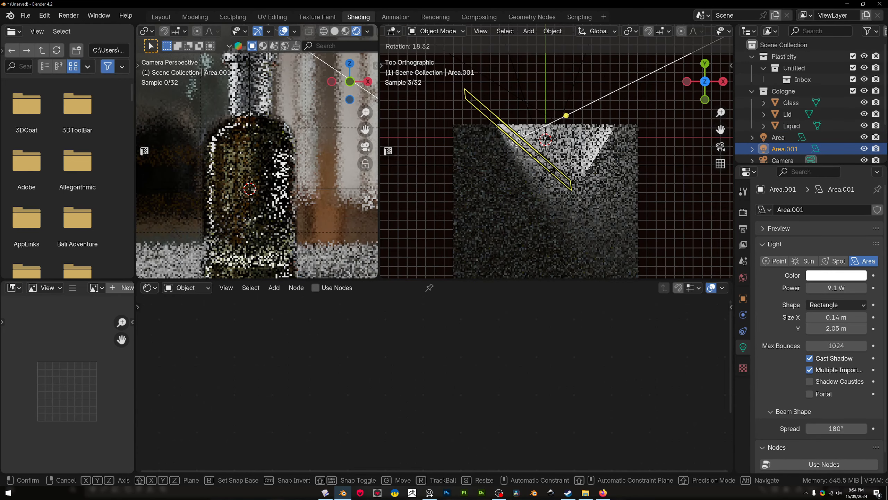
left_click(547, 175)
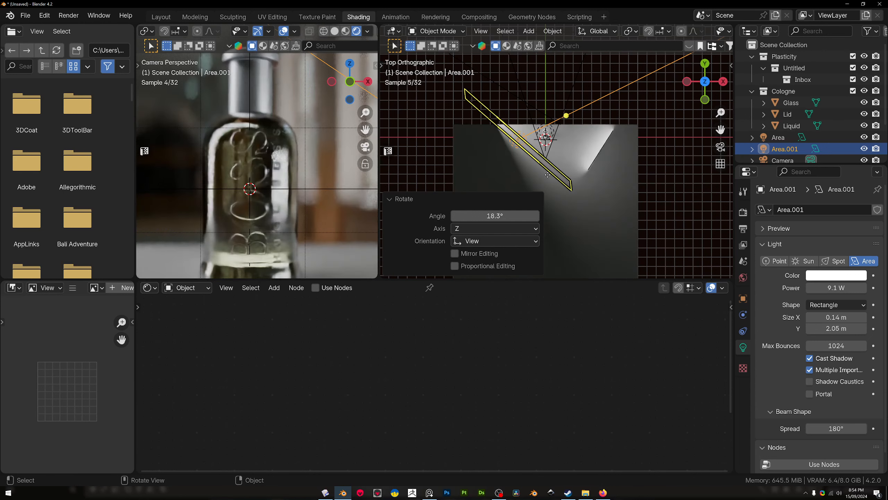
key("g")
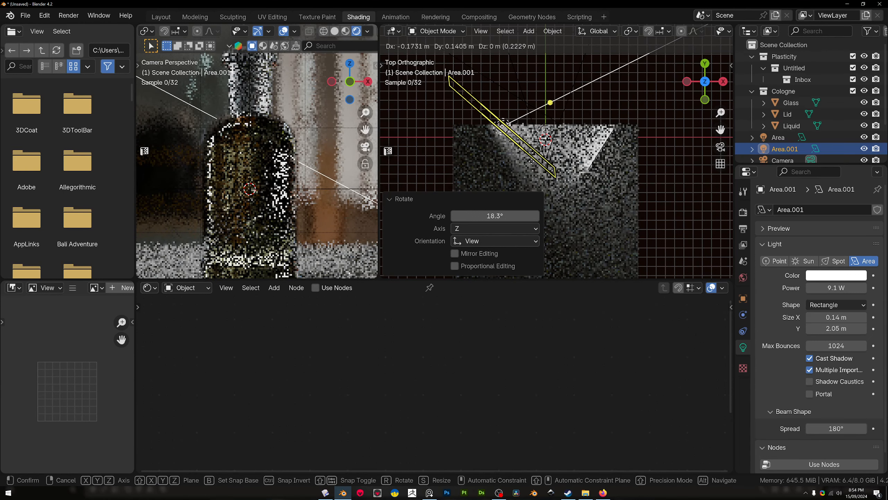
left_click(531, 161)
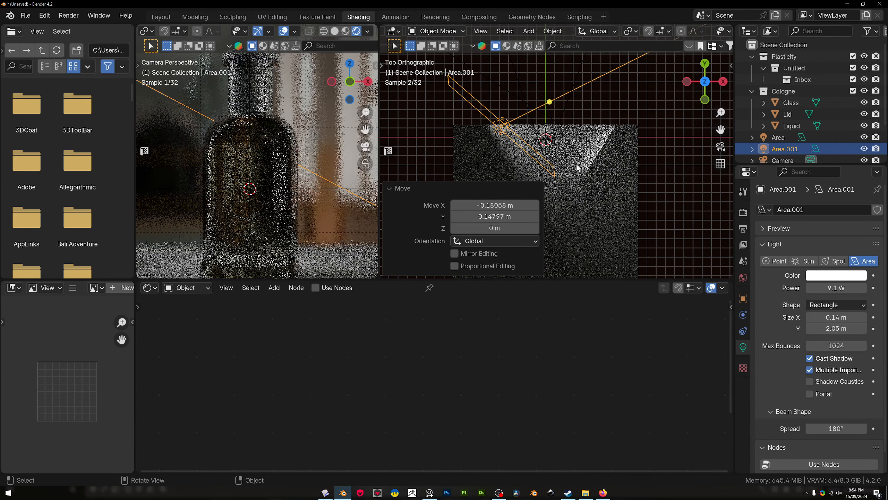
Try to lower the point light near the bottle along the Z axis.
scroll(515, 147, "up", 1)
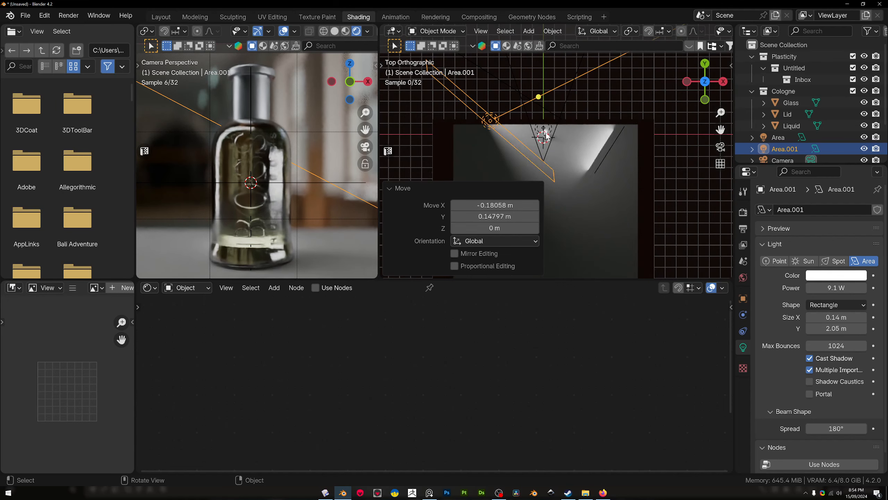
left_click(543, 127)
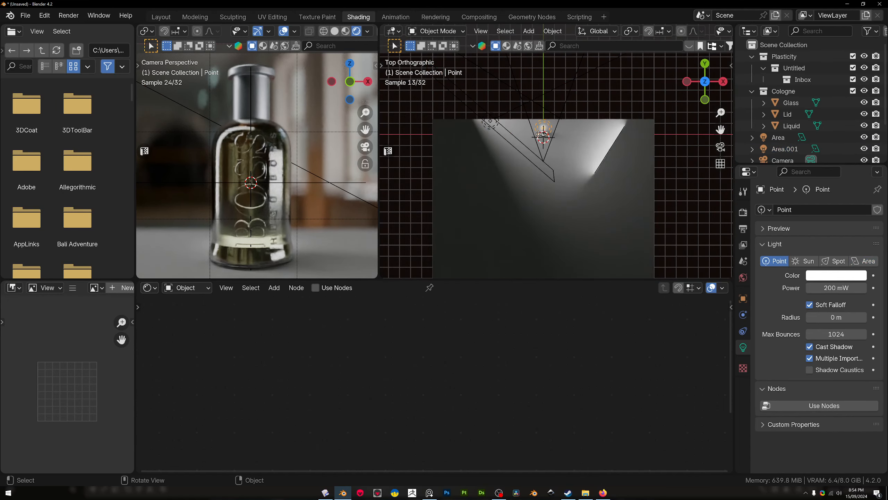
key("g")
key("z")
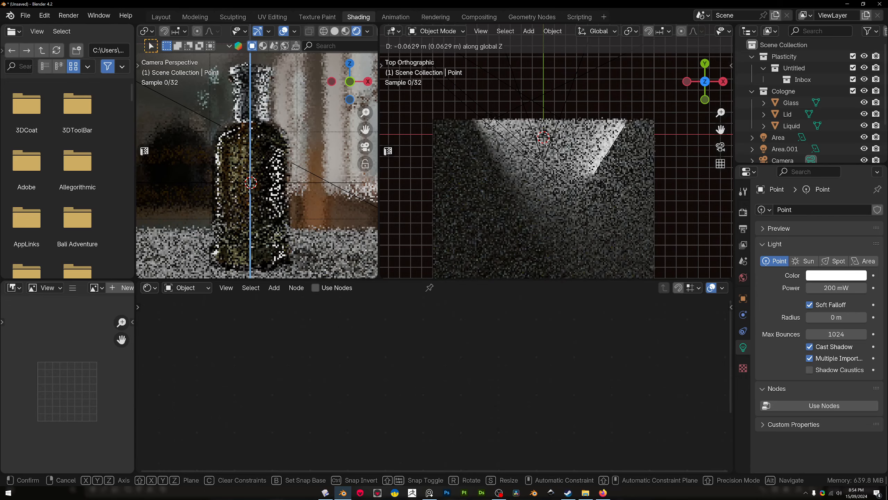
left_click(543, 108)
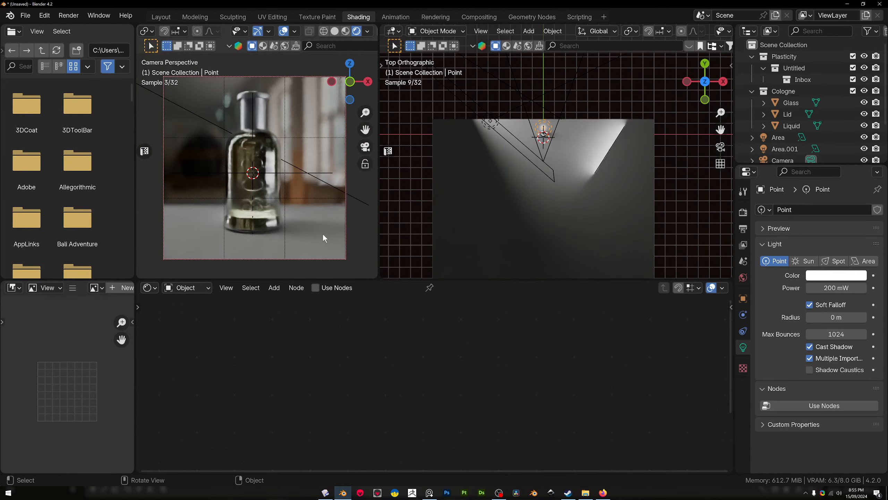
Lower the roughness of the ground plane's Principled BSDF to about 0.203.
left_click(324, 233)
scroll(526, 395, "down", 3)
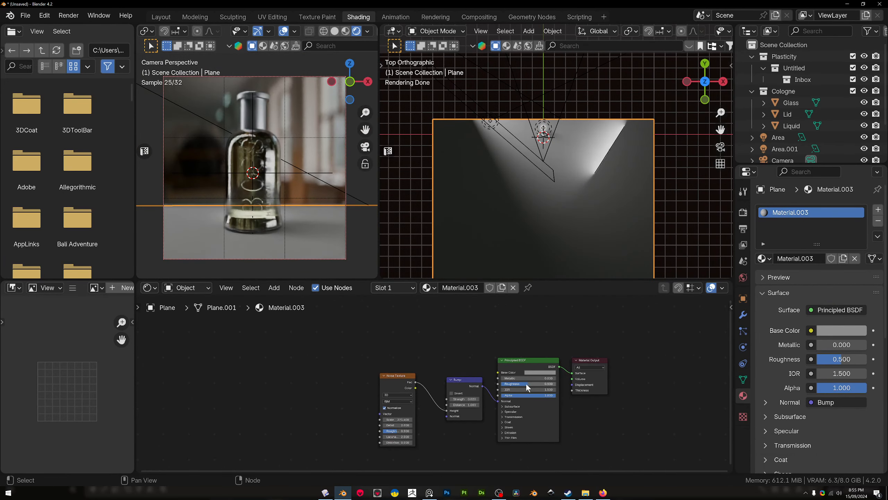
left_click_drag(514, 383, 498, 383)
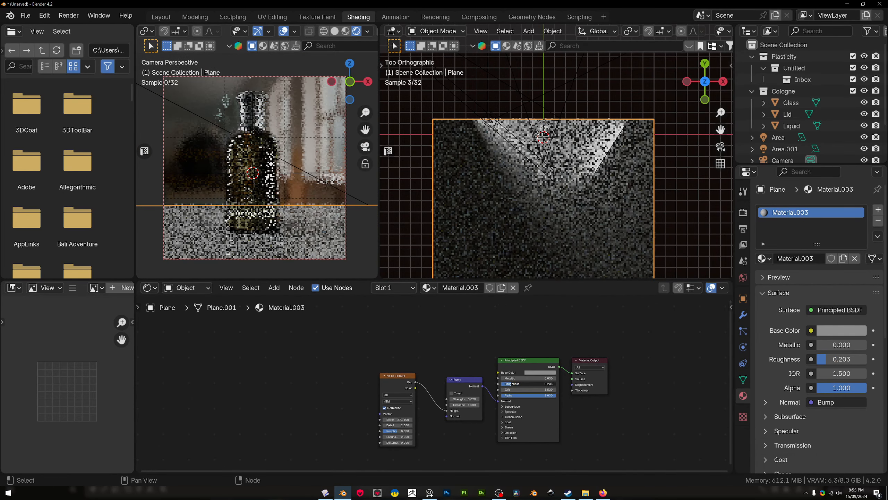
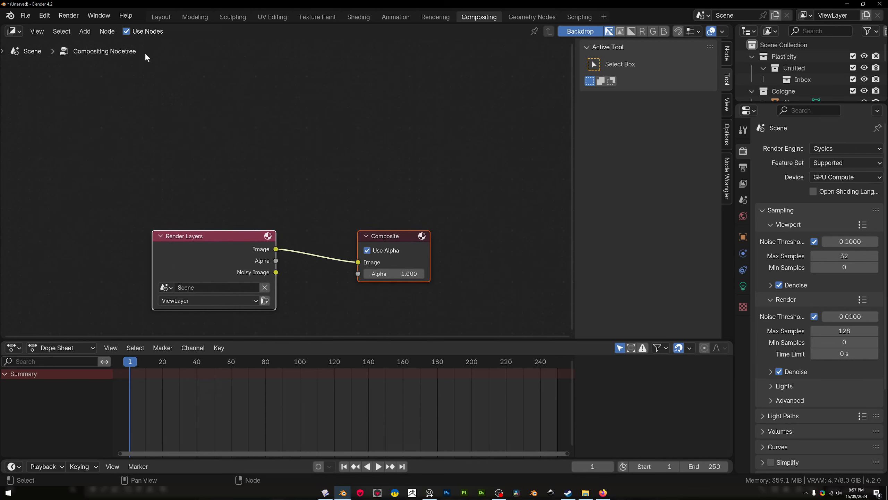
Connect a Viewer node to the Render Layers image to show the render as the compositor backdrop.
scroll(270, 166, "down", 1)
scroll(268, 192, "down", 1)
middle_click_drag(260, 192, 251, 175)
scroll(241, 205, "up", 1)
left_click(241, 209, "ctrl+shift")
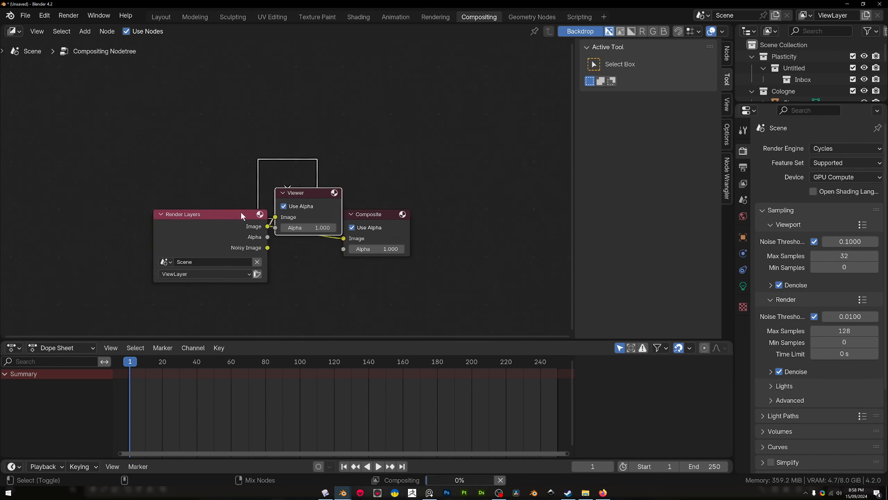
Move the Viewer and Composite nodes away from Render Layers and join both image links with a shared reroute.
left_click_drag(310, 197, 432, 116)
left_click_drag(387, 232, 435, 227)
mouse_move(354, 117)
right_mouse_down("shift")
mouse_move(364, 271)
mouse_move(365, 260)
right_mouse_up("shift")
middle_click_drag(364, 260, 303, 162)
Insert a Glare node on the link between the Render Layers image output and the reroute.
key("shift+a")
left_click(269, 189)
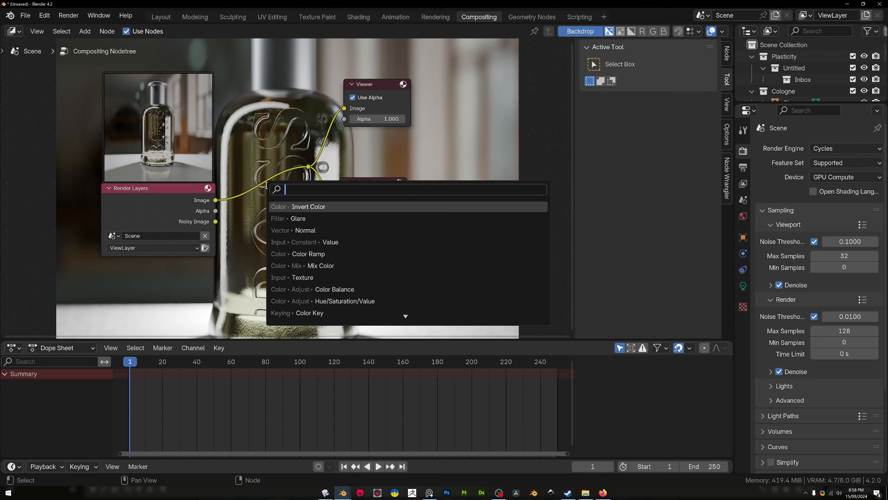
type("gl")
key("Return")
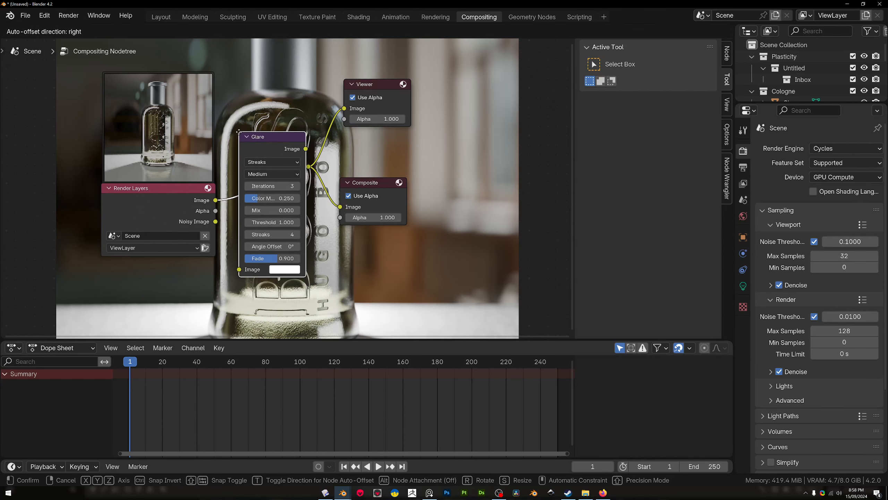
left_click(256, 203)
middle_click_drag(256, 203, 206, 198)
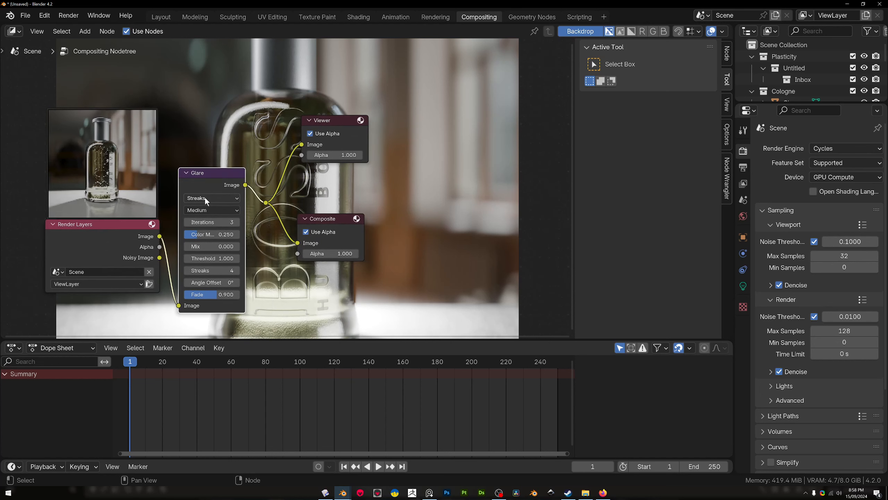
Set the Glare type to Bloom and adjust its threshold to 11.930 and its size to 4.
left_click(224, 198)
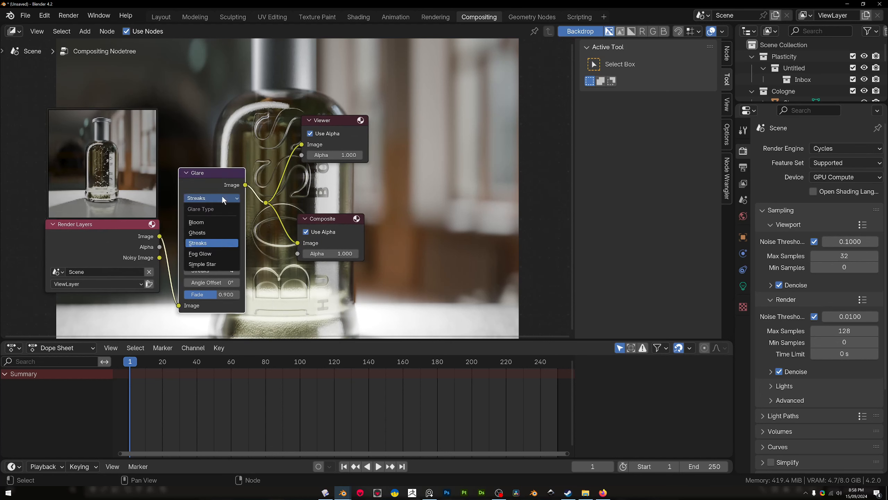
left_click(211, 222)
middle_click_drag(210, 222, 226, 174)
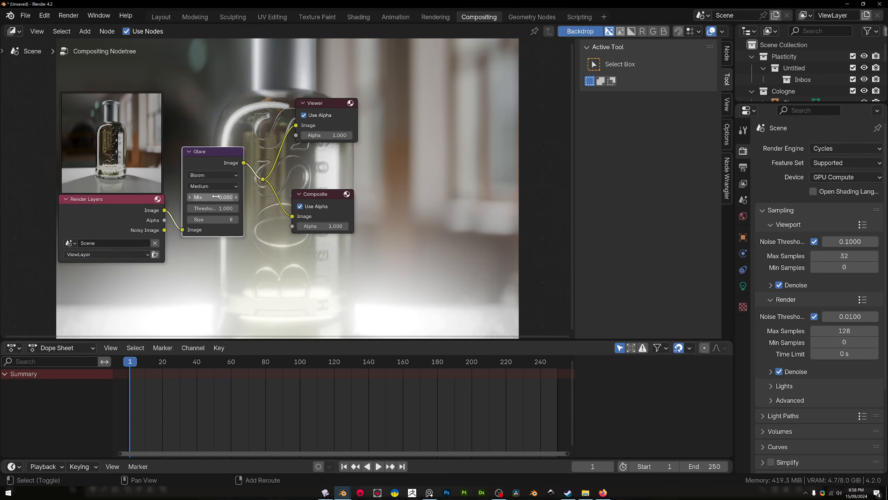
mouse_move(213, 208)
left_mouse_down()
mouse_move(251, 208)
mouse_move(201, 219)
left_mouse_up()
Try Fog Glow as the glare type and switch back to Bloom.
left_click(224, 174)
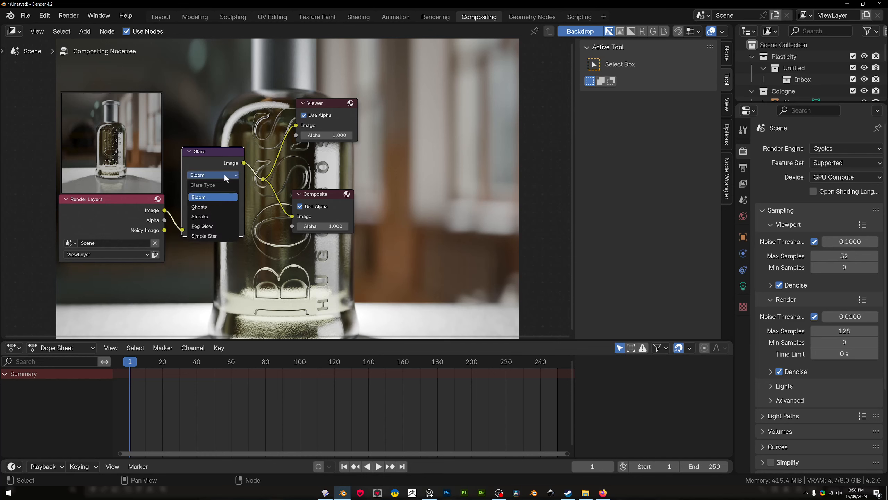
left_click(216, 224)
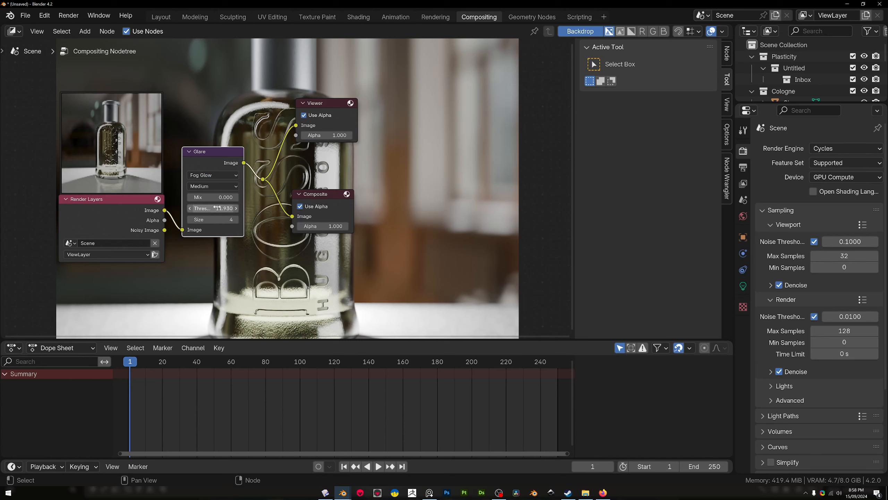
left_click(218, 175)
left_click(215, 199)
scroll(217, 209, "down", 2)
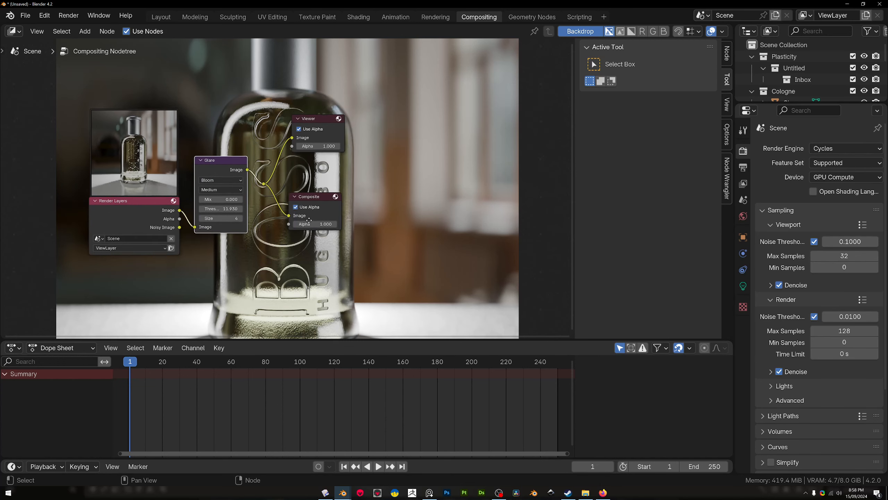
Adjust the bloom size on the Glare node and inspect the effect on the backdrop.
left_click_drag(220, 216, 227, 224)
left_click(350, 261)
scroll(353, 196, "down", 7)
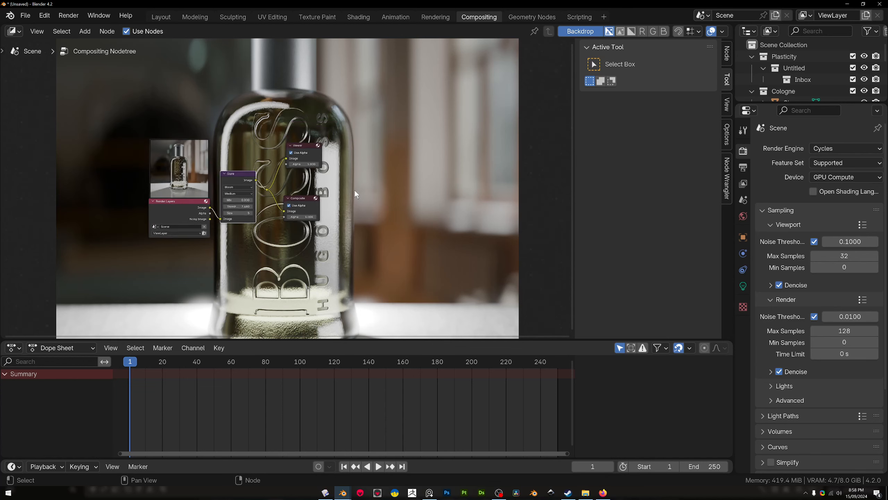
middle_click_drag(354, 192, 229, 169)
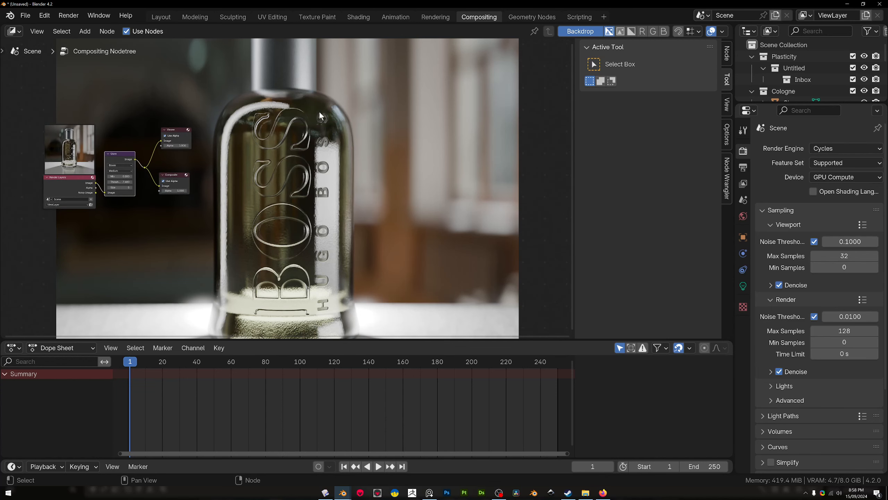
middle_click_drag(321, 117, 323, 210)
Show the layout's camera view in rendered shading with the viewport compositor set to Always.
left_click(167, 18)
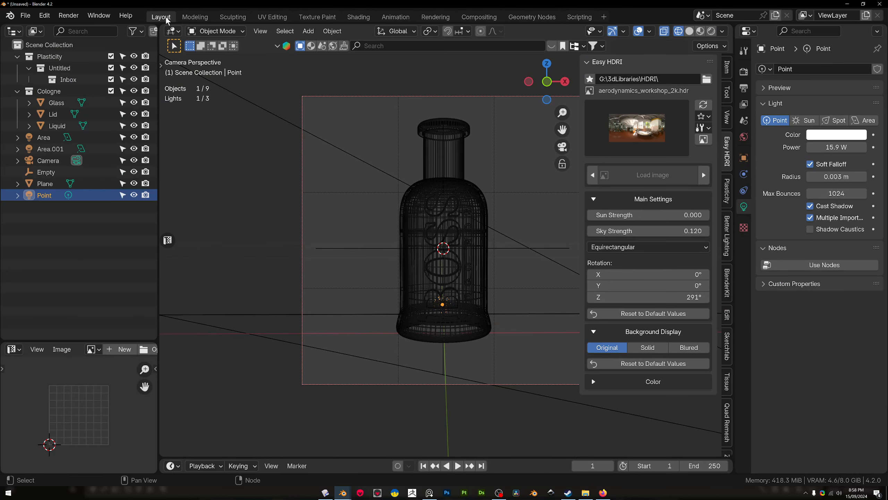
left_click(711, 30)
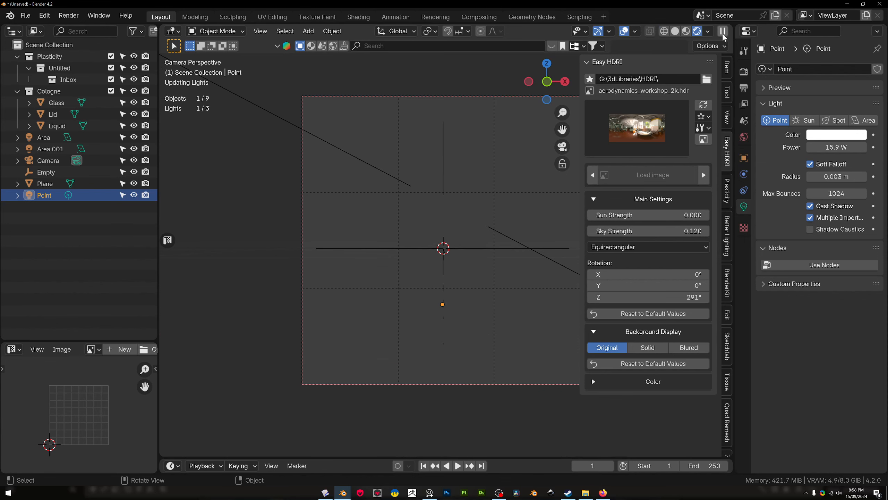
left_click(707, 31)
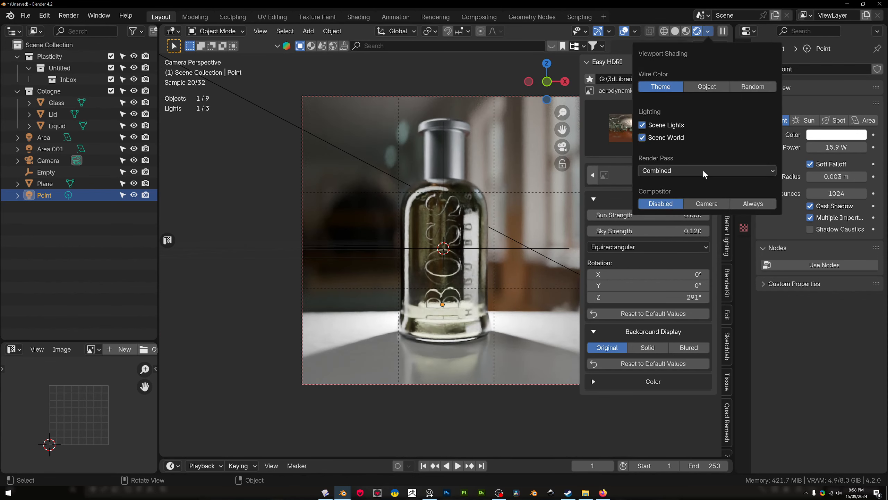
left_click(717, 202)
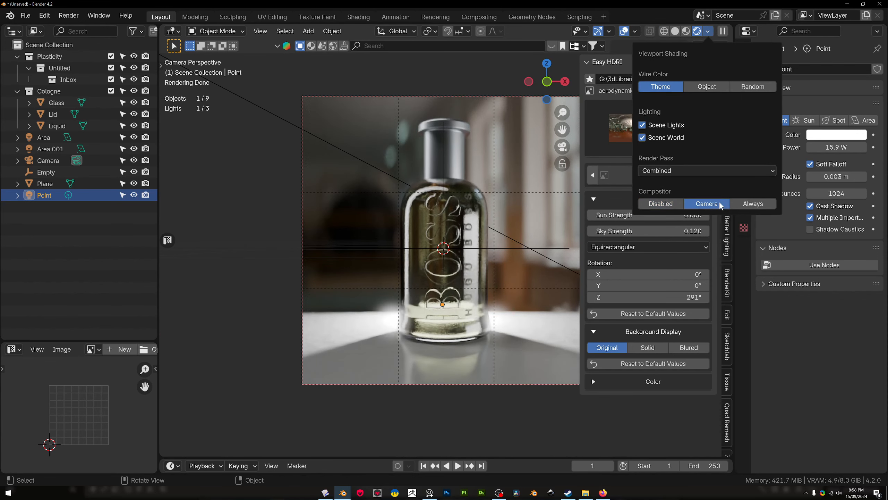
left_click(756, 205)
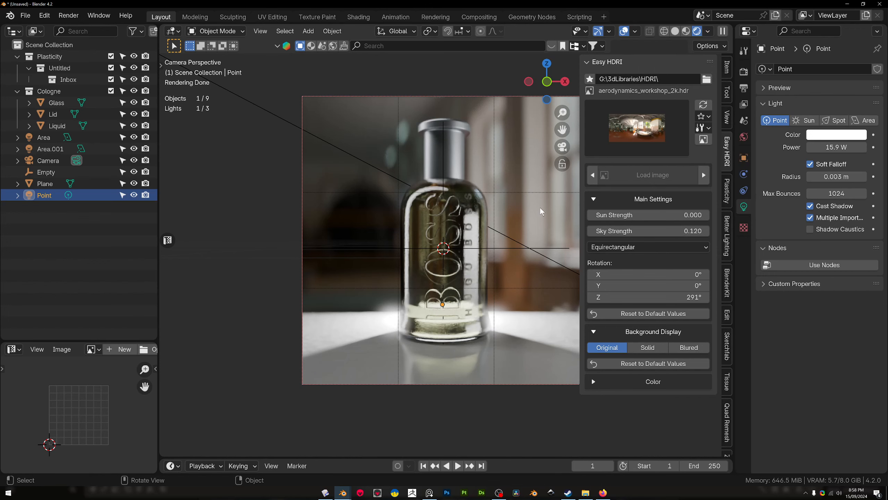
Examine the Glare, Viewer and Composite node arrangement in the compositor over the render backdrop.
left_click(532, 17)
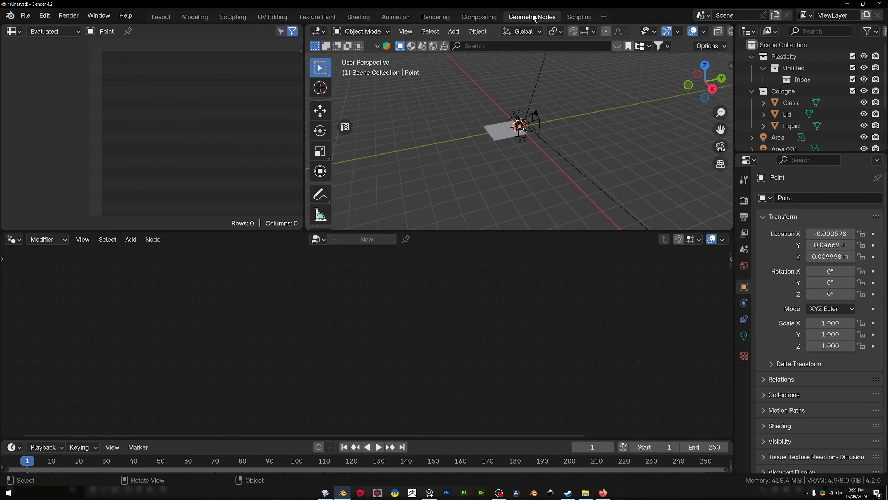
left_click(472, 15)
scroll(291, 163, "down", 5)
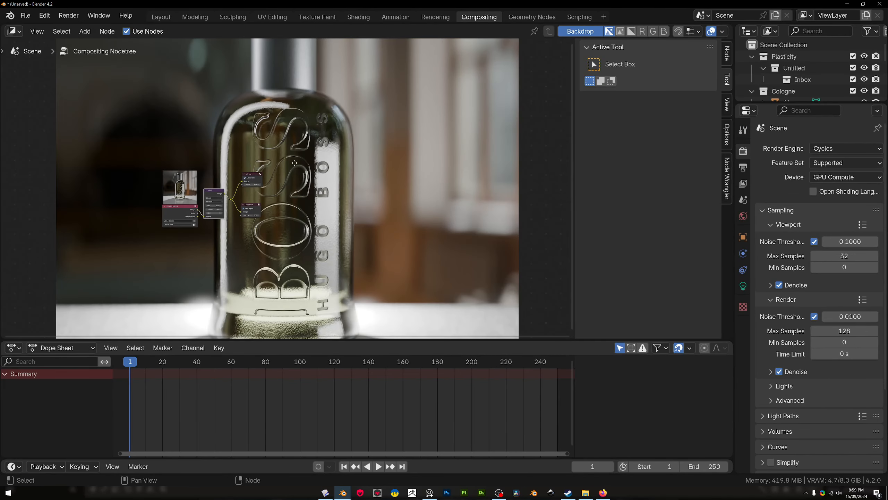
scroll(274, 149, "up", 4)
middle_click_drag(295, 162, 287, 129)
scroll(293, 150, "down", 1)
scroll(339, 150, "up", 1)
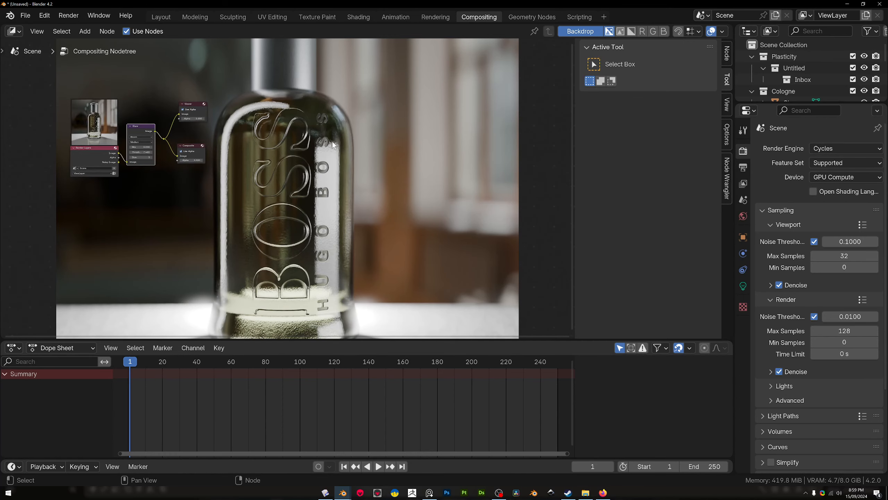
Find the caustics options for the Glass object in the layout and enable Cast Shadow Caustics.
left_click(165, 16)
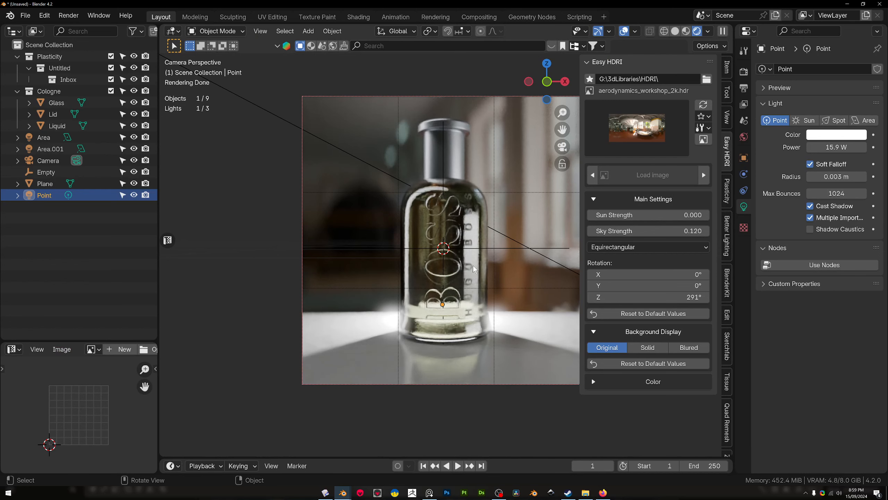
left_click(470, 217)
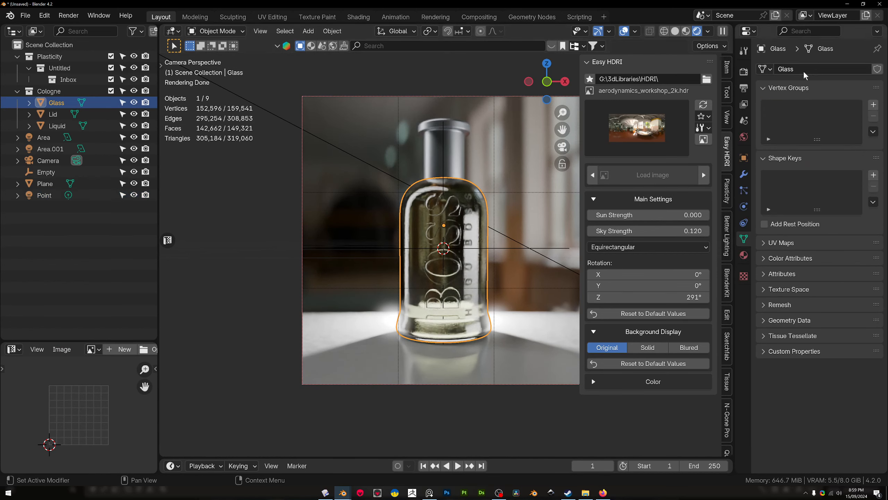
left_click(744, 72)
left_click(817, 34)
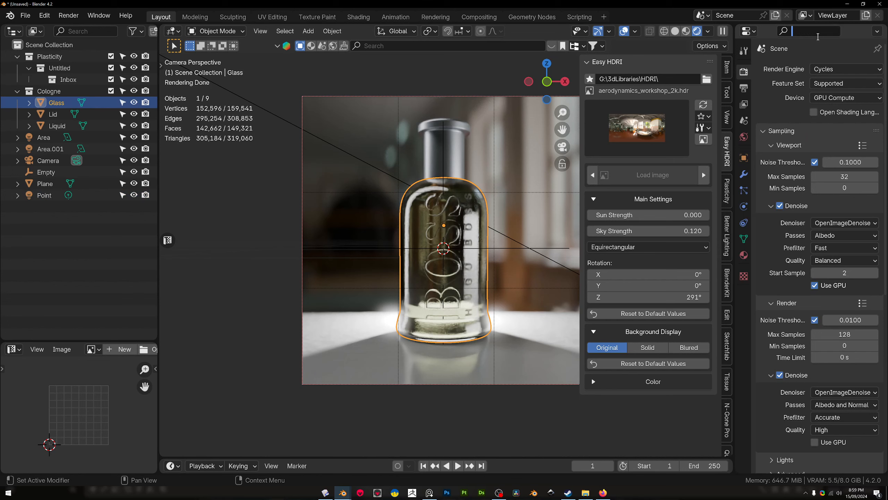
type("caust")
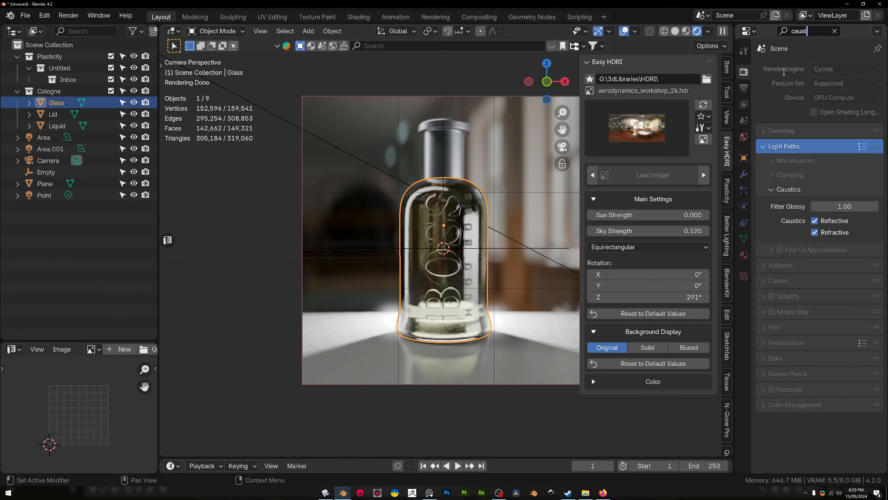
left_click(744, 158)
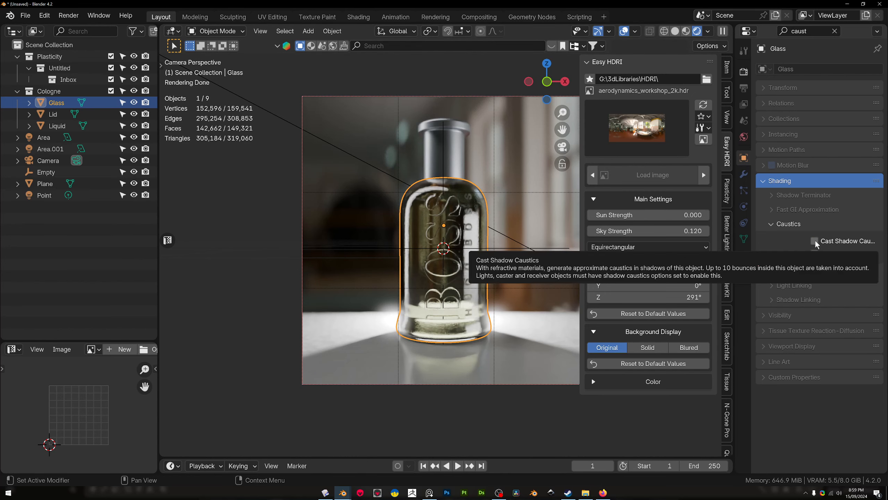
left_click(815, 241)
Enable Receive Shadow Caustics on the ground plane, then undo and redo it to compare the result.
left_click(531, 350)
left_click(814, 253)
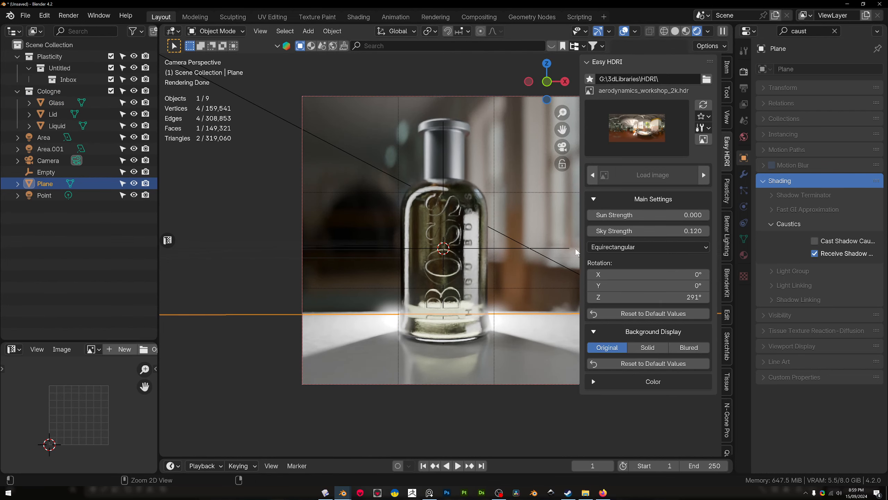
key("ctrl+z")
key("ctrl+z")
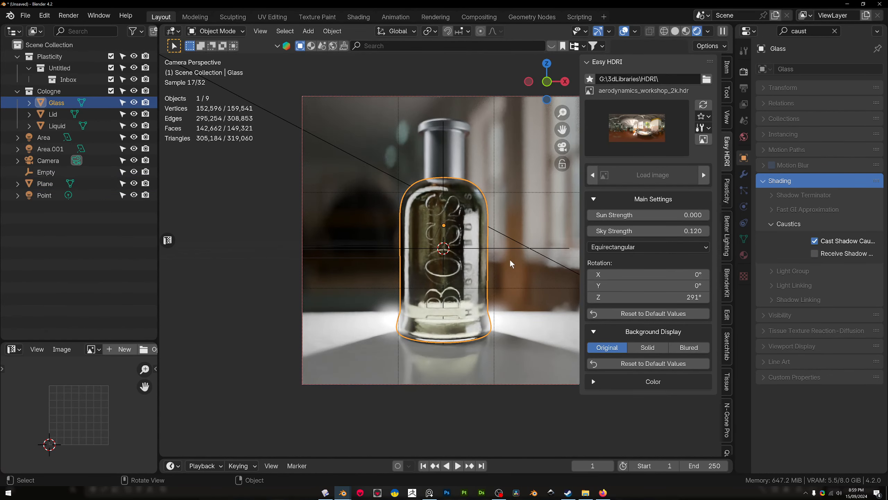
key("ctrl+shift+z")
key("ctrl+shift+z")
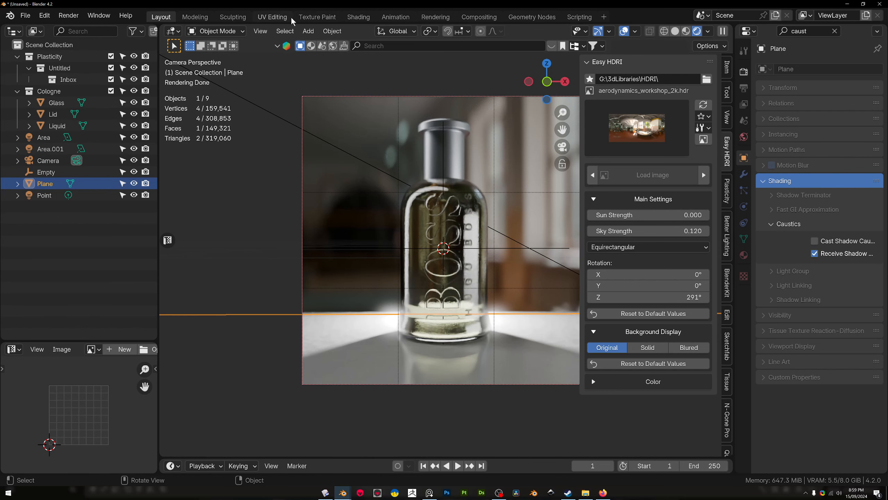
Add a Refraction BSDF node above the Principled BSDF in the glass bottle's Material.001 shader.
left_click(436, 18)
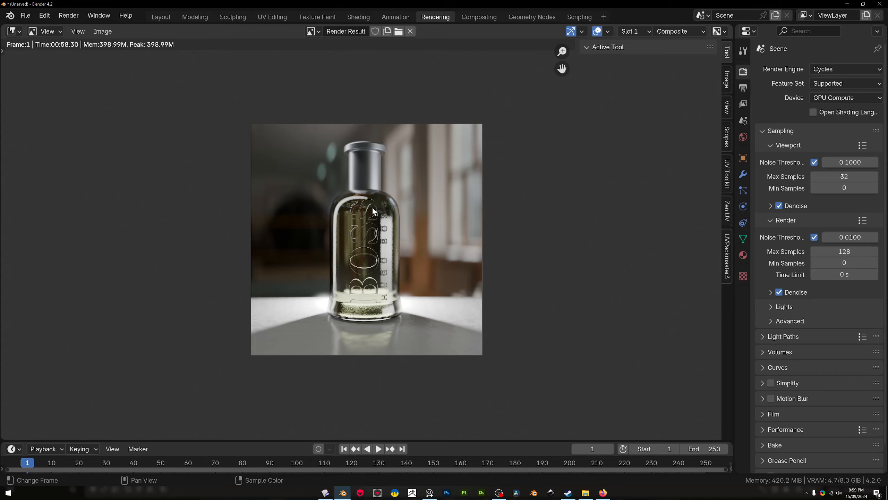
left_click(358, 16)
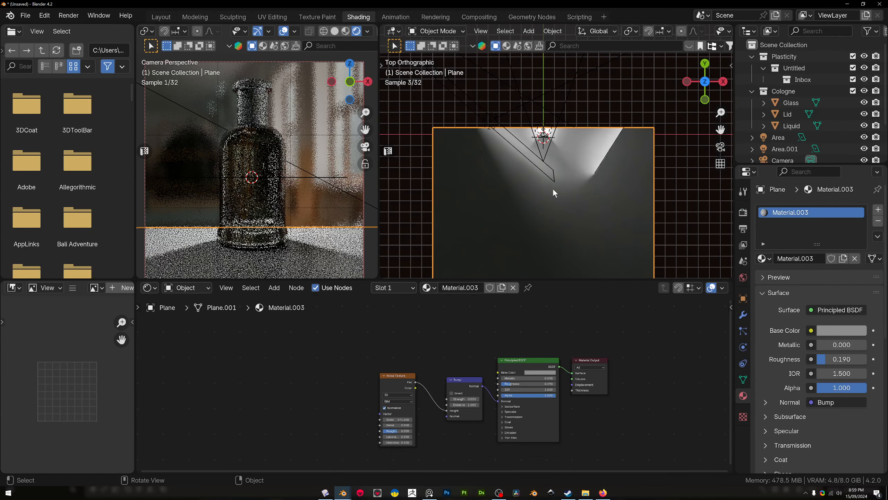
scroll(455, 365, "down", 2)
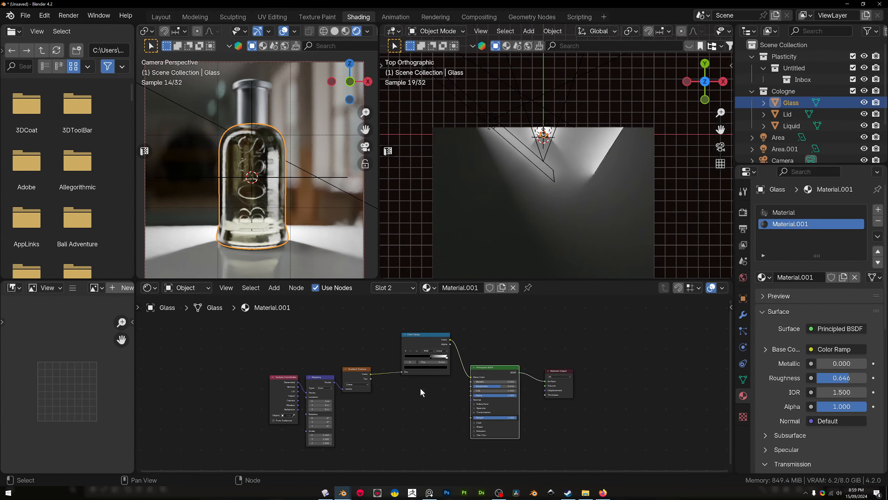
key("shift+a")
left_click(535, 335)
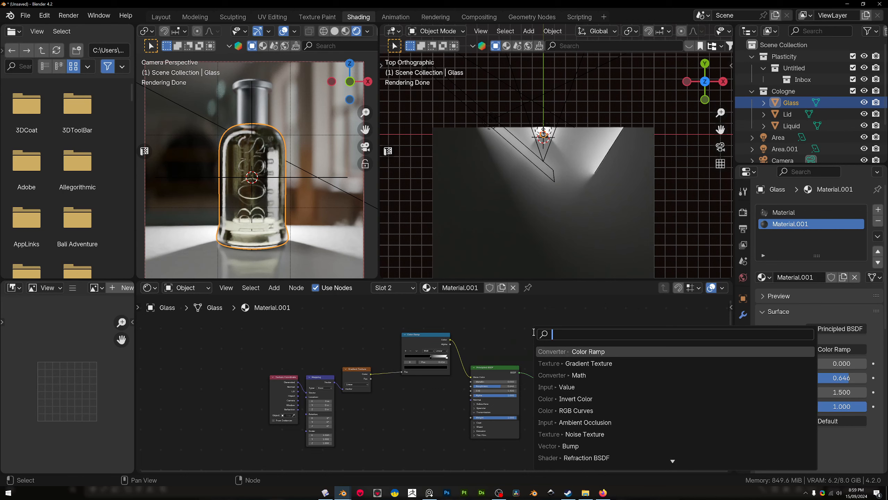
type("ref")
left_click(571, 350)
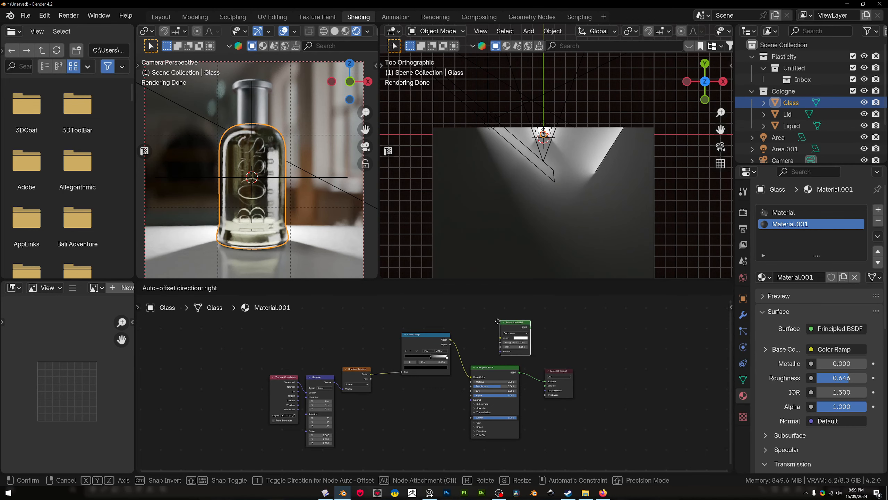
left_click(522, 334)
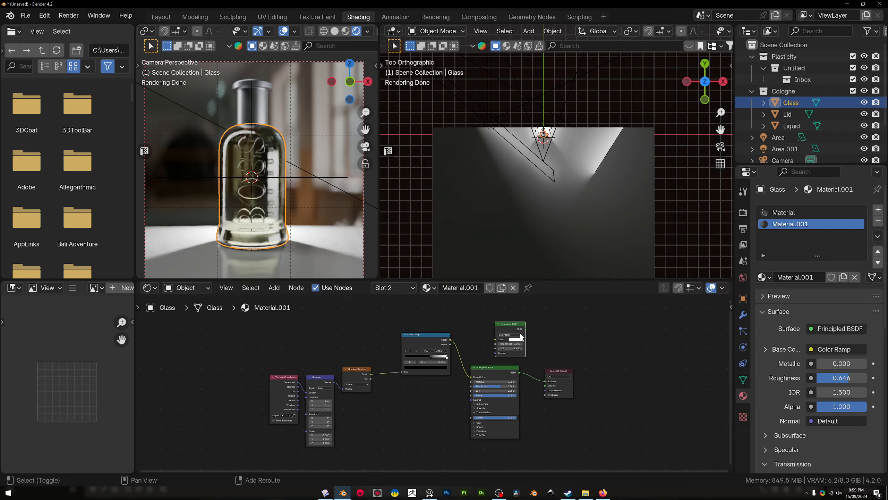
Combine the Refraction BSDF and Principled BSDF with a Mix Shader and move Material Output beyond it.
mouse_move(513, 356)
right_mouse_down("shift")
mouse_move(521, 346)
mouse_move(515, 365)
mouse_move(522, 337)
right_mouse_up("shift")
left_click(508, 369, "shift")
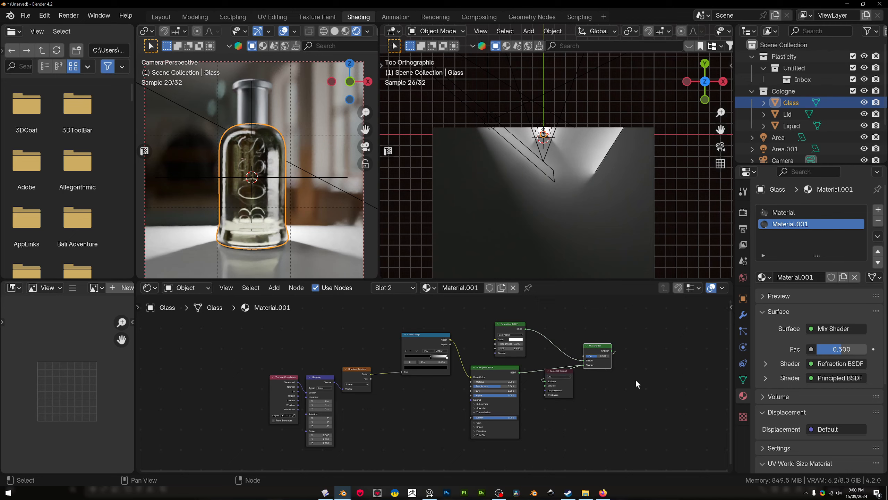
left_click_drag(560, 382, 628, 352)
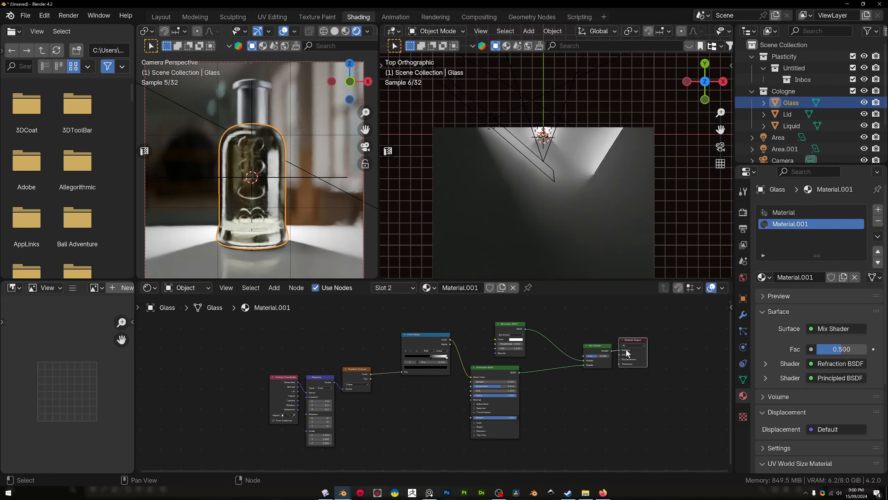
Try a lower factor on the glass material's Mix Shader, undo it and check the camera view.
scroll(622, 349, "up", 7)
middle_click_drag(607, 342, 440, 379)
scroll(440, 379, "up", 5)
middle_click_drag(588, 368, 511, 380)
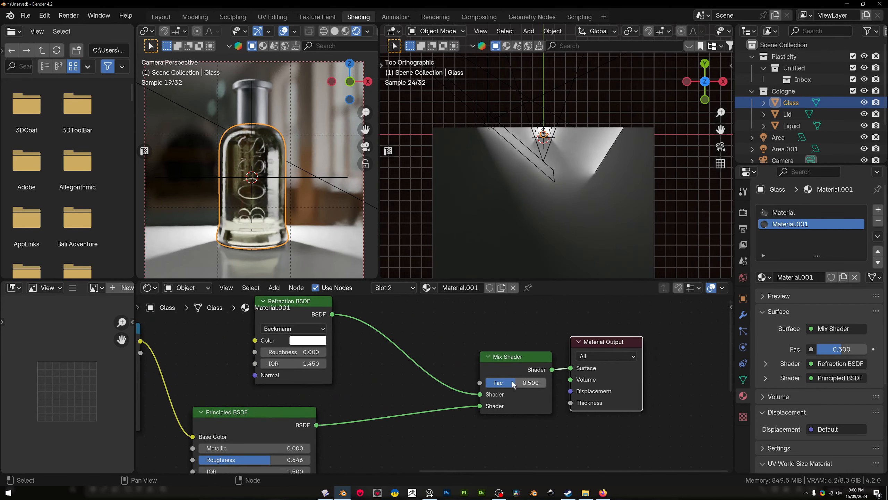
left_click_drag(511, 381, 485, 382)
key("ctrl+z")
scroll(275, 198, "down", 3)
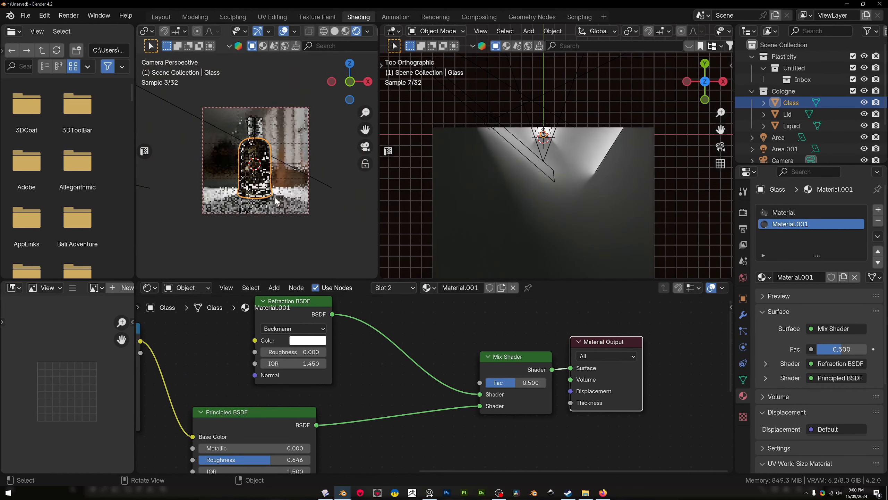
scroll(280, 204, "up", 2)
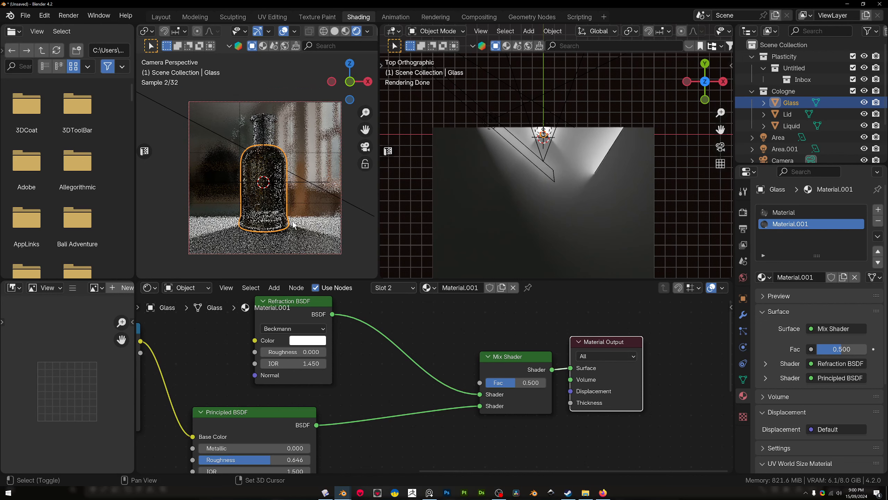
scroll(306, 218, "up", 2)
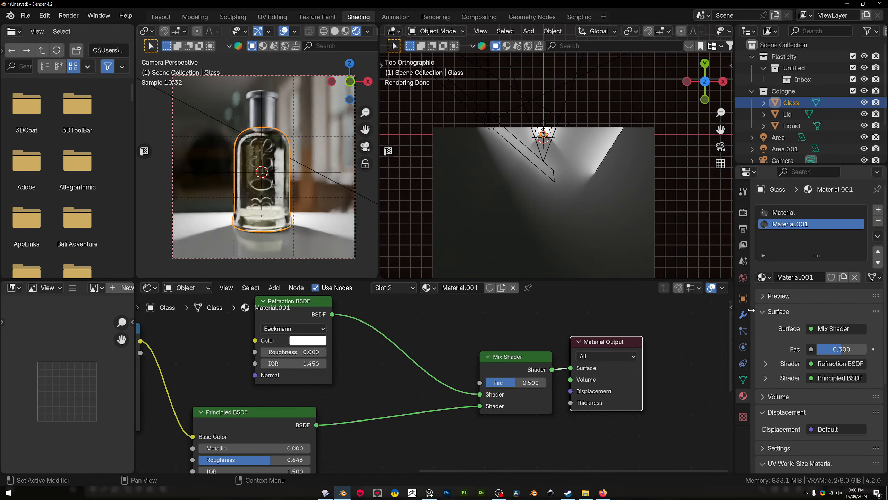
Set the maximum render samples to 512.
left_click(742, 228)
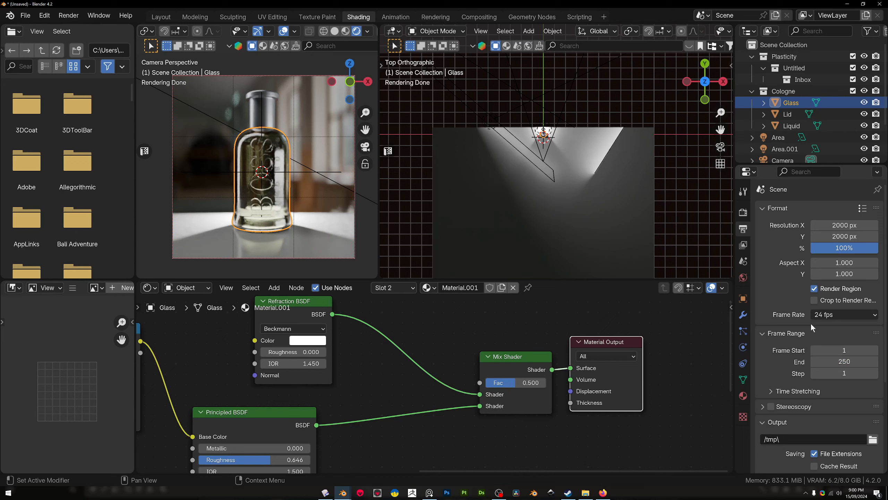
left_click(743, 212)
double_click(866, 391)
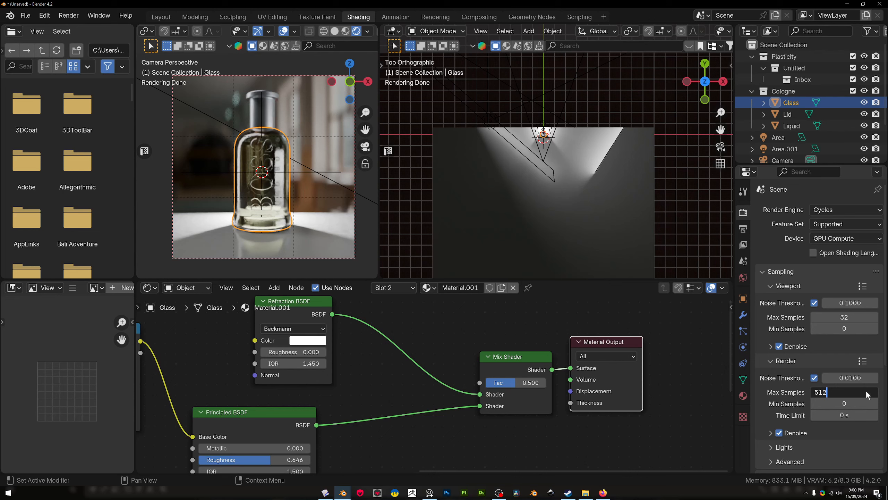
key("Return")
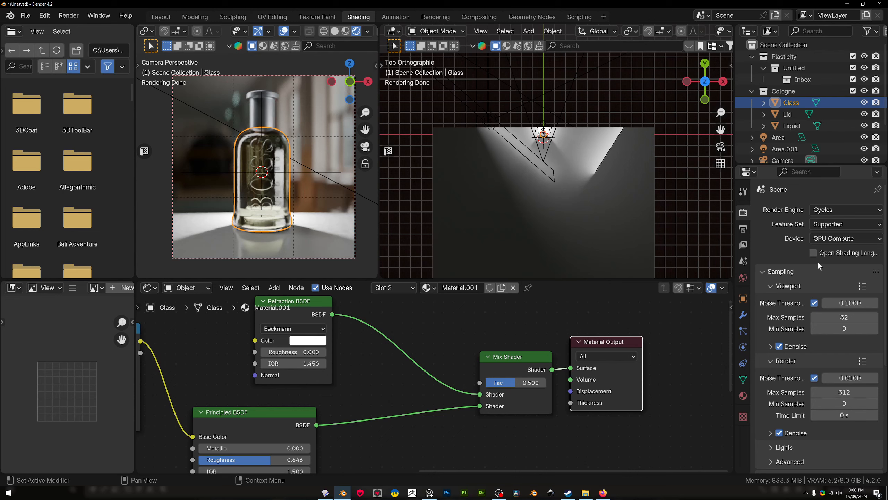
Search the render properties for "pers" to find the Persistent Data option, then clear the search.
type("pers")
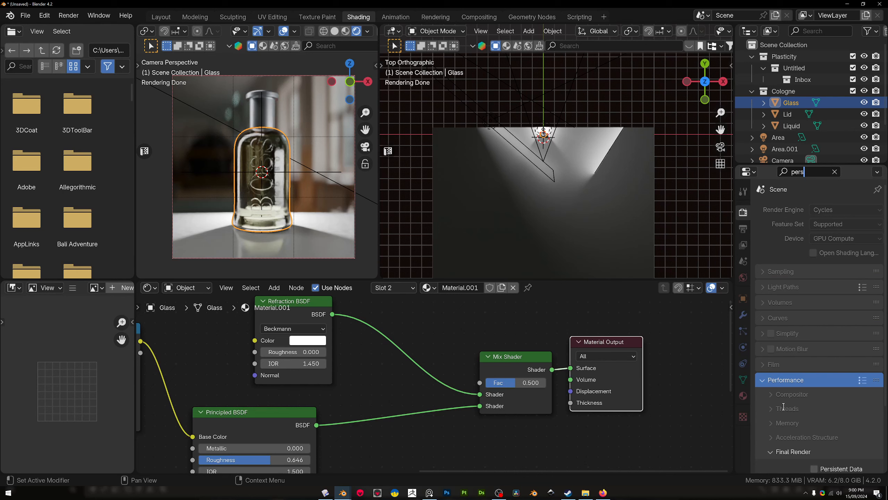
left_click(835, 172)
scroll(808, 329, "down", 4)
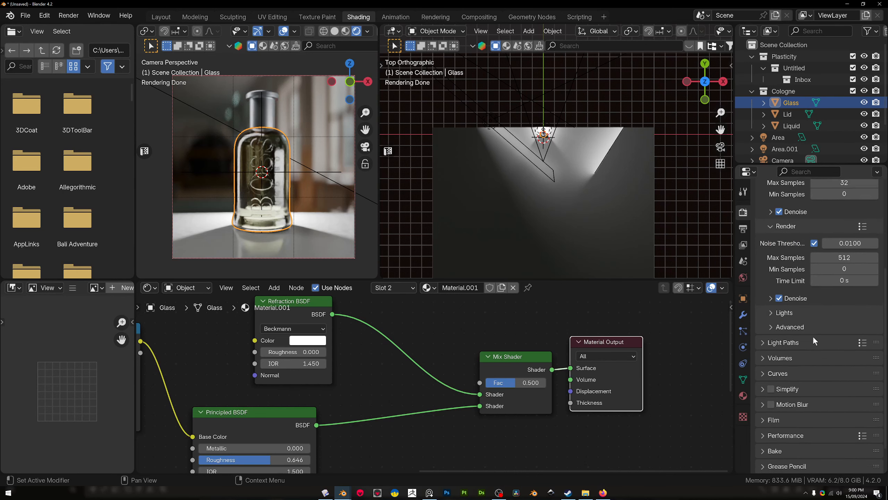
Set the Light Paths max bounces to 20 total, 2 for volume and 14 for transmission.
left_click(769, 344)
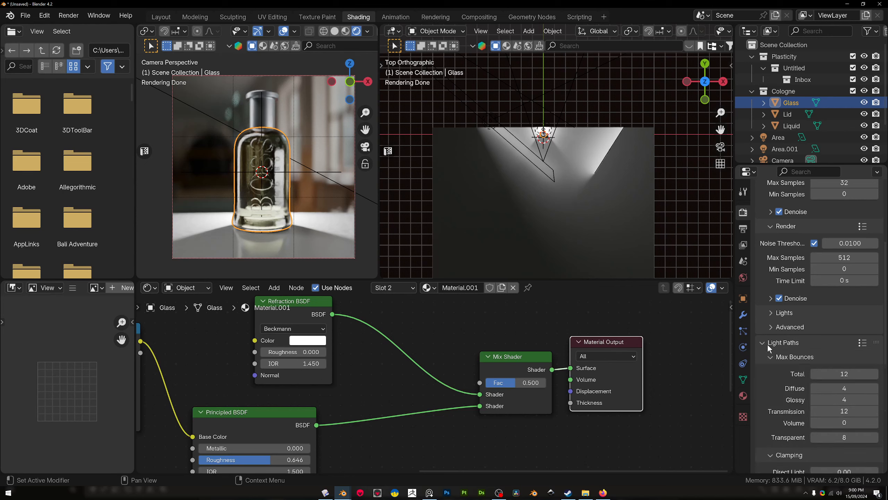
double_click(853, 376)
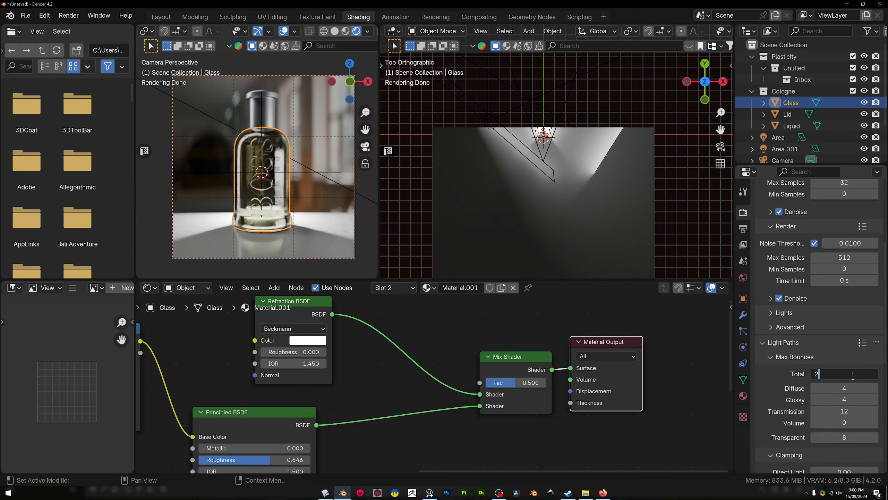
type("20")
key("Return")
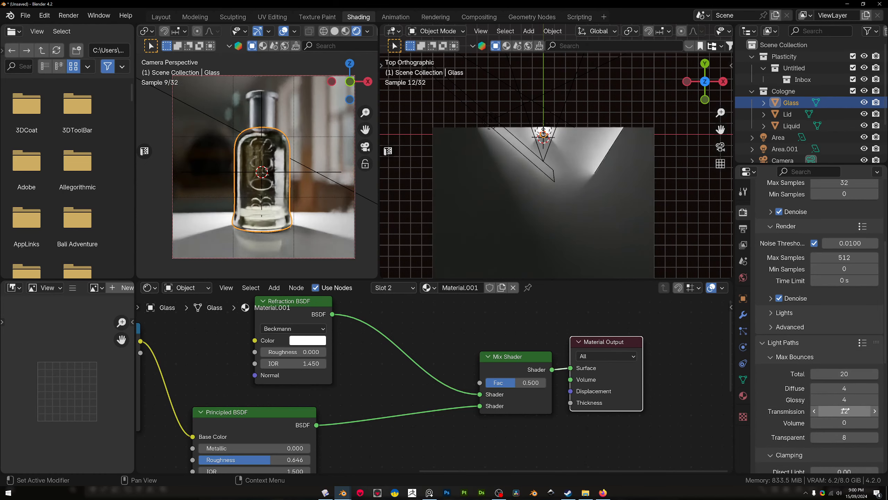
left_click(843, 422)
type("2")
key("Return")
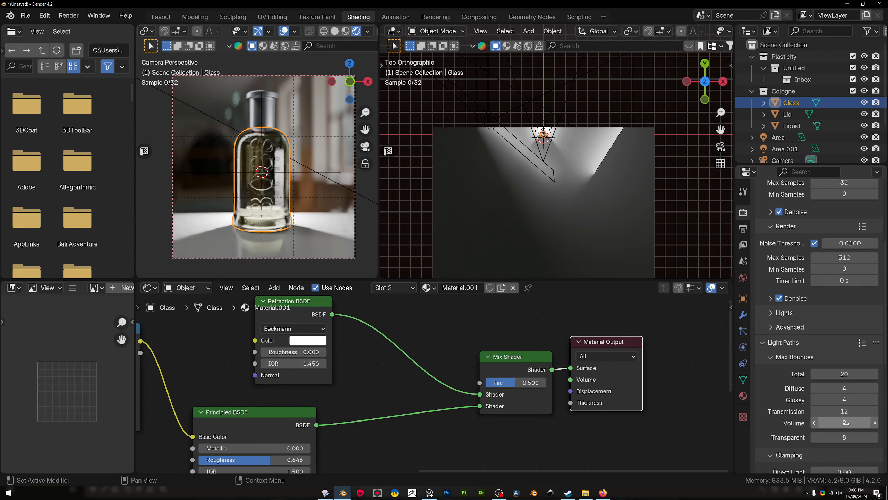
double_click(850, 410)
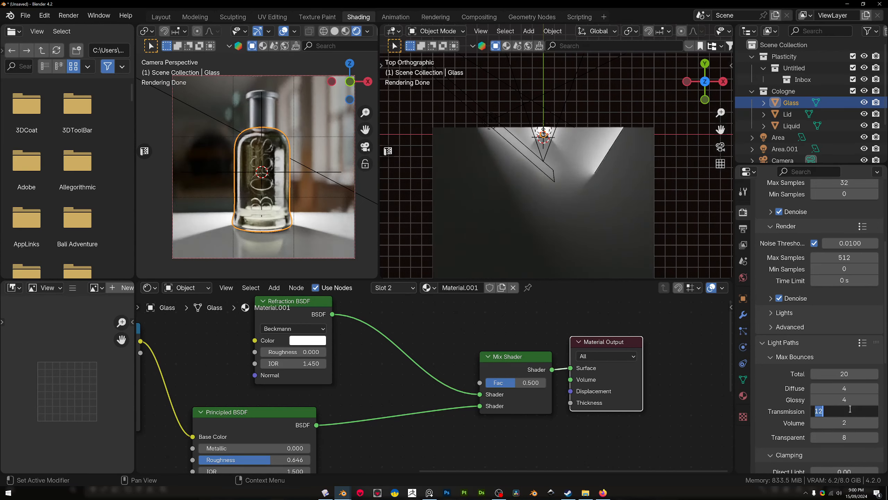
key("Return")
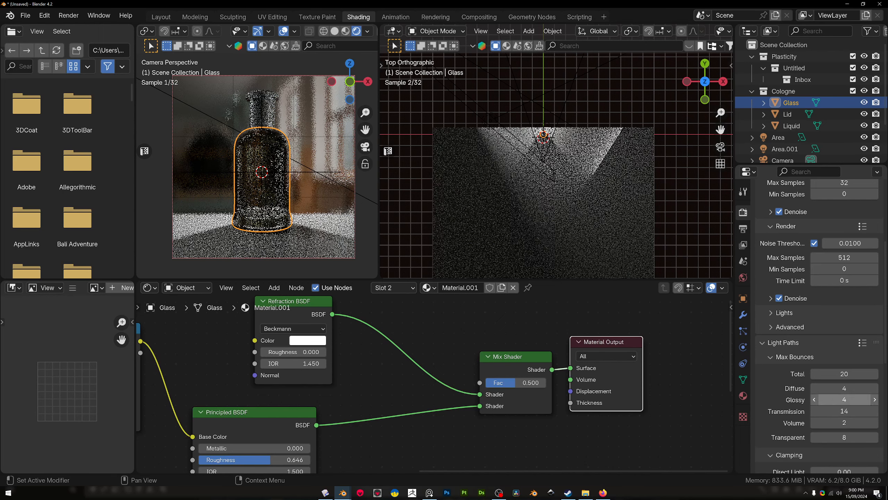
Set both the glossy and the transparent max bounces to 12.
double_click(835, 400)
type("12")
key("Return")
double_click(840, 387)
key("Return")
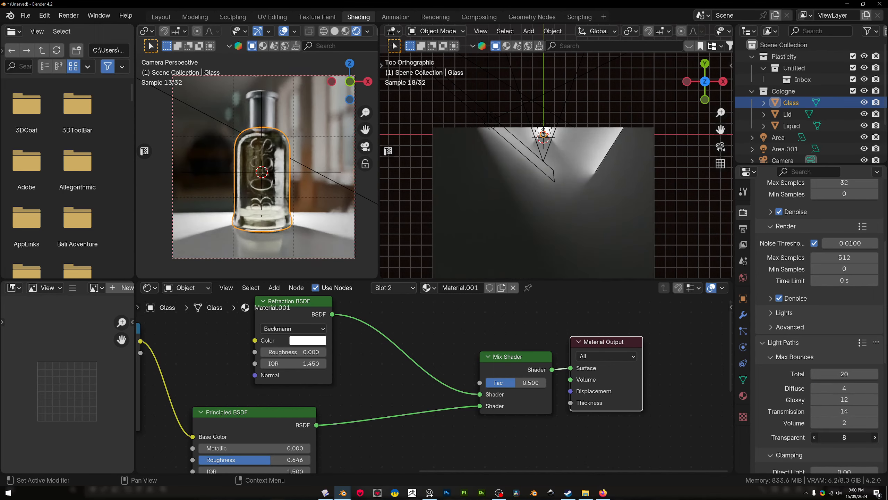
type("12")
key("Return")
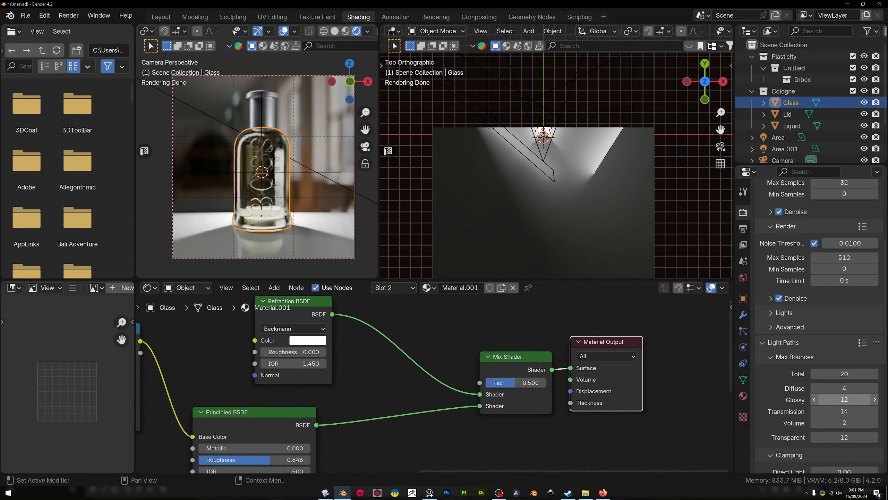
Set the diffuse max bounces to 2 and the transparent max bounces to 14.
left_click(849, 387)
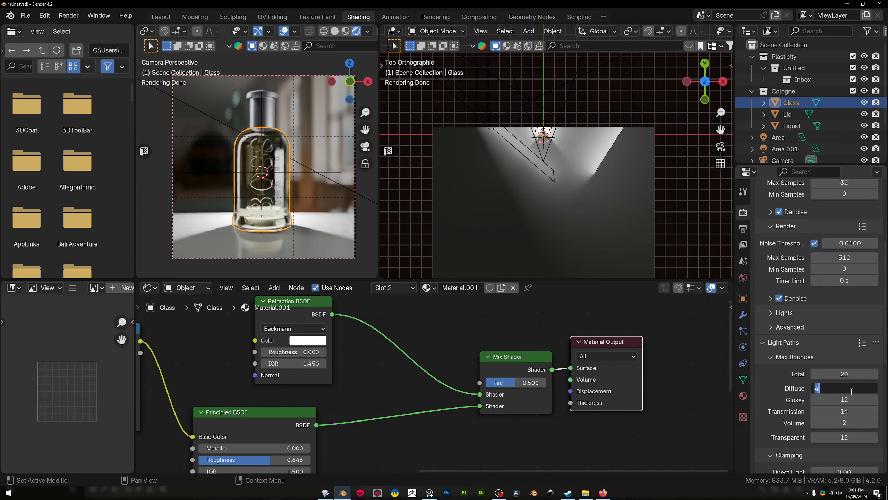
type("2")
key("Return")
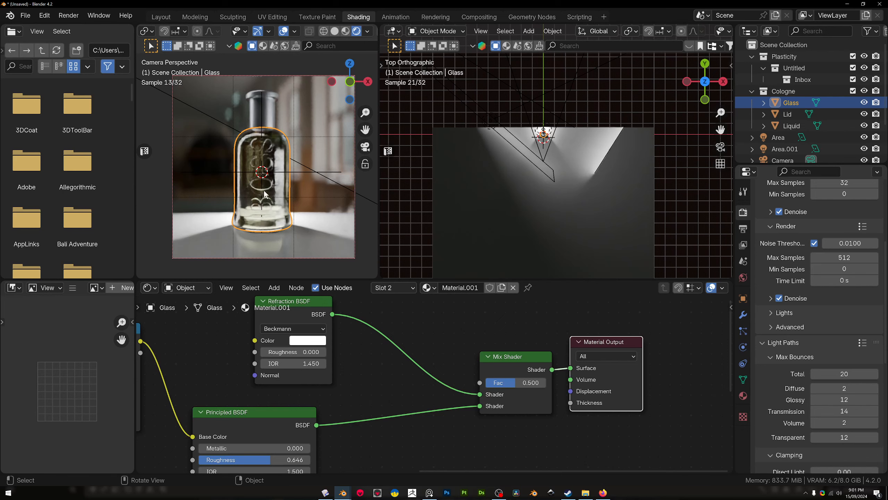
left_click(840, 438)
type("14")
key("Return")
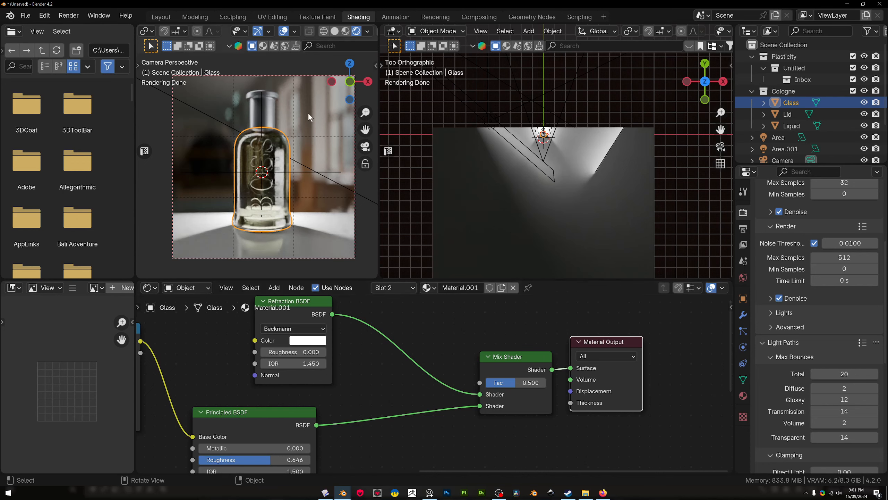
Set the Color Management look to Medium High Contrast and leave the camera view in rendered shading.
left_click(334, 32)
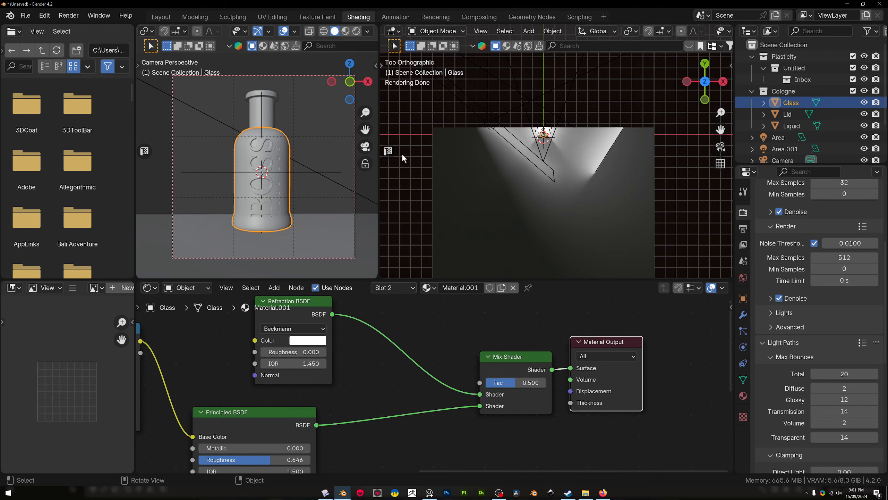
left_click(743, 228)
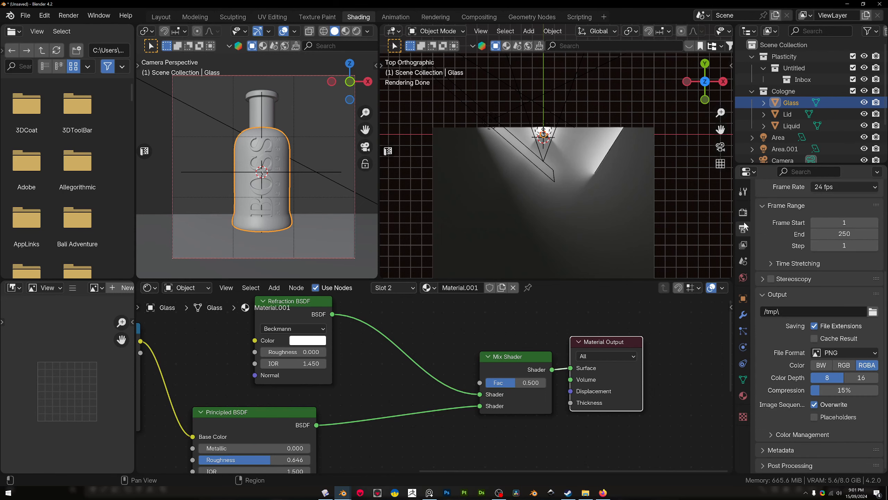
left_click(744, 212)
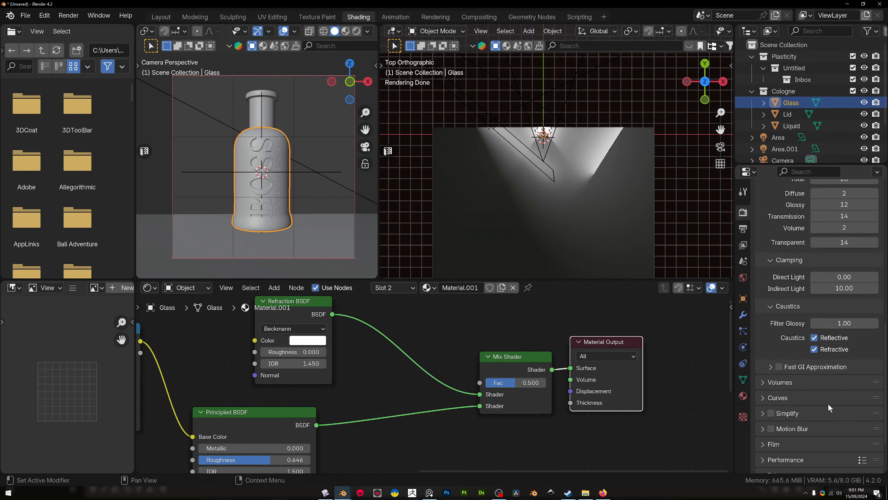
scroll(828, 404, "down", 3)
scroll(792, 454, "down", 4)
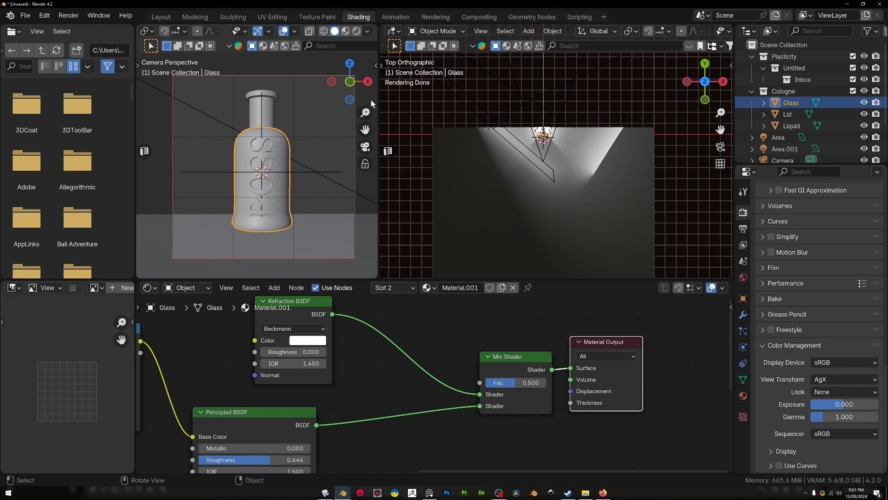
left_click(351, 33)
left_click(356, 34)
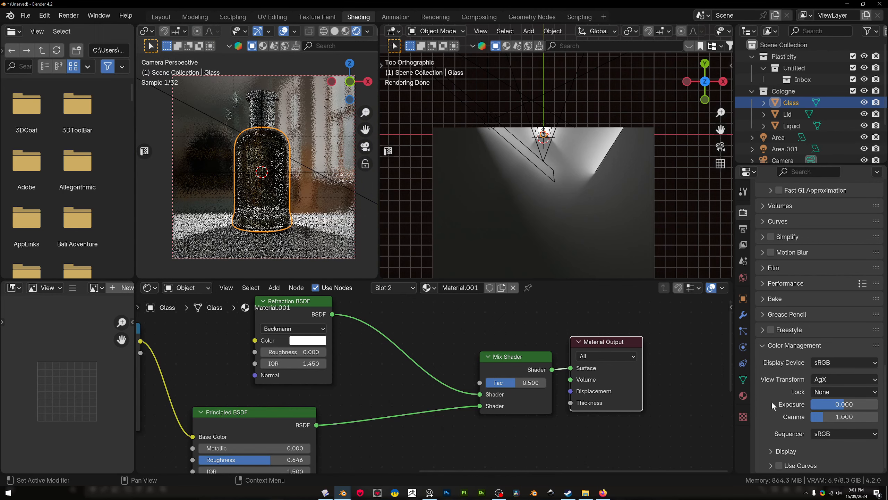
left_click(834, 392)
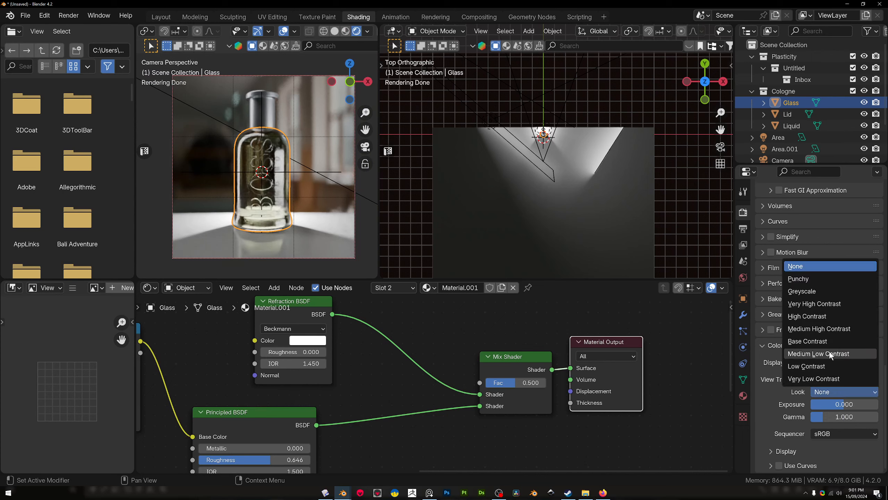
left_click(833, 328)
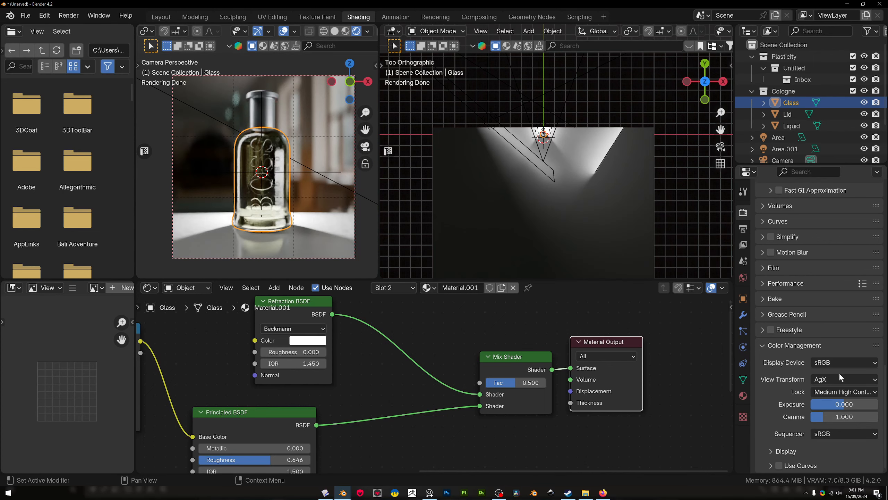
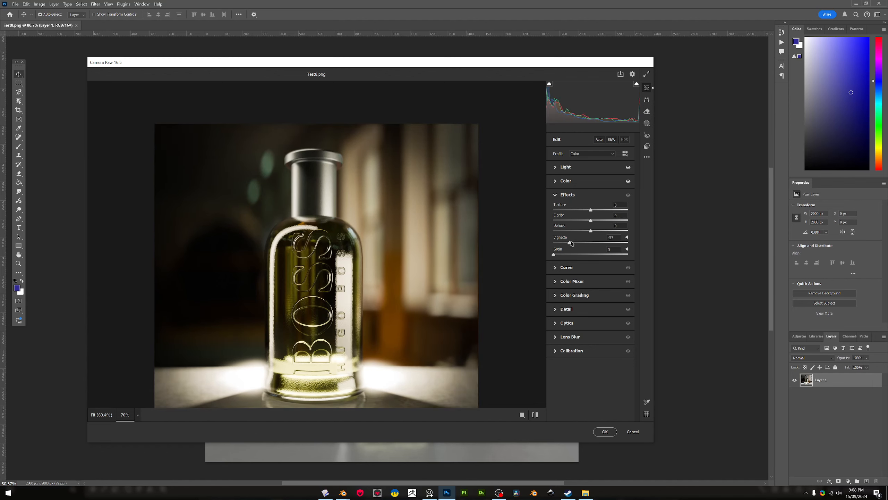
In Photoshop's Camera Raw, reset the Effects vignette and set the Optics vignette to about -68 and distortion to about -11.
double_click(569, 243)
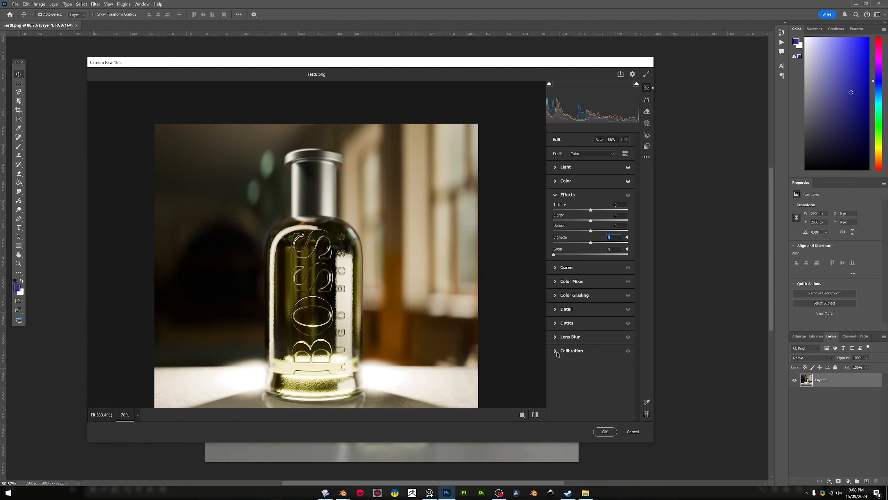
left_click(558, 337)
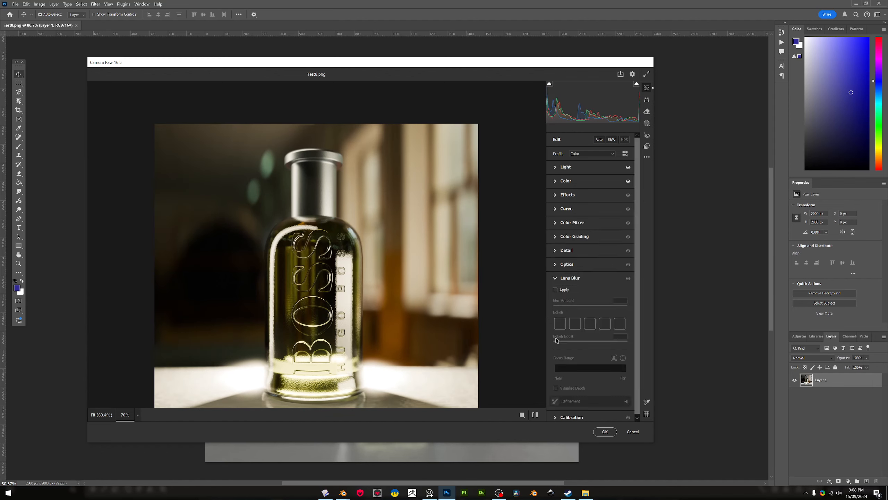
left_click(556, 278)
left_click(557, 265)
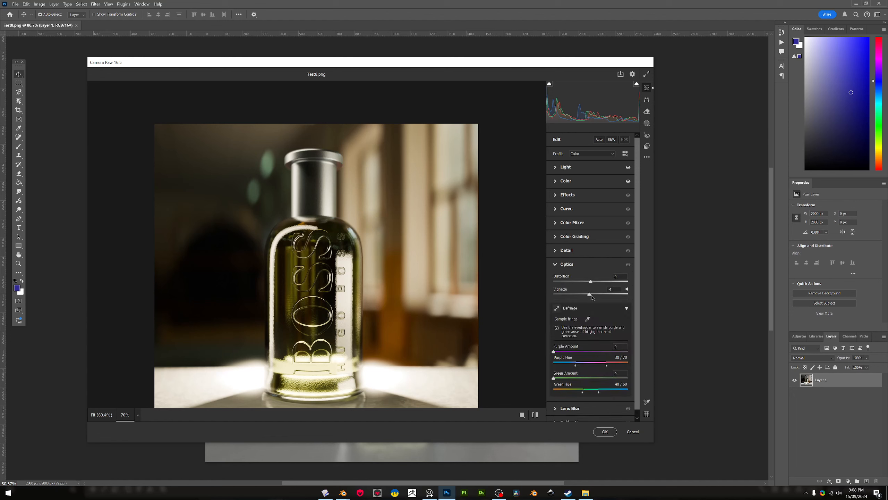
left_click_drag(592, 297, 569, 294)
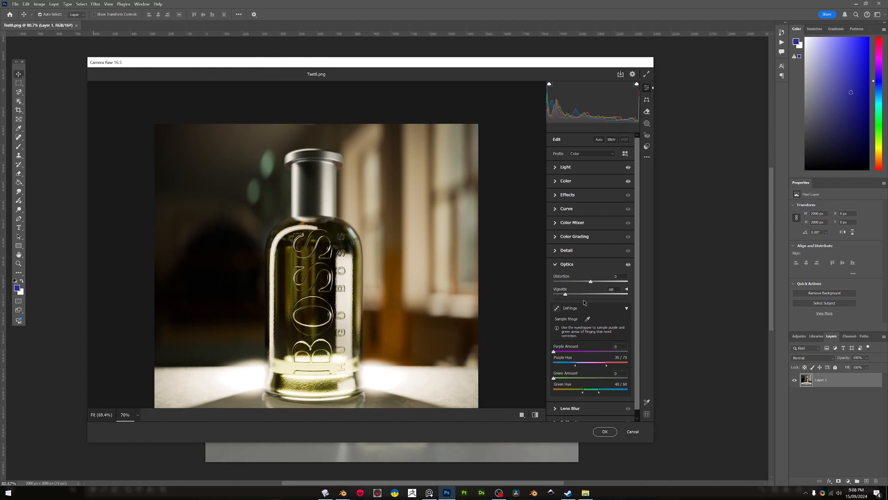
scroll(583, 302, "down", 1)
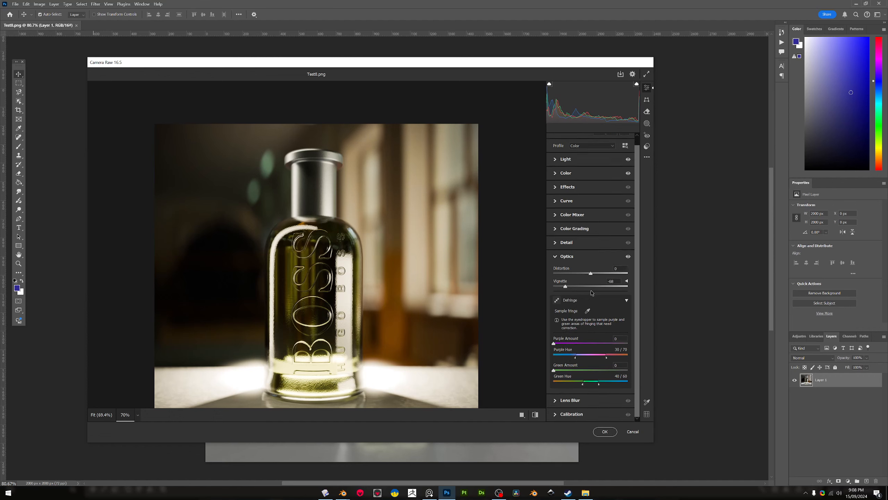
left_click_drag(594, 275, 587, 277)
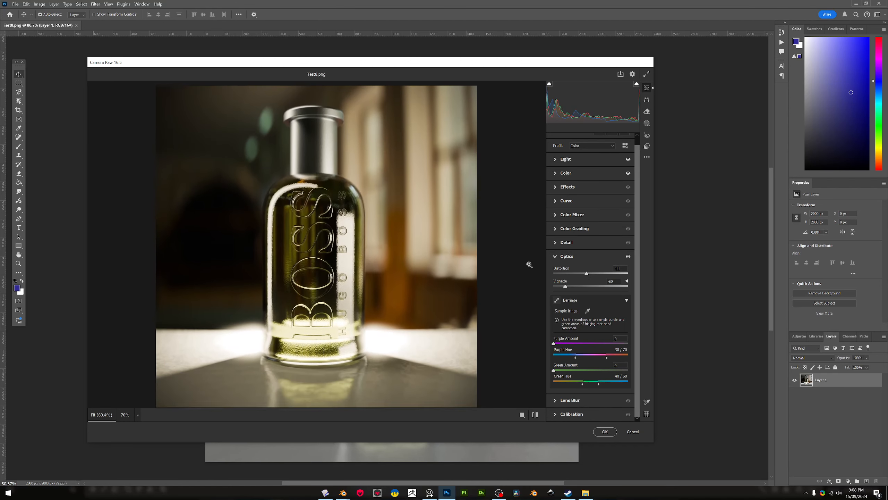
Set sharpening to about 71 and the effects to texture +41, clarity +27, dehaze +16 and grain 36.
left_click(560, 242)
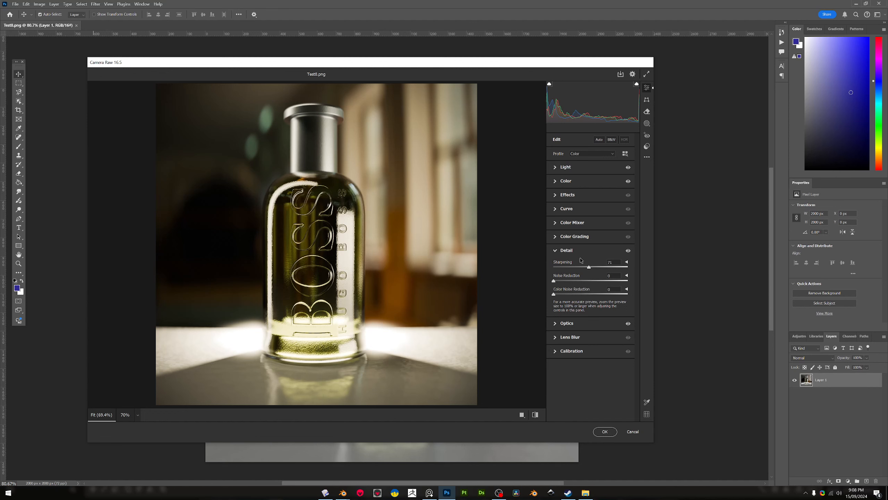
left_click(554, 195)
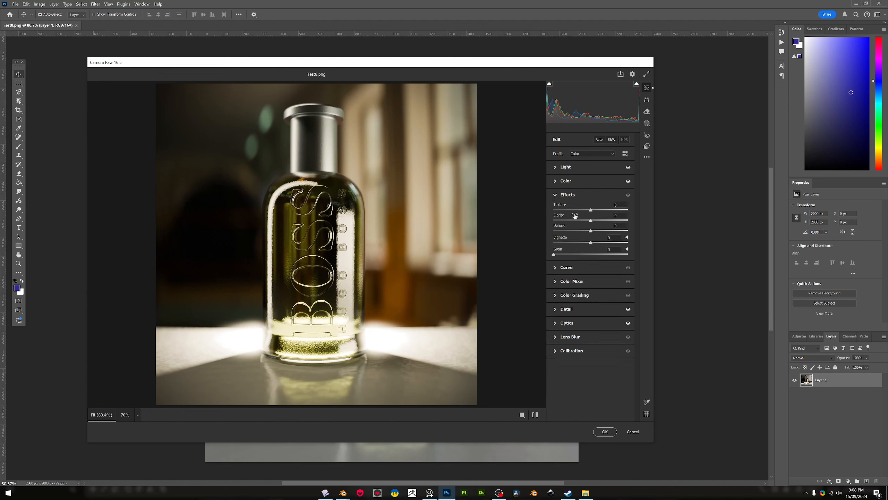
left_click_drag(575, 215, 580, 258)
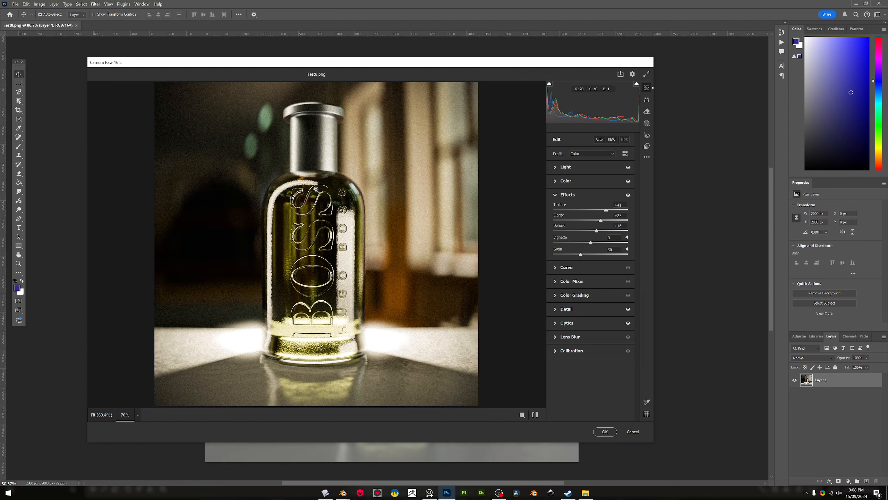
Reduce the grain slightly while inspecting the bottle up close, and open the Color adjustments.
scroll(315, 189, "up", 2, "alt")
scroll(316, 190, "up", 3, "alt")
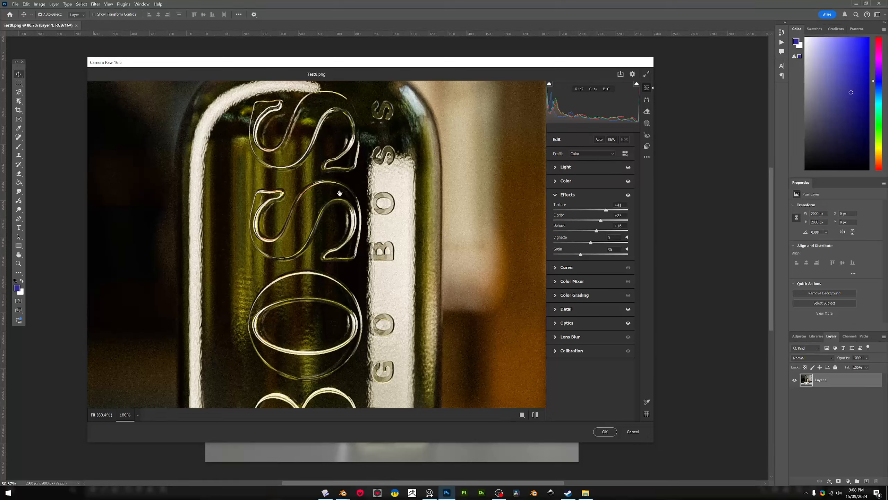
left_click_drag(580, 254, 574, 256)
left_click(555, 180)
left_click(555, 180)
scroll(392, 232, "down", 3, "alt")
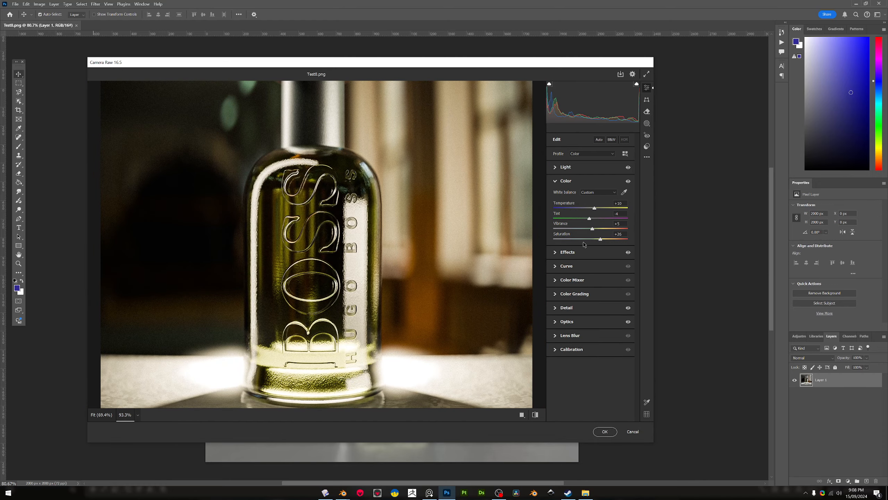
In the Color Mixer, lower the luminance of the yellows to about -63 and darken the oranges.
left_click(573, 279)
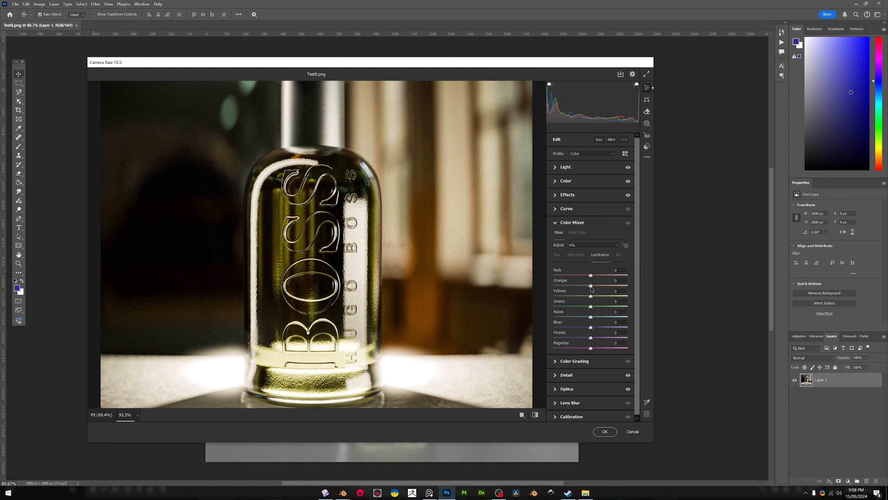
left_click_drag(592, 288, 564, 297)
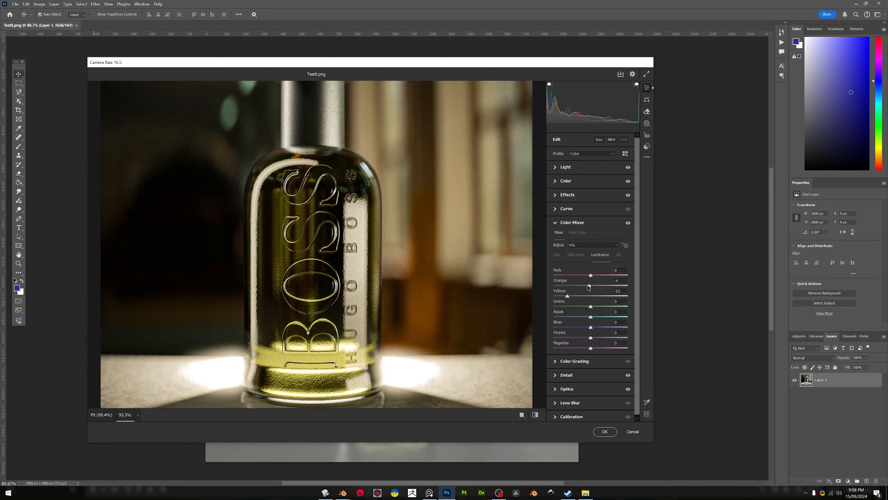
mouse_move(579, 280)
left_mouse_down()
mouse_move(579, 296)
mouse_move(570, 297)
mouse_move(592, 298)
mouse_move(564, 287)
left_mouse_up()
Lower the saturation of the oranges to about -61 and check the whole image.
left_click(576, 255)
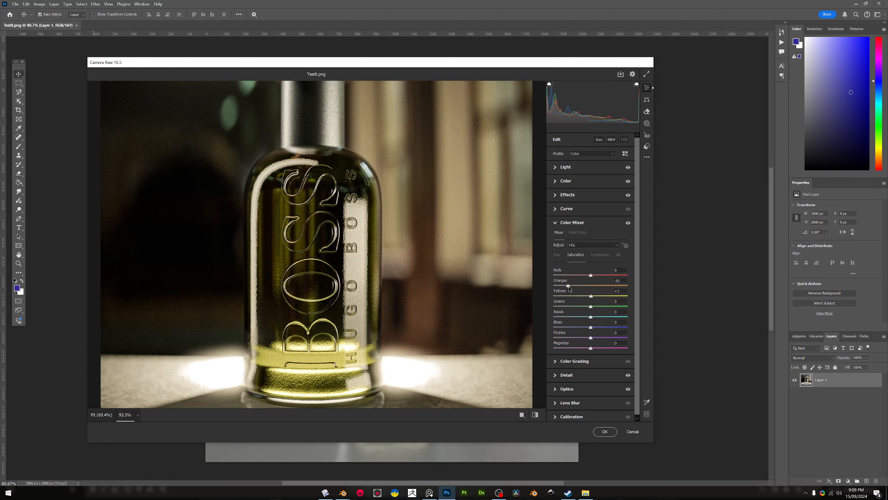
scroll(421, 200, "down", 5, "alt")
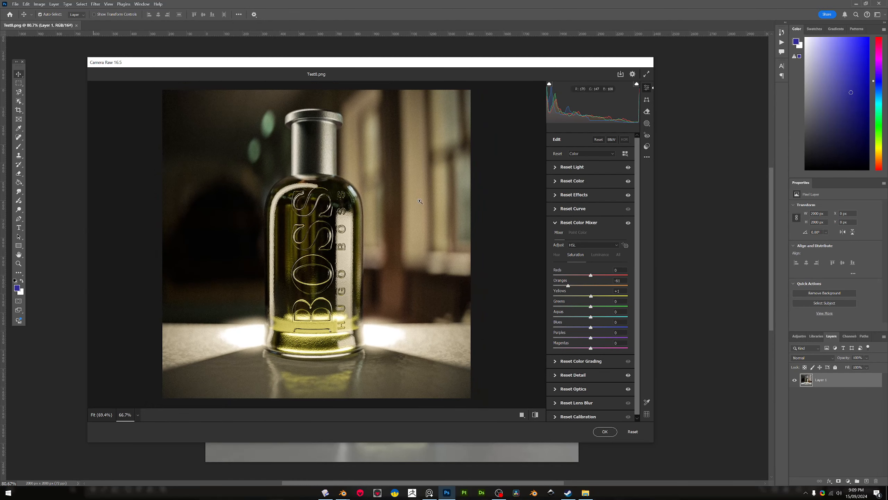
scroll(357, 177, "up", 2)
scroll(357, 177, "down", 2)
key("alt")
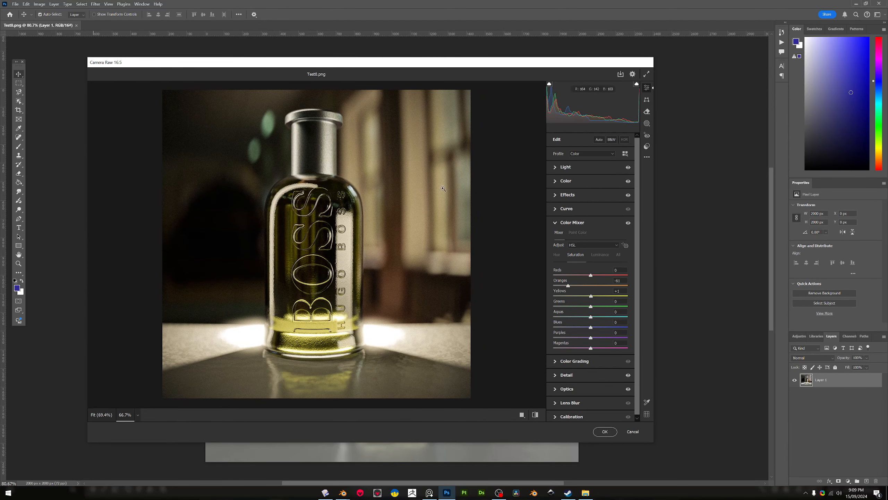
Set the light values to exposure +1.30, contrast +30, highlights -46, shadows -32, whites -67 and blacks +27, and apply the Camera Raw grade.
left_click(557, 168)
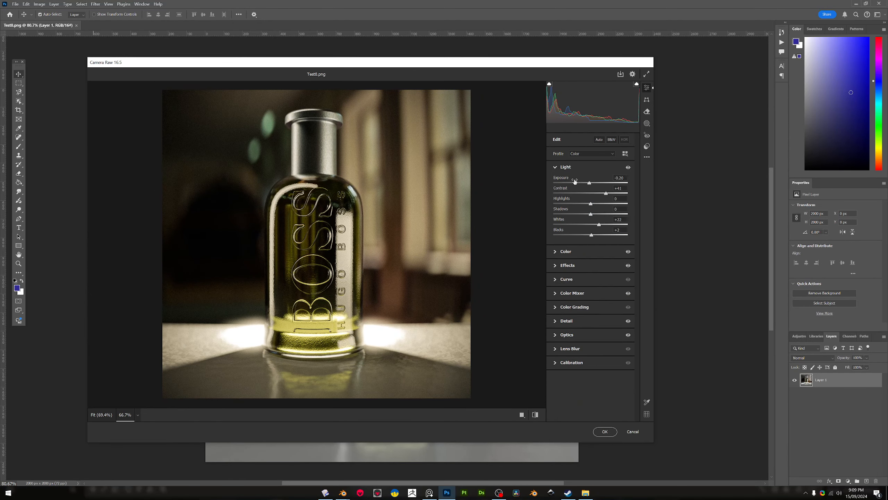
left_click_drag(589, 184, 601, 236)
left_click_drag(591, 183, 600, 183)
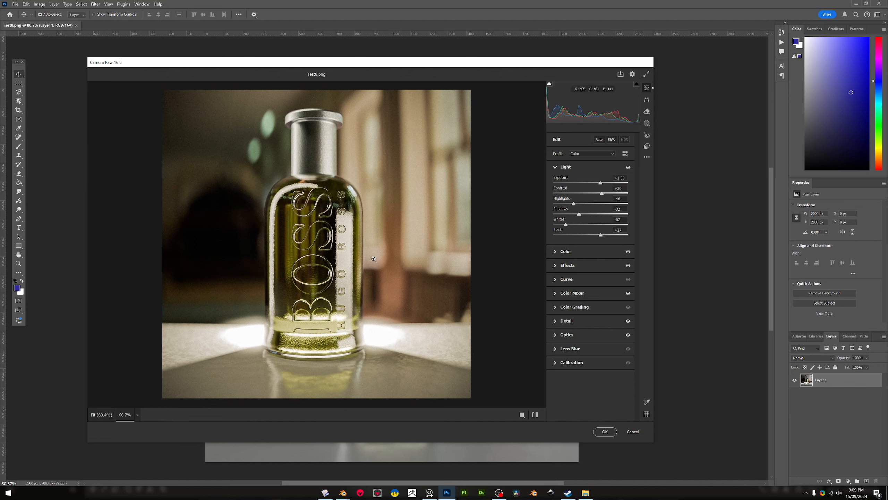
left_click(605, 432)
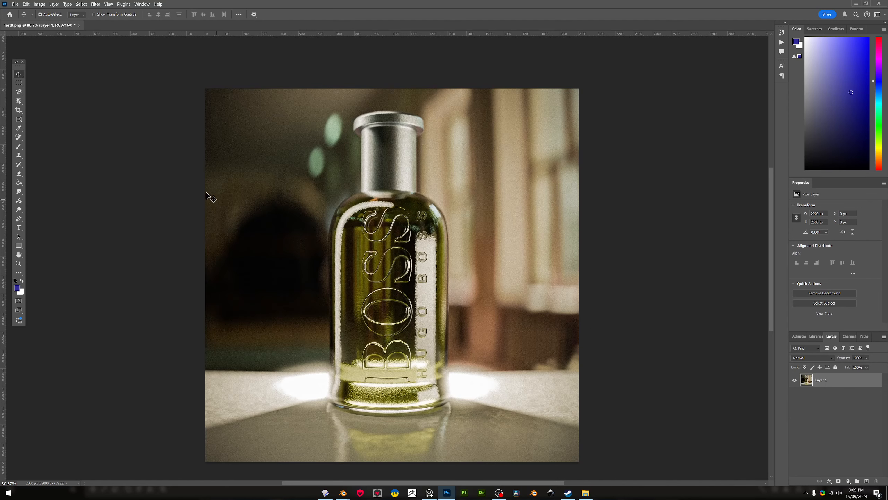
Select the bottle with the Object Selection tool, copy it to its own layer, and make the original image layer active.
left_click(21, 102)
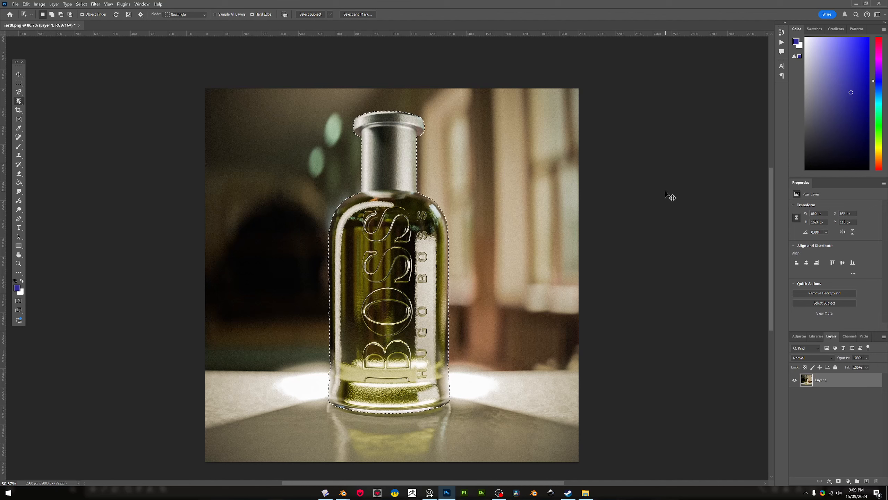
key("ctrl+j")
left_click(818, 398)
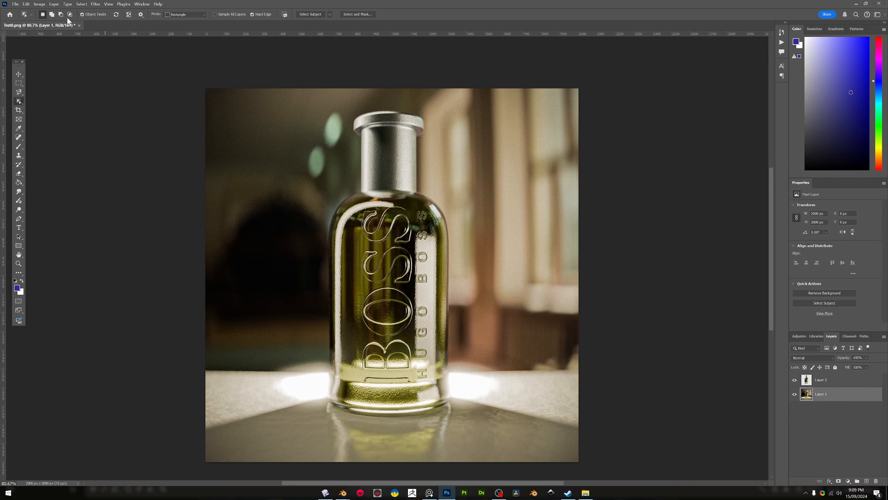
Darken the original image layer behind the bottle with Brightness/Contrast at brightness -115 and contrast -27.
left_click(43, 5)
mouse_move(50, 20)
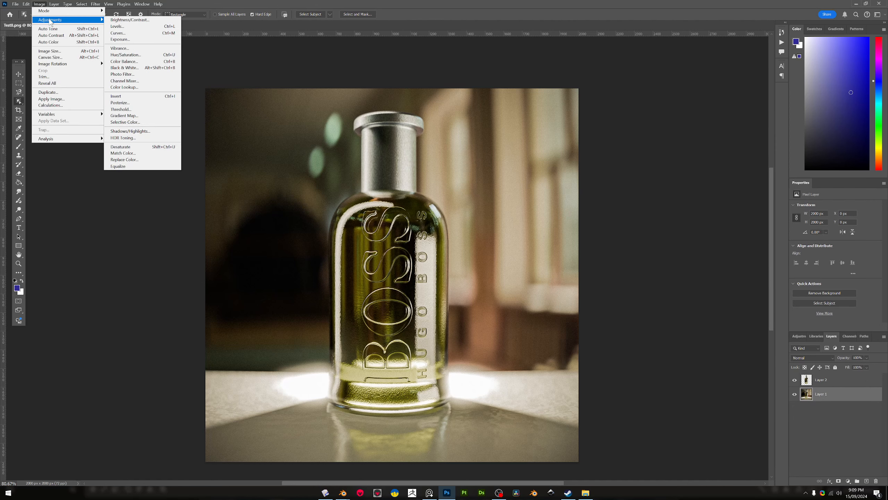
left_click(134, 20)
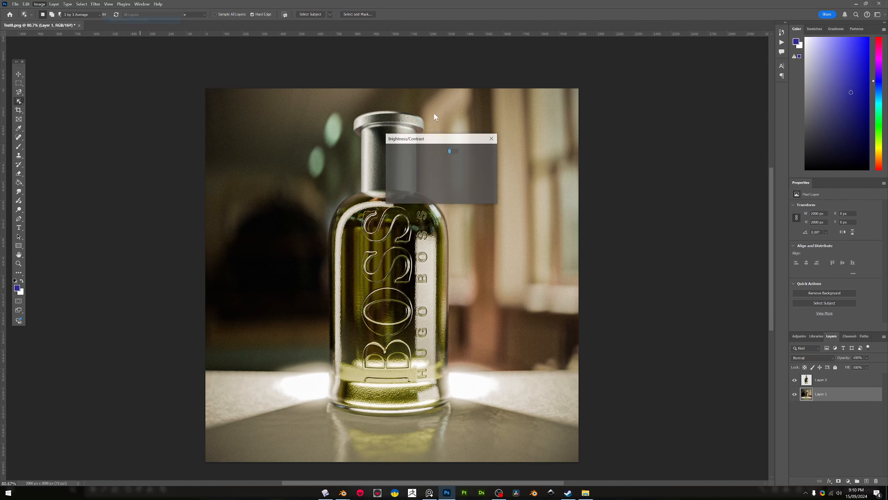
left_click_drag(425, 158, 440, 175)
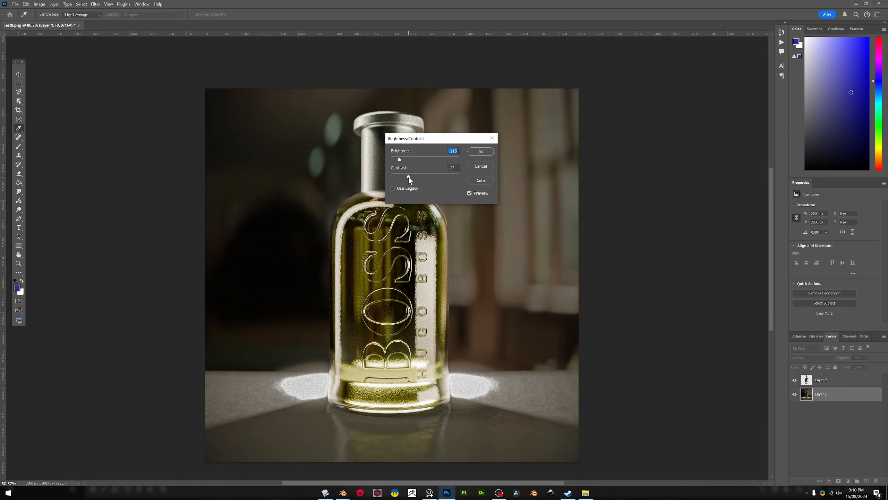
left_click(407, 177)
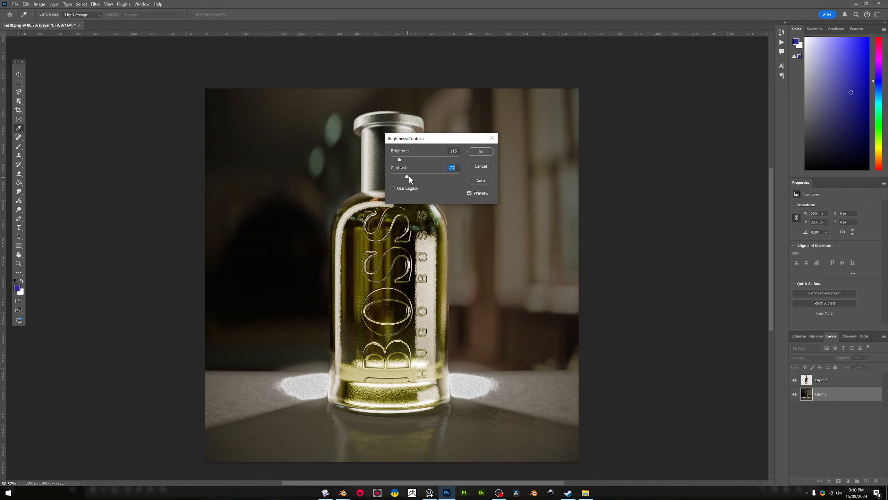
left_click(473, 151)
Apply the Camera Raw filter to the background layer with a vignette of about -35.
scroll(426, 192, "down", 6, "alt")
scroll(426, 191, "up", 1, "alt")
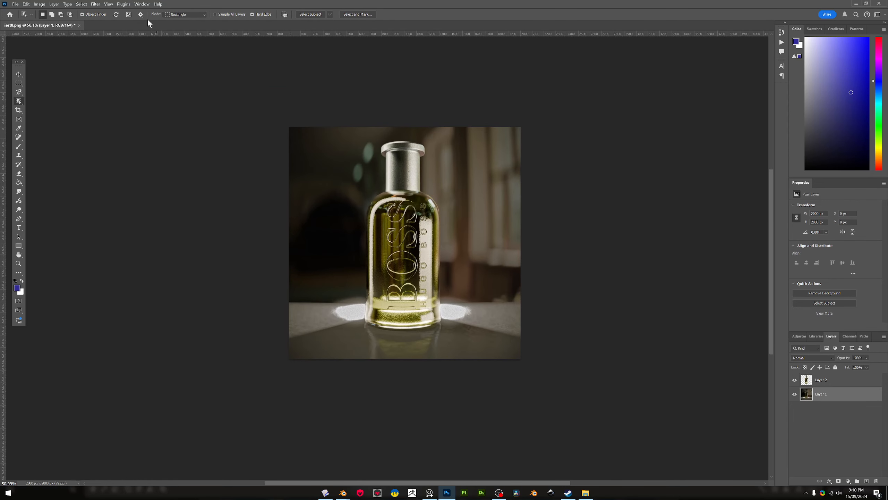
left_click(95, 4)
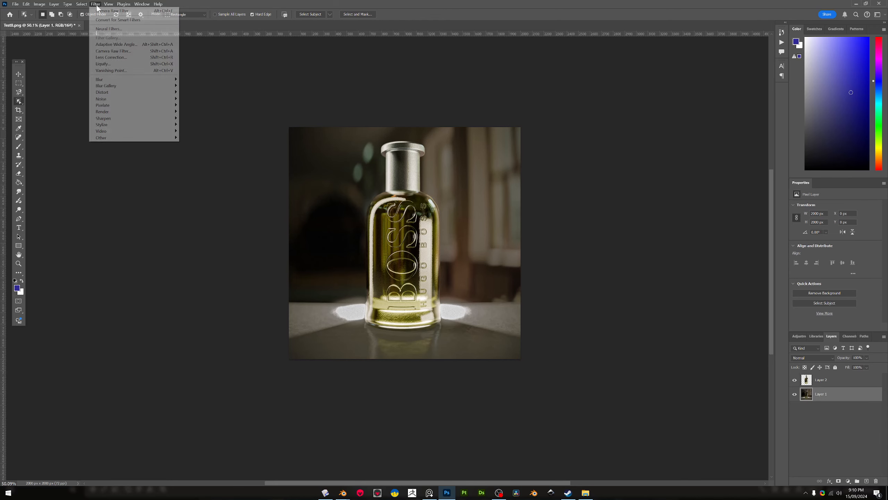
left_click(119, 51)
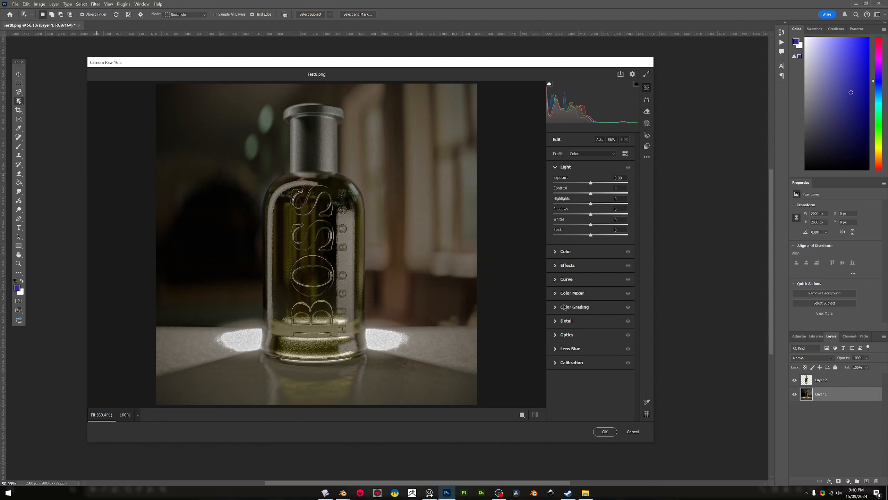
left_click(563, 266)
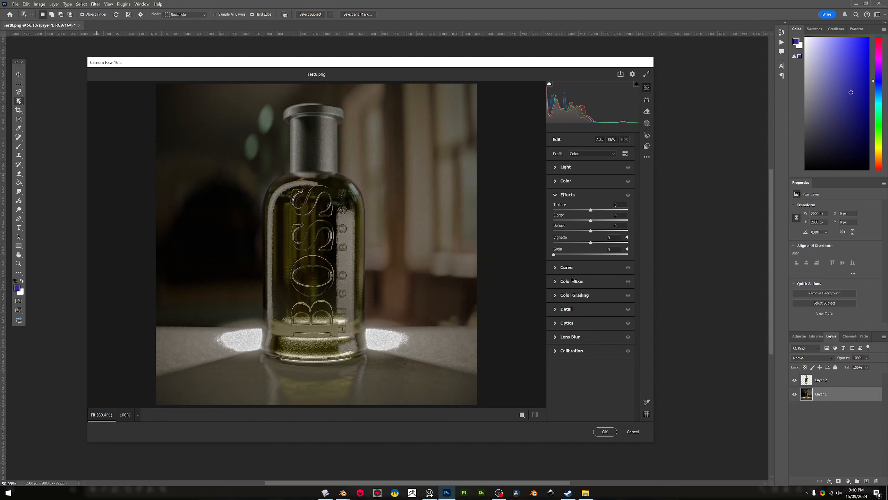
left_click_drag(591, 246, 577, 245)
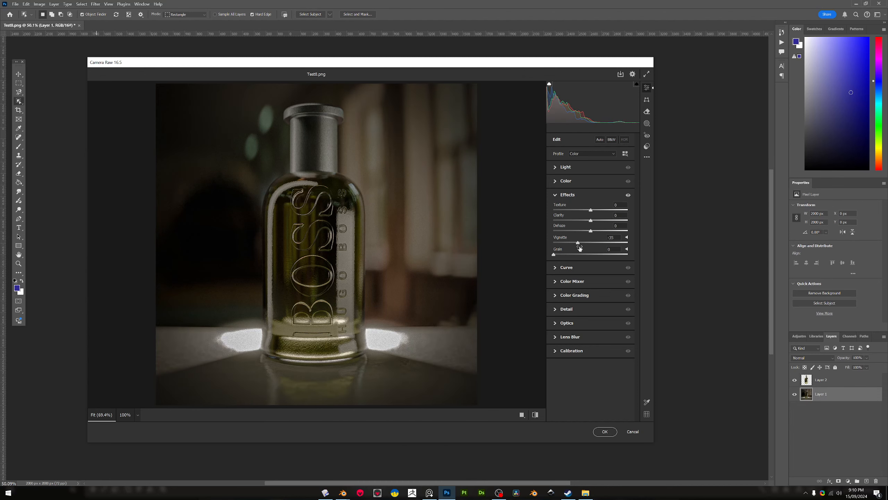
left_click(605, 431)
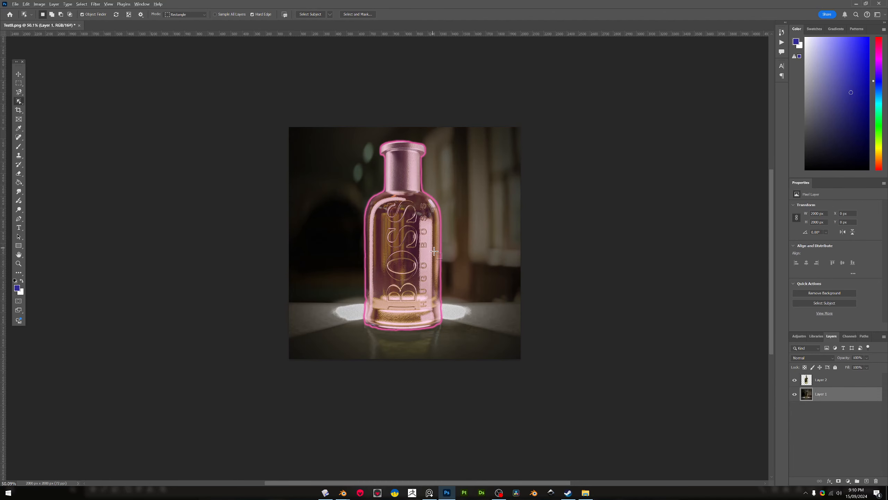
Inspect the bottle cap, glass and cutout edges up close against the darkened background.
scroll(539, 238, "up", 3, "alt")
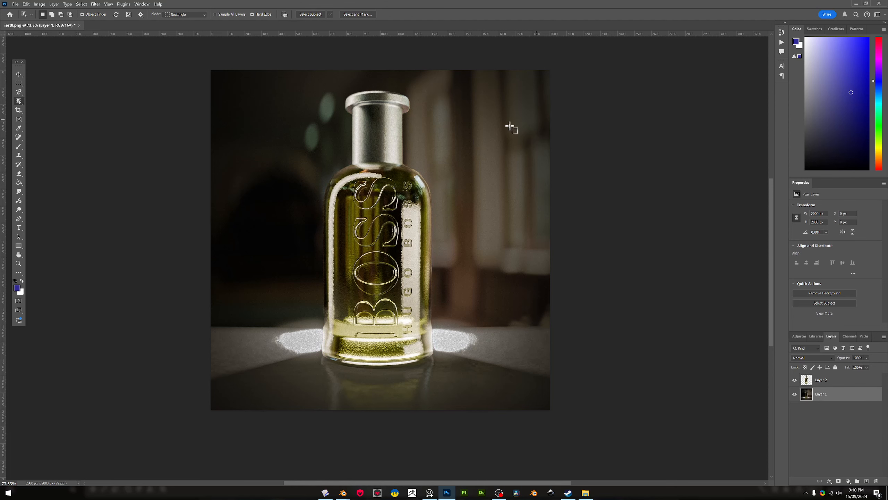
left_click(18, 74)
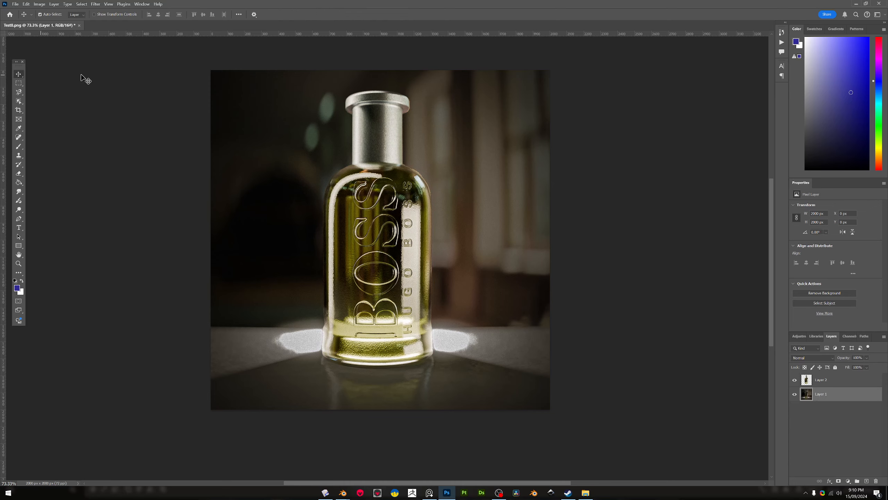
left_click(389, 108)
scroll(394, 118, "up", 10, "alt")
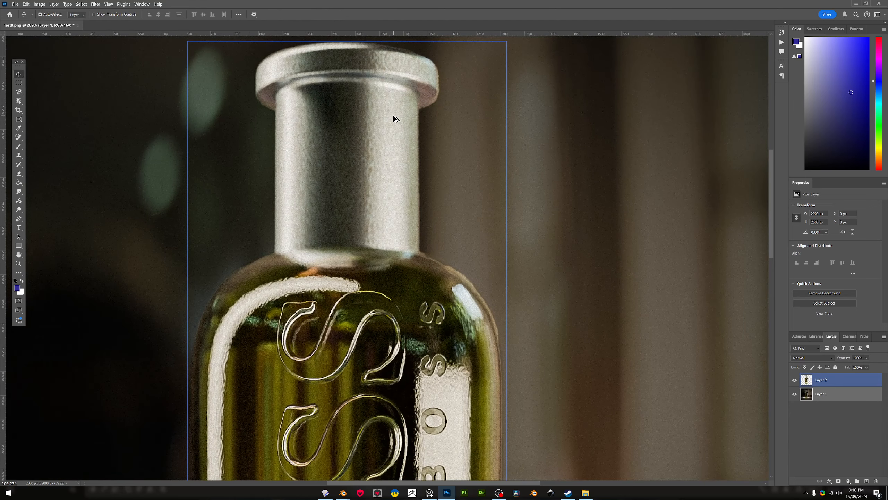
scroll(379, 111, "down", 5, "alt")
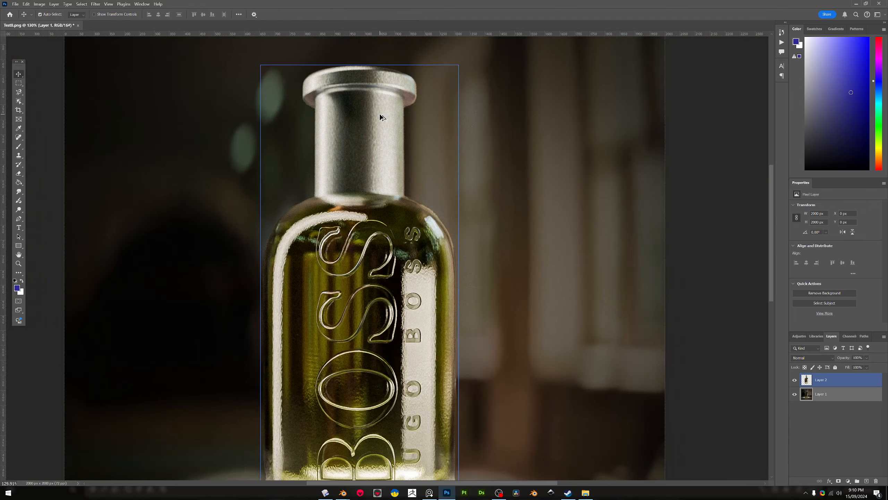
scroll(399, 156, "down", 4, "alt")
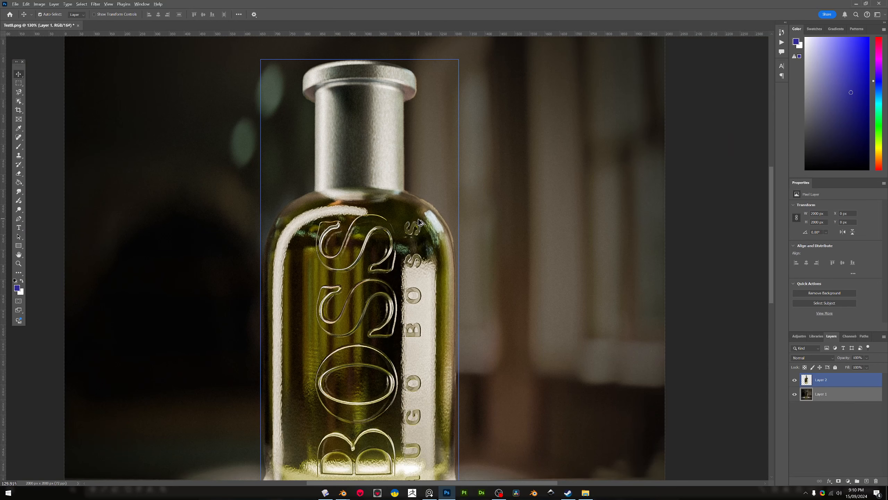